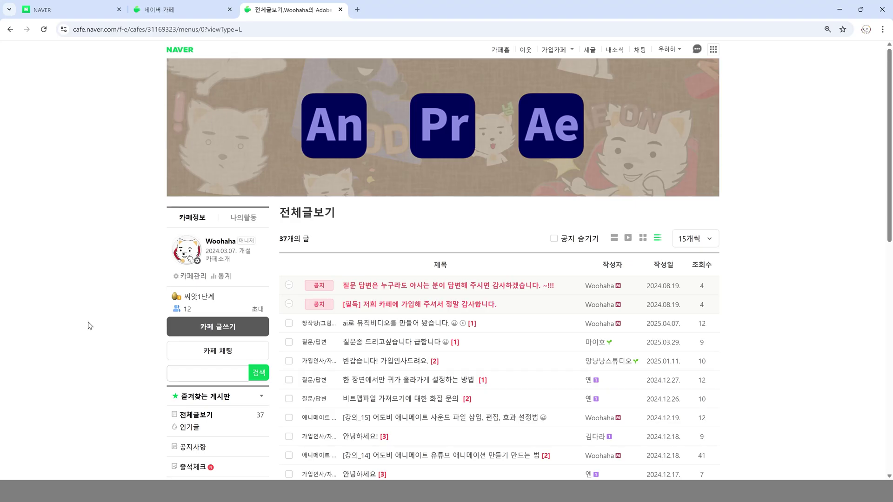
Look through the cafe's full post list and its 질문/답변 and 애니메이트 강의 boards
{"action": "scroll", "coordinate": [93, 321], "scroll_direction": "down", "scroll_amount": 5}
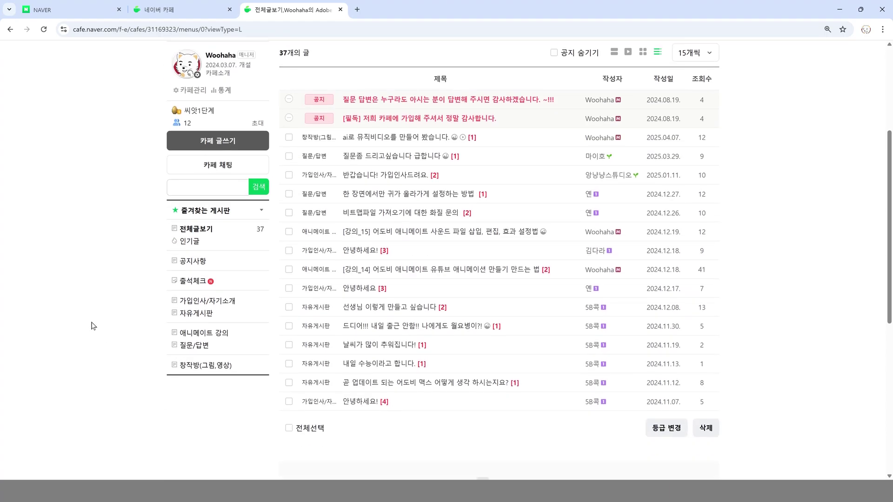
{"action": "scroll", "coordinate": [91, 323], "scroll_direction": "up", "scroll_amount": 4}
{"action": "scroll", "coordinate": [375, 348], "scroll_direction": "down", "scroll_amount": 2}
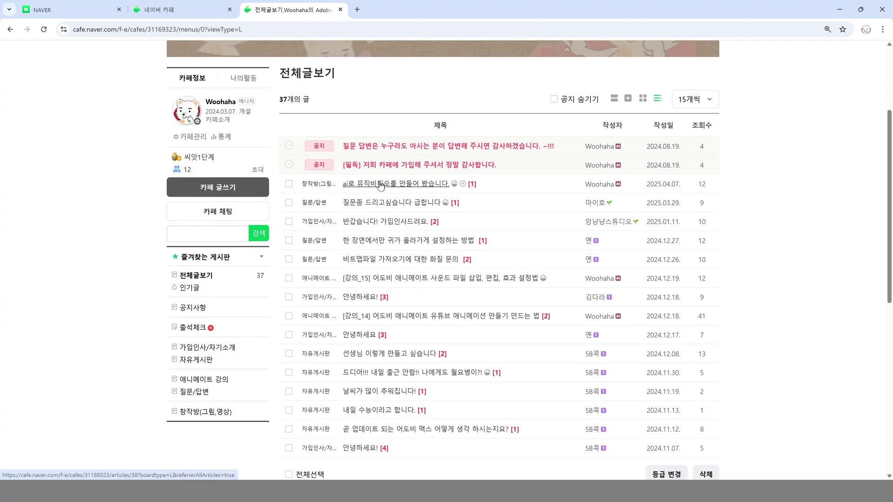
{"action": "left_click", "coordinate": [360, 184]}
{"action": "left_click", "coordinate": [200, 380]}
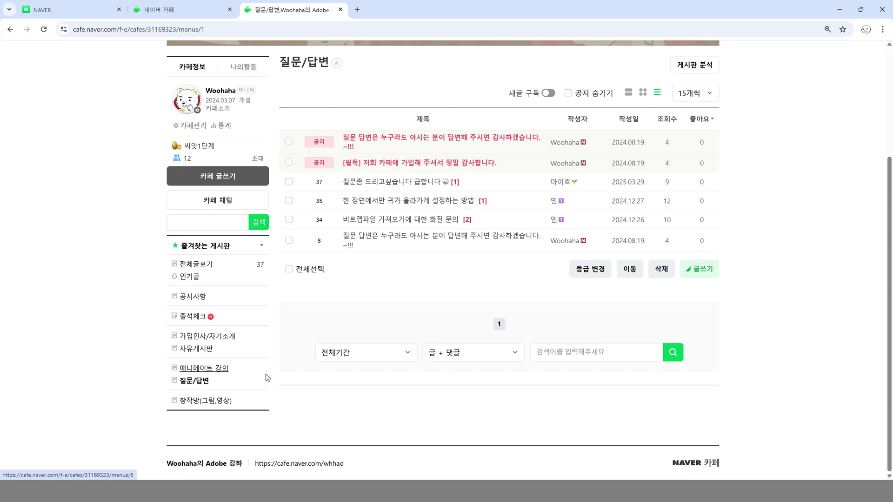
{"action": "left_click", "coordinate": [216, 370]}
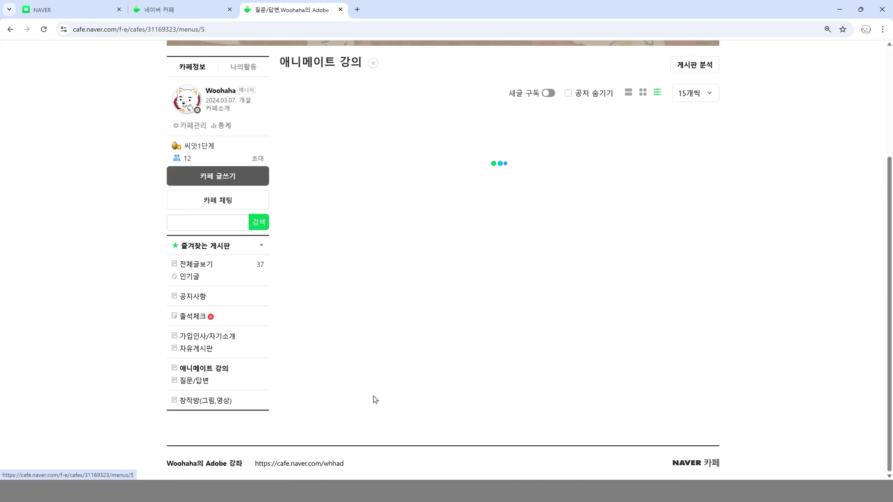
{"action": "scroll", "coordinate": [393, 268], "scroll_direction": "down", "scroll_amount": 2}
{"action": "scroll", "coordinate": [393, 268], "scroll_direction": "up", "scroll_amount": 3}
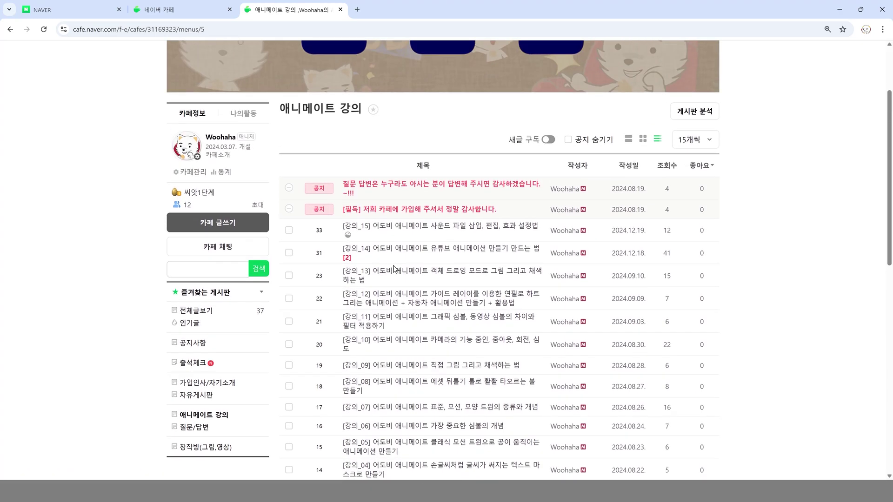
Open the AI music video post in the 창작방(그림,영상) board and view its content
{"action": "left_click", "coordinate": [205, 447]}
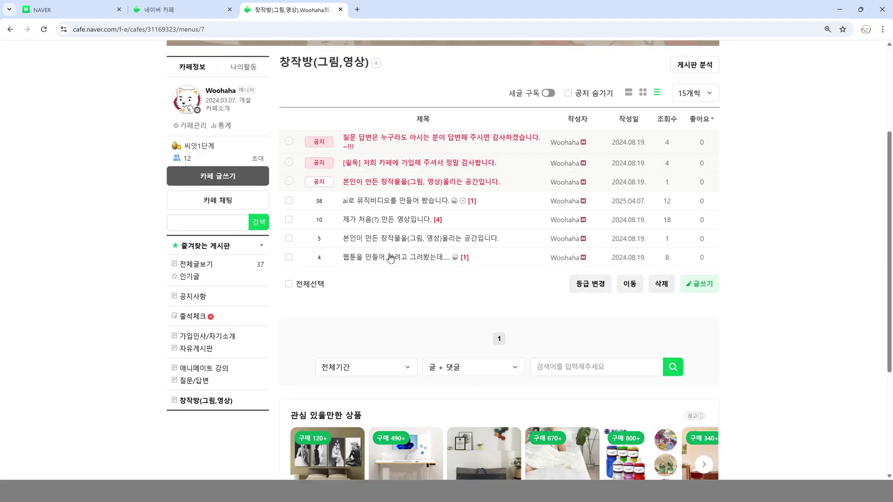
{"action": "left_click", "coordinate": [411, 207]}
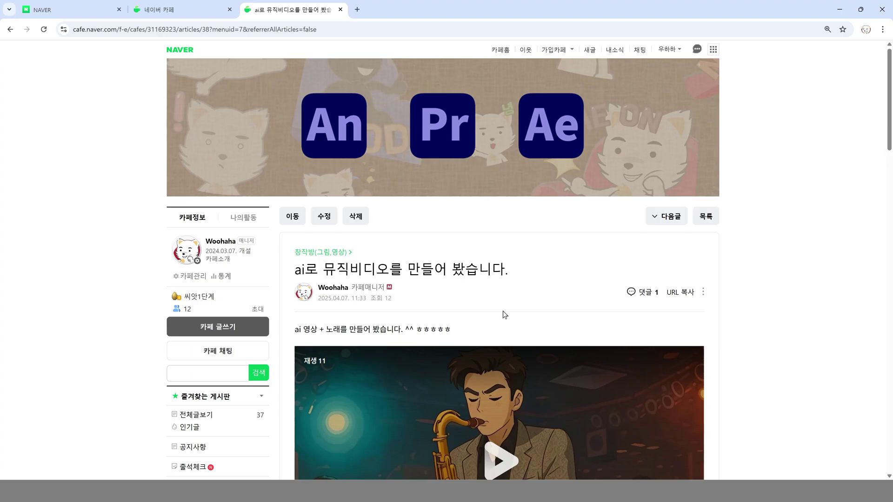
{"action": "scroll", "coordinate": [504, 315], "scroll_direction": "down", "scroll_amount": 2}
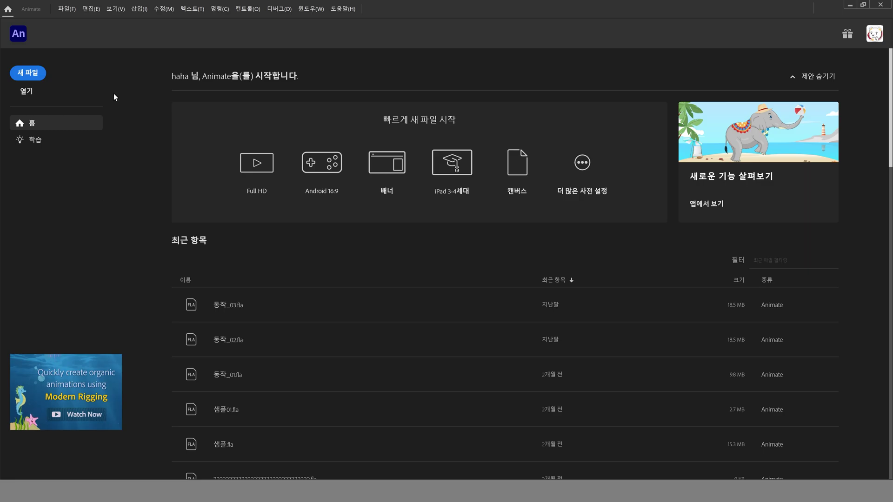
In Adobe Animate, create a new ActionScript 3.0 document from the HD 1280 x 720 preset at 24 fps
{"action": "left_click", "coordinate": [67, 10]}
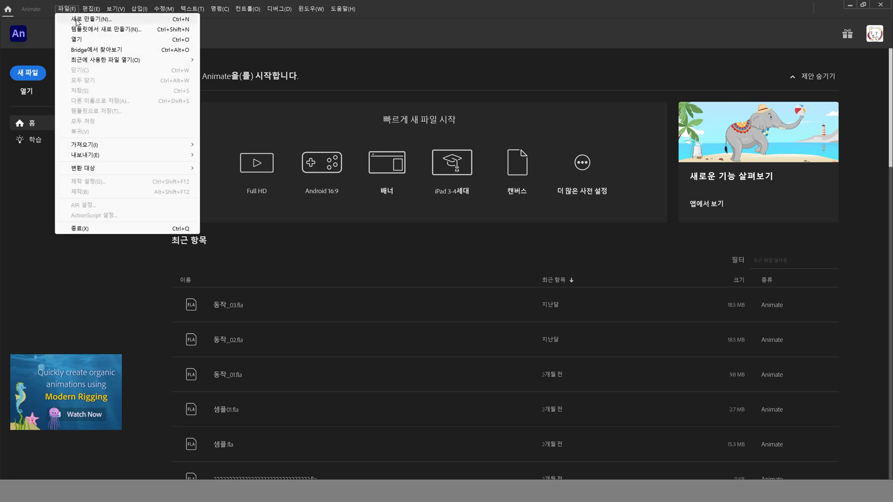
{"action": "key", "text": "Escape"}
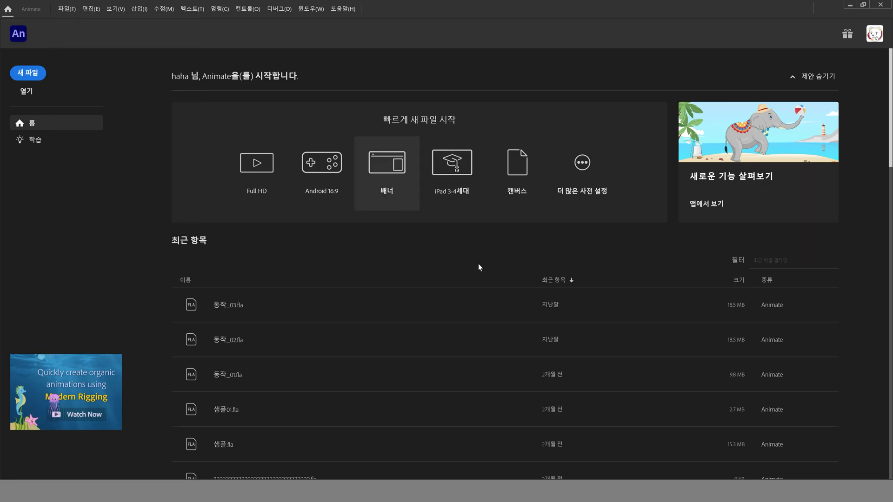
{"action": "key", "text": "ctrl+n"}
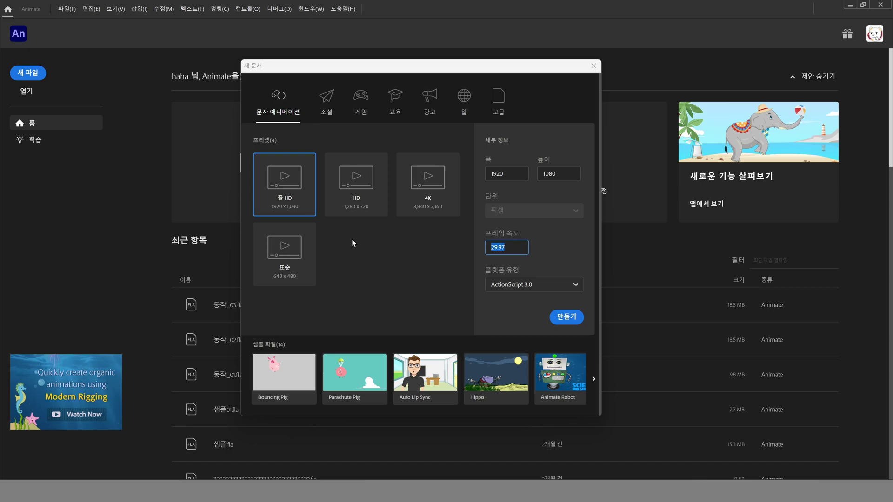
{"action": "left_click", "coordinate": [357, 210]}
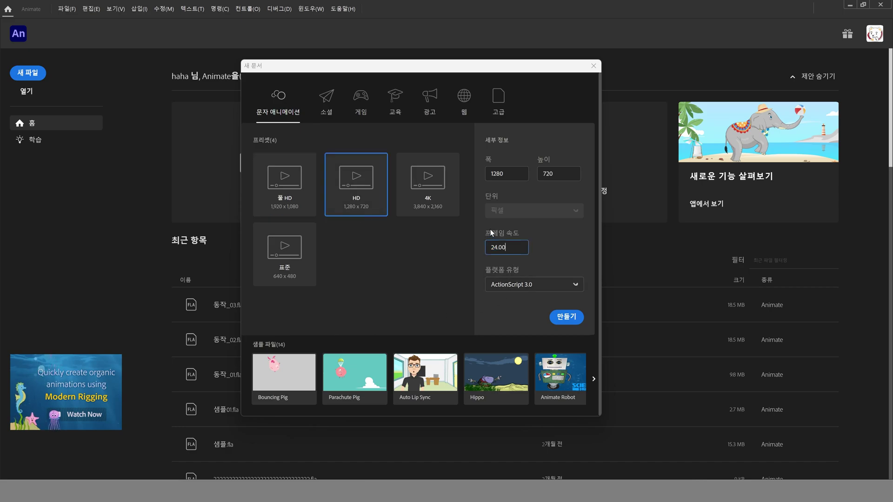
{"action": "left_click", "coordinate": [567, 317]}
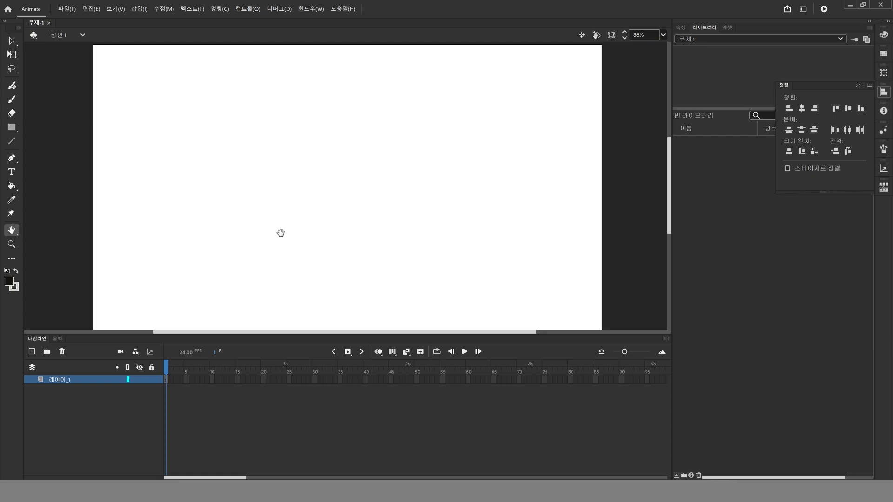
Reset the 필수 workspace to its original layout and enlarge the timeline area
{"action": "left_click", "coordinate": [311, 9]}
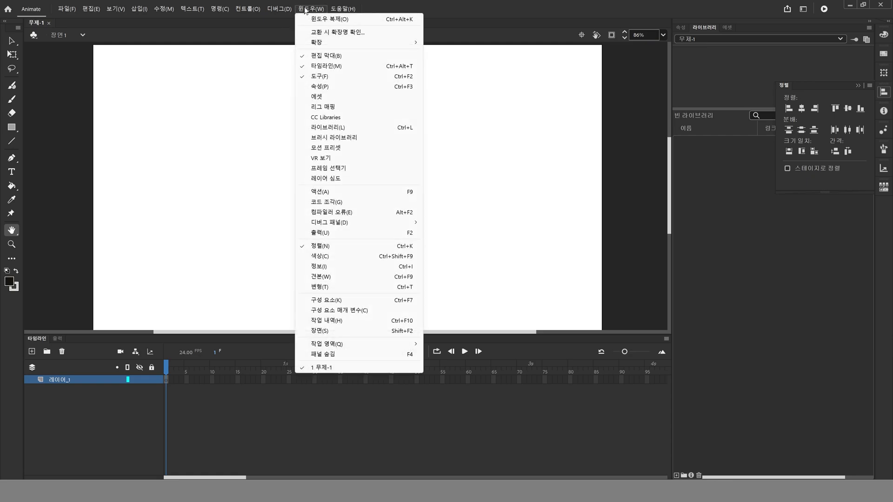
{"action": "mouse_move", "coordinate": [349, 348]}
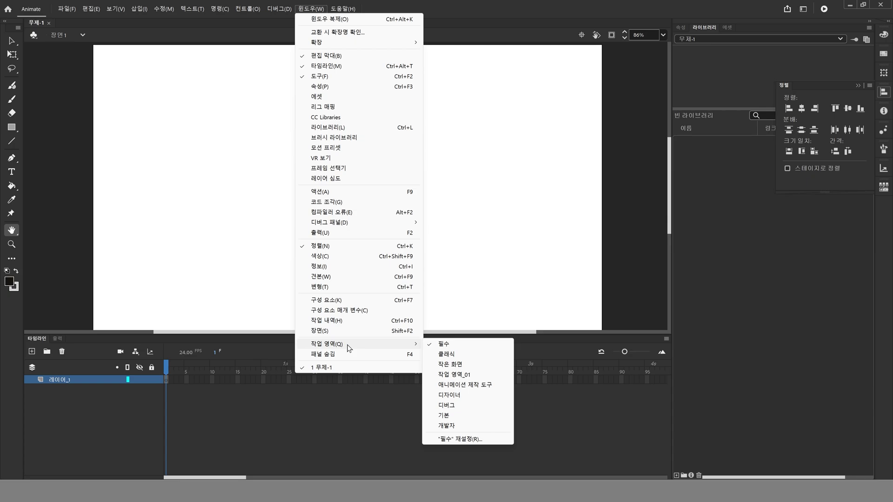
{"action": "left_click", "coordinate": [460, 439]}
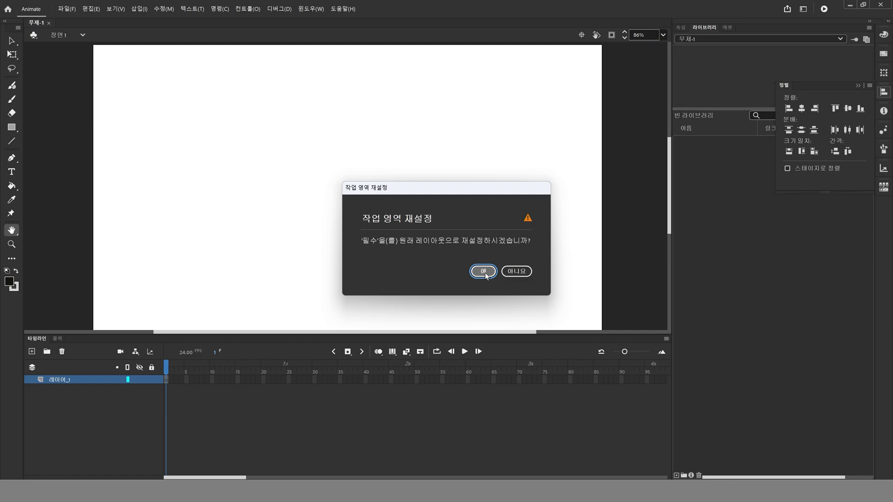
{"action": "left_click", "coordinate": [484, 271]}
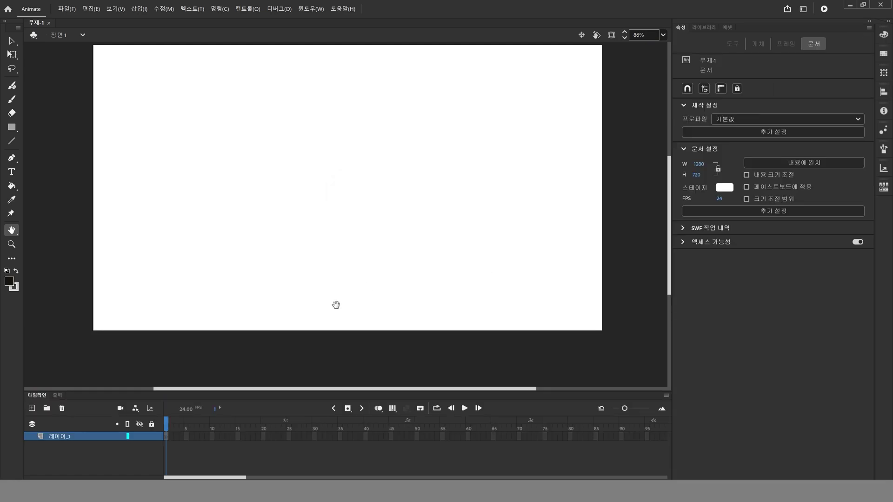
{"action": "left_click_drag", "start_coordinate": [355, 391], "coordinate": [362, 329]}
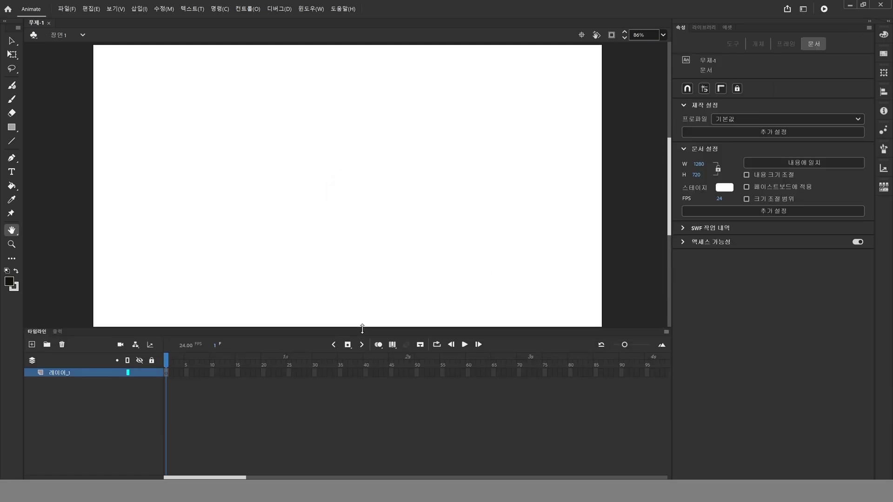
{"action": "double_click", "coordinate": [17, 231]}
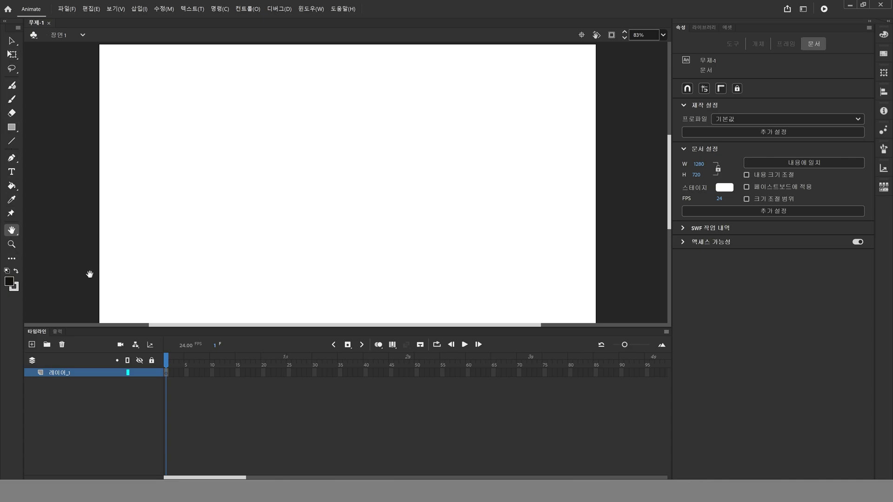
Try customizing the toolbar by moving a drawing tool between it and the set of extra tools
{"action": "left_click", "coordinate": [13, 261]}
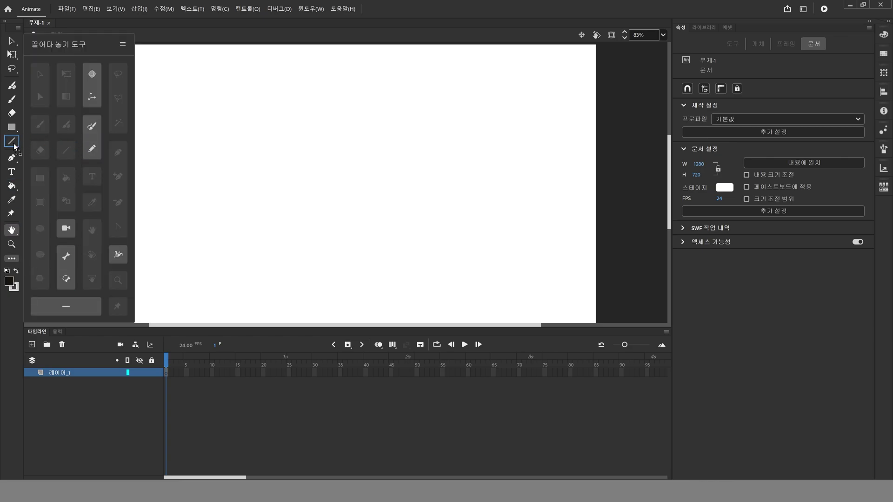
{"action": "mouse_move", "coordinate": [14, 147]}
{"action": "left_mouse_down"}
{"action": "mouse_move", "coordinate": [40, 169]}
{"action": "mouse_move", "coordinate": [93, 151]}
{"action": "left_mouse_up"}
{"action": "left_click", "coordinate": [13, 155]}
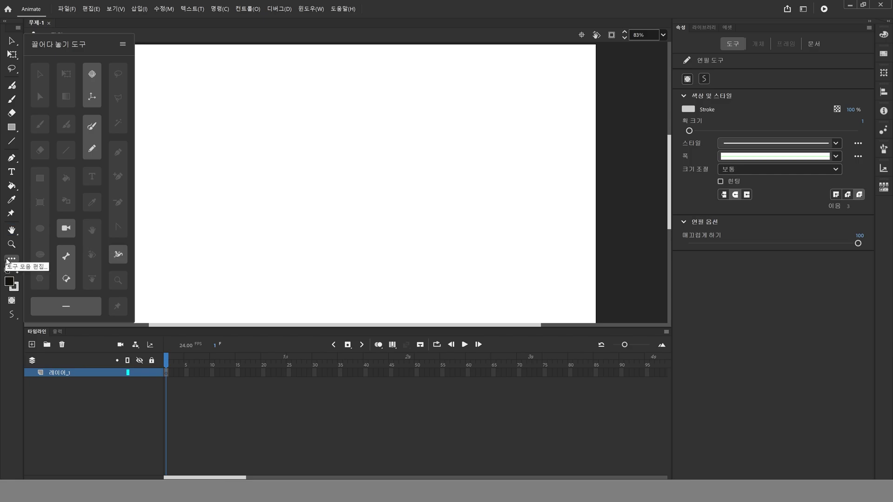
{"action": "left_click", "coordinate": [12, 258]}
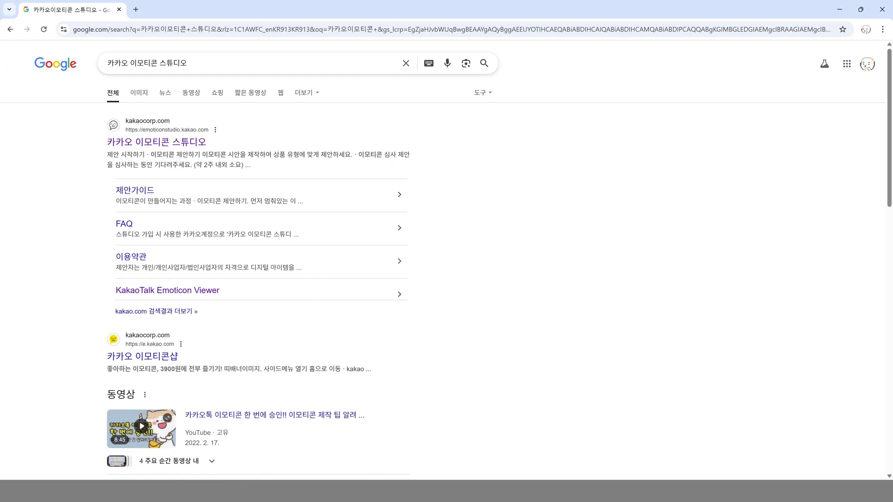
Switch to the browser, open the 카카오 이모티콘 스튜디오 proposal guide (제안가이드) and examine the image size and file size requirements
{"action": "left_click", "coordinate": [184, 148]}
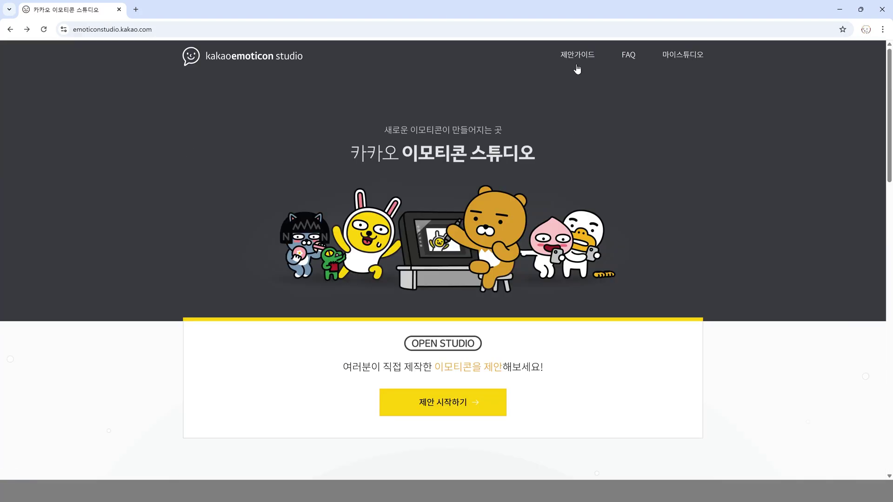
{"action": "left_click", "coordinate": [578, 68]}
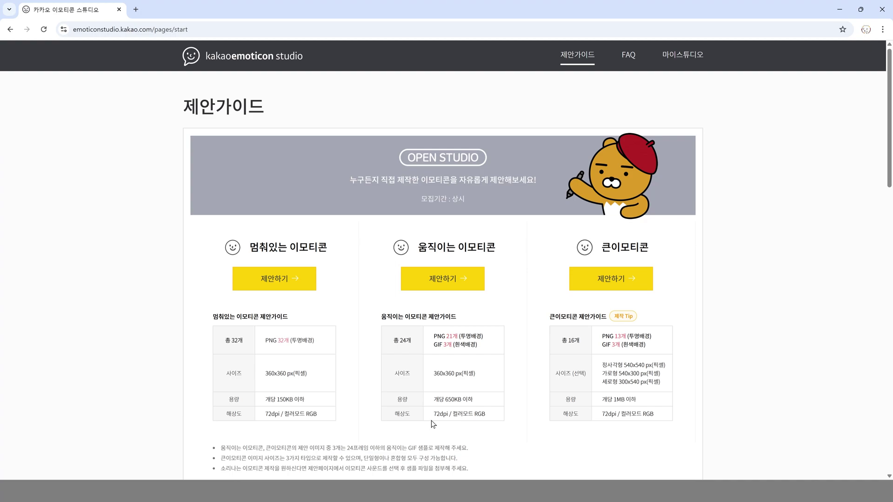
{"action": "left_click_drag", "start_coordinate": [393, 373], "coordinate": [478, 384]}
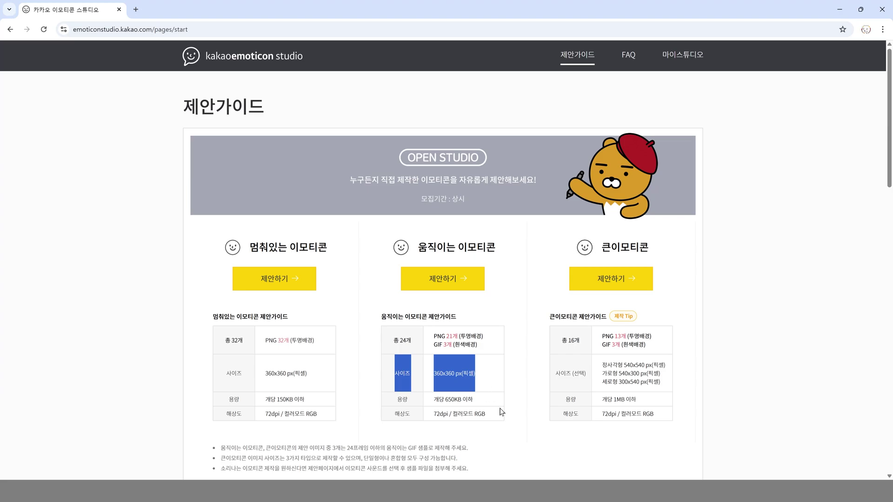
{"action": "scroll", "coordinate": [498, 412], "scroll_direction": "down", "scroll_amount": 1}
{"action": "left_click_drag", "start_coordinate": [310, 401], "coordinate": [368, 401]}
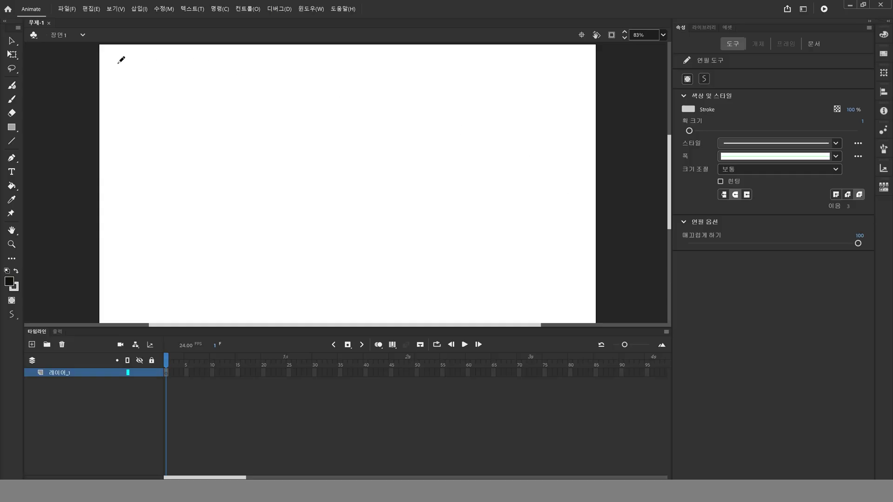
Back in Adobe Animate, set the document to 360 x 360 px at 24 FPS and fit the stage in view
{"action": "left_click", "coordinate": [12, 40]}
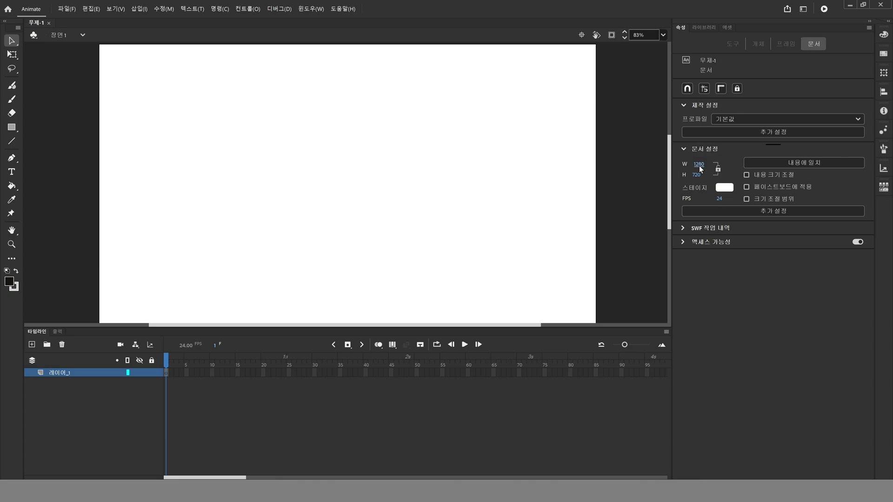
{"action": "type", "text": "360"}
{"action": "left_click", "coordinate": [698, 175]}
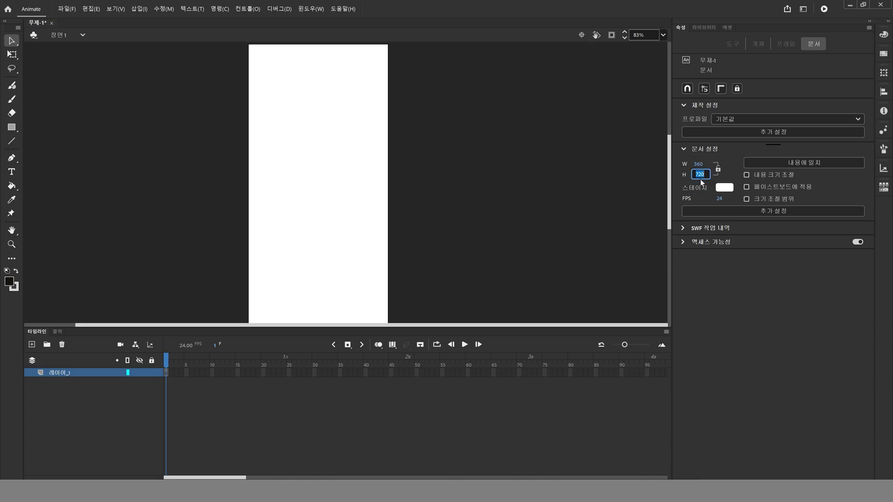
{"action": "type", "text": "36"}
{"action": "type", "text": "9"}
{"action": "type", "text": "0"}
{"action": "left_click", "coordinate": [652, 196]}
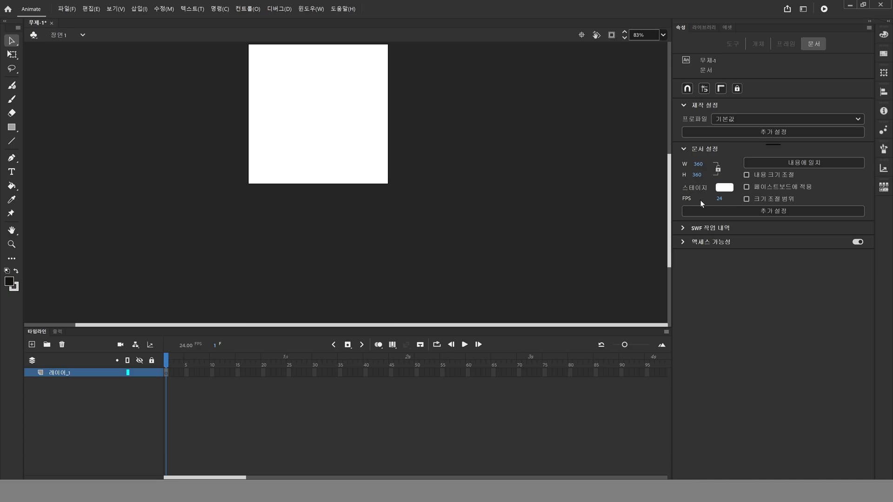
{"action": "left_click", "coordinate": [719, 198]}
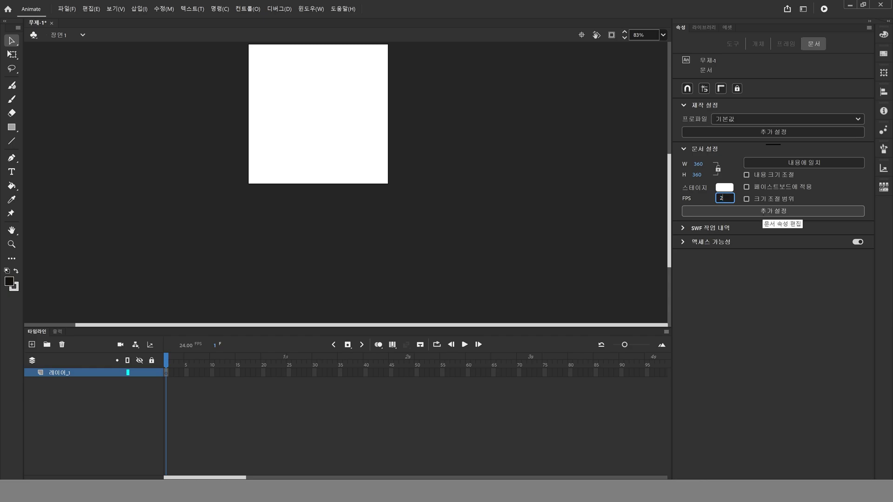
{"action": "key", "text": "Return"}
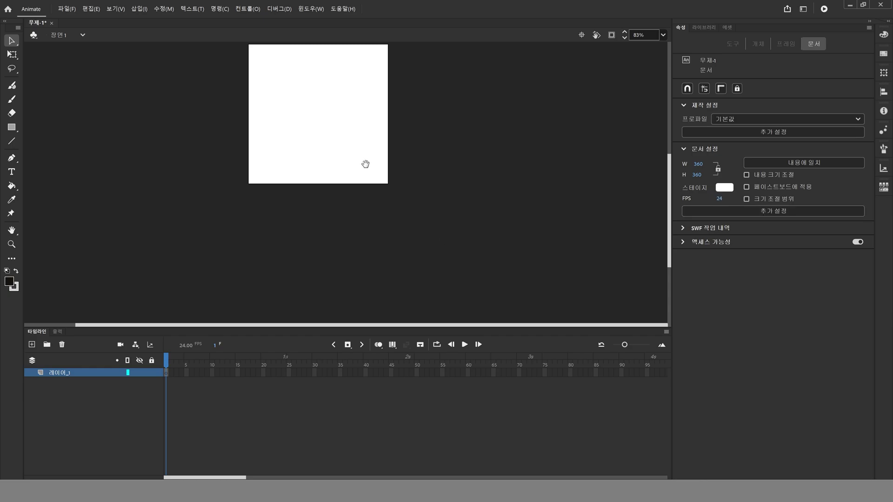
{"action": "left_click_drag", "start_coordinate": [365, 163], "coordinate": [372, 227]}
{"action": "double_click", "coordinate": [12, 230]}
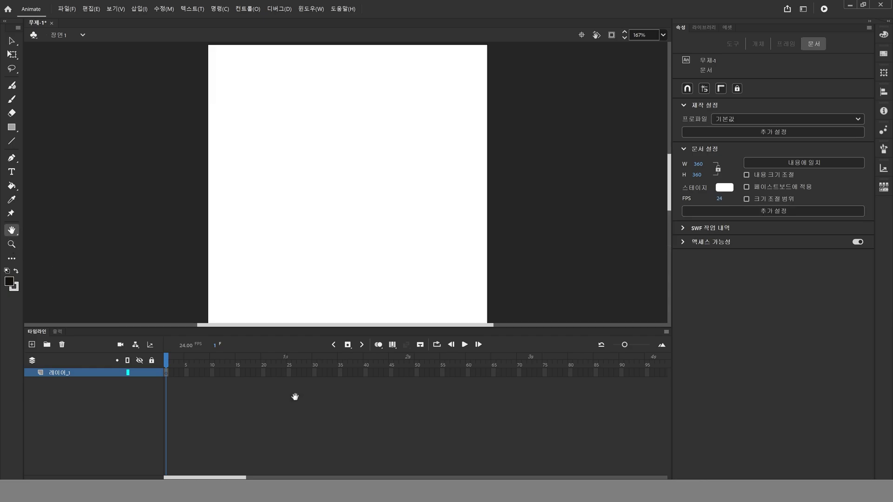
Paint a short, thick black vertical stroke on the upper-left part of the stage with the size 53 Classic Brush tool
{"action": "key", "text": "alt+Tab"}
{"action": "key", "text": "v"}
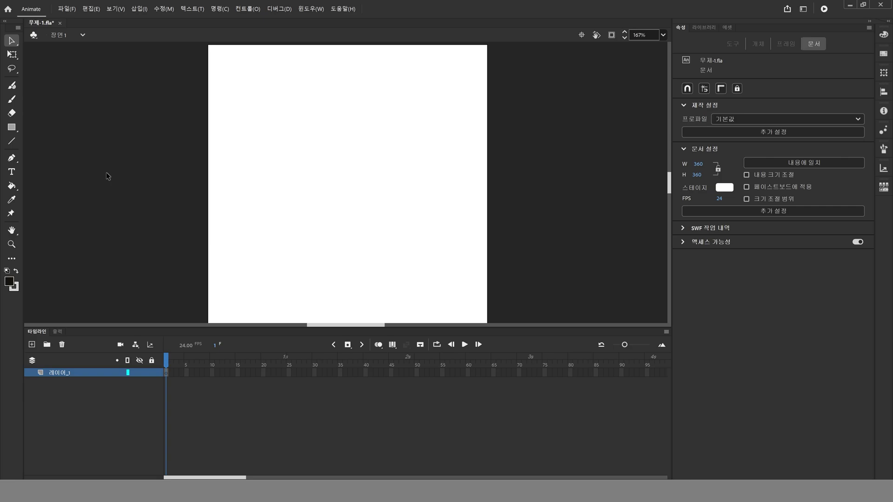
{"action": "left_click", "coordinate": [10, 101]}
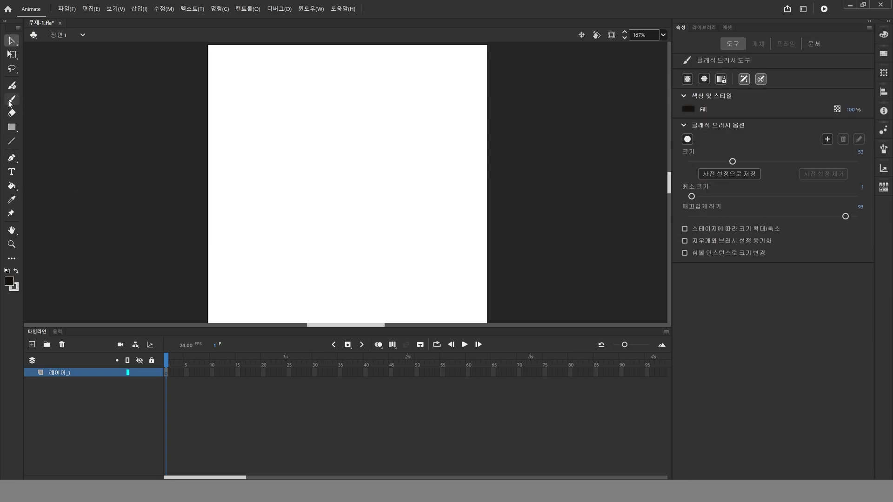
{"action": "left_click_drag", "start_coordinate": [285, 128], "coordinate": [287, 165]}
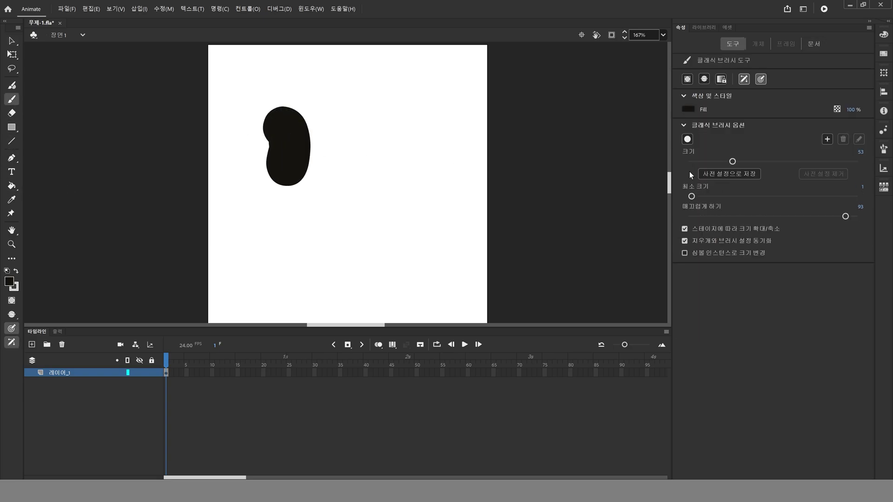
Reduce the Classic Brush size to 1 and delete the thick black stroke from the stage
{"action": "left_click_drag", "start_coordinate": [724, 160], "coordinate": [680, 163]}
{"action": "left_click", "coordinate": [12, 42]}
{"action": "left_click_drag", "start_coordinate": [182, 77], "coordinate": [377, 252]}
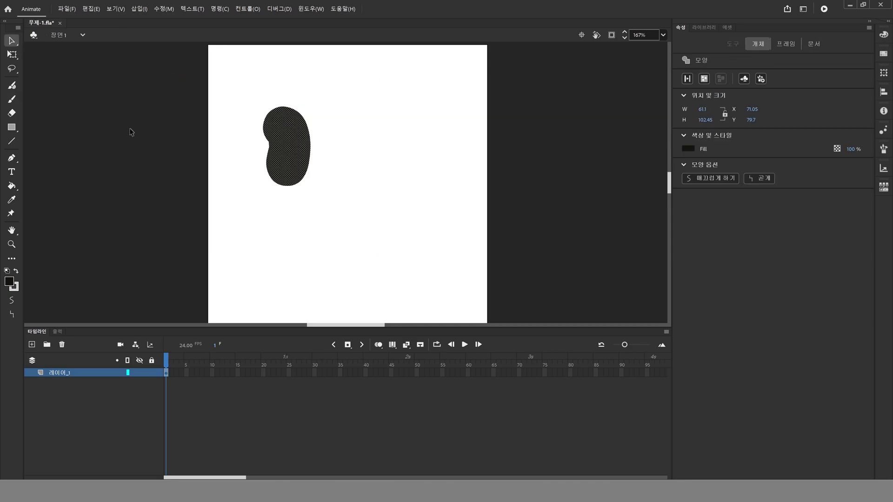
{"action": "key", "text": "Delete"}
Sketch a simple face with jaw, ear, nose, mouth and eyes on the upper part of the stage using the size 1 Classic Brush
{"action": "left_click", "coordinate": [12, 99]}
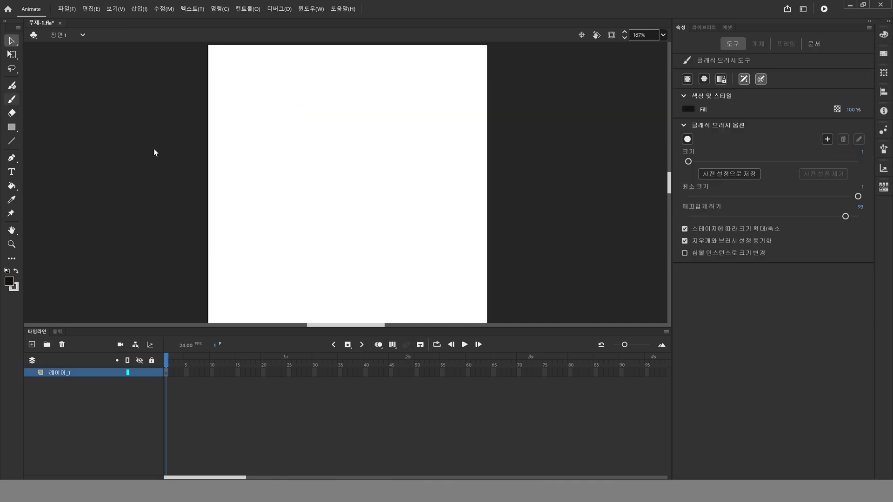
{"action": "mouse_move", "coordinate": [257, 134]}
{"action": "left_mouse_down"}
{"action": "mouse_move", "coordinate": [286, 186]}
{"action": "mouse_move", "coordinate": [313, 187]}
{"action": "mouse_move", "coordinate": [342, 162]}
{"action": "left_mouse_up"}
{"action": "mouse_move", "coordinate": [346, 131]}
{"action": "left_mouse_down"}
{"action": "mouse_move", "coordinate": [357, 135]}
{"action": "mouse_move", "coordinate": [341, 159]}
{"action": "left_mouse_up"}
{"action": "mouse_move", "coordinate": [287, 143]}
{"action": "left_mouse_down"}
{"action": "mouse_move", "coordinate": [285, 163]}
{"action": "mouse_move", "coordinate": [306, 169]}
{"action": "left_mouse_up"}
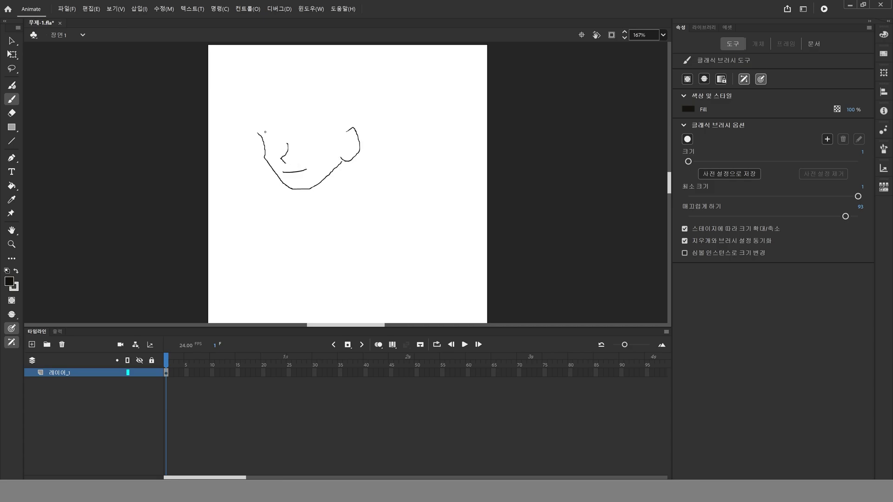
{"action": "mouse_move", "coordinate": [265, 132]}
{"action": "left_mouse_down"}
{"action": "mouse_move", "coordinate": [283, 137]}
{"action": "mouse_move", "coordinate": [321, 119]}
{"action": "mouse_move", "coordinate": [333, 138]}
{"action": "mouse_move", "coordinate": [324, 153]}
{"action": "mouse_move", "coordinate": [287, 152]}
{"action": "left_mouse_up"}
{"action": "left_click_drag", "start_coordinate": [322, 123], "coordinate": [275, 146]}
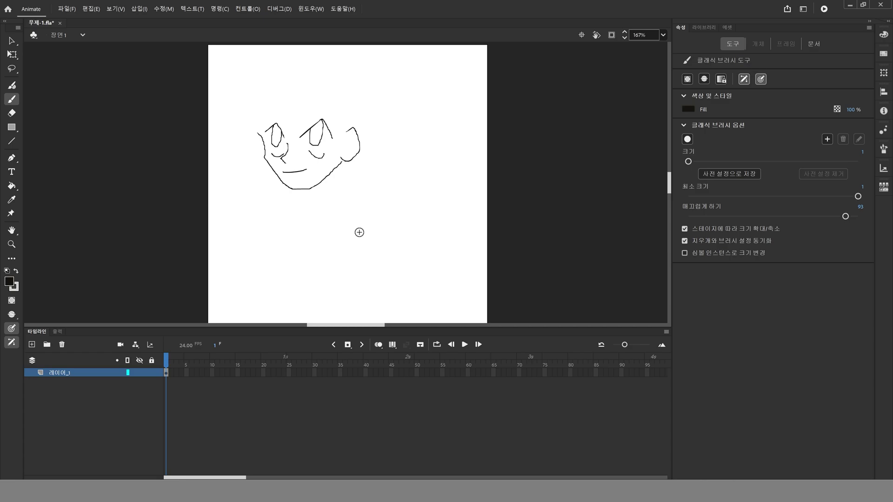
Select the whole sketched face and delete it from the stage
{"action": "left_click", "coordinate": [11, 40]}
{"action": "left_click_drag", "start_coordinate": [190, 88], "coordinate": [461, 245]}
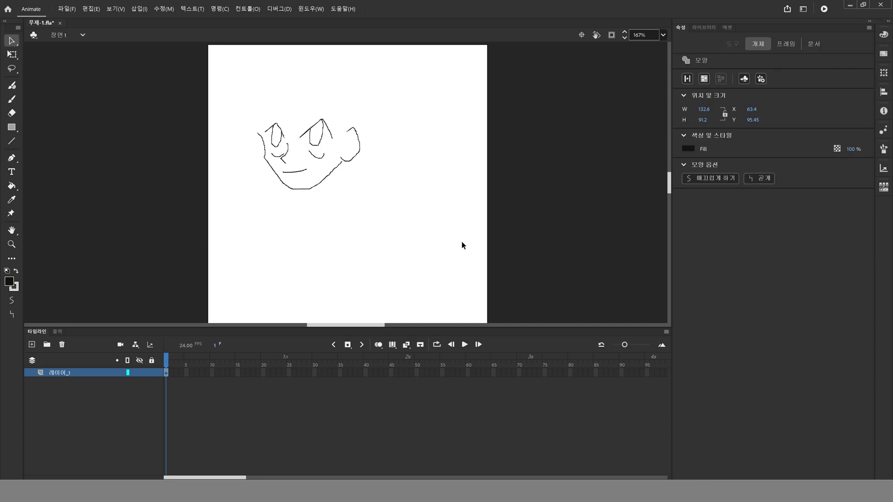
{"action": "key", "text": "Delete"}
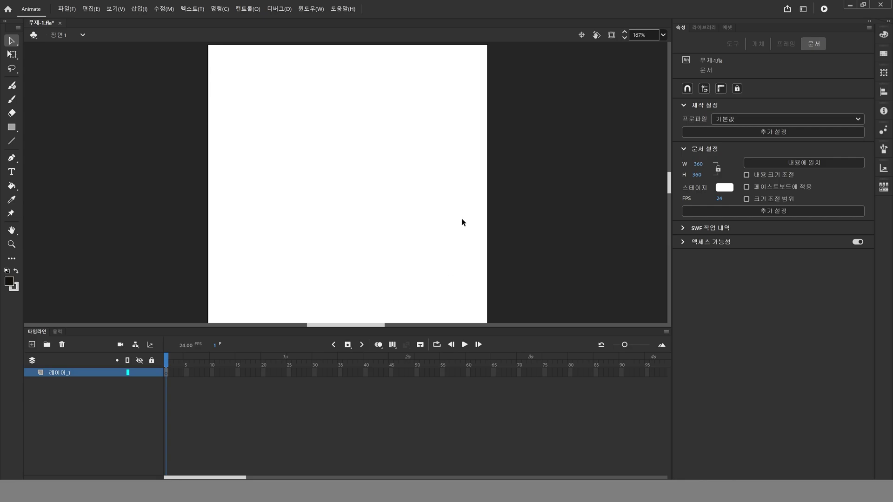
Import the pencil sketch photo 20250526_154143196 onto the stage
{"action": "left_click", "coordinate": [68, 10]}
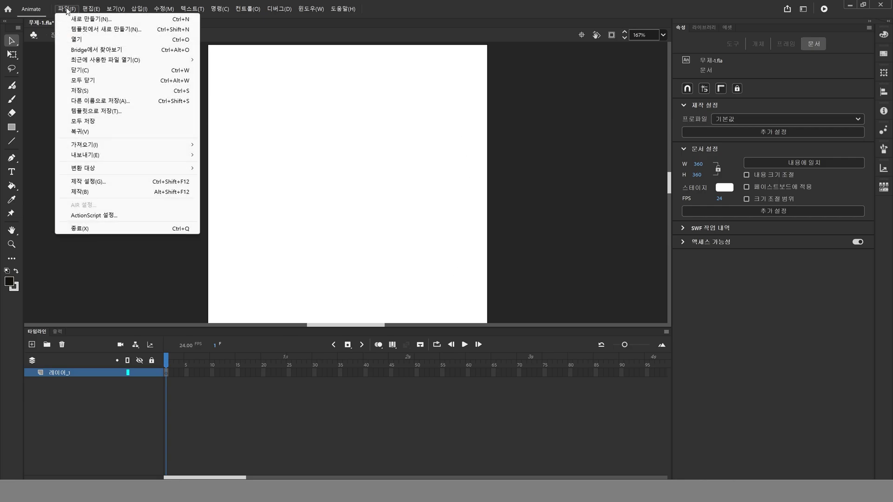
{"action": "mouse_move", "coordinate": [110, 147]}
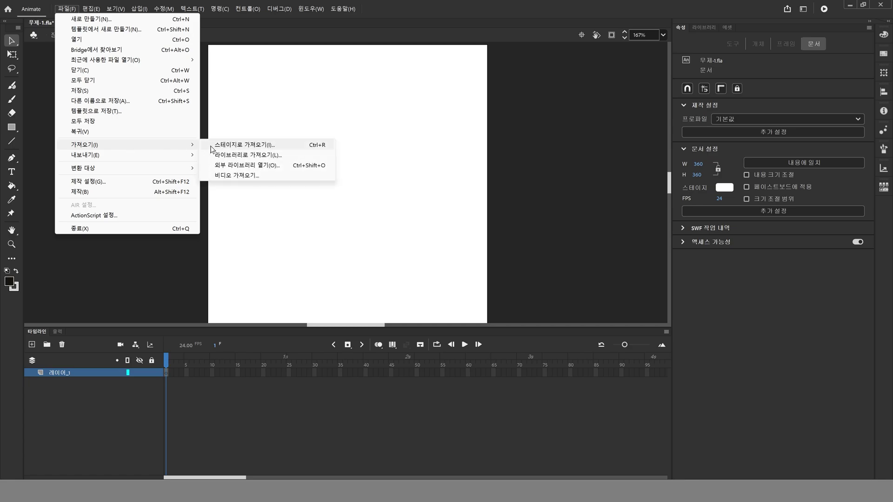
{"action": "left_click", "coordinate": [245, 145]}
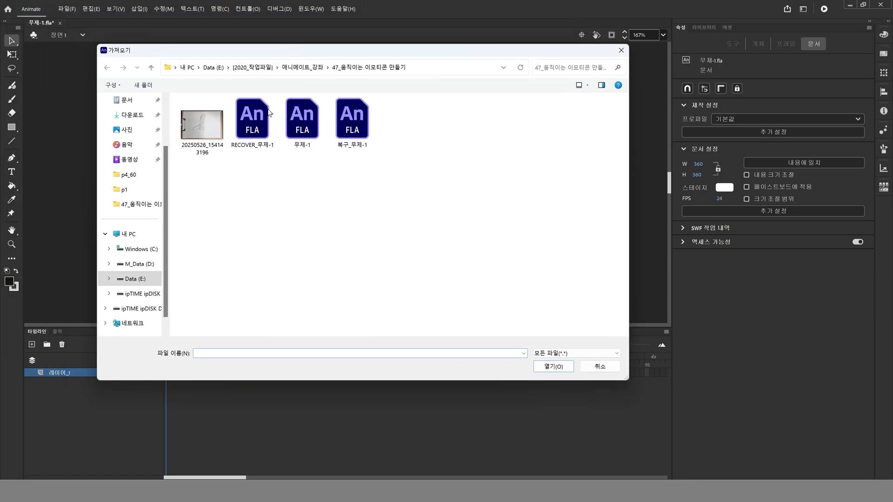
{"action": "double_click", "coordinate": [205, 129]}
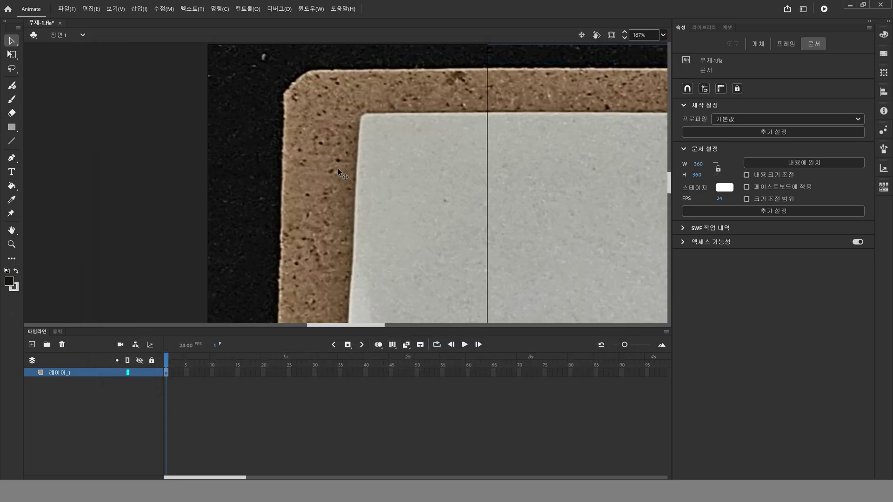
Scale the imported photo down to about 625 x 425 px and position it at about X -131, Y -3 so the sketched character lies on the stage
{"action": "left_click", "coordinate": [12, 244]}
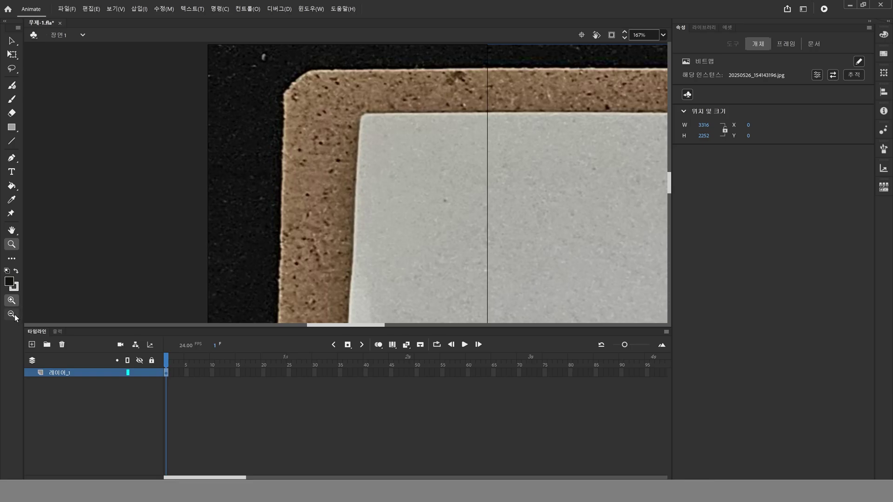
{"action": "left_click", "coordinate": [12, 314]}
{"action": "left_click", "coordinate": [372, 228]}
{"action": "left_click", "coordinate": [347, 212]}
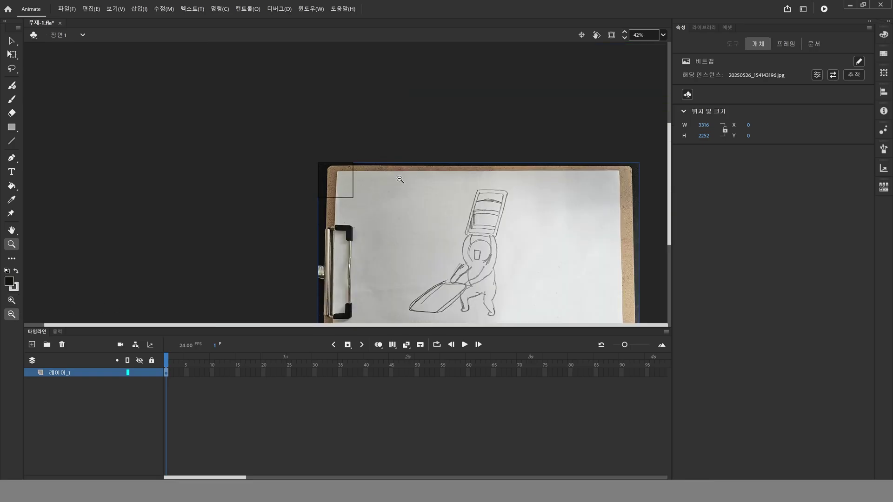
{"action": "left_click", "coordinate": [424, 225]}
{"action": "mouse_move", "coordinate": [315, 132]}
{"action": "left_mouse_down"}
{"action": "mouse_move", "coordinate": [482, 267]}
{"action": "mouse_move", "coordinate": [512, 279]}
{"action": "left_mouse_up"}
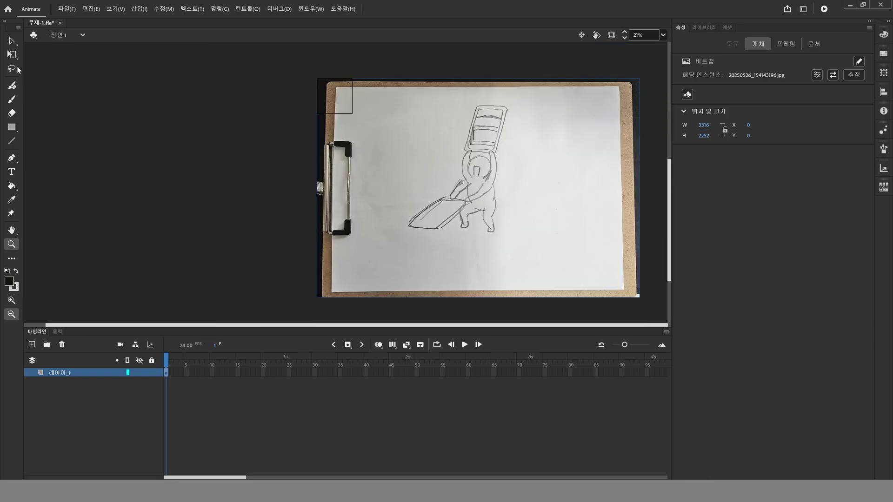
{"action": "left_click", "coordinate": [11, 55]}
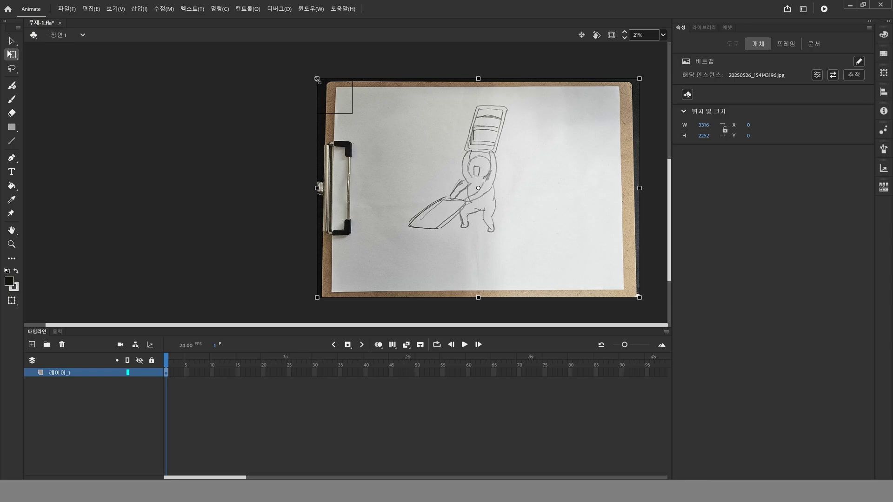
{"action": "left_click_drag", "start_coordinate": [317, 79], "coordinate": [386, 158]}
{"action": "left_click_drag", "start_coordinate": [498, 189], "coordinate": [358, 99]}
{"action": "left_click_drag", "start_coordinate": [385, 66], "coordinate": [368, 78]}
{"action": "double_click", "coordinate": [12, 230]}
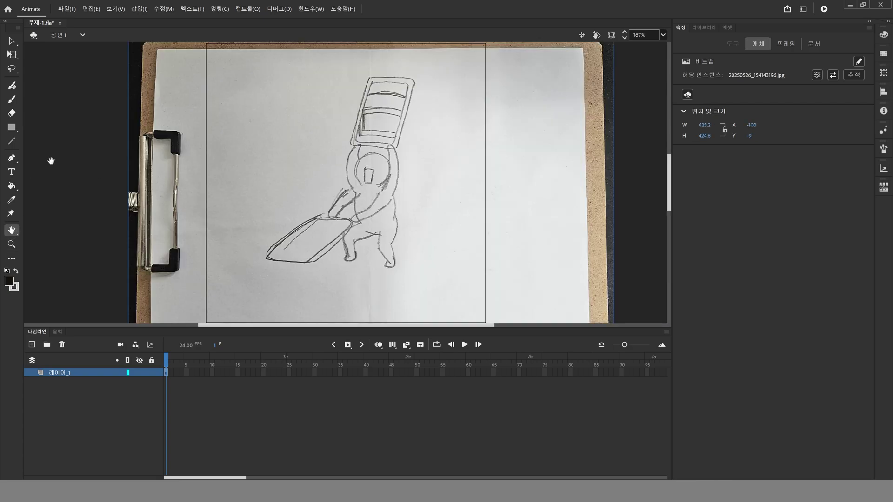
{"action": "left_click", "coordinate": [12, 40]}
{"action": "left_click_drag", "start_coordinate": [343, 208], "coordinate": [314, 217]}
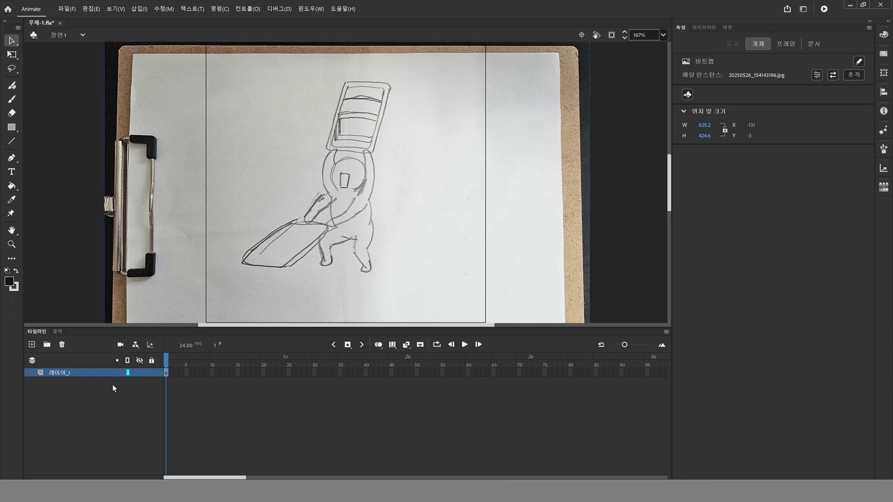
Rename the photo's layer to bg and lock it
{"action": "double_click", "coordinate": [72, 372]}
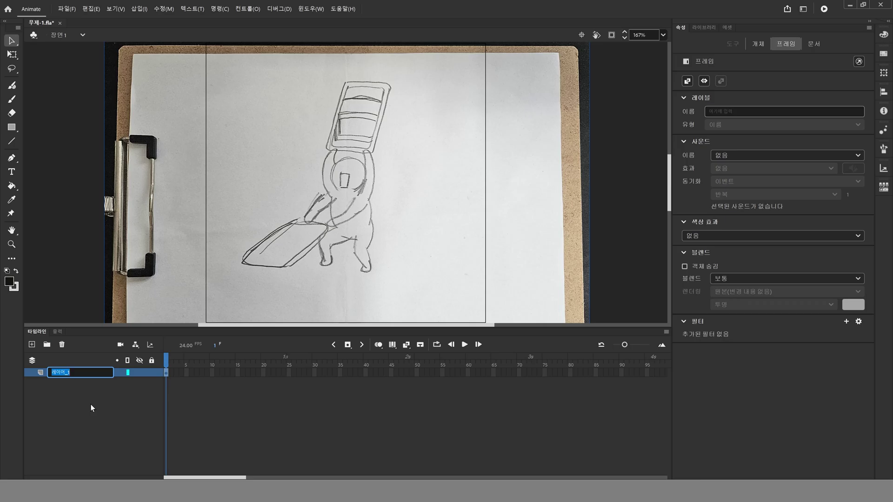
{"action": "type", "text": "bg"}
{"action": "key", "text": "Return"}
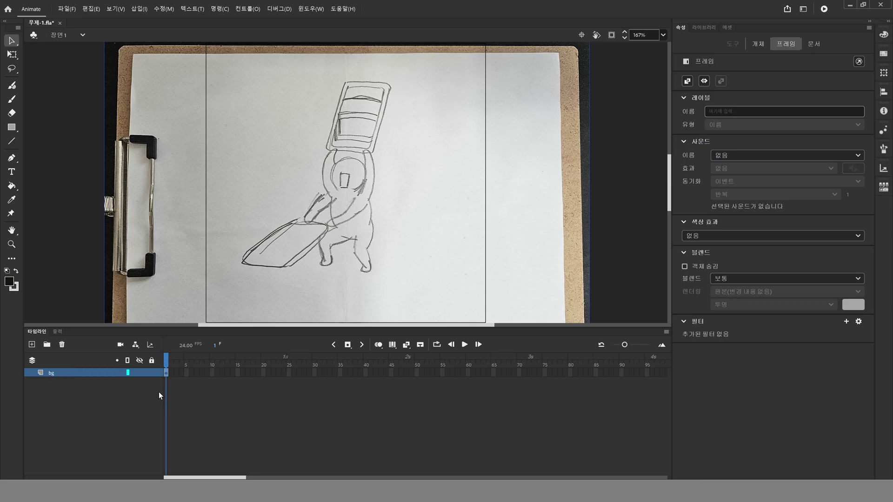
{"action": "left_click", "coordinate": [151, 373]}
Add a new layer above bg and name it 얼굴
{"action": "left_click", "coordinate": [31, 345]}
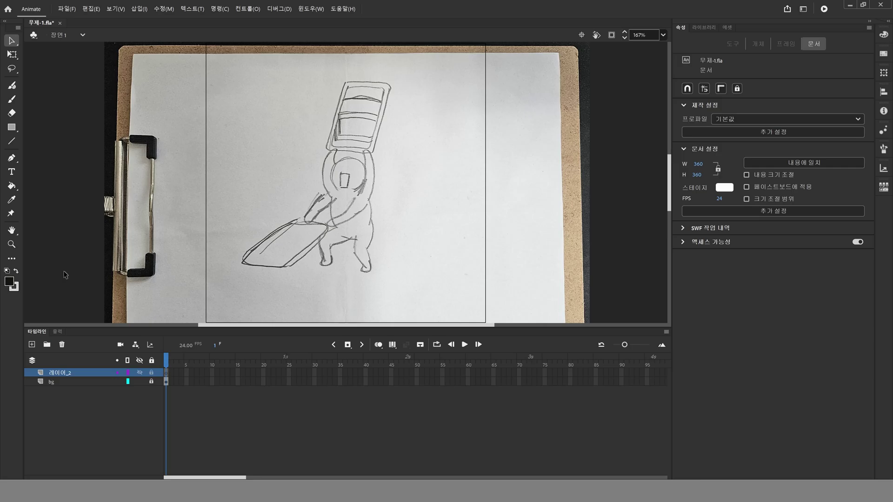
{"action": "left_click", "coordinate": [11, 244]}
{"action": "scroll", "coordinate": [349, 165], "scroll_direction": "up", "scroll_amount": 2}
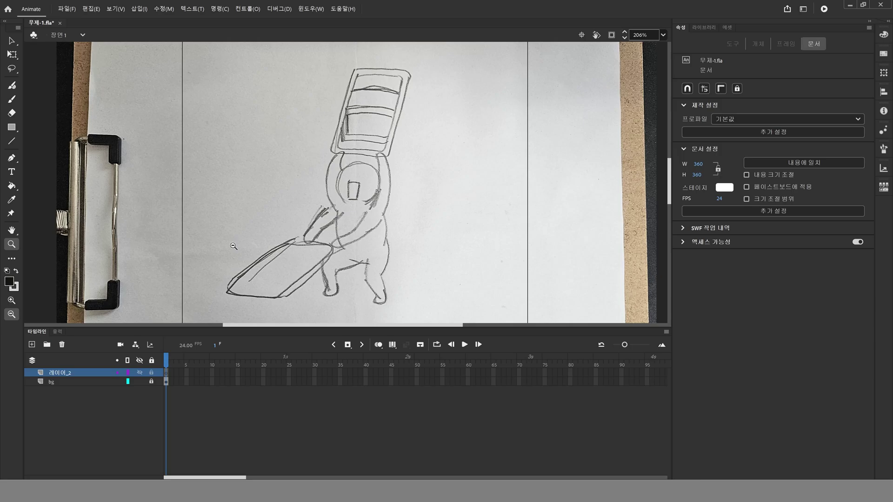
{"action": "double_click", "coordinate": [72, 374]}
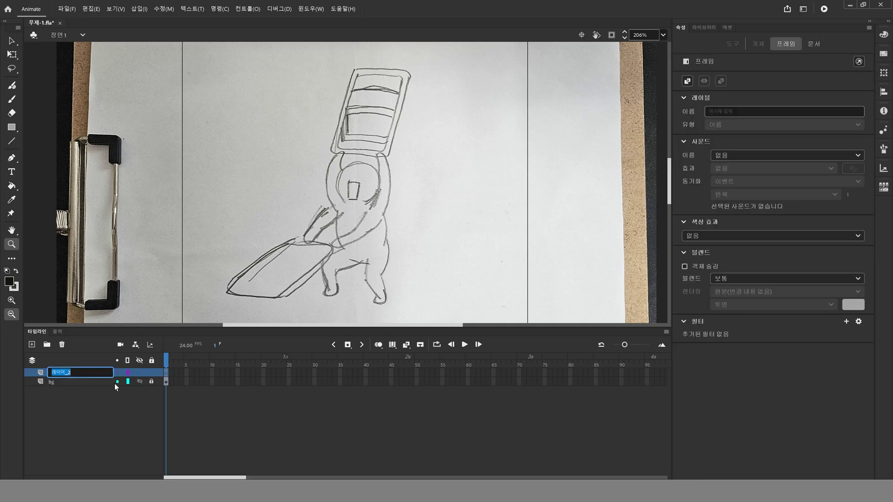
{"action": "type", "text": "djf"}
{"action": "key", "text": "BackSpace"}
{"action": "key", "text": "BackSpace"}
{"action": "key", "text": "BackSpace"}
{"action": "type", "text": "얼굴"}
{"action": "key", "text": "Return"}
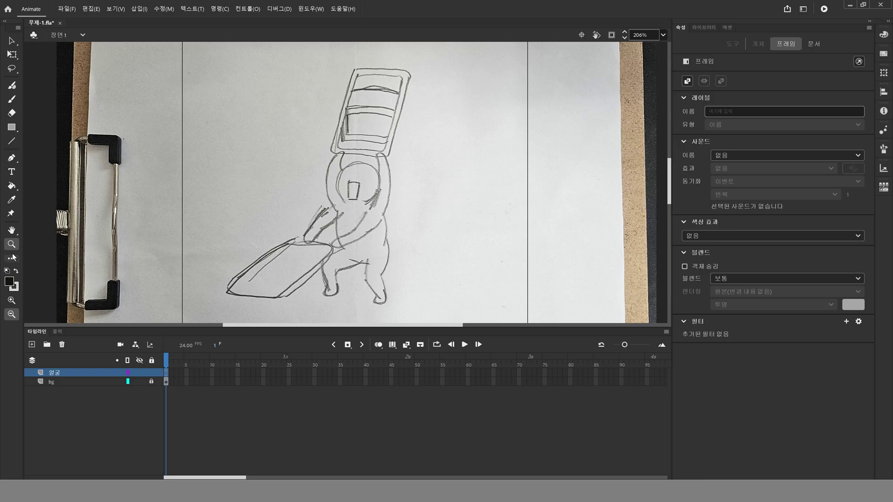
Draw a circle about 48 px in diameter over the sketched character's head with the Oval tool on the 얼굴 layer
{"action": "left_click_drag", "start_coordinate": [321, 146], "coordinate": [418, 225]}
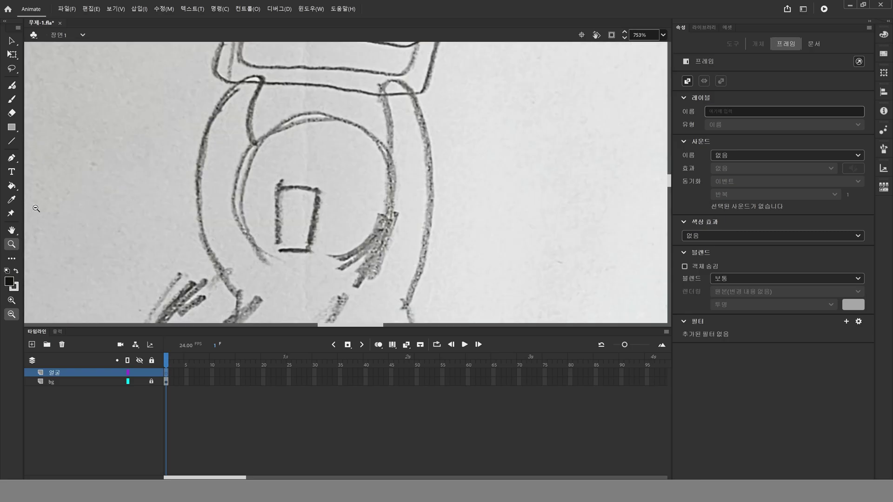
{"action": "left_click", "coordinate": [12, 128]}
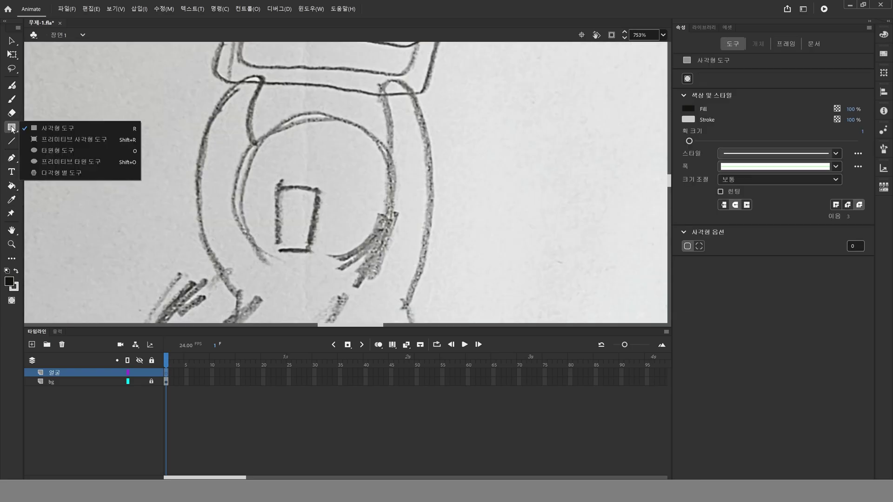
{"action": "left_click", "coordinate": [56, 147]}
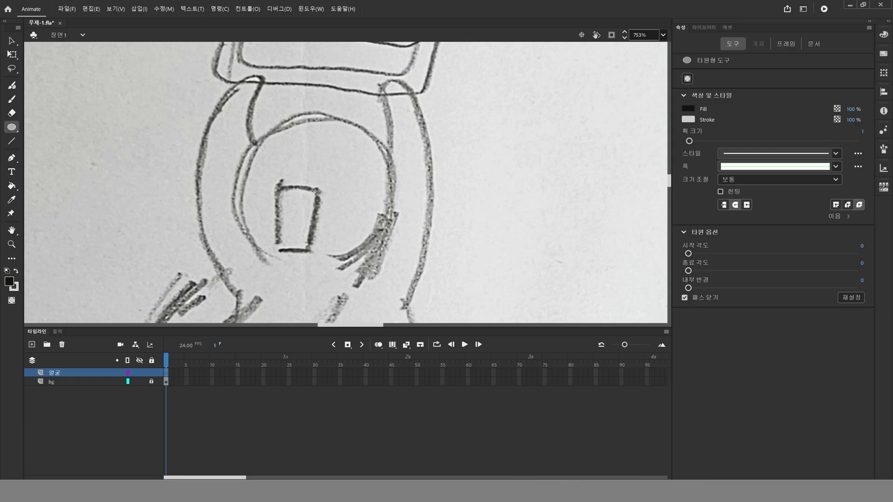
{"action": "left_click_drag", "start_coordinate": [315, 191], "coordinate": [244, 106]}
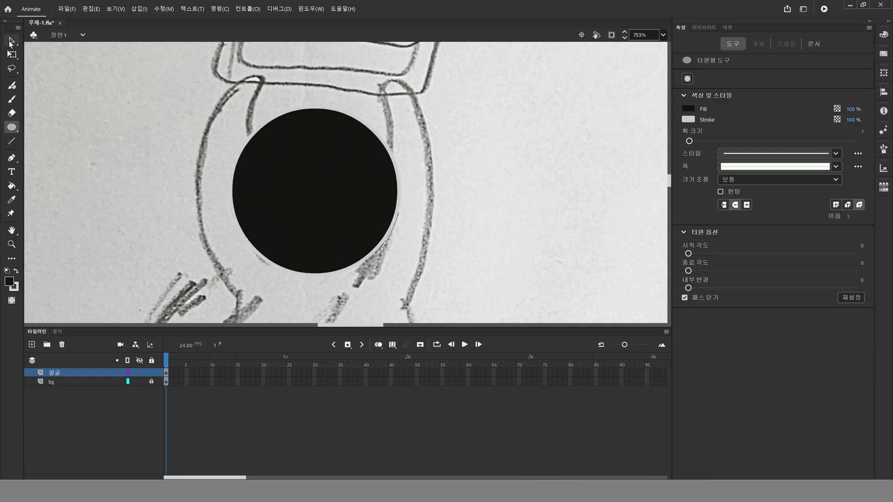
Delete the head circle's black fill, keeping only its outline
{"action": "left_click", "coordinate": [11, 41]}
{"action": "left_click", "coordinate": [305, 206]}
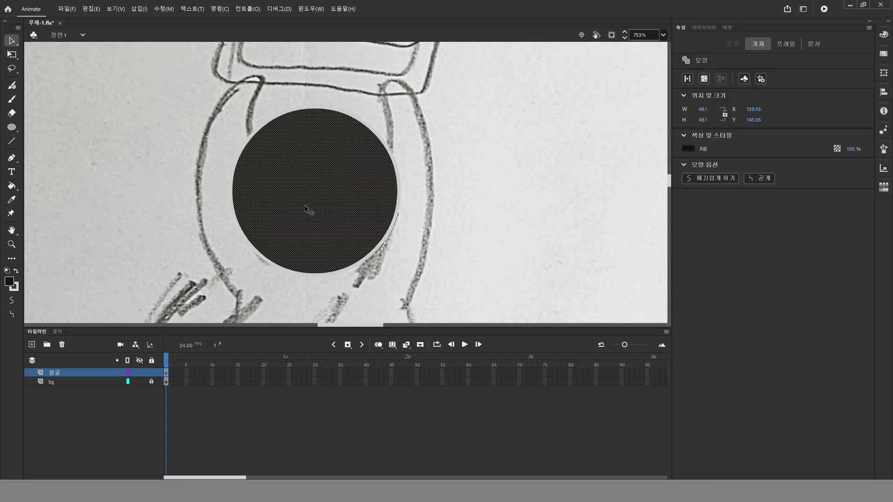
{"action": "key", "text": "Delete"}
Change the head circle's outline colour to black
{"action": "left_click", "coordinate": [272, 263]}
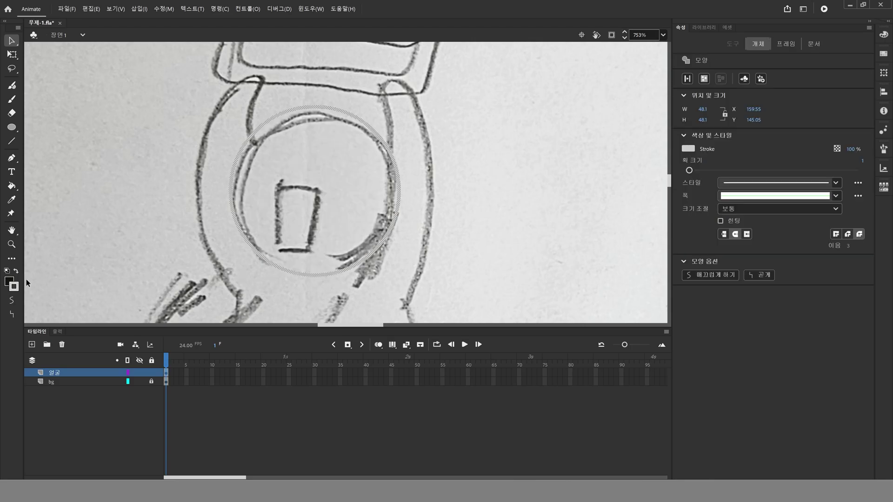
{"action": "left_click", "coordinate": [10, 281]}
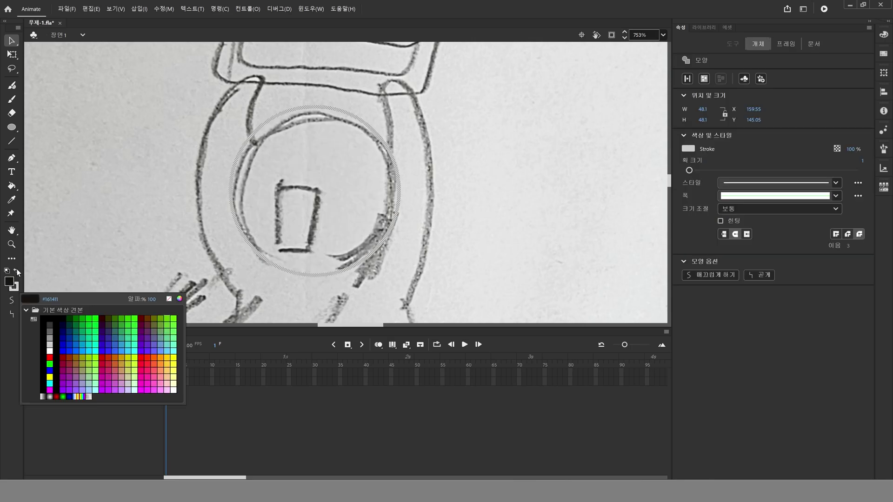
{"action": "left_click", "coordinate": [18, 283]}
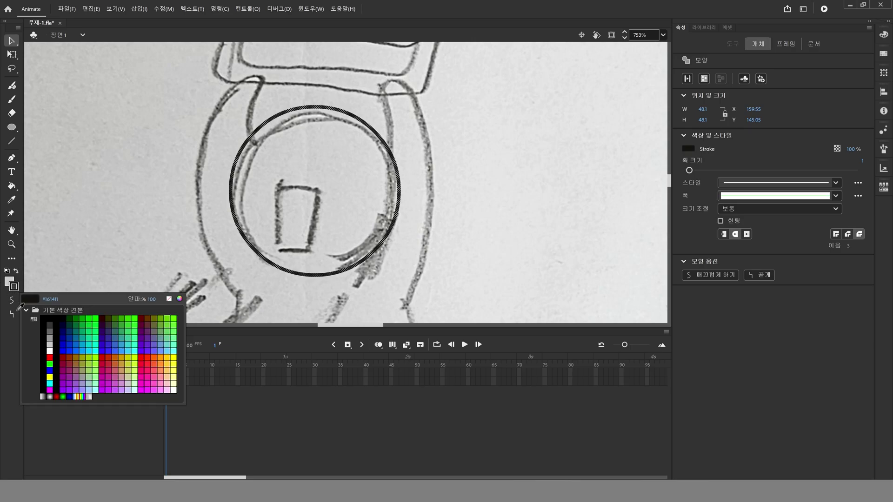
{"action": "left_click", "coordinate": [17, 287]}
{"action": "left_click", "coordinate": [43, 320]}
{"action": "left_click", "coordinate": [97, 220]}
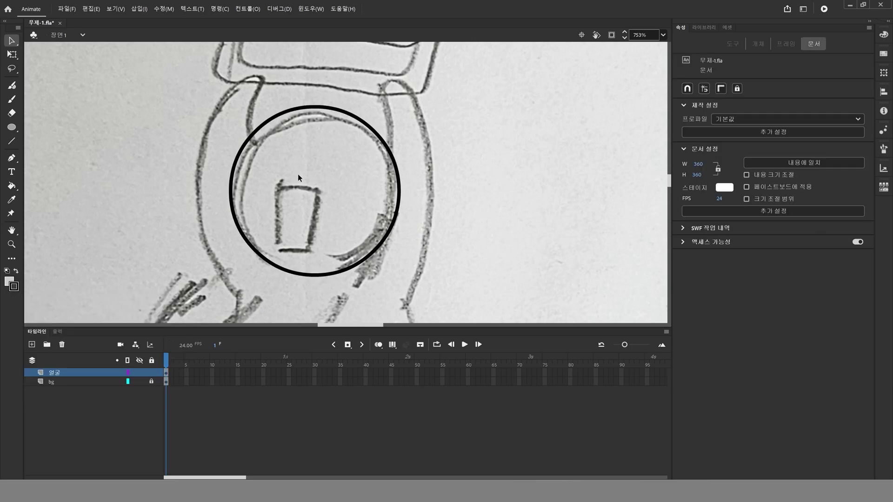
{"action": "left_click", "coordinate": [9, 281]}
{"action": "left_click", "coordinate": [179, 299]}
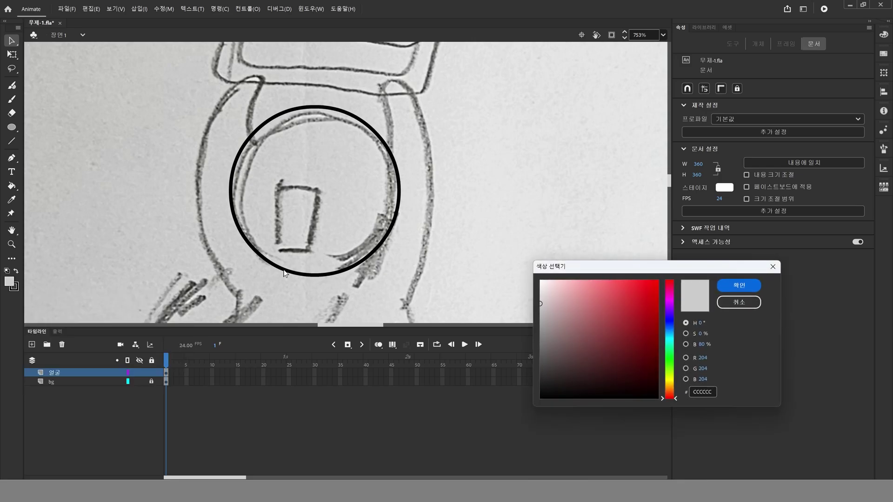
{"action": "left_click", "coordinate": [739, 302]}
Set the fill colour to white (FFFFFF) and fill the head circle with the Paint Bucket tool
{"action": "left_click", "coordinate": [9, 282]}
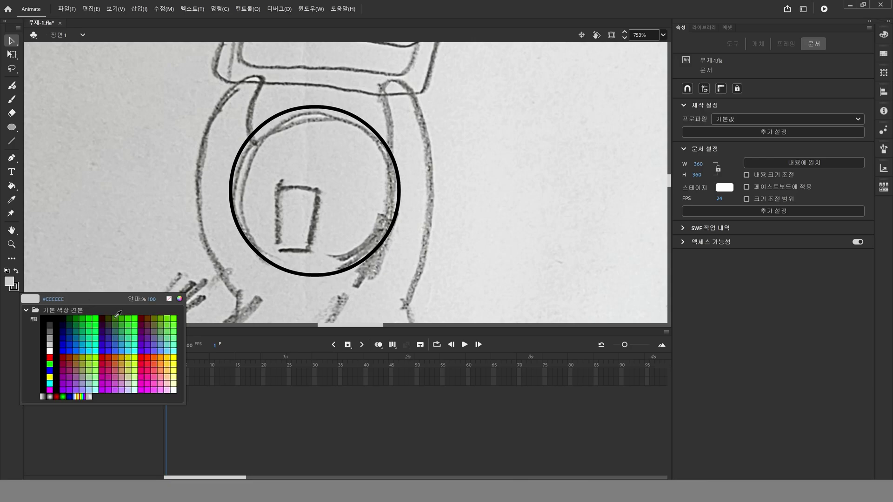
{"action": "left_click", "coordinate": [179, 299]}
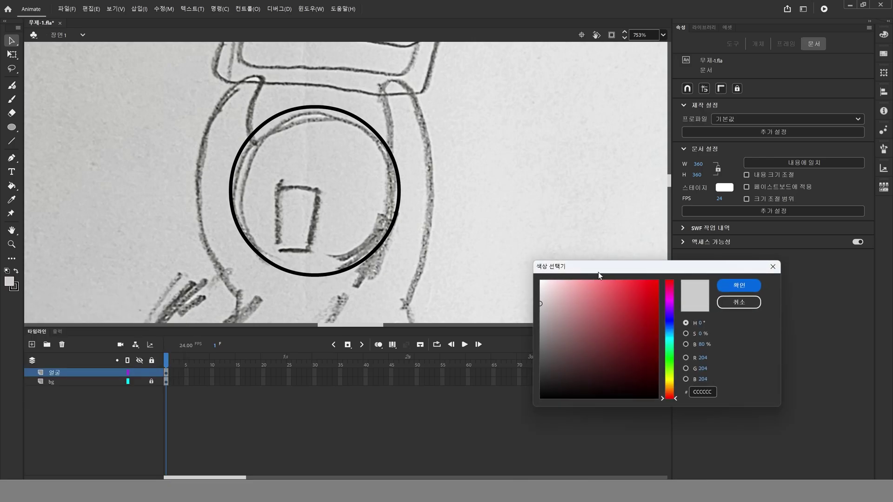
{"action": "mouse_move", "coordinate": [595, 263]}
{"action": "left_mouse_down"}
{"action": "mouse_move", "coordinate": [320, 223]}
{"action": "mouse_move", "coordinate": [464, 253]}
{"action": "left_mouse_up"}
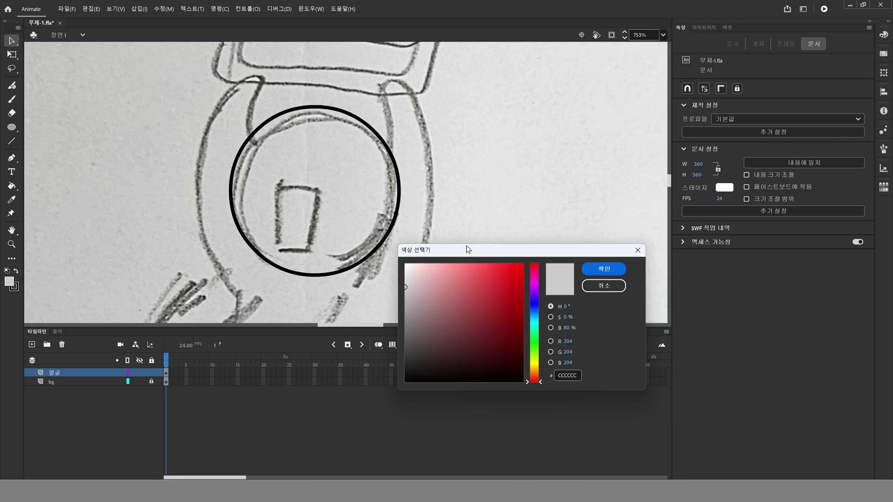
{"action": "left_click", "coordinate": [406, 264]}
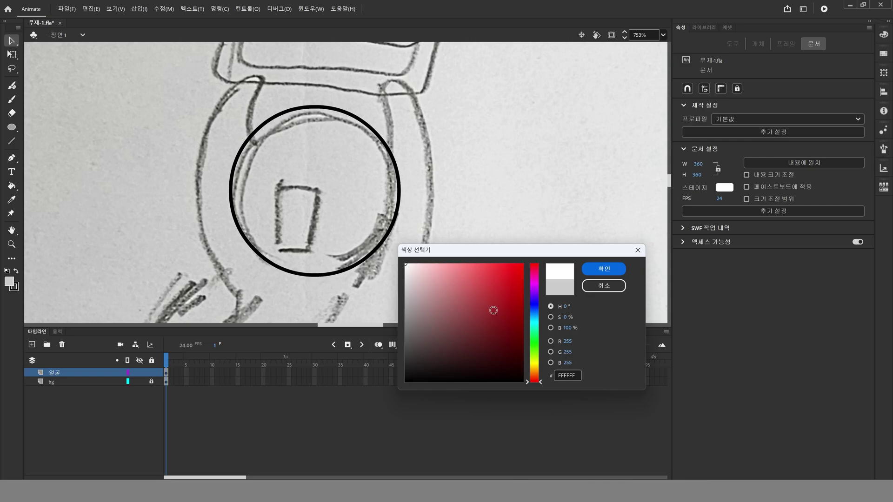
{"action": "left_click", "coordinate": [406, 265]}
{"action": "left_click", "coordinate": [598, 268]}
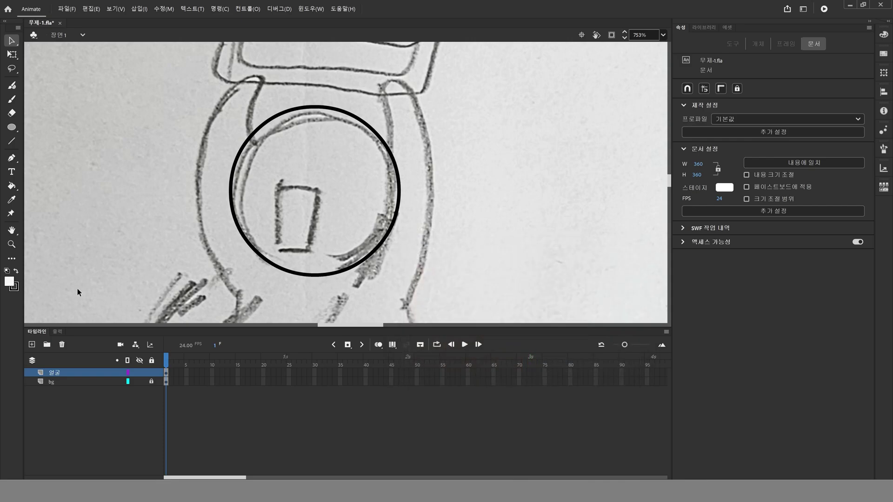
{"action": "left_click", "coordinate": [12, 185]}
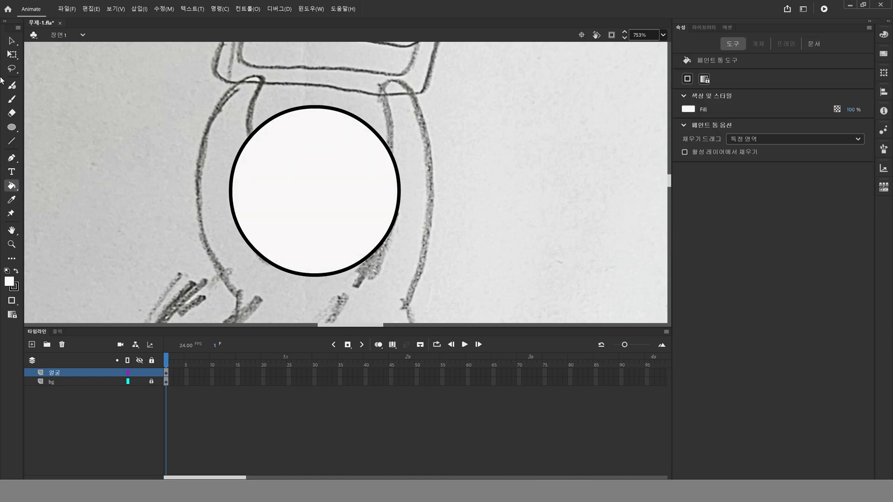
Free-transform the head circle and its outline to about 49.45 px wide with a slight skew, positioned at about X 158.8, Y 145.3
{"action": "left_click", "coordinate": [12, 40]}
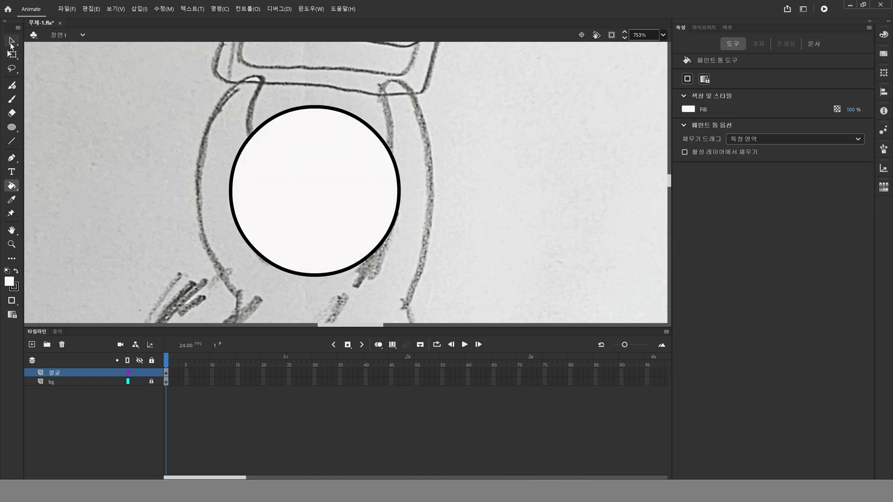
{"action": "double_click", "coordinate": [331, 189]}
{"action": "left_click", "coordinate": [524, 225]}
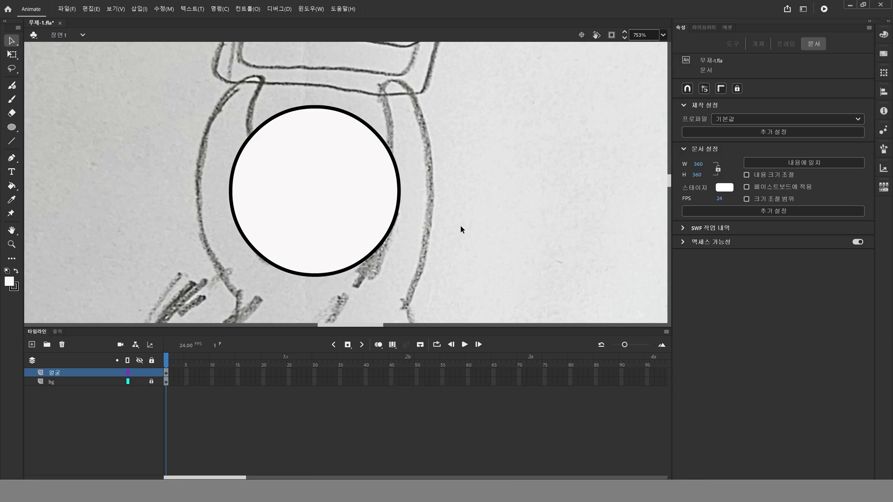
{"action": "left_click", "coordinate": [370, 257]}
{"action": "double_click", "coordinate": [313, 182]}
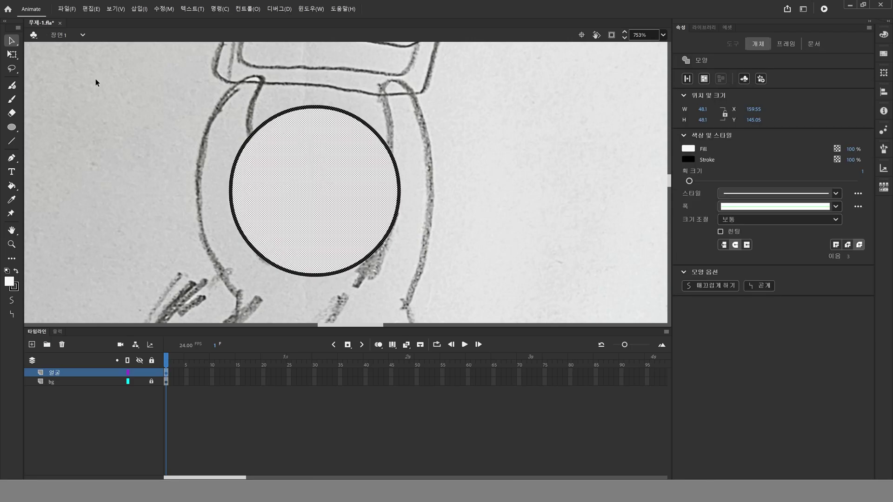
{"action": "left_click", "coordinate": [11, 55]}
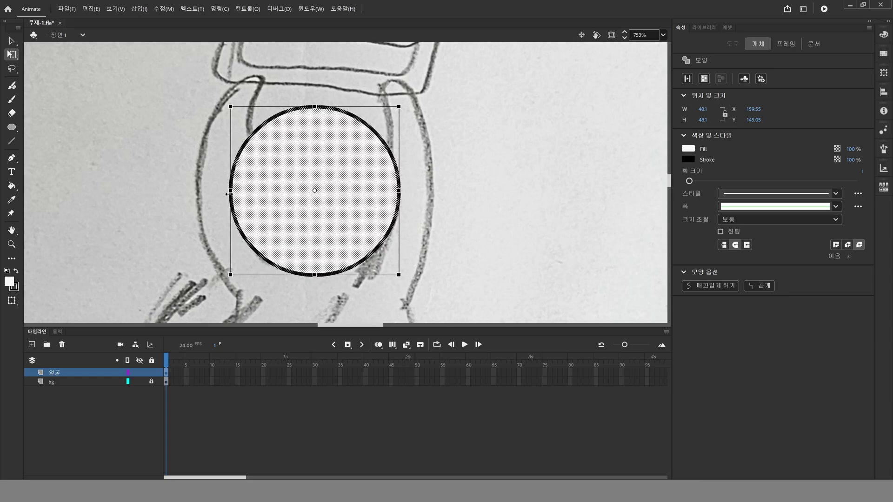
{"action": "left_click_drag", "start_coordinate": [228, 193], "coordinate": [225, 194]}
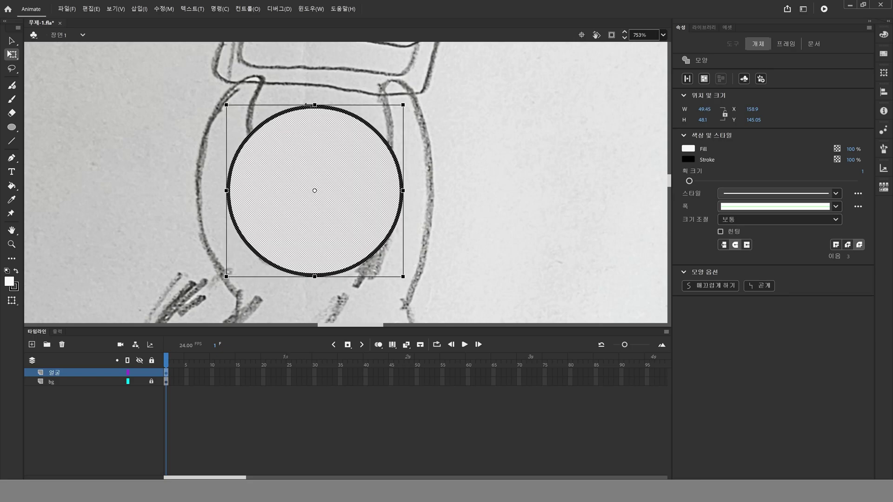
{"action": "left_click_drag", "start_coordinate": [307, 104], "coordinate": [309, 104]}
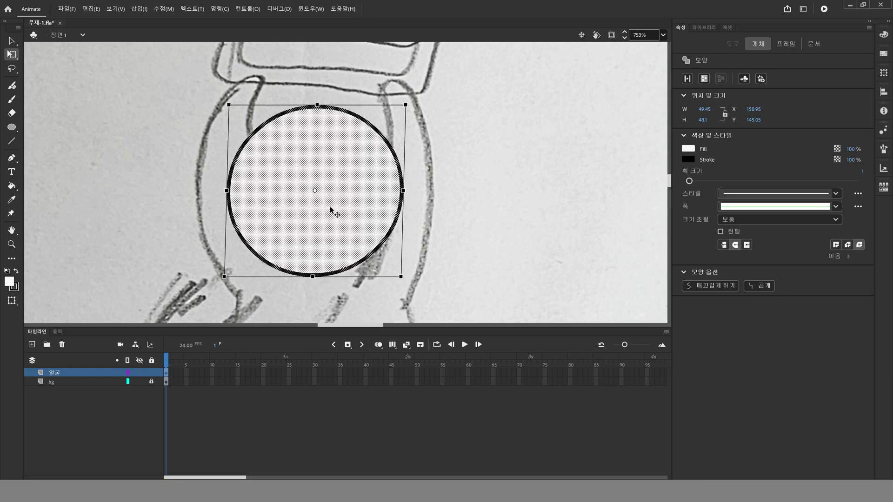
{"action": "mouse_move", "coordinate": [330, 210]}
{"action": "left_mouse_down"}
{"action": "mouse_move", "coordinate": [436, 256]}
{"action": "mouse_move", "coordinate": [363, 242]}
{"action": "mouse_move", "coordinate": [317, 216]}
{"action": "left_mouse_up"}
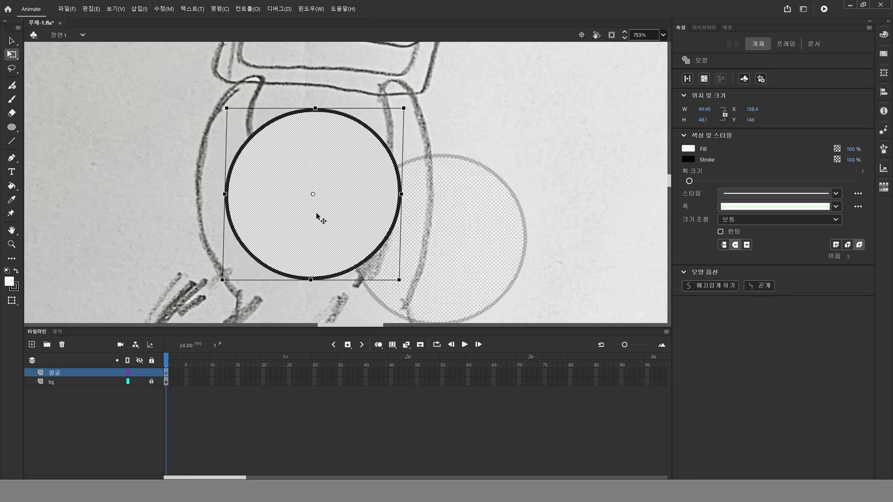
{"action": "mouse_move", "coordinate": [343, 247]}
{"action": "left_mouse_down"}
{"action": "mouse_move", "coordinate": [504, 285]}
{"action": "mouse_move", "coordinate": [373, 254]}
{"action": "mouse_move", "coordinate": [349, 239]}
{"action": "mouse_move", "coordinate": [358, 234]}
{"action": "left_mouse_up"}
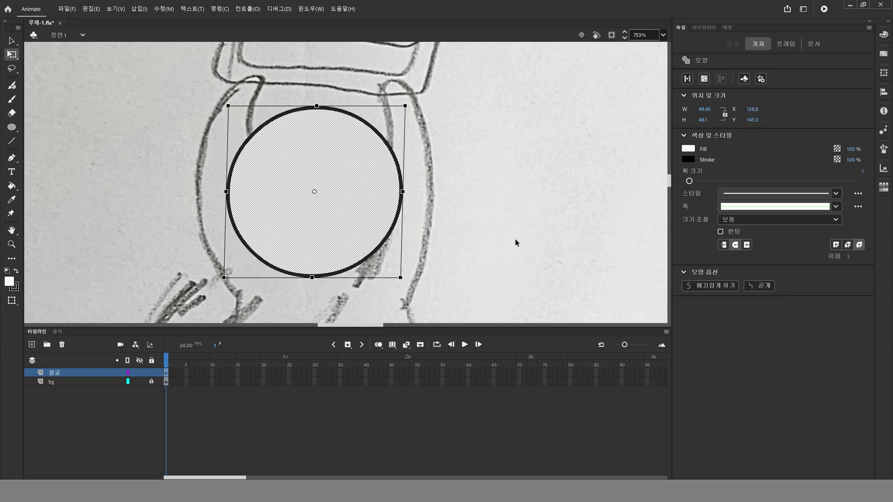
Try deleting the head circle's white fill, and undo the deletion
{"action": "left_click", "coordinate": [515, 240]}
{"action": "left_click", "coordinate": [343, 222]}
{"action": "key", "text": "Delete"}
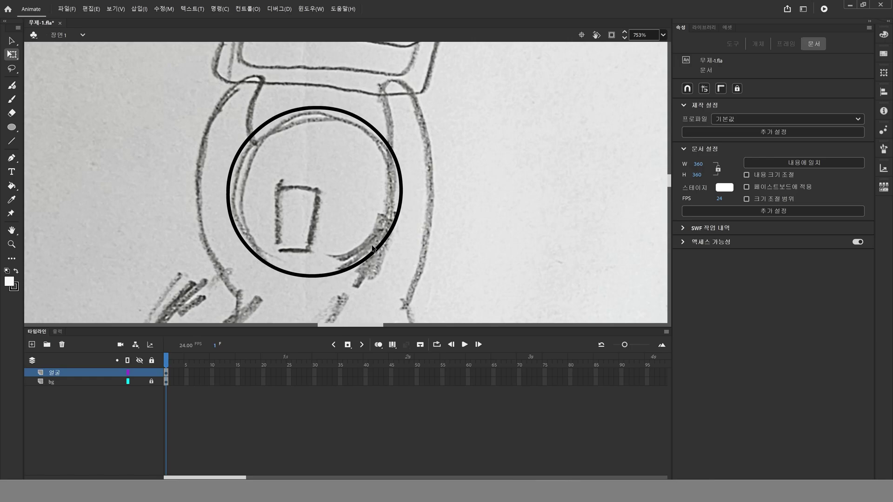
{"action": "key", "text": "ctrl+z"}
{"action": "left_click", "coordinate": [497, 232]}
Examine the white head circle against the sketched character at several zoom levels
{"action": "left_click", "coordinate": [12, 231]}
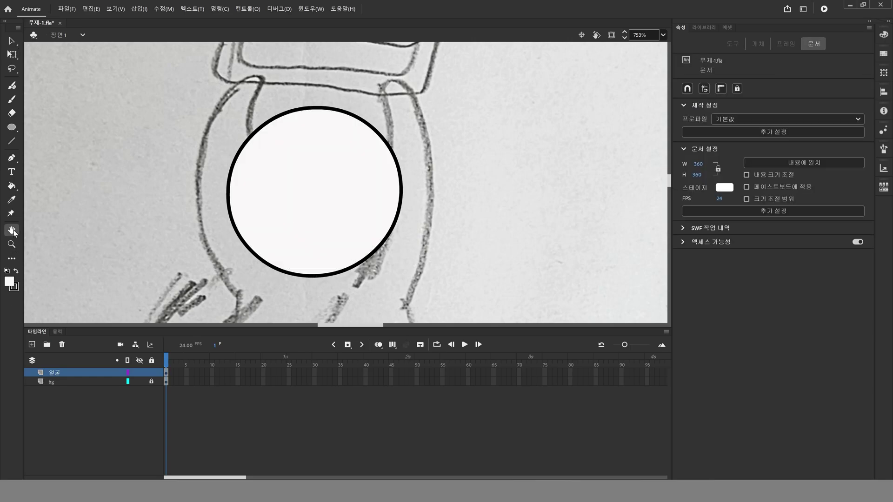
{"action": "double_click", "coordinate": [12, 230]}
{"action": "left_click", "coordinate": [11, 244]}
{"action": "left_click_drag", "start_coordinate": [290, 121], "coordinate": [426, 283]}
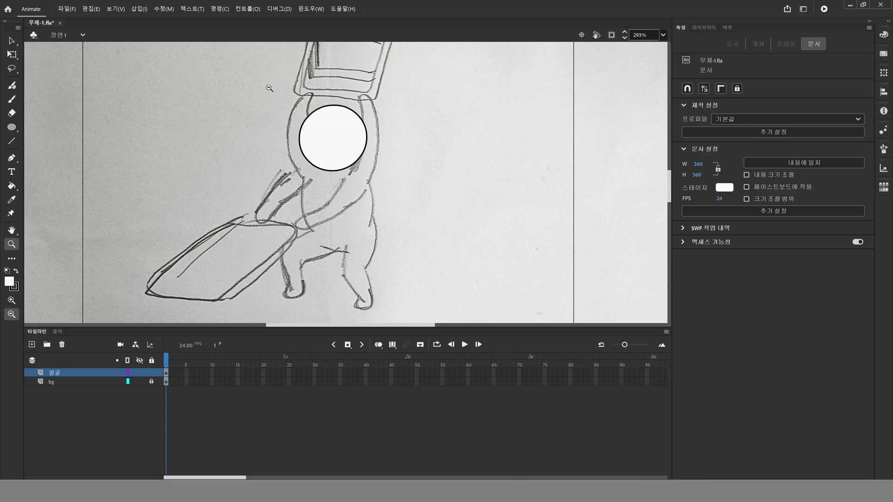
{"action": "left_click_drag", "start_coordinate": [270, 88], "coordinate": [465, 214]}
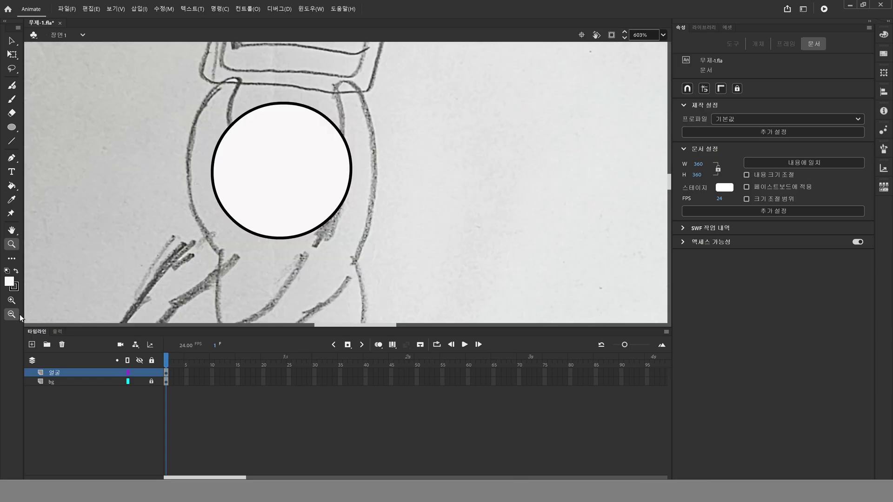
{"action": "left_click", "coordinate": [296, 219]}
{"action": "left_click", "coordinate": [320, 199]}
{"action": "left_click", "coordinate": [262, 101]}
{"action": "left_click_drag", "start_coordinate": [257, 119], "coordinate": [437, 268]}
{"action": "left_click_drag", "start_coordinate": [299, 109], "coordinate": [430, 227]}
{"action": "left_click_drag", "start_coordinate": [203, 143], "coordinate": [472, 305]}
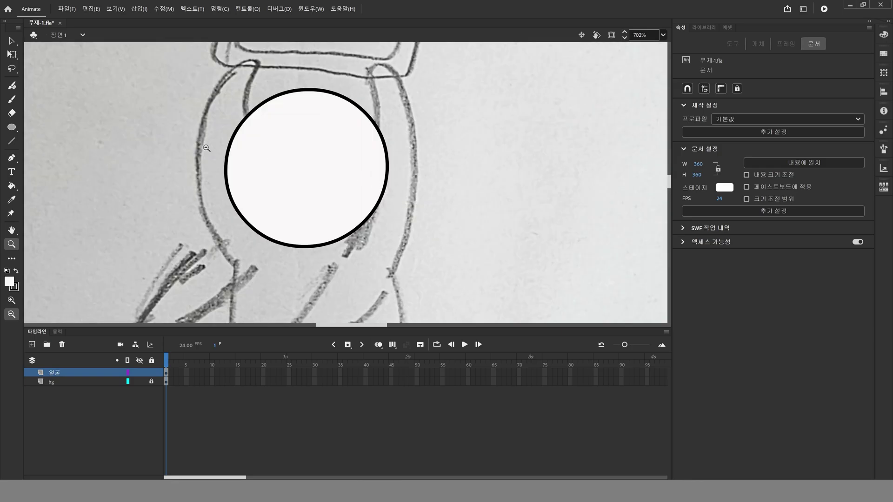
Lock the 얼굴 layer and hide it to uncover the sketched face underneath
{"action": "left_click", "coordinate": [12, 41]}
{"action": "left_click", "coordinate": [287, 166]}
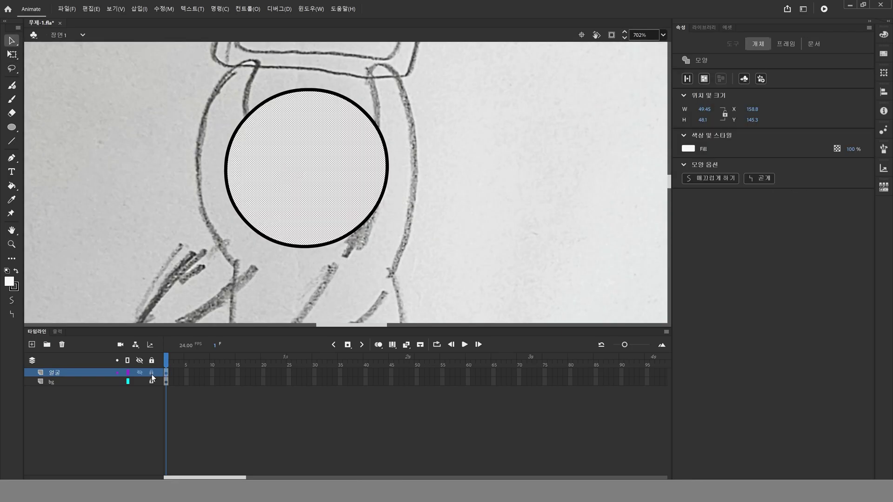
{"action": "left_click", "coordinate": [152, 373]}
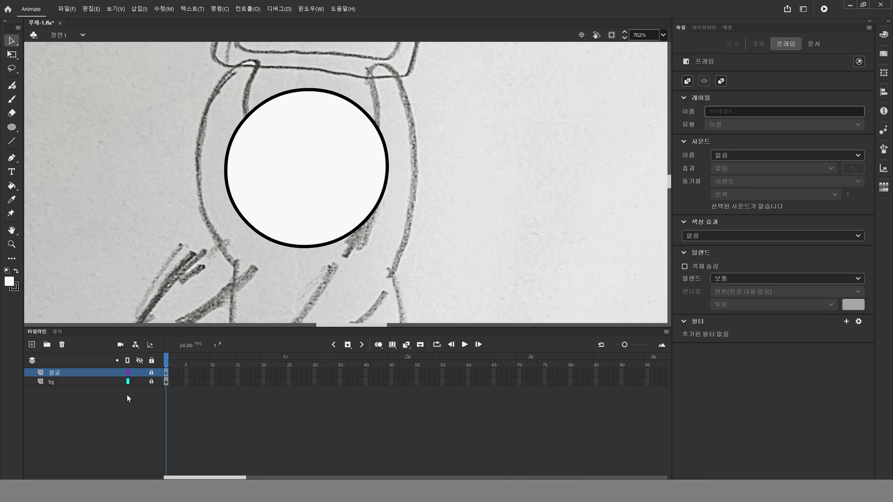
{"action": "left_click", "coordinate": [139, 372]}
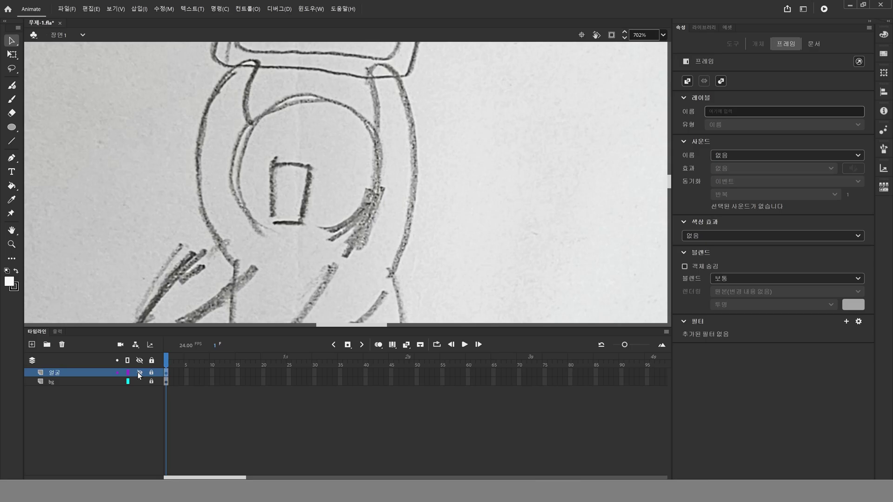
{"action": "left_click", "coordinate": [138, 372]}
{"action": "left_click", "coordinate": [139, 373]}
{"action": "left_click", "coordinate": [140, 372]}
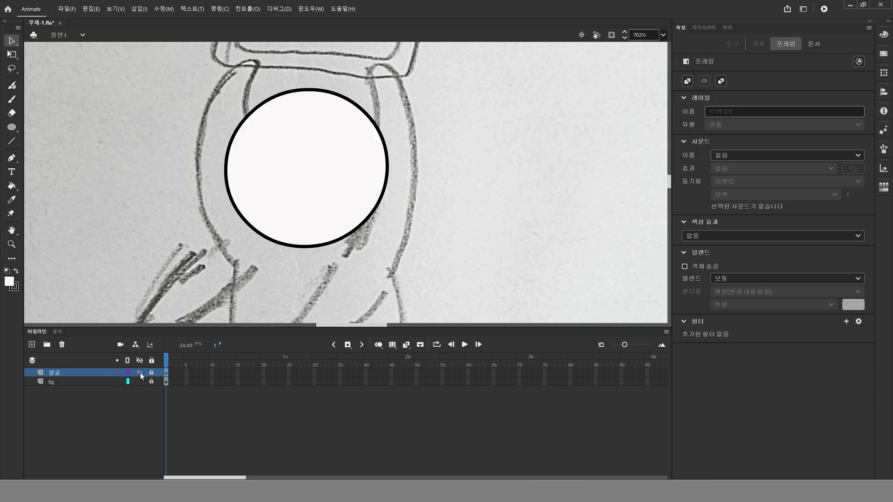
{"action": "left_click", "coordinate": [139, 372]}
Add a new layer above 얼굴 and name it 입
{"action": "left_click", "coordinate": [31, 345]}
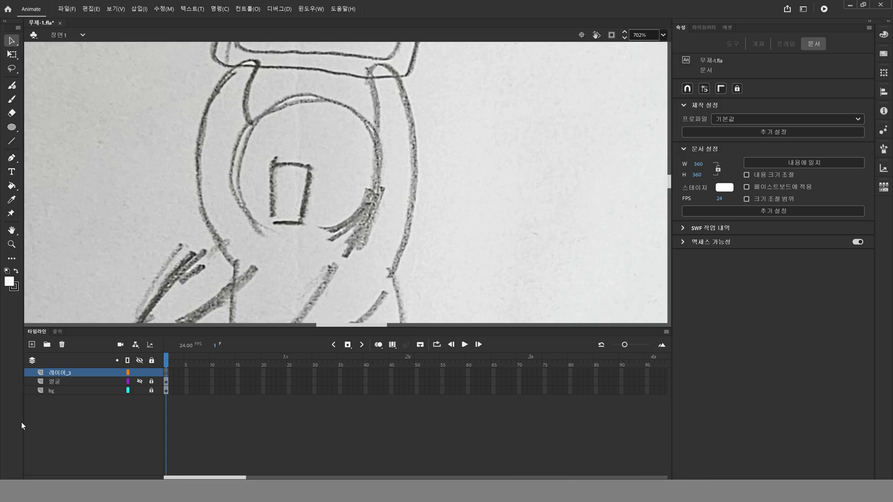
{"action": "left_click", "coordinate": [139, 381]}
{"action": "left_click", "coordinate": [139, 382]}
{"action": "double_click", "coordinate": [71, 373]}
{"action": "type", "text": "입"}
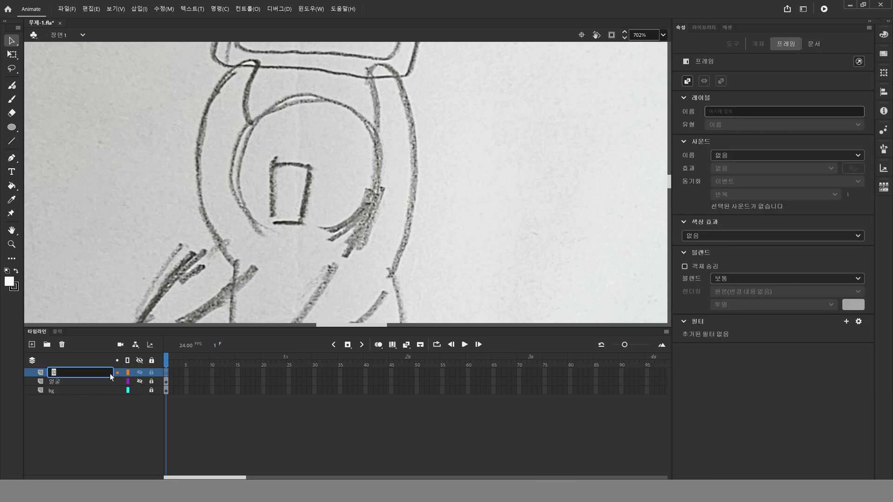
{"action": "key", "text": "Return"}
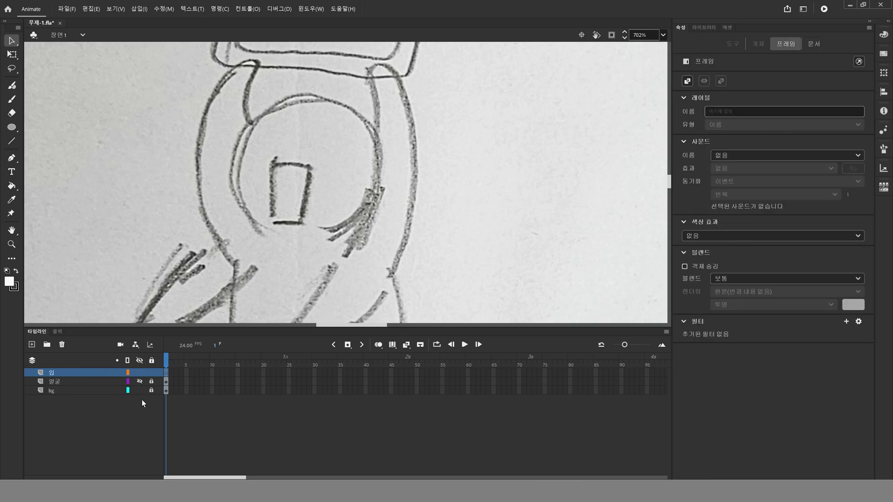
Trace the sketched mouth as a closed four-cornered black outline with the Pen tool on the 입 layer, curving its upper edge slightly
{"action": "left_click", "coordinate": [13, 158]}
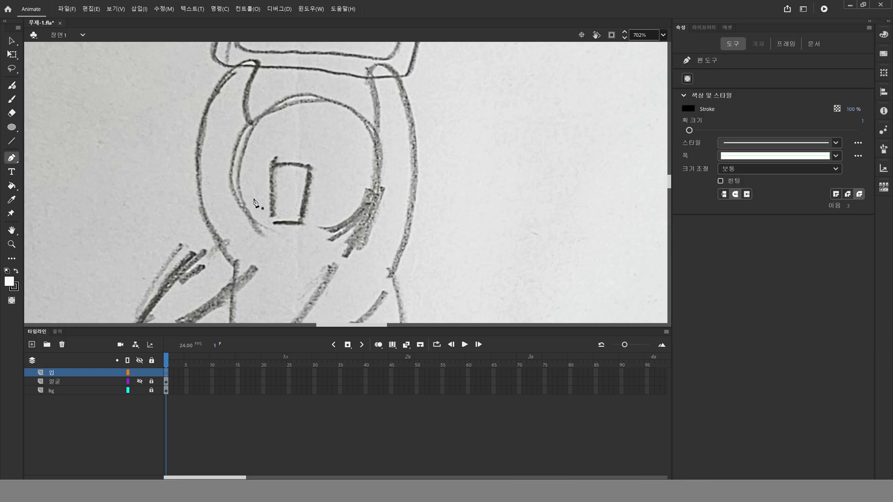
{"action": "left_click", "coordinate": [271, 164]}
{"action": "left_click", "coordinate": [273, 219]}
{"action": "key", "text": "ctrl+z"}
{"action": "left_click", "coordinate": [271, 165]}
{"action": "left_click", "coordinate": [272, 219]}
{"action": "left_click_drag", "start_coordinate": [272, 225], "coordinate": [274, 226]}
{"action": "left_click", "coordinate": [274, 225]}
{"action": "left_click", "coordinate": [299, 222]}
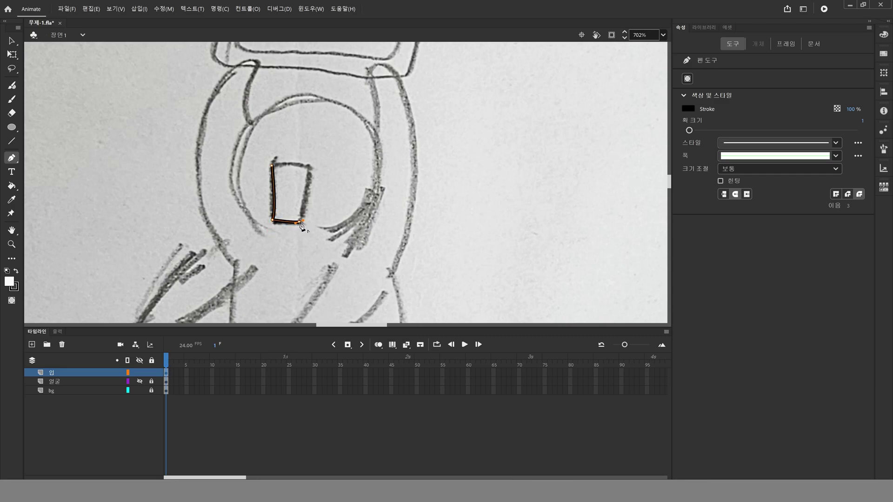
{"action": "left_click", "coordinate": [308, 166]}
{"action": "left_click_drag", "start_coordinate": [272, 165], "coordinate": [251, 177]}
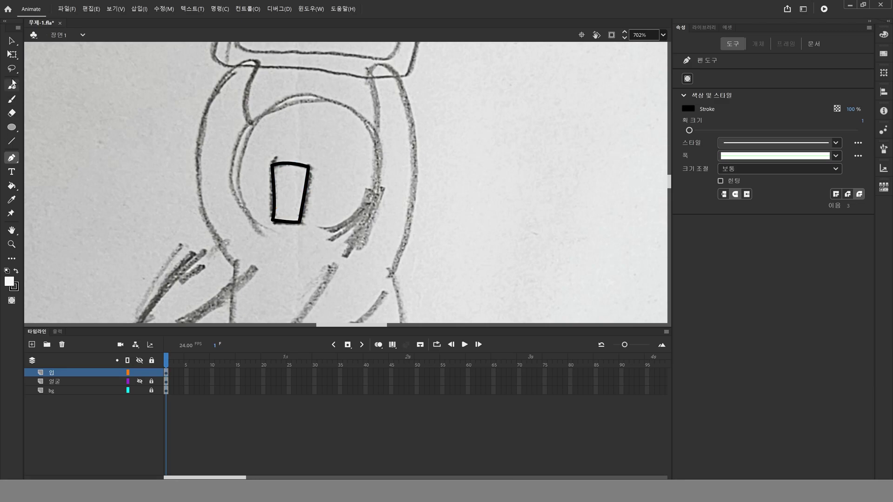
Fill the mouth outline with white using the Paint Bucket tool
{"action": "left_click", "coordinate": [13, 42]}
{"action": "left_click", "coordinate": [11, 186]}
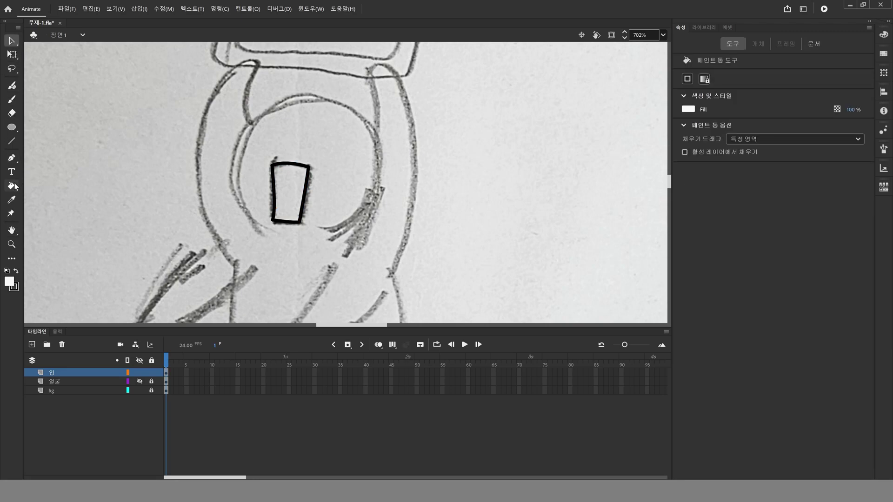
{"action": "left_click", "coordinate": [290, 194]}
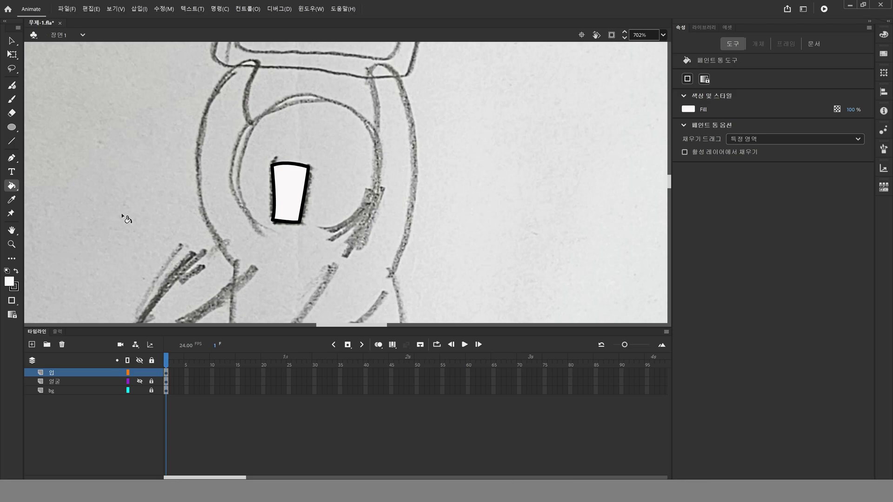
Make the hidden 얼굴 layer visible again to check the mouth against the head on the whole drawing
{"action": "left_click", "coordinate": [140, 381]}
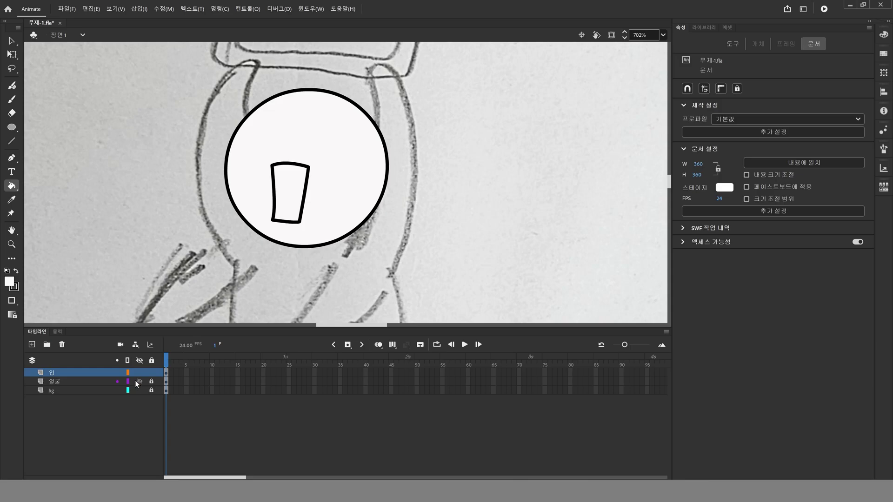
{"action": "left_click", "coordinate": [140, 382]}
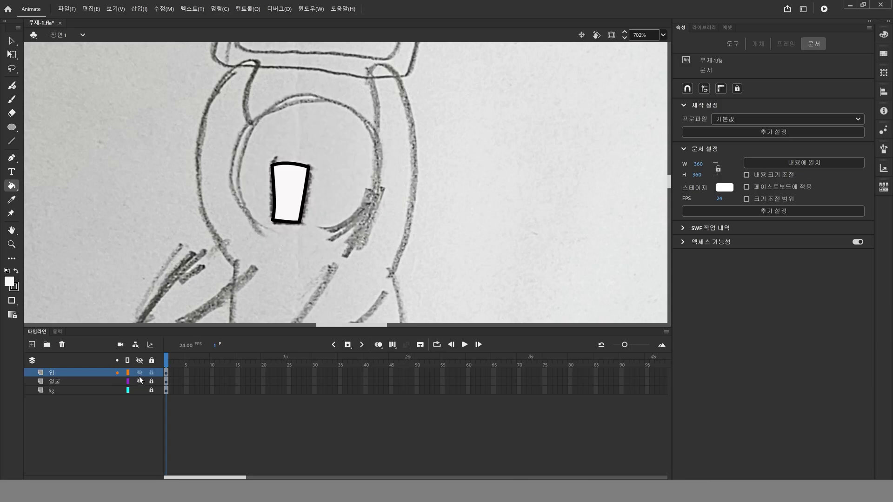
{"action": "double_click", "coordinate": [12, 230]}
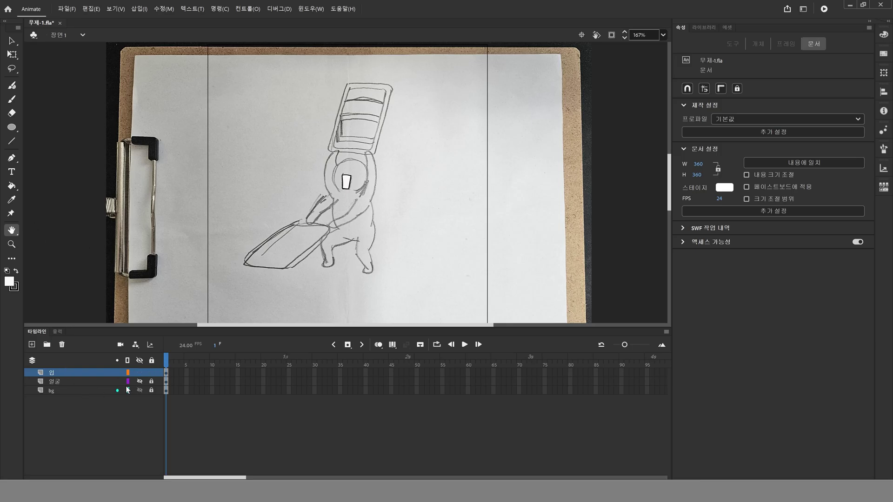
{"action": "left_click", "coordinate": [140, 381]}
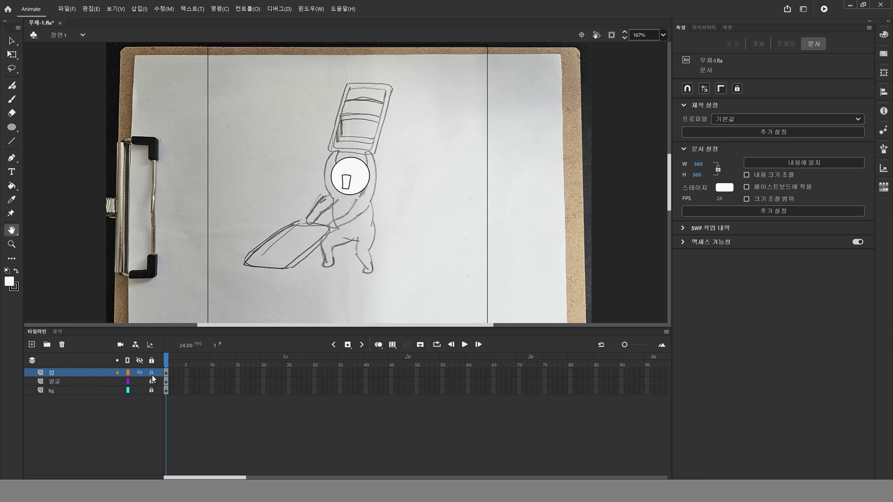
Add a new layer between 얼굴 and bg and name it 오른팔
{"action": "left_click", "coordinate": [32, 344]}
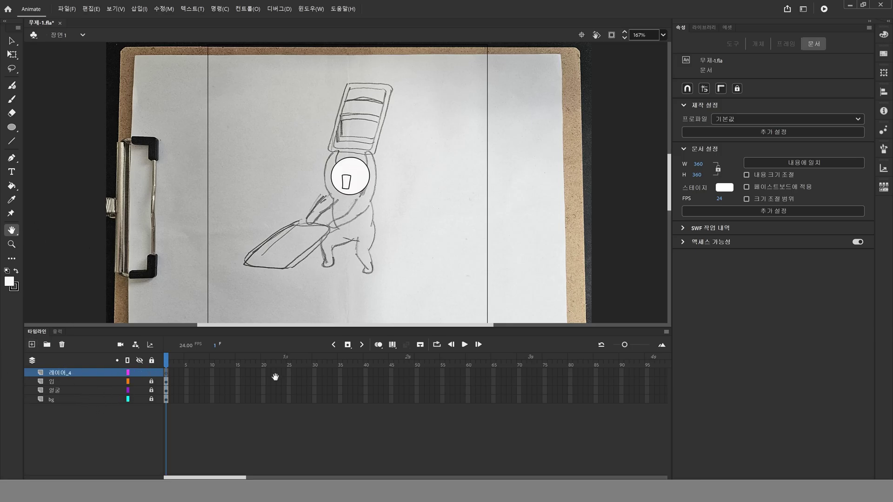
{"action": "left_click", "coordinate": [13, 245]}
{"action": "left_click_drag", "start_coordinate": [310, 127], "coordinate": [418, 255]}
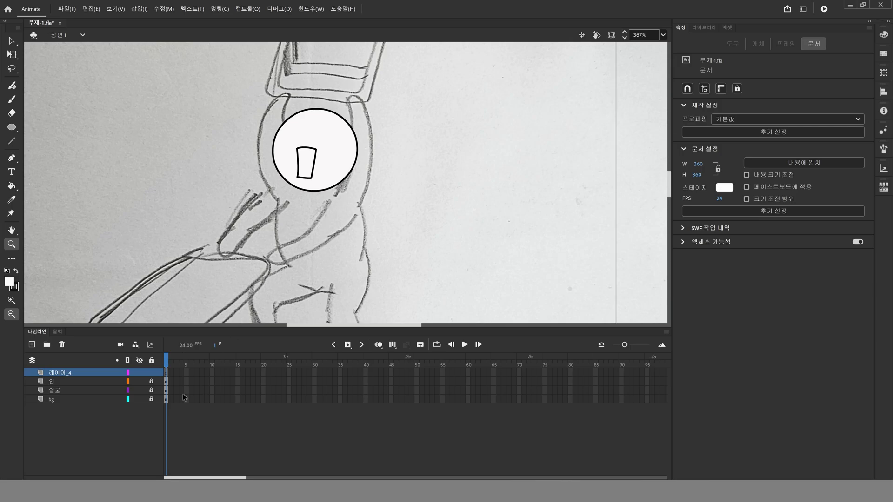
{"action": "left_click", "coordinate": [64, 390]}
{"action": "left_click_drag", "start_coordinate": [66, 373], "coordinate": [63, 396]}
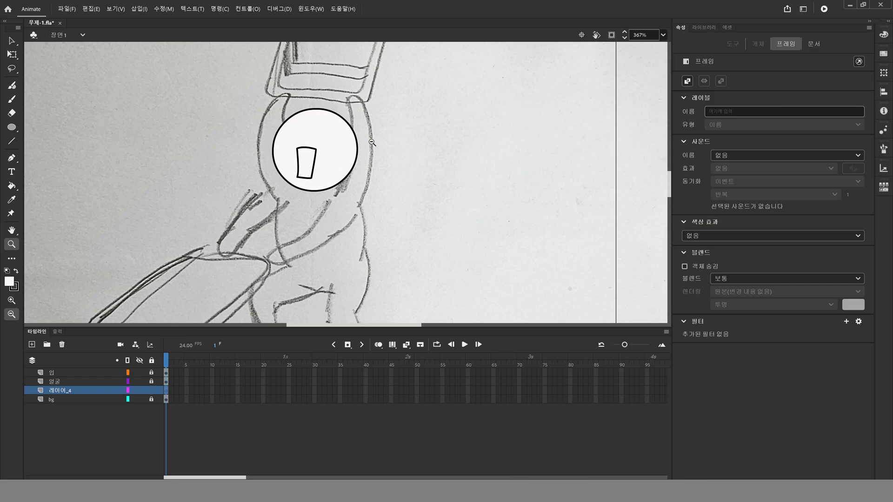
{"action": "double_click", "coordinate": [69, 389]}
{"action": "type", "text": "ㅍ"}
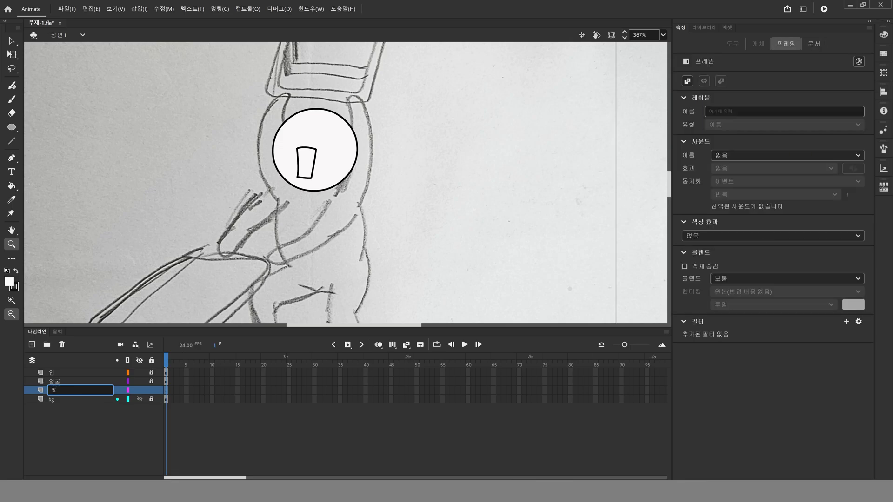
{"action": "type", "text": "ㅇ"}
{"action": "type", "text": "른팔"}
{"action": "key", "text": "Return"}
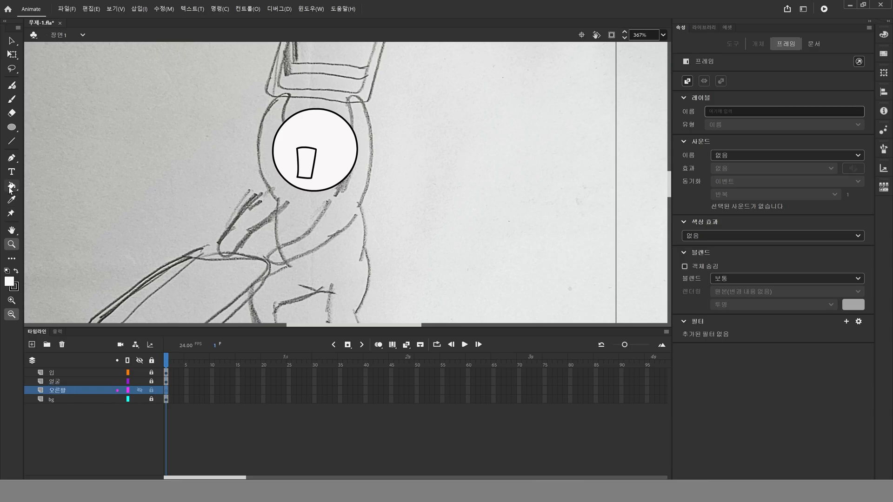
Trace the raised arm beside the head's mouth-free side as a black outline with the Pen tool on the 오른팔 layer, leaving its shoulder end open
{"action": "left_click", "coordinate": [15, 160]}
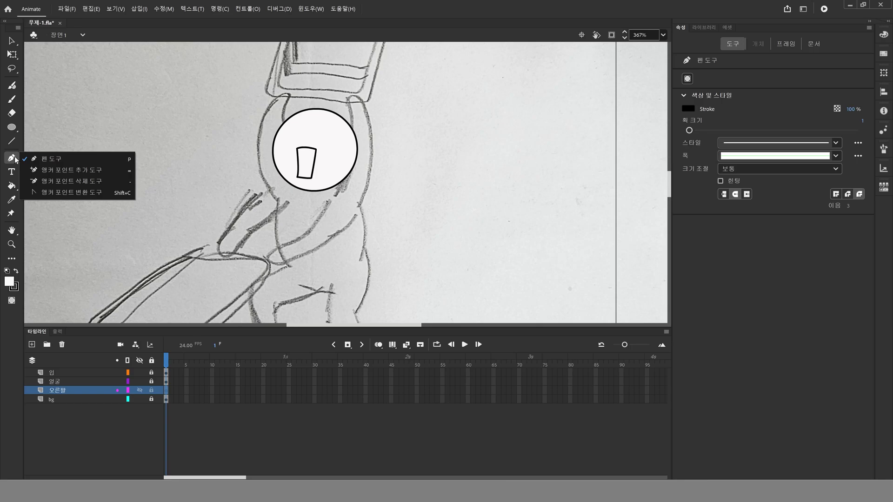
{"action": "left_click", "coordinate": [14, 159]}
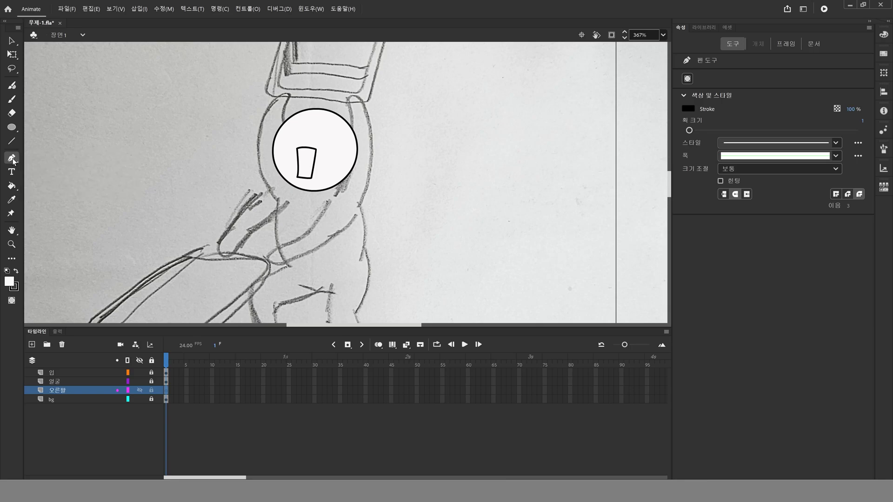
{"action": "left_click", "coordinate": [341, 191]}
{"action": "left_click_drag", "start_coordinate": [350, 106], "coordinate": [339, 54]}
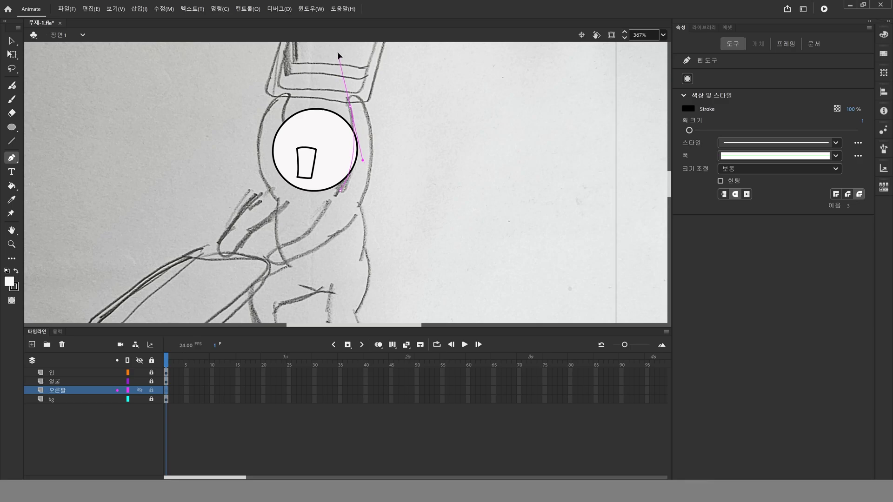
{"action": "left_click", "coordinate": [351, 106]}
{"action": "left_click_drag", "start_coordinate": [360, 95], "coordinate": [361, 96]}
{"action": "left_click_drag", "start_coordinate": [370, 125], "coordinate": [374, 160]}
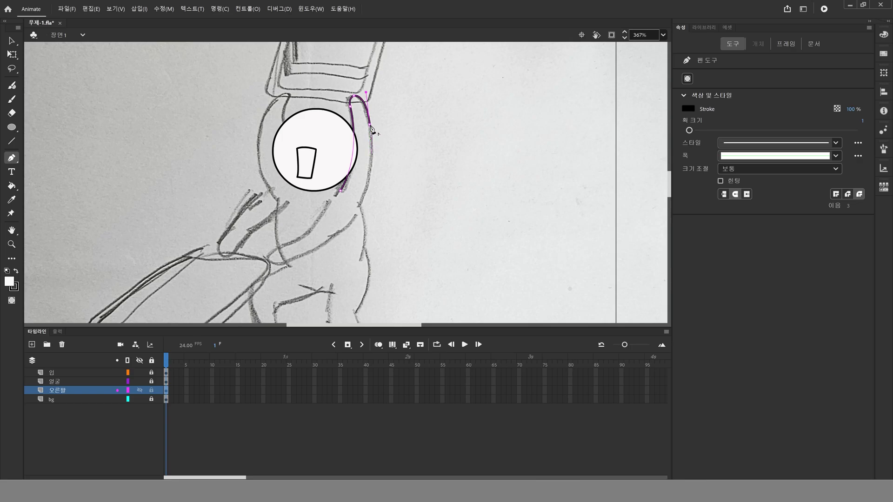
{"action": "left_click_drag", "start_coordinate": [359, 206], "coordinate": [338, 254]}
{"action": "key", "text": "Escape"}
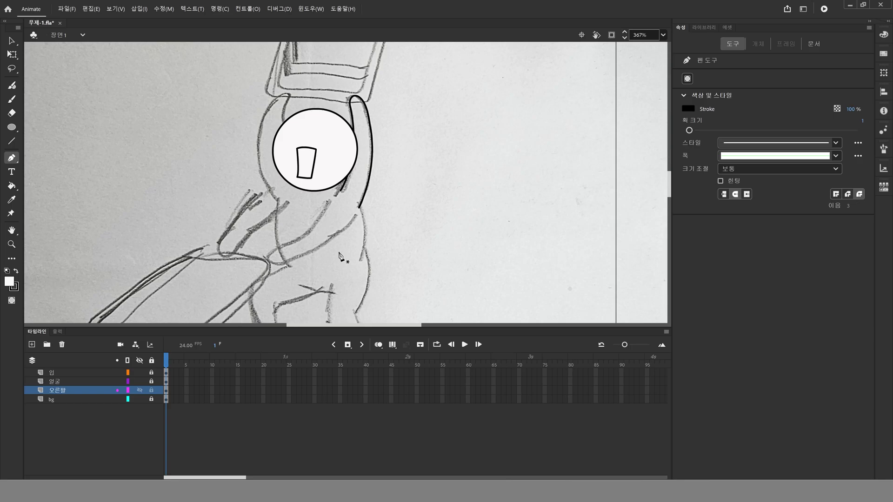
{"action": "left_click", "coordinate": [10, 40]}
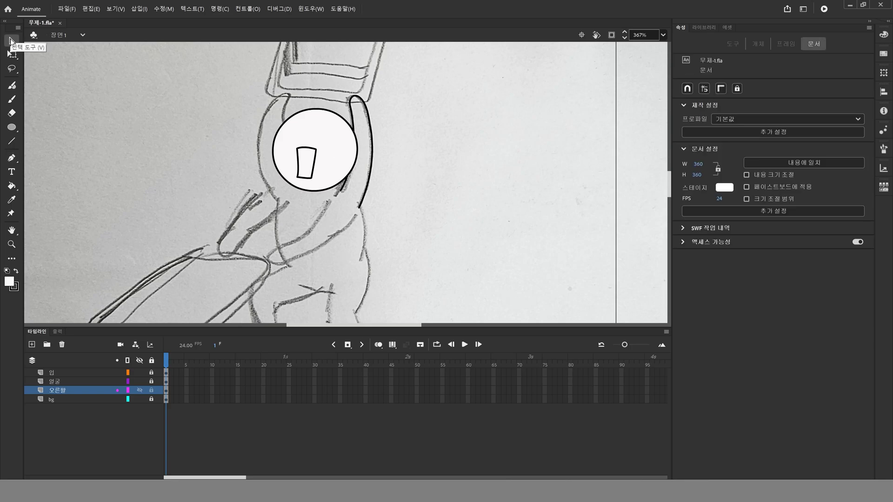
{"action": "left_click", "coordinate": [368, 185]}
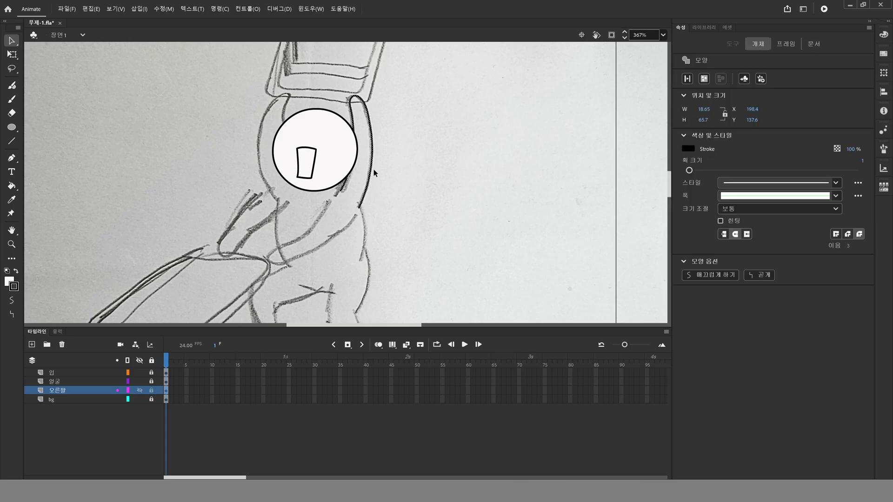
{"action": "left_click", "coordinate": [334, 201]}
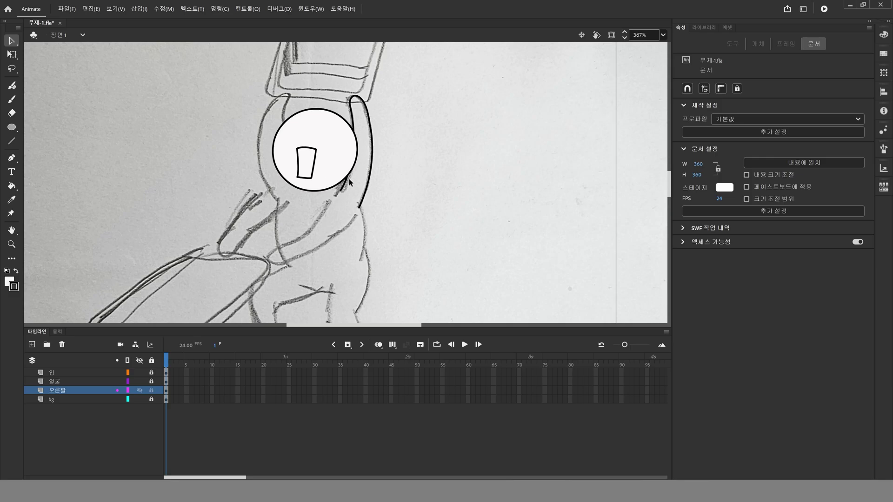
Draw a straight red line across the open shoulder end of the arm outline with the Line tool
{"action": "left_click", "coordinate": [12, 142]}
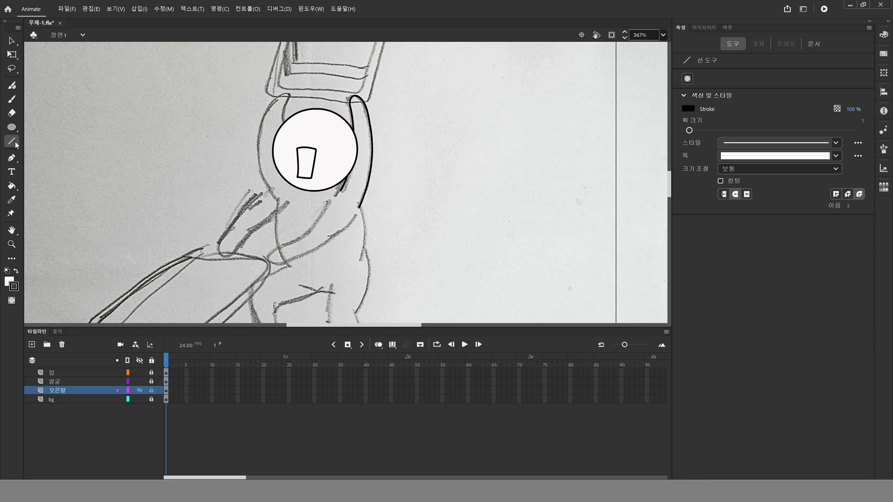
{"action": "left_click", "coordinate": [14, 286]}
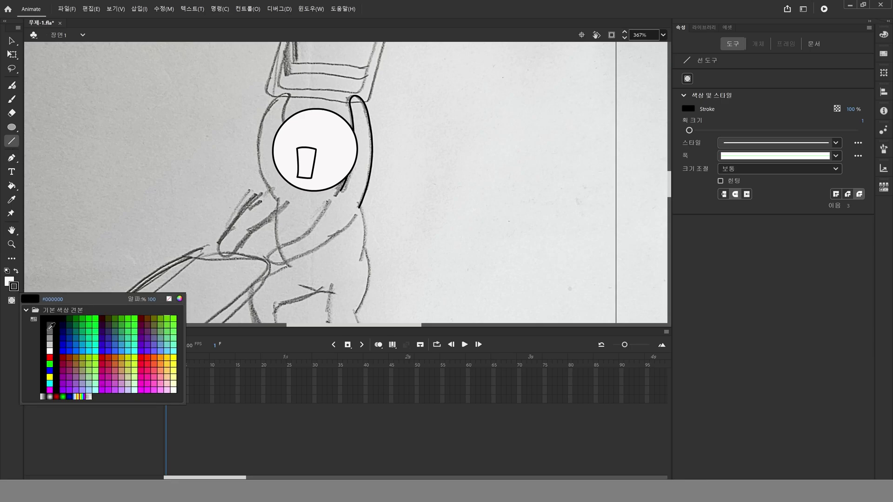
{"action": "left_click", "coordinate": [49, 357]}
{"action": "left_click_drag", "start_coordinate": [367, 212], "coordinate": [338, 186]}
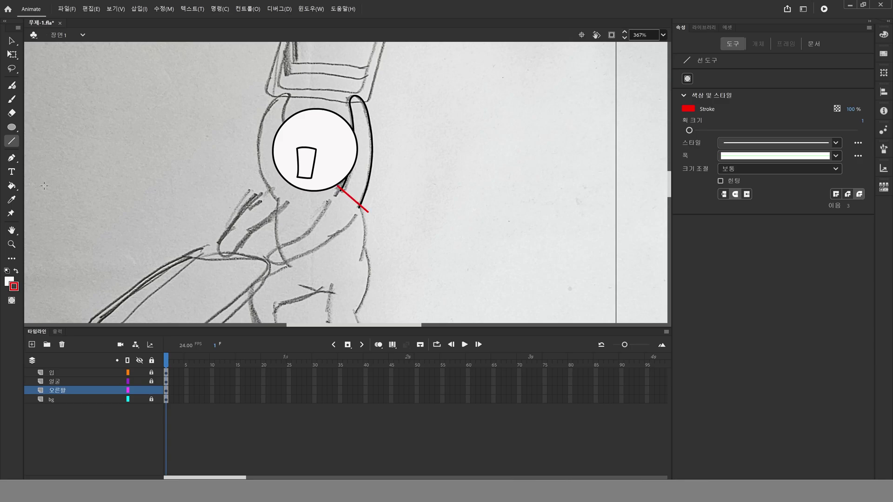
Fill the arm with white using the Paint Bucket tool and delete the red closing line at the shoulder
{"action": "left_click", "coordinate": [12, 185]}
{"action": "left_click", "coordinate": [359, 193]}
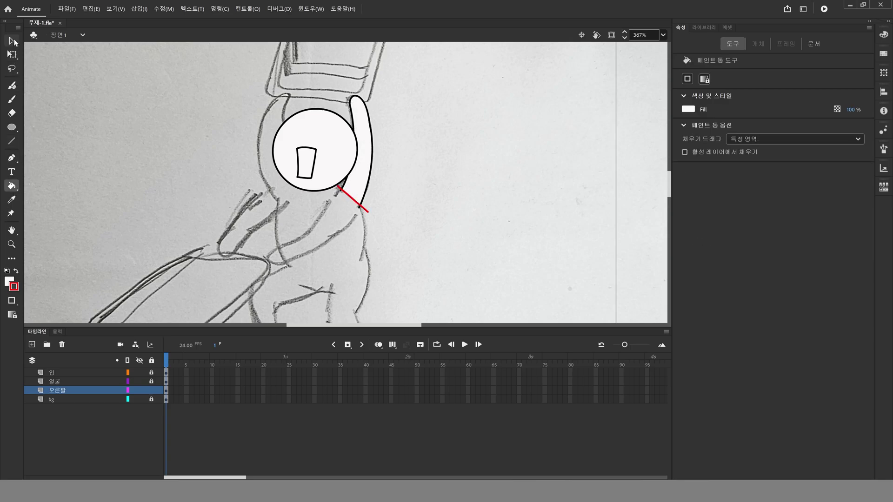
{"action": "left_click", "coordinate": [11, 41]}
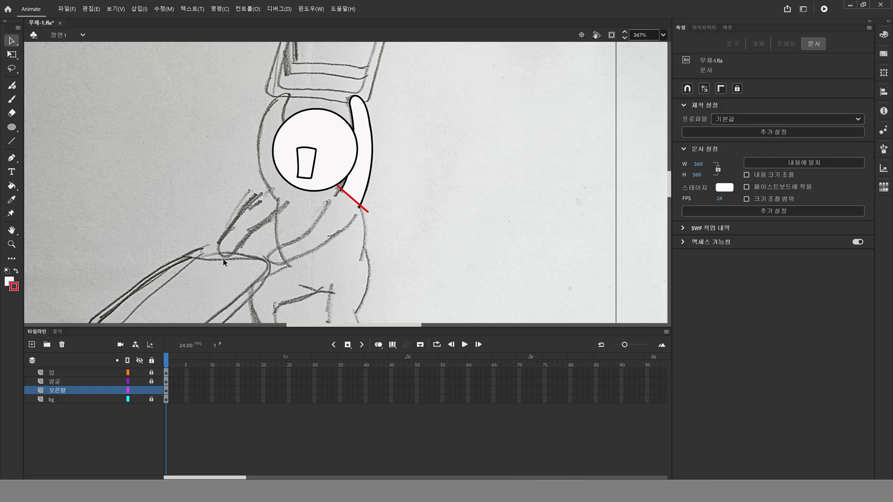
{"action": "left_click", "coordinate": [355, 201]}
{"action": "key", "text": "Delete"}
{"action": "left_click_drag", "start_coordinate": [386, 227], "coordinate": [404, 247]}
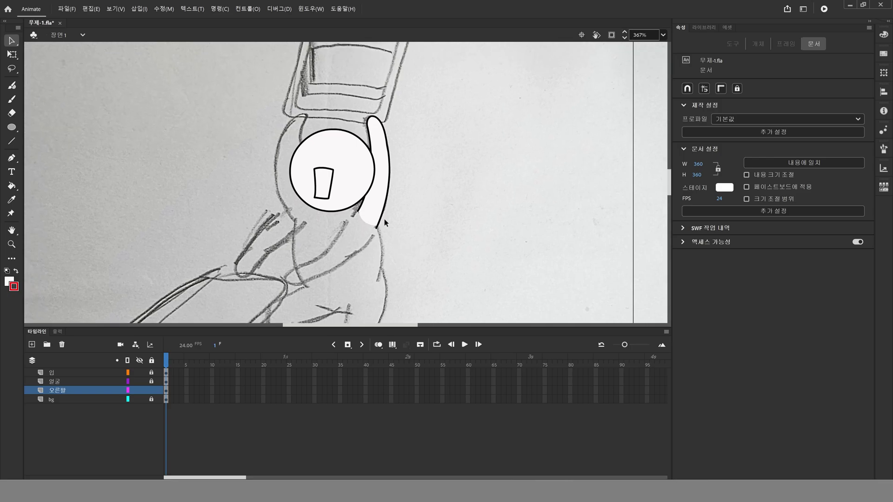
Copy the finished arm with its fill and outline, and lock the 오른팔 layer
{"action": "double_click", "coordinate": [12, 230]}
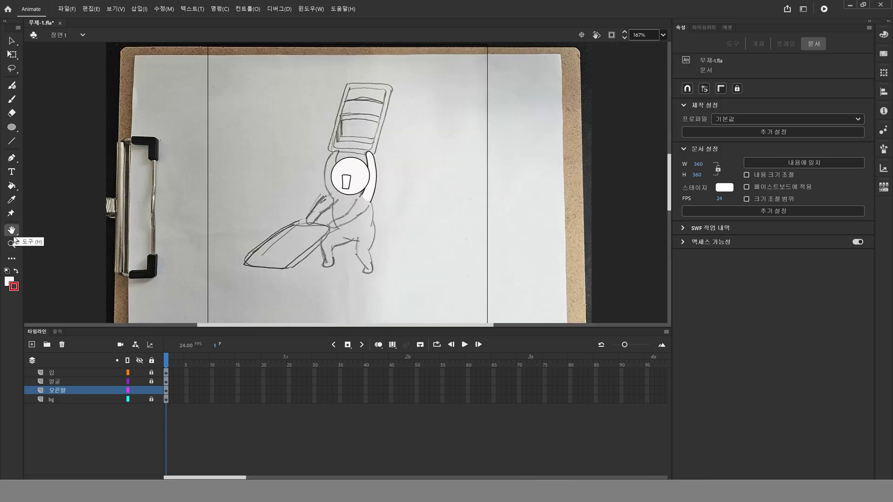
{"action": "left_click", "coordinate": [12, 244]}
{"action": "left_click_drag", "start_coordinate": [254, 131], "coordinate": [415, 290]}
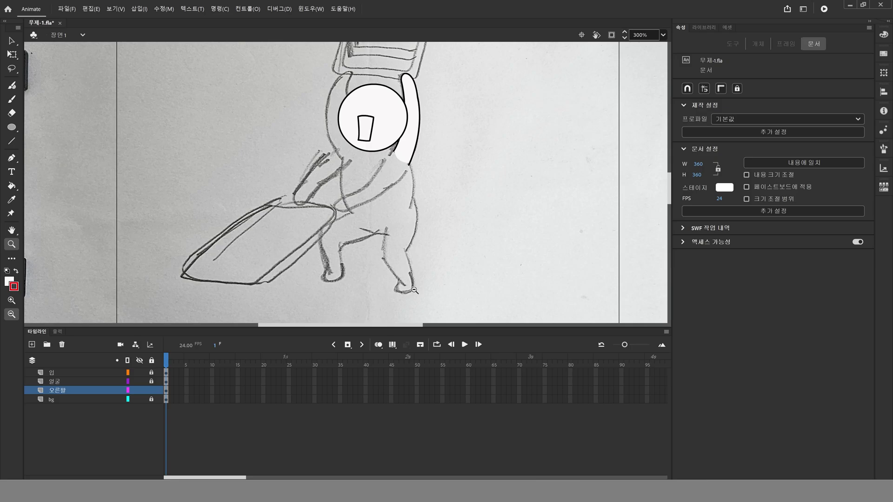
{"action": "scroll", "coordinate": [313, 173], "scroll_direction": "up", "scroll_amount": 2}
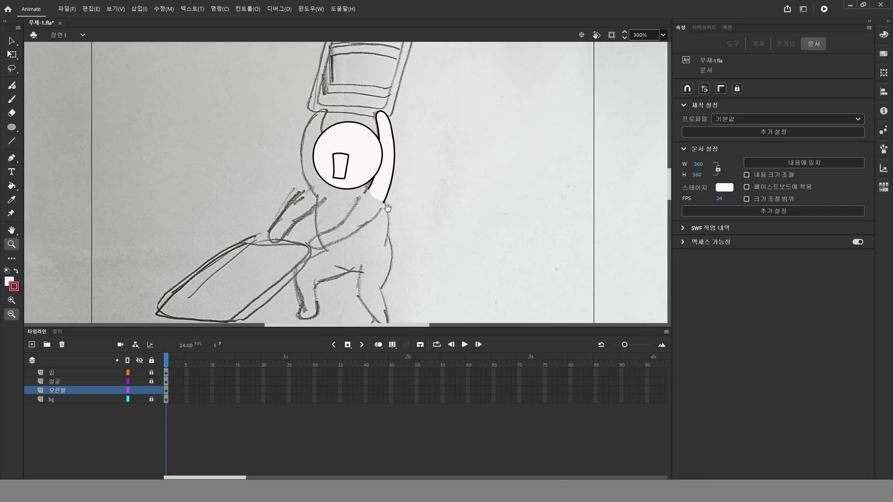
{"action": "left_click", "coordinate": [12, 40]}
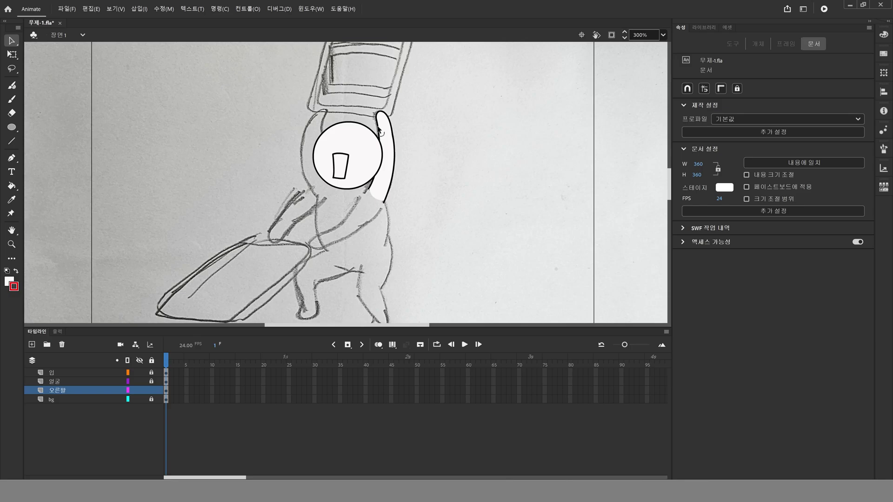
{"action": "left_click", "coordinate": [383, 193]}
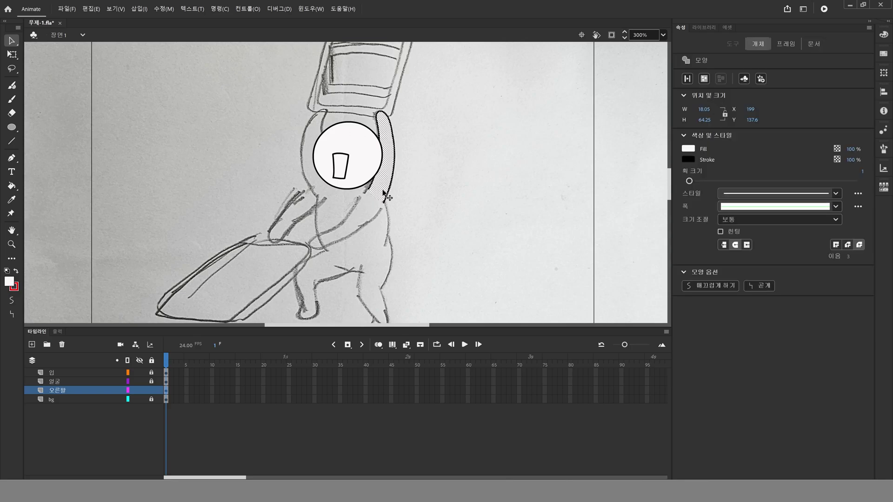
{"action": "left_click", "coordinate": [417, 207]}
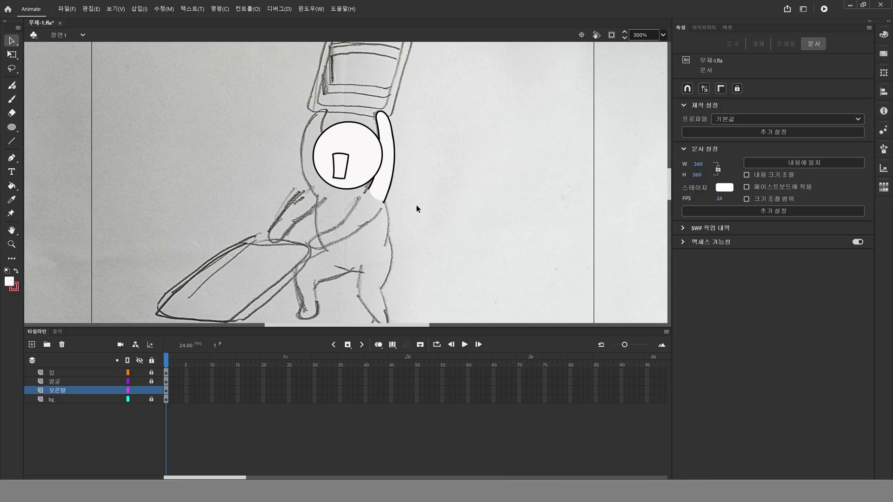
{"action": "left_click", "coordinate": [388, 183]}
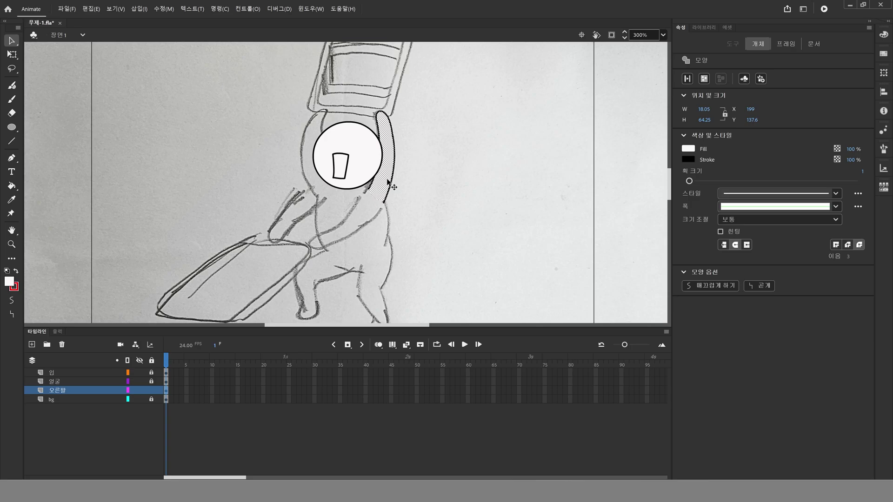
{"action": "left_click", "coordinate": [105, 393]}
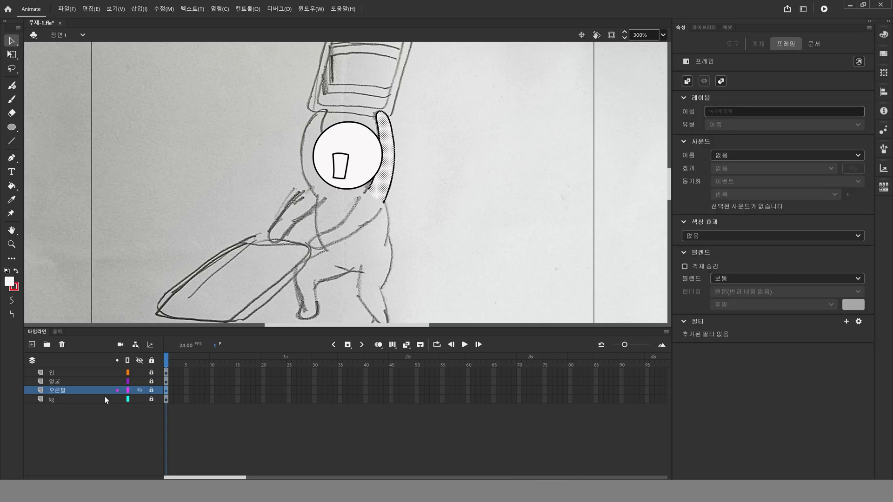
Add a new layer directly above 오른팔 and name it 왼팔
{"action": "left_click", "coordinate": [31, 344]}
{"action": "double_click", "coordinate": [69, 390]}
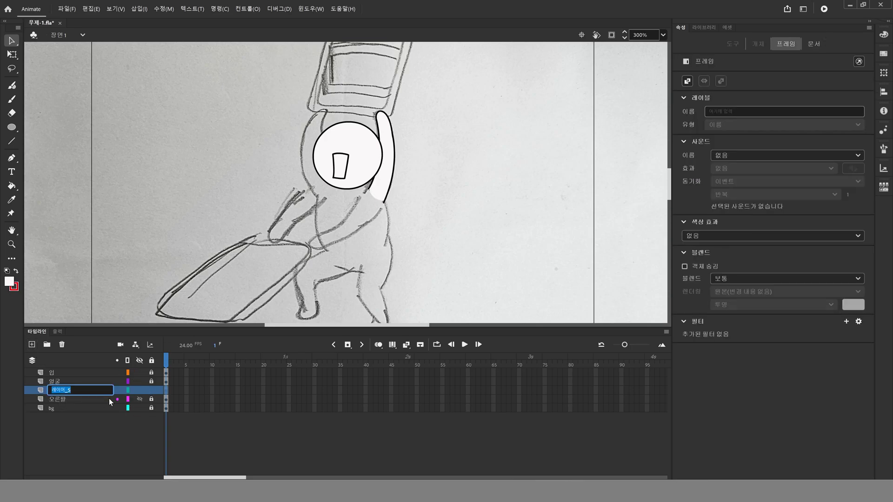
{"action": "type", "text": "왼ㅍ"}
{"action": "key", "text": "Return"}
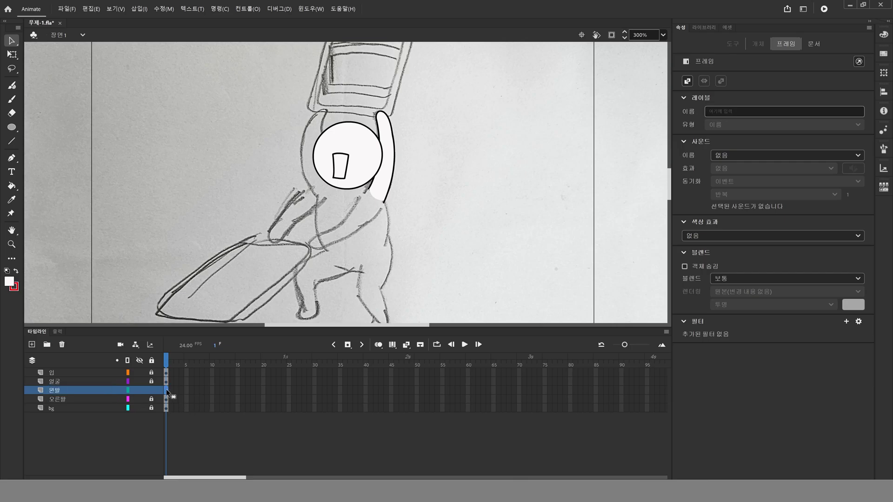
Place a horizontally flipped copy of the arm on the 왼팔 layer, over the sketched arm on the other side of the head
{"action": "key", "text": "ctrl+v"}
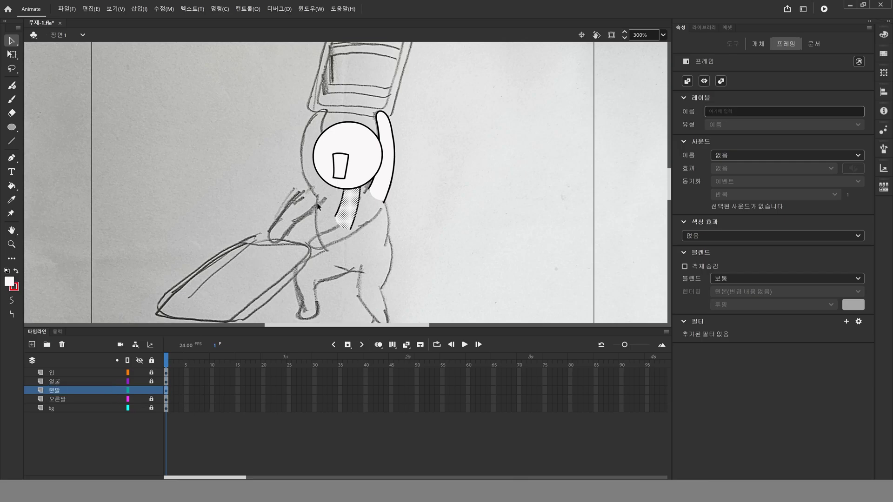
{"action": "left_click_drag", "start_coordinate": [354, 205], "coordinate": [292, 169]}
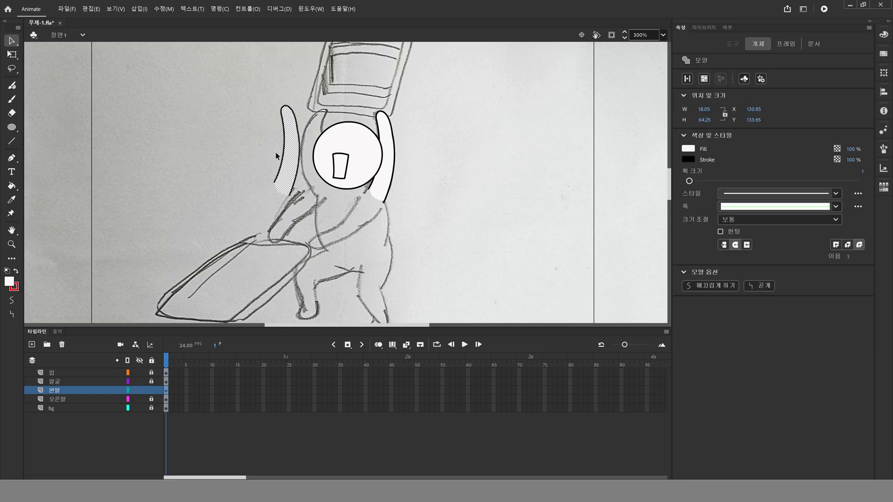
{"action": "left_click", "coordinate": [164, 9]}
{"action": "mouse_move", "coordinate": [201, 134]}
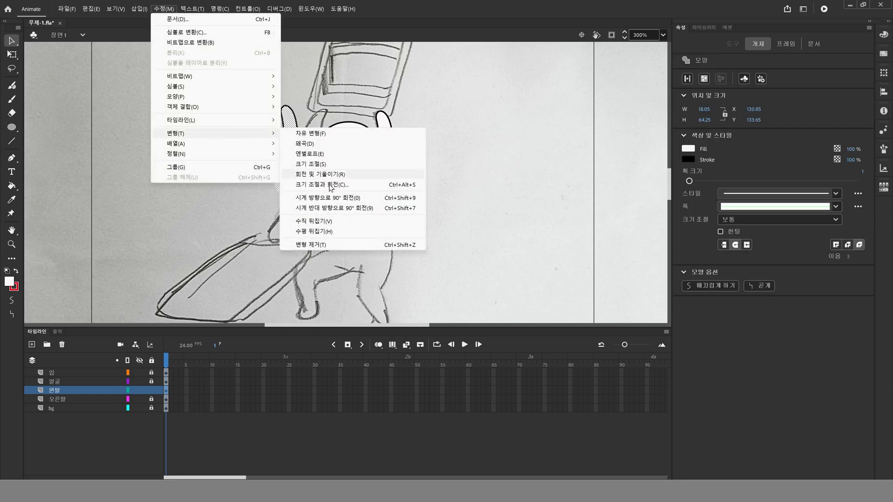
{"action": "left_click", "coordinate": [325, 232]}
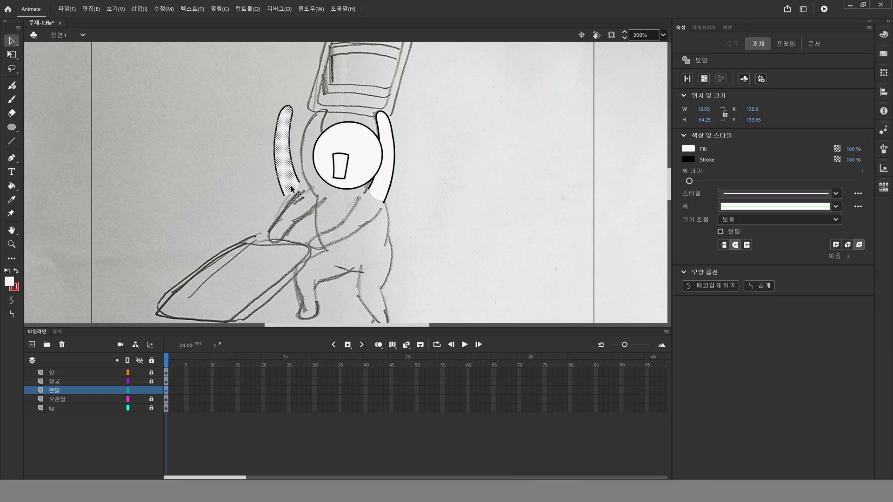
{"action": "left_click_drag", "start_coordinate": [293, 190], "coordinate": [324, 191]}
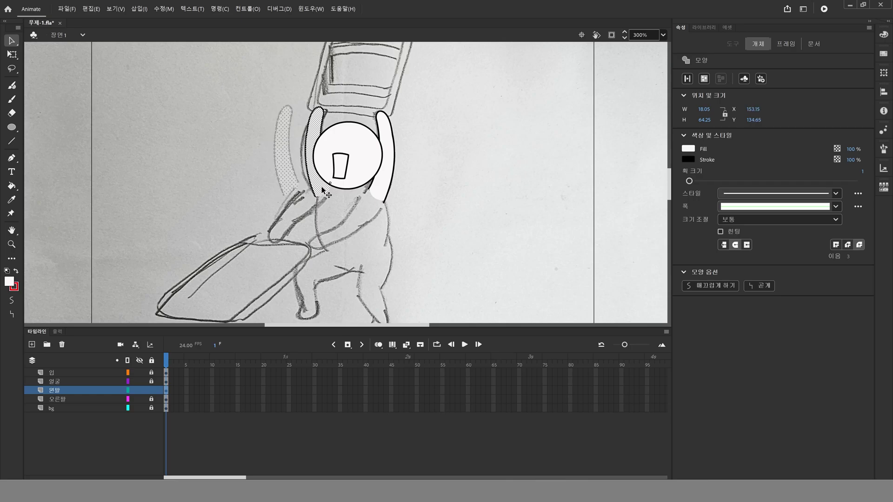
{"action": "left_click", "coordinate": [278, 164]}
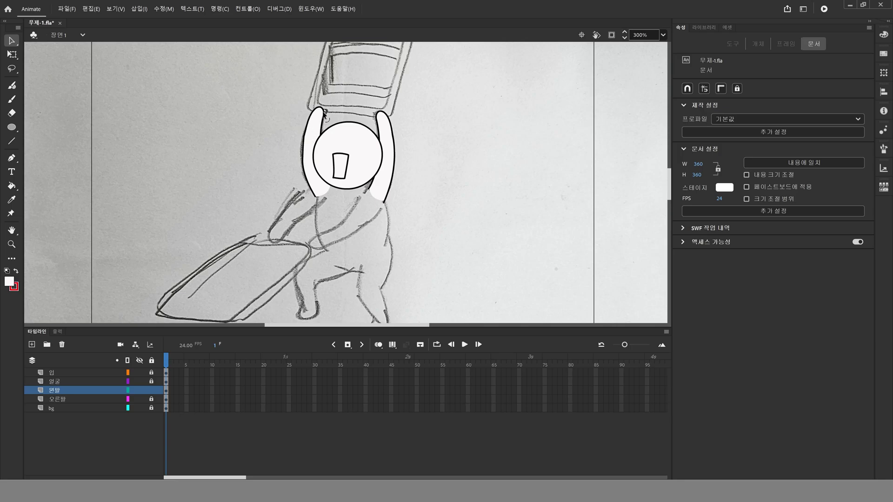
Rotate the flipped arm on the 왼팔 layer slightly clockwise with Free Transform and extend its shoulder end to follow the sketch
{"action": "left_click", "coordinate": [311, 142]}
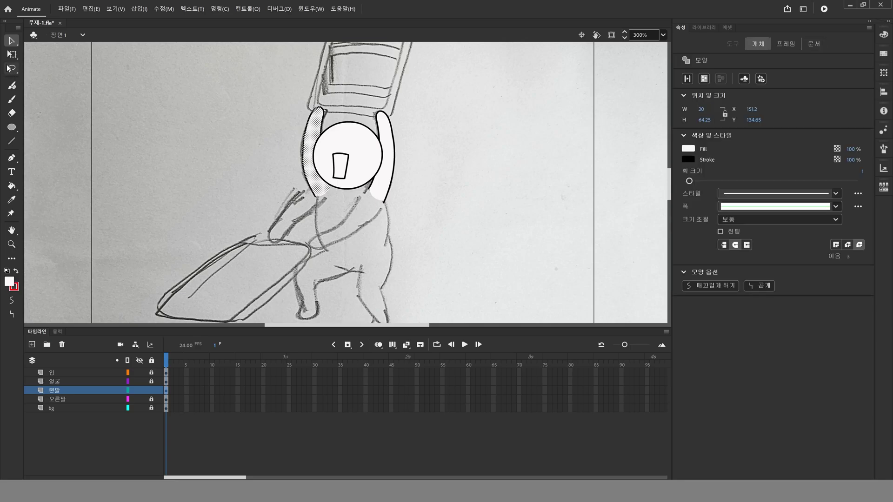
{"action": "left_click", "coordinate": [13, 54]}
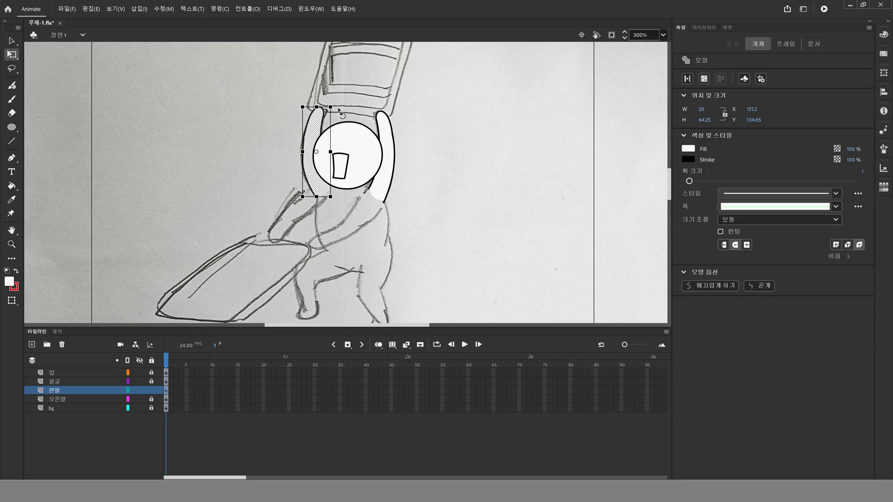
{"action": "left_click_drag", "start_coordinate": [337, 111], "coordinate": [344, 116]}
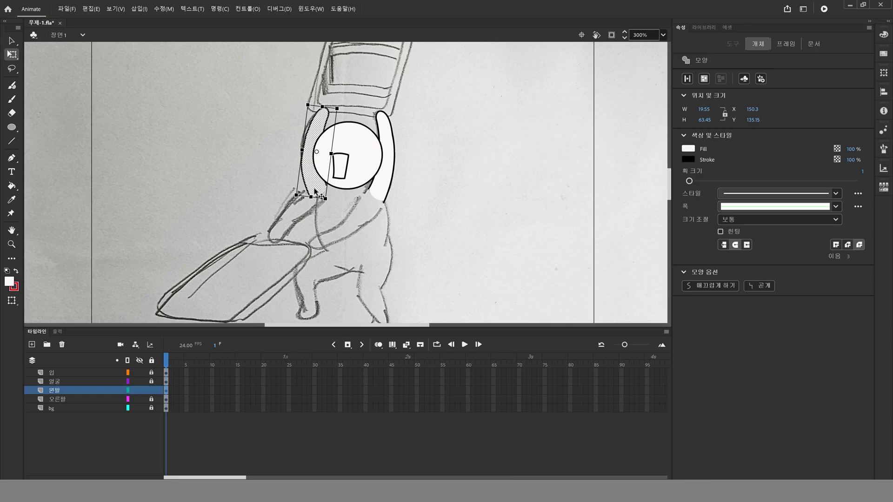
{"action": "left_click_drag", "start_coordinate": [316, 191], "coordinate": [315, 190]}
{"action": "left_click", "coordinate": [339, 213]}
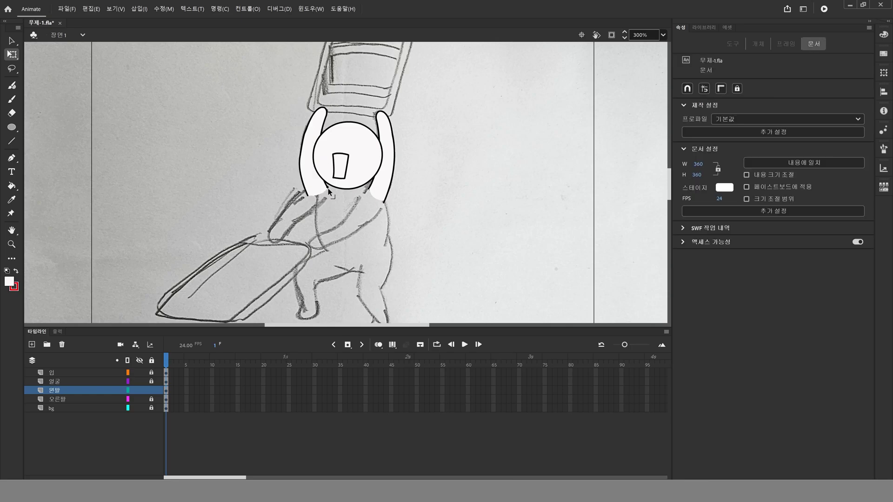
{"action": "left_click_drag", "start_coordinate": [306, 195], "coordinate": [319, 201]}
{"action": "left_click", "coordinate": [328, 191]}
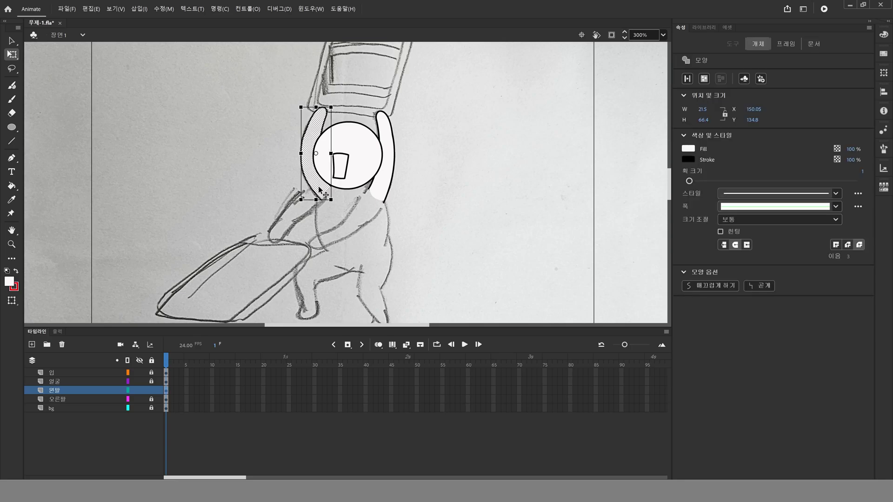
{"action": "left_click_drag", "start_coordinate": [325, 191], "coordinate": [276, 192]}
{"action": "key", "text": "ctrl+z"}
{"action": "left_click", "coordinate": [148, 224]}
Convert the head circle on the 얼굴 layer to a graphic symbol named 얼굴 and lock the layer again
{"action": "scroll", "coordinate": [186, 174], "scroll_direction": "right", "scroll_amount": 2}
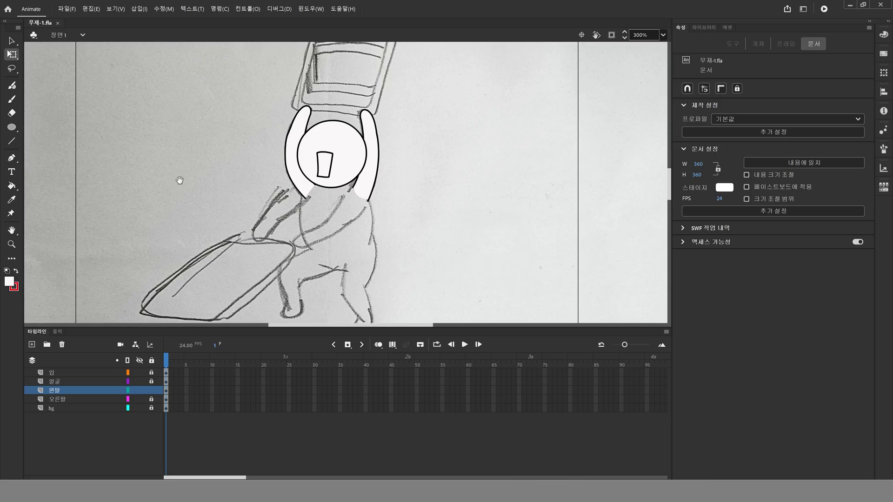
{"action": "scroll", "coordinate": [180, 180], "scroll_direction": "down", "scroll_amount": 1}
{"action": "scroll", "coordinate": [179, 179], "scroll_direction": "left", "scroll_amount": 1}
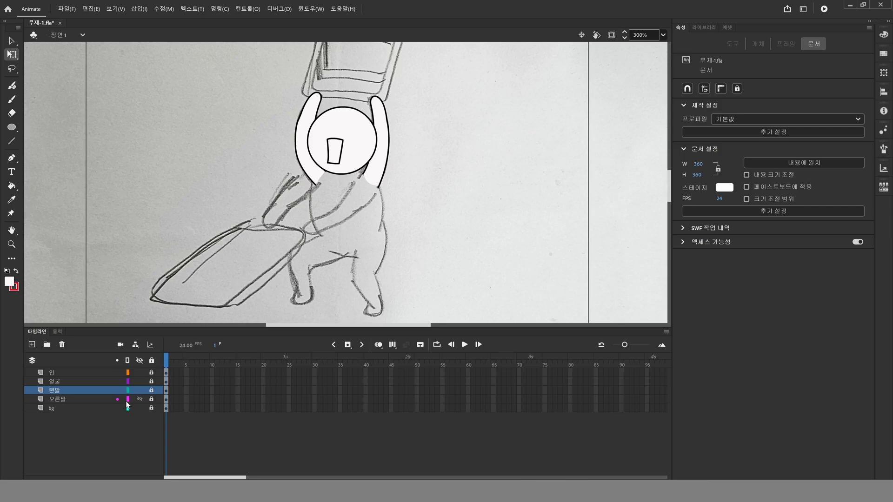
{"action": "left_click", "coordinate": [151, 381]}
{"action": "left_click", "coordinate": [166, 382]}
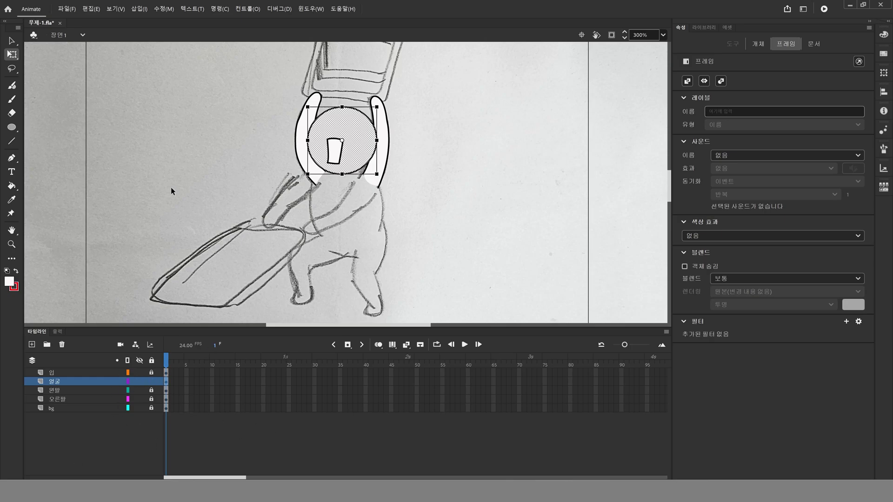
{"action": "left_click", "coordinate": [349, 149]}
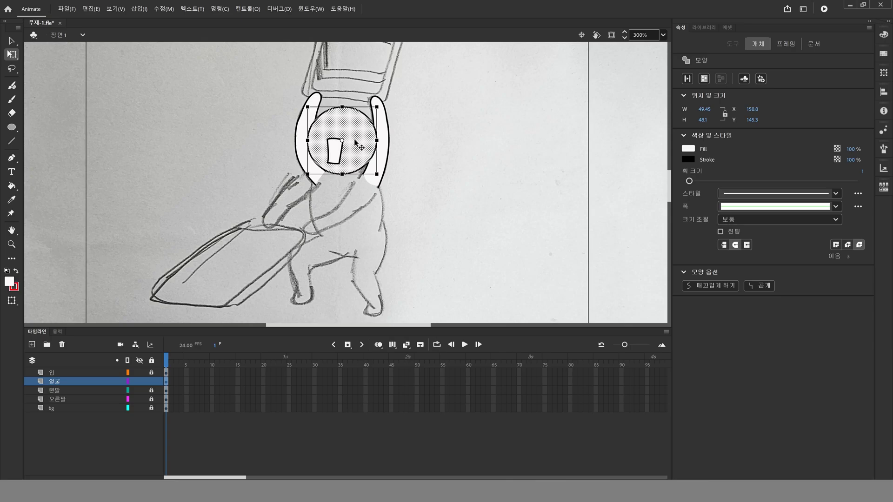
{"action": "key", "text": "F8"}
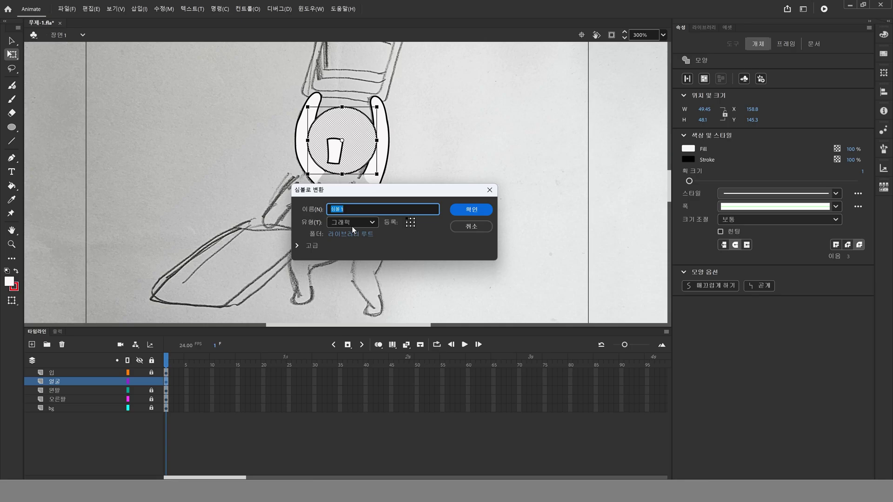
{"action": "type", "text": "얼굴"}
{"action": "key", "text": "Return"}
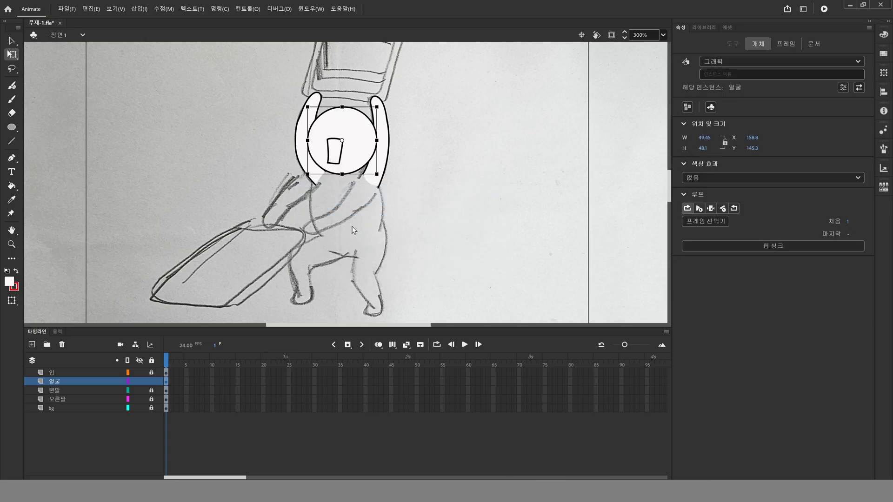
{"action": "left_click", "coordinate": [151, 382]}
Unlock the 입 layer, convert the mouth shape to a graphic symbol named 입, and relock the layer
{"action": "left_click", "coordinate": [151, 372]}
{"action": "left_click", "coordinate": [166, 373]}
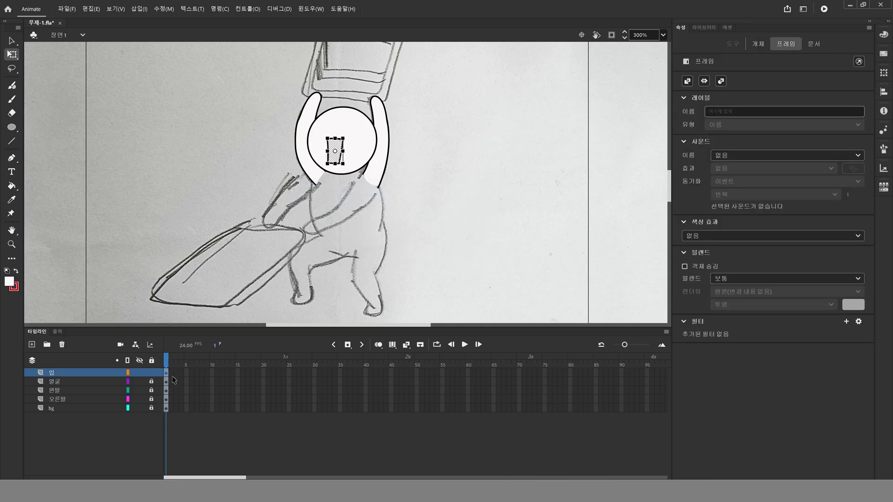
{"action": "key", "text": "F8"}
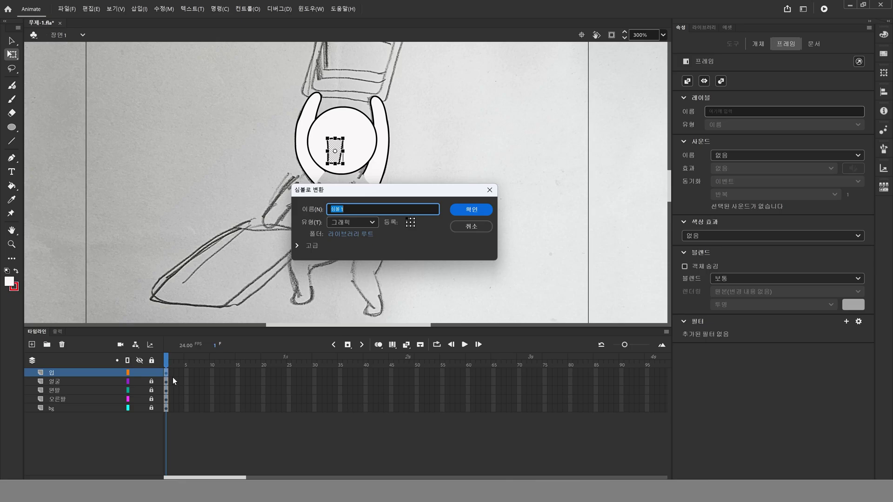
{"action": "type", "text": "입"}
{"action": "left_click", "coordinate": [475, 208]}
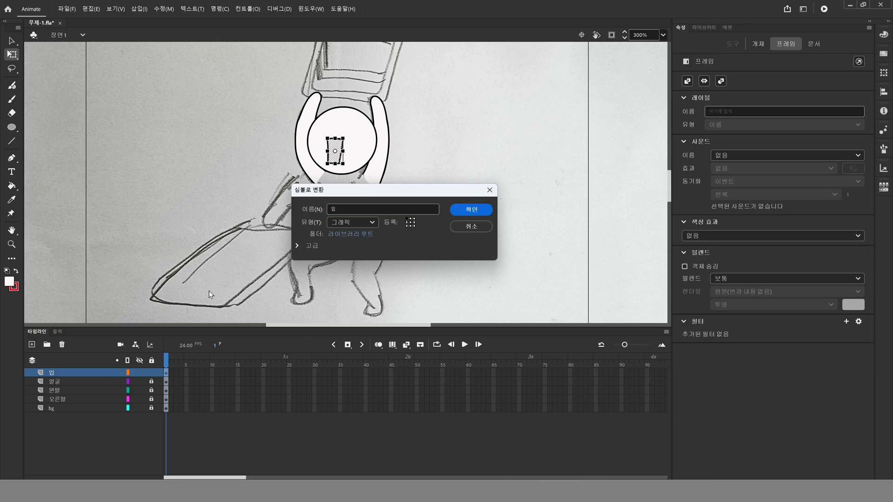
{"action": "left_click", "coordinate": [452, 213]}
{"action": "left_click", "coordinate": [151, 373]}
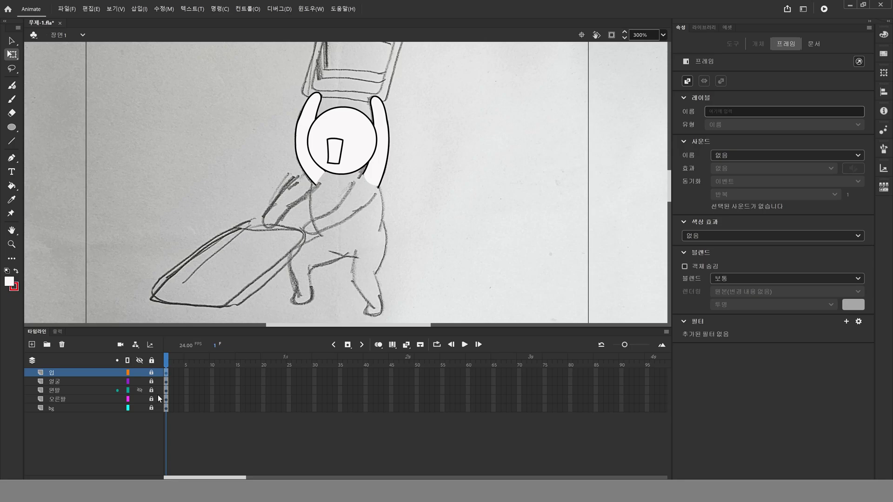
Convert the arm on the 오른팔 layer to a graphic symbol named 오른팔 and lock the layer
{"action": "left_click", "coordinate": [379, 168]}
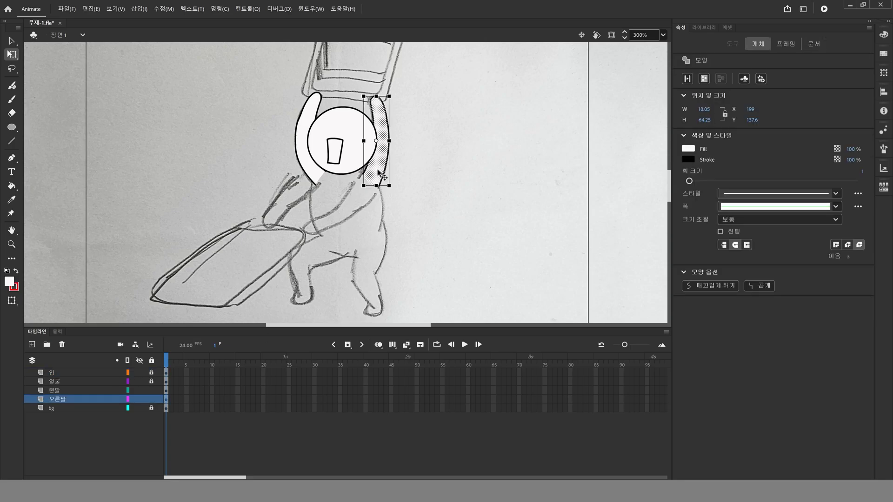
{"action": "key", "text": "F8"}
{"action": "key", "text": "BackSpace"}
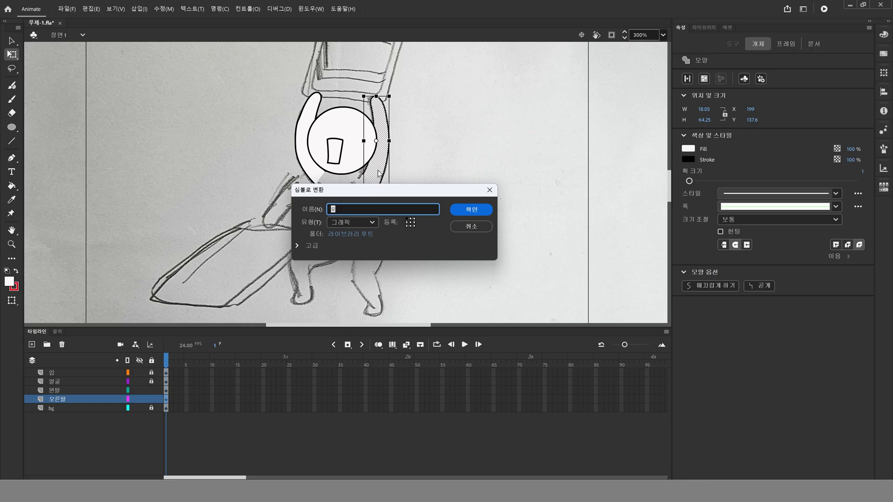
{"action": "type", "text": "오르"}
{"action": "type", "text": "팔"}
{"action": "key", "text": "Return"}
{"action": "key", "text": "Return"}
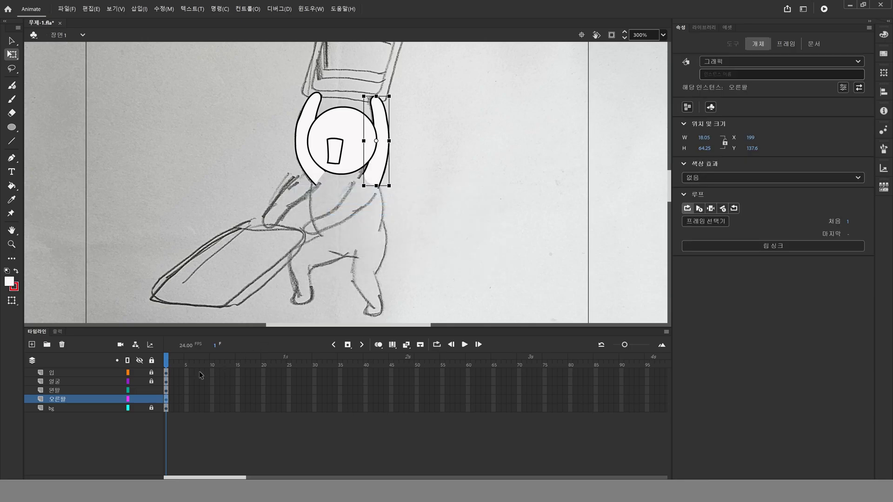
{"action": "left_click_drag", "start_coordinate": [150, 408], "coordinate": [151, 399]}
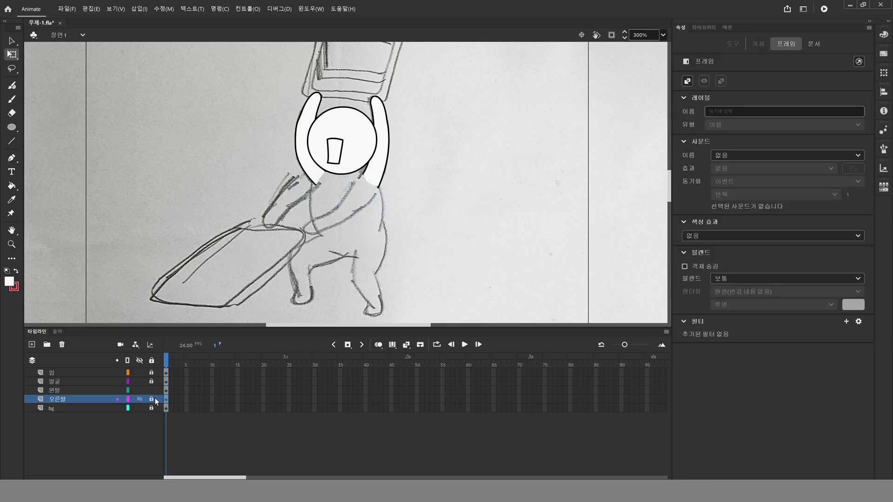
Convert the arm on the 왼팔 layer to a graphic symbol named 왼팔, save the document, and lock the layer
{"action": "left_click", "coordinate": [165, 390]}
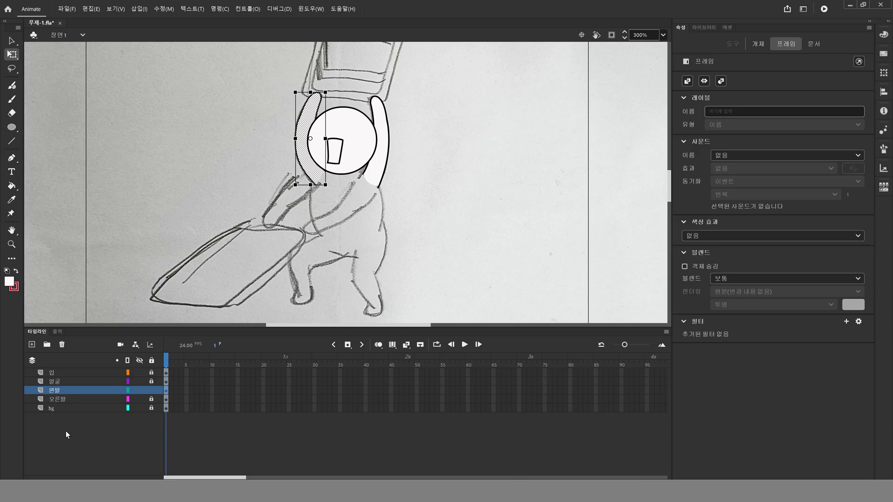
{"action": "key", "text": "F8"}
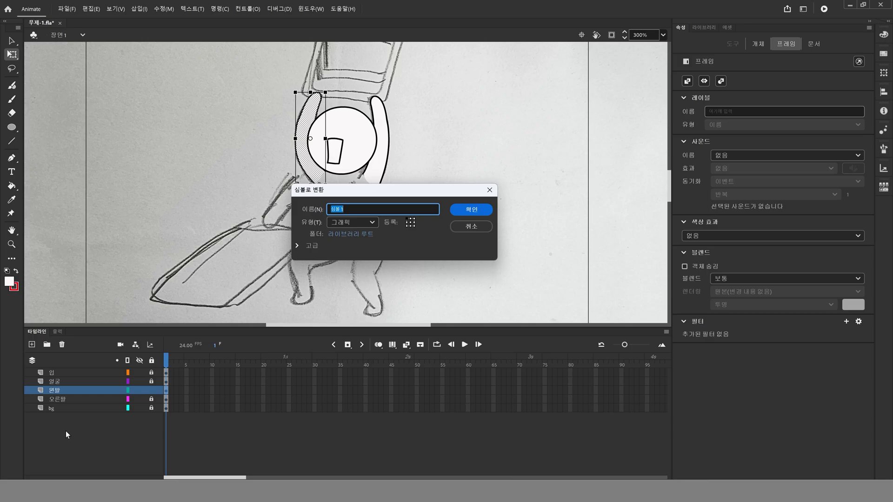
{"action": "type", "text": "왼팔"}
{"action": "key", "text": "Return"}
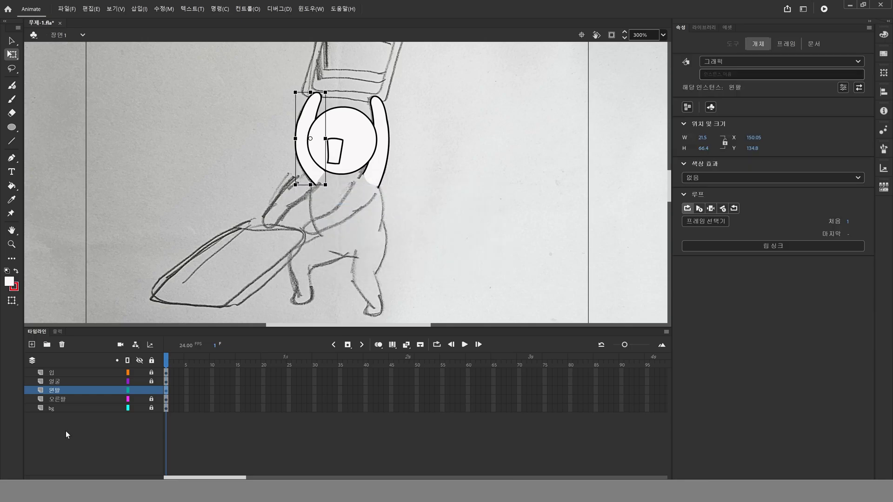
{"action": "key", "text": "ctrl+s"}
{"action": "left_click", "coordinate": [152, 391]}
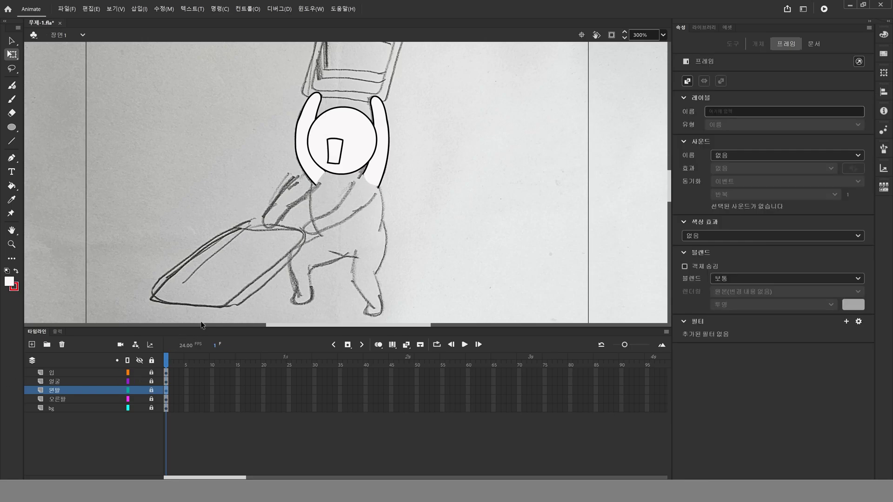
Add a new layer named 몸통 between the 오른팔 and bg layers and save the document
{"action": "left_click", "coordinate": [60, 401]}
{"action": "left_click", "coordinate": [31, 344]}
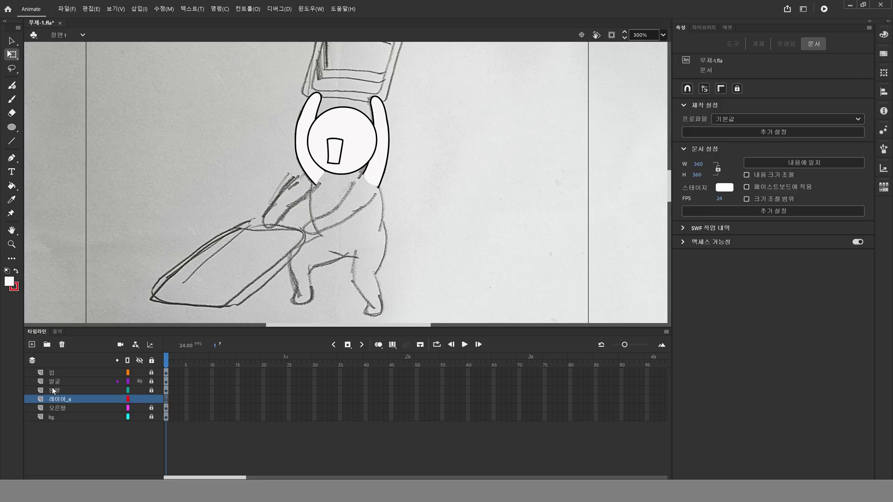
{"action": "left_click_drag", "start_coordinate": [72, 401], "coordinate": [74, 412]}
{"action": "double_click", "coordinate": [74, 411]}
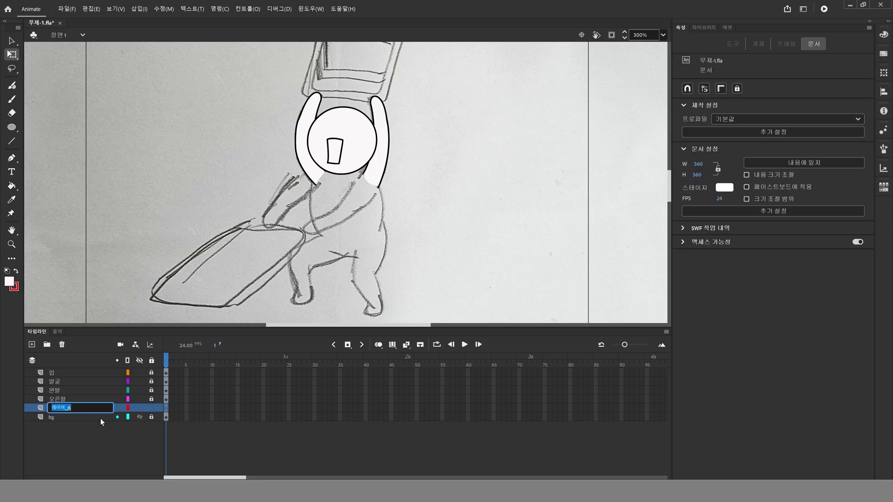
{"action": "type", "text": "몸통"}
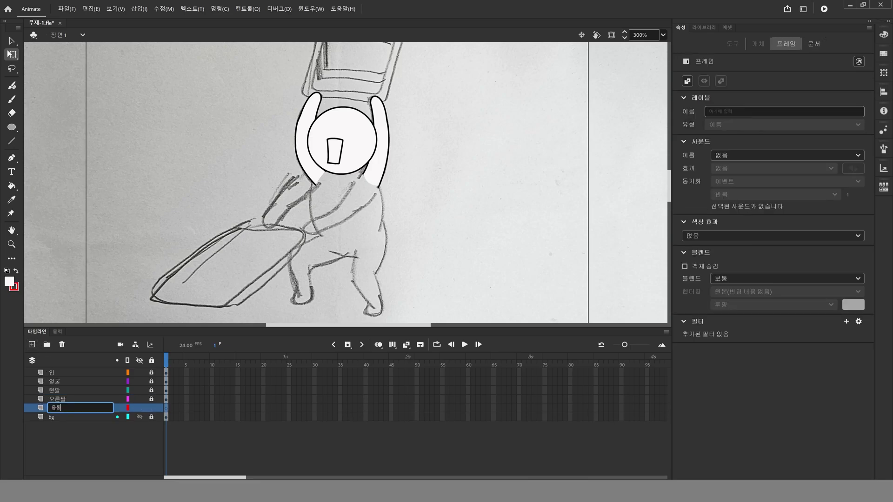
{"action": "key", "text": "Return"}
{"action": "key", "text": "ctrl+s"}
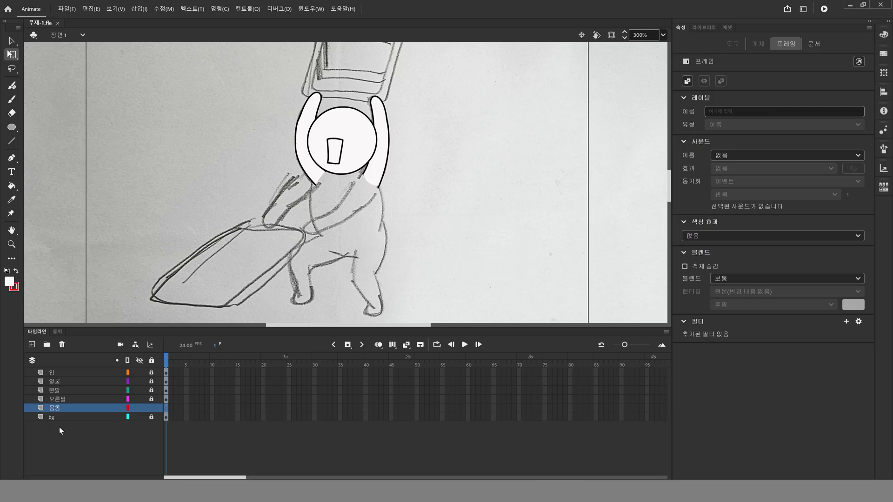
Trace both curved sides of the sketched torso on the 몸통 layer with the Pen tool and a black stroke
{"action": "left_click", "coordinate": [140, 417]}
{"action": "left_click", "coordinate": [11, 158]}
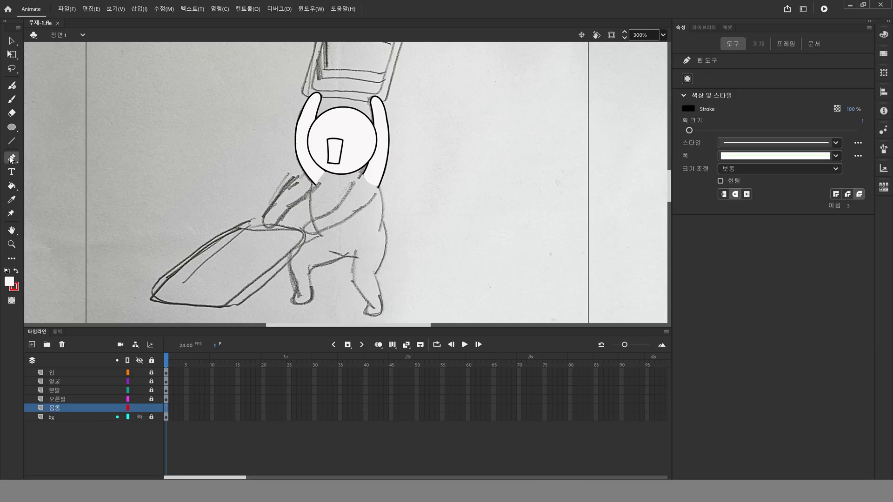
{"action": "left_click", "coordinate": [14, 289]}
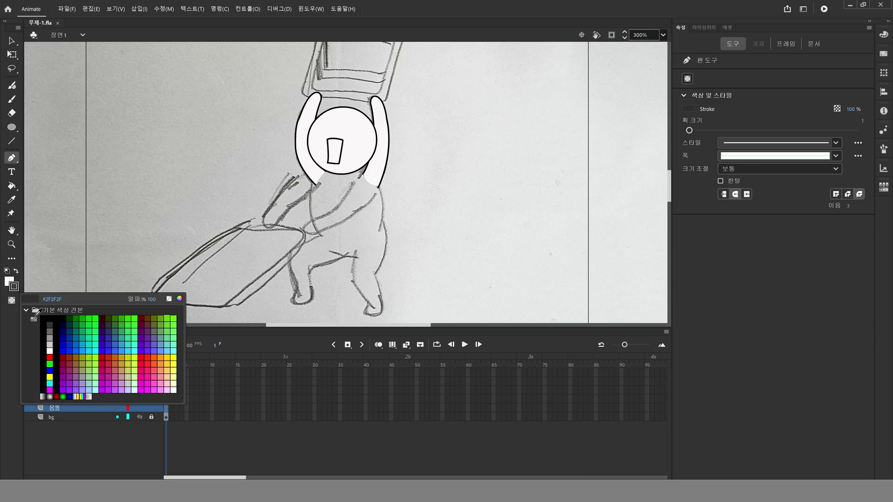
{"action": "left_click", "coordinate": [49, 327]}
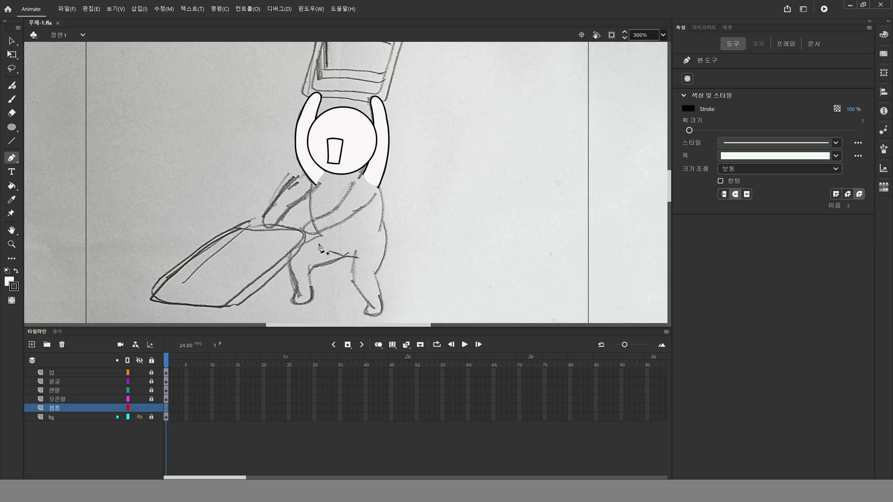
{"action": "left_click", "coordinate": [319, 161]}
{"action": "left_click_drag", "start_coordinate": [322, 238], "coordinate": [351, 269]}
{"action": "key", "text": "Escape"}
{"action": "left_click", "coordinate": [362, 152]}
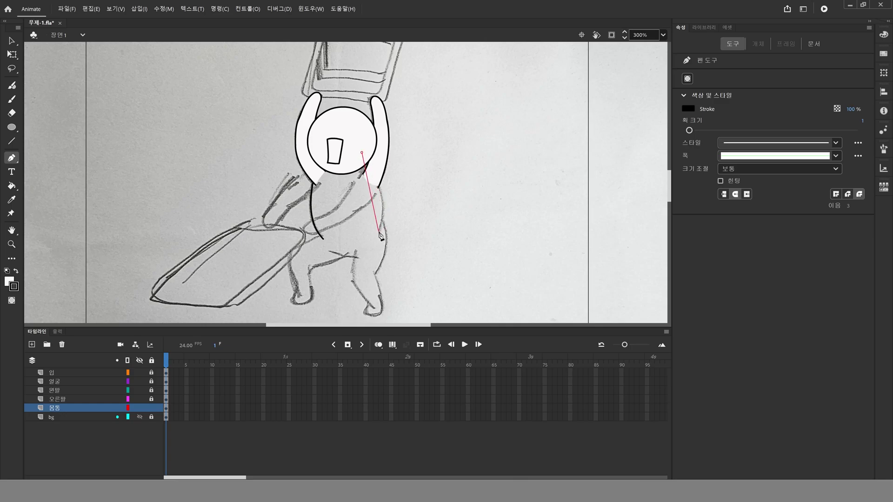
{"action": "left_click_drag", "start_coordinate": [379, 231], "coordinate": [366, 284]}
{"action": "key", "text": "Escape"}
Draw a red closing line across the lower ends of the torso curves with the Line tool
{"action": "left_click", "coordinate": [12, 141]}
{"action": "left_click", "coordinate": [14, 286]}
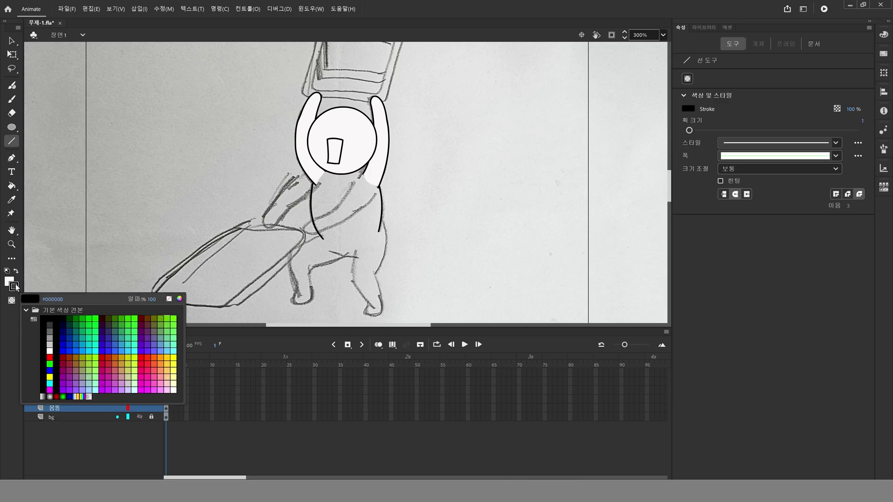
{"action": "left_click", "coordinate": [49, 357]}
{"action": "left_click_drag", "start_coordinate": [384, 228], "coordinate": [306, 240]}
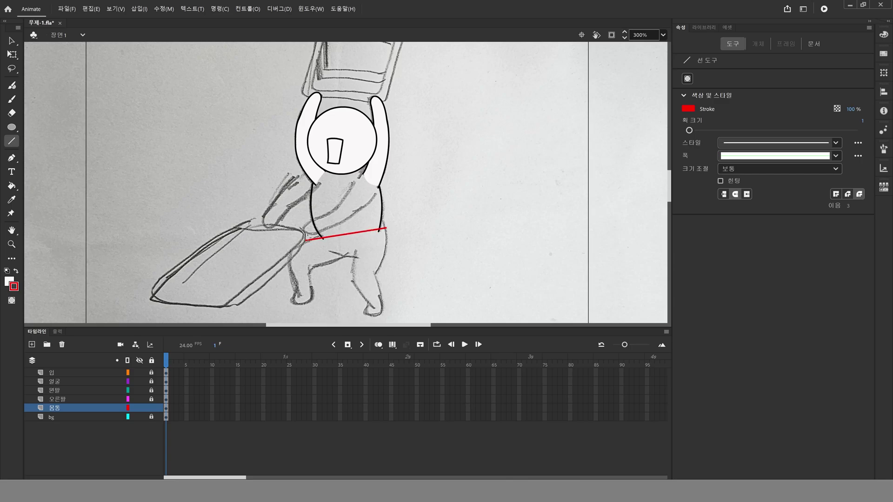
Hide the 입, 얼굴, 왼팔 and 오른팔 layers and draw a red closing line across the torso's upper ends
{"action": "left_click", "coordinate": [141, 397]}
{"action": "left_click", "coordinate": [140, 378]}
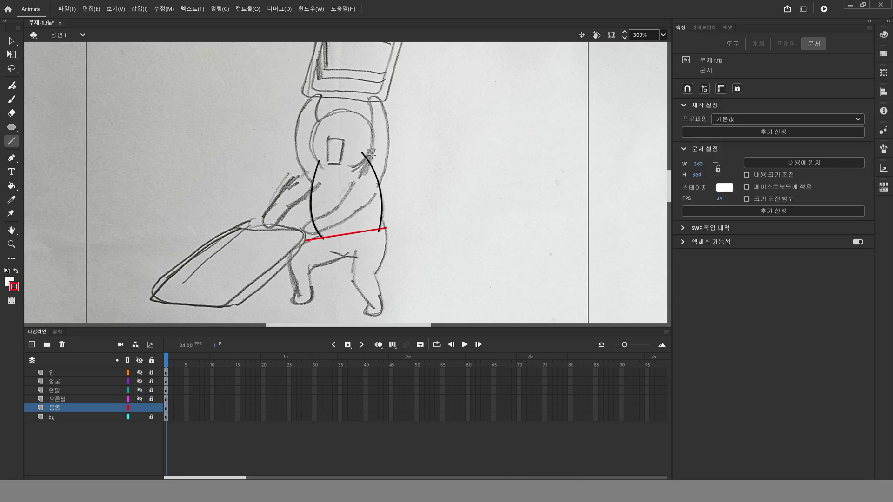
{"action": "left_click_drag", "start_coordinate": [373, 155], "coordinate": [309, 163]}
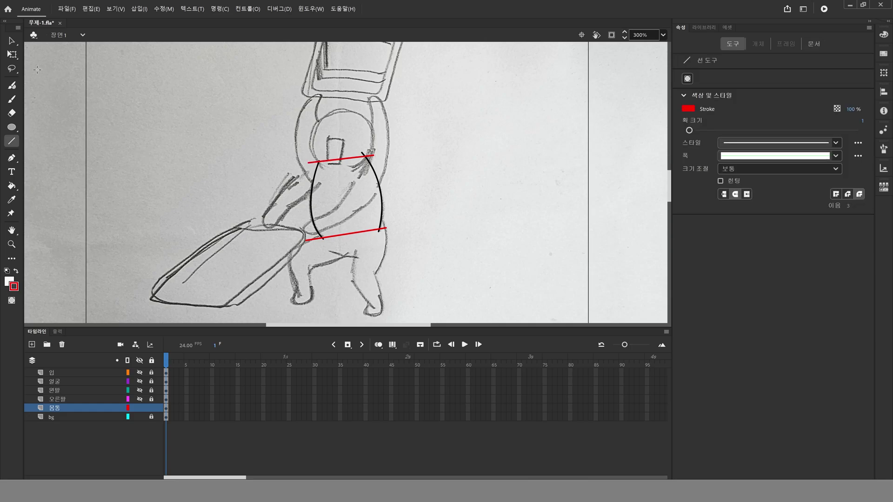
Bend the torso's two red closing lines into outward curves and fill the enclosed torso with white
{"action": "left_click", "coordinate": [11, 40]}
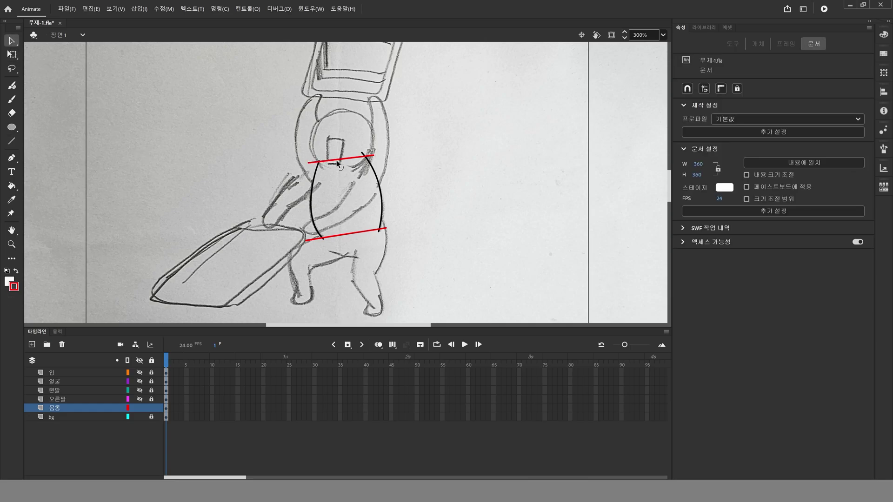
{"action": "left_click_drag", "start_coordinate": [336, 160], "coordinate": [345, 153]}
{"action": "left_click_drag", "start_coordinate": [351, 236], "coordinate": [357, 241]}
{"action": "left_click", "coordinate": [12, 185]}
{"action": "left_click", "coordinate": [316, 188]}
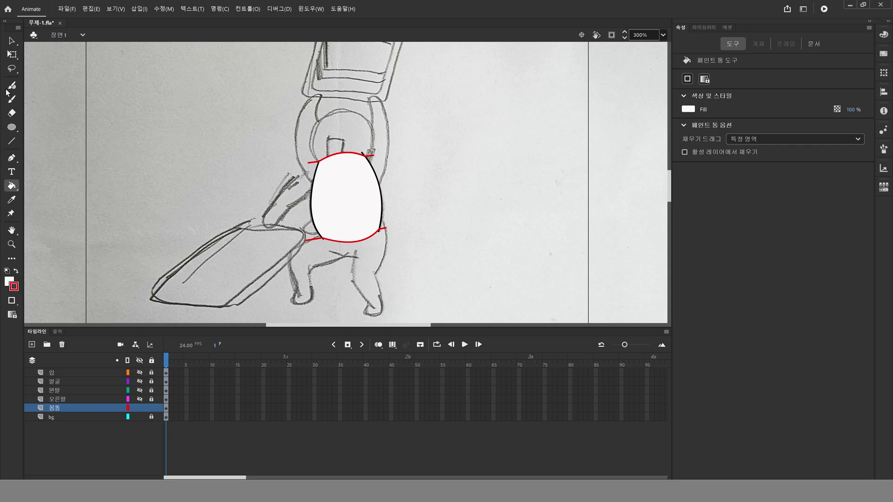
Connect the torso's two red closing curves with a vertical red line and delete all the red lines together
{"action": "left_click", "coordinate": [11, 141]}
{"action": "left_click_drag", "start_coordinate": [339, 125], "coordinate": [345, 269]}
{"action": "key", "text": "v"}
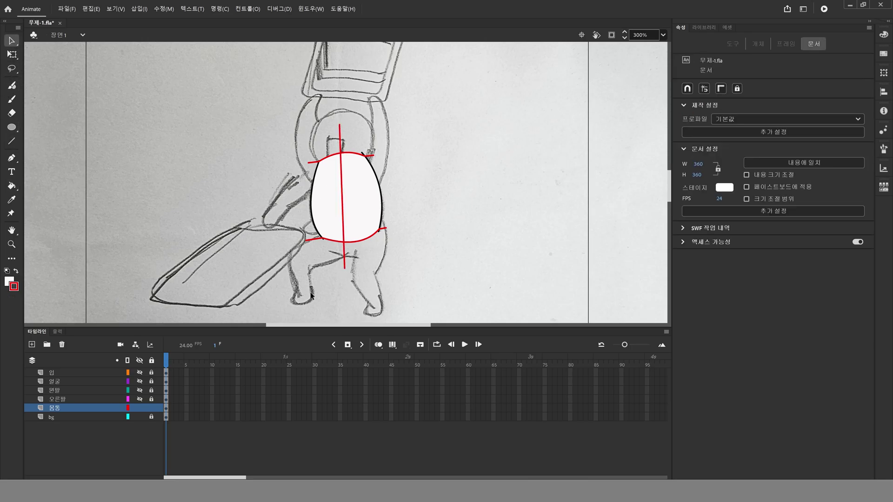
{"action": "left_click", "coordinate": [345, 259]}
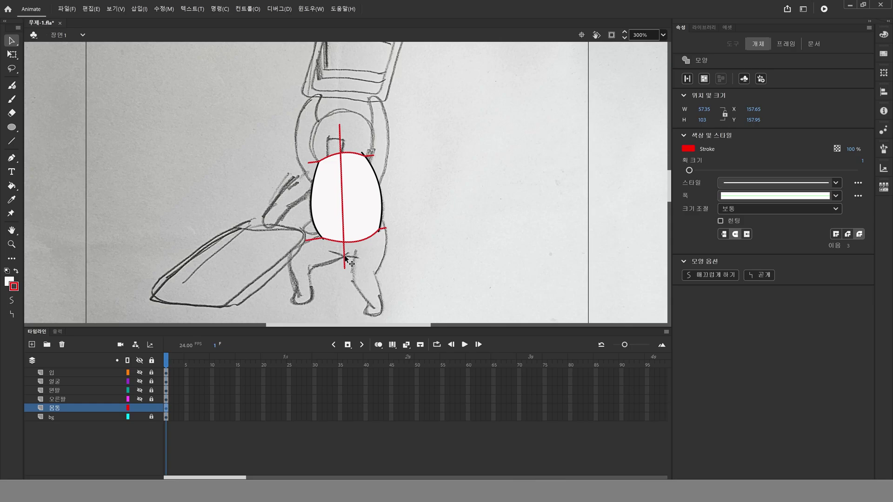
{"action": "key", "text": "Delete"}
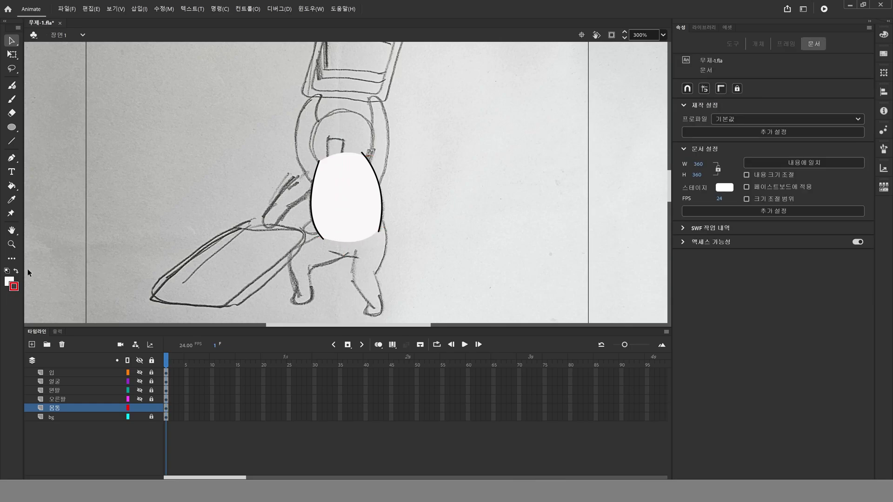
Make all the hidden body-part layers visible again
{"action": "left_click", "coordinate": [140, 407]}
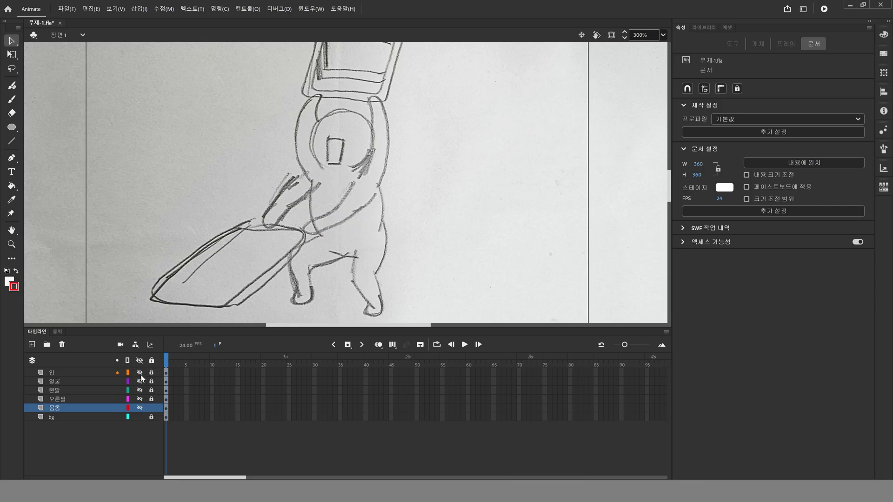
{"action": "left_click", "coordinate": [141, 359]}
{"action": "left_click", "coordinate": [141, 359]}
Convert the torso artwork on the 몸통 layer into a graphic symbol named 몸통 and lock that layer
{"action": "left_click", "coordinate": [166, 408]}
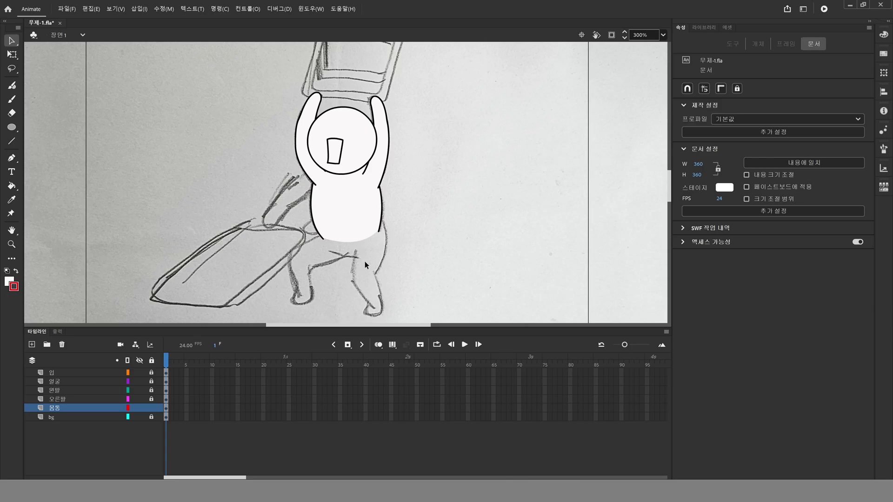
{"action": "left_click", "coordinate": [348, 205]}
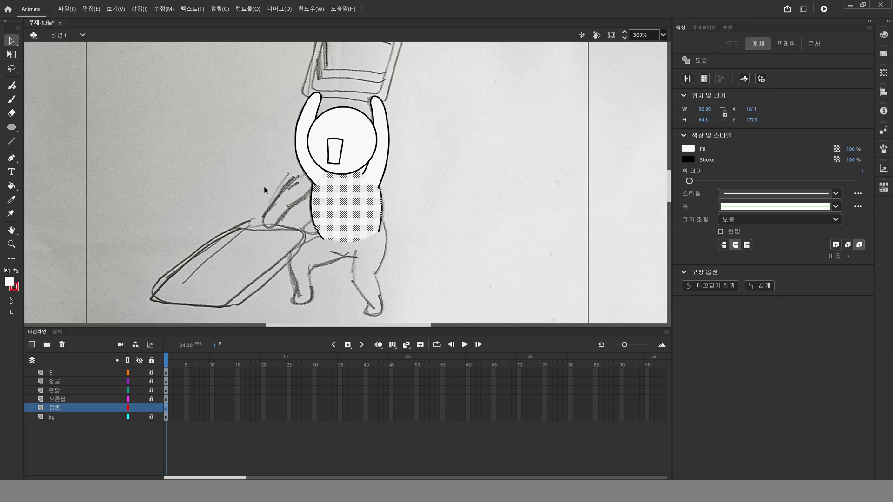
{"action": "left_click", "coordinate": [166, 408]}
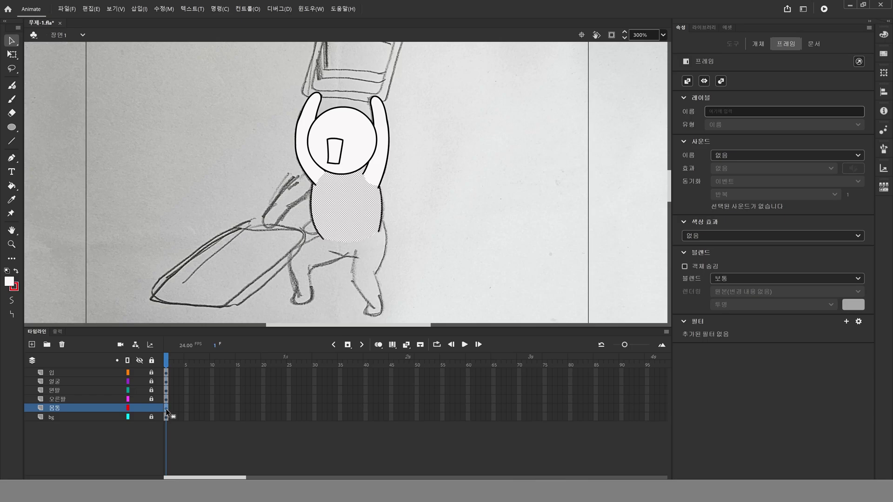
{"action": "left_click", "coordinate": [163, 9]}
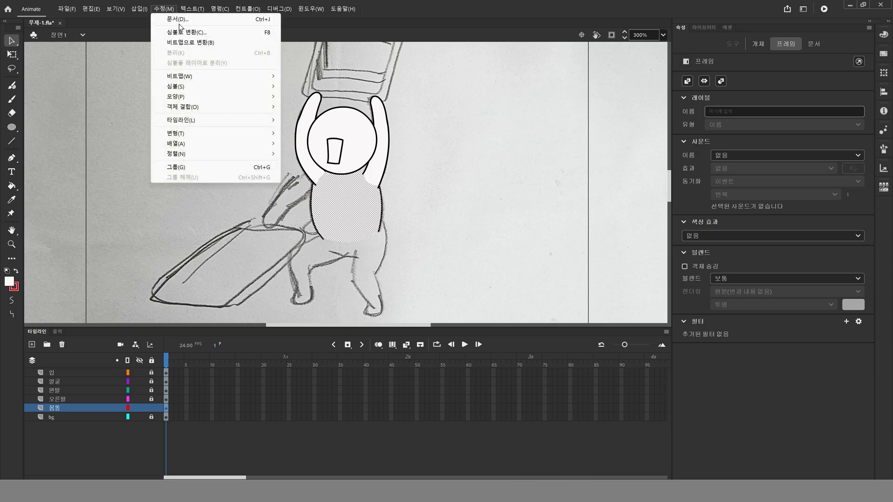
{"action": "left_click", "coordinate": [205, 32]}
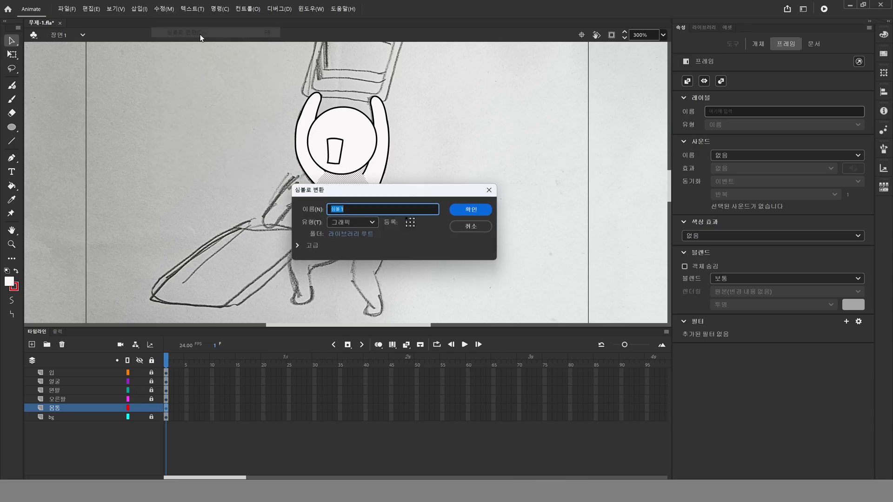
{"action": "type", "text": "몸통"}
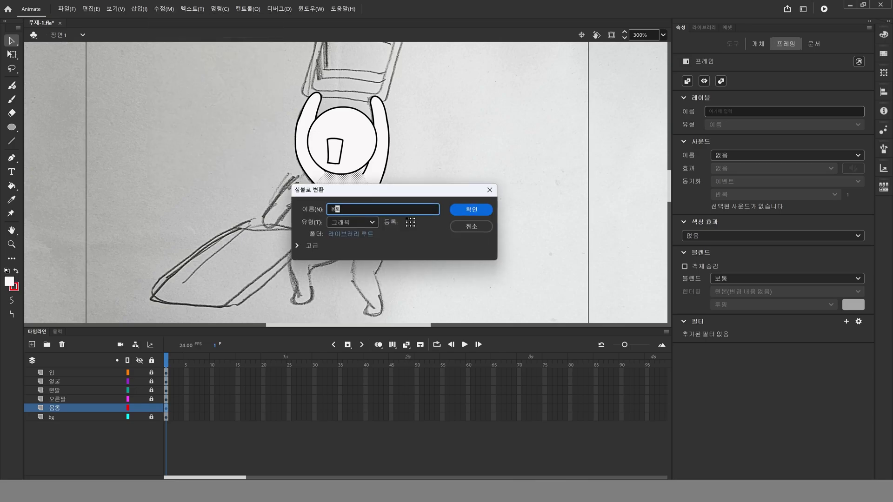
{"action": "key", "text": "Return"}
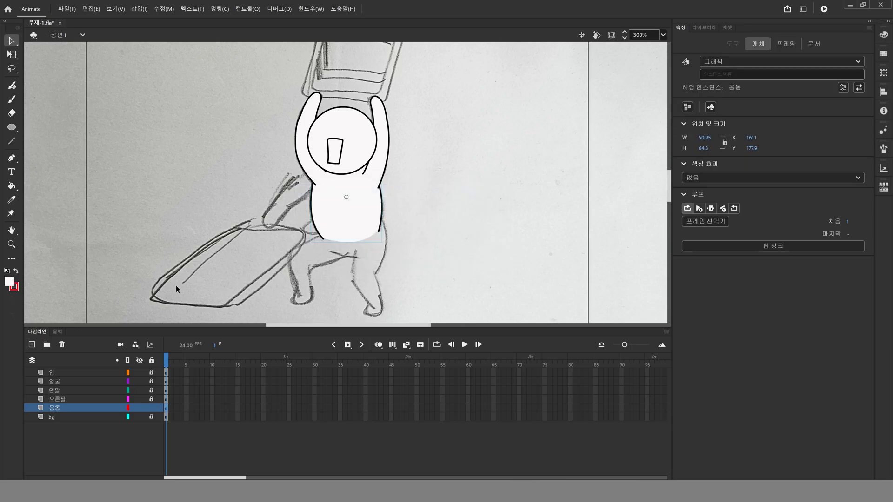
{"action": "left_click", "coordinate": [147, 246]}
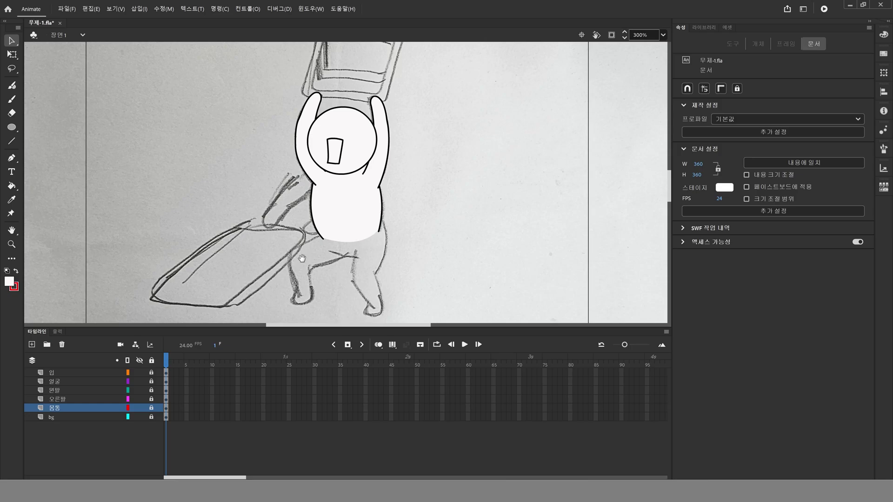
Hide the 입, 얼굴, 왼팔, 오른팔 and 몸통 layers so only the sketch shows
{"action": "scroll", "coordinate": [335, 256], "scroll_direction": "down", "scroll_amount": 1}
{"action": "scroll", "coordinate": [334, 256], "scroll_direction": "right", "scroll_amount": 1}
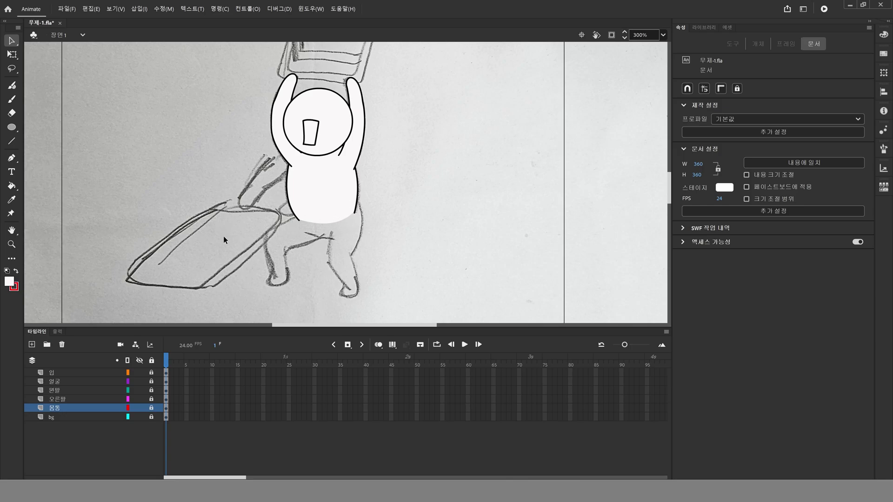
{"action": "mouse_move", "coordinate": [199, 230]}
{"action": "left_mouse_down"}
{"action": "mouse_move", "coordinate": [241, 245]}
{"action": "mouse_move", "coordinate": [241, 255]}
{"action": "left_mouse_up"}
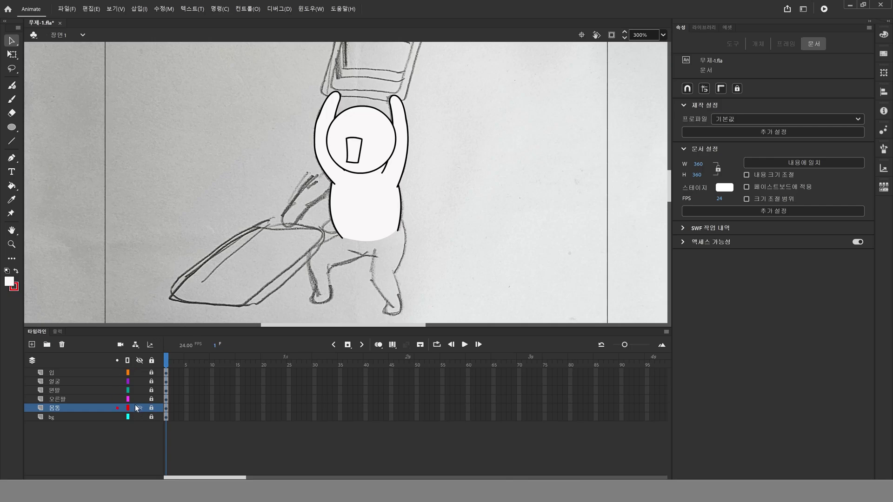
{"action": "left_click_drag", "start_coordinate": [141, 382], "coordinate": [140, 373]}
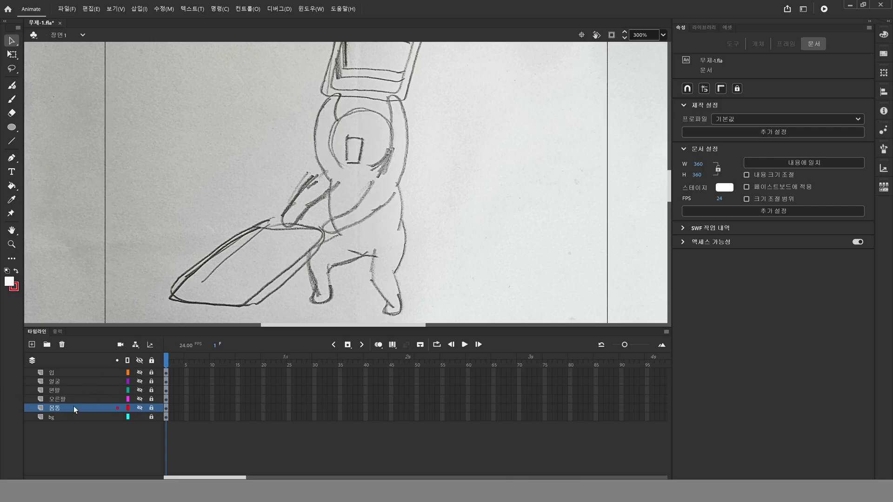
Add a new layer named 오른다리 between the 몸통 and bg layers and save the document
{"action": "key", "text": "ctrl+shift+n"}
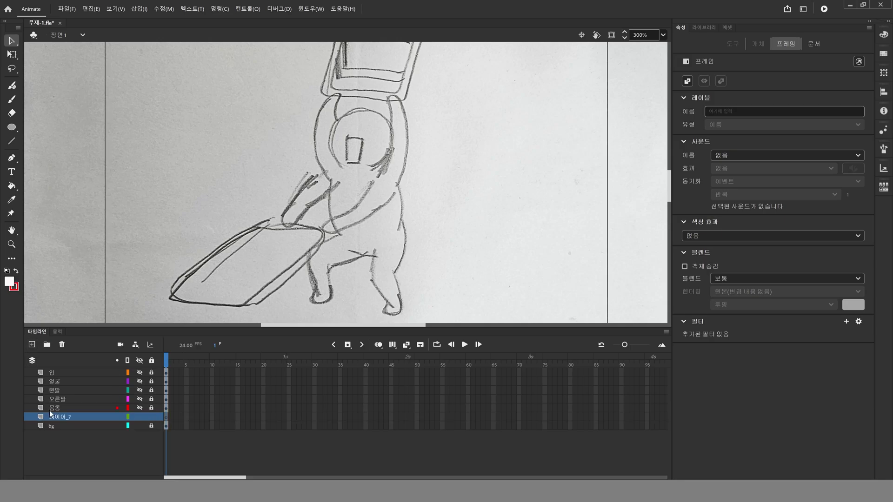
{"action": "double_click", "coordinate": [95, 416]}
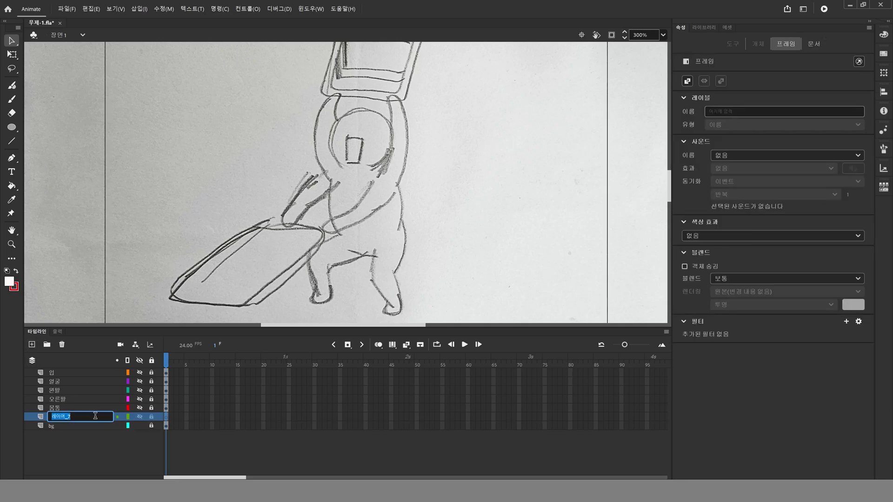
{"action": "type", "text": "오른다리"}
{"action": "key", "text": "Return"}
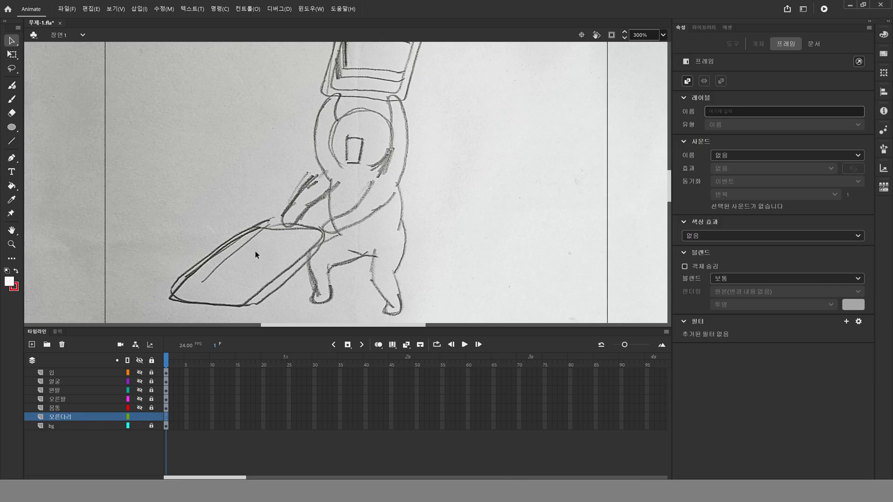
{"action": "key", "text": "ctrl+s"}
Trace the standing leg's inner side, foot and outer hip curve with the Pen tool on the 오른다리 layer
{"action": "left_click", "coordinate": [12, 157]}
{"action": "left_click", "coordinate": [374, 243]}
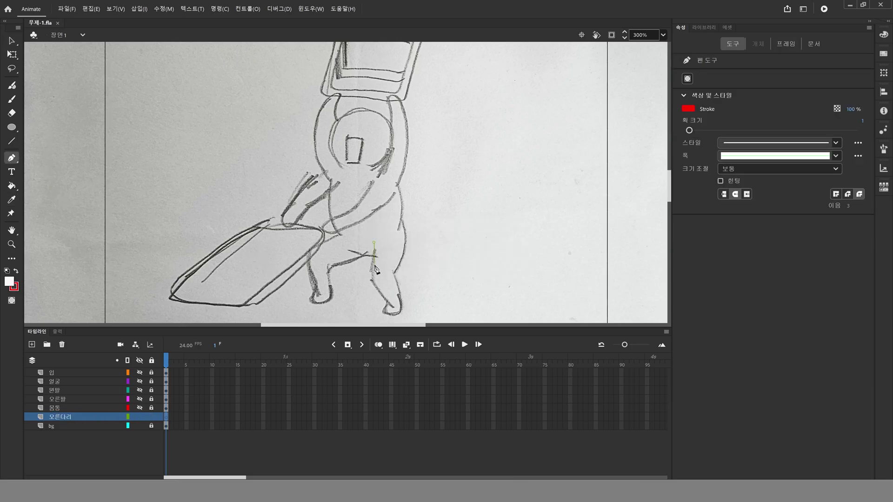
{"action": "left_click_drag", "start_coordinate": [370, 276], "coordinate": [377, 289]}
{"action": "left_click", "coordinate": [389, 304]}
{"action": "left_click", "coordinate": [384, 310]}
{"action": "left_click", "coordinate": [399, 313]}
{"action": "left_click", "coordinate": [394, 273]}
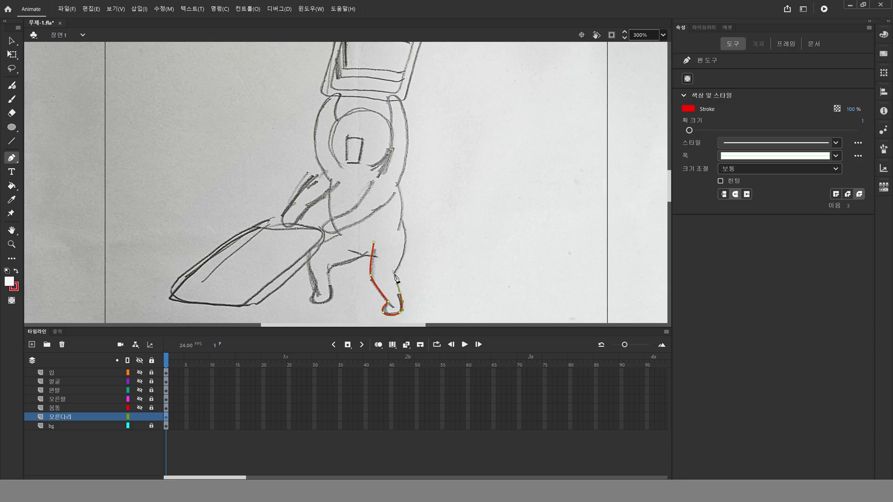
{"action": "left_click_drag", "start_coordinate": [405, 239], "coordinate": [408, 255]}
{"action": "left_click_drag", "start_coordinate": [404, 221], "coordinate": [394, 211]}
{"action": "left_click", "coordinate": [396, 210]}
{"action": "key", "text": "Escape"}
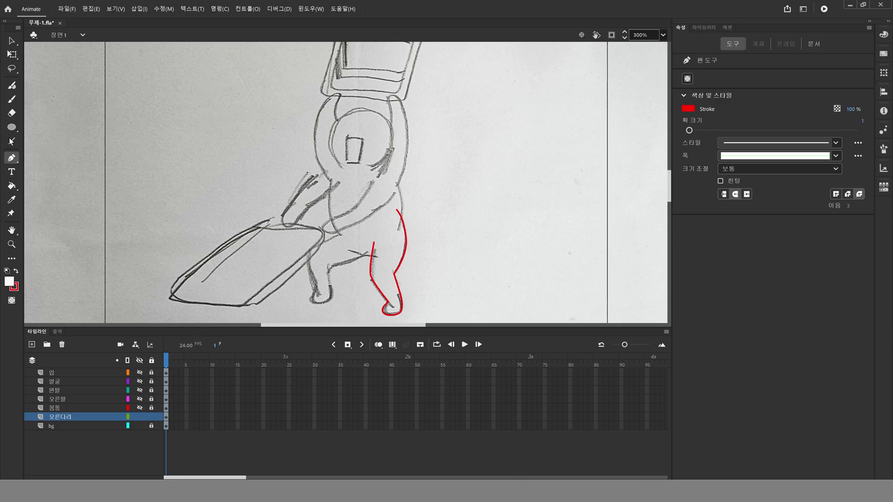
Change the traced leg outline's stroke color to black
{"action": "left_click", "coordinate": [12, 141]}
{"action": "left_click", "coordinate": [12, 40]}
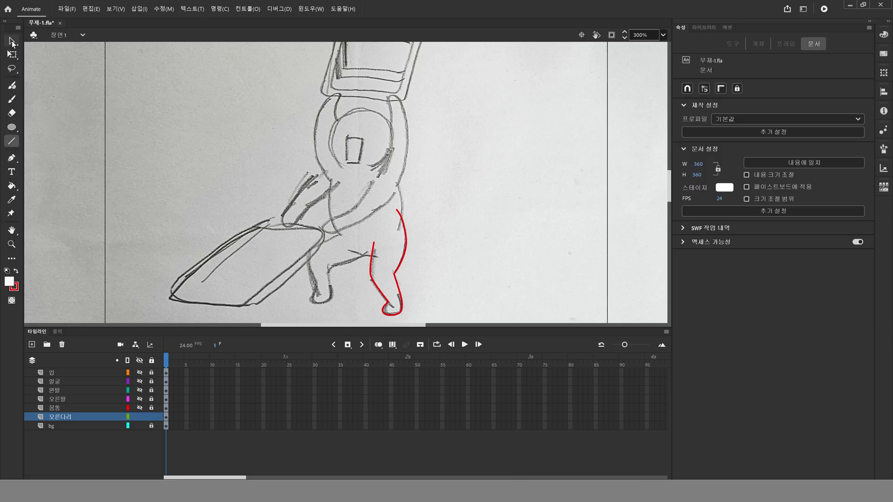
{"action": "mouse_move", "coordinate": [310, 176]}
{"action": "left_mouse_down"}
{"action": "mouse_move", "coordinate": [442, 301]}
{"action": "mouse_move", "coordinate": [482, 324]}
{"action": "left_mouse_up"}
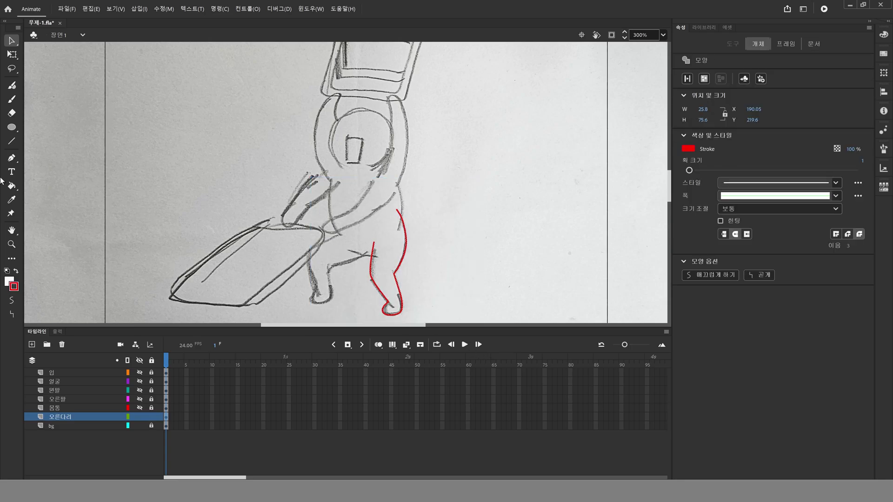
{"action": "left_click", "coordinate": [14, 286]}
{"action": "left_click", "coordinate": [49, 317]}
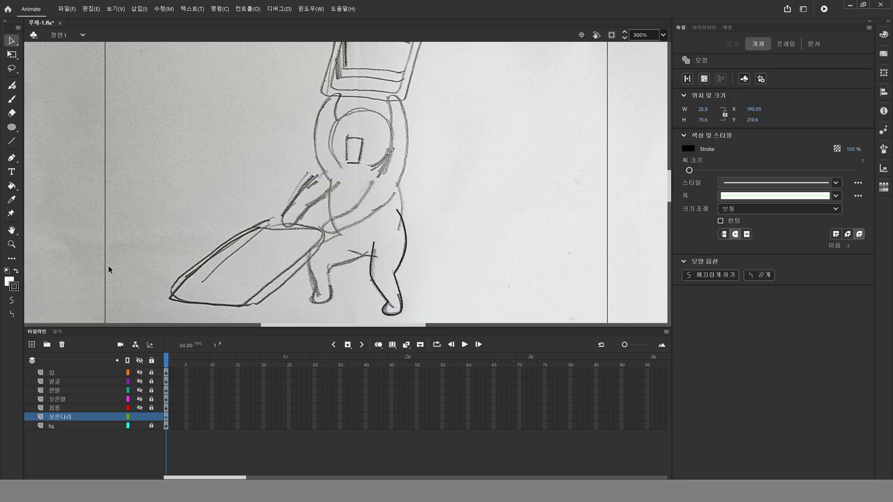
{"action": "left_click", "coordinate": [133, 255]}
Draw a red line closing the open upper end of the leg outline and fill the leg with white
{"action": "left_click", "coordinate": [12, 141]}
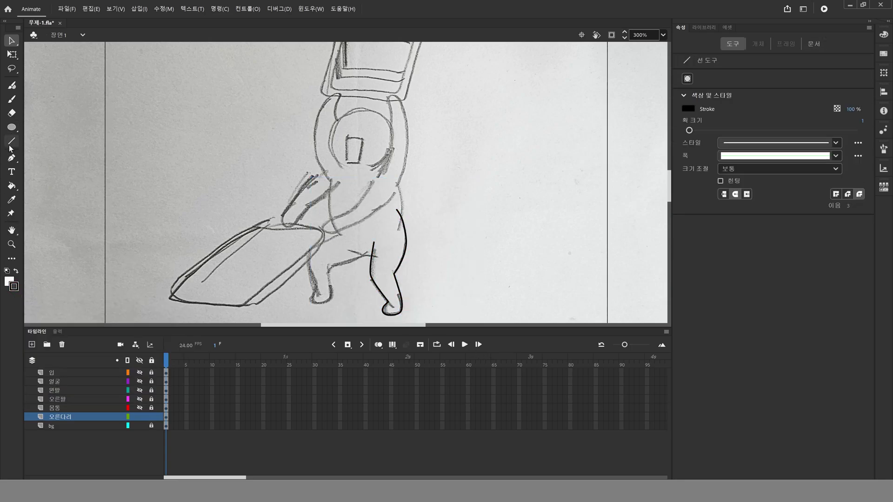
{"action": "left_click", "coordinate": [14, 286]}
{"action": "left_click", "coordinate": [49, 357]}
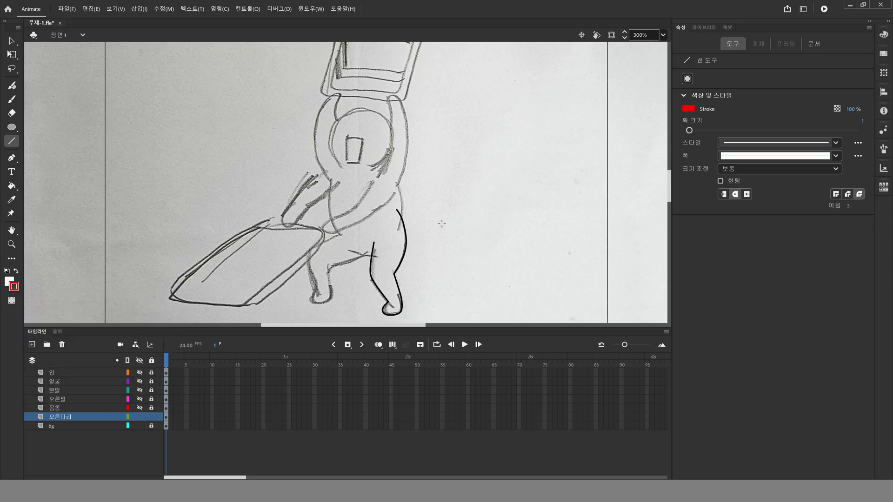
{"action": "left_click_drag", "start_coordinate": [405, 206], "coordinate": [362, 260]}
{"action": "left_click", "coordinate": [12, 185]}
{"action": "left_click", "coordinate": [396, 258]}
Delete the leg's red closing line and bulge the fill's exposed upper edge outward
{"action": "left_click", "coordinate": [11, 42]}
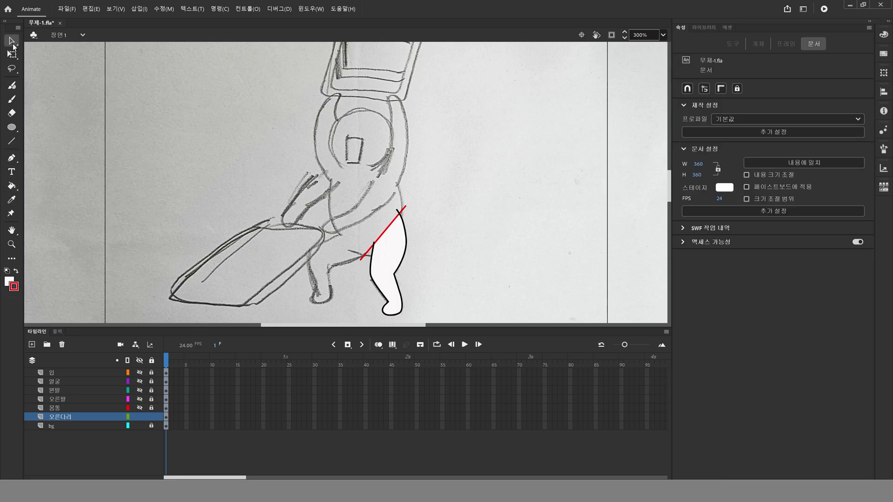
{"action": "left_click", "coordinate": [401, 211]}
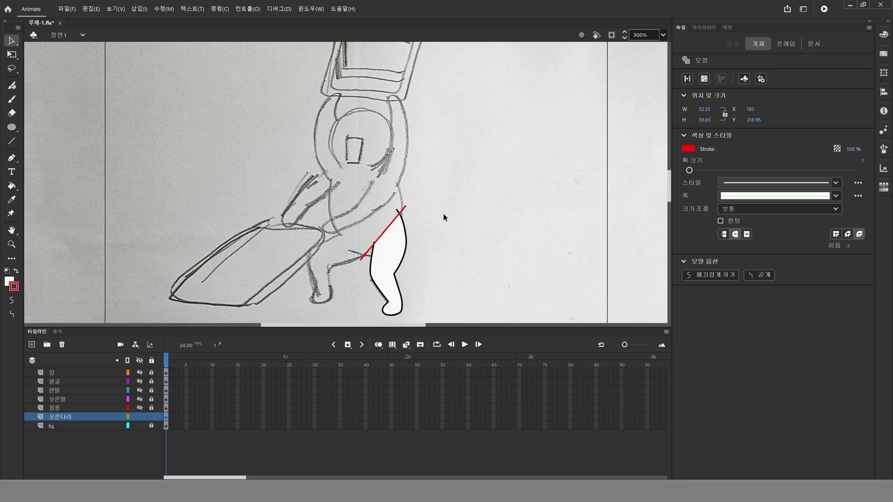
{"action": "key", "text": "Delete"}
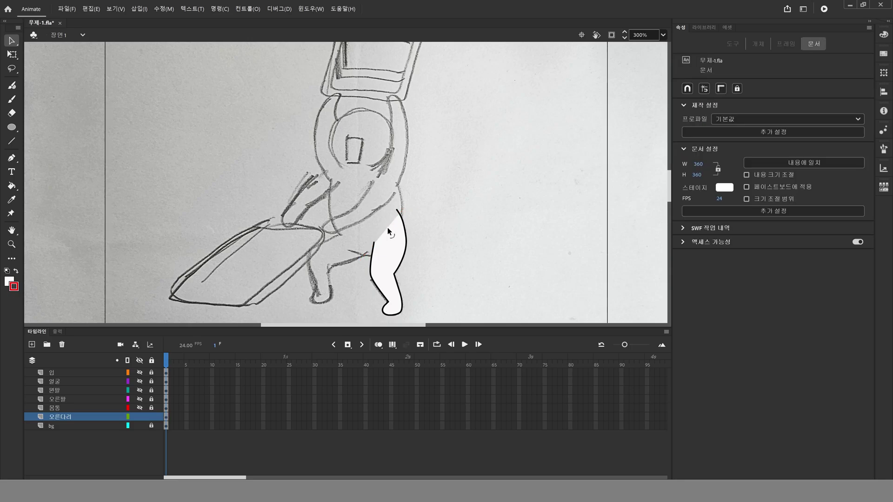
{"action": "left_click_drag", "start_coordinate": [386, 228], "coordinate": [382, 227]}
Convert the whole leg artwork into a graphic symbol named 오른다리 and lock its layer
{"action": "left_click_drag", "start_coordinate": [325, 165], "coordinate": [481, 351]}
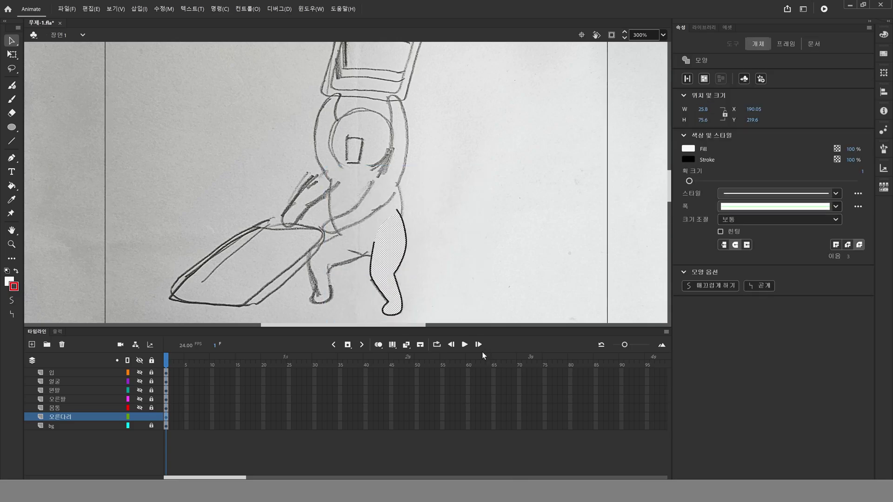
{"action": "key", "text": "F8"}
{"action": "type", "text": "오른"}
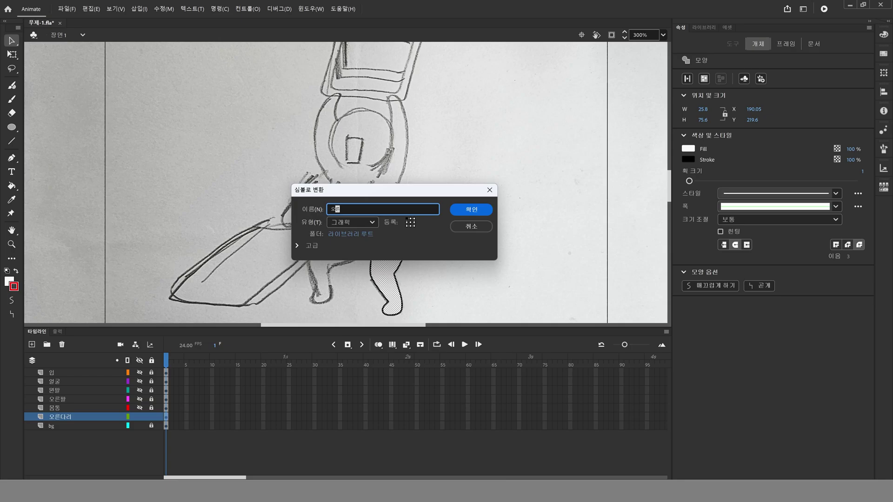
{"action": "type", "text": "다리"}
{"action": "key", "text": "Return"}
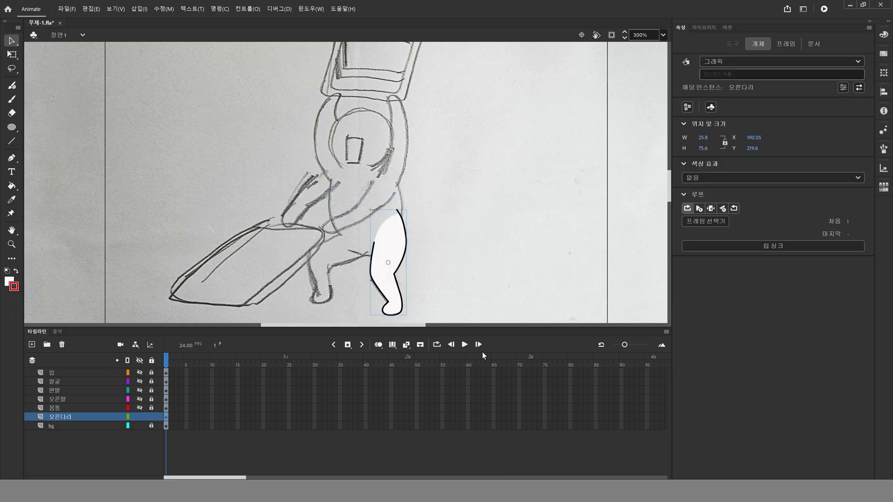
Add a new layer directly above 오른다리 and name it 왼다리
{"action": "left_click", "coordinate": [32, 344]}
{"action": "double_click", "coordinate": [68, 417]}
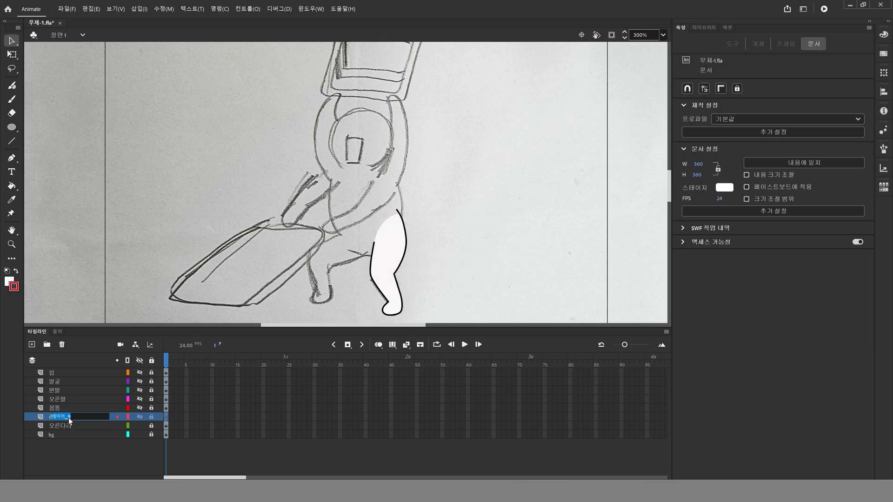
{"action": "type", "text": "입다리"}
{"action": "key", "text": "Return"}
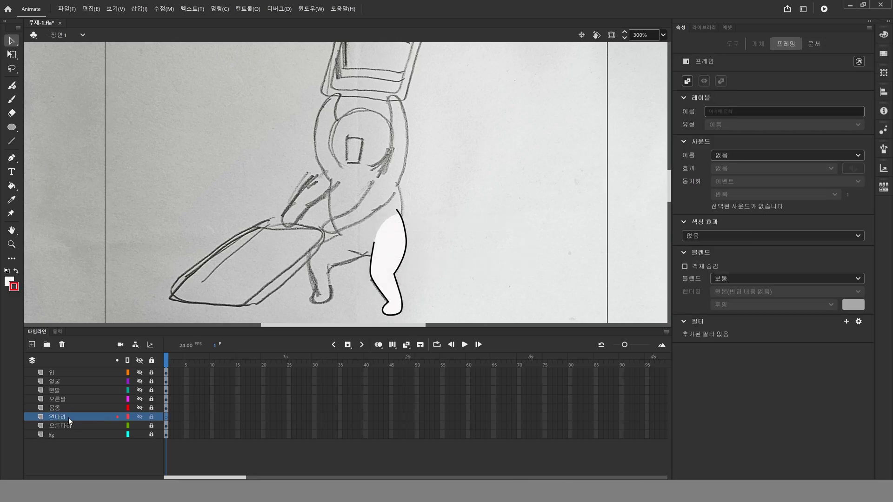
Trace the upper thigh, bent knee and outer shin of the sketched left leg in red with the Pen tool
{"action": "left_click", "coordinate": [11, 245]}
{"action": "left_click_drag", "start_coordinate": [299, 214], "coordinate": [393, 313]}
{"action": "left_click_drag", "start_coordinate": [347, 206], "coordinate": [361, 202]}
{"action": "left_click", "coordinate": [12, 158]}
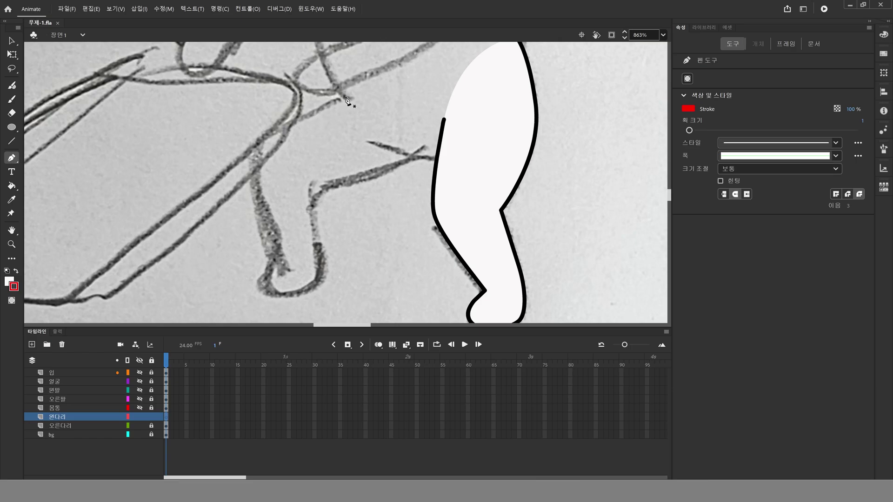
{"action": "left_click", "coordinate": [359, 92]}
{"action": "mouse_move", "coordinate": [259, 145]}
{"action": "left_mouse_down"}
{"action": "mouse_move", "coordinate": [238, 190]}
{"action": "mouse_move", "coordinate": [239, 164]}
{"action": "mouse_move", "coordinate": [235, 172]}
{"action": "mouse_move", "coordinate": [259, 183]}
{"action": "mouse_move", "coordinate": [235, 177]}
{"action": "mouse_move", "coordinate": [248, 144]}
{"action": "mouse_move", "coordinate": [250, 163]}
{"action": "mouse_move", "coordinate": [213, 227]}
{"action": "mouse_move", "coordinate": [245, 249]}
{"action": "mouse_move", "coordinate": [255, 212]}
{"action": "mouse_move", "coordinate": [233, 170]}
{"action": "mouse_move", "coordinate": [221, 185]}
{"action": "mouse_move", "coordinate": [216, 173]}
{"action": "mouse_move", "coordinate": [224, 185]}
{"action": "left_mouse_up"}
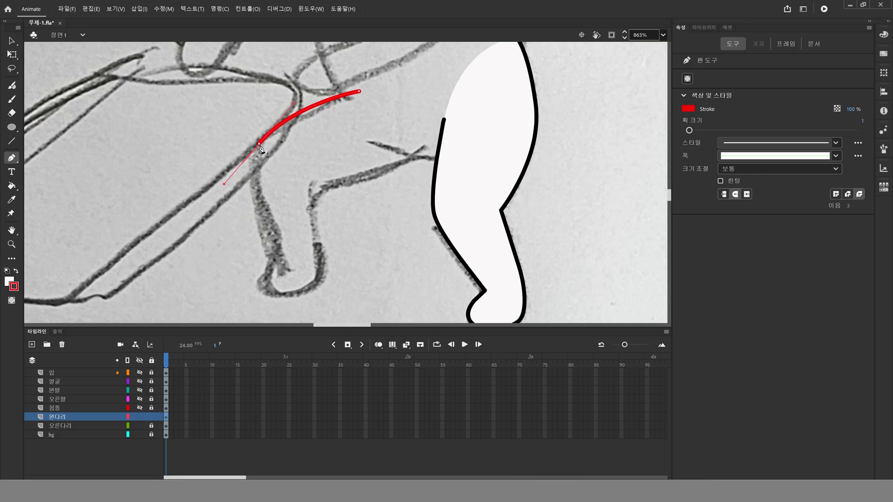
{"action": "left_click_drag", "start_coordinate": [260, 146], "coordinate": [260, 146]}
{"action": "left_click_drag", "start_coordinate": [277, 251], "coordinate": [312, 331]}
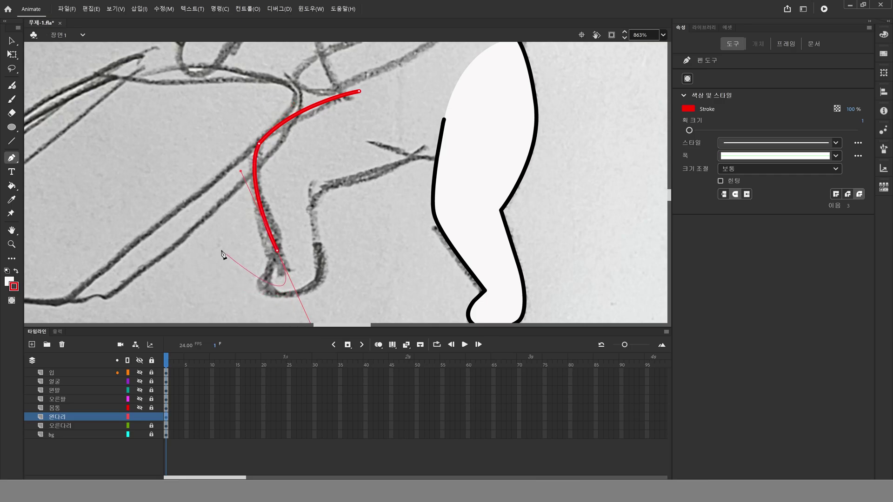
Continue the red Pen path around the foot, up the inner shin and along the underside of the thigh, leaving the hip end open
{"action": "left_click", "coordinate": [277, 253]}
{"action": "mouse_move", "coordinate": [272, 294]}
{"action": "left_mouse_down"}
{"action": "mouse_move", "coordinate": [283, 313]}
{"action": "mouse_move", "coordinate": [293, 311]}
{"action": "mouse_move", "coordinate": [285, 308]}
{"action": "left_mouse_up"}
{"action": "left_click_drag", "start_coordinate": [318, 279], "coordinate": [321, 269]}
{"action": "left_click", "coordinate": [312, 212]}
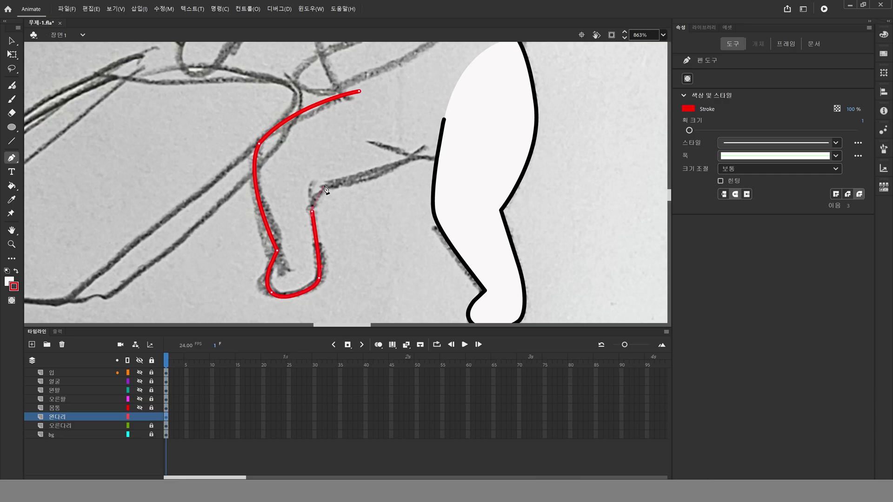
{"action": "left_click_drag", "start_coordinate": [324, 185], "coordinate": [331, 186]}
{"action": "left_click_drag", "start_coordinate": [424, 145], "coordinate": [440, 113]}
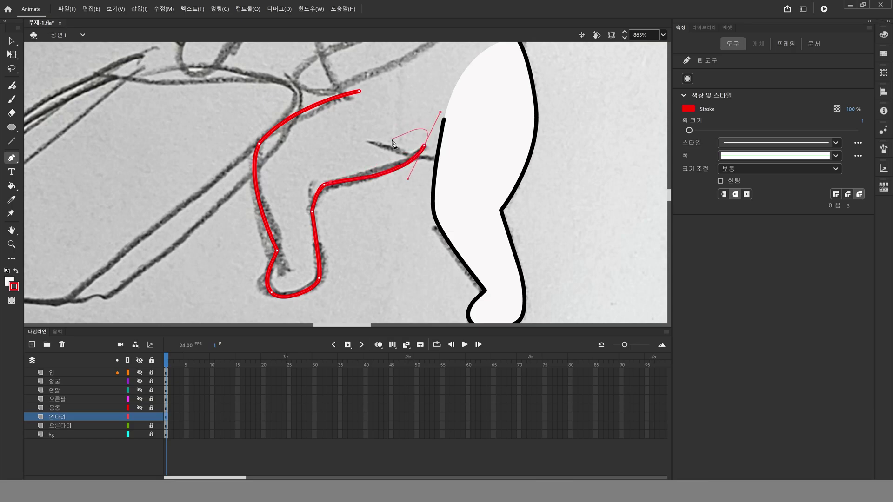
{"action": "key", "text": "Escape"}
Change the whole left leg outline's stroke color to black
{"action": "double_click", "coordinate": [12, 230]}
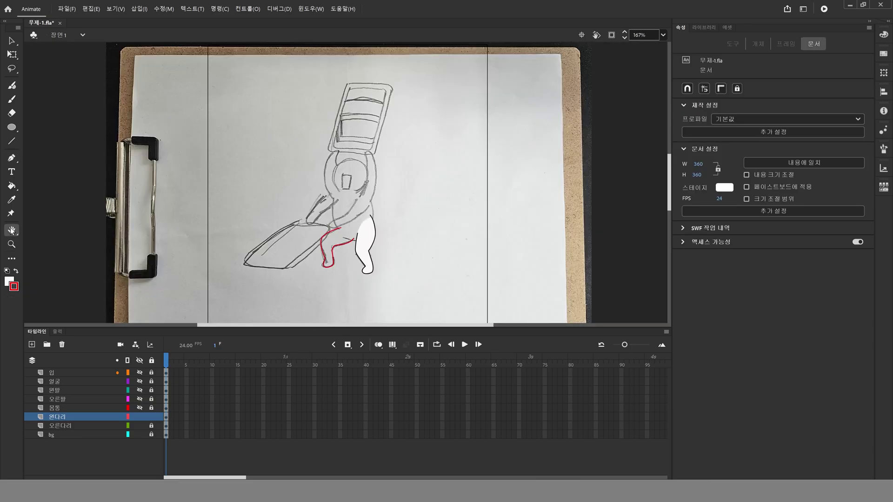
{"action": "left_click", "coordinate": [12, 245]}
{"action": "left_click_drag", "start_coordinate": [305, 199], "coordinate": [398, 281]}
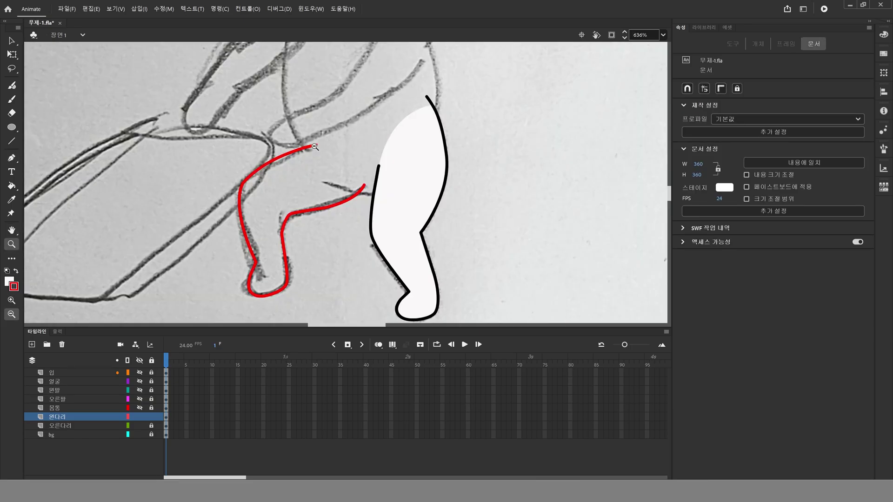
{"action": "left_click", "coordinate": [12, 40]}
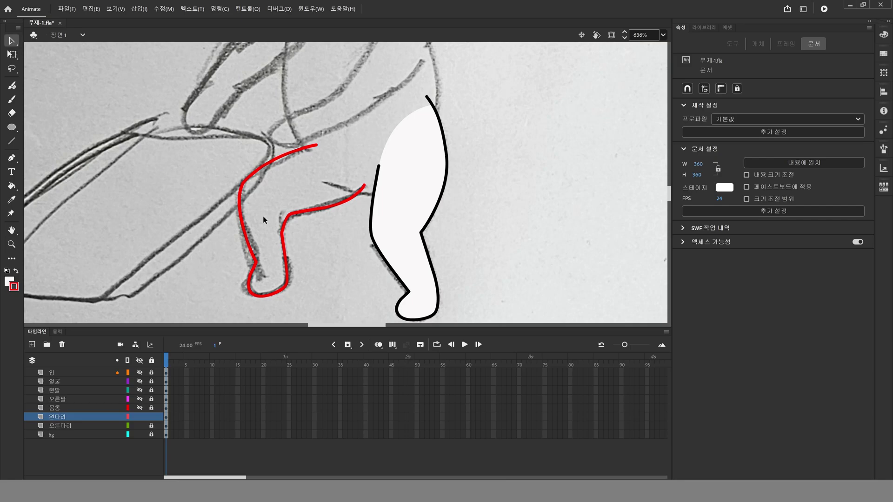
{"action": "left_click", "coordinate": [334, 208]}
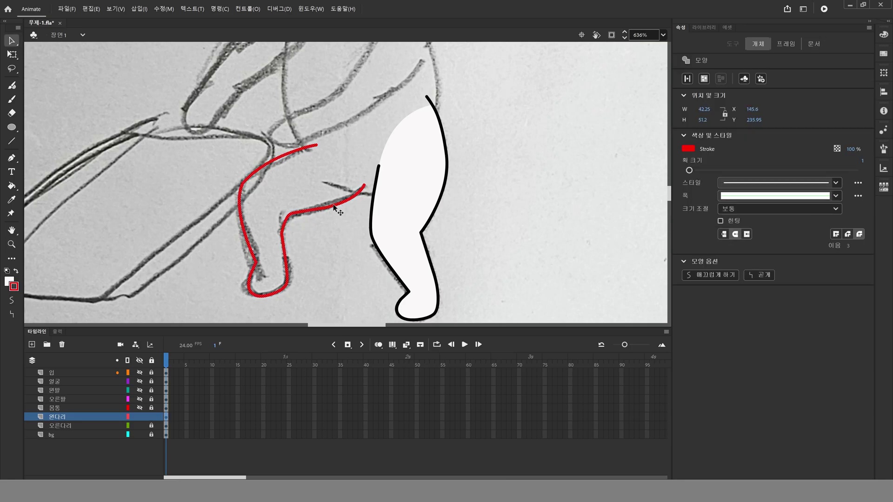
{"action": "left_click", "coordinate": [13, 286]}
{"action": "left_click", "coordinate": [45, 320]}
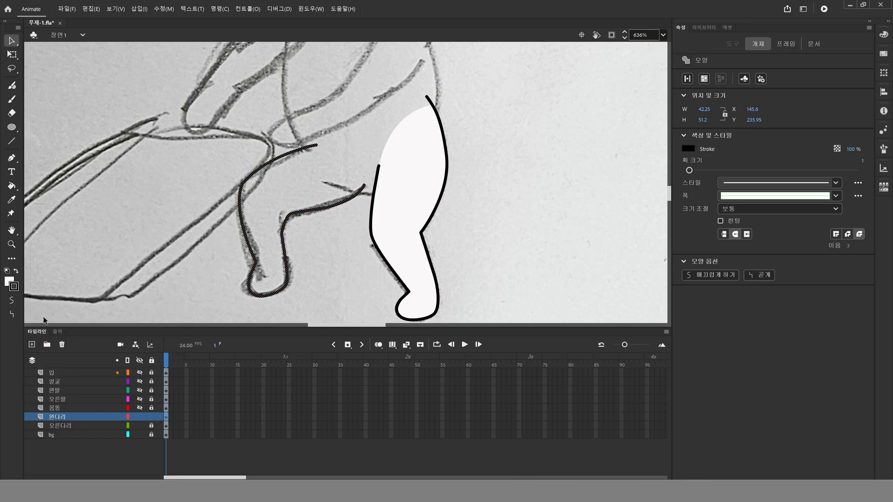
Draw a straight red line across the open hip end of the left leg outline to close it
{"action": "left_click", "coordinate": [11, 161]}
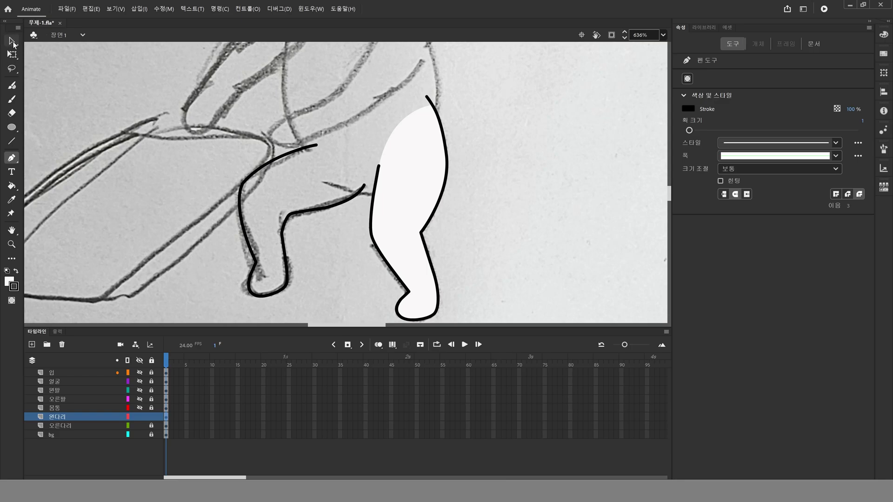
{"action": "left_click", "coordinate": [12, 40]}
{"action": "key", "text": "n"}
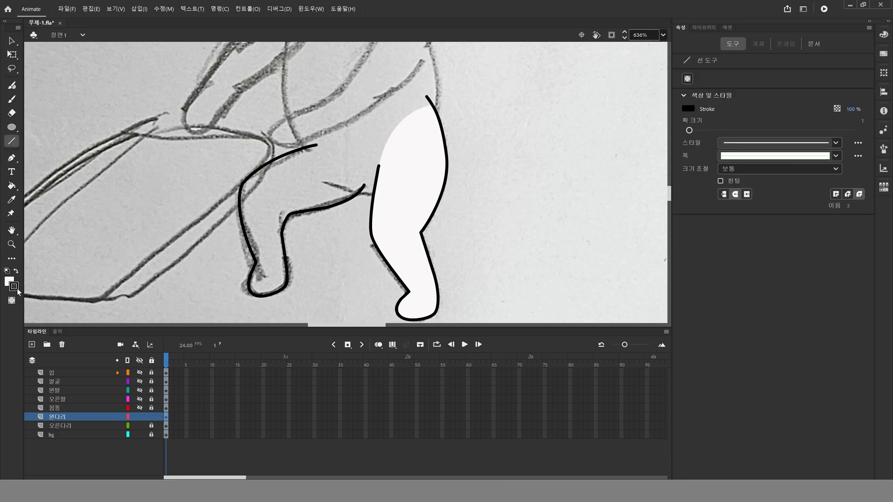
{"action": "left_click", "coordinate": [14, 286]}
{"action": "left_click", "coordinate": [50, 357]}
{"action": "left_click_drag", "start_coordinate": [310, 143], "coordinate": [379, 205]}
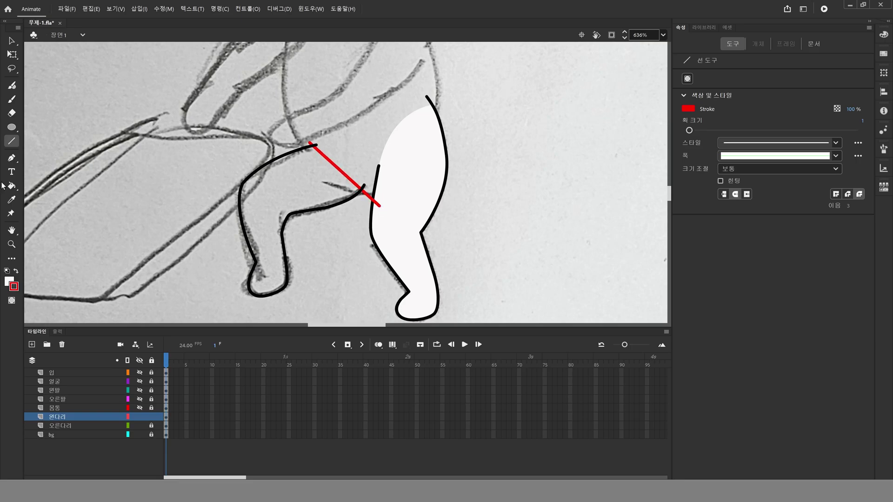
Fill the enclosed left leg shape with white using the Paint Bucket
{"action": "left_click", "coordinate": [12, 41]}
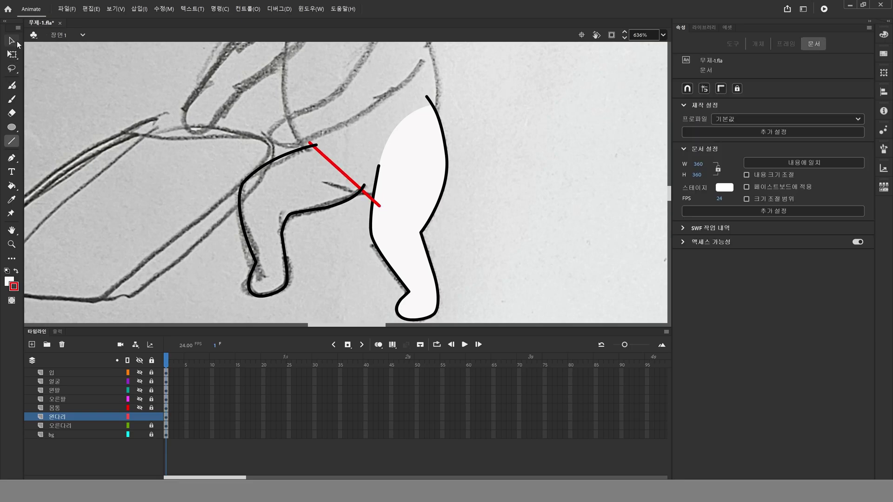
{"action": "left_click", "coordinate": [356, 200]}
{"action": "left_click", "coordinate": [301, 196]}
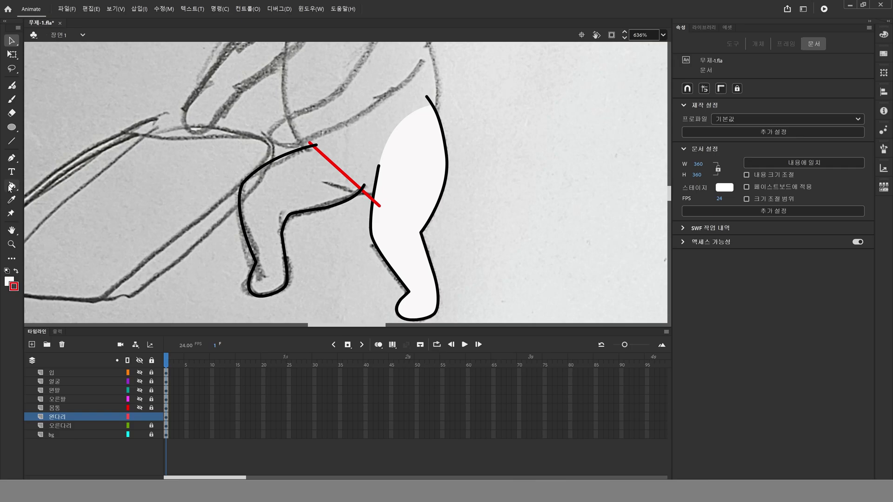
{"action": "left_click", "coordinate": [11, 185]}
{"action": "left_click", "coordinate": [294, 190]}
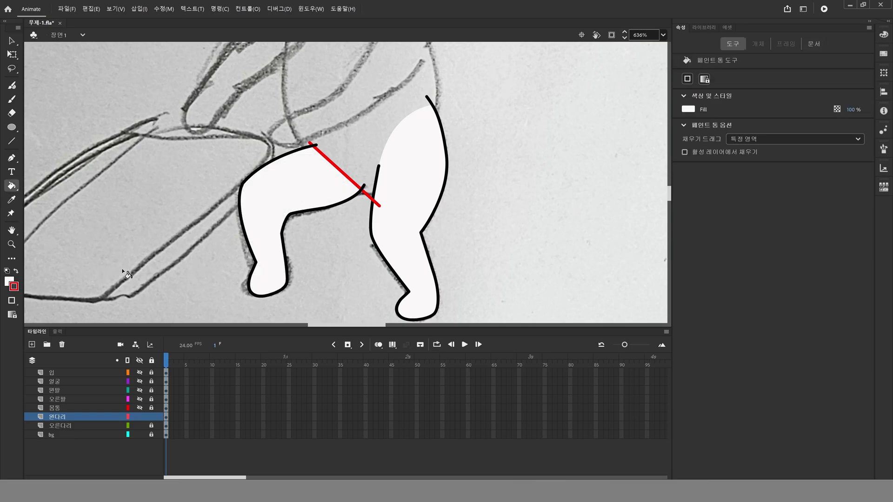
Delete the left leg's red closing line and bulge the fill's exposed hip edge outward
{"action": "left_click", "coordinate": [12, 41]}
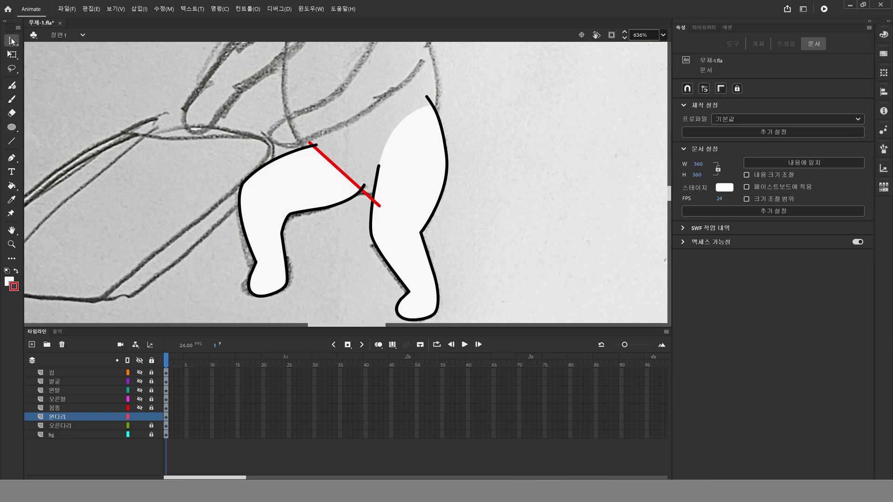
{"action": "left_click", "coordinate": [339, 170]}
{"action": "key", "text": "Delete"}
{"action": "left_click_drag", "start_coordinate": [345, 159], "coordinate": [346, 156]}
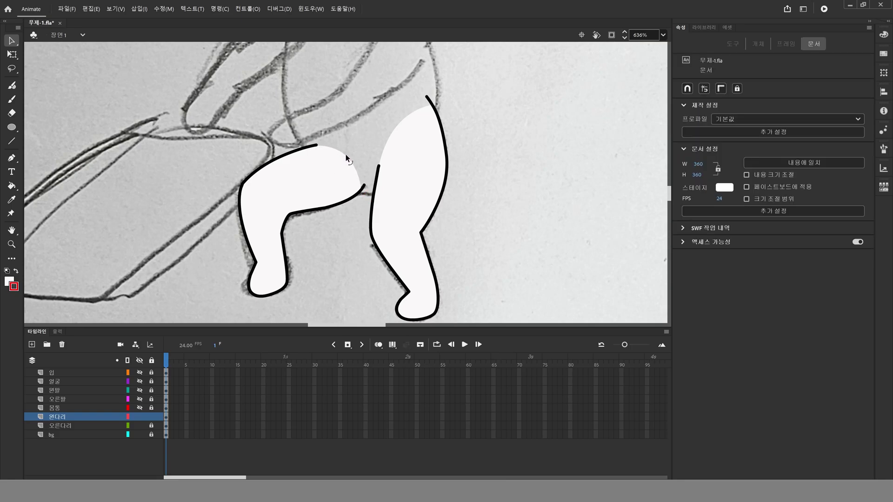
Convert all artwork on the 왼다리 layer into a graphic symbol named 왼다리
{"action": "double_click", "coordinate": [12, 229]}
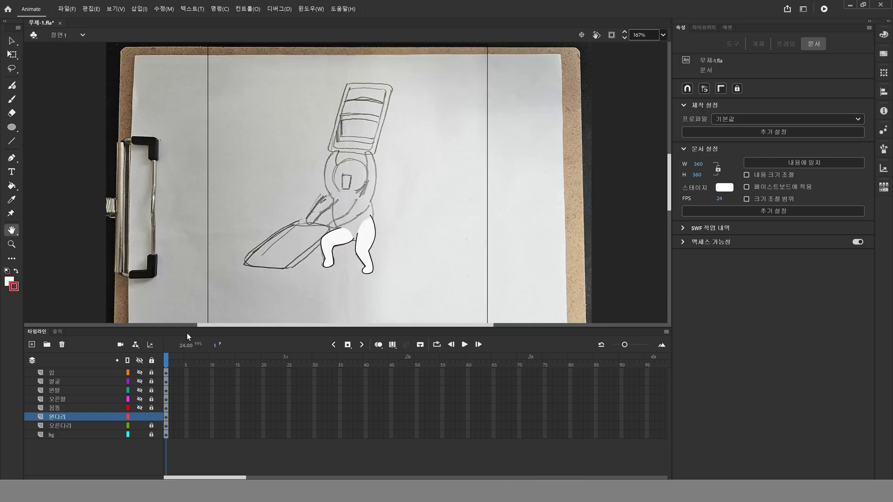
{"action": "left_click", "coordinate": [151, 416]}
{"action": "left_click", "coordinate": [12, 41]}
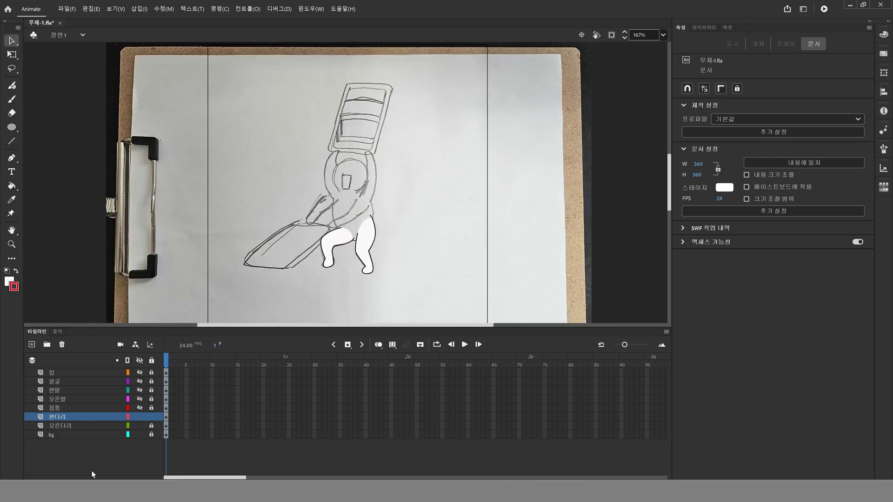
{"action": "left_click", "coordinate": [166, 417]}
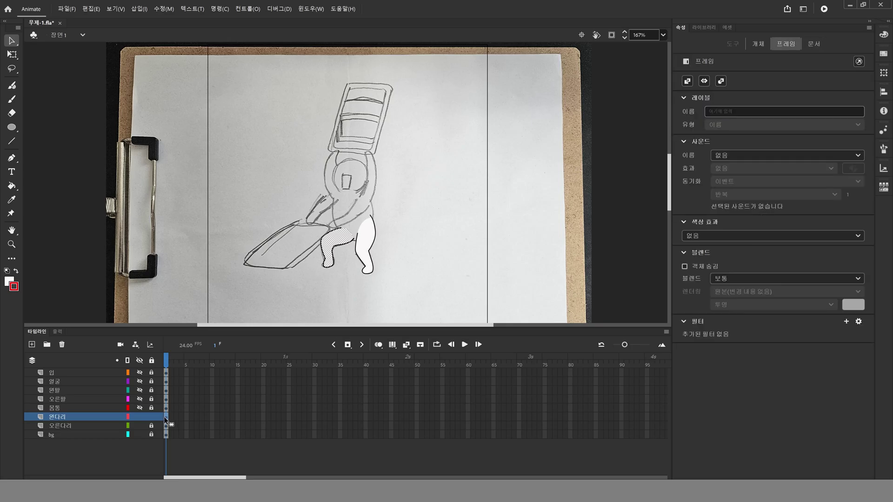
{"action": "key", "text": "F8"}
{"action": "type", "text": "왼다"}
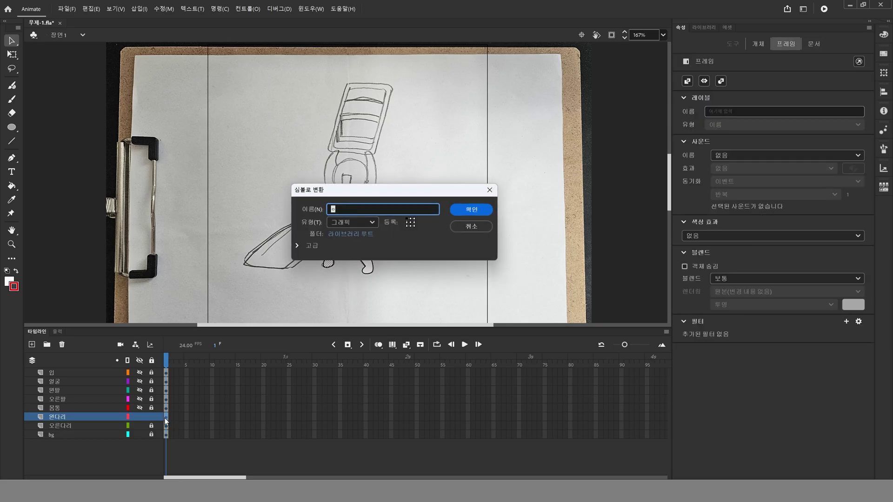
{"action": "type", "text": "리"}
{"action": "key", "text": "Return"}
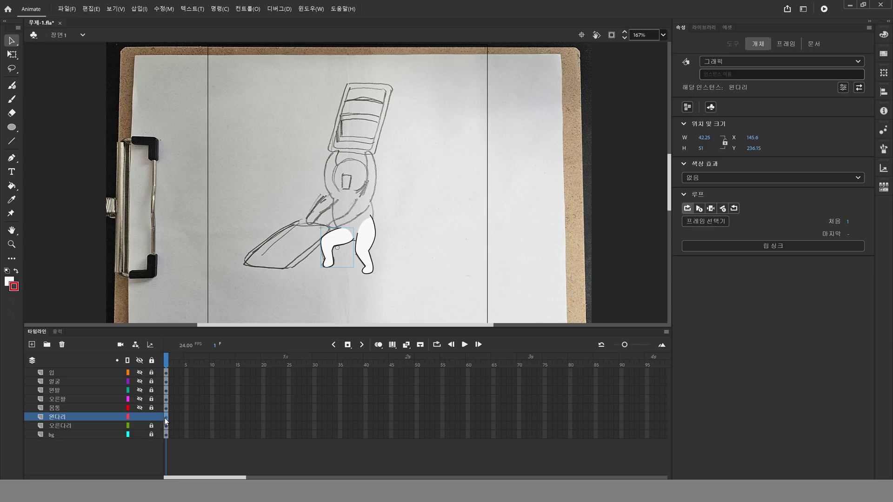
Show all layers and examine up close how the two legs join the body
{"action": "left_click", "coordinate": [139, 361]}
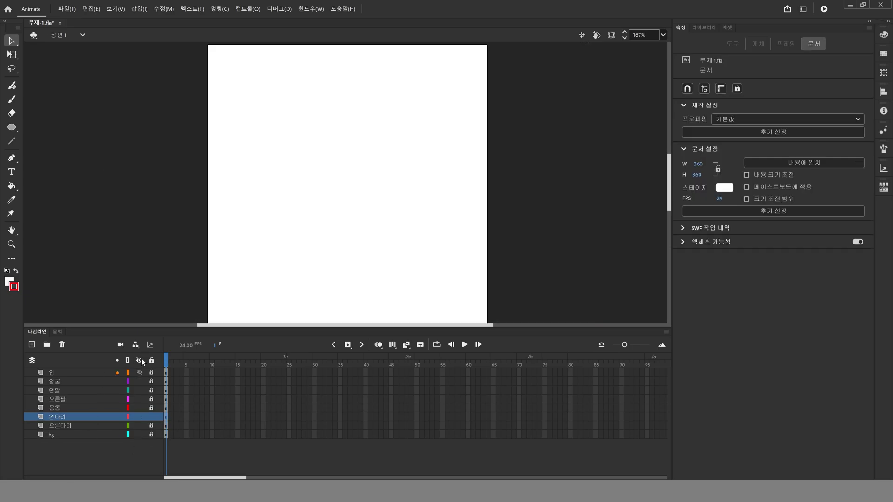
{"action": "left_click", "coordinate": [140, 360]}
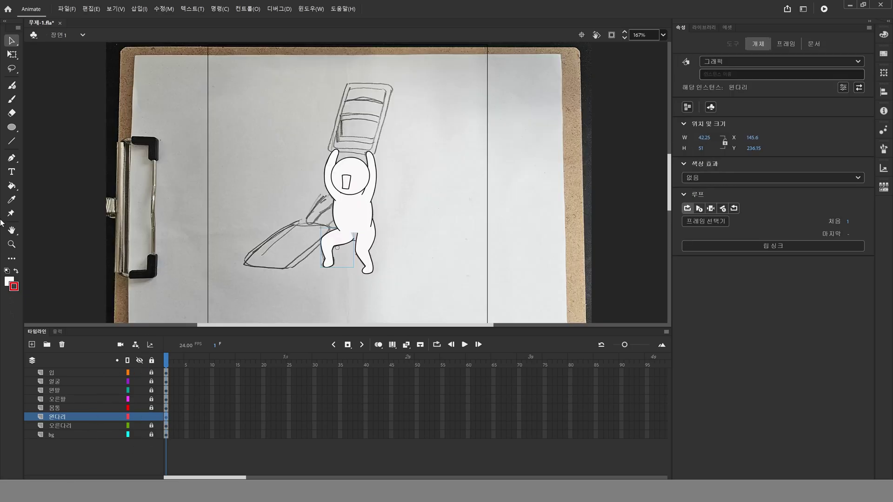
{"action": "left_click", "coordinate": [12, 244]}
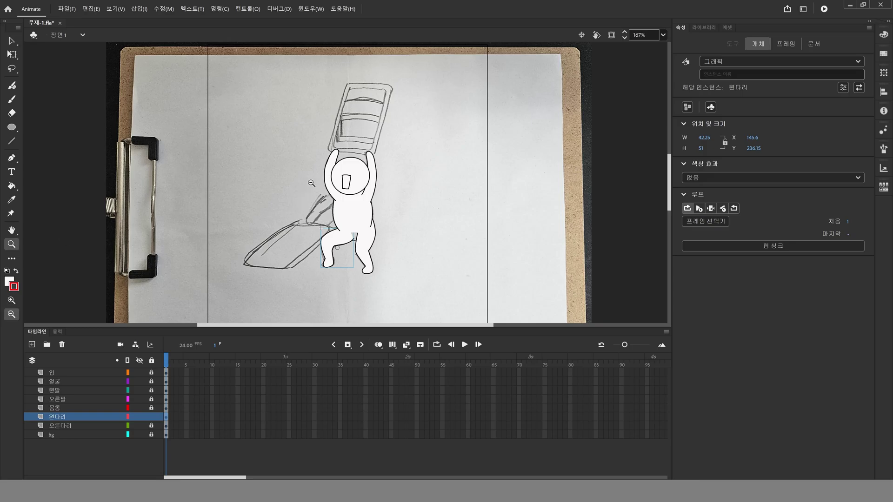
{"action": "left_click_drag", "start_coordinate": [307, 178], "coordinate": [439, 284]}
{"action": "left_click", "coordinate": [13, 42]}
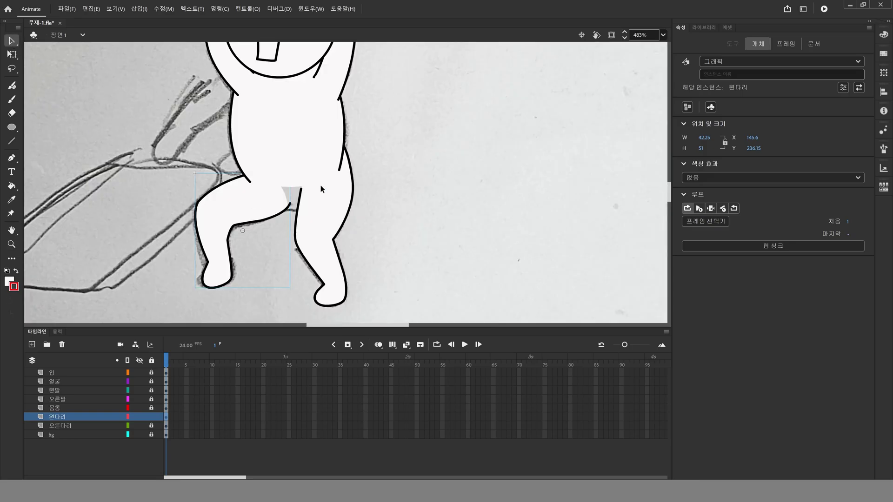
{"action": "double_click", "coordinate": [12, 230]}
{"action": "left_click", "coordinate": [11, 243]}
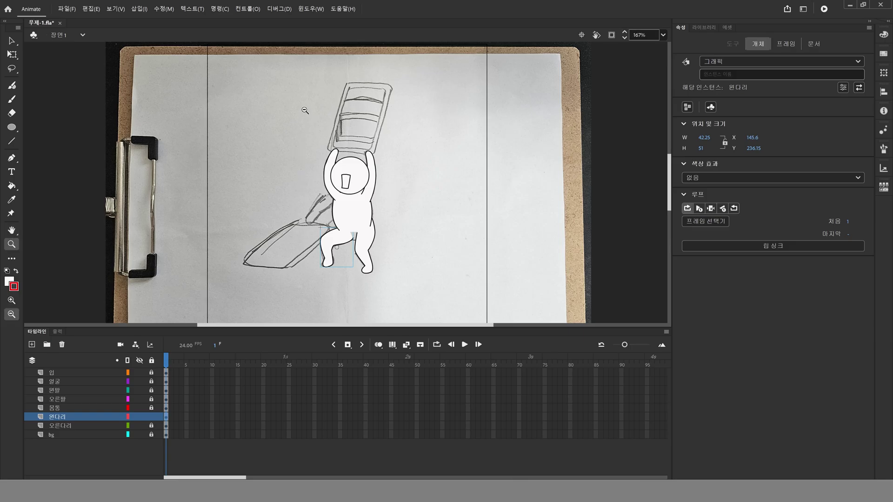
Hide all layers, lock the 왼다리 layer, and add a layer named 엉덩이 between 오른다리 and bg
{"action": "left_click", "coordinate": [139, 360]}
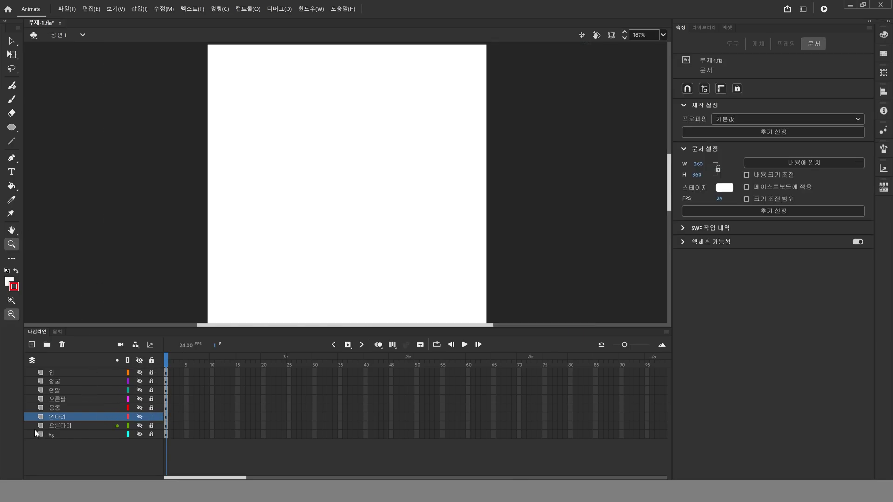
{"action": "left_click", "coordinate": [59, 417]}
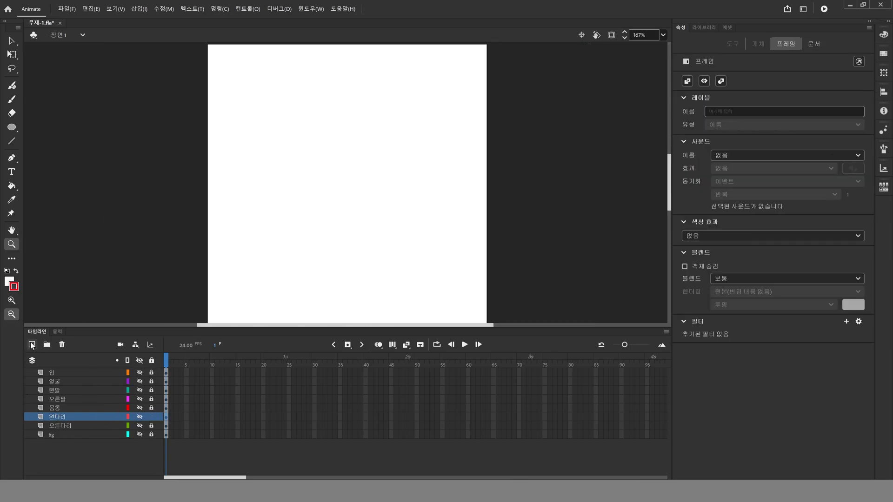
{"action": "left_click", "coordinate": [54, 426]}
{"action": "left_click", "coordinate": [32, 345]}
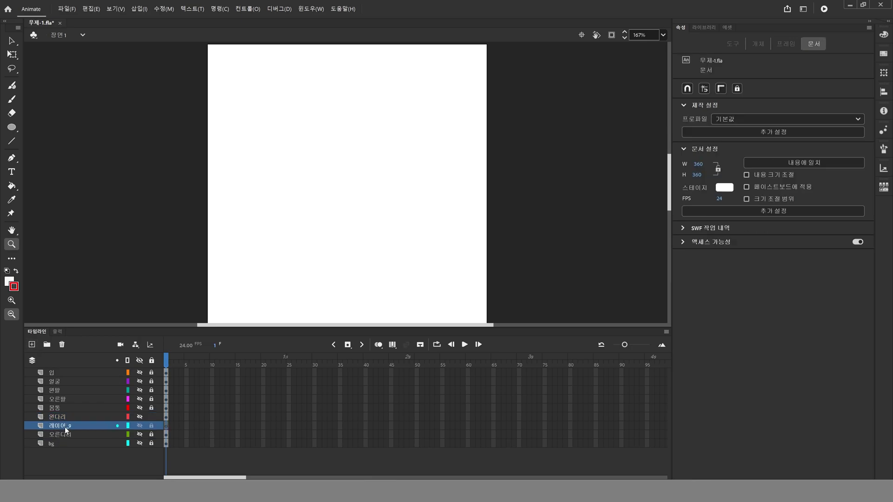
{"action": "left_click", "coordinate": [66, 426]}
{"action": "left_click_drag", "start_coordinate": [73, 434], "coordinate": [70, 439]}
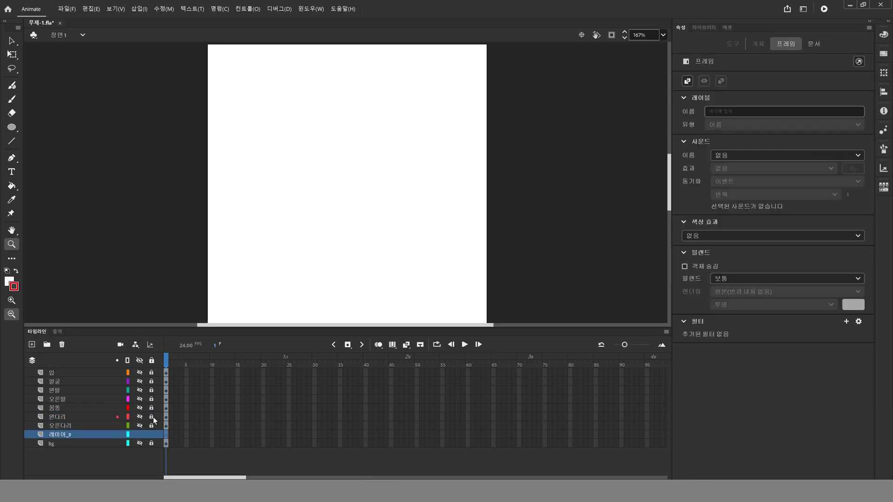
{"action": "double_click", "coordinate": [71, 435]}
{"action": "type", "text": "왼ㄷ"}
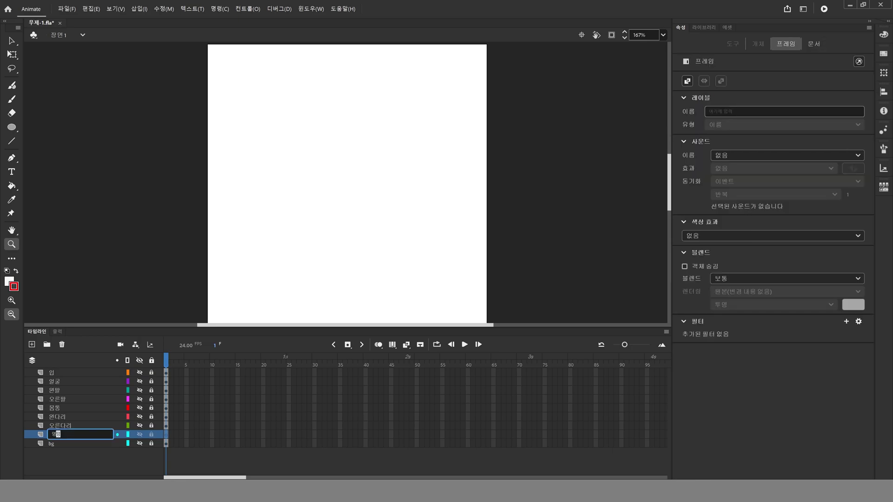
{"action": "type", "text": "이"}
{"action": "key", "text": "Return"}
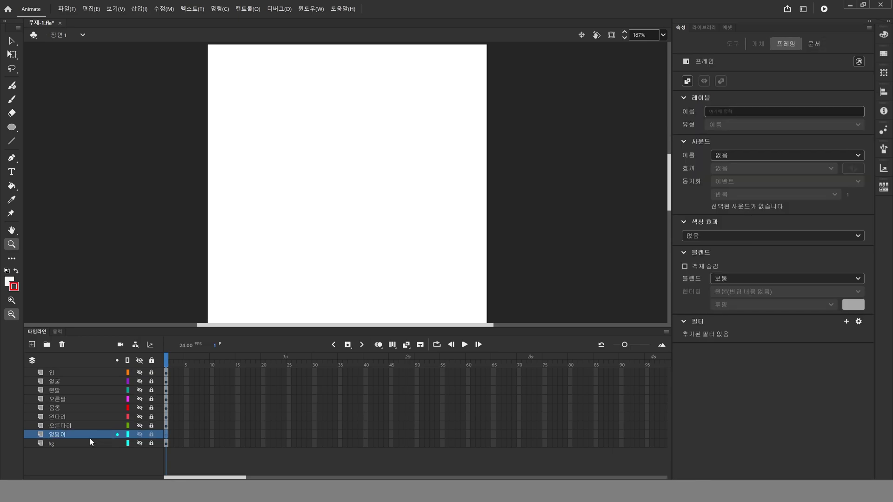
Save the file and show only the bg sketch and the two leg layers, 오른다리 and 왼다리
{"action": "left_click", "coordinate": [139, 444]}
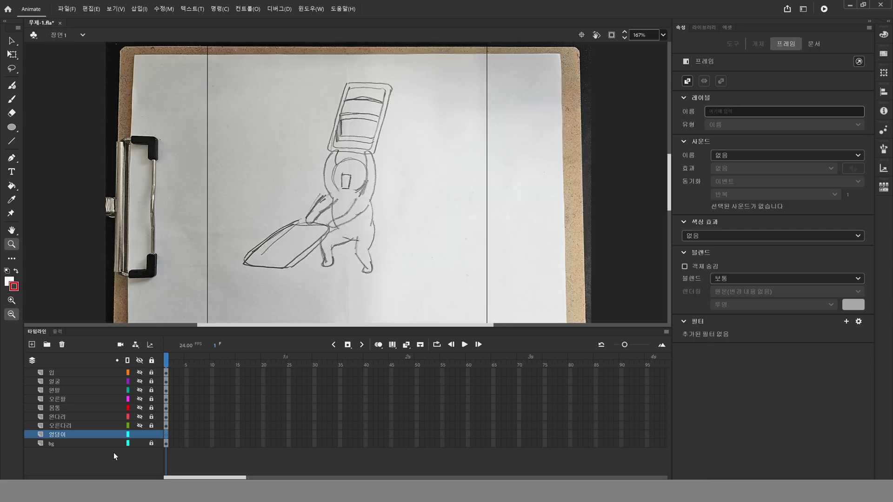
{"action": "key", "text": "ctrl+s"}
{"action": "left_click_drag", "start_coordinate": [300, 183], "coordinate": [432, 271]}
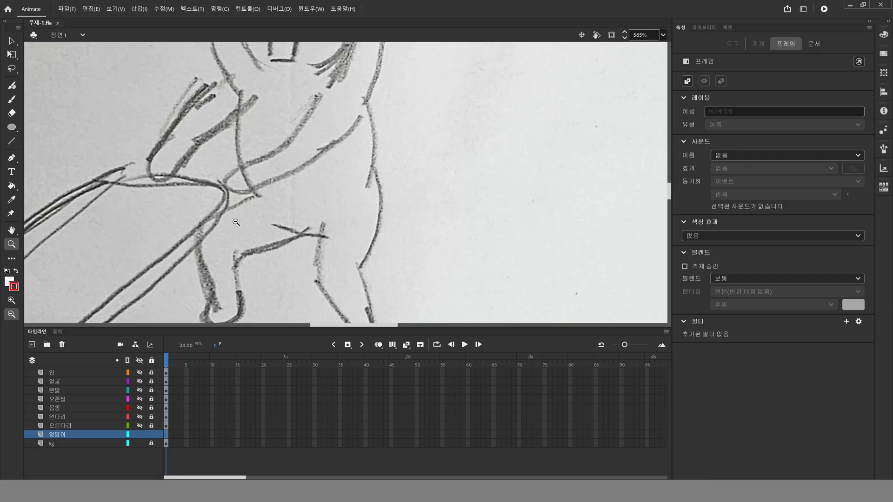
{"action": "left_click", "coordinate": [140, 425]}
{"action": "left_click", "coordinate": [140, 417]}
Draw a closed curved hip outline joining the tops of both legs with the Pen tool, using a black #000000 stroke
{"action": "left_click", "coordinate": [12, 157]}
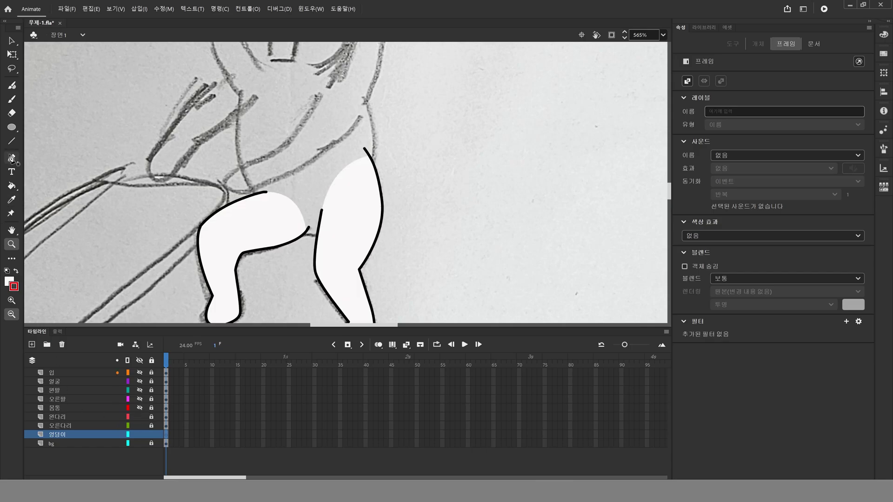
{"action": "left_click", "coordinate": [13, 286]}
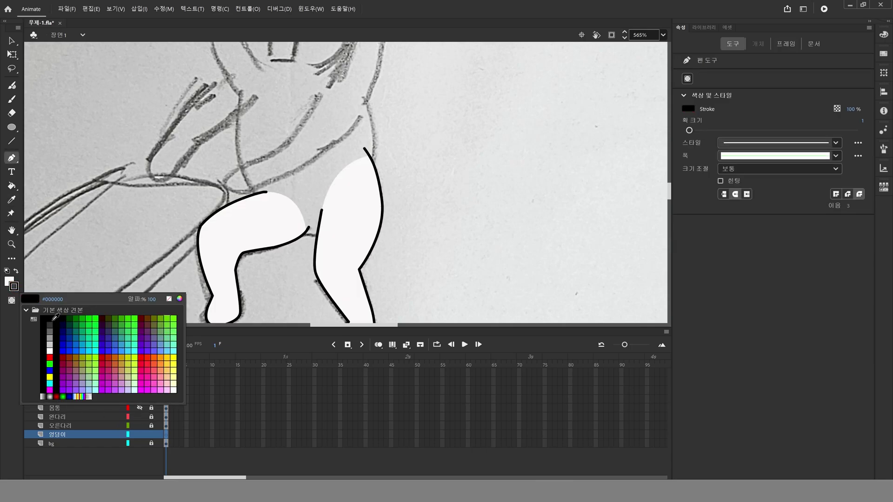
{"action": "left_click", "coordinate": [52, 314]}
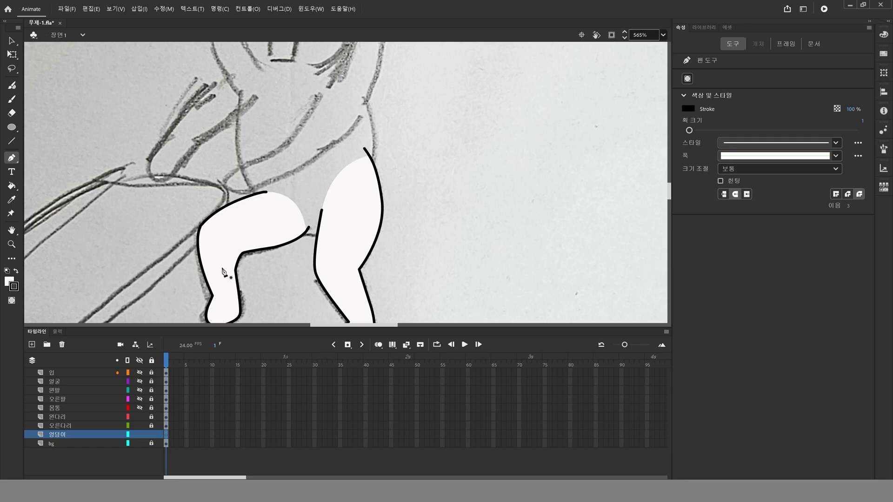
{"action": "left_click", "coordinate": [254, 182]}
{"action": "left_click_drag", "start_coordinate": [309, 236], "coordinate": [356, 238]}
{"action": "left_click_drag", "start_coordinate": [359, 209], "coordinate": [339, 125]}
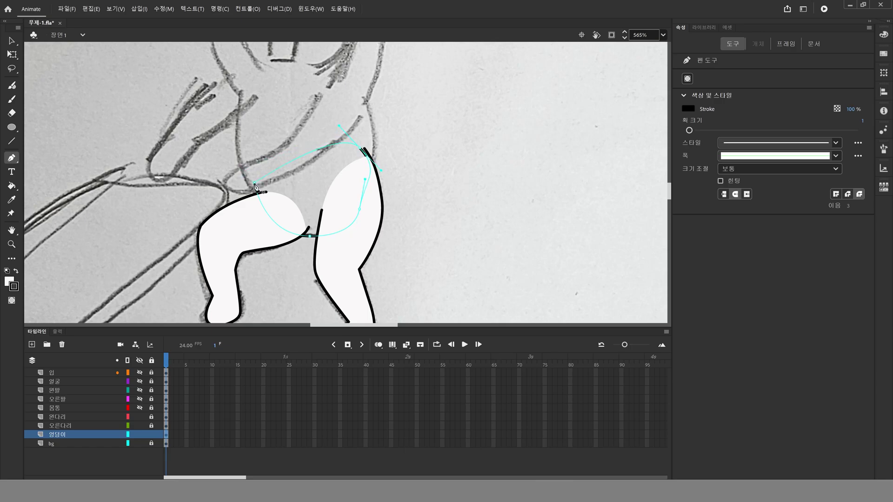
{"action": "left_click_drag", "start_coordinate": [256, 186], "coordinate": [246, 212]}
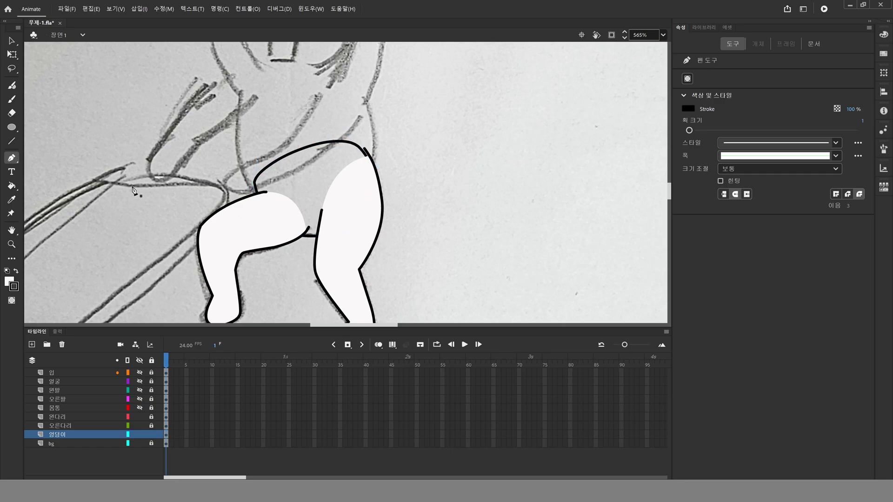
Fill the hip outline with white and convert the whole shape into a graphic symbol named 엉덩이
{"action": "left_click", "coordinate": [11, 186]}
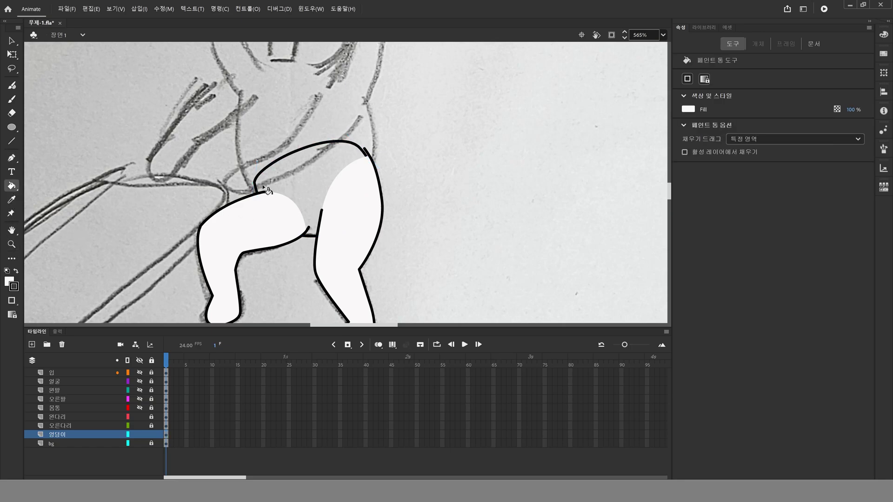
{"action": "left_click", "coordinate": [290, 173]}
{"action": "key", "text": "v"}
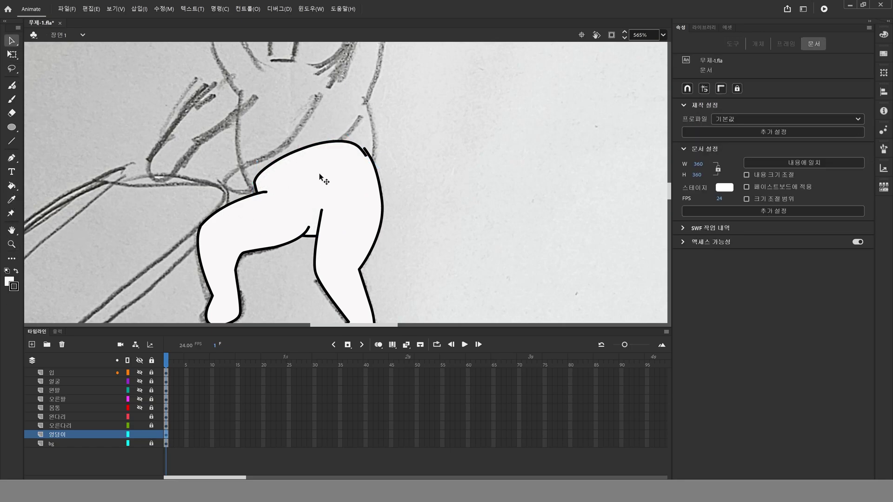
{"action": "left_click", "coordinate": [321, 178]}
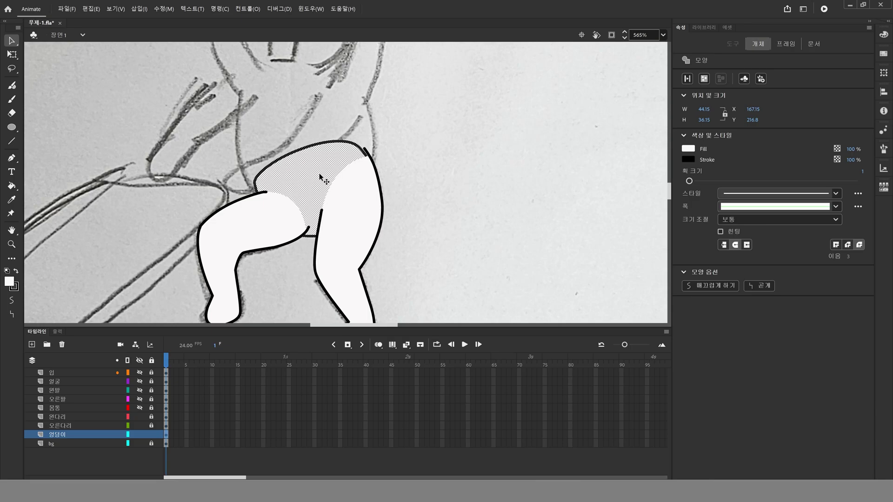
{"action": "key", "text": "F8"}
{"action": "type", "text": "엉덩이"}
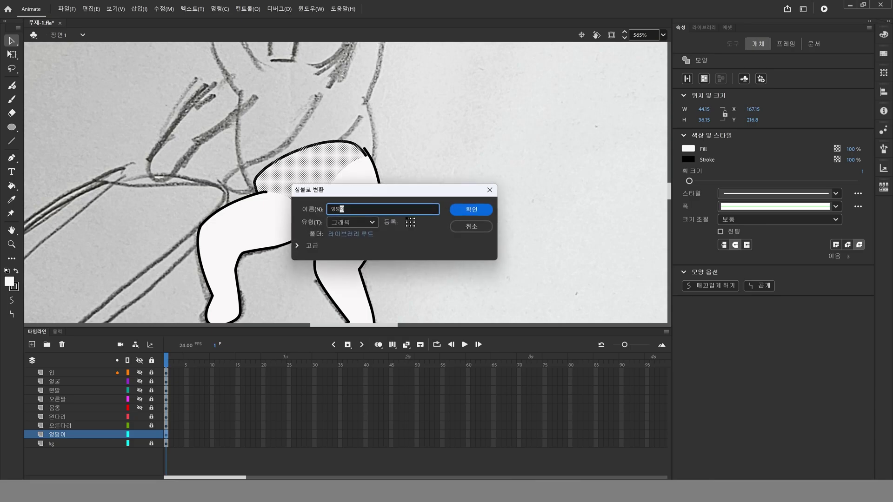
{"action": "key", "text": "Return"}
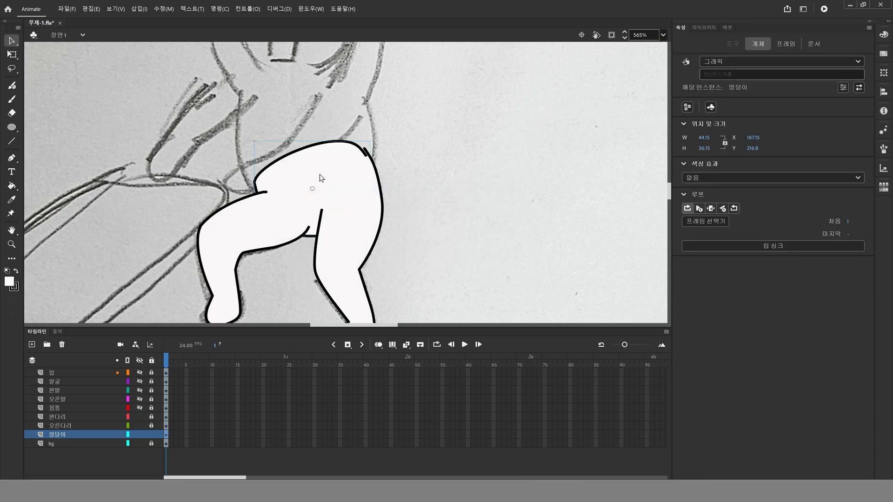
Show all layers, lock the 엉덩이 layer, and check the whole traced character on the stage
{"action": "left_click", "coordinate": [140, 361]}
{"action": "left_click", "coordinate": [140, 360]}
{"action": "left_click", "coordinate": [151, 435]}
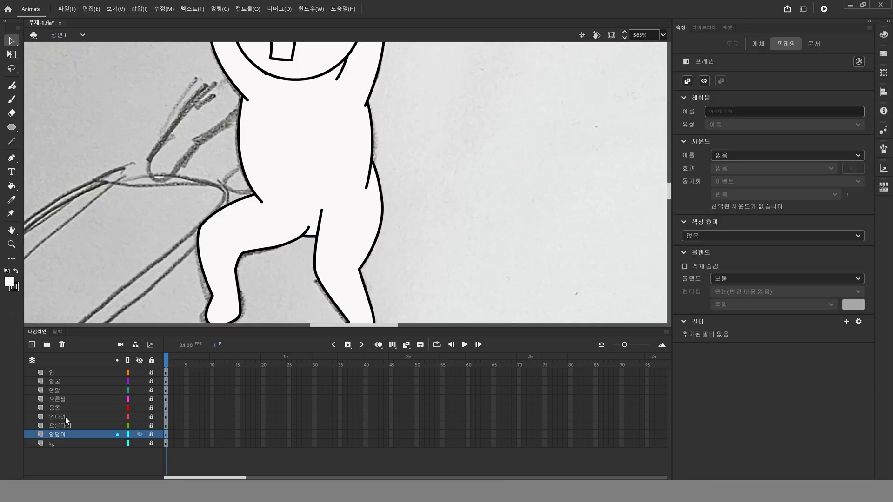
{"action": "double_click", "coordinate": [12, 244]}
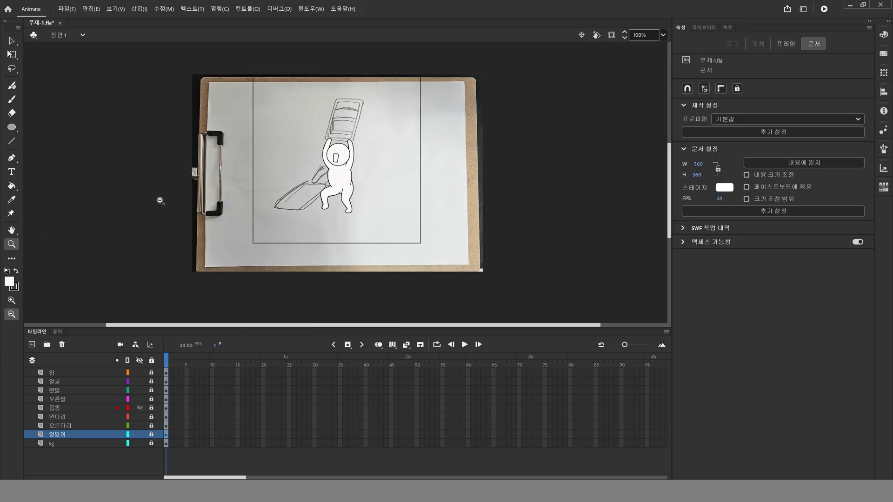
{"action": "left_click_drag", "start_coordinate": [250, 90], "coordinate": [395, 237]}
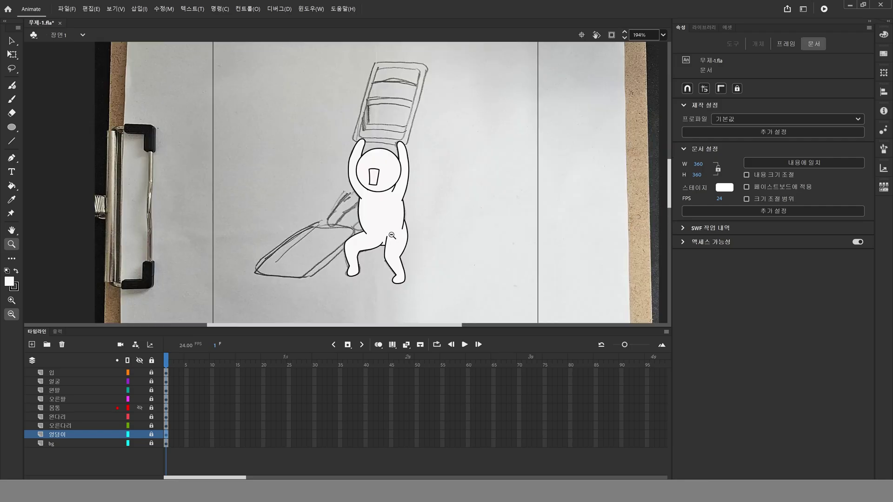
{"action": "left_click_drag", "start_coordinate": [433, 259], "coordinate": [418, 258]}
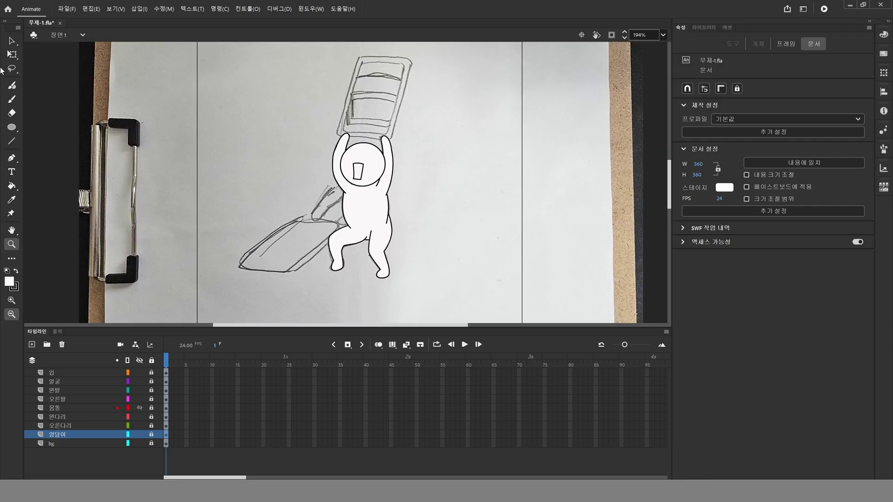
{"action": "left_click", "coordinate": [11, 41]}
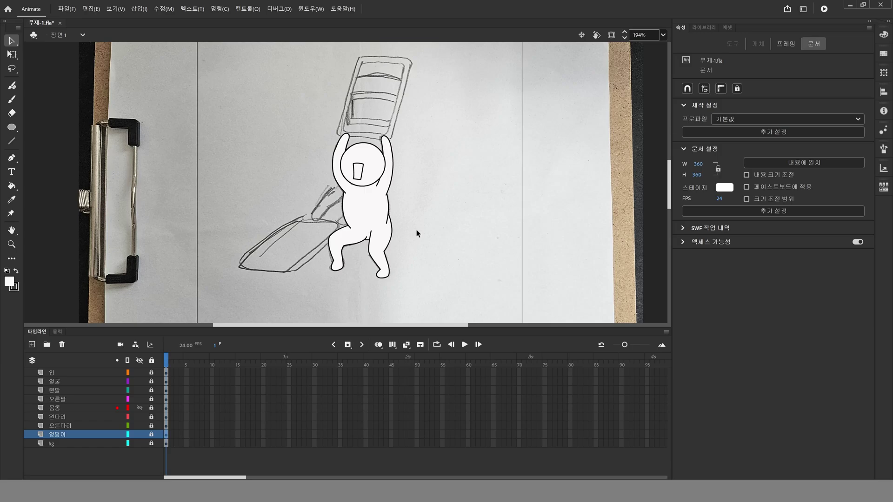
Move the 몸통 layer below 오른다리, directly above the 엉덩이 layer
{"action": "left_click", "coordinate": [75, 408]}
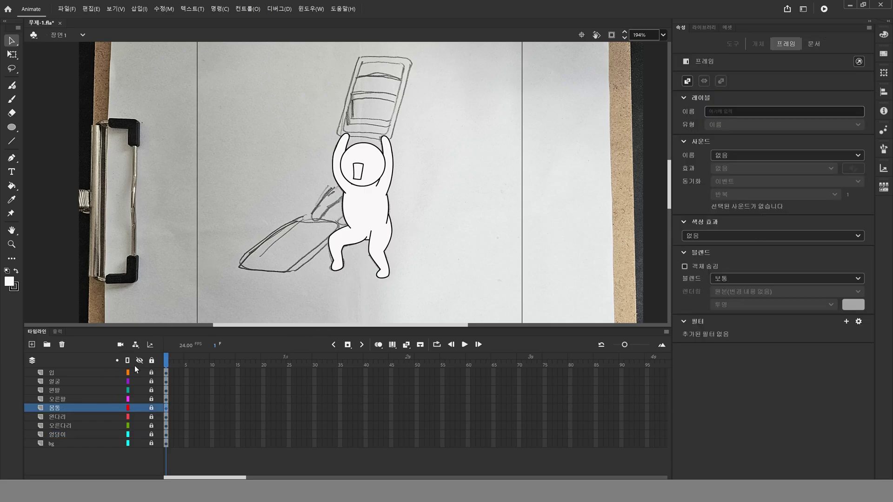
{"action": "left_click_drag", "start_coordinate": [65, 407], "coordinate": [65, 431]}
{"action": "left_click", "coordinate": [219, 253]}
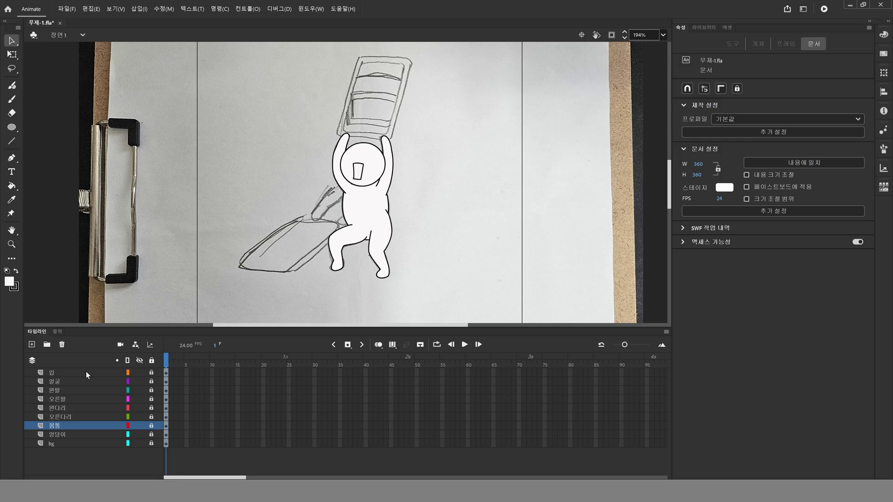
Try the 몸통 layer between 왼다리 and 오른다리, and undo that reordering
{"action": "left_click_drag", "start_coordinate": [61, 425], "coordinate": [64, 414]}
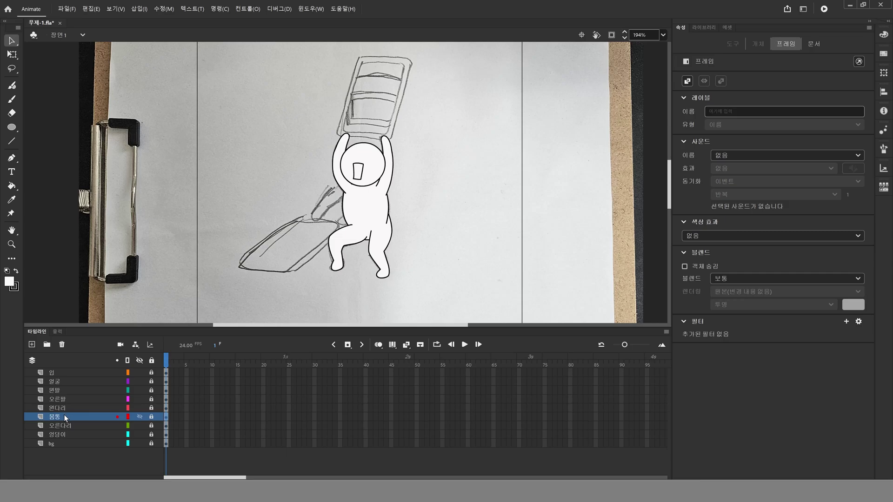
{"action": "key", "text": "ctrl+z"}
{"action": "left_click", "coordinate": [454, 270]}
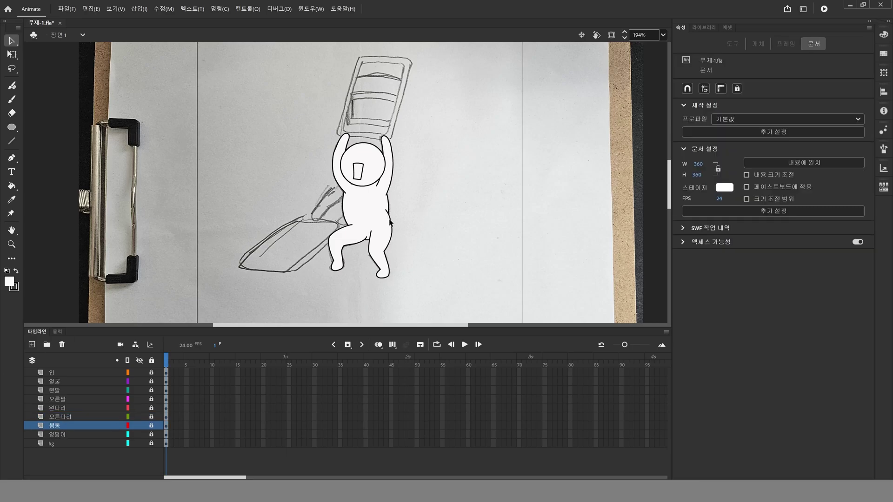
Compare the traced character with the bare pencil sketch by toggling layer visibility, and save the file with all layers shown
{"action": "left_click", "coordinate": [11, 41]}
{"action": "left_click", "coordinate": [139, 360]}
{"action": "left_click", "coordinate": [139, 361]}
{"action": "left_click", "coordinate": [140, 360]}
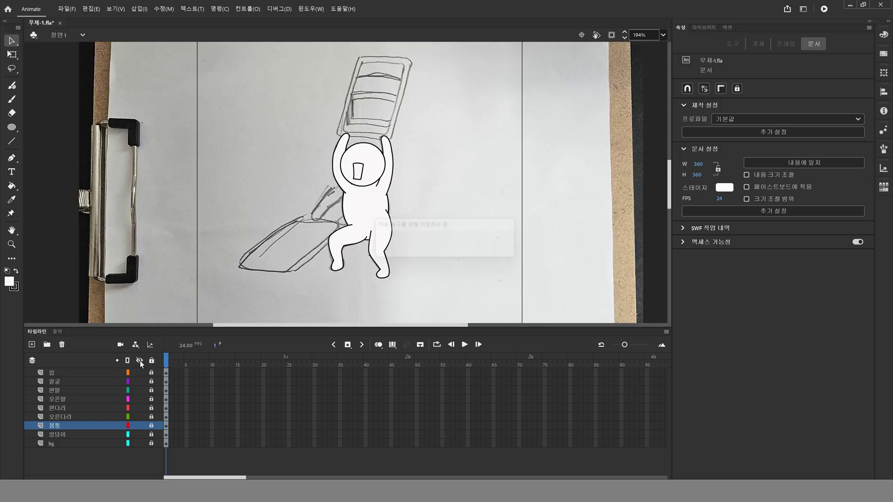
{"action": "left_click", "coordinate": [140, 360]}
{"action": "left_click", "coordinate": [140, 444]}
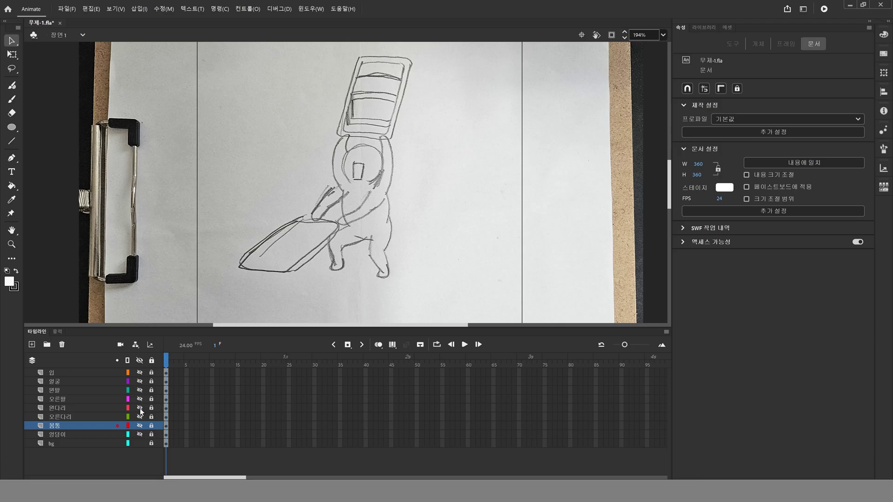
{"action": "left_click", "coordinate": [139, 443]}
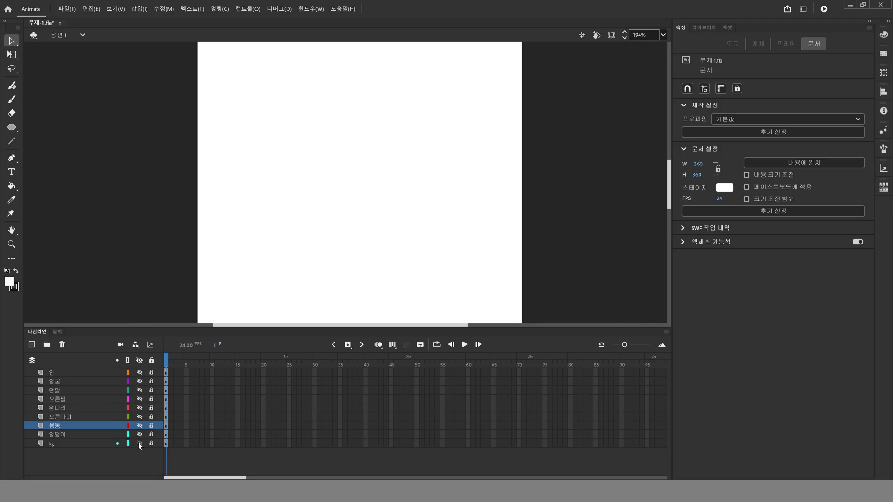
{"action": "left_click", "coordinate": [140, 361]}
{"action": "left_click", "coordinate": [140, 360]}
{"action": "left_click", "coordinate": [140, 361]}
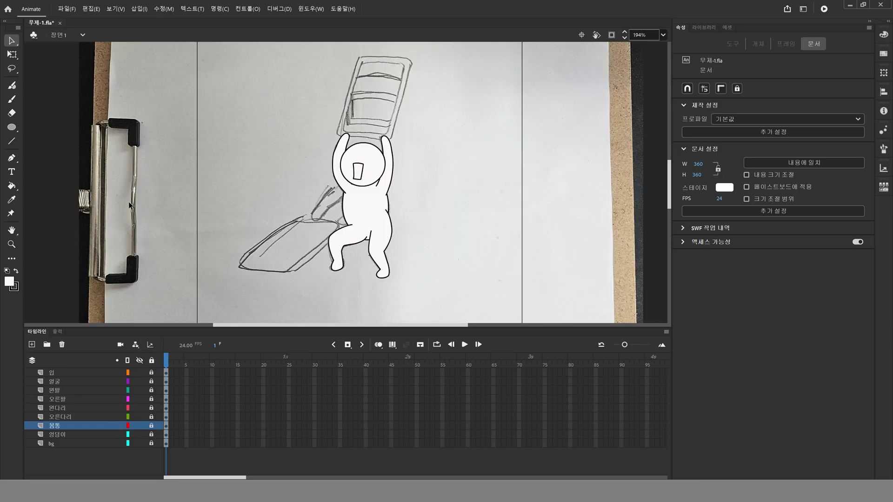
{"action": "key", "text": "ctrl+s"}
Hide every layer except bg and add a layer named 의자 at the top of the layer stack
{"action": "left_click_drag", "start_coordinate": [138, 409], "coordinate": [140, 373]}
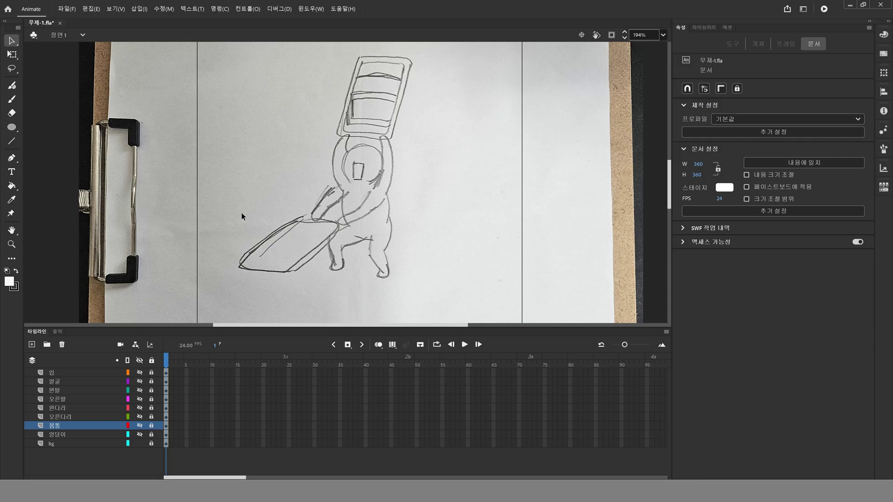
{"action": "left_click", "coordinate": [77, 371]}
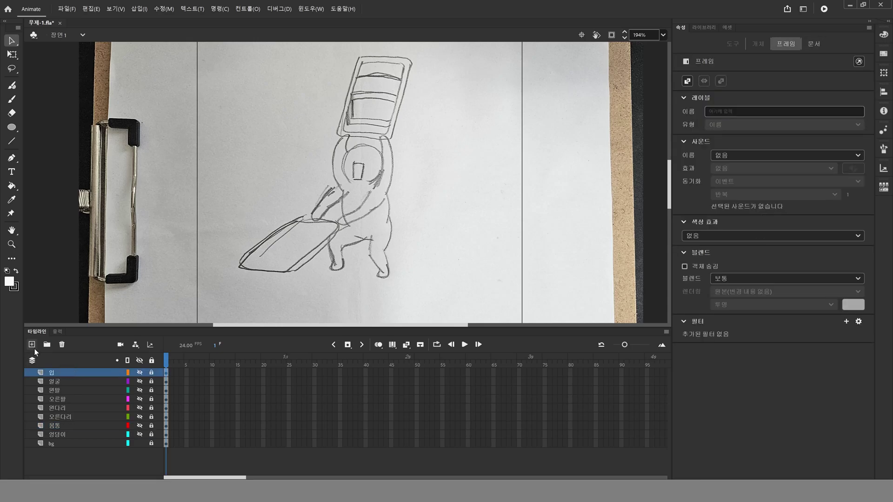
{"action": "left_click", "coordinate": [31, 344]}
{"action": "double_click", "coordinate": [77, 372]}
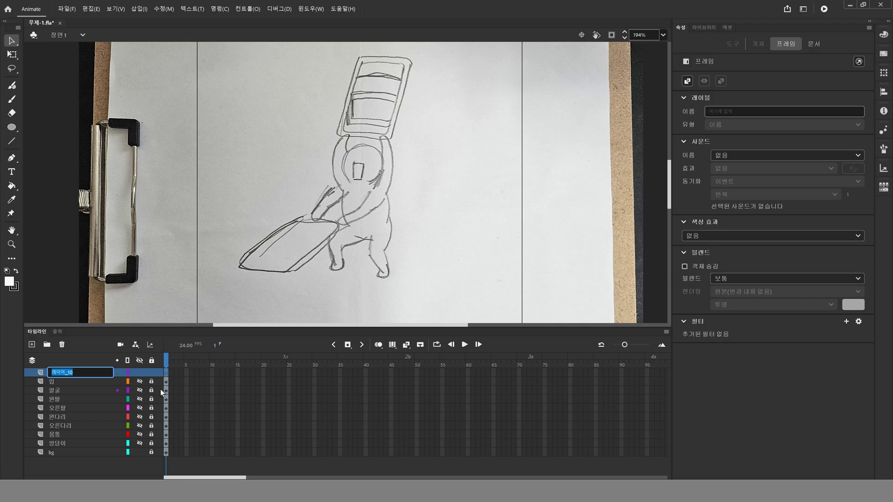
{"action": "type", "text": "의자"}
{"action": "key", "text": "Return"}
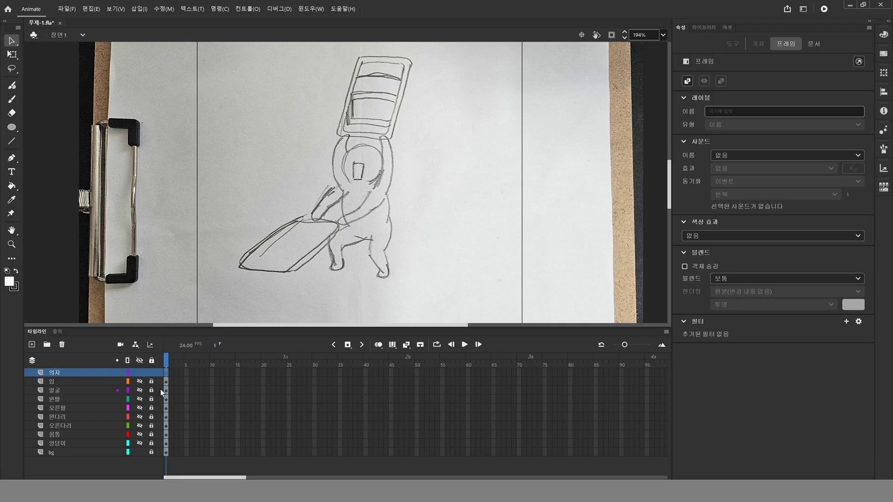
Save the file and trace the raised chair's outer frame as a closed Pen tool outline on the 의자 layer
{"action": "key", "text": "ctrl+s"}
{"action": "left_click", "coordinate": [11, 158]}
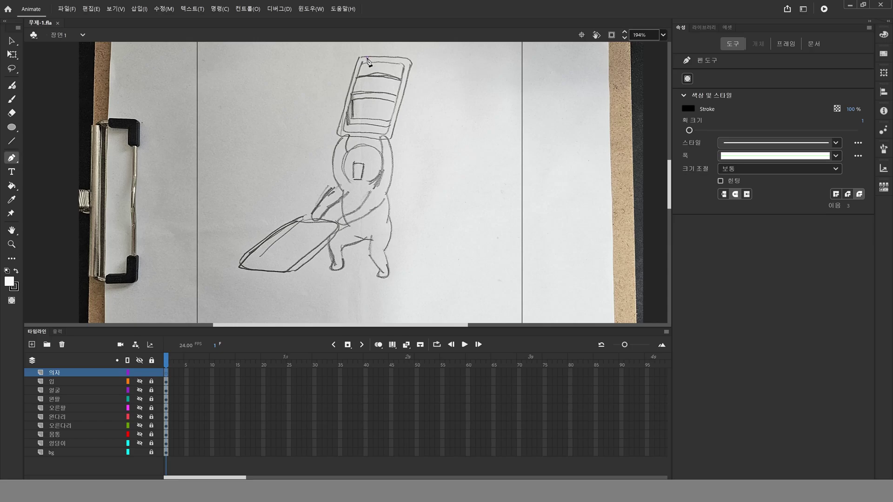
{"action": "left_click_drag", "start_coordinate": [359, 55], "coordinate": [368, 57]}
{"action": "left_click", "coordinate": [355, 70]}
{"action": "left_click", "coordinate": [342, 123]}
{"action": "left_click", "coordinate": [338, 138]}
{"action": "left_click_drag", "start_coordinate": [352, 137], "coordinate": [355, 139]}
{"action": "left_click_drag", "start_coordinate": [380, 137], "coordinate": [390, 143]}
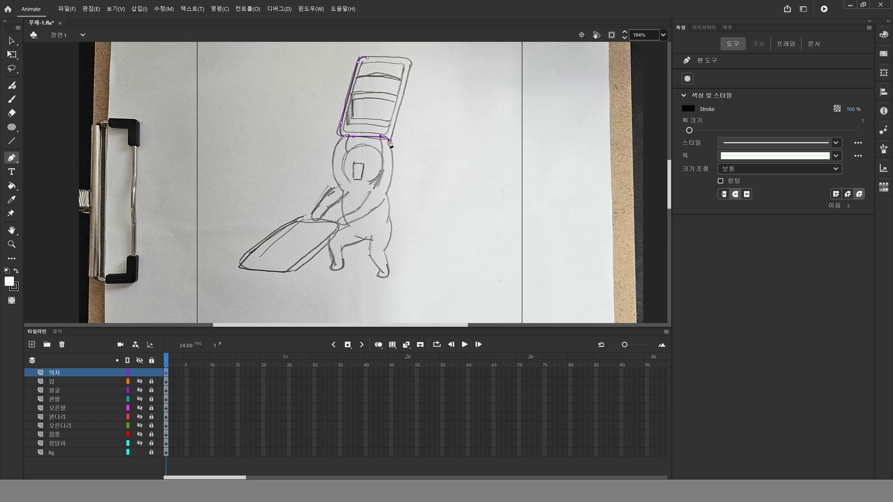
{"action": "left_click", "coordinate": [394, 125]}
{"action": "left_click", "coordinate": [399, 102]}
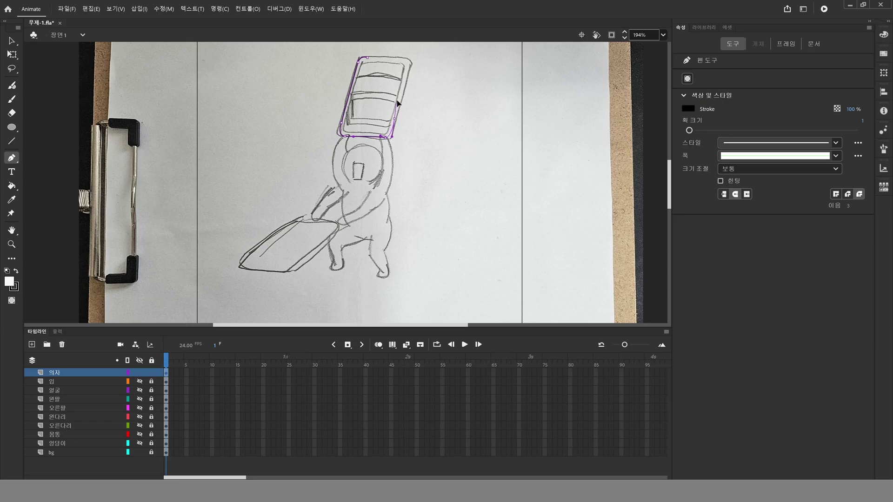
{"action": "left_click", "coordinate": [406, 69]}
{"action": "left_click", "coordinate": [400, 59]}
{"action": "left_click_drag", "start_coordinate": [394, 59], "coordinate": [371, 59]}
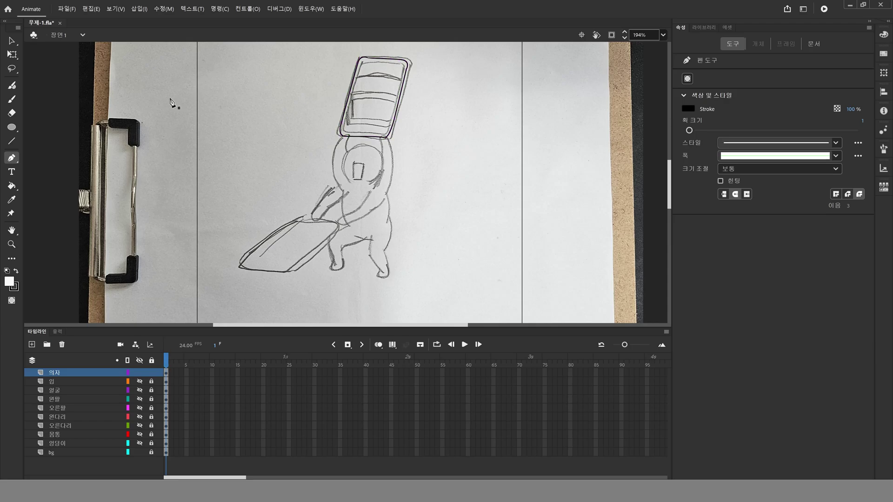
Try moving the chair outline away to the right of the sketch, and undo the move
{"action": "key", "text": "v"}
{"action": "left_click", "coordinate": [389, 137]}
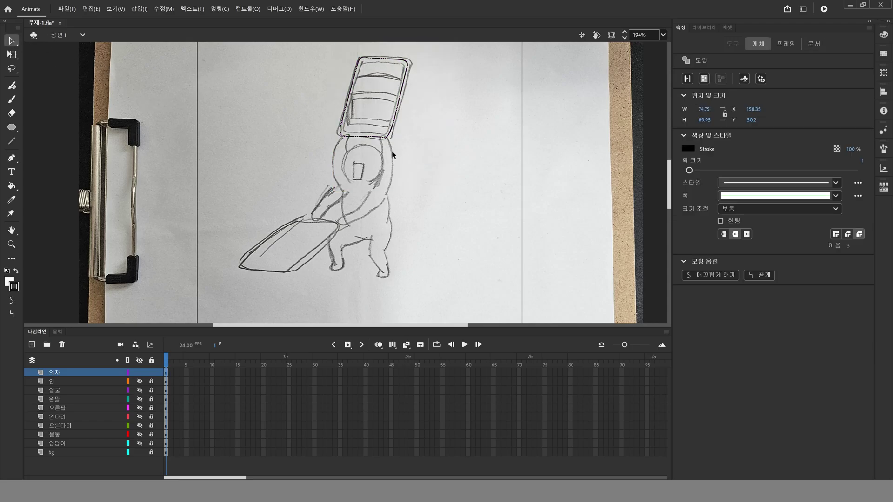
{"action": "left_click_drag", "start_coordinate": [378, 140], "coordinate": [468, 155]}
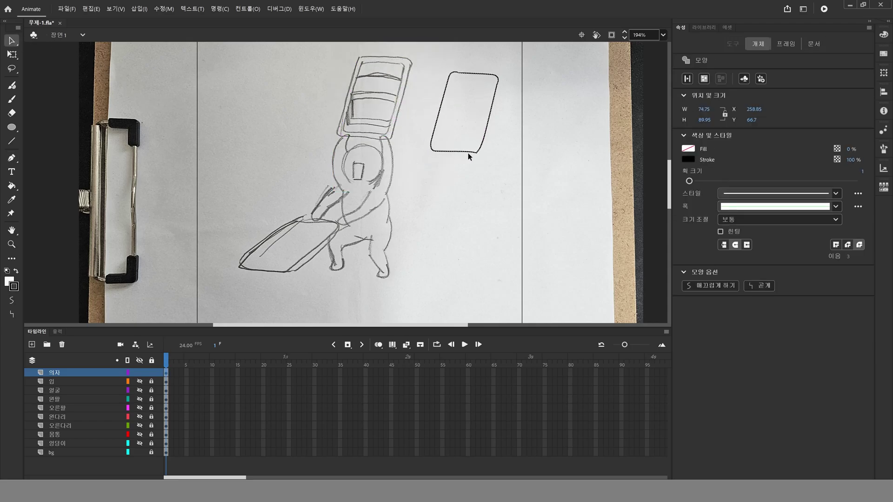
{"action": "key", "text": "ctrl+z"}
Set the chair outline's stroke size to 6 and convert it to a graphic symbol named 의자
{"action": "left_click_drag", "start_coordinate": [689, 170], "coordinate": [694, 170]}
{"action": "left_click", "coordinate": [408, 159]}
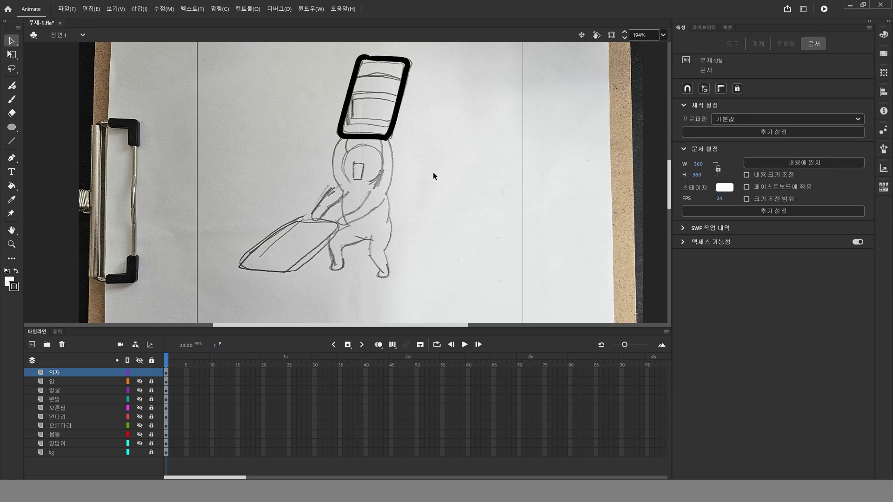
{"action": "left_click_drag", "start_coordinate": [444, 175], "coordinate": [289, 10]}
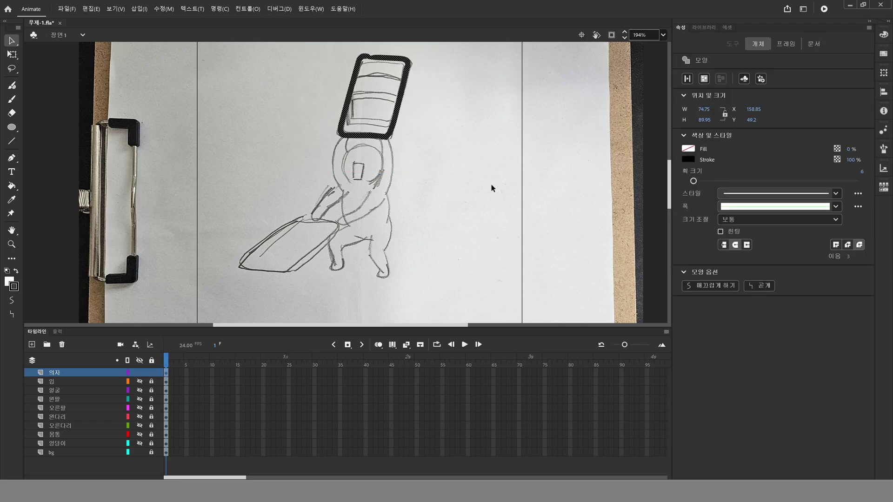
{"action": "key", "text": "F8"}
{"action": "type", "text": "읮"}
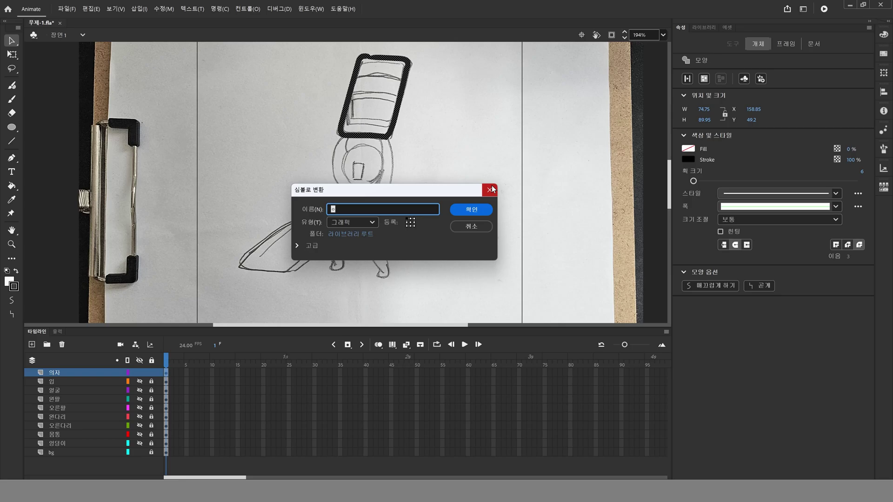
{"action": "type", "text": "ㅏ"}
{"action": "key", "text": "Return"}
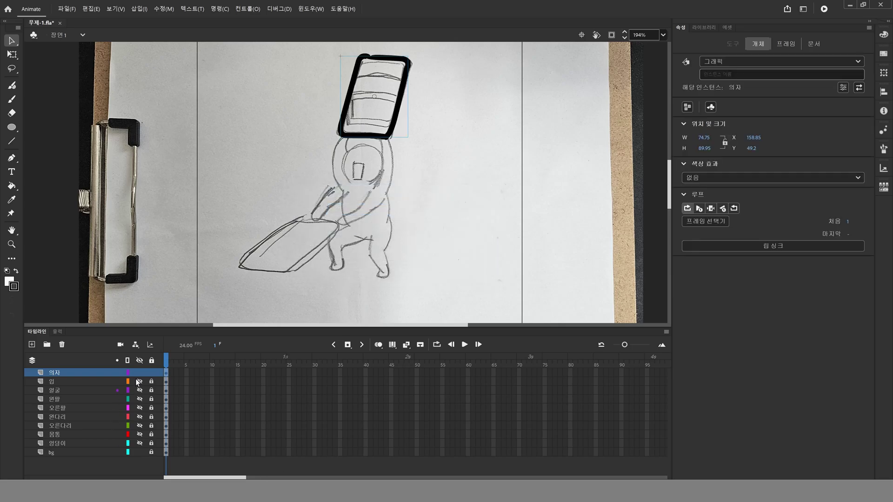
Unlock every layer except bg and hide all layers but bg
{"action": "left_click", "coordinate": [139, 361]}
{"action": "left_click", "coordinate": [141, 360]}
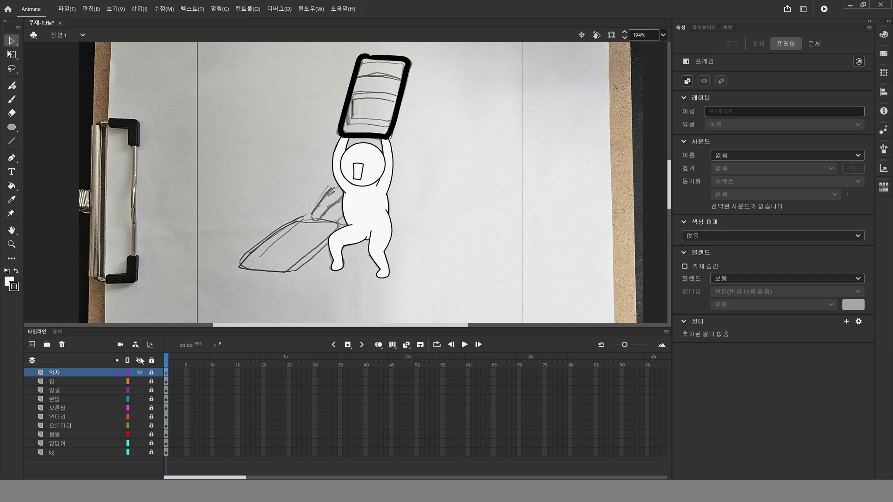
{"action": "left_click", "coordinate": [139, 361]}
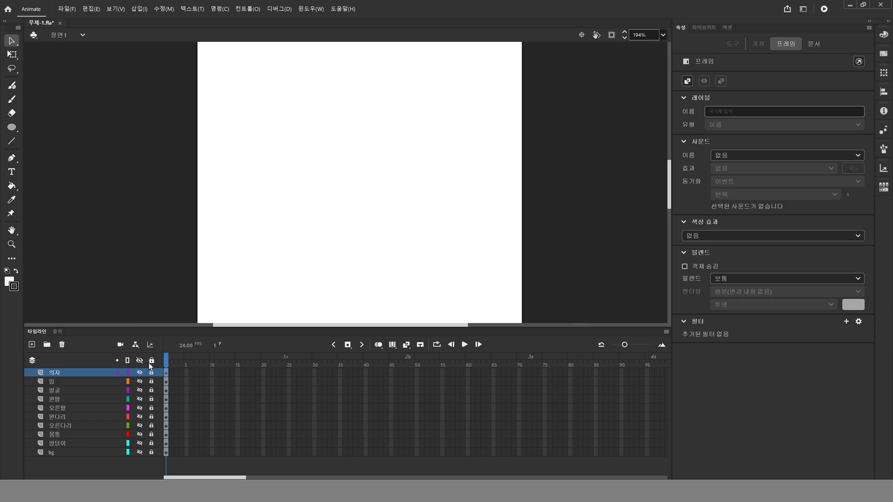
{"action": "left_click", "coordinate": [152, 360]}
{"action": "left_click", "coordinate": [139, 360]}
{"action": "left_click", "coordinate": [151, 452]}
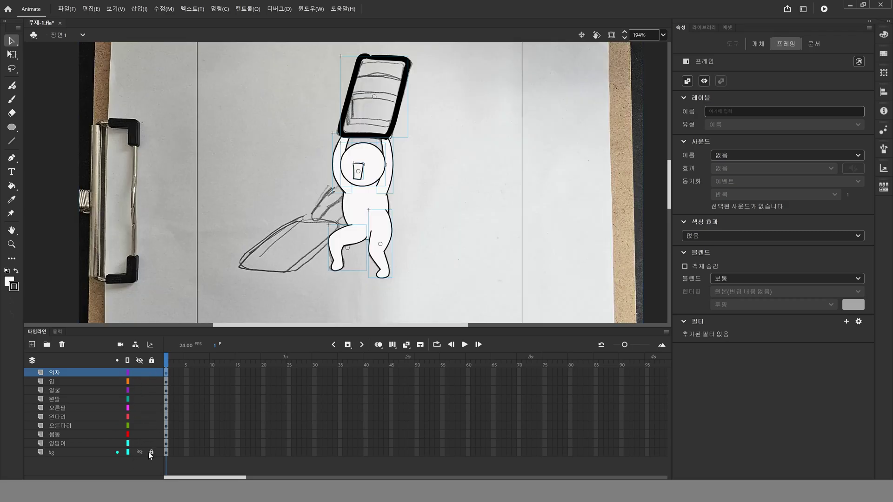
{"action": "left_click", "coordinate": [140, 452], "text": "alt"}
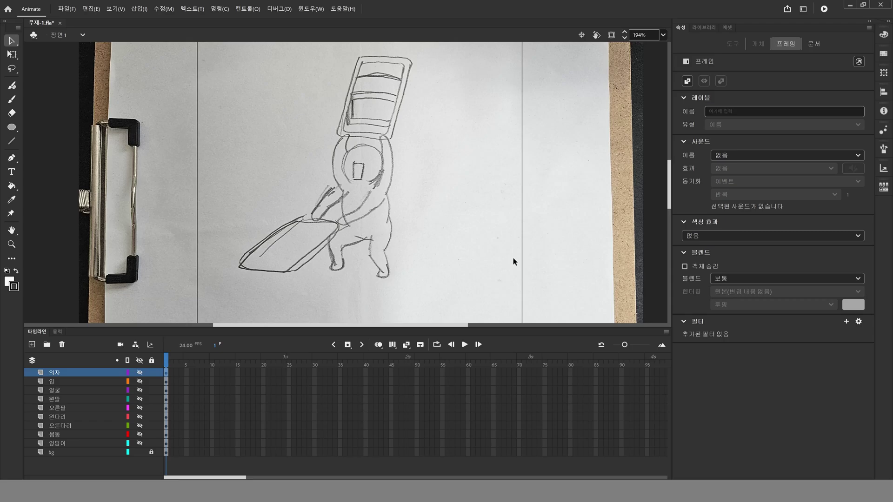
{"action": "left_click", "coordinate": [12, 244]}
{"action": "left_click", "coordinate": [390, 208]}
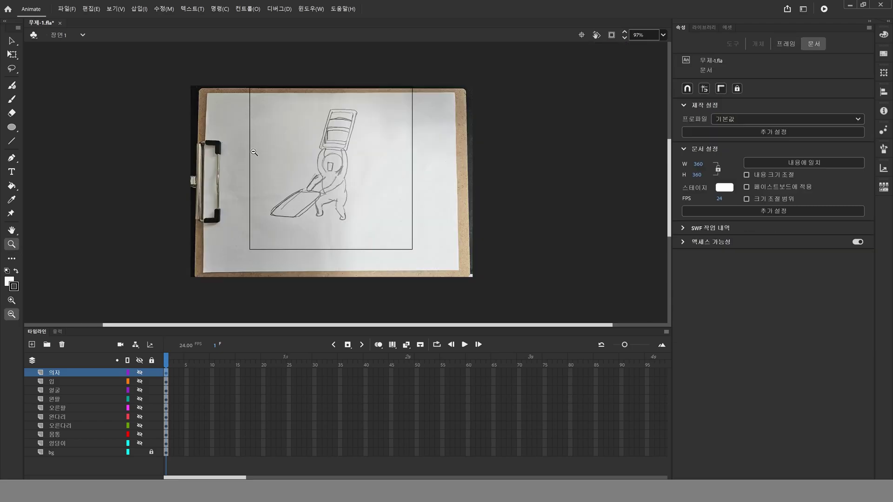
{"action": "left_click_drag", "start_coordinate": [256, 102], "coordinate": [392, 232]}
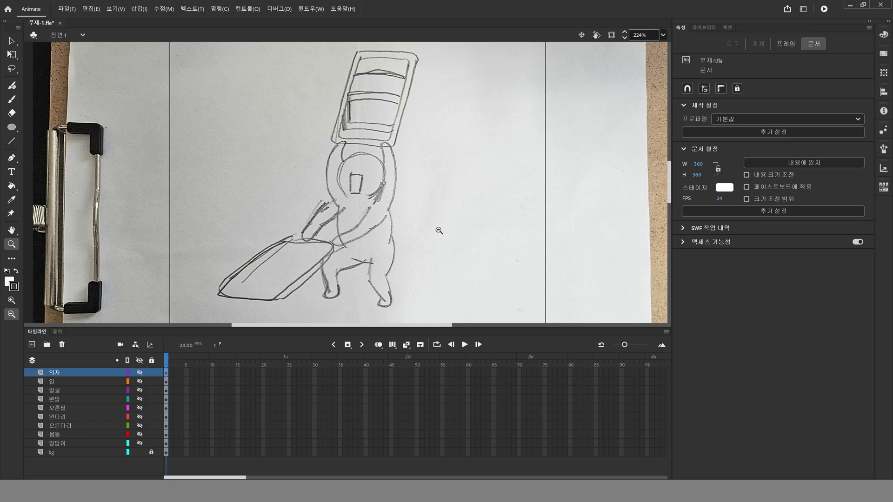
{"action": "left_click", "coordinate": [428, 200]}
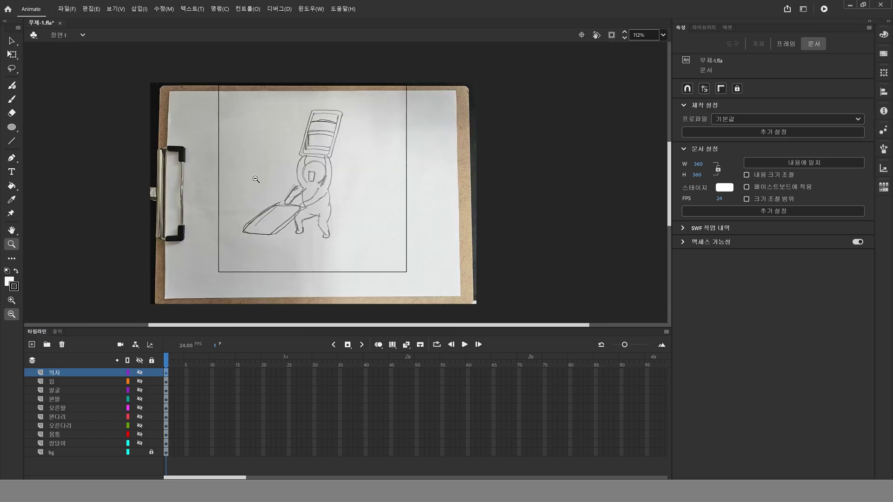
{"action": "left_click_drag", "start_coordinate": [219, 85], "coordinate": [425, 280]}
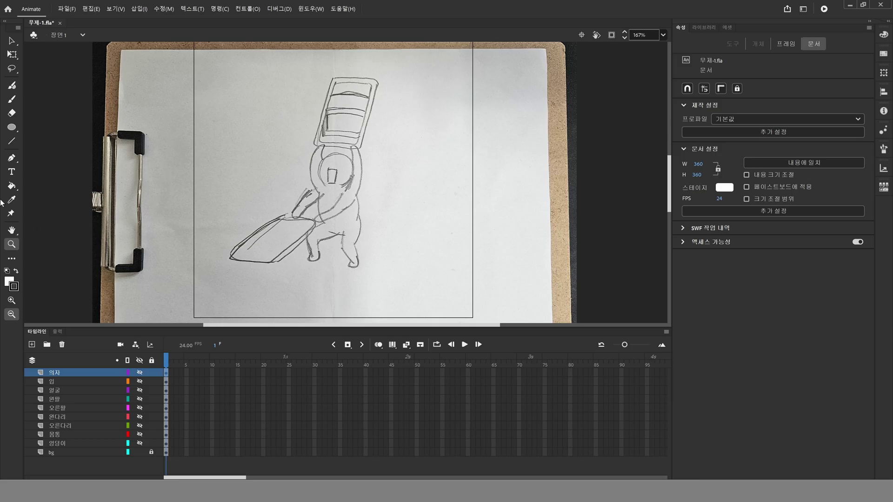
Add a layer named 오른손2 at the top of the layer stack and make the timeline area taller
{"action": "left_click", "coordinate": [12, 41]}
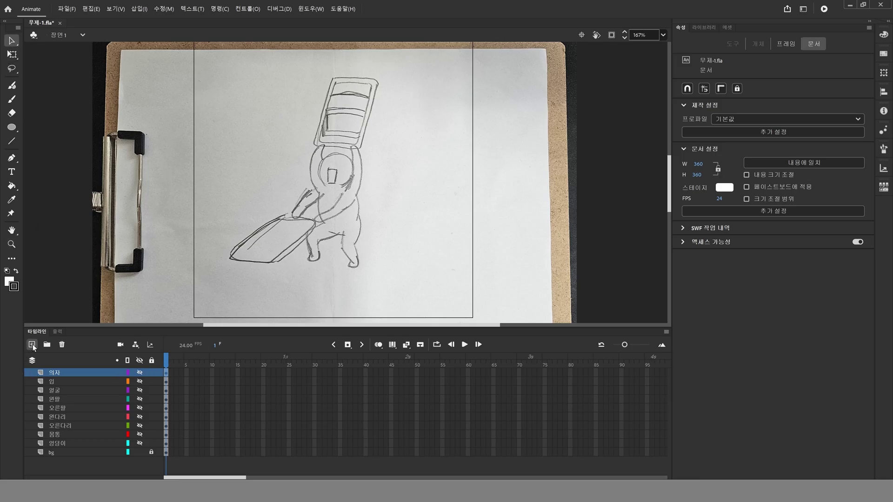
{"action": "left_click", "coordinate": [32, 345]}
{"action": "left_click_drag", "start_coordinate": [113, 329], "coordinate": [113, 308]}
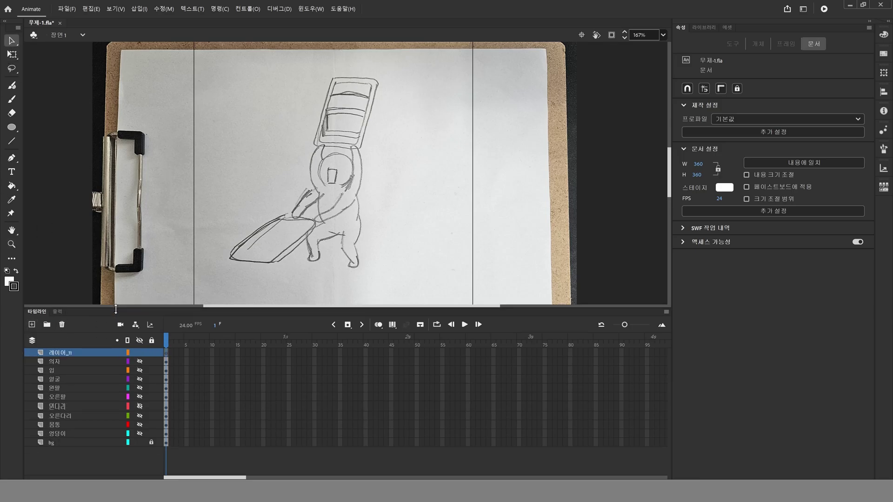
{"action": "double_click", "coordinate": [11, 231]}
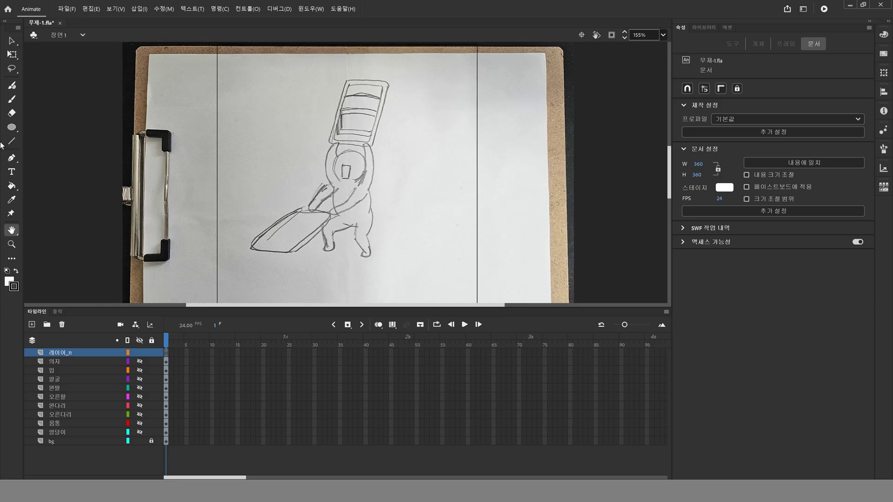
{"action": "left_click", "coordinate": [12, 40]}
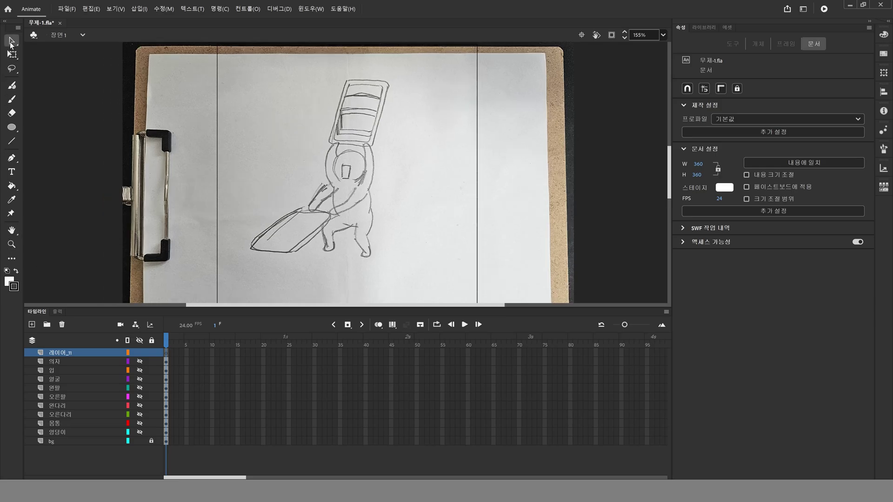
{"action": "double_click", "coordinate": [88, 352]}
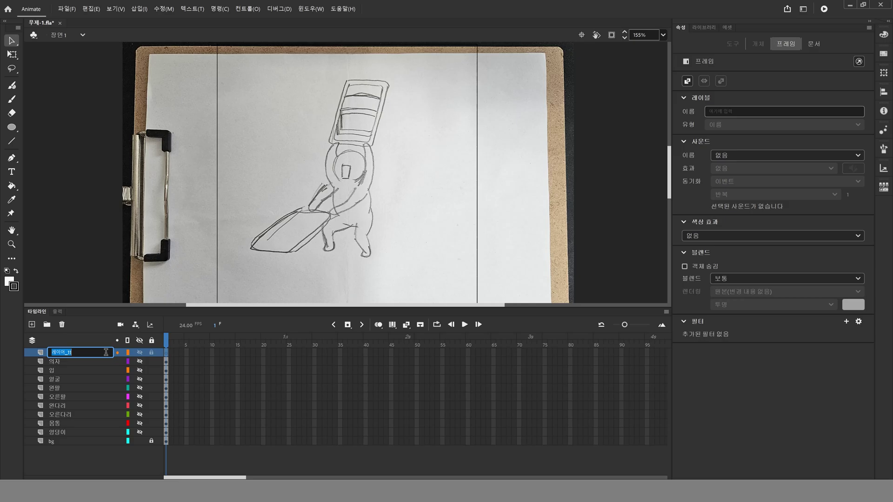
{"action": "type", "text": "오른손2"}
{"action": "key", "text": "Return"}
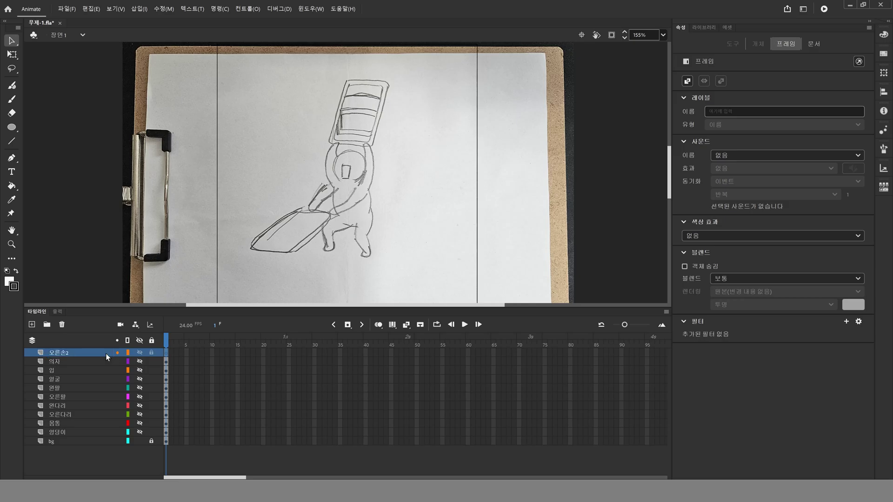
Trace the lowered arm across the torso with the Pen tool, leaving the outline open at the shoulder
{"action": "left_click", "coordinate": [13, 244]}
{"action": "left_click_drag", "start_coordinate": [292, 167], "coordinate": [404, 236]}
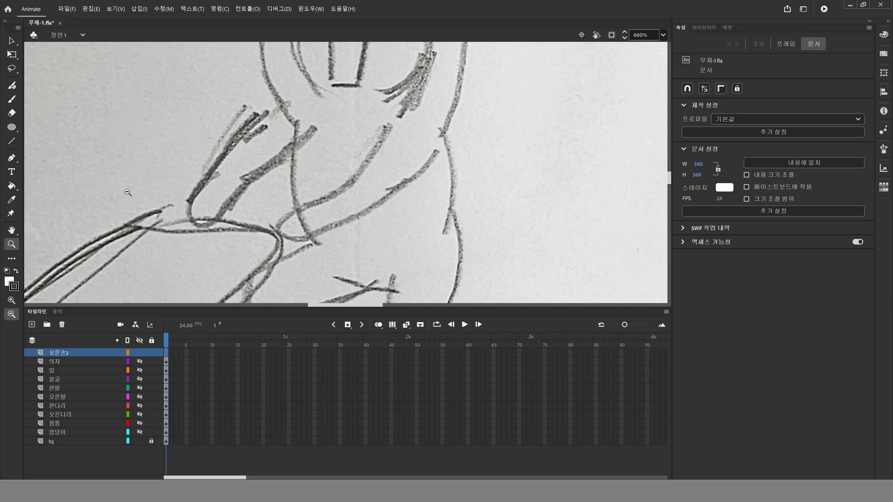
{"action": "left_click", "coordinate": [12, 158]}
{"action": "left_click", "coordinate": [386, 125]}
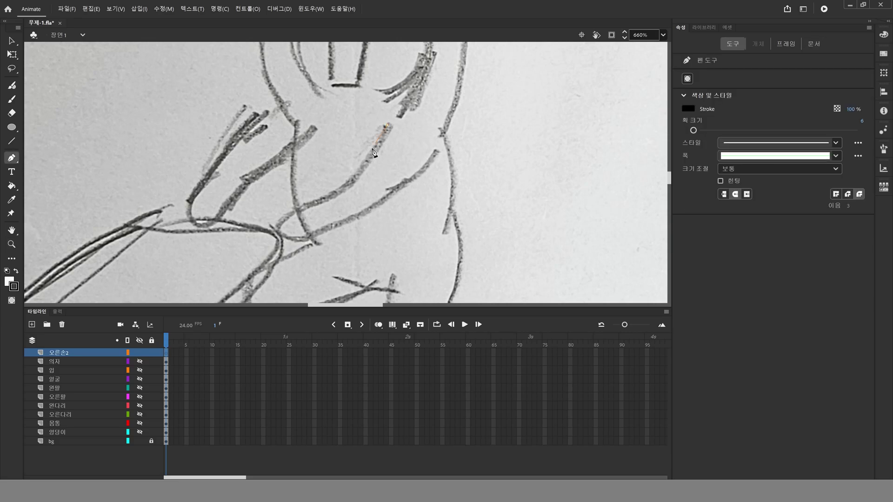
{"action": "mouse_move", "coordinate": [357, 174]}
{"action": "left_mouse_down"}
{"action": "mouse_move", "coordinate": [281, 219]}
{"action": "mouse_move", "coordinate": [325, 241]}
{"action": "mouse_move", "coordinate": [336, 231]}
{"action": "left_mouse_up"}
{"action": "left_click", "coordinate": [400, 188]}
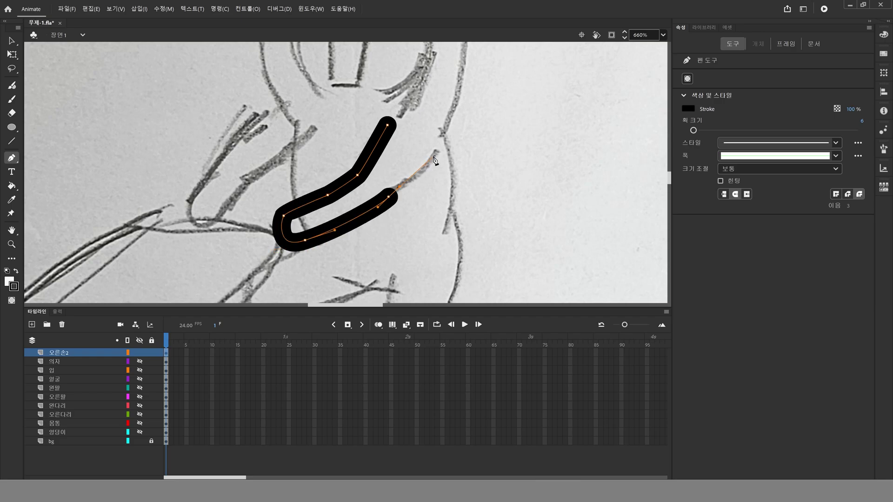
{"action": "left_click", "coordinate": [437, 149]}
{"action": "key", "text": "Escape"}
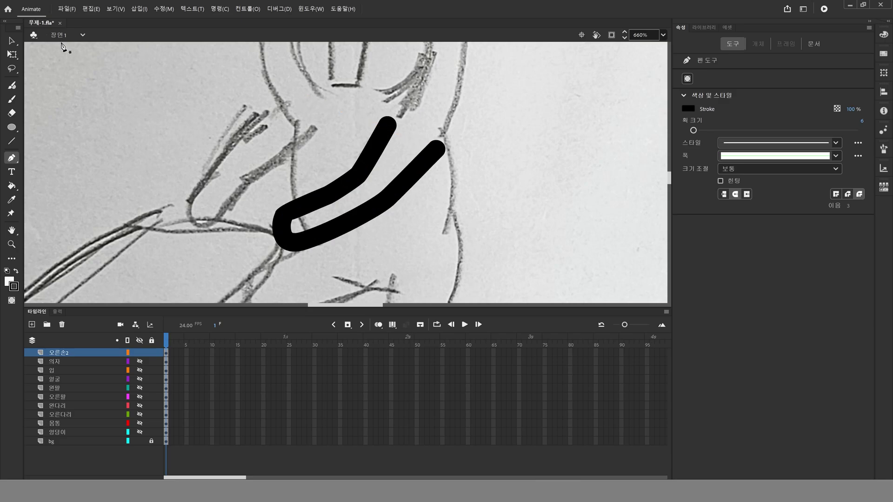
Set the stroke size of the lowered arm's outline to 1
{"action": "left_click", "coordinate": [12, 41]}
{"action": "left_click", "coordinate": [436, 156]}
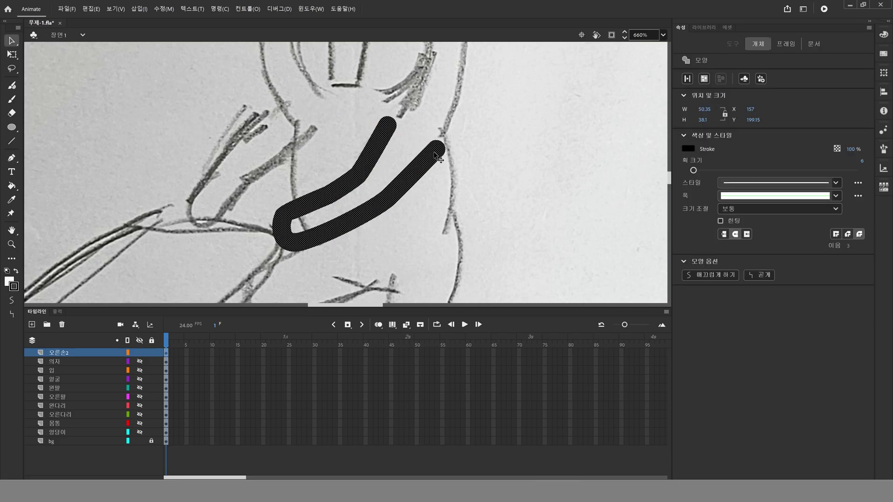
{"action": "left_click", "coordinate": [862, 161]}
{"action": "type", "text": "1"}
{"action": "key", "text": "Return"}
{"action": "left_click", "coordinate": [506, 181]}
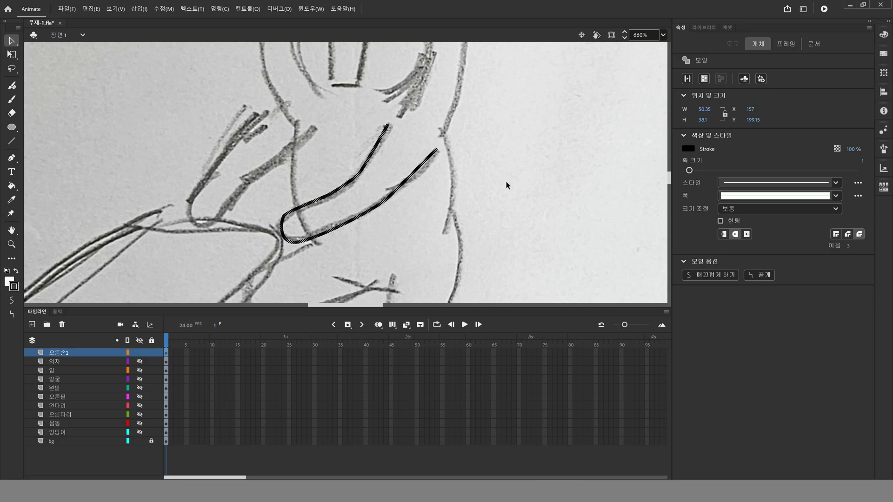
Close the arm's open shoulder end with a red guide line, bent into an outward curve
{"action": "double_click", "coordinate": [12, 230]}
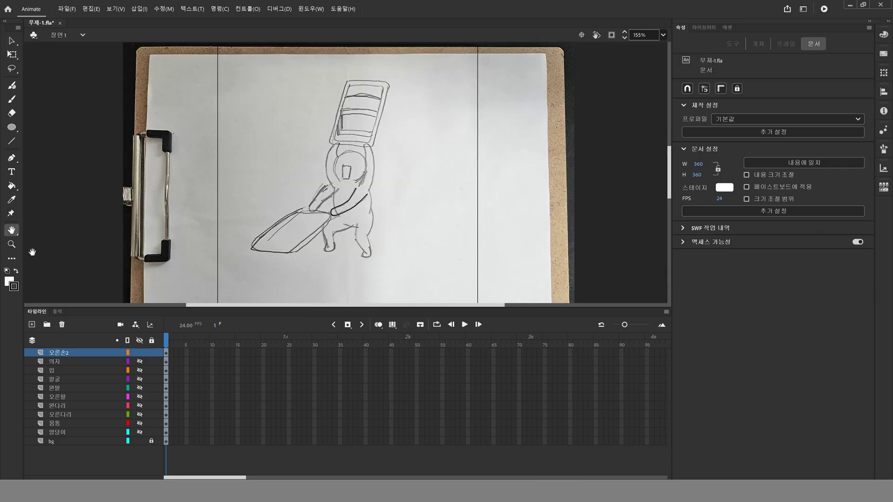
{"action": "left_click", "coordinate": [12, 244]}
{"action": "left_click_drag", "start_coordinate": [301, 149], "coordinate": [405, 251]}
{"action": "left_click", "coordinate": [11, 141]}
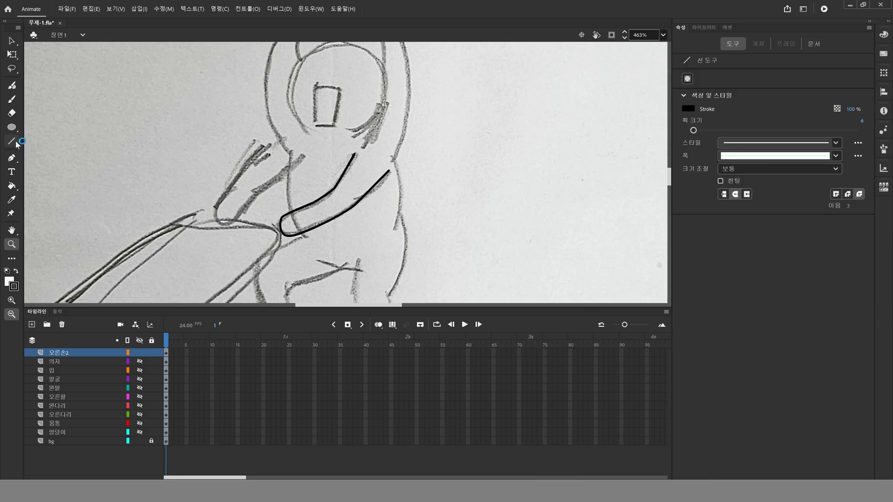
{"action": "left_click", "coordinate": [13, 286]}
{"action": "left_click", "coordinate": [50, 356]}
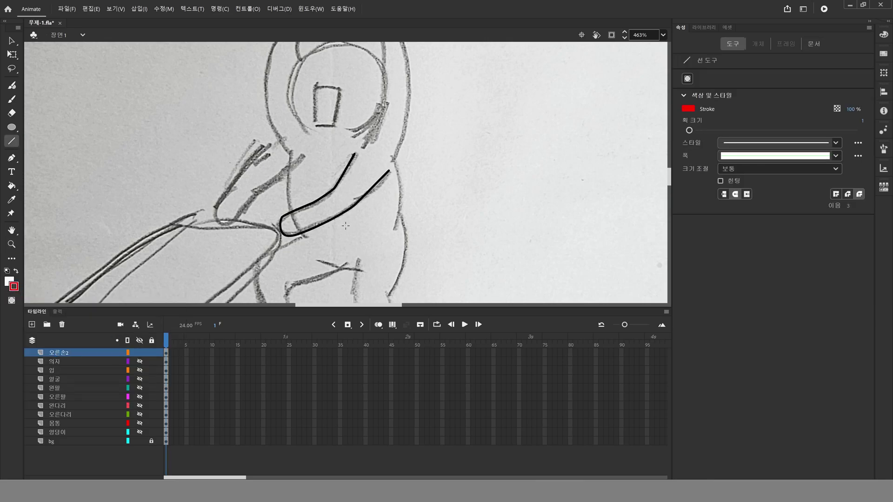
{"action": "left_click_drag", "start_coordinate": [347, 154], "coordinate": [374, 161]}
{"action": "left_click", "coordinate": [12, 41]}
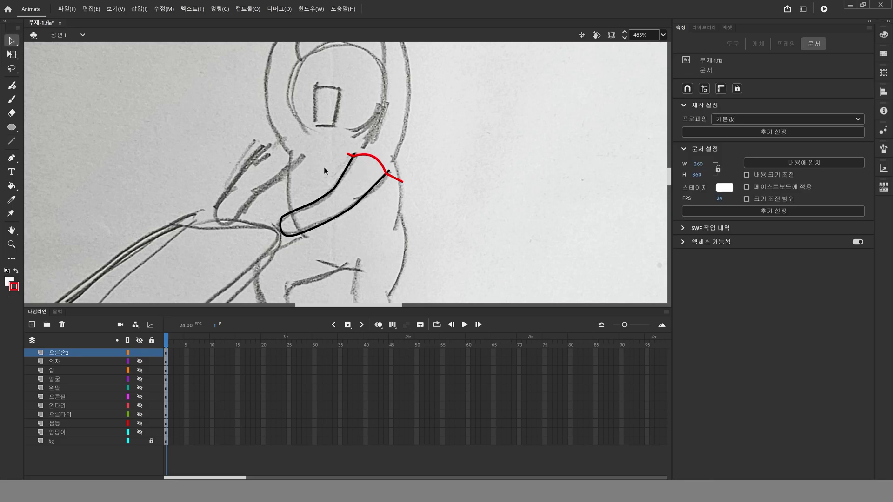
Fill the enclosed arm with white and delete the red guide line at the shoulder
{"action": "left_click", "coordinate": [14, 188]}
{"action": "left_click", "coordinate": [358, 199]}
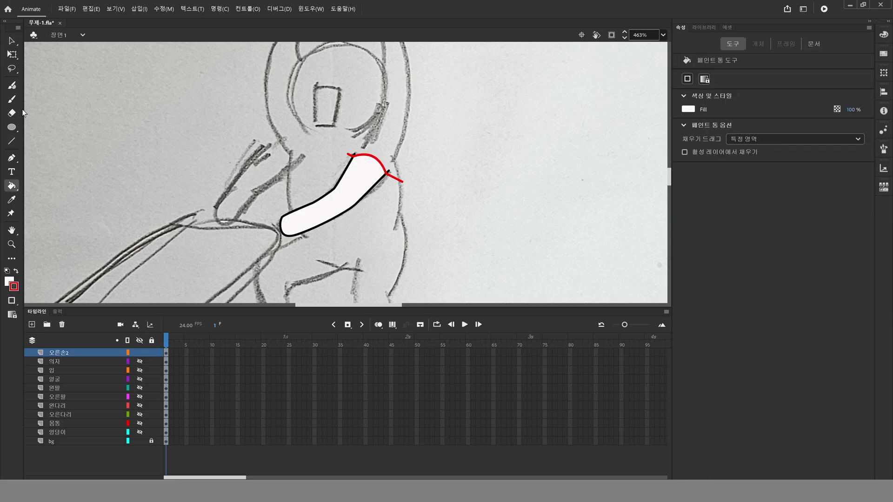
{"action": "left_click", "coordinate": [12, 40]}
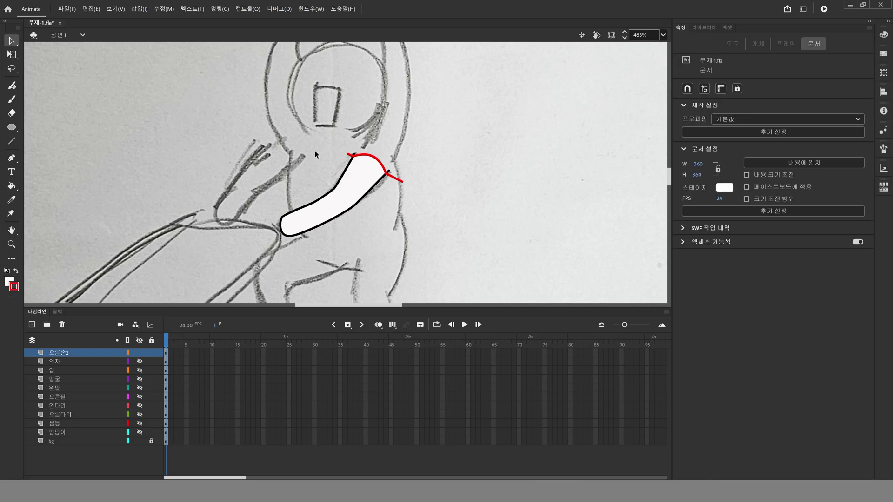
{"action": "left_click", "coordinate": [397, 180]}
{"action": "key", "text": "Delete"}
Select the arm's entire fill and outline, and start converting it to a graphic symbol
{"action": "left_click", "coordinate": [334, 205]}
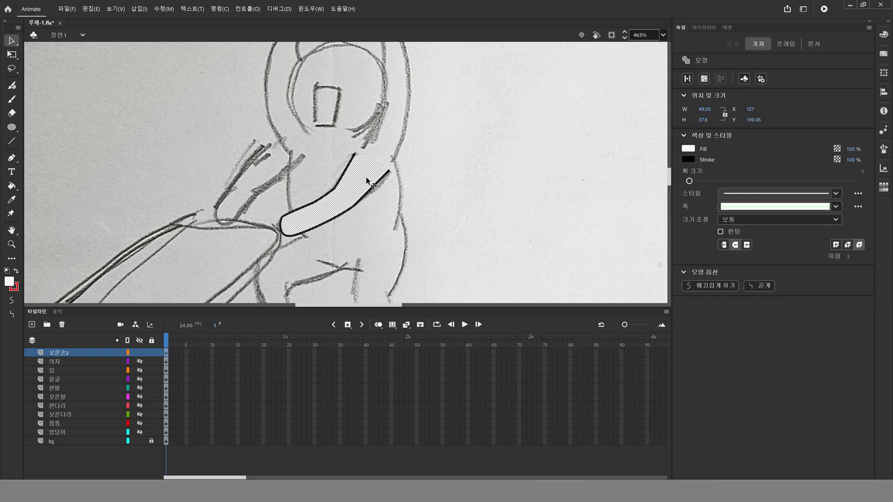
{"action": "left_click_drag", "start_coordinate": [204, 127], "coordinate": [459, 289]}
{"action": "key", "text": "F8"}
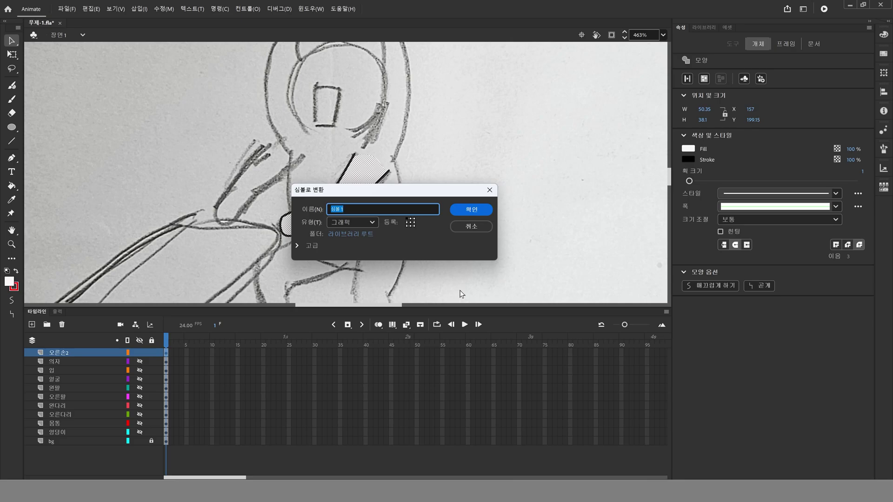
Convert the filled right arm into a graphic symbol named 오른손2
{"action": "type", "text": "ㅇ"}
{"action": "type", "text": "른손2"}
{"action": "key", "text": "Return"}
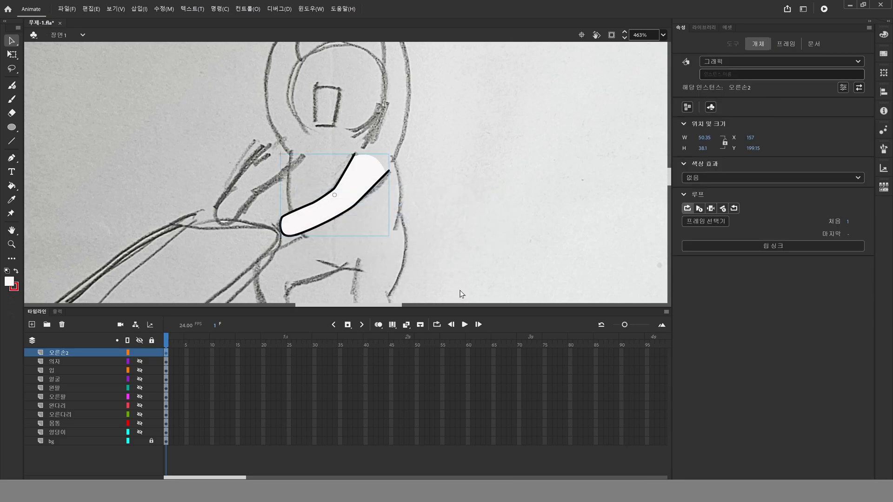
Add a new layer named 왼손2 above the 오른손2 layer and save the document
{"action": "double_click", "coordinate": [12, 231]}
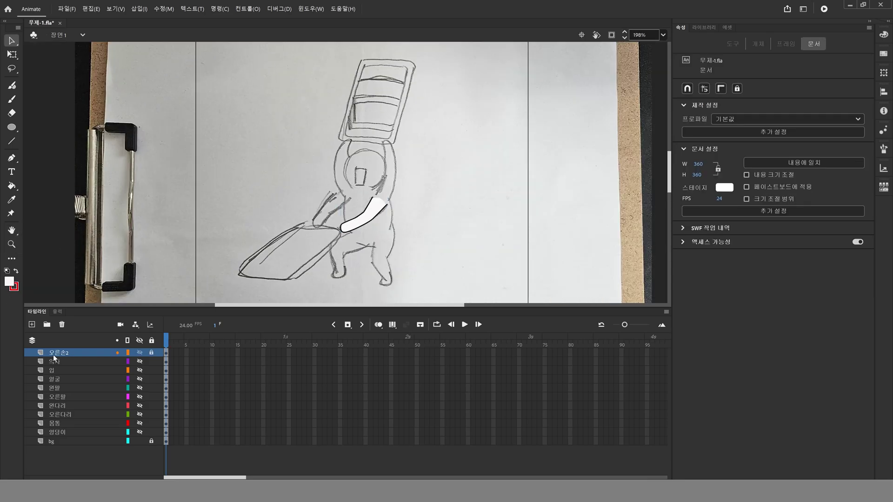
{"action": "left_click", "coordinate": [31, 324]}
{"action": "double_click", "coordinate": [82, 353]}
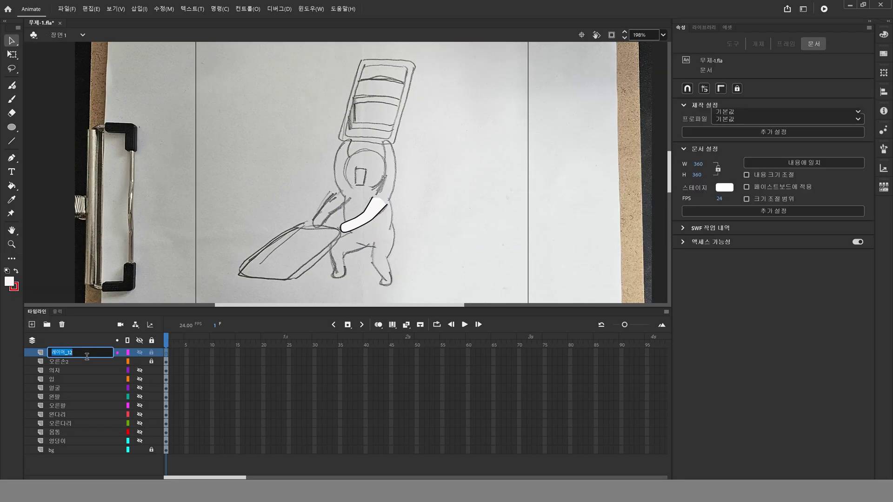
{"action": "type", "text": "원손2"}
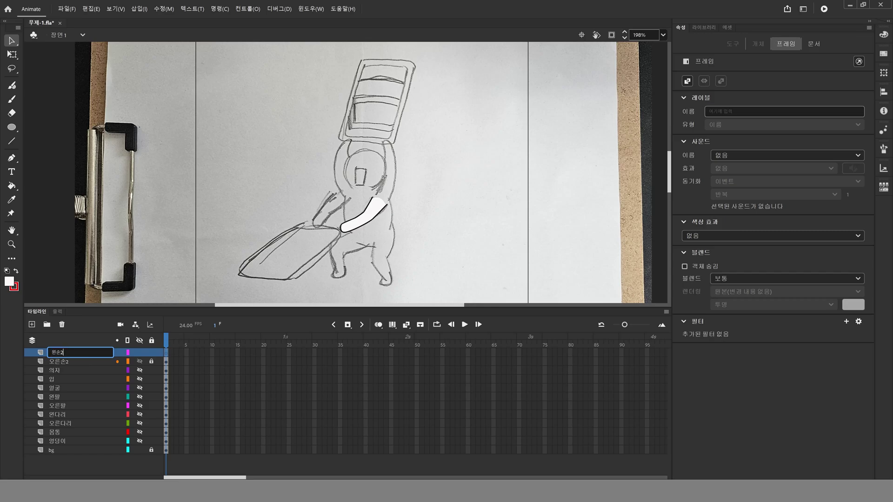
{"action": "key", "text": "Return"}
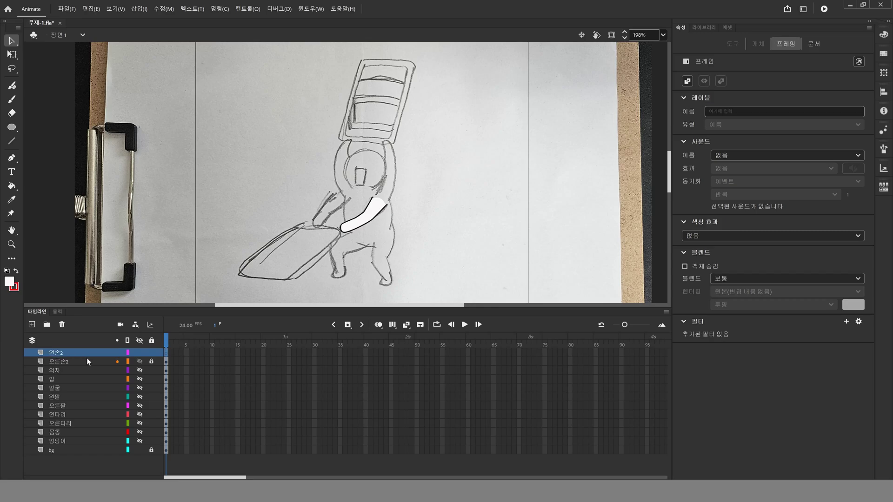
{"action": "key", "text": "ctrl+s"}
Rename the 오른손2 layer as 오른팔2 and the 왼손2 layer as 왼팔2
{"action": "double_click", "coordinate": [63, 362]}
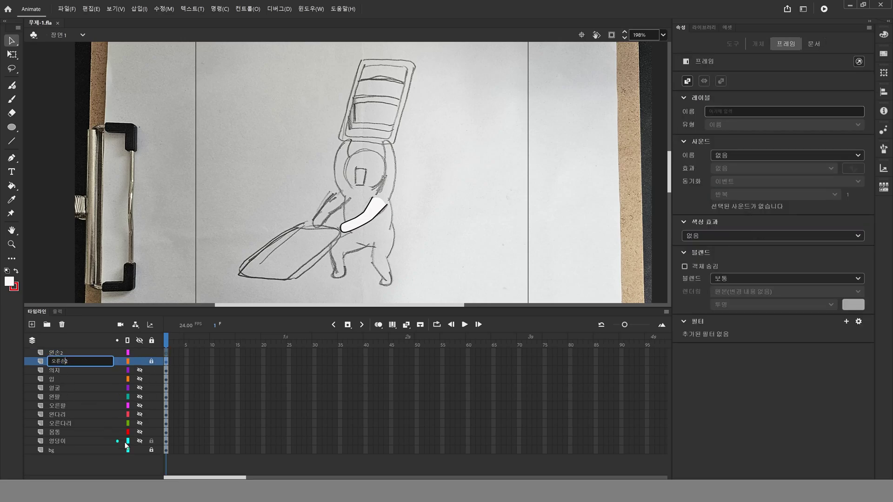
{"action": "type", "text": "팔"}
{"action": "key", "text": "Return"}
{"action": "double_click", "coordinate": [56, 352]}
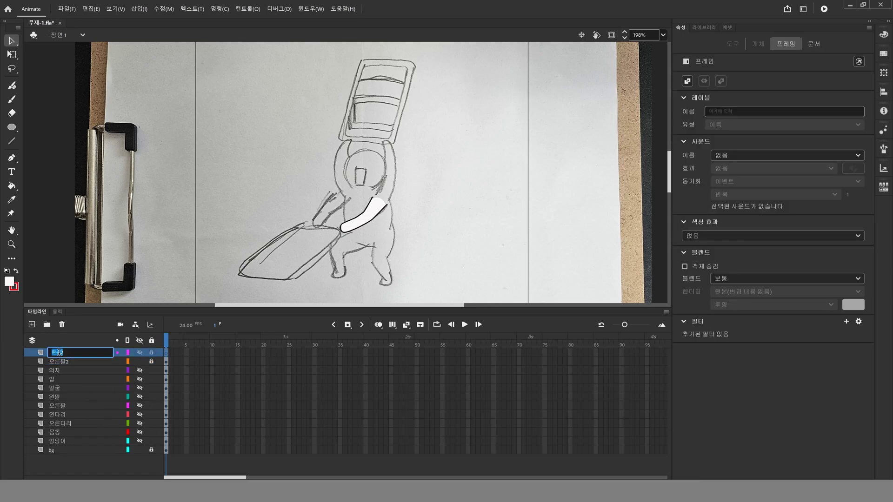
{"action": "left_click", "coordinate": [61, 353]}
{"action": "key", "text": "BackSpace"}
{"action": "type", "text": "팔"}
{"action": "key", "text": "Return"}
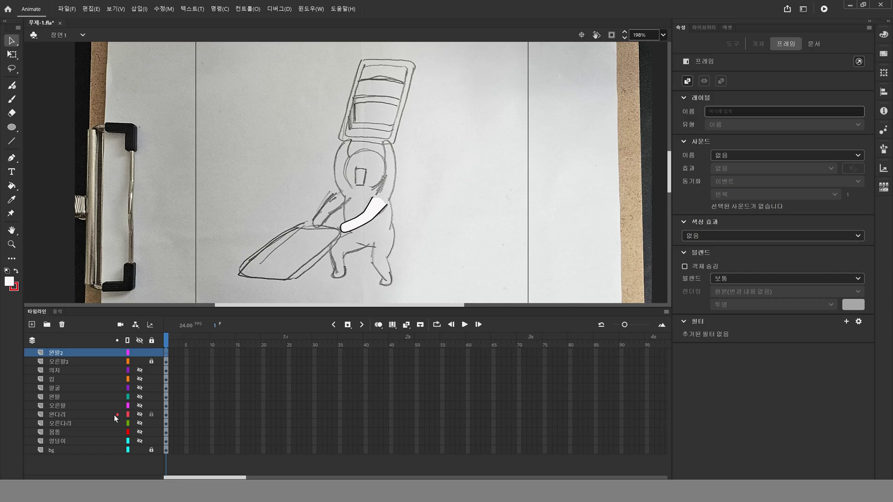
Trace the sketched left arm with the Pen tool from the shoulder down its outer edge and around the hand
{"action": "left_click", "coordinate": [12, 244]}
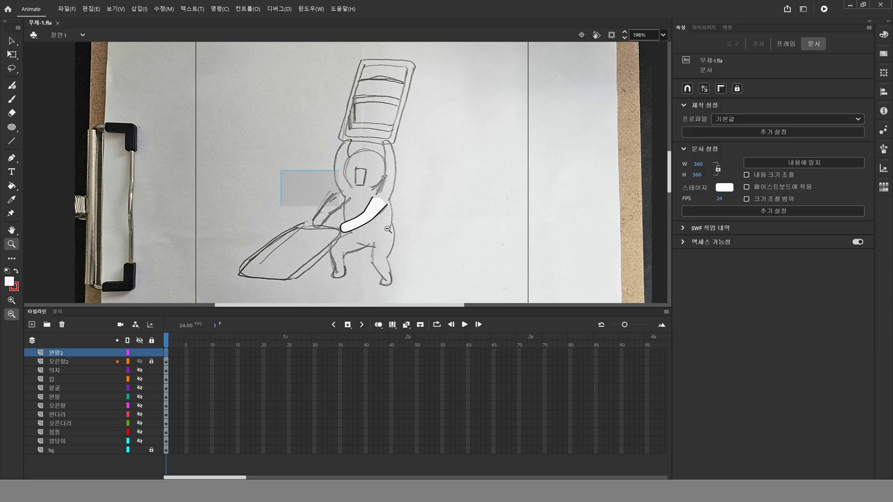
{"action": "left_click_drag", "start_coordinate": [280, 170], "coordinate": [388, 229]}
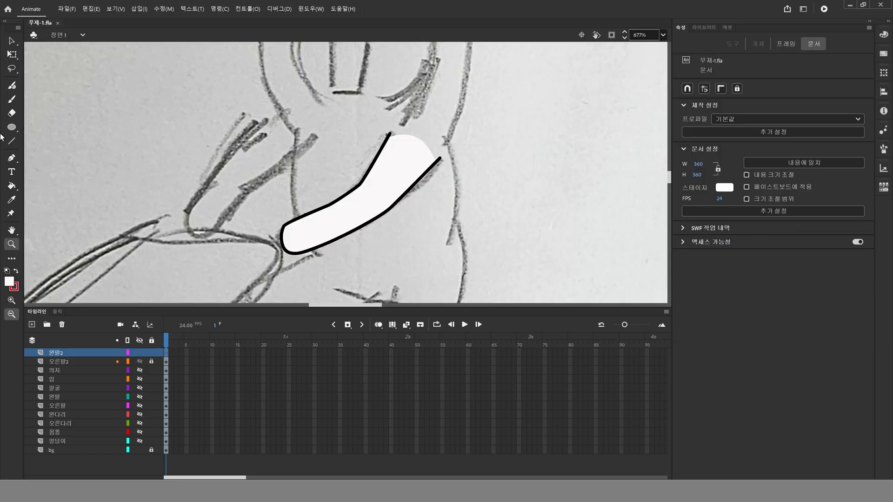
{"action": "left_click", "coordinate": [13, 159]}
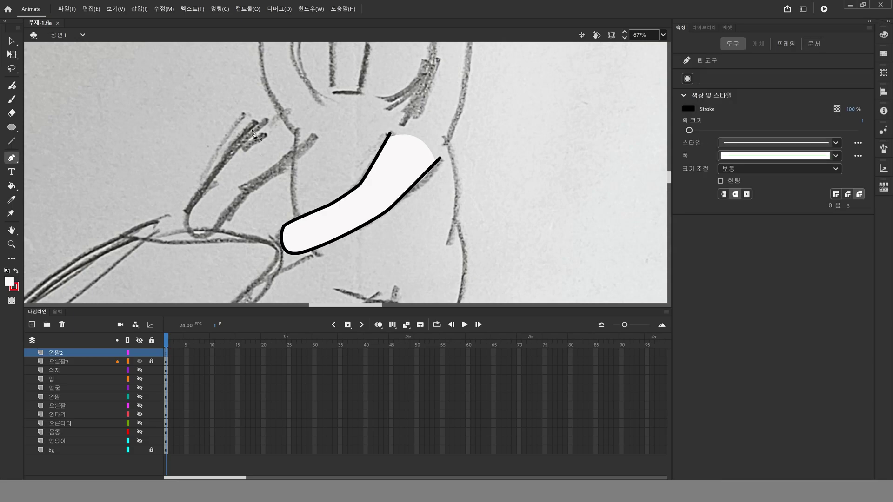
{"action": "left_click", "coordinate": [284, 110]}
{"action": "left_click_drag", "start_coordinate": [230, 154], "coordinate": [216, 180]}
{"action": "left_click", "coordinate": [209, 186]}
{"action": "mouse_move", "coordinate": [188, 215]}
{"action": "left_mouse_down"}
{"action": "mouse_move", "coordinate": [232, 214]}
{"action": "mouse_move", "coordinate": [250, 187]}
{"action": "left_mouse_up"}
{"action": "key", "text": "Escape"}
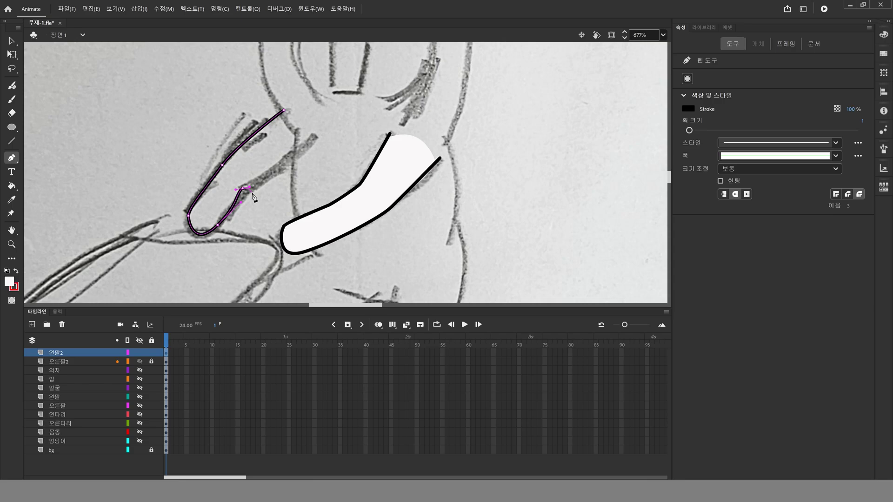
Undo the last anchor points and continue the arm outline along its lower edge up to the torso
{"action": "key", "text": "ctrl+z"}
{"action": "key", "text": "ctrl+z"}
{"action": "left_click_drag", "start_coordinate": [258, 187], "coordinate": [257, 184]}
{"action": "left_click_drag", "start_coordinate": [315, 138], "coordinate": [324, 127]}
{"action": "key", "text": "Escape"}
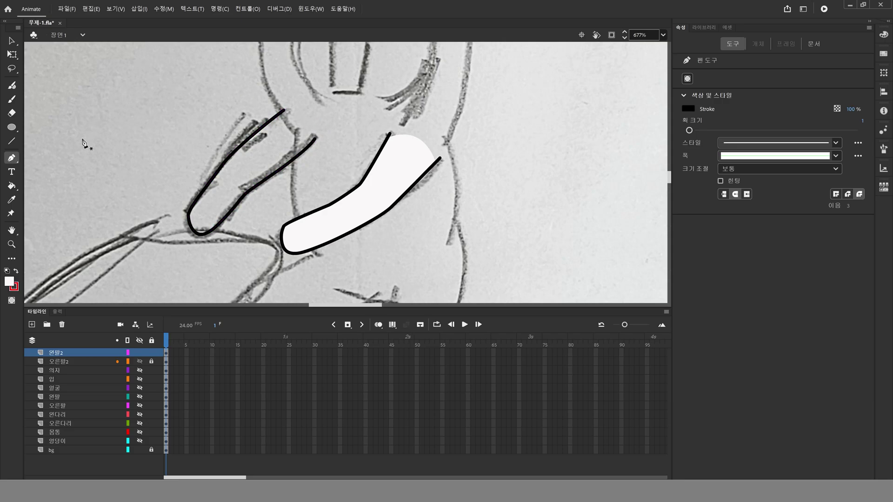
Close the left arm's open shoulder end with a straight line across both edges and fill the arm white
{"action": "left_click", "coordinate": [11, 140]}
{"action": "left_click_drag", "start_coordinate": [272, 107], "coordinate": [330, 159]}
{"action": "left_click", "coordinate": [12, 41]}
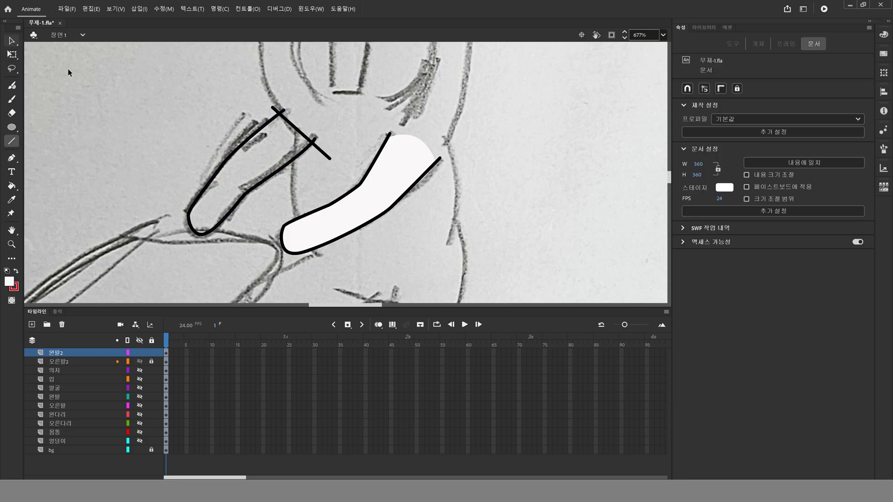
{"action": "left_click", "coordinate": [309, 141]}
{"action": "left_click", "coordinate": [268, 163]}
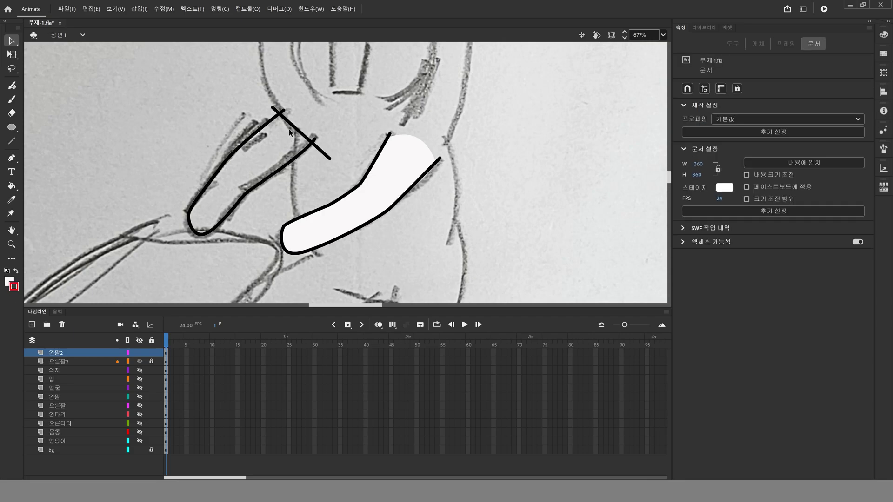
{"action": "left_click", "coordinate": [12, 186]}
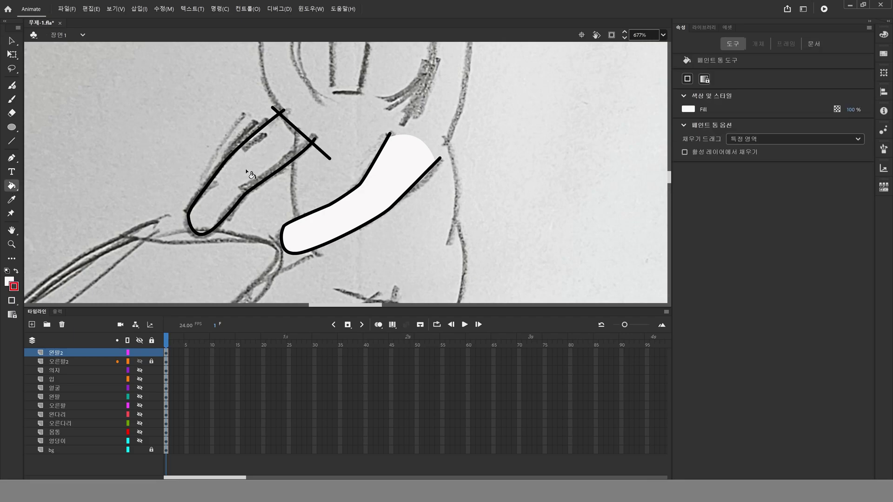
{"action": "left_click", "coordinate": [250, 172]}
Bulge the arm's shoulder end outward and delete the closing line with its overhanging ends, leaving only the rounded fill
{"action": "left_click", "coordinate": [12, 40]}
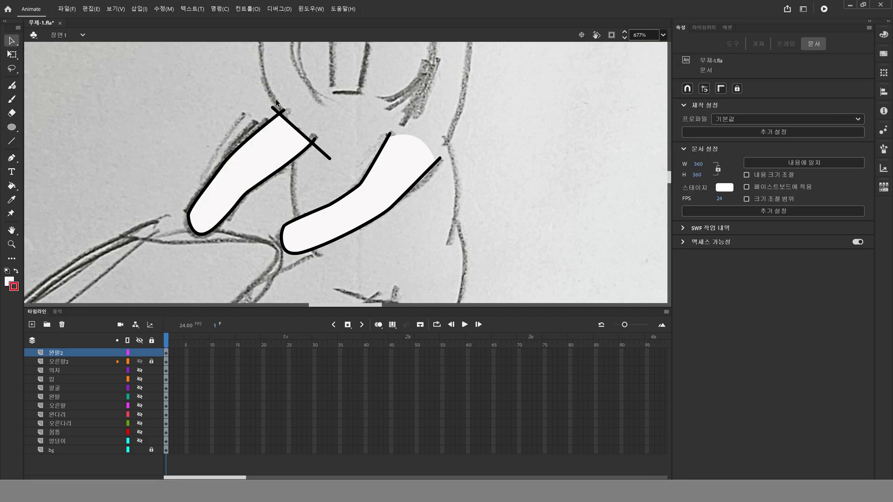
{"action": "left_click", "coordinate": [297, 131]}
{"action": "key", "text": "Delete"}
{"action": "left_click", "coordinate": [322, 149]}
{"action": "key", "text": "Delete"}
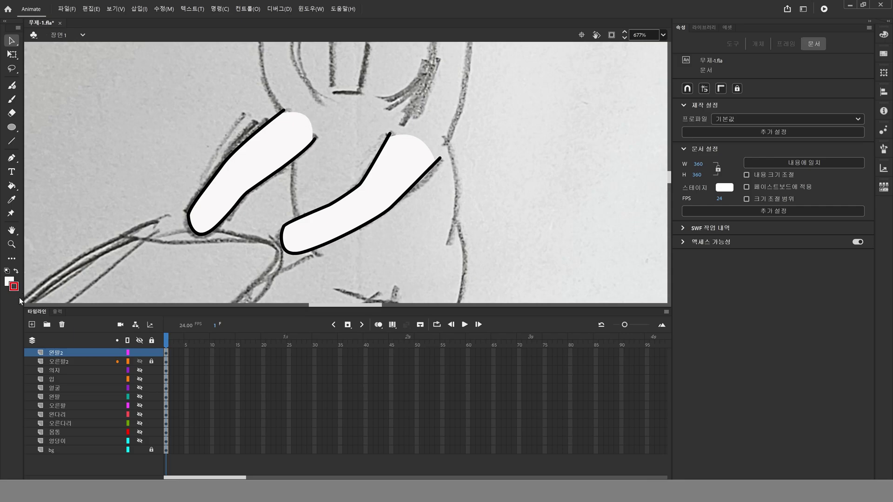
Show and lock all layers, keeping only the raised-arm layers 왼팔 and 오른팔 hidden
{"action": "double_click", "coordinate": [11, 230]}
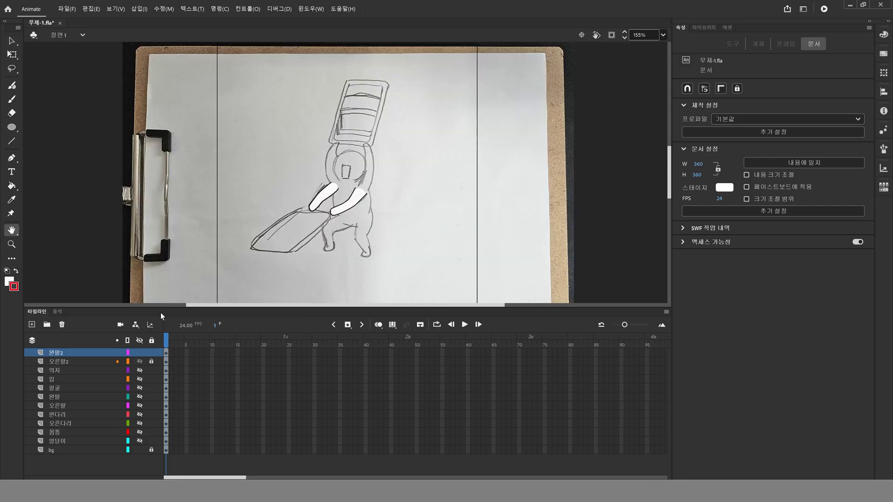
{"action": "left_click", "coordinate": [140, 340]}
{"action": "left_click", "coordinate": [140, 340]}
{"action": "left_click", "coordinate": [152, 340]}
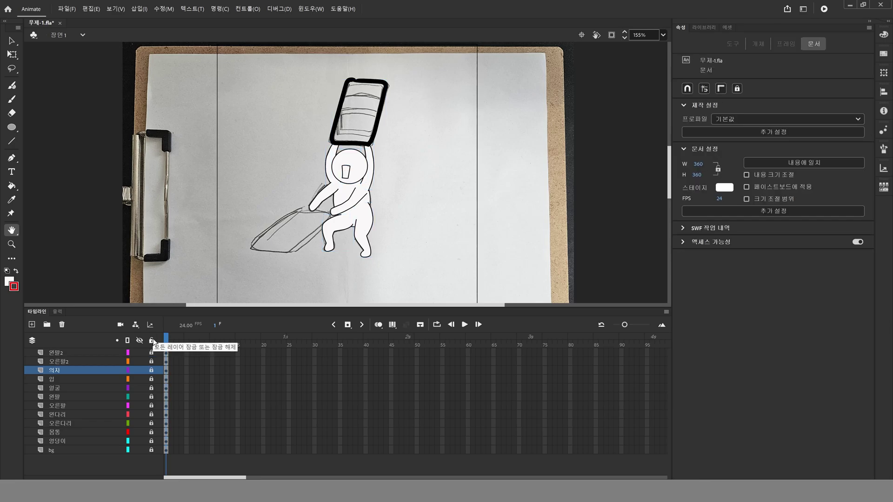
{"action": "left_click", "coordinate": [12, 40]}
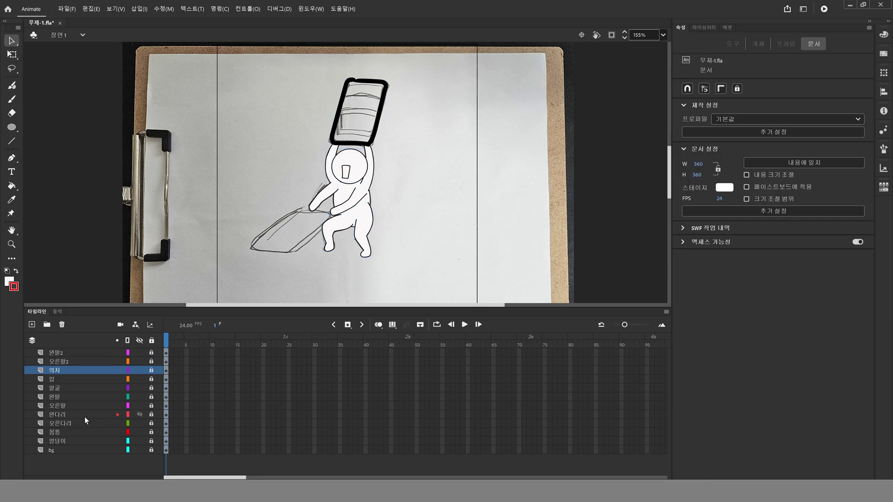
{"action": "left_click", "coordinate": [140, 406]}
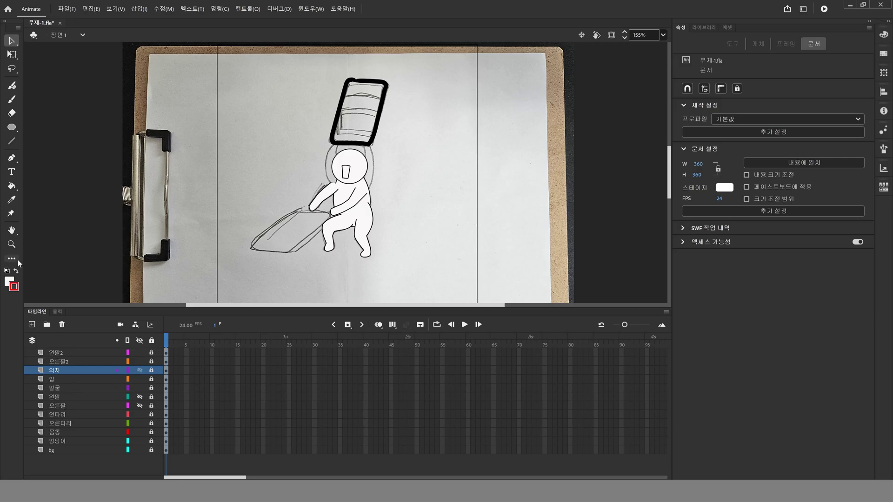
Extend the upper outline and fill of the left arm on the 왼팔2 layer so it meets the neck under the head
{"action": "left_click", "coordinate": [11, 244]}
{"action": "left_click_drag", "start_coordinate": [299, 145], "coordinate": [411, 241]}
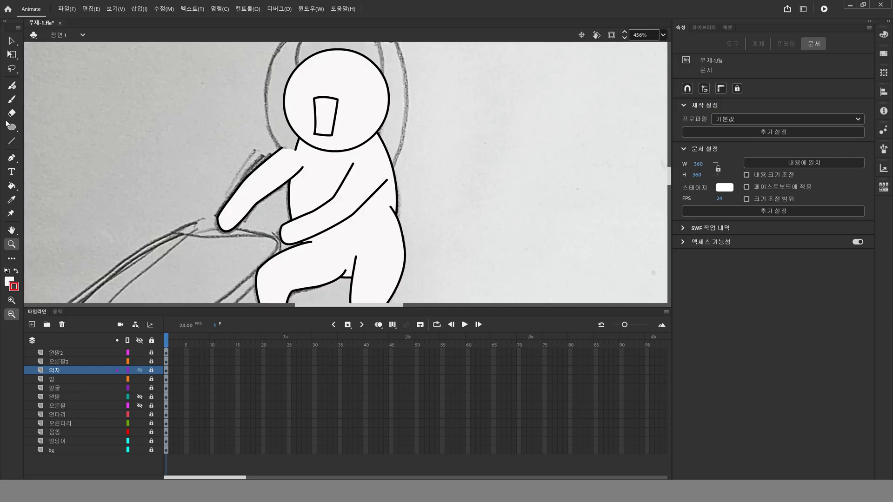
{"action": "left_click", "coordinate": [11, 41]}
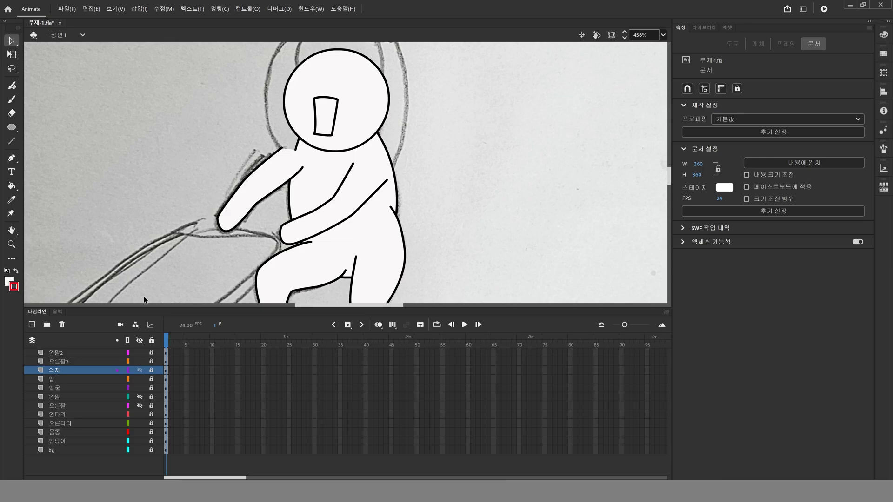
{"action": "left_click", "coordinate": [166, 353]}
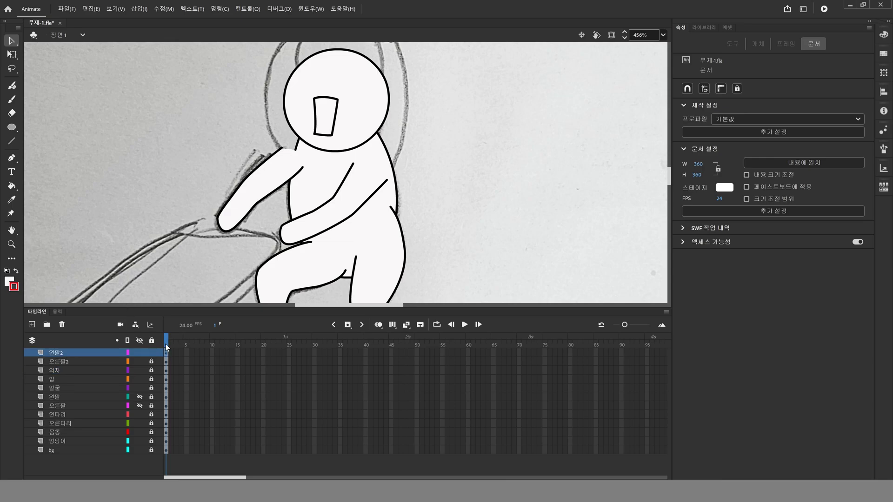
{"action": "left_click", "coordinate": [272, 203]}
{"action": "left_click", "coordinate": [247, 176]}
{"action": "left_click", "coordinate": [231, 168]}
{"action": "left_click_drag", "start_coordinate": [282, 150], "coordinate": [305, 135]}
{"action": "left_click_drag", "start_coordinate": [296, 152], "coordinate": [308, 139]}
Move the 오른팔2 and 왼팔2 layers directly below the 얼굴 layer
{"action": "left_click_drag", "start_coordinate": [66, 352], "coordinate": [66, 382]}
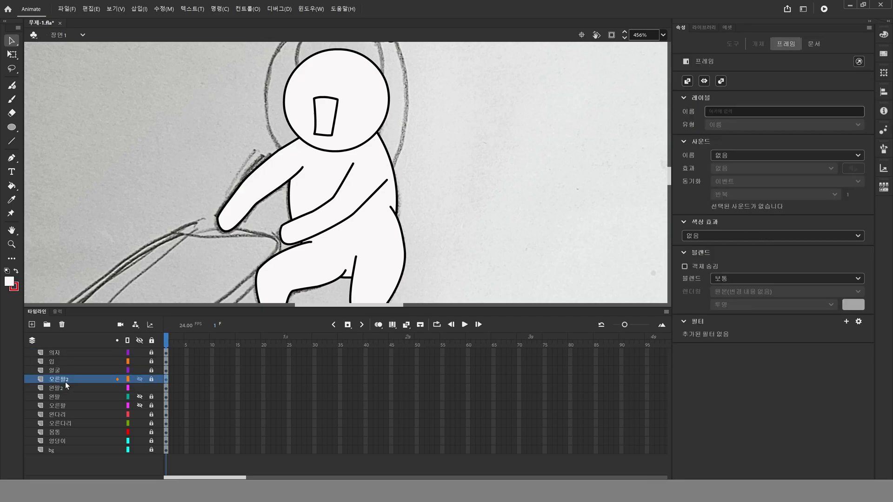
{"action": "left_click", "coordinate": [66, 224]}
{"action": "double_click", "coordinate": [11, 230]}
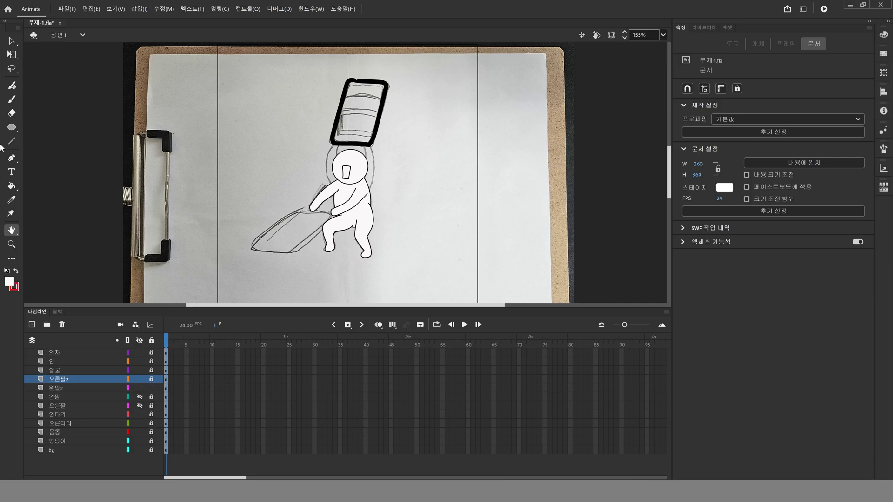
{"action": "left_click", "coordinate": [13, 41]}
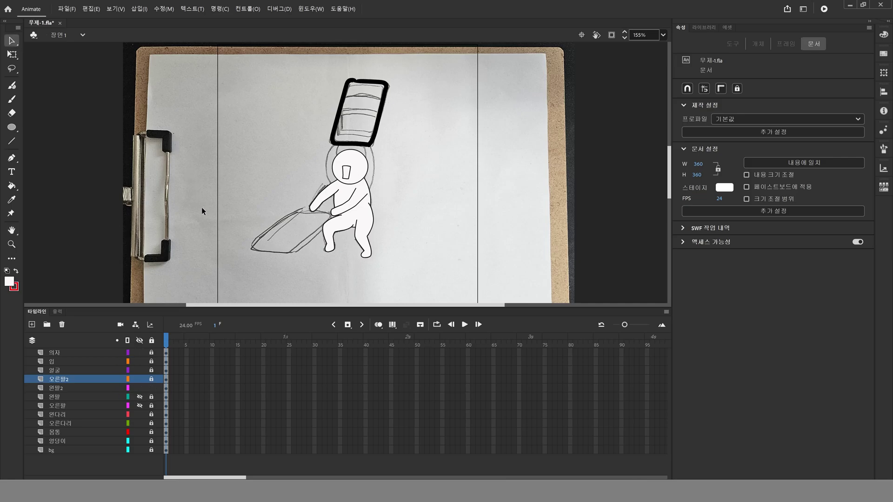
Toggle the lowered-arm layers 왼팔2 and 오른팔2 off and on, and show the raised-arm layers 왼팔 and 오른팔
{"action": "left_click", "coordinate": [140, 388]}
{"action": "left_click", "coordinate": [140, 379]}
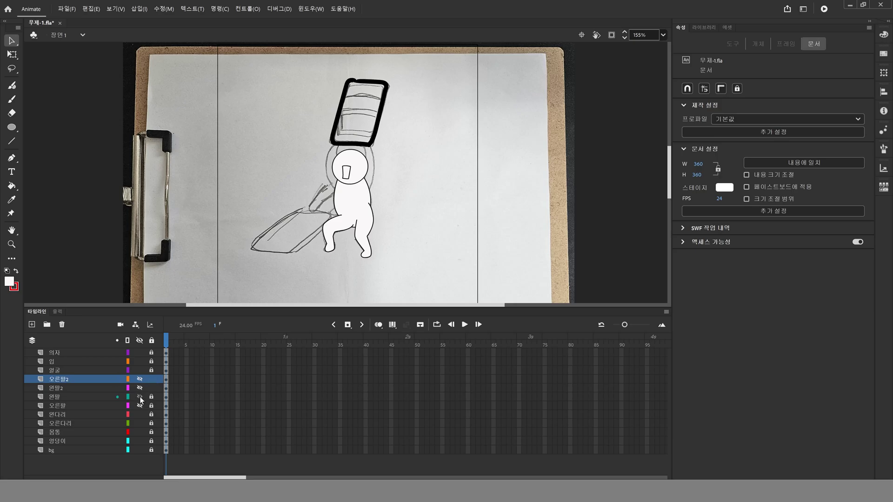
{"action": "left_click", "coordinate": [139, 397]}
{"action": "left_click", "coordinate": [140, 406]}
{"action": "left_click", "coordinate": [139, 379]}
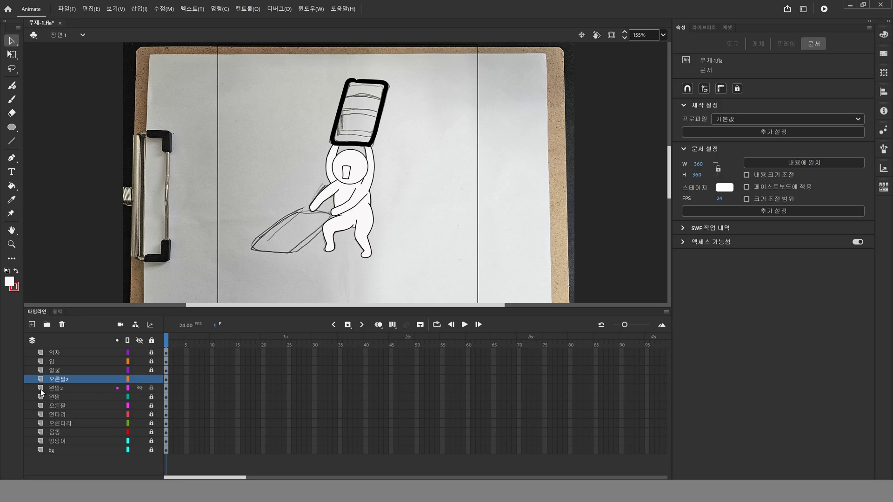
Hide the bg layer containing the sketch photo and save the document
{"action": "key", "text": "ctrl+s"}
{"action": "left_click", "coordinate": [139, 449]}
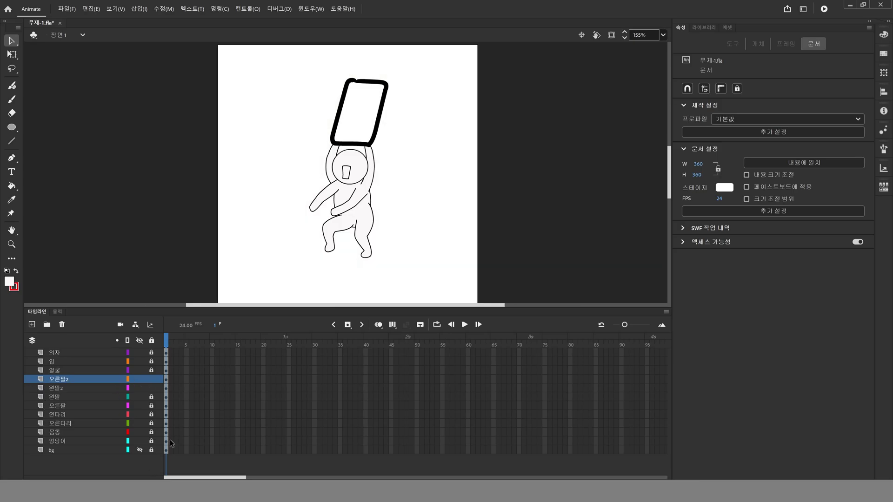
{"action": "key", "text": "ctrl+s"}
Insert frames on every layer from 의자 down to bg so the timeline extends to frame 24
{"action": "left_click", "coordinate": [282, 352]}
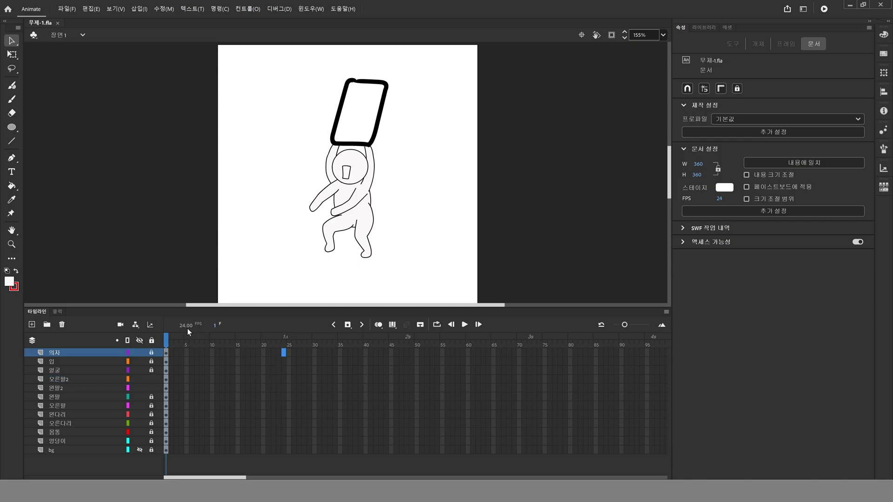
{"action": "left_click", "coordinate": [237, 369]}
{"action": "left_click_drag", "start_coordinate": [284, 355], "coordinate": [281, 462]}
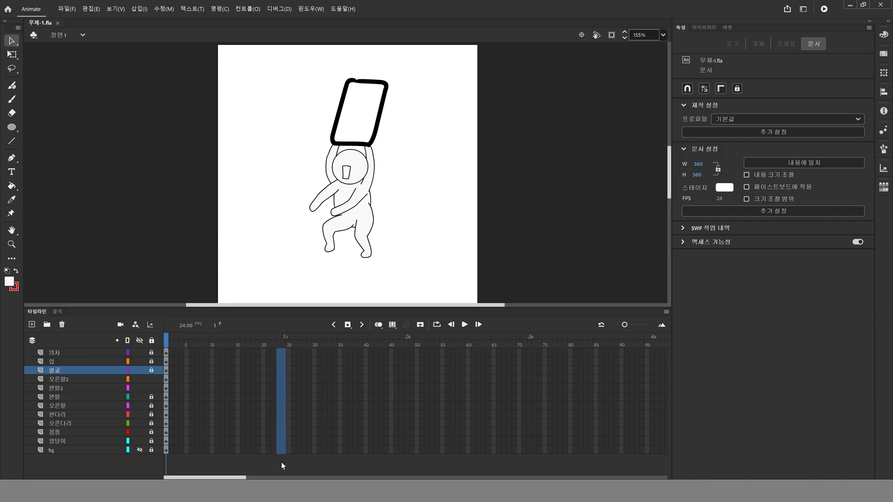
{"action": "right_click", "coordinate": [279, 367]}
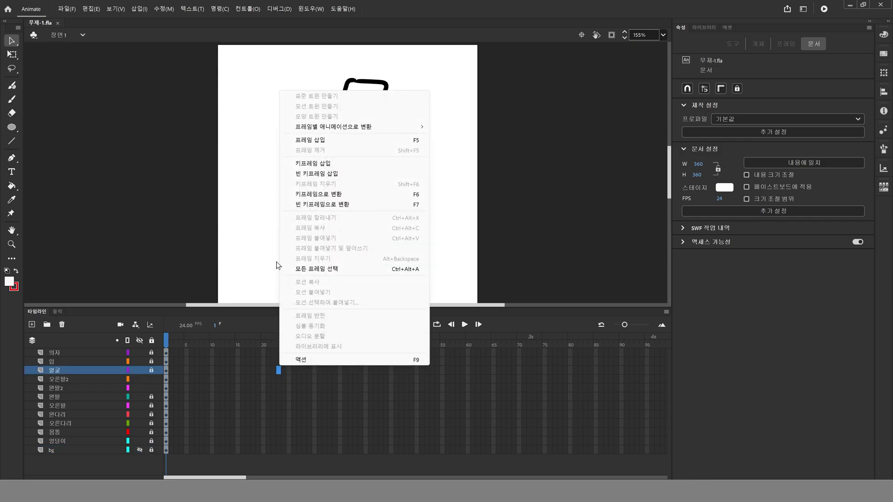
{"action": "key", "text": "Escape"}
{"action": "left_click", "coordinate": [270, 403]}
{"action": "left_click", "coordinate": [283, 353]}
{"action": "left_click", "coordinate": [283, 416]}
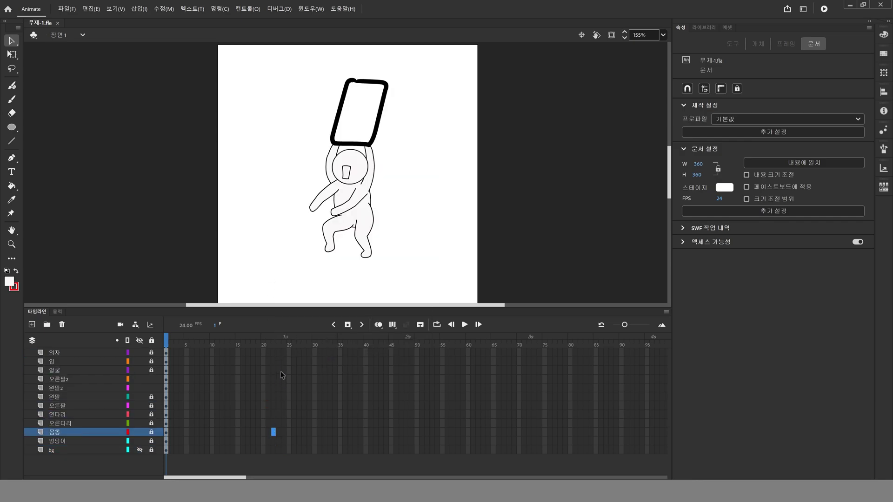
{"action": "left_click_drag", "start_coordinate": [282, 353], "coordinate": [282, 451]}
{"action": "right_click", "coordinate": [282, 448]}
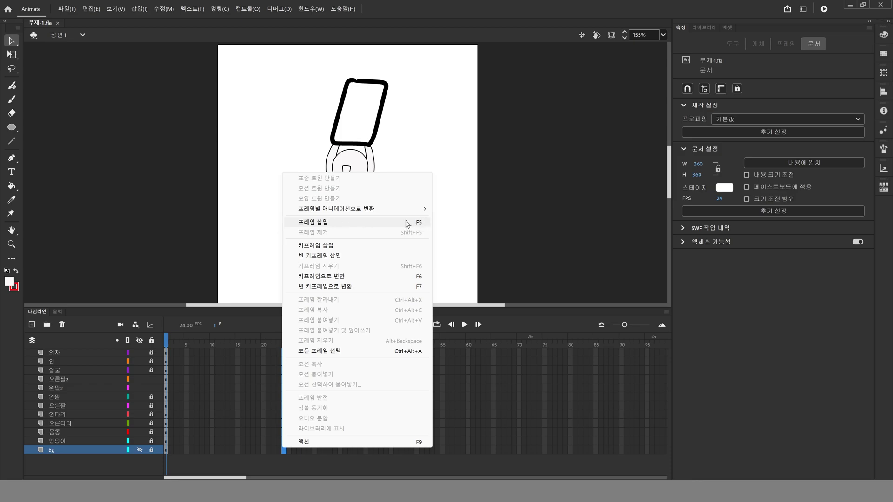
{"action": "left_click", "coordinate": [405, 223]}
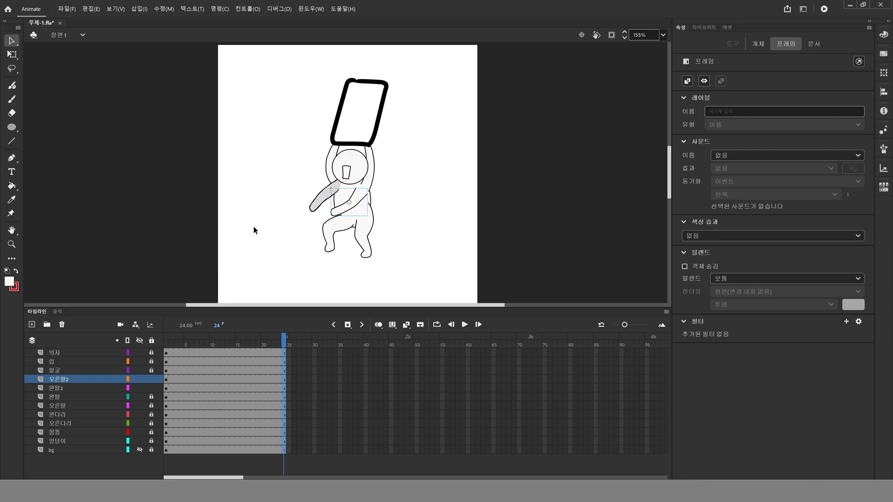
Lock the 오른팔2 layer and convert the lowered left arm on 왼팔2 into a graphic symbol named 왼팔2
{"action": "left_click", "coordinate": [248, 224]}
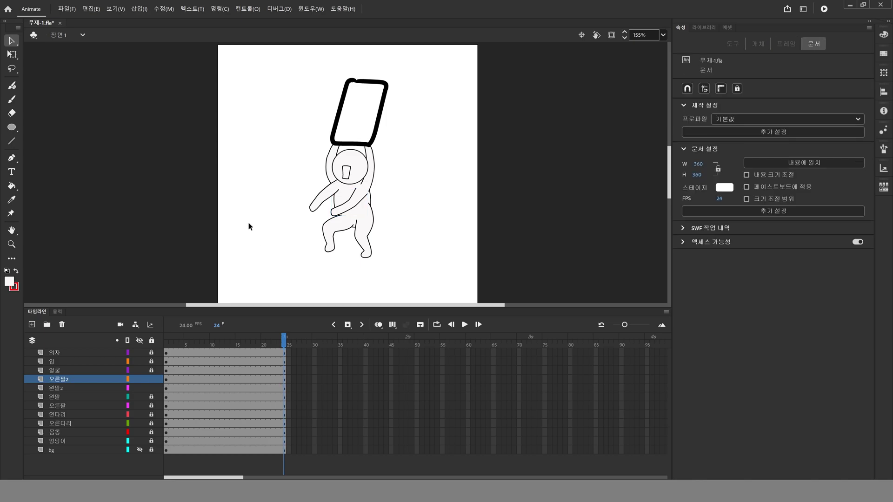
{"action": "left_click", "coordinate": [325, 191]}
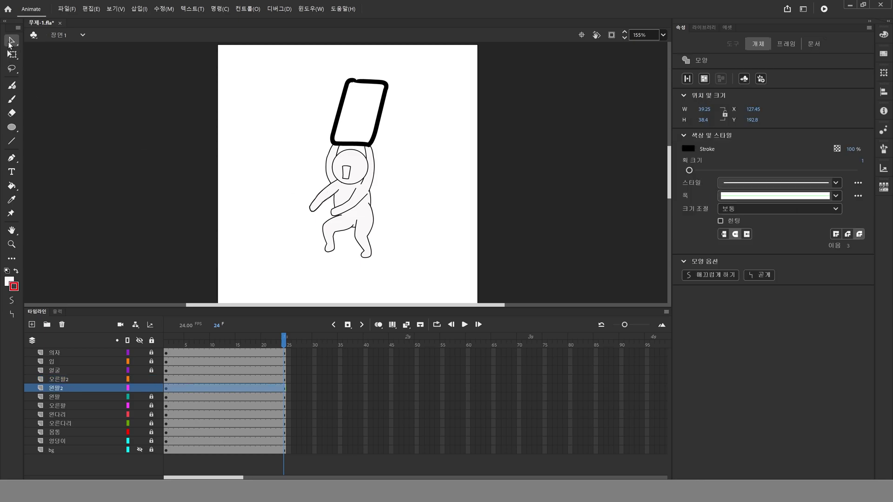
{"action": "left_click", "coordinate": [169, 209]}
{"action": "left_click", "coordinate": [332, 198]}
{"action": "left_click", "coordinate": [261, 172]}
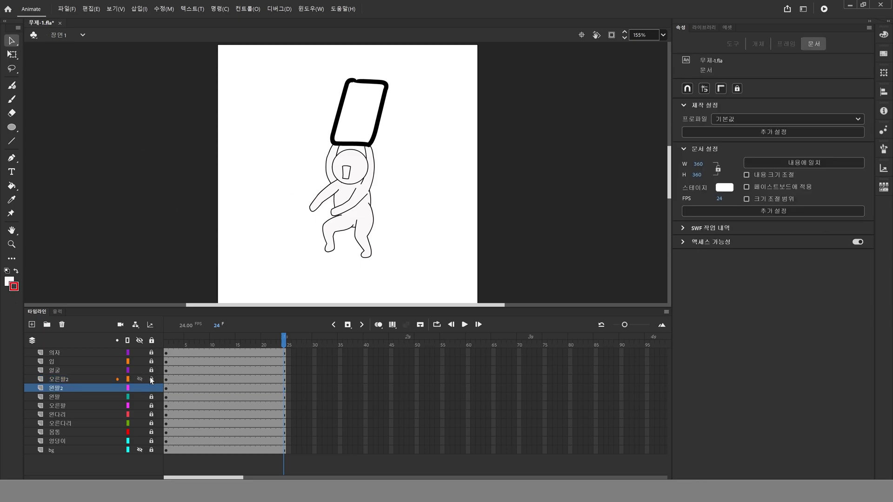
{"action": "left_click_drag", "start_coordinate": [273, 148], "coordinate": [423, 261]}
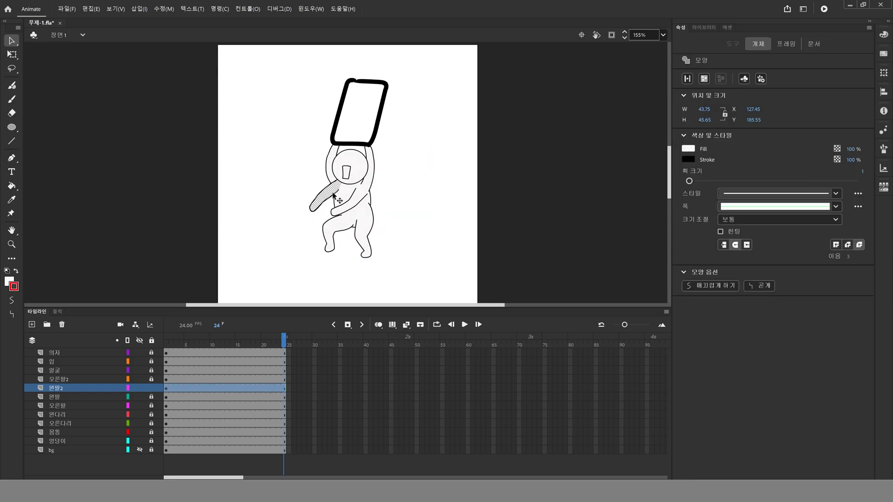
{"action": "key", "text": "F8"}
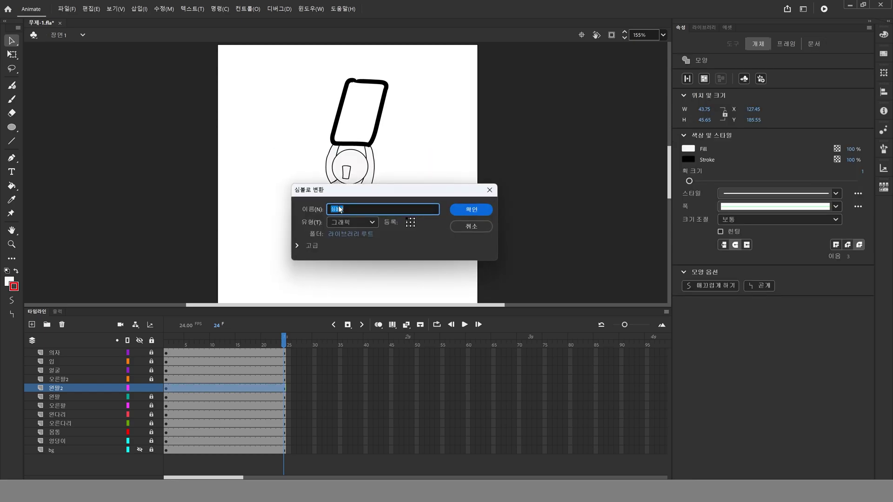
{"action": "type", "text": "ㅇ"}
{"action": "type", "text": "팔2"}
{"action": "key", "text": "Return"}
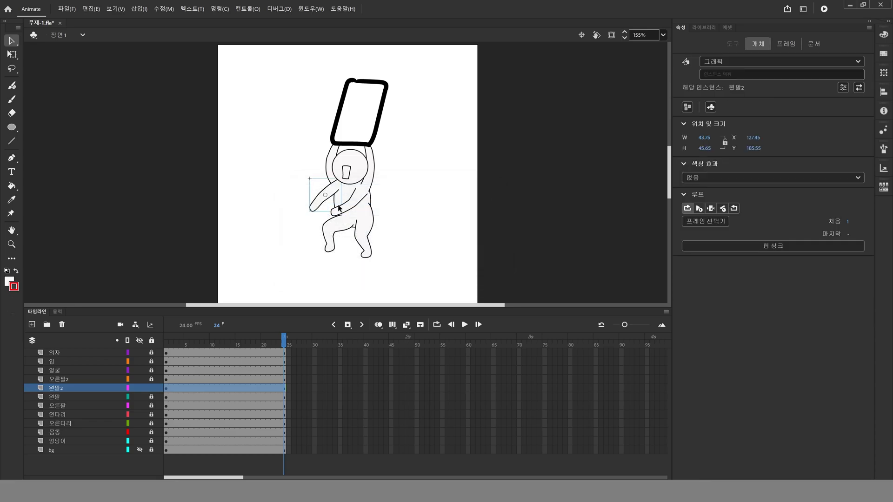
Save the document
{"action": "left_click", "coordinate": [219, 209]}
{"action": "key", "text": "z"}
{"action": "left_click_drag", "start_coordinate": [286, 112], "coordinate": [440, 271]}
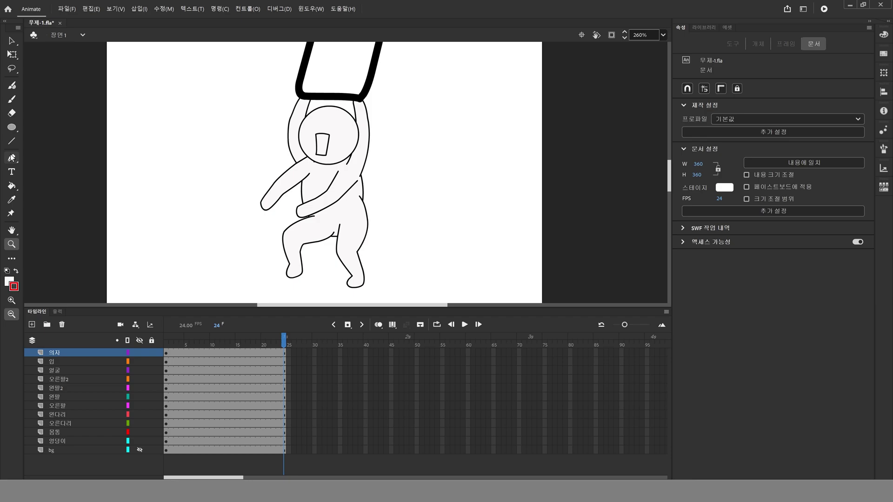
{"action": "key", "text": "ctrl+s"}
Check the body parts' symbol instances by selecting the 왼팔2 arm and the whole figure without the frame above it
{"action": "left_click", "coordinate": [12, 41]}
{"action": "left_click", "coordinate": [282, 195]}
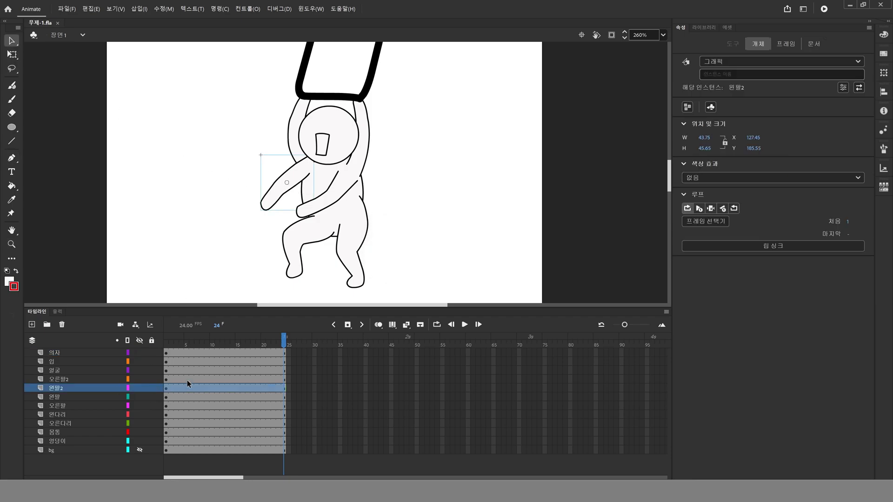
{"action": "left_click", "coordinate": [183, 208]}
{"action": "left_click_drag", "start_coordinate": [461, 293], "coordinate": [188, 103]}
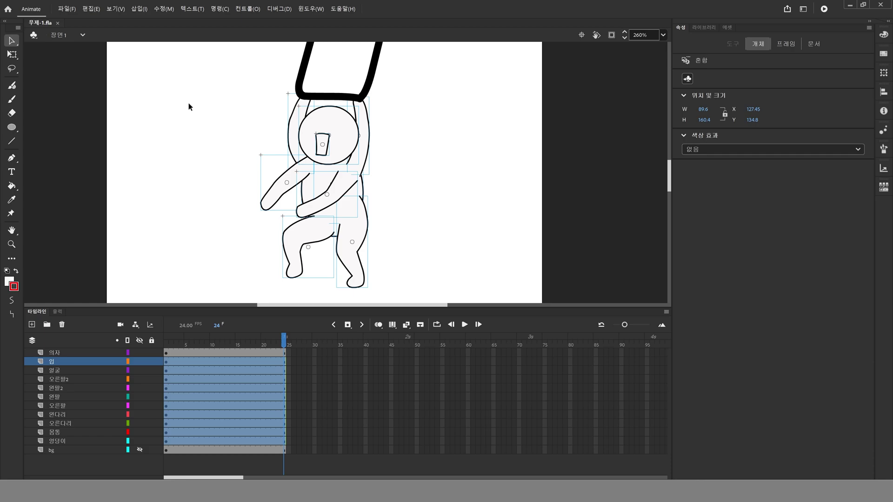
{"action": "left_click", "coordinate": [162, 187]}
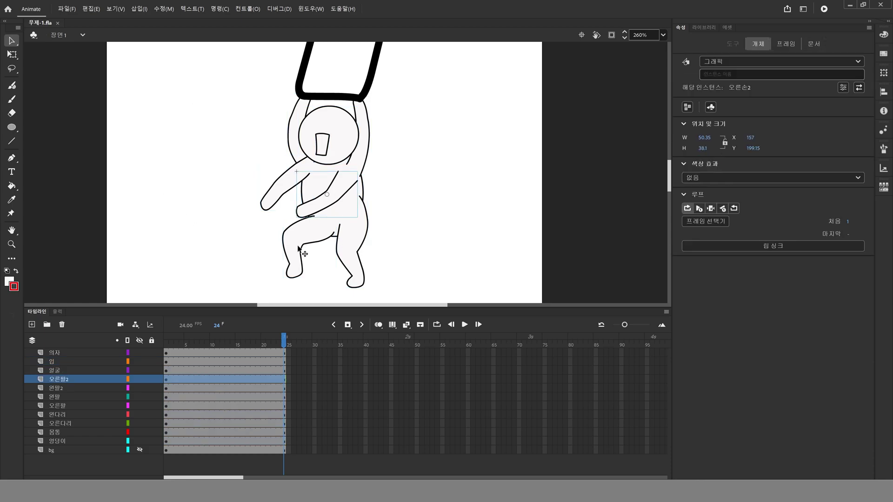
Try moving the 오른다리 leg symbol away from the body, and undo the move
{"action": "left_click", "coordinate": [300, 249]}
{"action": "left_click", "coordinate": [359, 252]}
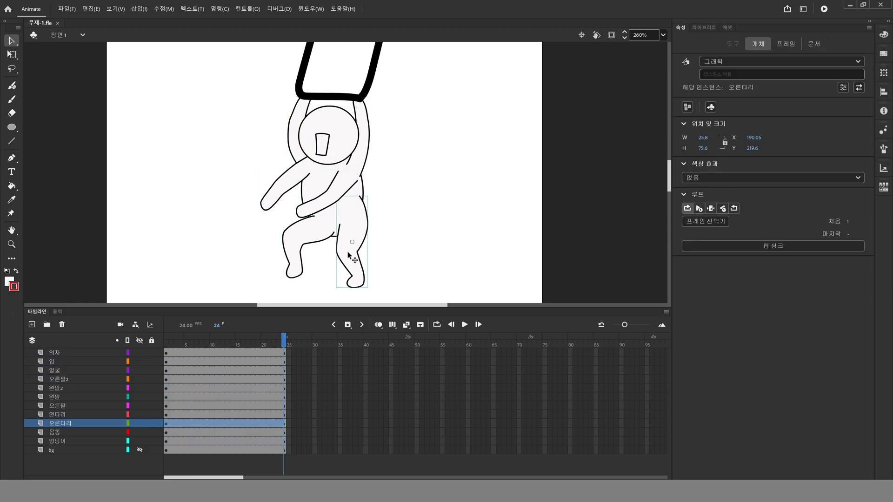
{"action": "left_click_drag", "start_coordinate": [354, 257], "coordinate": [432, 263]}
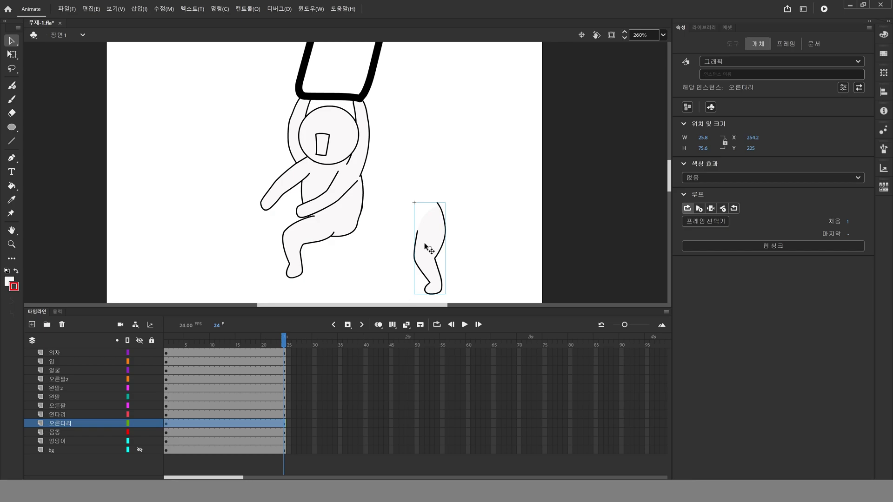
{"action": "key", "text": "ctrl+z"}
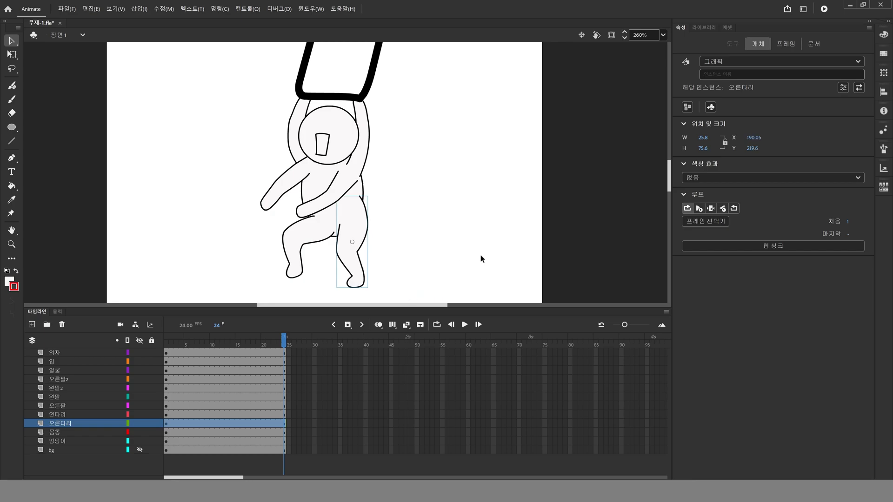
Try rotating the 오른다리 leg and the 왼팔2 arm around their centre points, undoing each rotation
{"action": "left_click", "coordinate": [12, 53]}
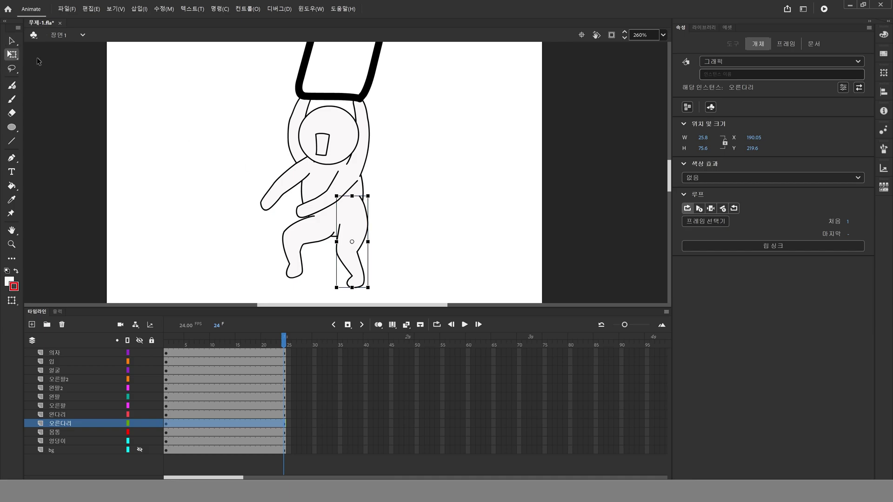
{"action": "left_click_drag", "start_coordinate": [369, 293], "coordinate": [397, 307]}
{"action": "key", "text": "ctrl+z"}
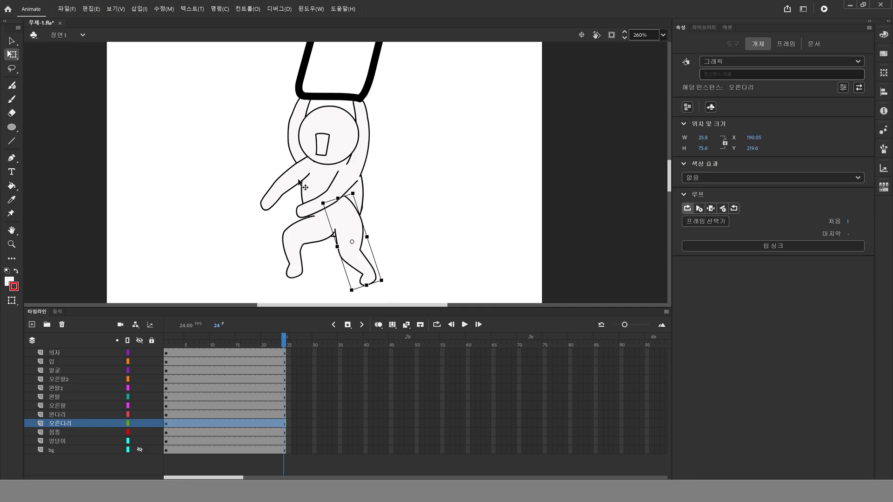
{"action": "left_click", "coordinate": [297, 184]}
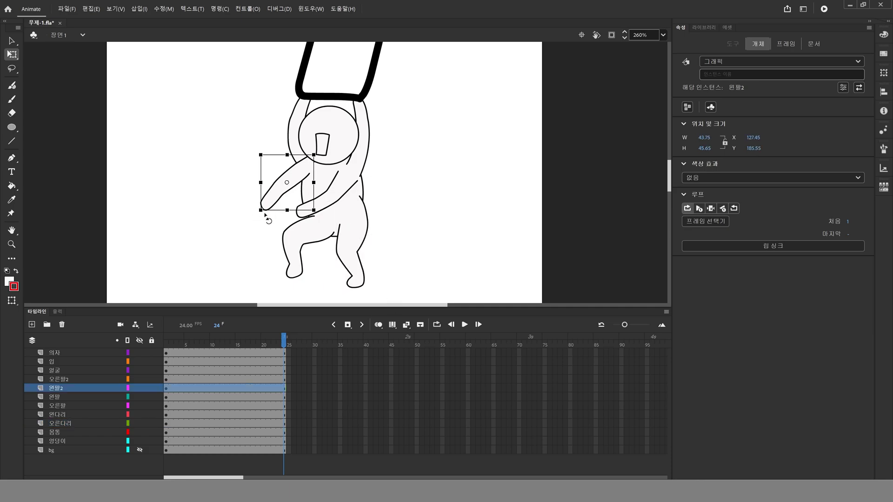
{"action": "left_click_drag", "start_coordinate": [265, 221], "coordinate": [245, 225]}
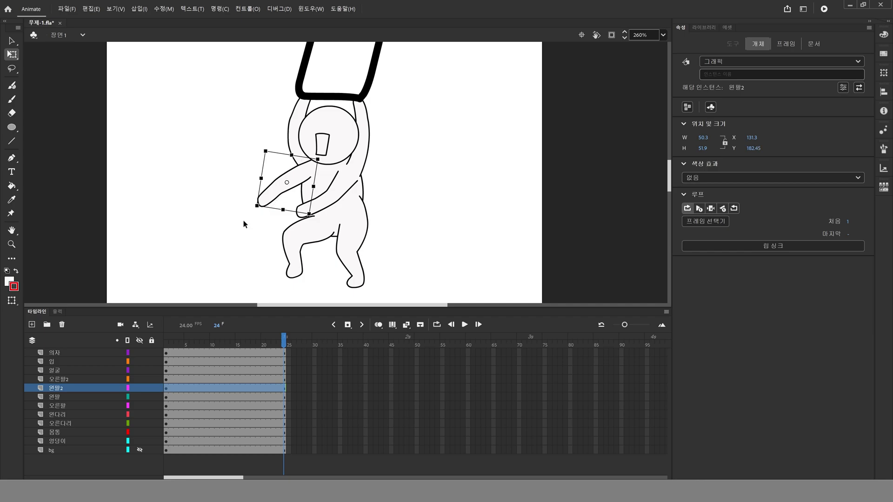
{"action": "key", "text": "ctrl+z"}
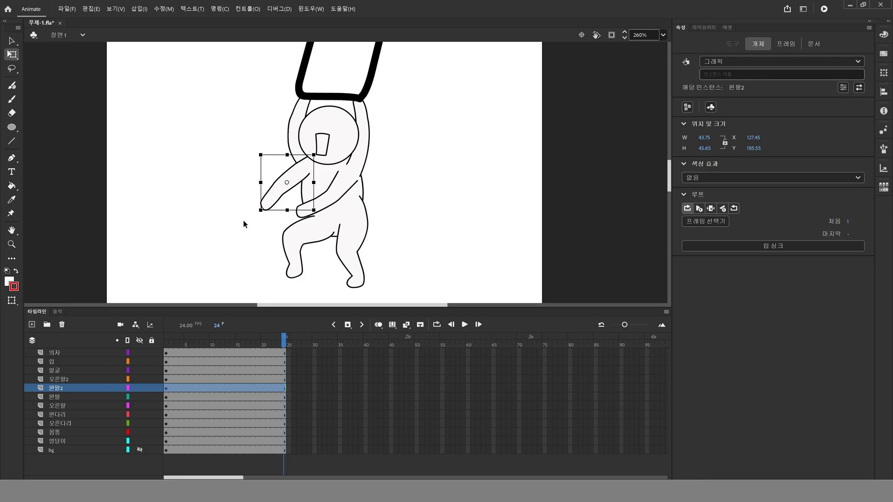
Move the transformation point of the lowered 왼팔2 arm from its centre to the shoulder using Free Transform
{"action": "left_click", "coordinate": [212, 188]}
{"action": "left_click", "coordinate": [283, 198]}
{"action": "left_click", "coordinate": [11, 44]}
{"action": "left_click", "coordinate": [117, 113]}
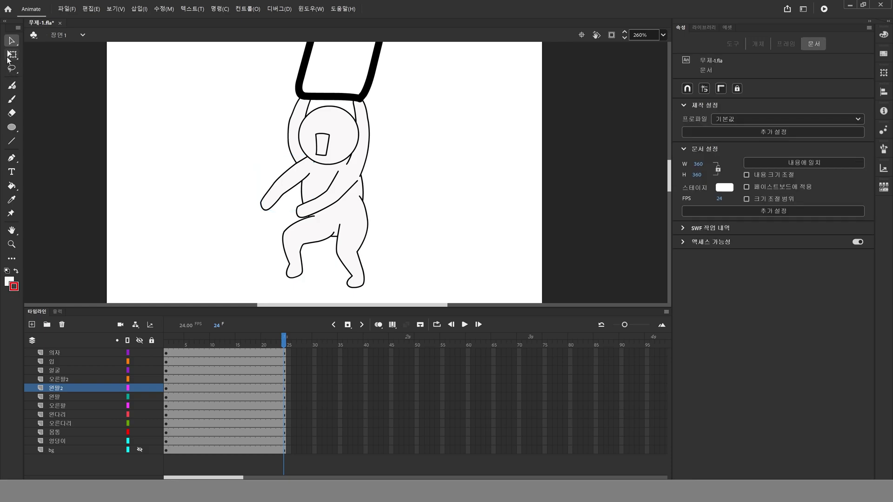
{"action": "left_click", "coordinate": [12, 55]}
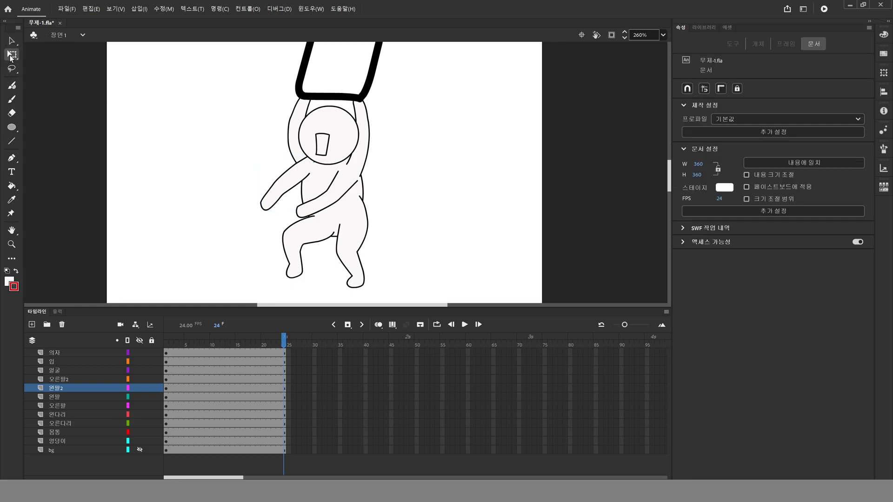
{"action": "left_click", "coordinate": [288, 186]}
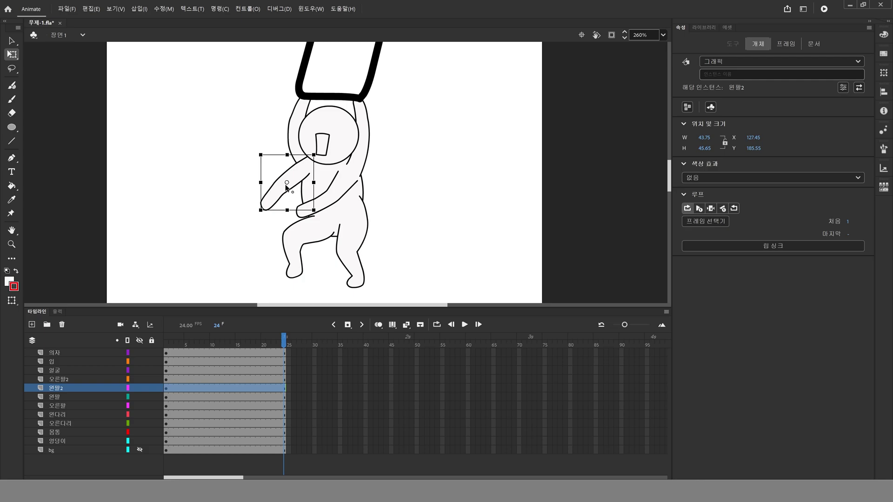
{"action": "left_click_drag", "start_coordinate": [287, 182], "coordinate": [306, 163]}
Try rotating the 왼팔2 arm around its shoulder and the other lowered arm around its centre, restoring both poses
{"action": "left_click_drag", "start_coordinate": [259, 218], "coordinate": [240, 192]}
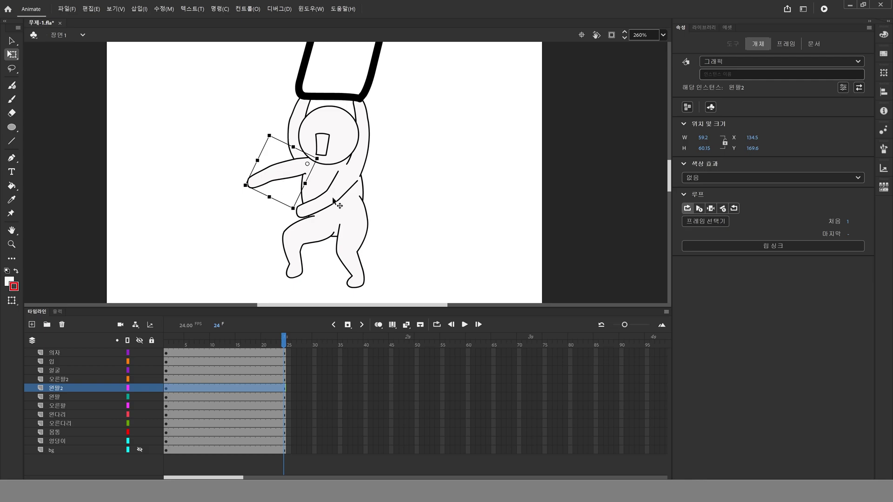
{"action": "left_click", "coordinate": [338, 203]}
{"action": "left_click_drag", "start_coordinate": [300, 225], "coordinate": [292, 212]}
{"action": "left_click", "coordinate": [275, 176]}
{"action": "left_click_drag", "start_coordinate": [245, 190], "coordinate": [266, 216]}
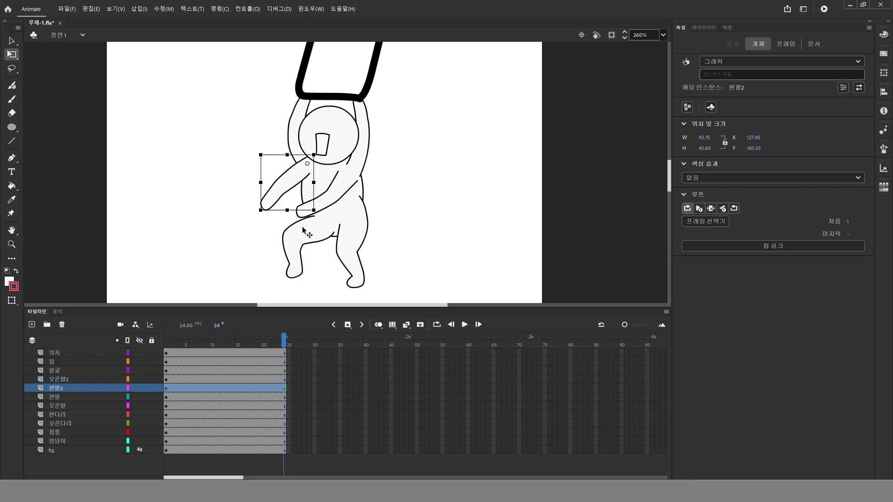
Move the transformation points of the remaining arm symbols, including raised arms 왼팔 and 오른팔, to their shoulder joints
{"action": "left_click", "coordinate": [350, 186]}
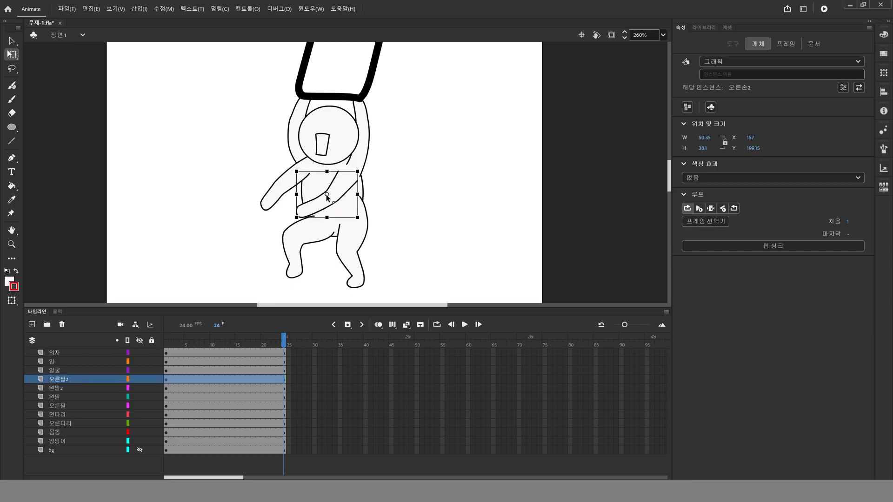
{"action": "left_click", "coordinate": [297, 141]}
{"action": "left_click_drag", "start_coordinate": [301, 134], "coordinate": [307, 165]}
{"action": "left_click", "coordinate": [369, 161]}
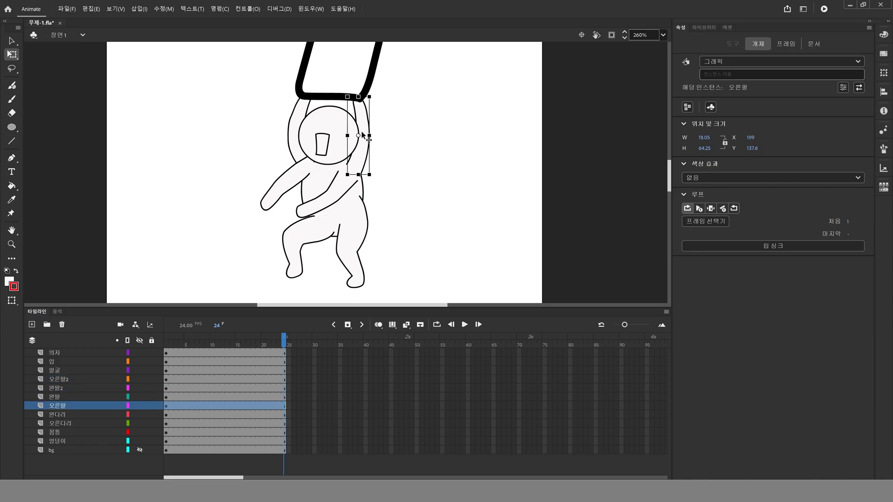
{"action": "left_click_drag", "start_coordinate": [358, 135], "coordinate": [355, 168]}
Move the transformation points of the 오른다리 and 왼다리 leg symbols up to their hip joints
{"action": "left_click", "coordinate": [350, 247]}
{"action": "left_click_drag", "start_coordinate": [352, 241], "coordinate": [350, 217]}
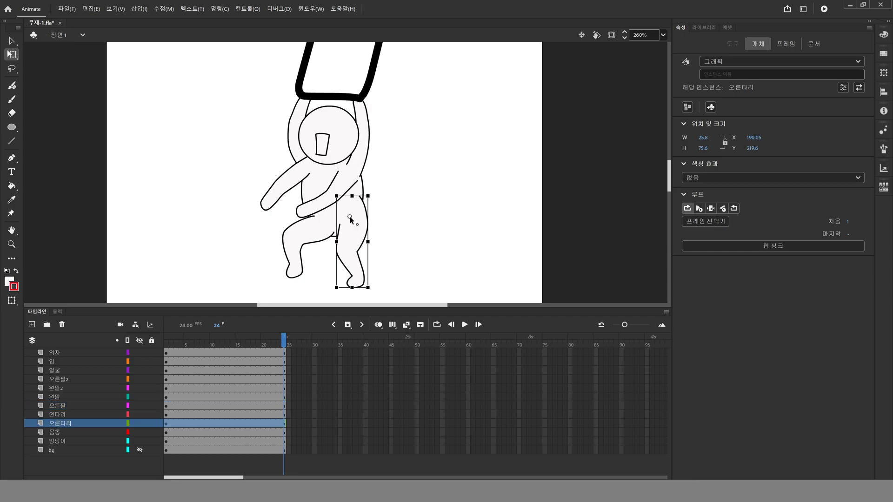
{"action": "left_click", "coordinate": [293, 231]}
{"action": "left_click_drag", "start_coordinate": [309, 246], "coordinate": [318, 228]}
Move the transformation point of the 몸통 torso down to the waist and shift the 엉덩이 hip symbol's point slightly lower
{"action": "left_click", "coordinate": [306, 203]}
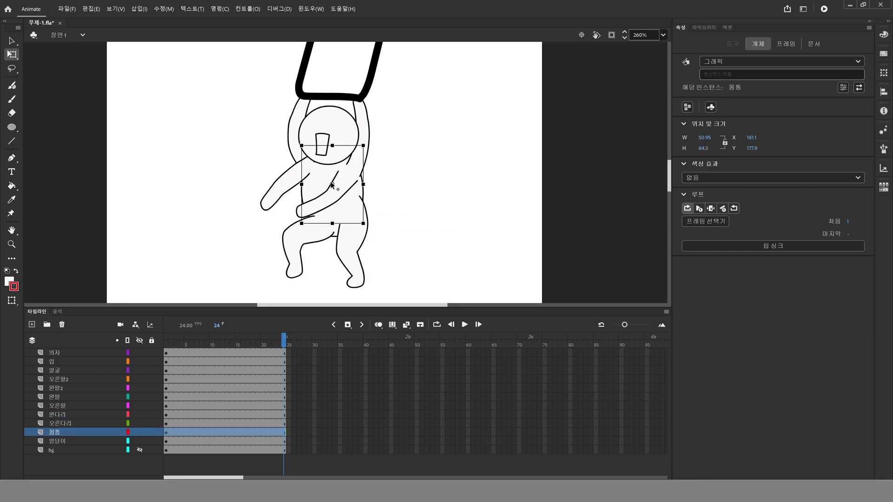
{"action": "left_click_drag", "start_coordinate": [333, 186], "coordinate": [337, 215]}
{"action": "left_click", "coordinate": [339, 231]}
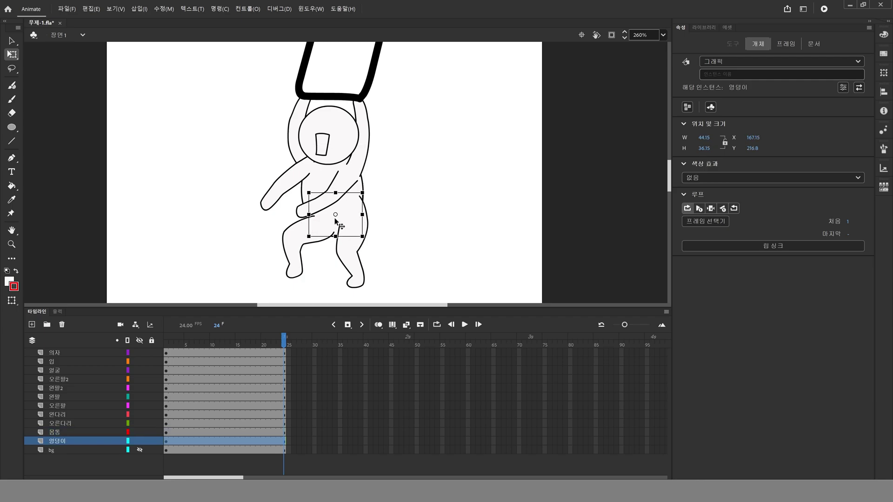
{"action": "left_click_drag", "start_coordinate": [335, 214], "coordinate": [335, 218]}
Move the transformation point of the 얼굴 face symbol to the chin and the 의자 chair symbol's point to its lower edge
{"action": "left_click", "coordinate": [346, 141]}
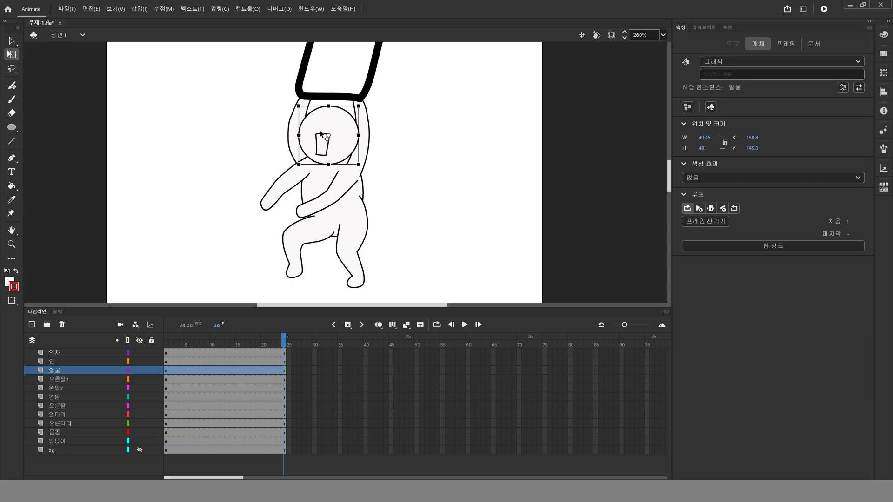
{"action": "left_click_drag", "start_coordinate": [329, 135], "coordinate": [327, 163]}
{"action": "scroll", "coordinate": [167, 146], "scroll_direction": "up", "scroll_amount": 3}
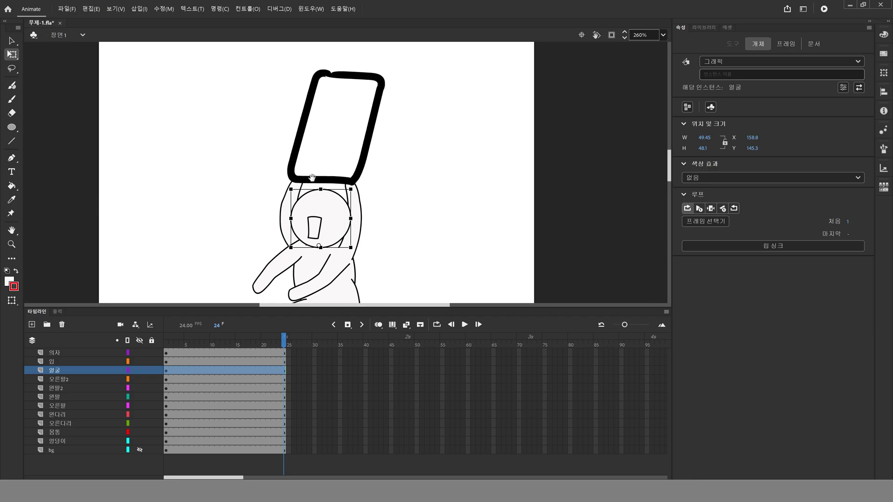
{"action": "left_click", "coordinate": [322, 180]}
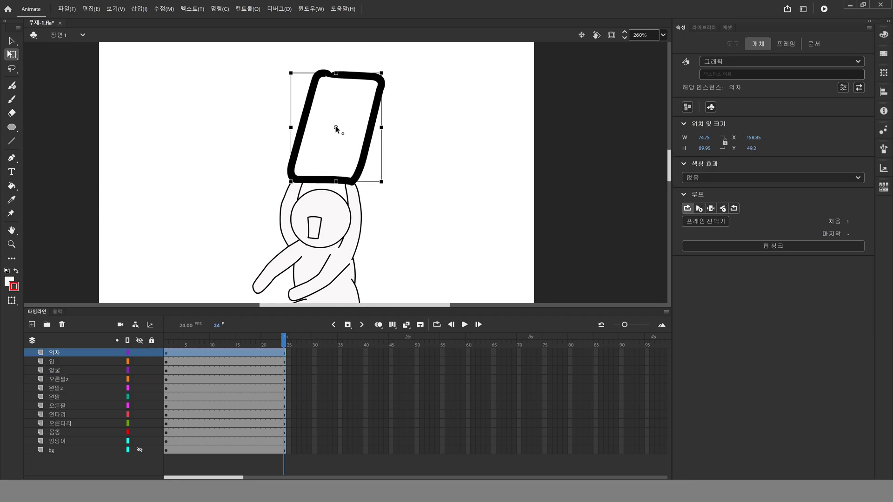
{"action": "left_click_drag", "start_coordinate": [336, 129], "coordinate": [321, 179]}
{"action": "mouse_move", "coordinate": [390, 77]}
{"action": "left_mouse_down"}
{"action": "mouse_move", "coordinate": [393, 93]}
{"action": "mouse_move", "coordinate": [374, 82]}
{"action": "left_mouse_up"}
{"action": "left_click", "coordinate": [444, 194]}
Check the transformation points of the mouth, torso and arm symbols by selecting each of them, and save the document
{"action": "scroll", "coordinate": [423, 160], "scroll_direction": "down", "scroll_amount": 2}
{"action": "left_click_drag", "start_coordinate": [179, 91], "coordinate": [443, 333]}
{"action": "left_click_drag", "start_coordinate": [454, 235], "coordinate": [420, 211]}
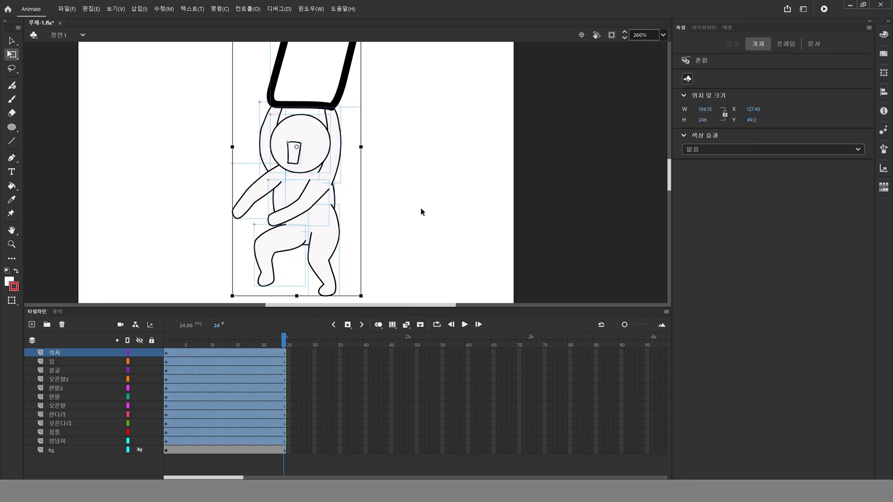
{"action": "left_click", "coordinate": [419, 209]}
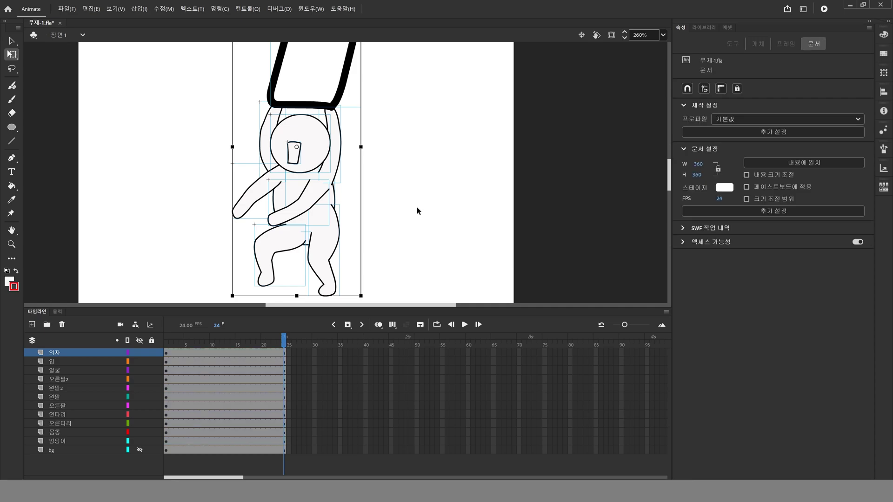
{"action": "left_click", "coordinate": [295, 156]}
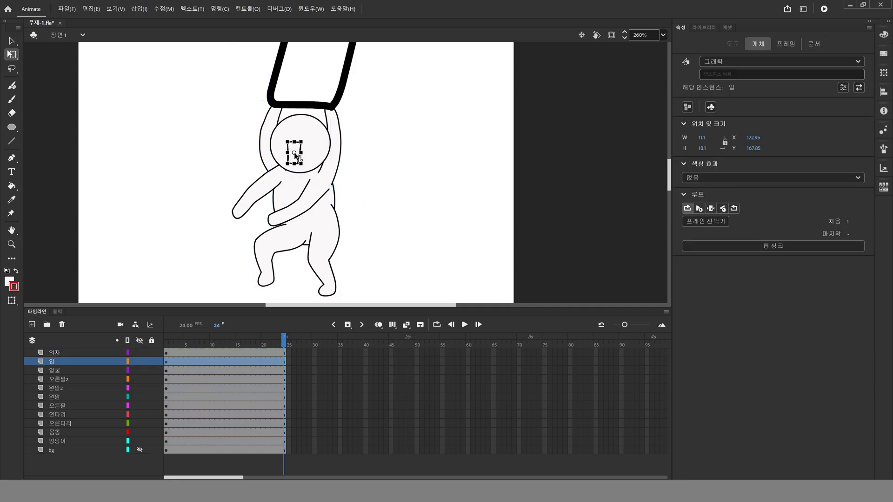
{"action": "left_click", "coordinate": [354, 188]}
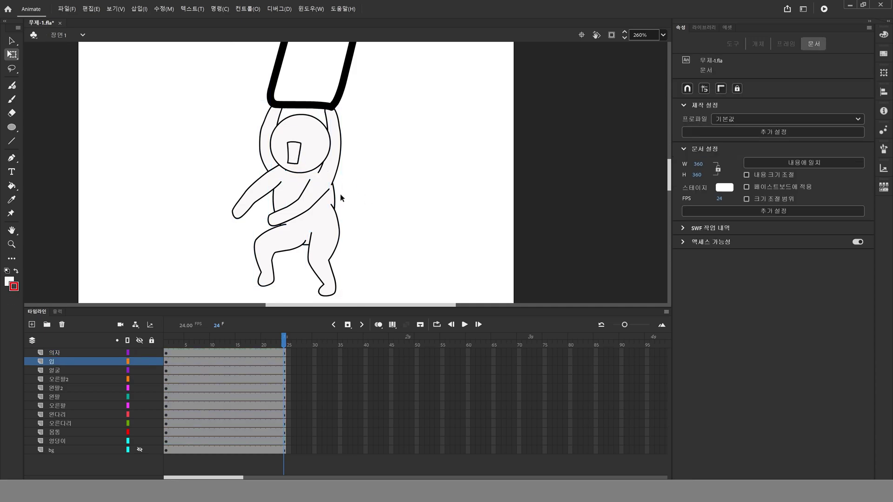
{"action": "left_click", "coordinate": [313, 182]}
{"action": "left_click", "coordinate": [288, 216]}
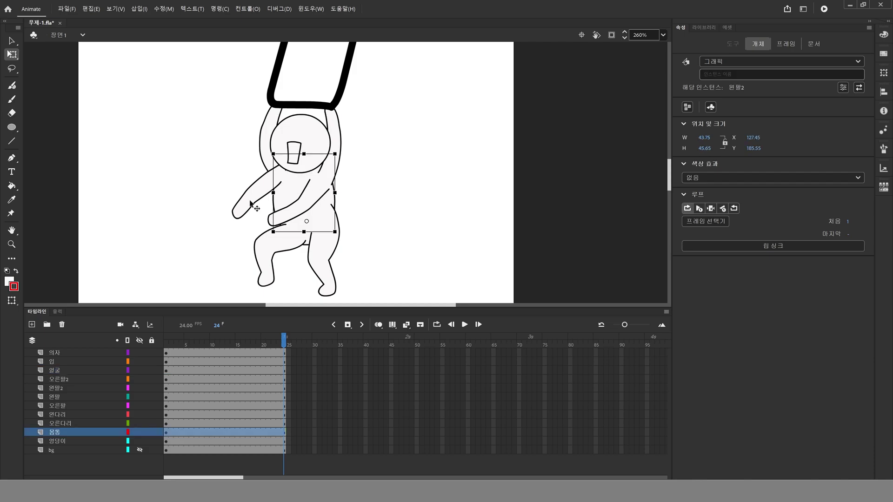
{"action": "left_click", "coordinate": [253, 203]}
{"action": "left_click", "coordinate": [263, 139]}
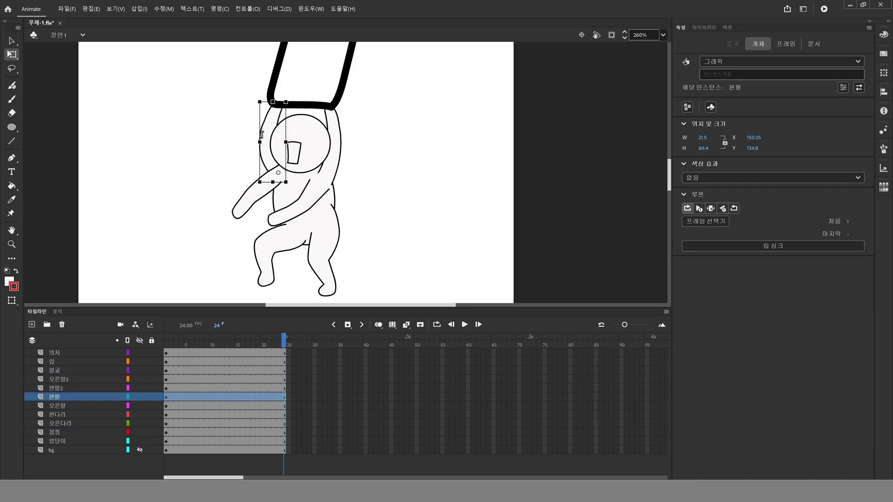
{"action": "left_click", "coordinate": [338, 148]}
{"action": "left_click", "coordinate": [380, 194]}
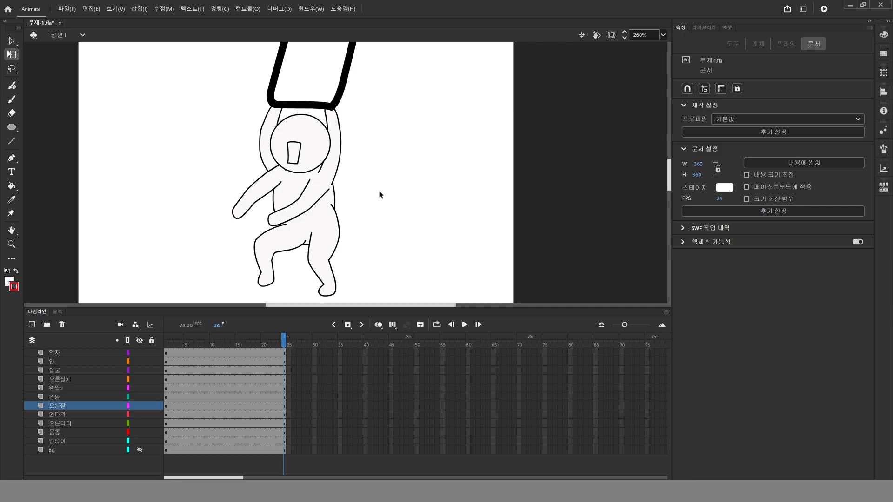
{"action": "key", "text": "ctrl+s"}
Lock and hide the two lowered-arm layers 왼팔2 and 오른팔2 so only the raised arms are shown
{"action": "left_click", "coordinate": [259, 201]}
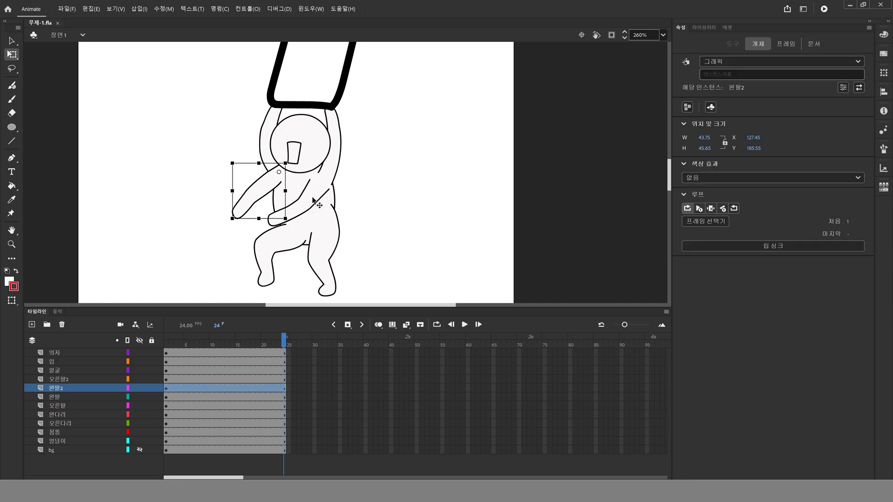
{"action": "left_click", "coordinate": [316, 202]}
{"action": "left_click", "coordinate": [255, 192]}
{"action": "left_click", "coordinate": [308, 194]}
{"action": "left_click", "coordinate": [254, 204]}
{"action": "left_click", "coordinate": [151, 388]}
{"action": "left_click", "coordinate": [152, 380]}
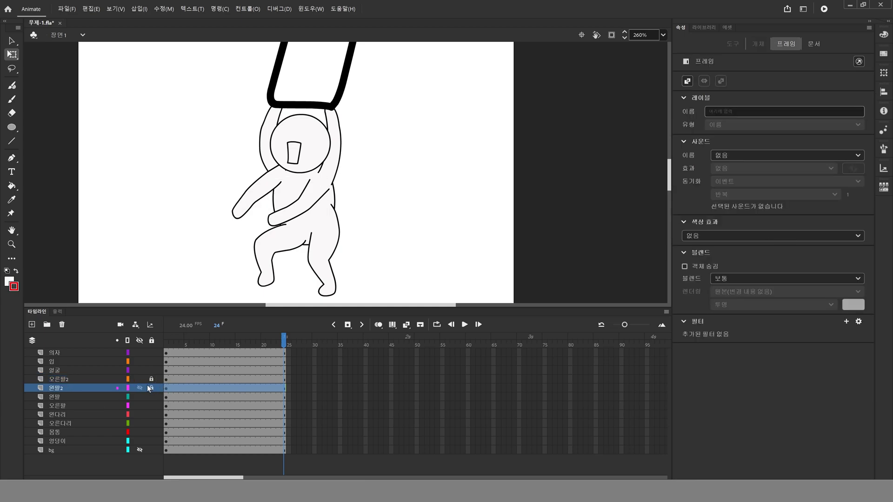
{"action": "left_click", "coordinate": [144, 379]}
{"action": "left_click", "coordinate": [140, 388]}
{"action": "left_click", "coordinate": [140, 378]}
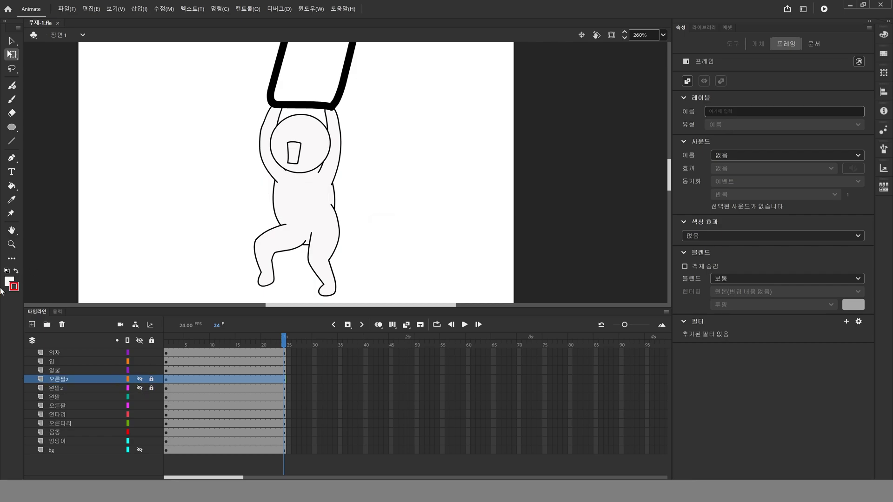
Show and unlock the 오른팔2 and 왼팔2 arm layers again
{"action": "left_click", "coordinate": [12, 244]}
{"action": "left_click", "coordinate": [286, 95]}
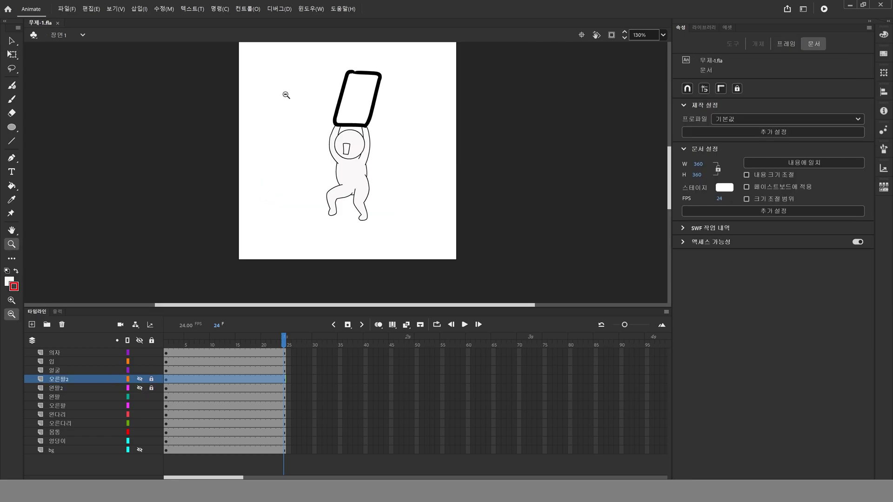
{"action": "left_click", "coordinate": [313, 114]}
{"action": "left_click_drag", "start_coordinate": [301, 125], "coordinate": [427, 259]}
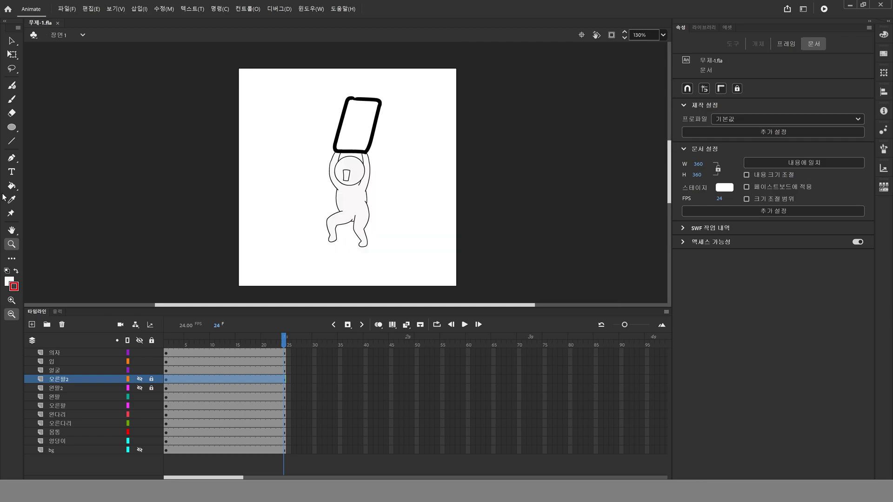
{"action": "left_click", "coordinate": [11, 41]}
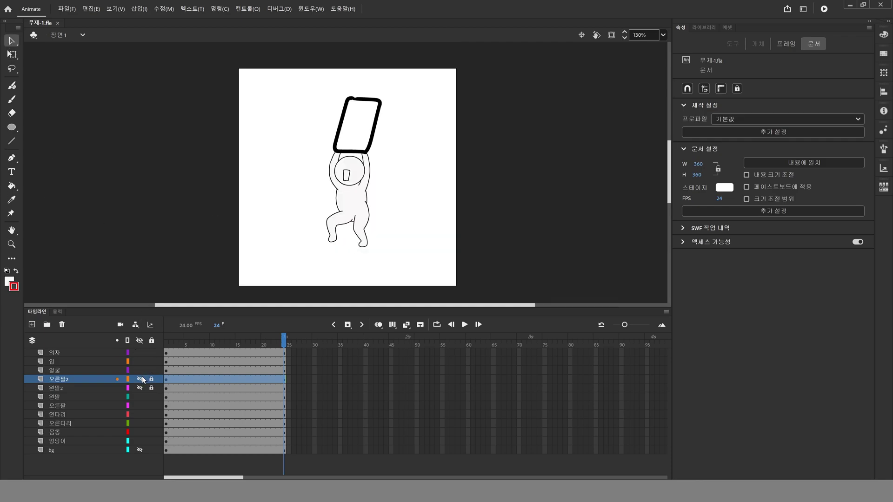
{"action": "left_click", "coordinate": [140, 379]}
{"action": "left_click", "coordinate": [139, 388]}
{"action": "left_click", "coordinate": [151, 387]}
{"action": "left_click", "coordinate": [152, 379]}
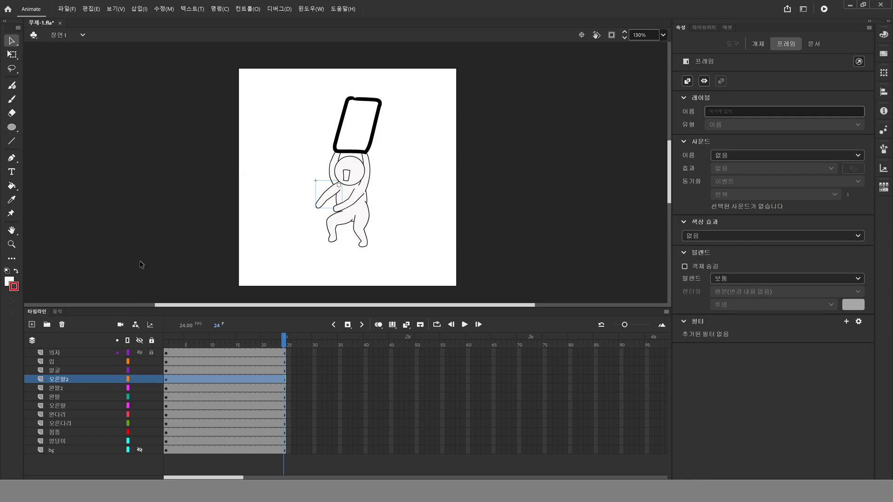
{"action": "left_click", "coordinate": [139, 261]}
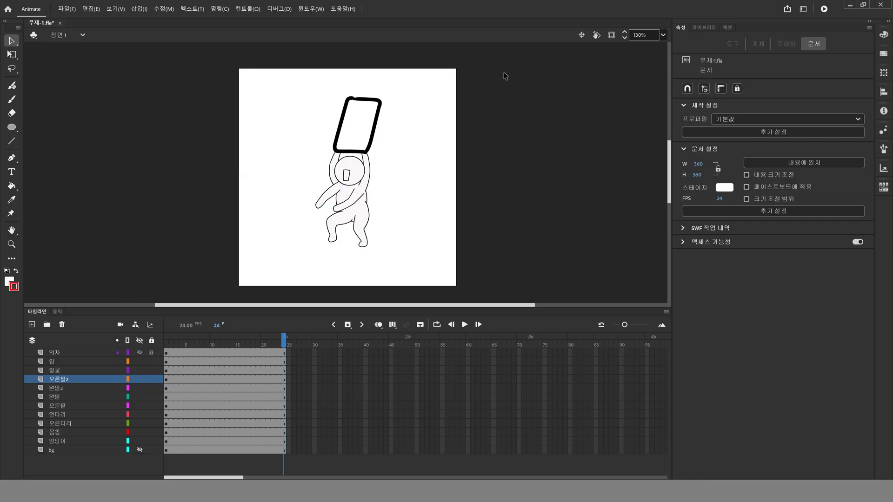
Select all the character parts with the chair and scale them up together from the centre to about 152 × 352
{"action": "left_click", "coordinate": [664, 35]}
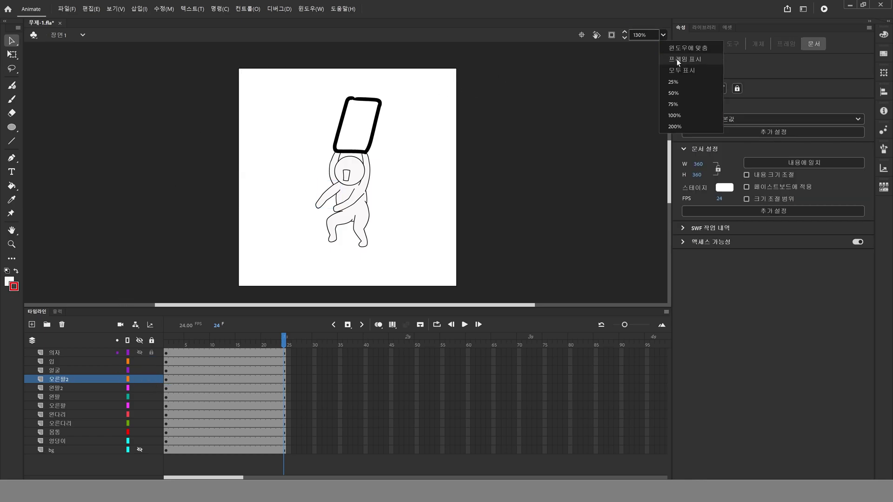
{"action": "left_click", "coordinate": [686, 115]}
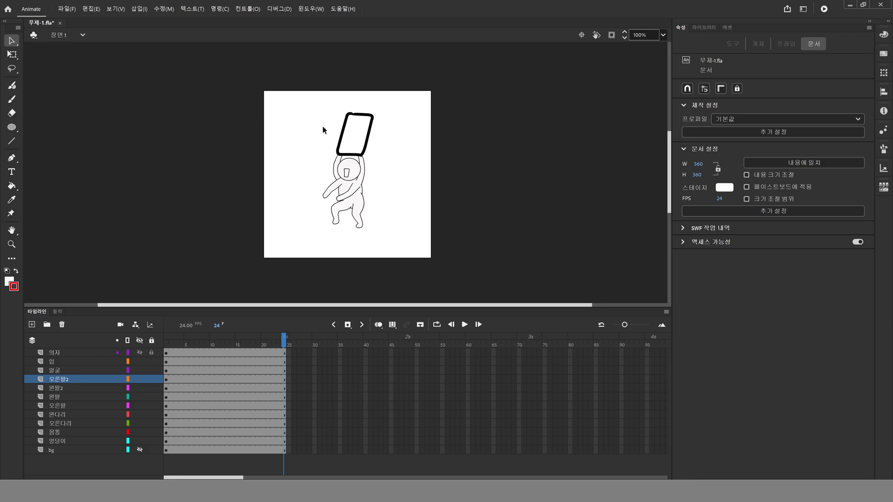
{"action": "left_click", "coordinate": [12, 244]}
{"action": "left_click", "coordinate": [365, 198]}
{"action": "left_click", "coordinate": [350, 151]}
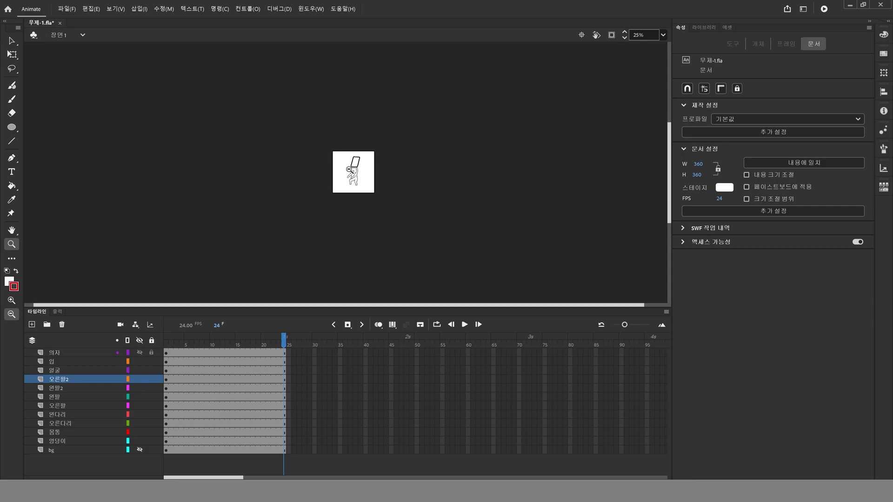
{"action": "left_click_drag", "start_coordinate": [332, 149], "coordinate": [387, 203]}
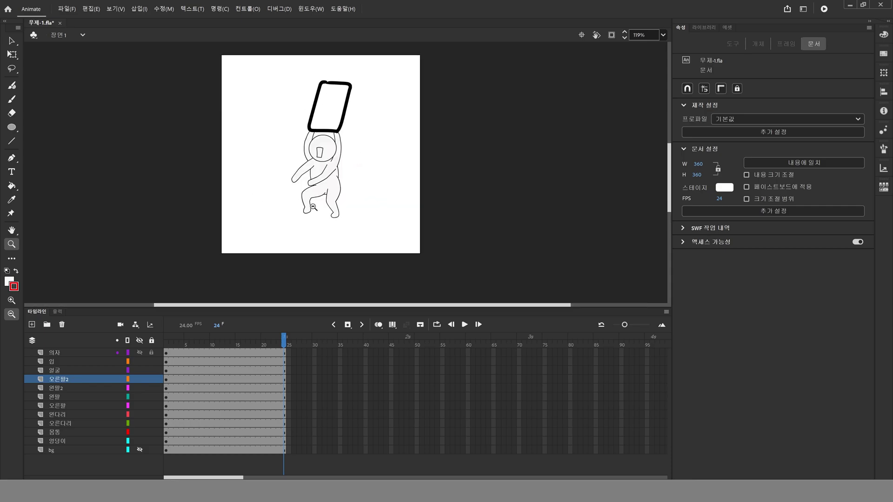
{"action": "left_click_drag", "start_coordinate": [304, 189], "coordinate": [334, 216]}
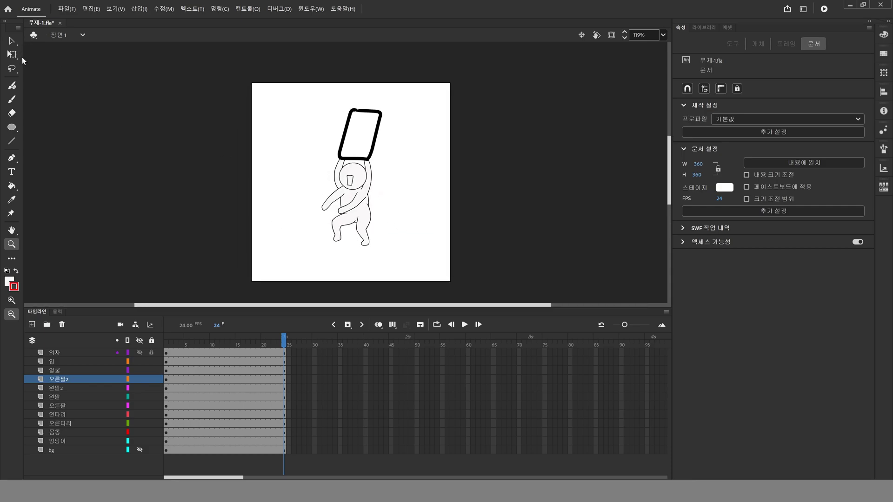
{"action": "left_click", "coordinate": [16, 56]}
{"action": "left_click", "coordinate": [11, 41]}
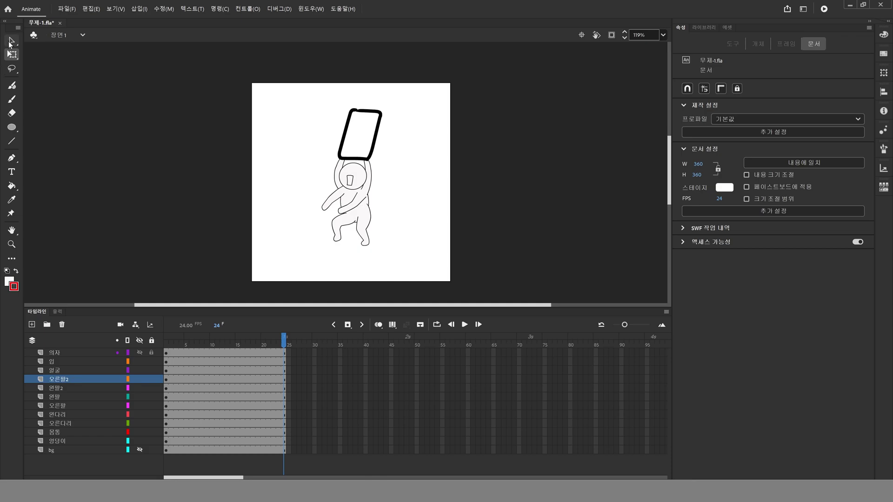
{"action": "left_click_drag", "start_coordinate": [175, 56], "coordinate": [507, 320]}
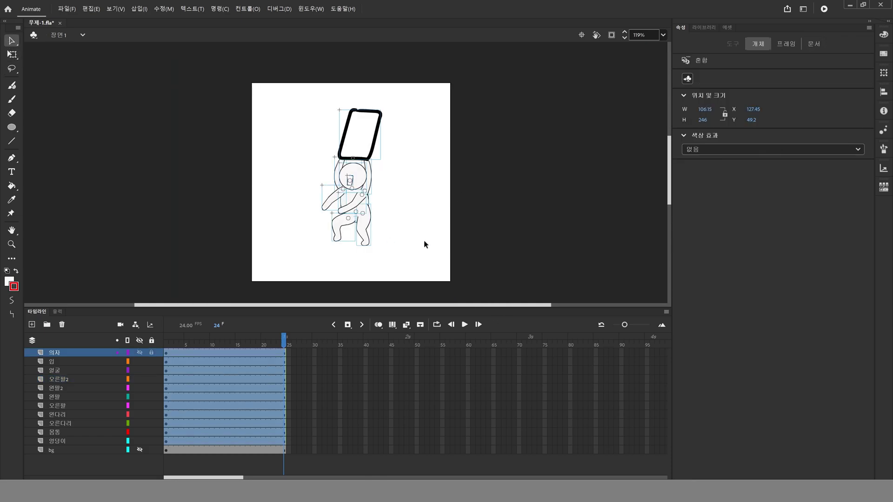
{"action": "left_click", "coordinate": [11, 54]}
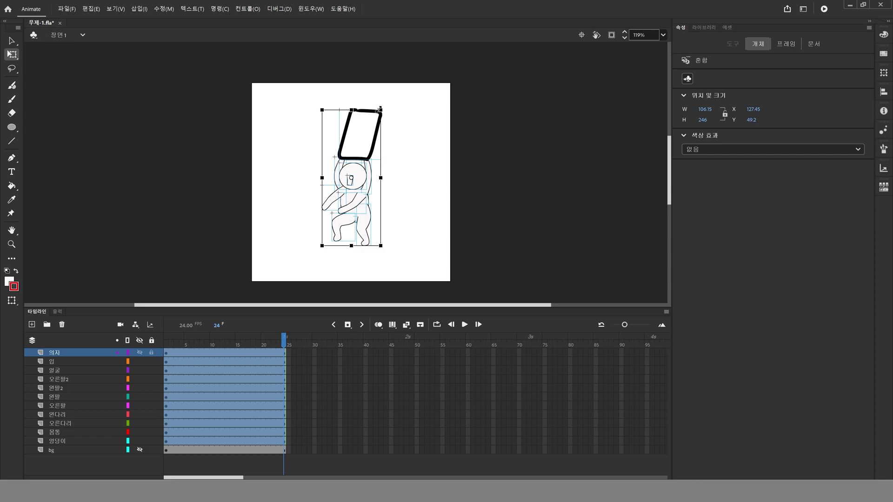
{"action": "left_click_drag", "start_coordinate": [379, 108], "coordinate": [435, 79]}
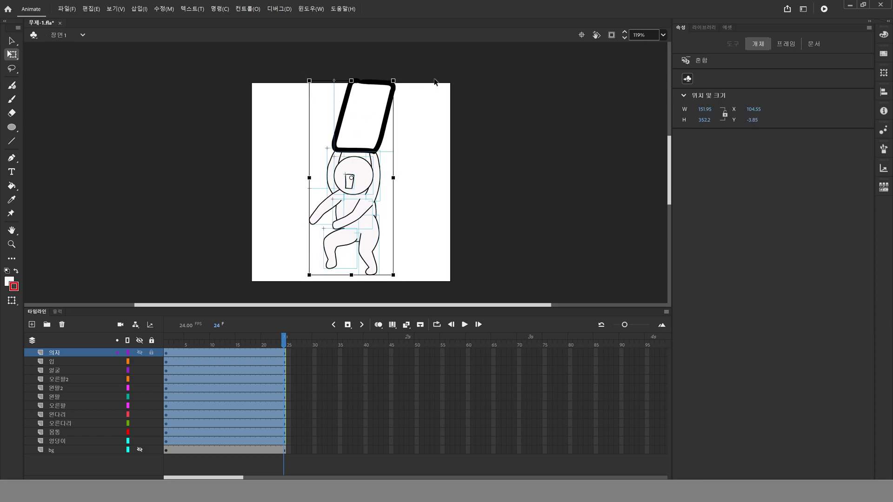
Nudge the enlarged character and chair down and right to fit inside the stage, at X 112.2, Y 5.5
{"action": "key", "text": "Down"}
{"action": "key", "text": "Down"}
{"action": "key", "text": "Down"}
{"action": "key", "text": "Down"}
{"action": "key", "text": "Down"}
{"action": "key", "text": "Down"}
{"action": "key", "text": "Down"}
{"action": "key", "text": "Down"}
{"action": "key", "text": "Down"}
{"action": "key", "text": "Down"}
{"action": "key", "text": "Down"}
{"action": "key", "text": "Down"}
{"action": "key", "text": "Down"}
{"action": "key", "text": "Down"}
{"action": "key", "text": "Down"}
{"action": "key", "text": "Down"}
{"action": "key", "text": "Down"}
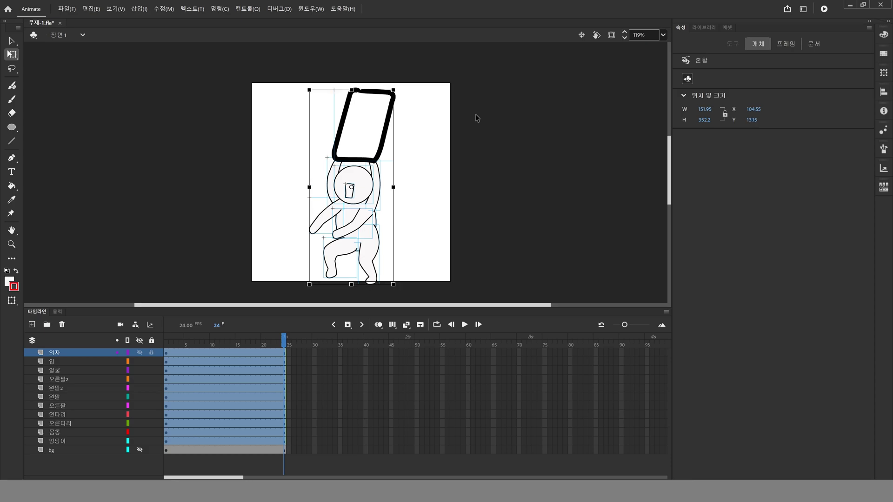
{"action": "key", "text": "Up"}
{"action": "key", "text": "Up"}
{"action": "key", "text": "Up"}
{"action": "key", "text": "Up"}
{"action": "key", "text": "Up"}
{"action": "key", "text": "Up"}
{"action": "key", "text": "Up"}
{"action": "key", "text": "Right"}
{"action": "key", "text": "Right"}
{"action": "key", "text": "Right"}
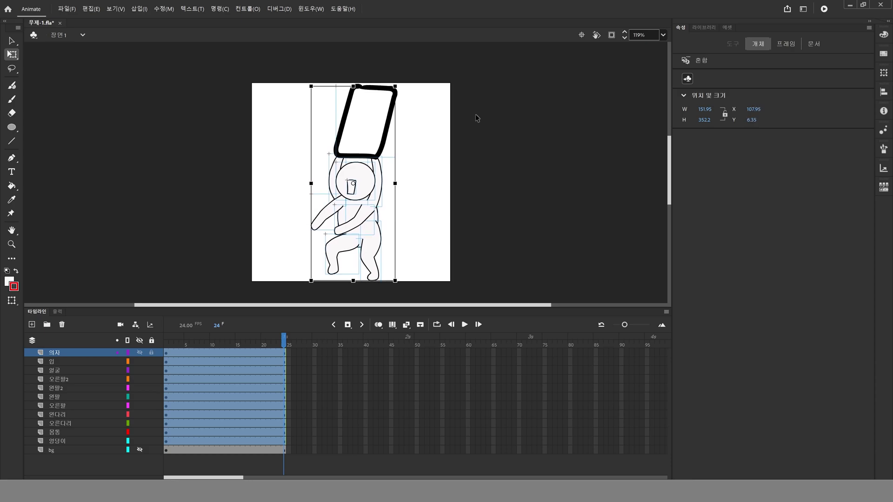
{"action": "key", "text": "Right"}
{"action": "key", "text": "Right"}
{"action": "key", "text": "Right"}
{"action": "key", "text": "Right"}
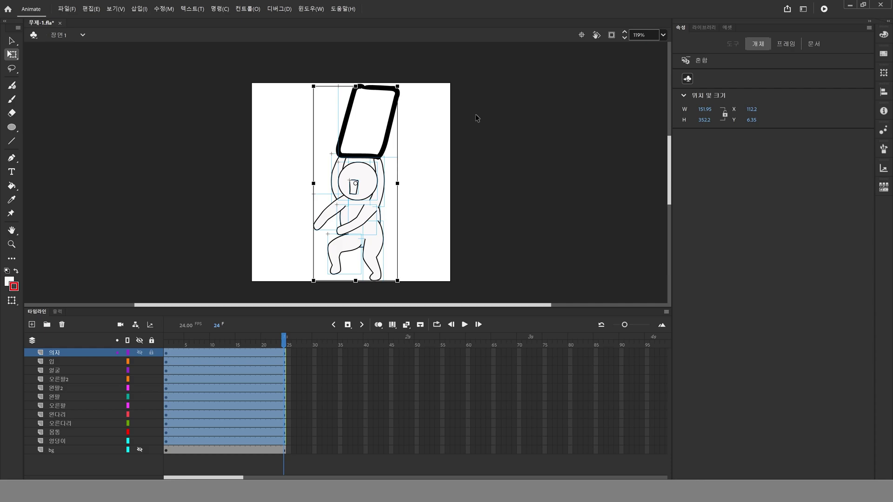
{"action": "left_click", "coordinate": [470, 162]}
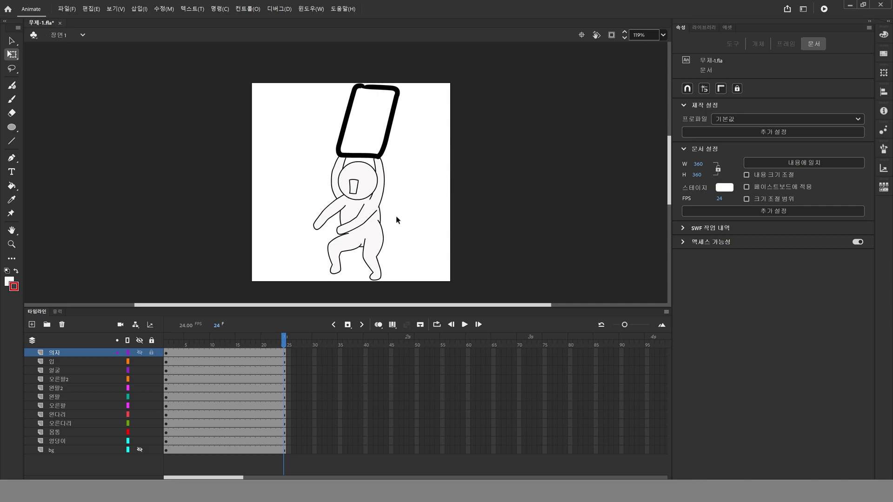
Scale the whole character and chair up further to about 175 × 406, try moving them upward, and undo that move
{"action": "left_click_drag", "start_coordinate": [221, 70], "coordinate": [493, 295]}
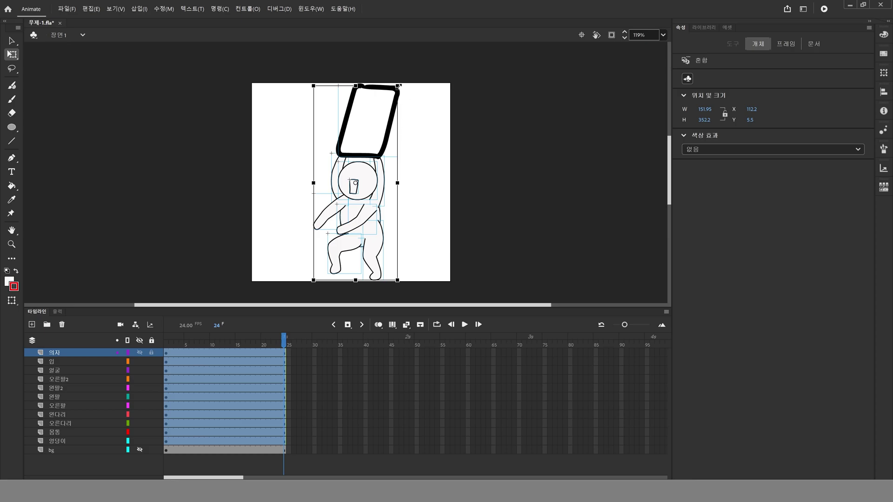
{"action": "left_click_drag", "start_coordinate": [398, 86], "coordinate": [410, 57]}
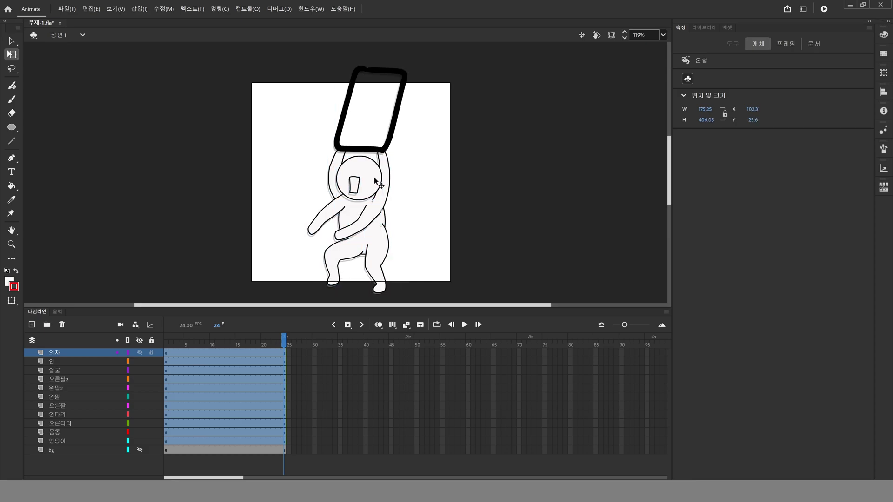
{"action": "left_click_drag", "start_coordinate": [357, 204], "coordinate": [369, 172]}
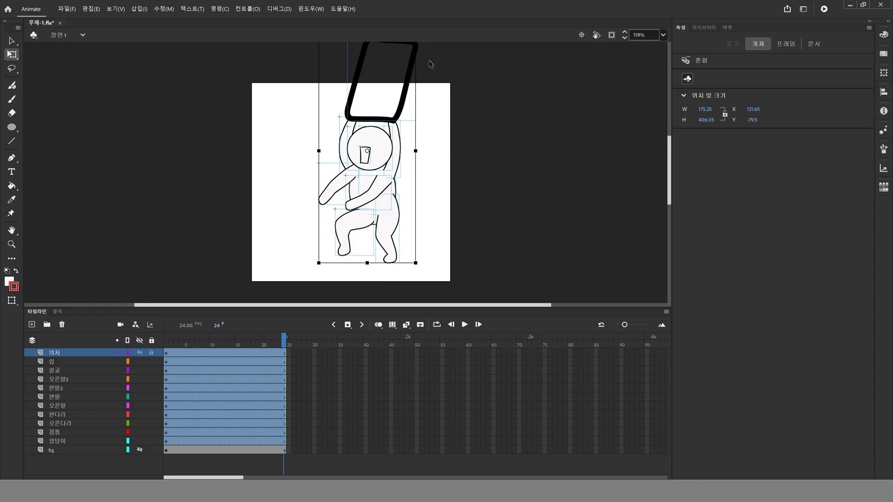
{"action": "key", "text": "ctrl+z"}
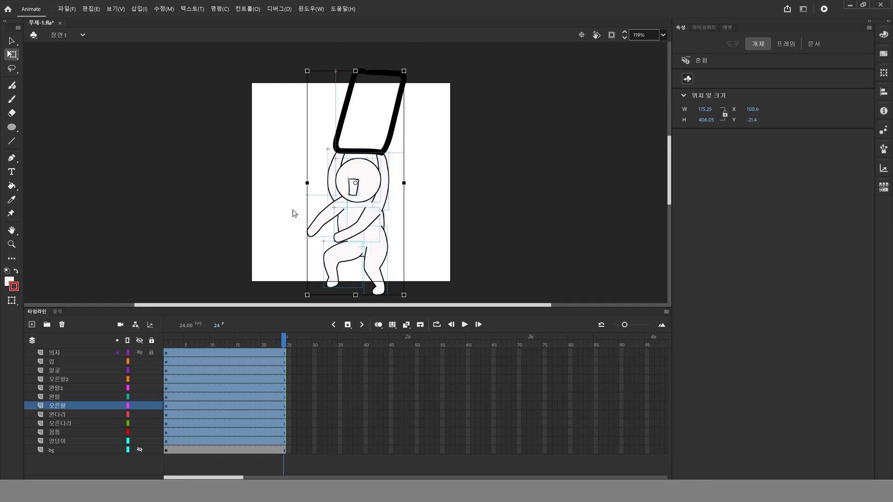
Undo the last enlargement of the character and chair, fit the stage in view, and save the file
{"action": "key", "text": "ctrl+z"}
{"action": "key", "text": "ctrl+z"}
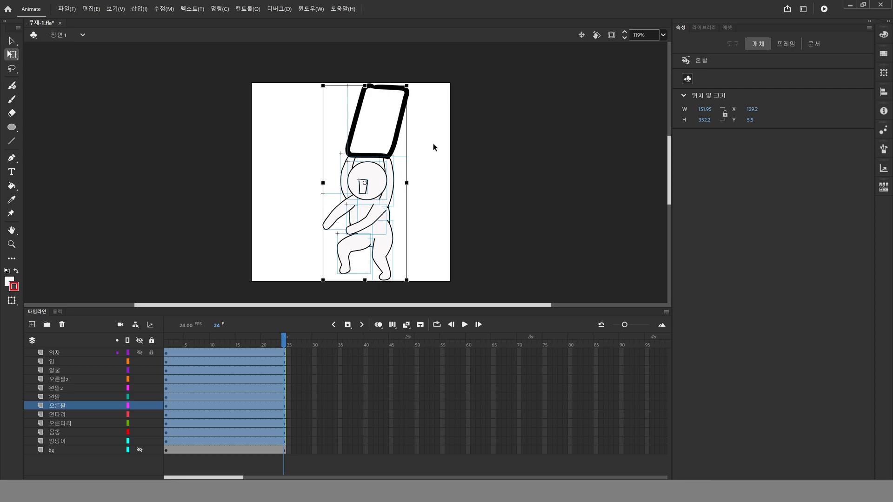
{"action": "left_click", "coordinate": [505, 190]}
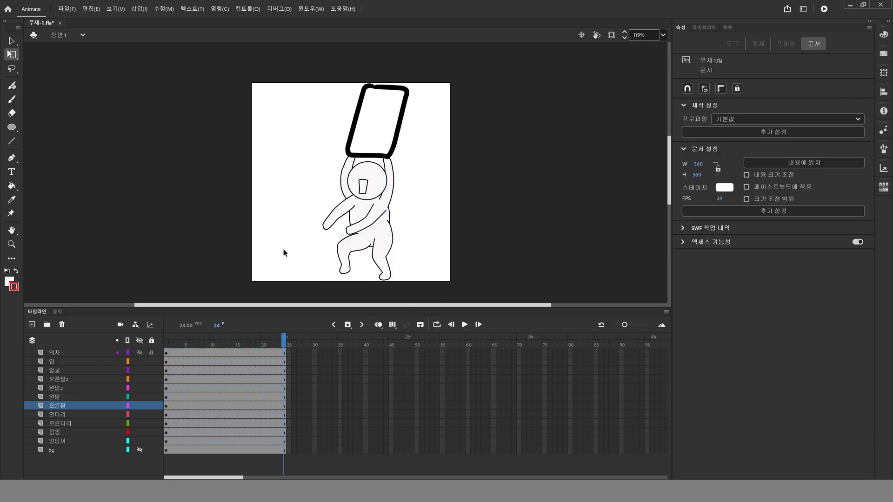
{"action": "double_click", "coordinate": [12, 231]}
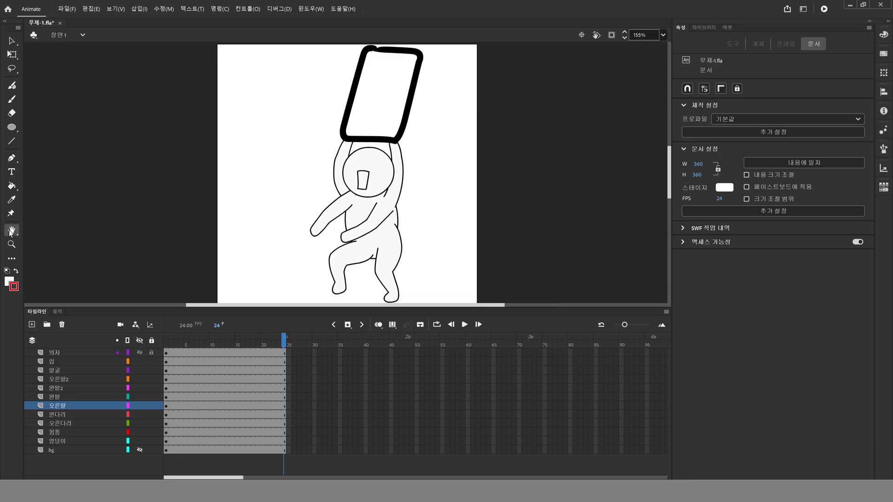
{"action": "left_click", "coordinate": [11, 41]}
{"action": "key", "text": "ctrl+s"}
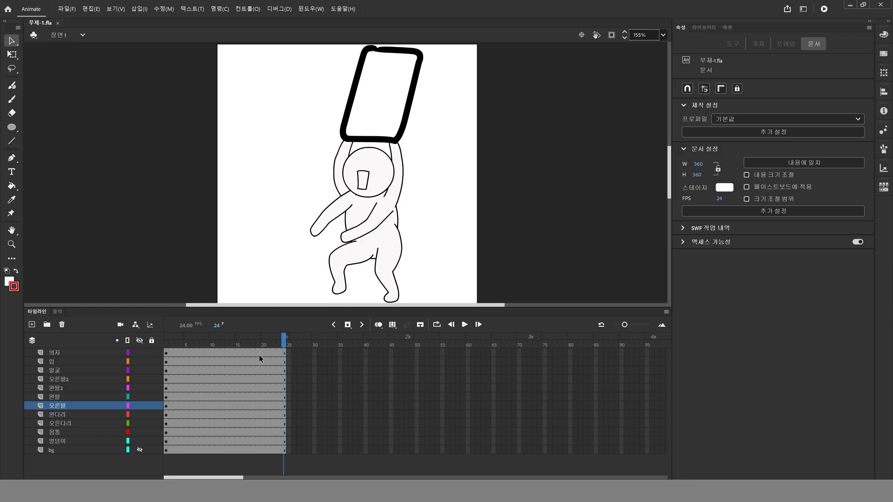
Lock and hide the alternate arm layers 왼팔2 and 오른팔2, and save the file
{"action": "left_click", "coordinate": [147, 387]}
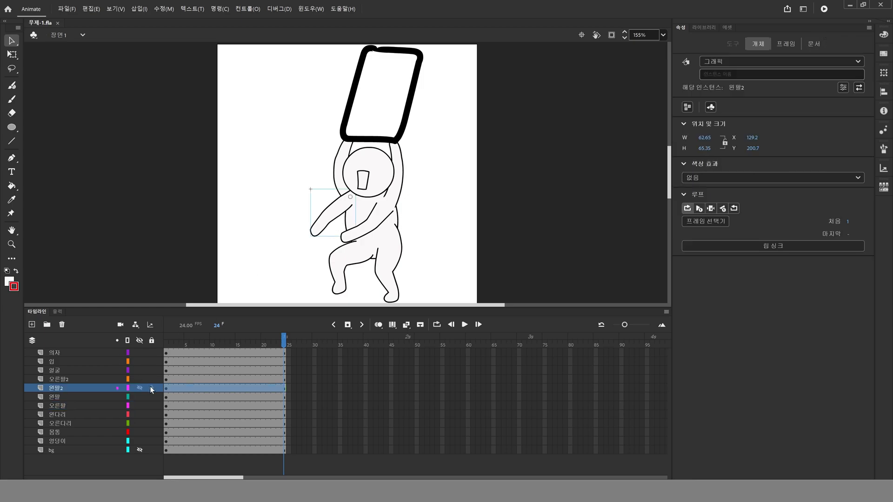
{"action": "left_click", "coordinate": [151, 388]}
{"action": "left_click", "coordinate": [366, 240]}
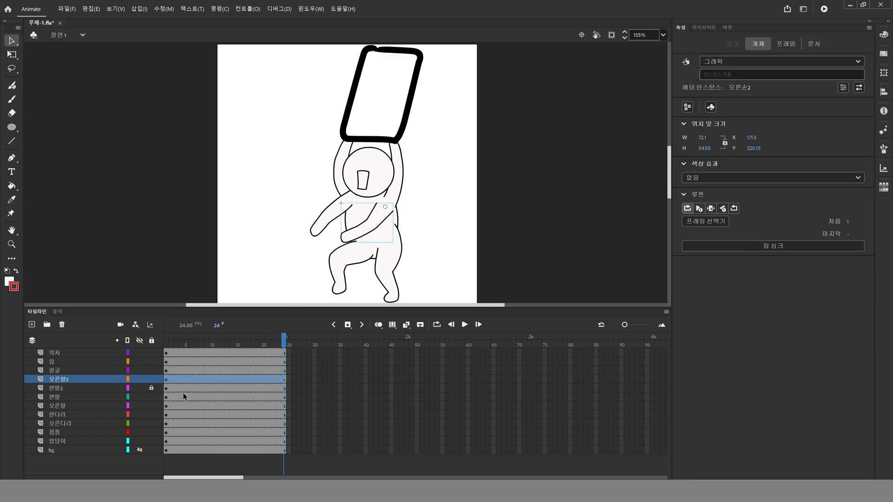
{"action": "left_click", "coordinate": [152, 379]}
{"action": "left_click", "coordinate": [140, 378]}
{"action": "left_click", "coordinate": [139, 388]}
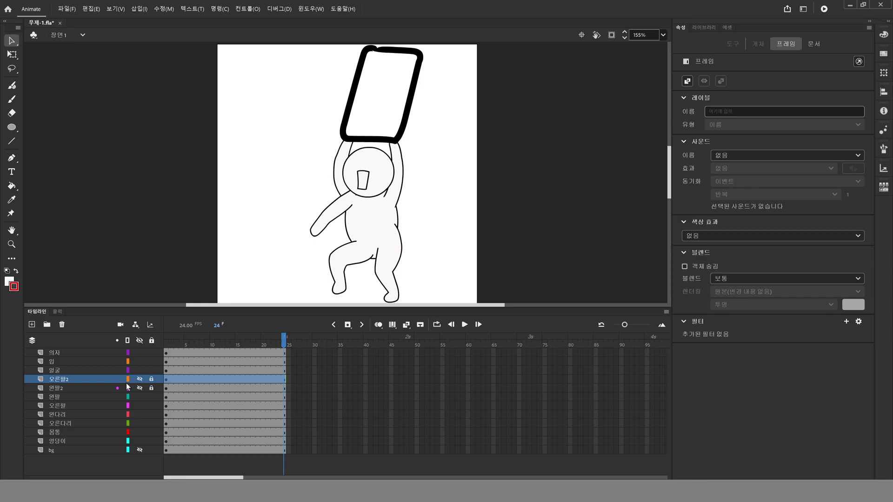
{"action": "left_click", "coordinate": [116, 225]}
{"action": "key", "text": "ctrl+s"}
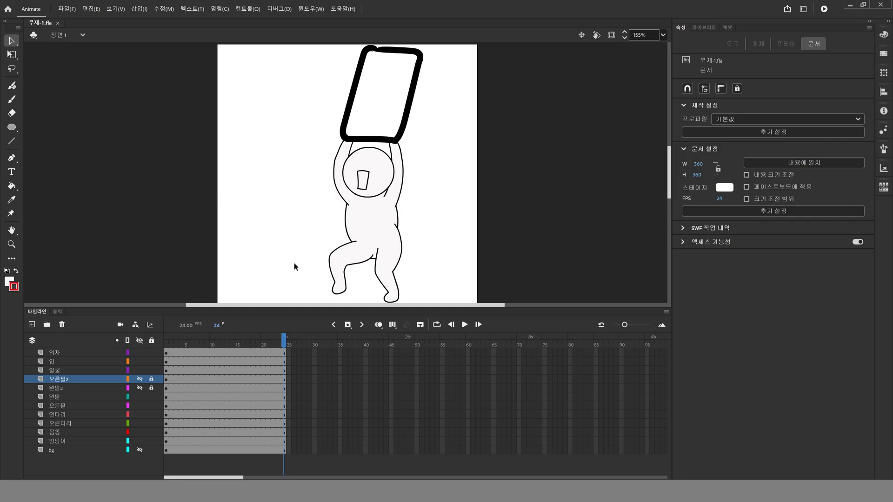
Select the two raised arms and the chair on the stage to check which layers hold them
{"action": "left_click", "coordinate": [341, 182]}
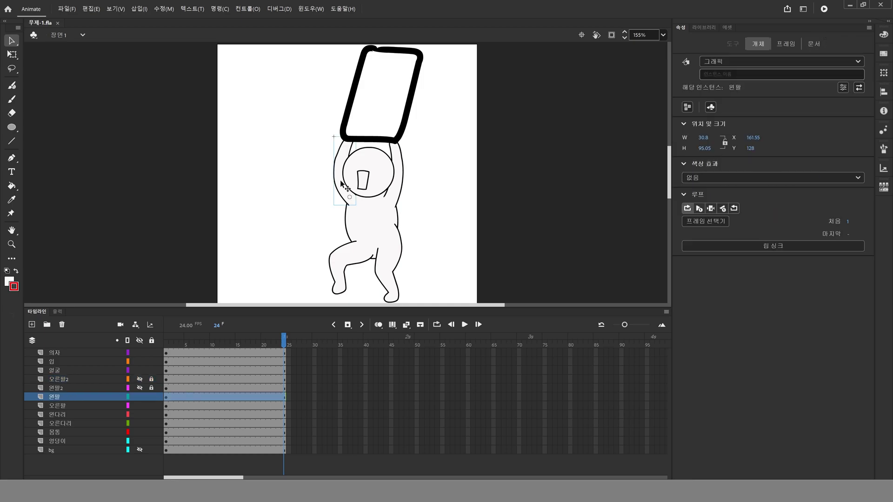
{"action": "left_click", "coordinate": [399, 200], "text": "shift"}
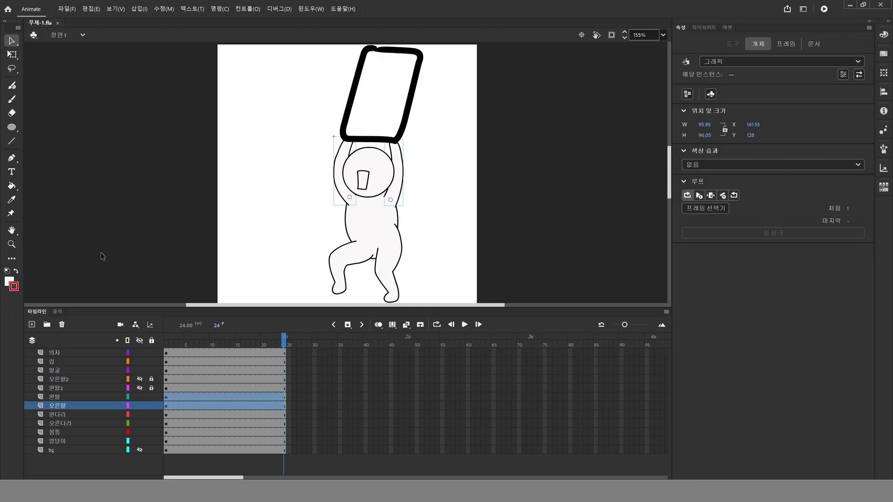
{"action": "left_click", "coordinate": [207, 417]}
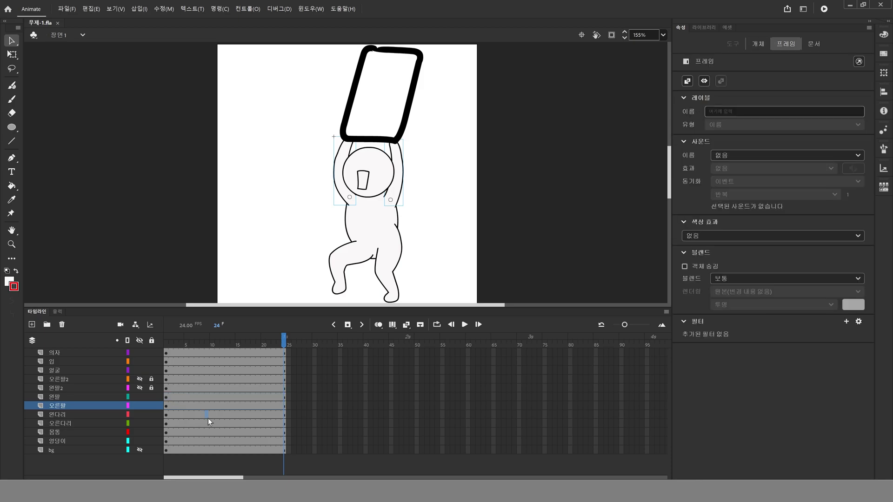
{"action": "left_click", "coordinate": [384, 139]}
{"action": "left_click", "coordinate": [339, 164], "text": "shift"}
{"action": "left_click", "coordinate": [400, 175], "text": "shift"}
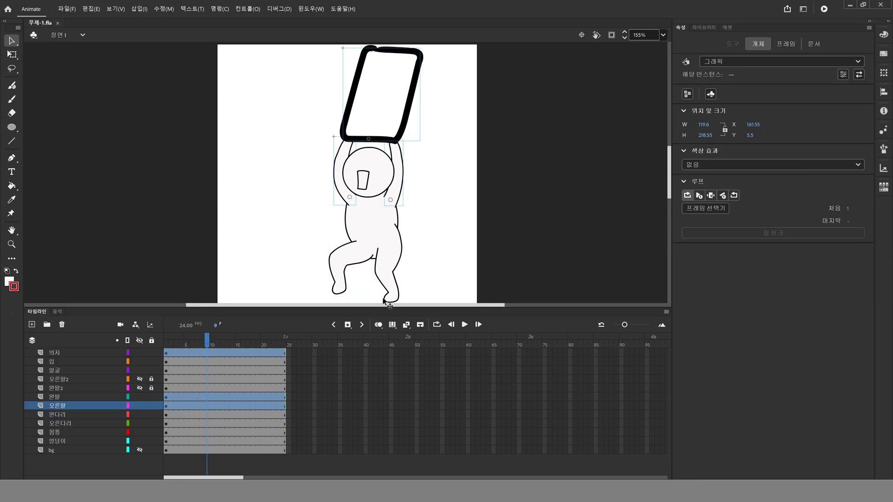
{"action": "left_click", "coordinate": [360, 414]}
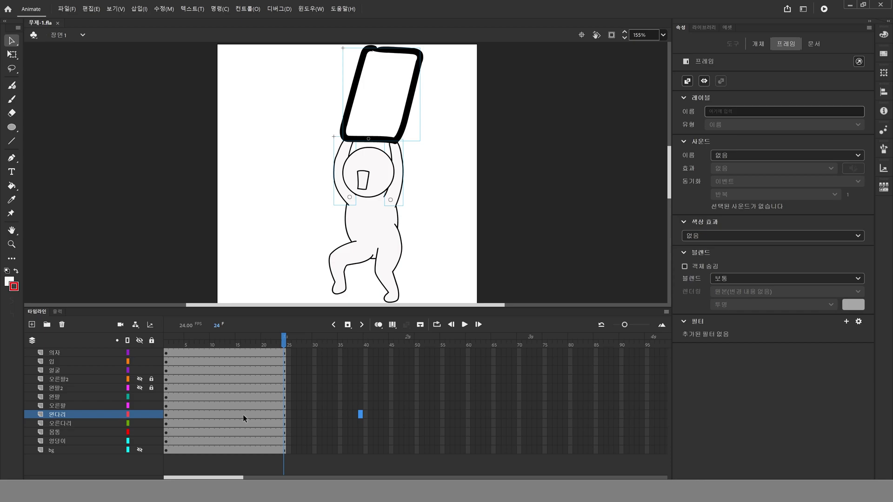
Insert keyframes at frame 10 on the 왼팔, 오른팔 and 의자 layers
{"action": "left_click", "coordinate": [209, 400]}
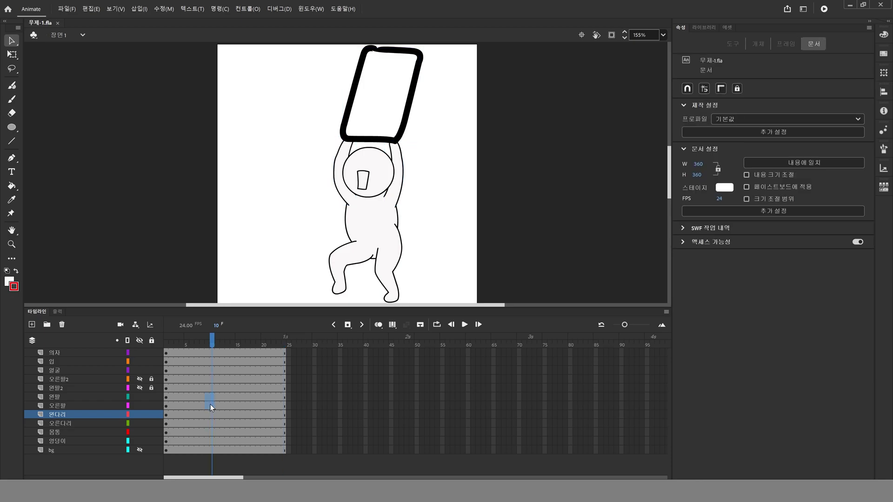
{"action": "left_click", "coordinate": [201, 403]}
{"action": "left_click", "coordinate": [208, 396]}
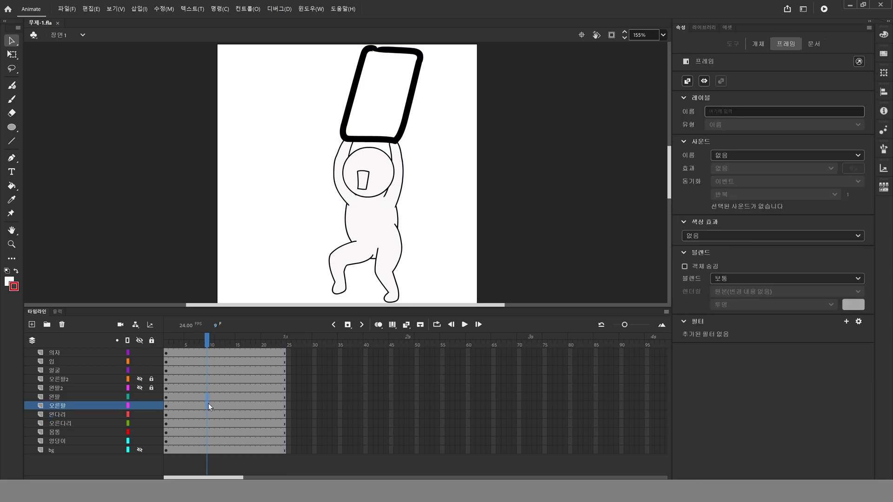
{"action": "left_click", "coordinate": [211, 398]}
{"action": "left_click", "coordinate": [211, 406], "text": "shift"}
{"action": "left_click", "coordinate": [211, 352]}
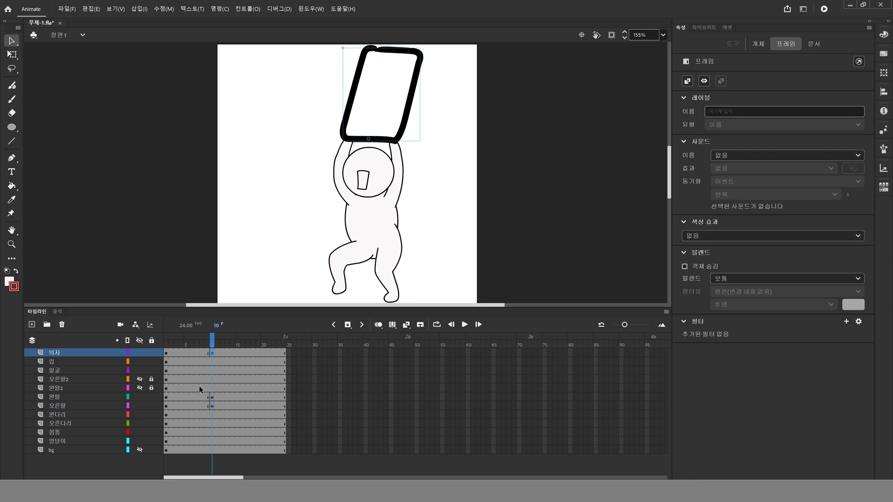
Try moving the shared pivot of the selected arms and chair down between the shoulders at frame 10
{"action": "left_click", "coordinate": [342, 165]}
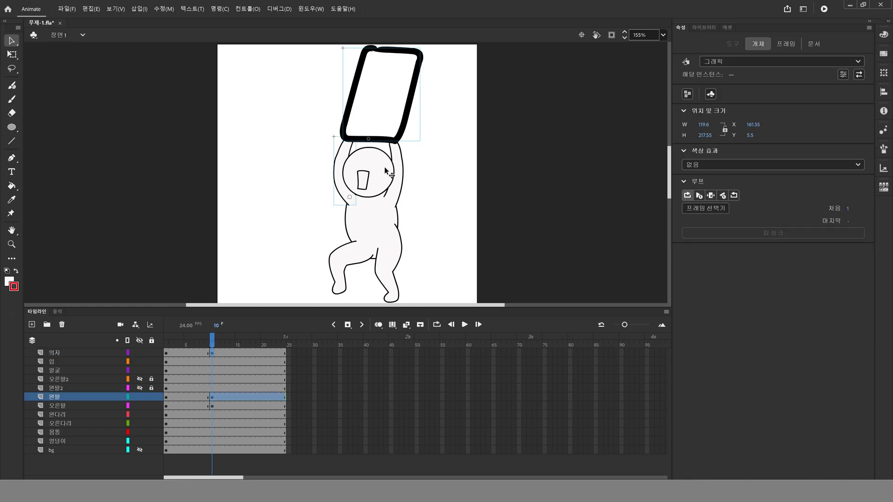
{"action": "left_click", "coordinate": [399, 165], "text": "shift"}
{"action": "left_click", "coordinate": [11, 54]}
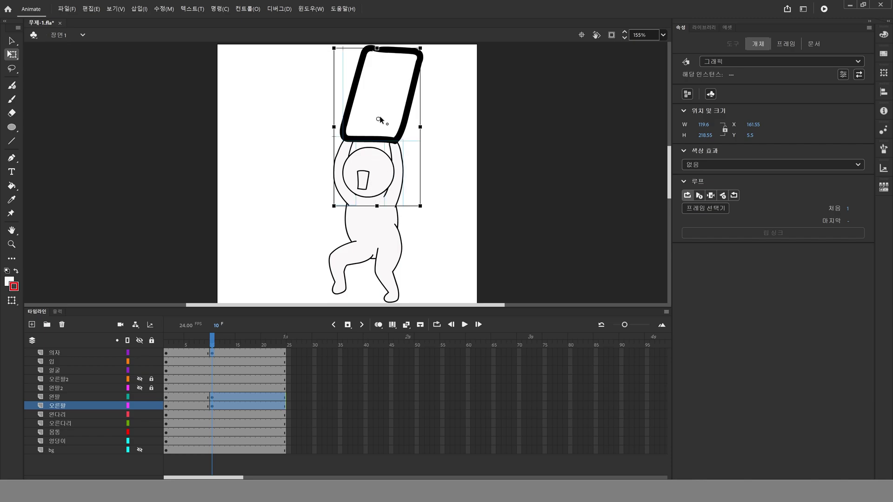
{"action": "left_click_drag", "start_coordinate": [375, 120], "coordinate": [367, 207]}
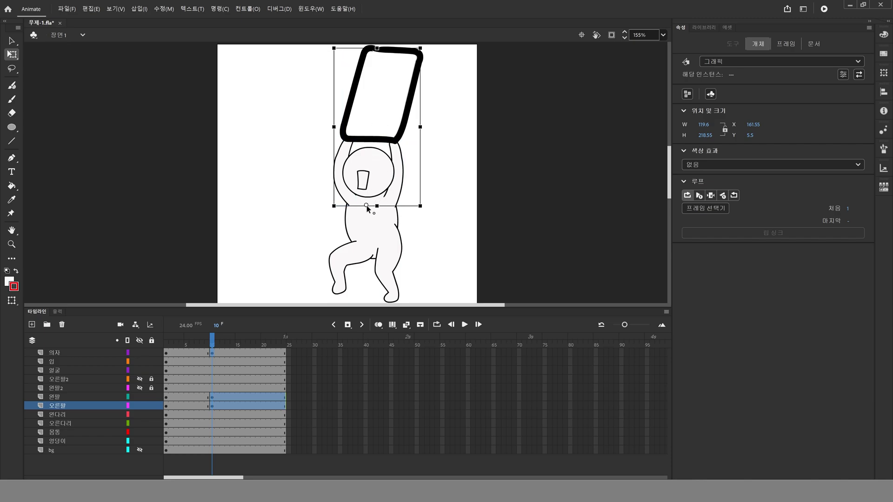
{"action": "left_click", "coordinate": [480, 210]}
Try to adjust the chair on its own at frame 10, and undo that change
{"action": "left_click", "coordinate": [346, 182]}
{"action": "left_click", "coordinate": [392, 152], "text": "shift"}
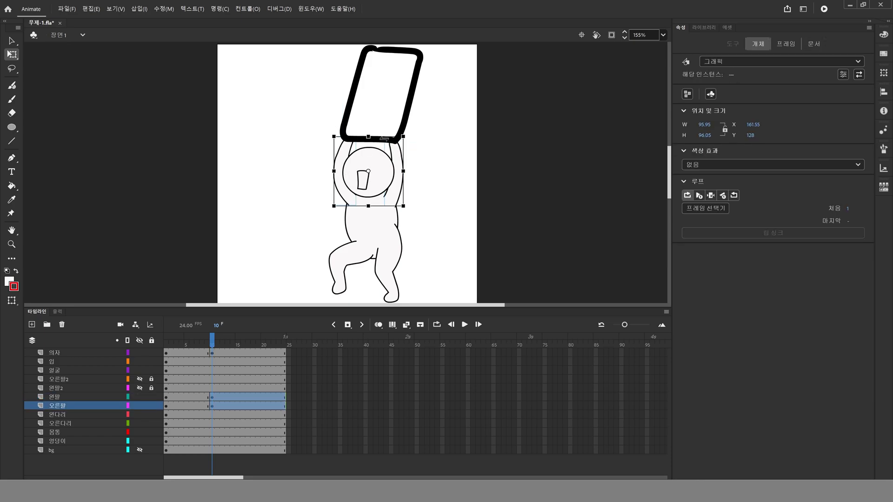
{"action": "left_click", "coordinate": [362, 93], "text": "shift"}
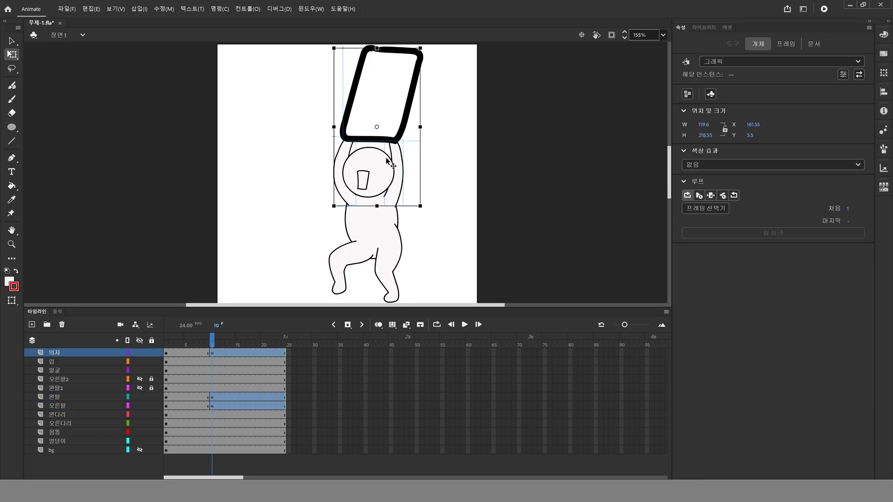
{"action": "left_click", "coordinate": [454, 158]}
{"action": "left_click", "coordinate": [405, 117]}
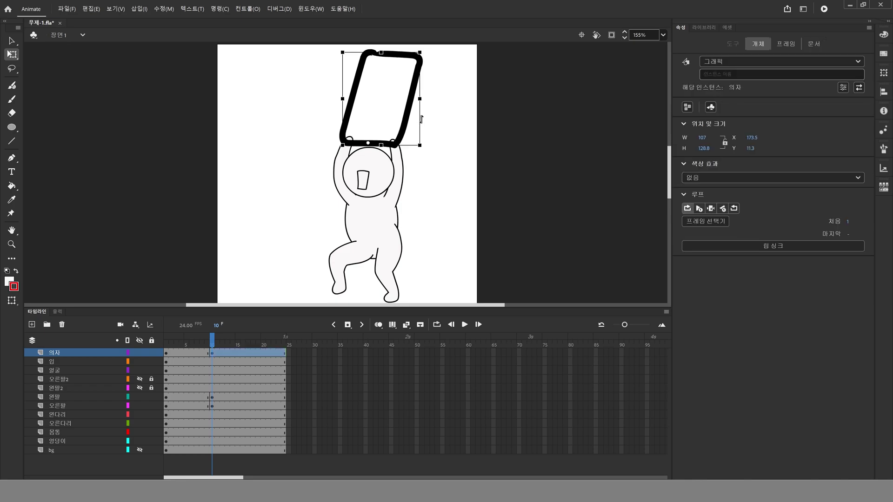
{"action": "left_click_drag", "start_coordinate": [420, 117], "coordinate": [409, 112]}
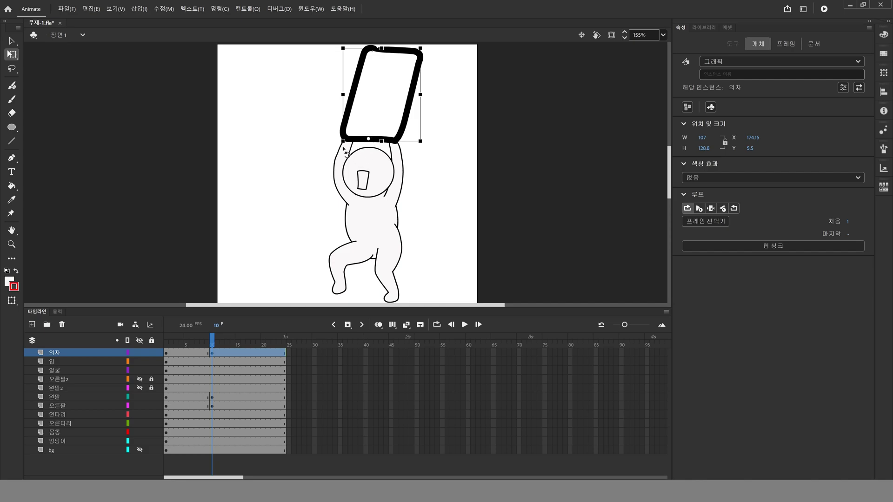
{"action": "left_click", "coordinate": [403, 153]}
{"action": "left_click", "coordinate": [401, 153]}
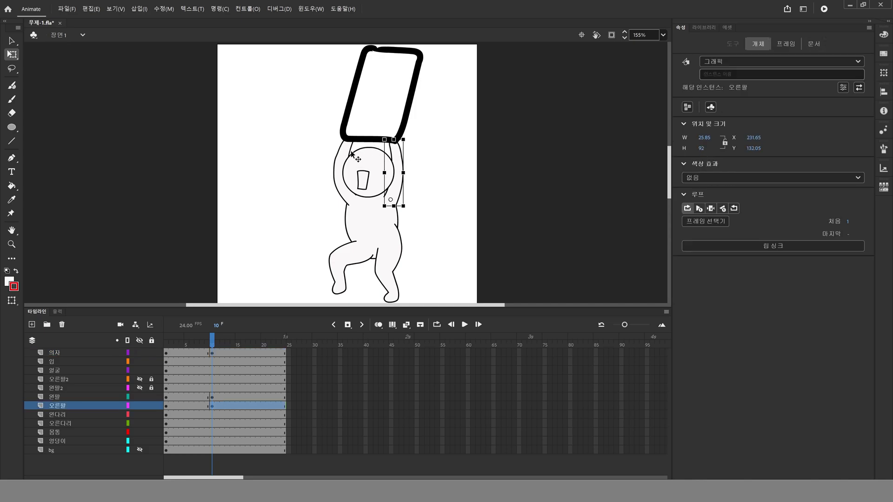
At frame 10, rotate both raised arms and the chair together counter-clockwise about a shared pivot placed between the shoulders
{"action": "left_click", "coordinate": [12, 41]}
{"action": "left_click", "coordinate": [233, 146]}
{"action": "left_click", "coordinate": [345, 160]}
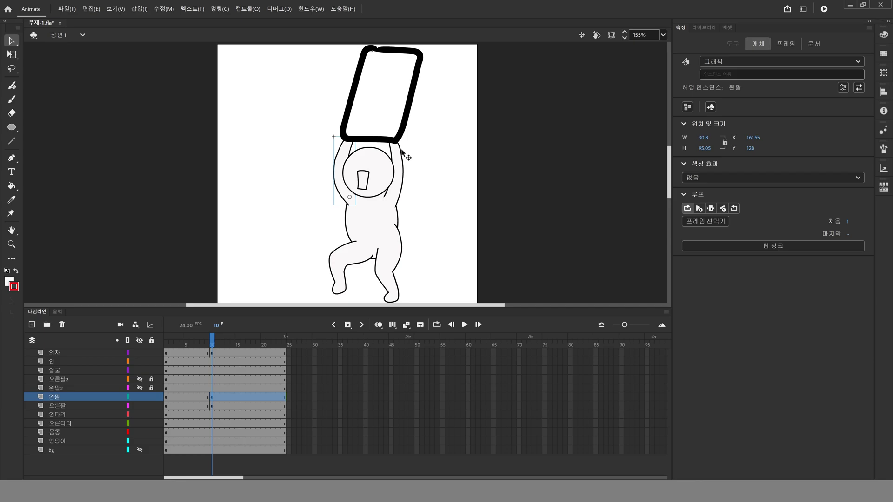
{"action": "left_click", "coordinate": [403, 154], "text": "shift"}
{"action": "left_click", "coordinate": [400, 139], "text": "shift"}
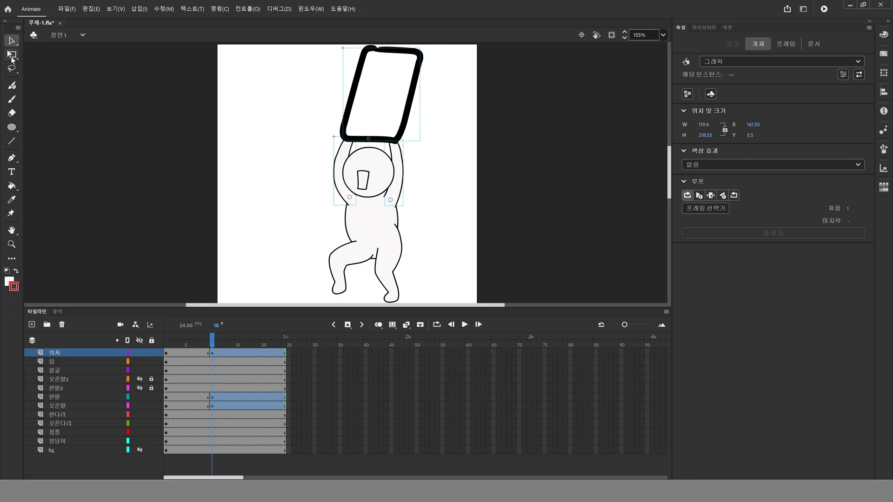
{"action": "left_click", "coordinate": [11, 55]}
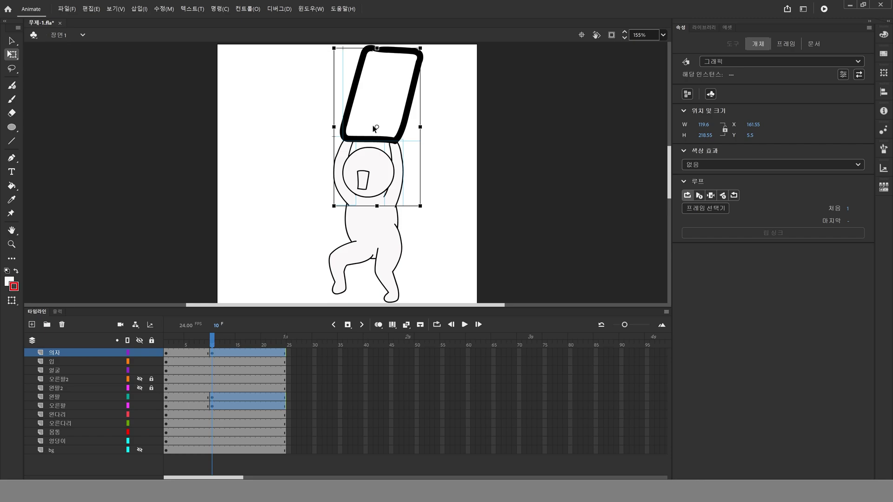
{"action": "left_click_drag", "start_coordinate": [374, 126], "coordinate": [363, 207]}
{"action": "left_click_drag", "start_coordinate": [423, 48], "coordinate": [361, 103]}
{"action": "left_click", "coordinate": [417, 152]}
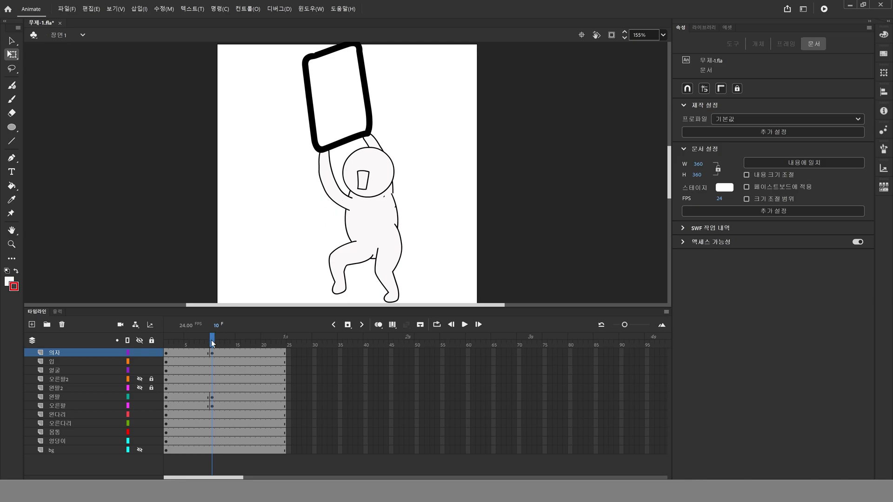
Return the playhead to frame 1 and add a new layer directly above the 오른팔 layer
{"action": "mouse_move", "coordinate": [212, 343]}
{"action": "left_mouse_down"}
{"action": "mouse_move", "coordinate": [166, 345]}
{"action": "mouse_move", "coordinate": [217, 347]}
{"action": "left_mouse_up"}
{"action": "left_click_drag", "start_coordinate": [217, 344], "coordinate": [158, 349]}
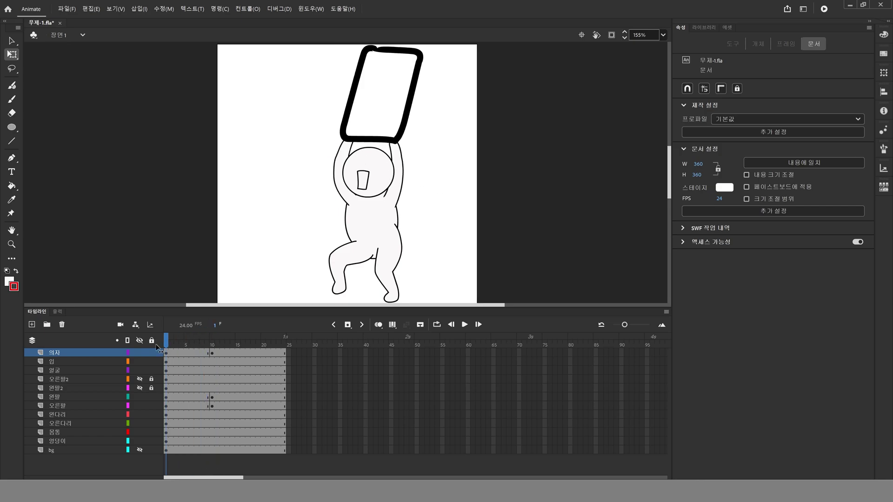
{"action": "left_click", "coordinate": [12, 41]}
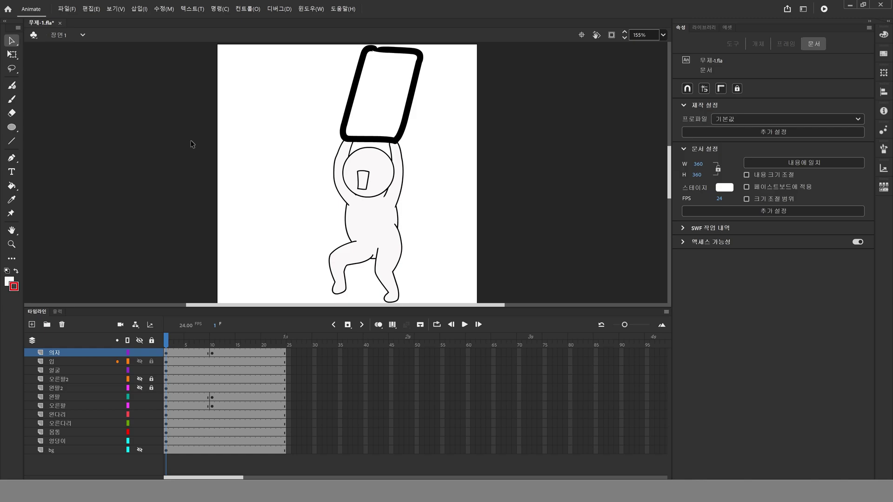
{"action": "left_click", "coordinate": [399, 192]}
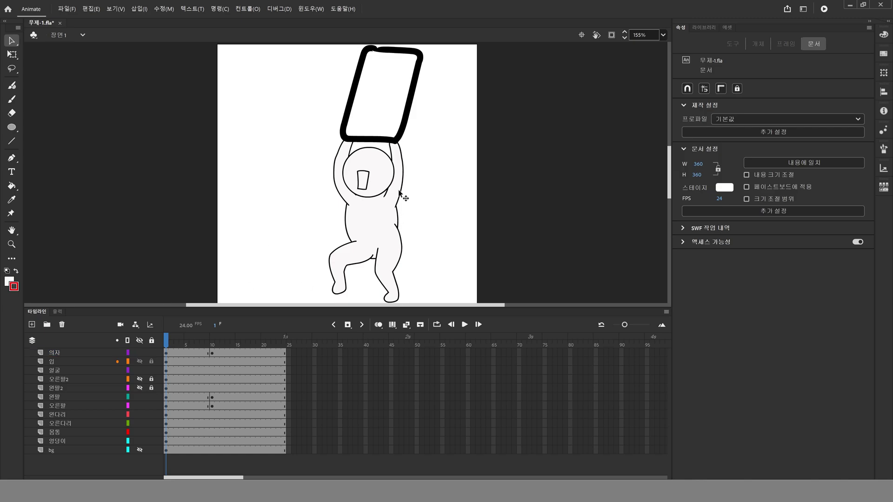
{"action": "left_click", "coordinate": [399, 192]}
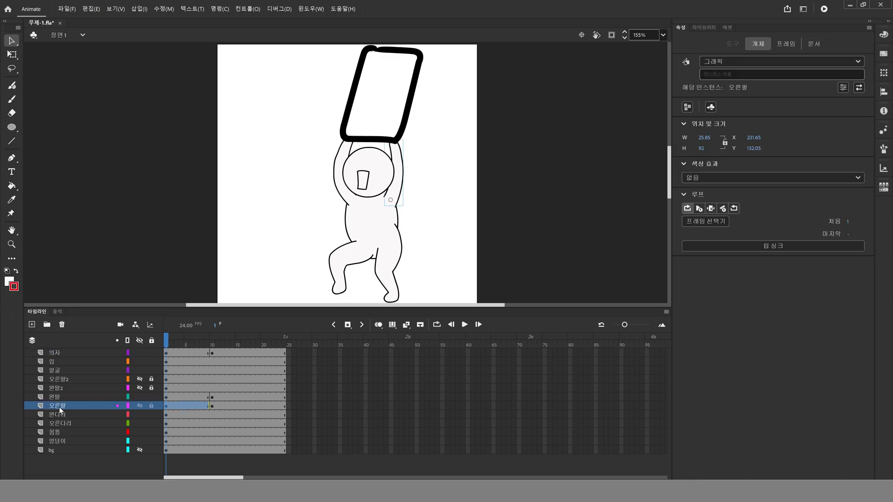
{"action": "left_click", "coordinate": [32, 325]}
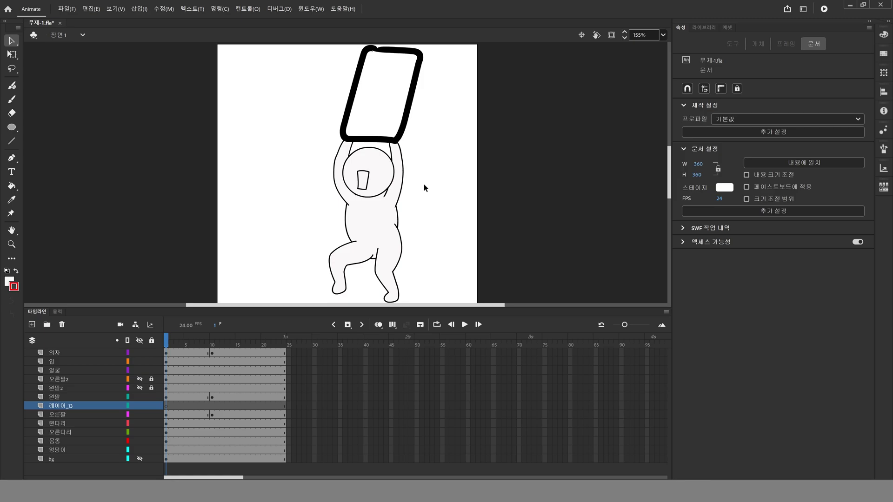
Show the hidden 오른팔2 and 왼팔2 layers and select frame 2 of the new layer above 오른팔
{"action": "left_click", "coordinate": [140, 379]}
{"action": "left_click", "coordinate": [139, 388]}
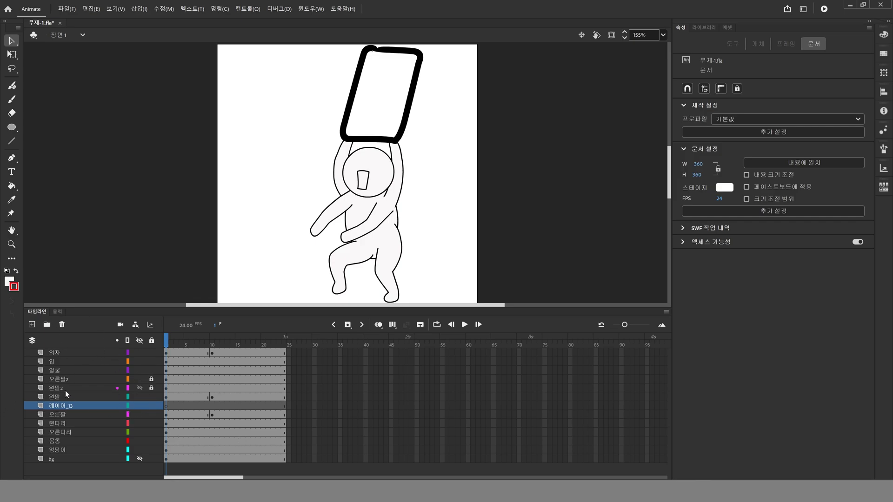
{"action": "left_click", "coordinate": [166, 414]}
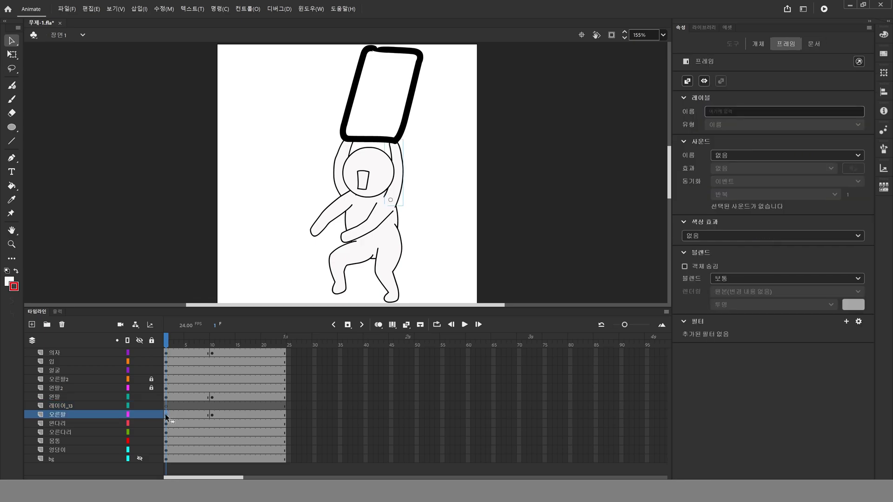
{"action": "left_click", "coordinate": [169, 405]}
{"action": "left_click_drag", "start_coordinate": [166, 415], "coordinate": [166, 419]}
{"action": "left_click", "coordinate": [171, 405]}
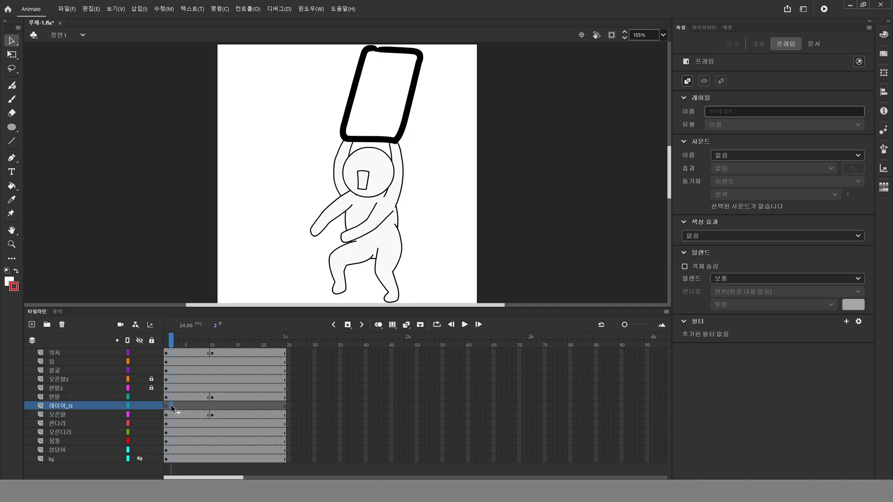
Rename the new layer above 오른팔 as 오른팔00
{"action": "double_click", "coordinate": [80, 405]}
{"action": "type", "text": "오"}
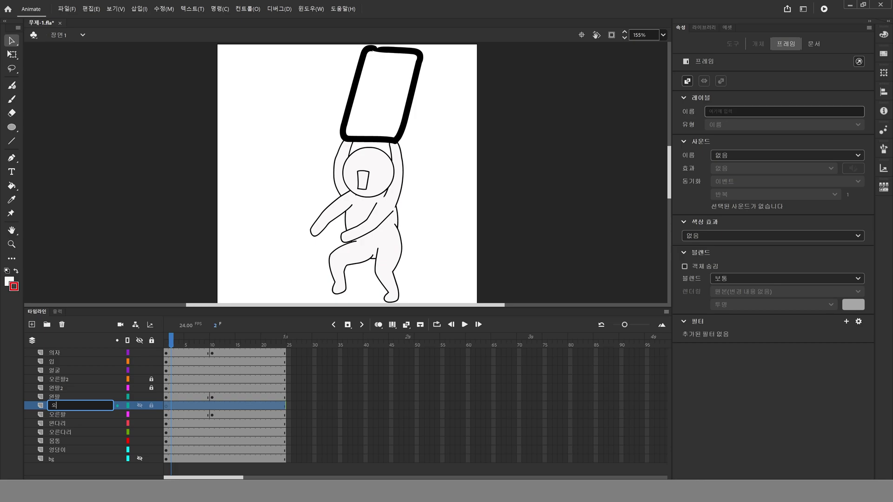
{"action": "type", "text": "른팔00"}
{"action": "key", "text": "Return"}
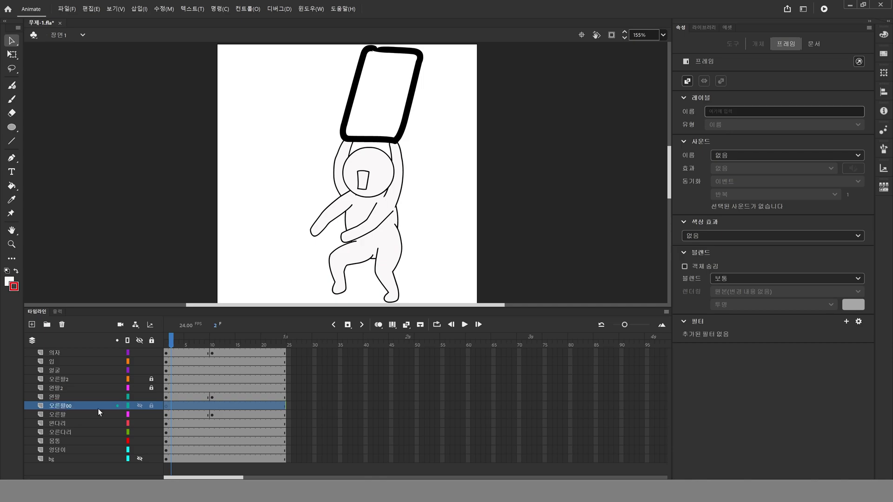
Copy the 오른팔 keyframe from frame 1 to frame 2 of 오른팔00 and move that layer directly above 얼굴
{"action": "left_click", "coordinate": [165, 415]}
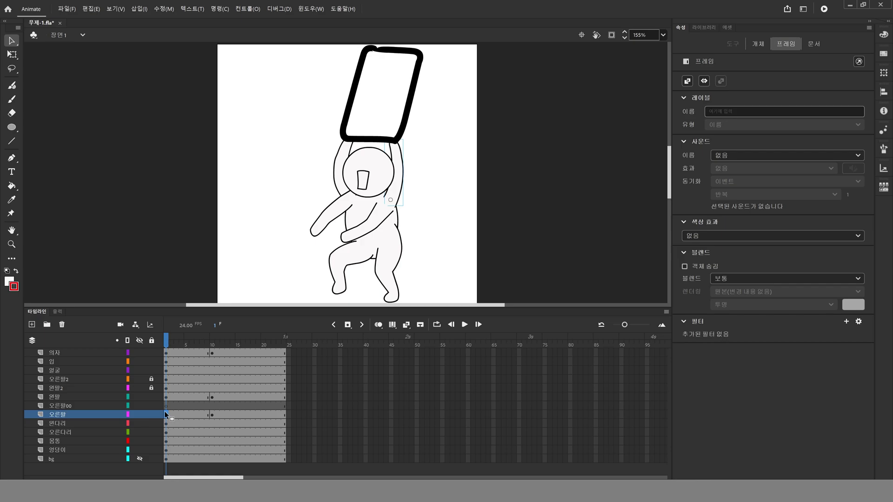
{"action": "left_click_drag", "start_coordinate": [168, 405], "coordinate": [170, 406]}
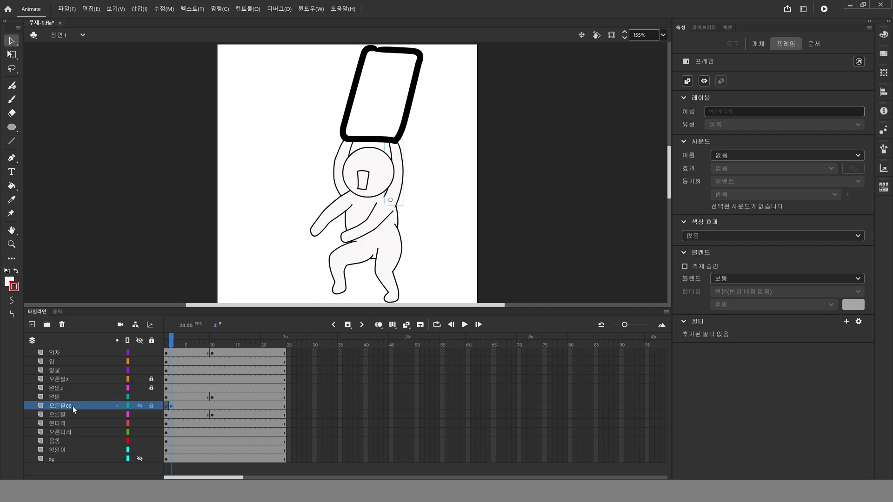
{"action": "left_click_drag", "start_coordinate": [58, 406], "coordinate": [60, 370]}
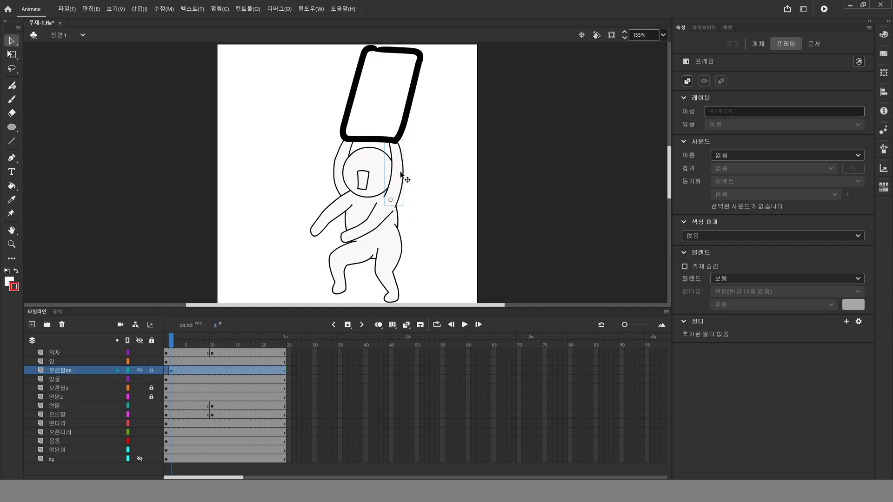
Delete the 오른팔00 layer and move the original 오른팔 layer directly above the 얼굴 layer
{"action": "left_click", "coordinate": [429, 191]}
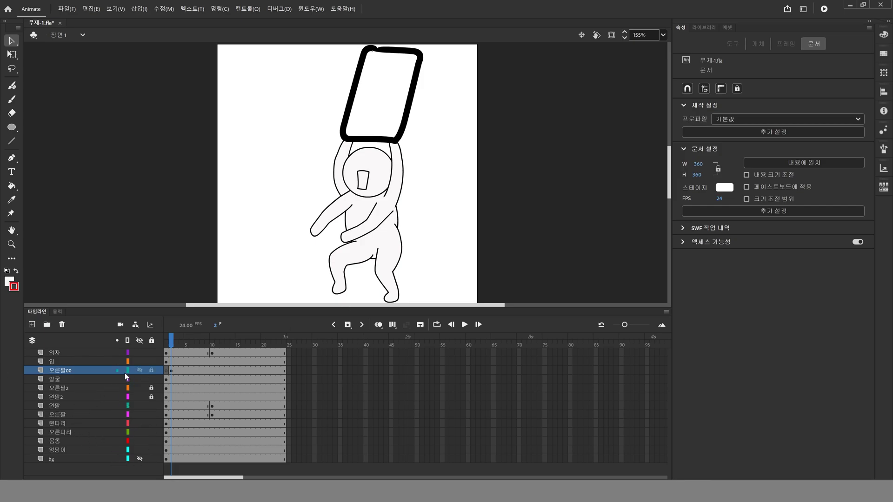
{"action": "left_click", "coordinate": [62, 324]}
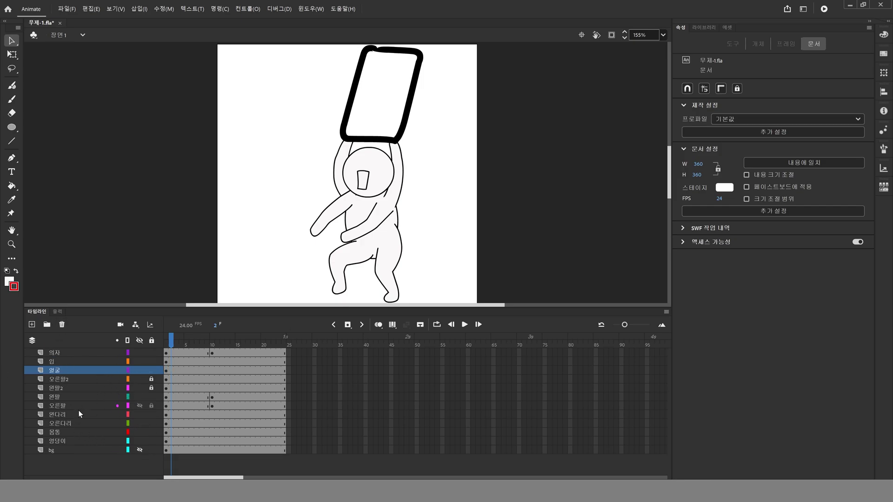
{"action": "left_click_drag", "start_coordinate": [78, 407], "coordinate": [71, 370]}
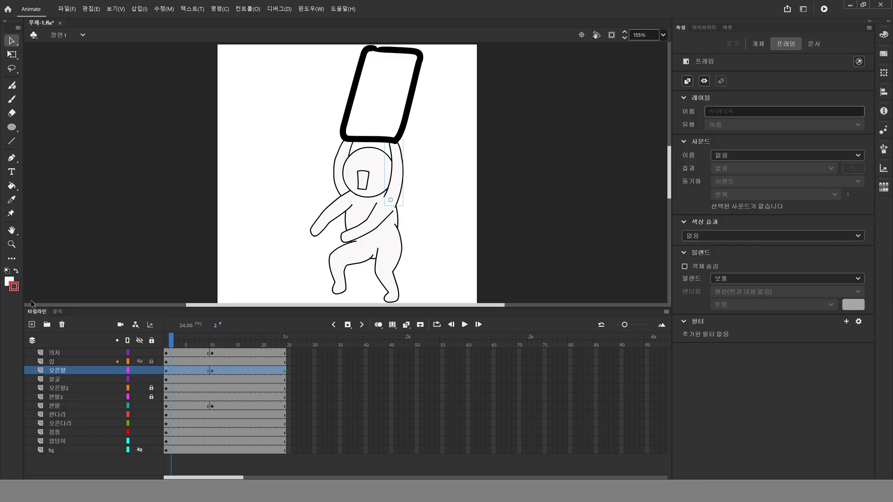
Hide the 오른팔2 and 왼팔2 layers
{"action": "left_click", "coordinate": [337, 224]}
{"action": "left_click", "coordinate": [140, 388]}
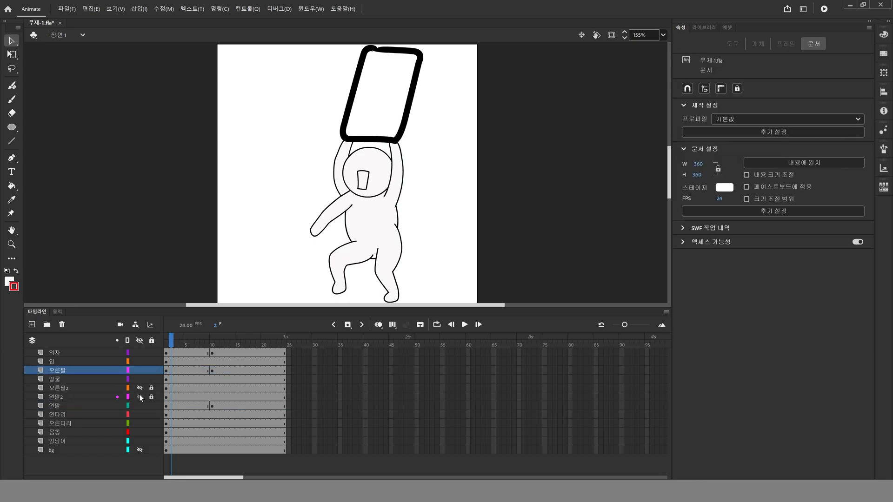
{"action": "left_click", "coordinate": [139, 397]}
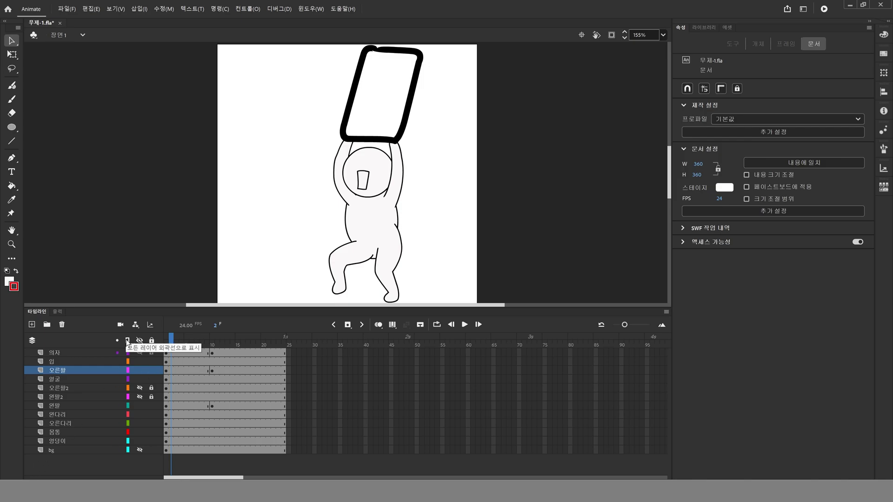
At frame 10, nudge the 오른팔 arm down and slightly left to X 192.45, Y 140.9
{"action": "left_click", "coordinate": [166, 338]}
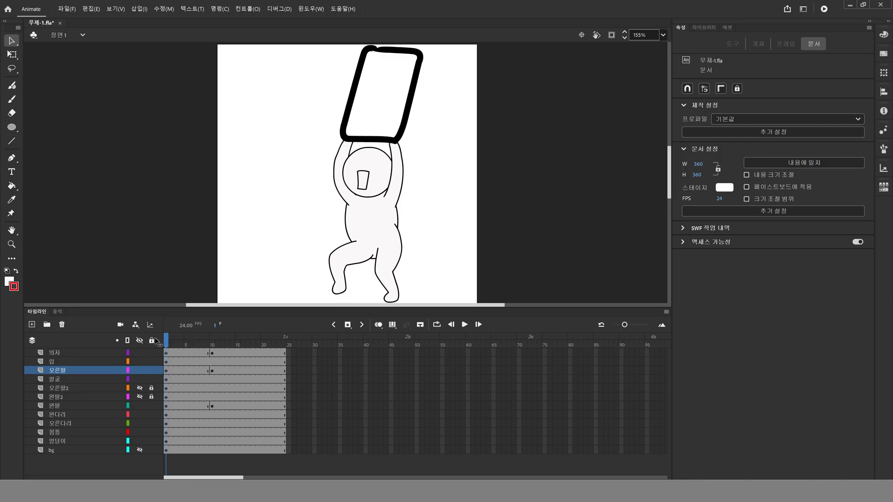
{"action": "left_click_drag", "start_coordinate": [167, 342], "coordinate": [212, 343]}
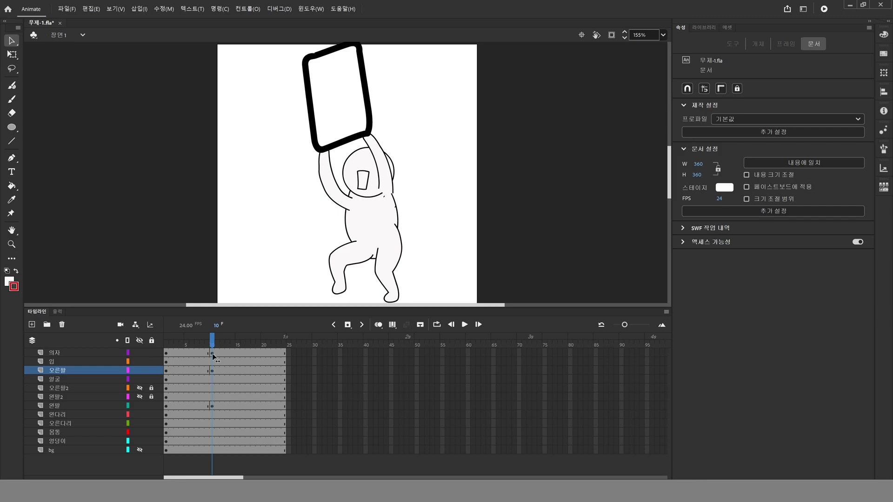
{"action": "left_click", "coordinate": [391, 191]}
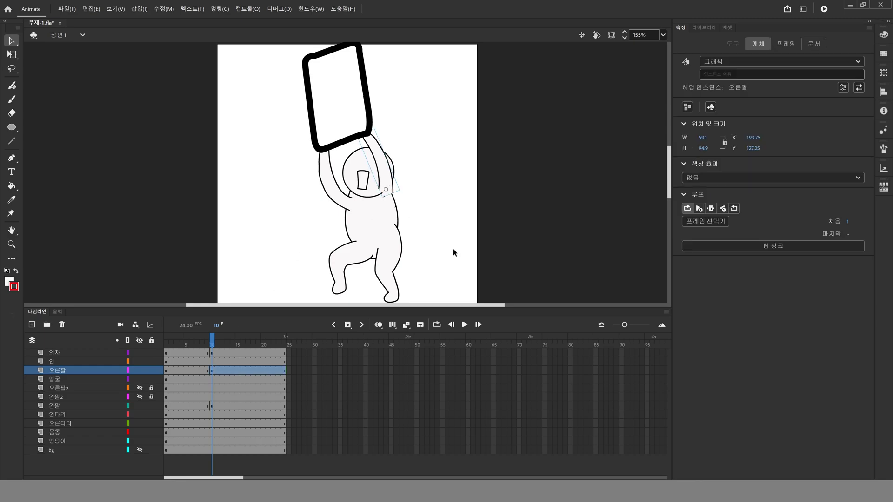
{"action": "key", "text": "Down"}
{"action": "key", "text": "Down"}
{"action": "key", "text": "Down"}
{"action": "key", "text": "Down"}
{"action": "key", "text": "Down"}
{"action": "key", "text": "Down"}
{"action": "key", "text": "Down"}
{"action": "key", "text": "Down"}
{"action": "key", "text": "Down"}
{"action": "key", "text": "Down"}
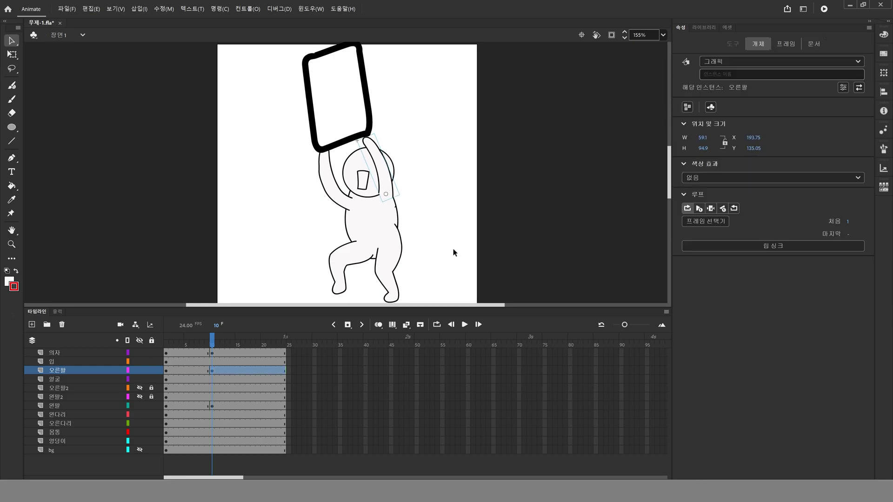
{"action": "key", "text": "Down"}
{"action": "key", "text": "Down"}
{"action": "key", "text": "Down"}
{"action": "key", "text": "Down"}
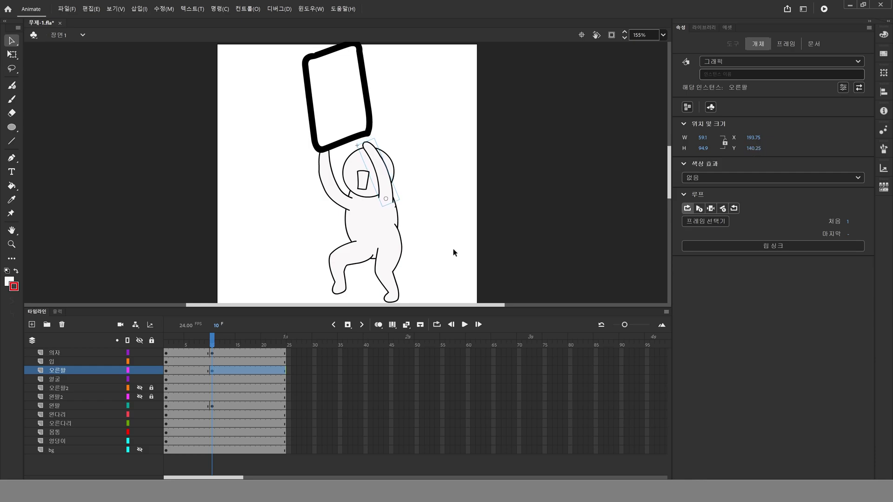
{"action": "key", "text": "Left"}
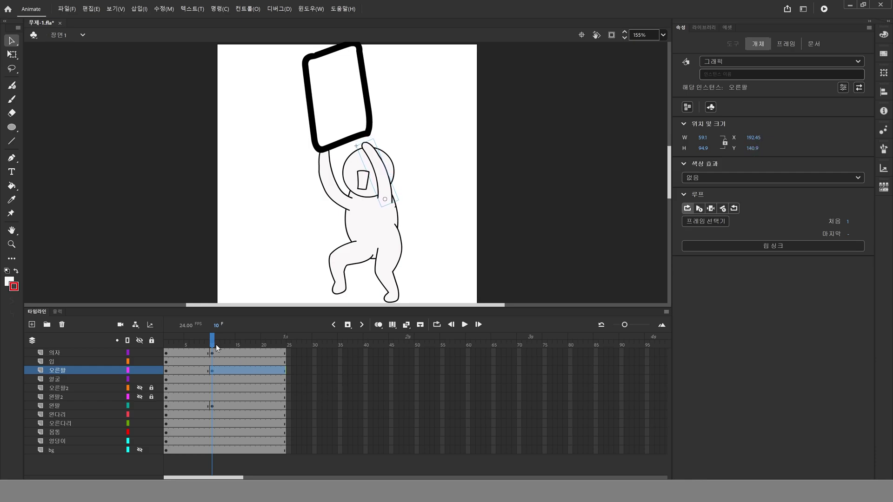
At frame 10, shift the 왼팔 arm slightly up and right to X 130.05, Y 145.2
{"action": "left_click_drag", "start_coordinate": [216, 344], "coordinate": [212, 344]}
{"action": "left_click", "coordinate": [315, 219]}
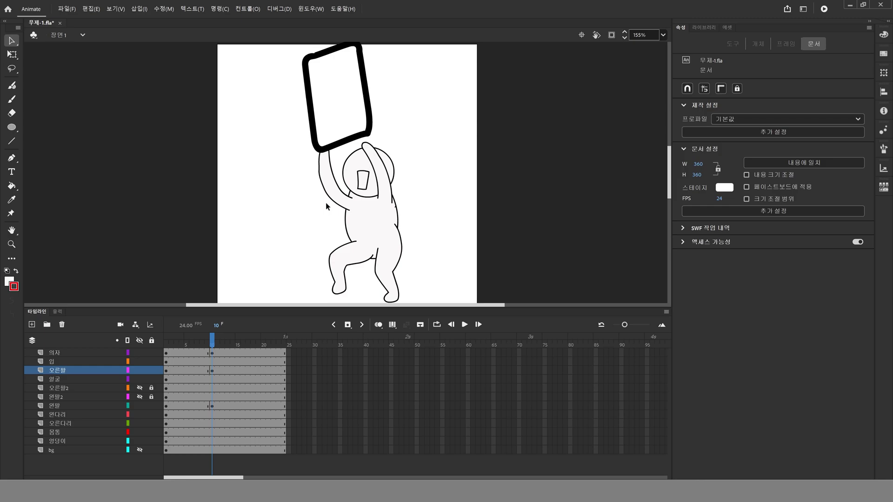
{"action": "left_click", "coordinate": [327, 203]}
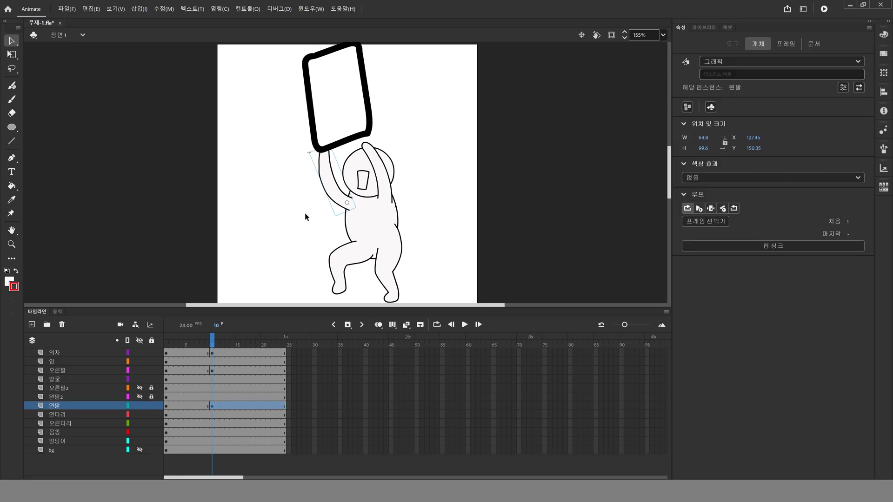
{"action": "mouse_move", "coordinate": [212, 344]}
{"action": "left_mouse_down"}
{"action": "mouse_move", "coordinate": [194, 344]}
{"action": "mouse_move", "coordinate": [212, 344]}
{"action": "left_mouse_up"}
{"action": "left_click", "coordinate": [344, 241]}
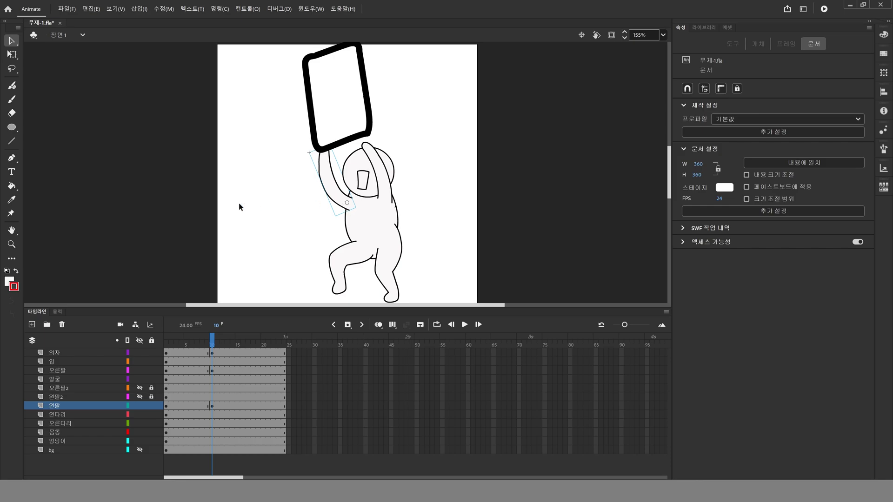
{"action": "left_click", "coordinate": [342, 203]}
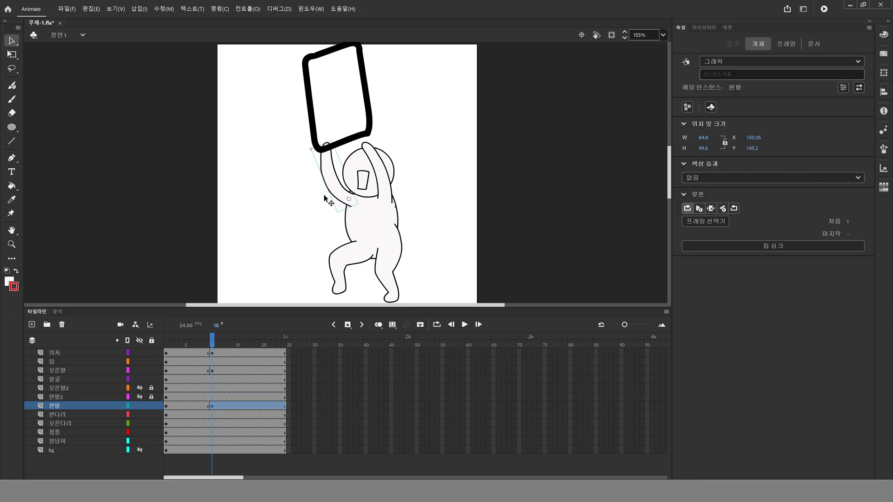
{"action": "left_click", "coordinate": [155, 199]}
{"action": "left_click_drag", "start_coordinate": [210, 344], "coordinate": [228, 345]}
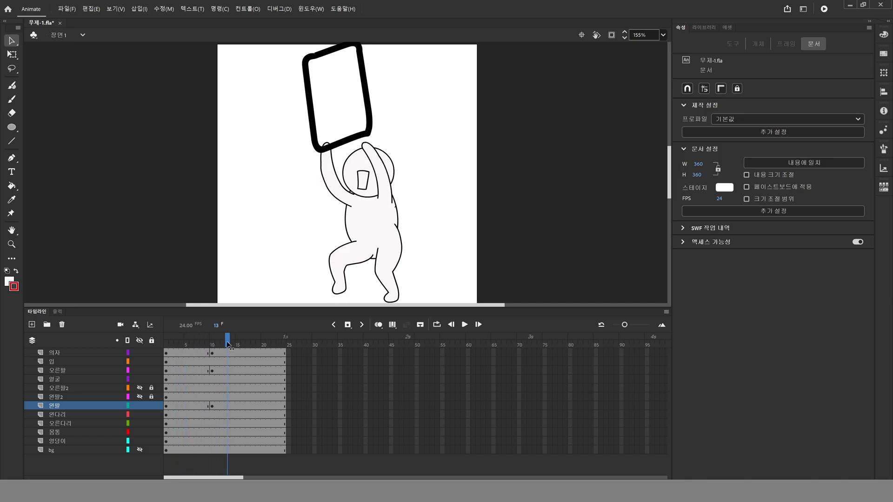
{"action": "left_click", "coordinate": [349, 140]}
{"action": "scroll", "coordinate": [411, 234], "scroll_direction": "up", "scroll_amount": 3}
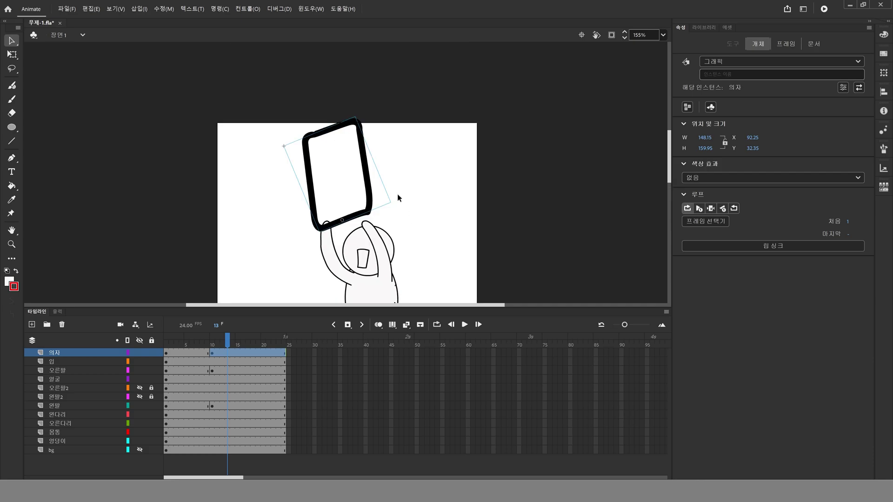
{"action": "key", "text": "ctrl+z"}
{"action": "key", "text": "ctrl+z"}
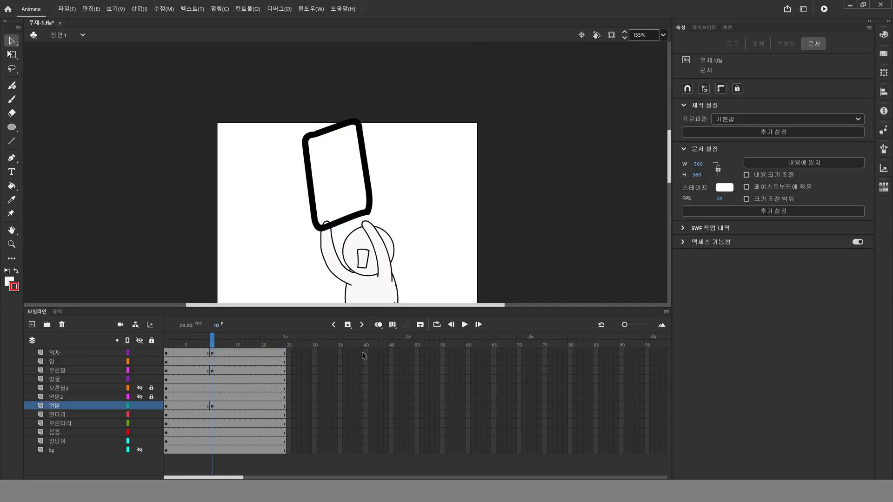
Clear the frame 10 keyframes on the 의자, 오른팔 and 왼팔 layers
{"action": "right_click", "coordinate": [214, 353]}
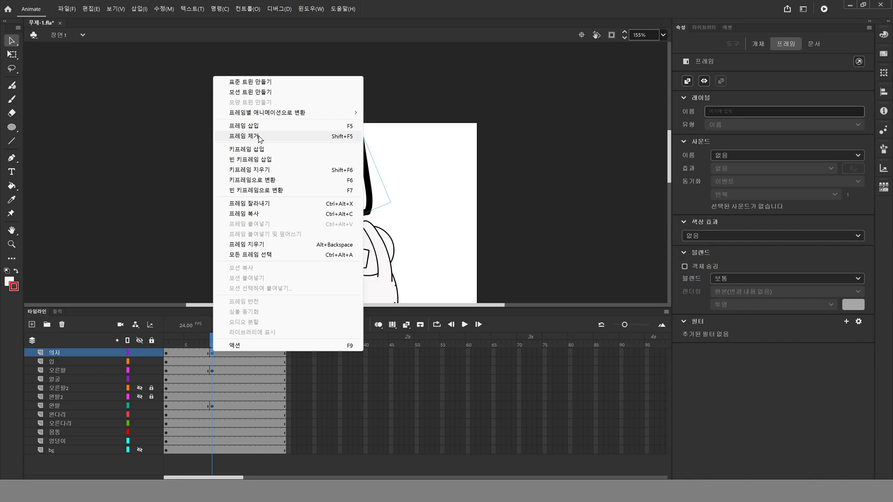
{"action": "left_click", "coordinate": [259, 139]}
{"action": "right_click", "coordinate": [214, 353]}
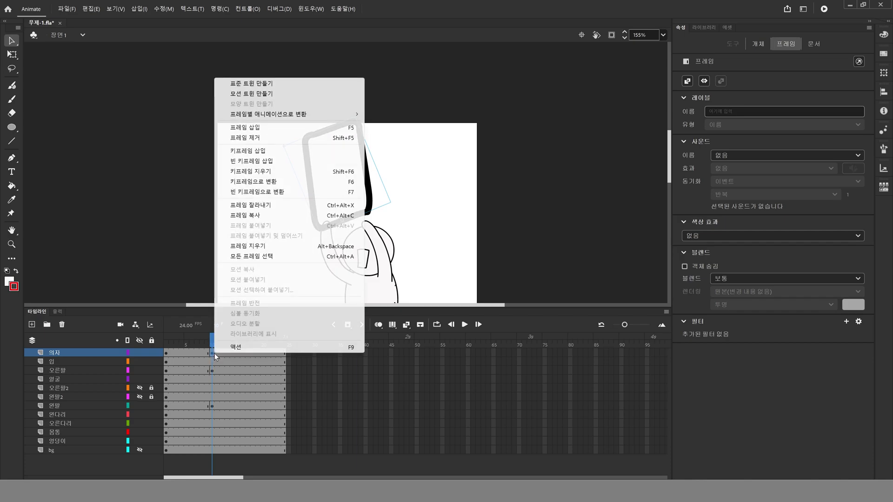
{"action": "left_click", "coordinate": [272, 172]}
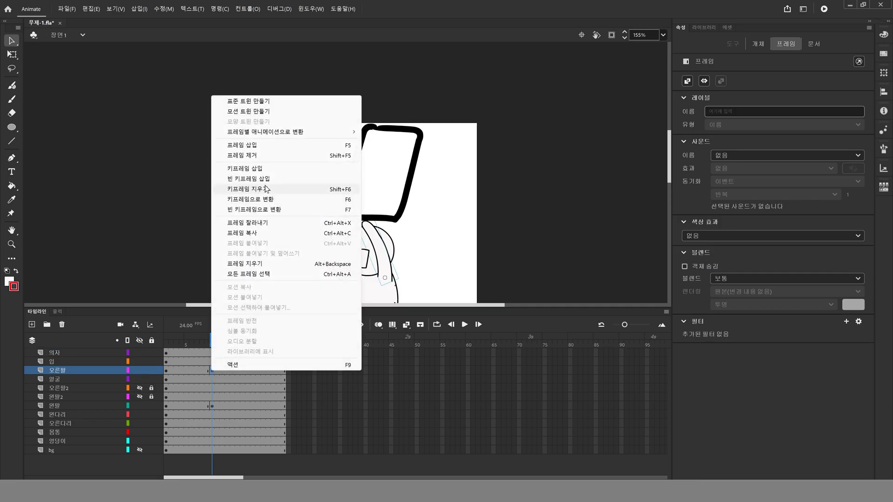
{"action": "left_click", "coordinate": [241, 189]}
{"action": "left_click", "coordinate": [214, 405]}
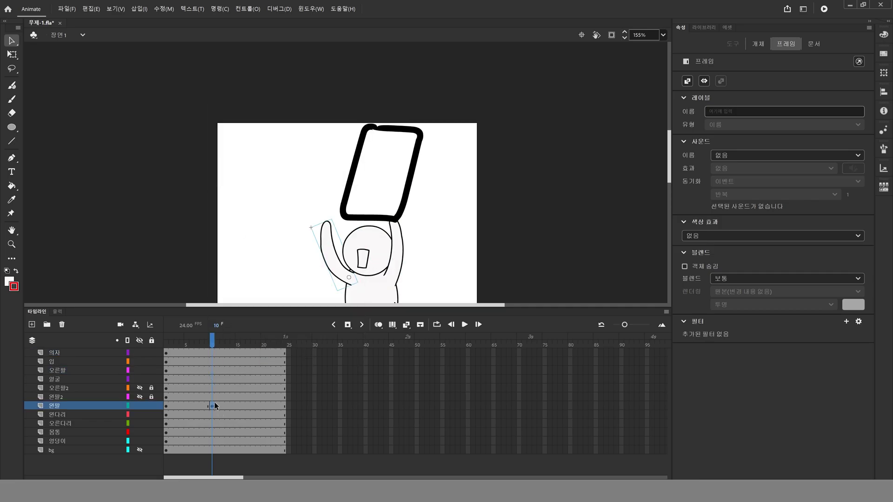
{"action": "key", "text": "shift+F6"}
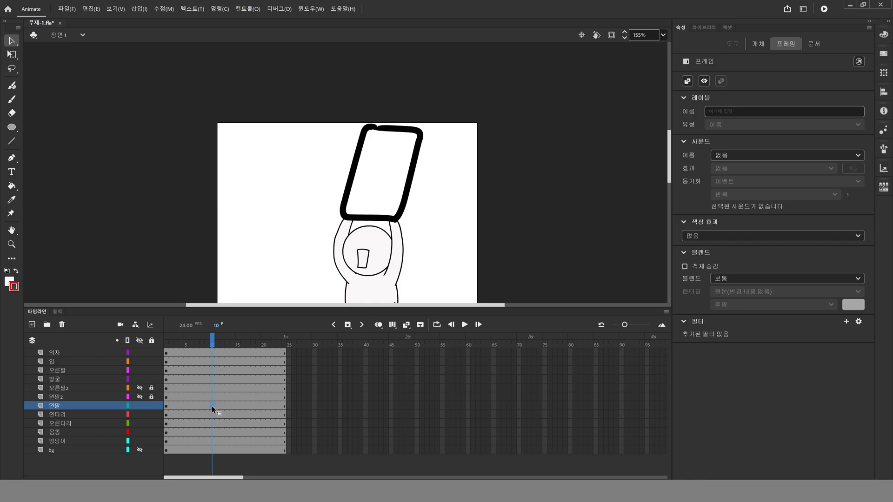
Insert new keyframes at frame 10 on the 왼팔, 오른팔 and 의자 layers
{"action": "left_click", "coordinate": [211, 406]}
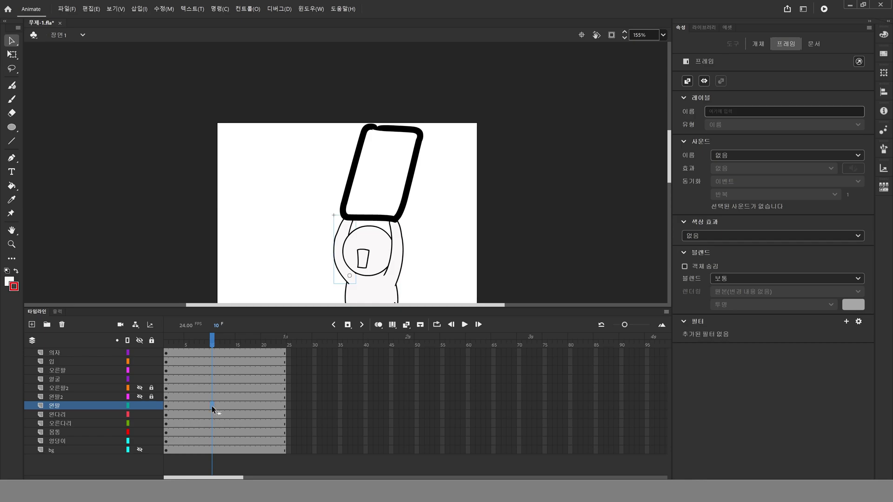
{"action": "left_click", "coordinate": [211, 369]}
{"action": "key", "text": "F6"}
{"action": "left_click", "coordinate": [213, 353]}
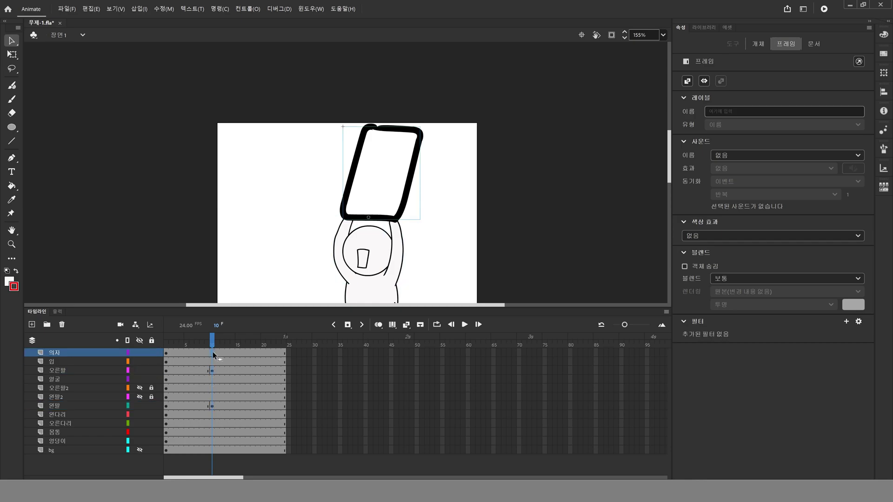
{"action": "left_click", "coordinate": [214, 371]}
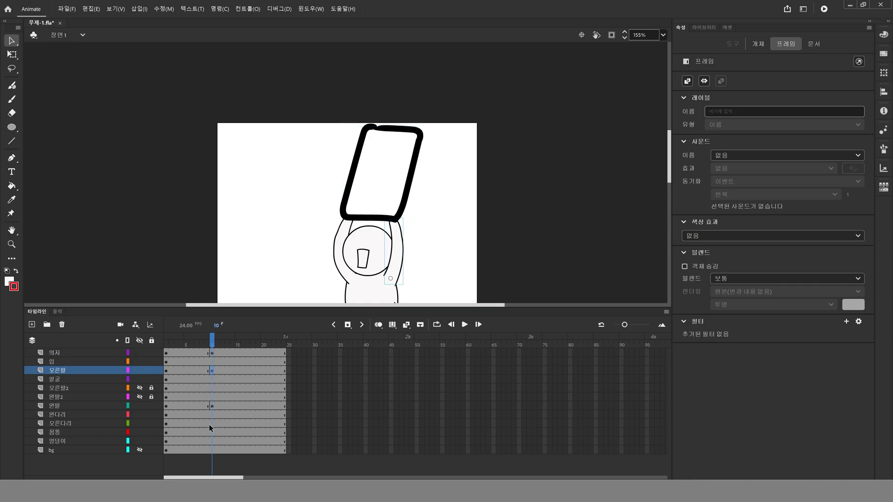
{"action": "left_click", "coordinate": [211, 406]}
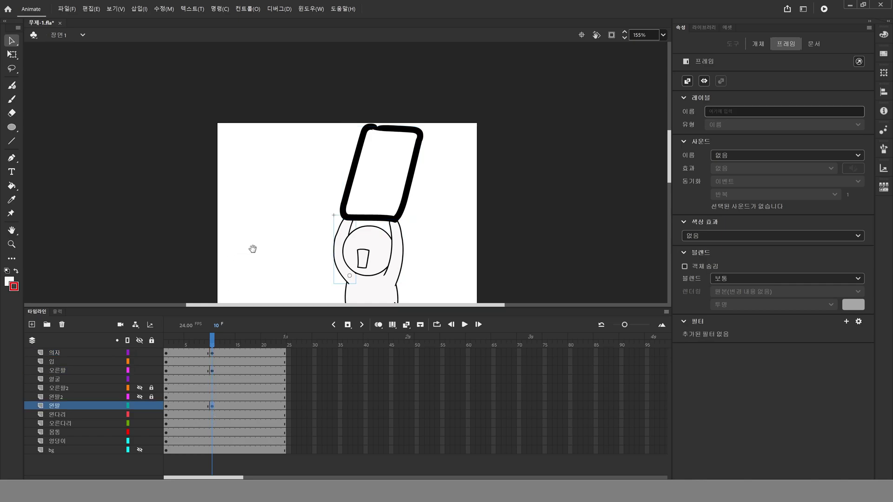
At frame 10, rotate the 왼팔 and 오른팔 arms counterclockwise around their shoulder pivots
{"action": "left_click_drag", "start_coordinate": [252, 248], "coordinate": [219, 172]}
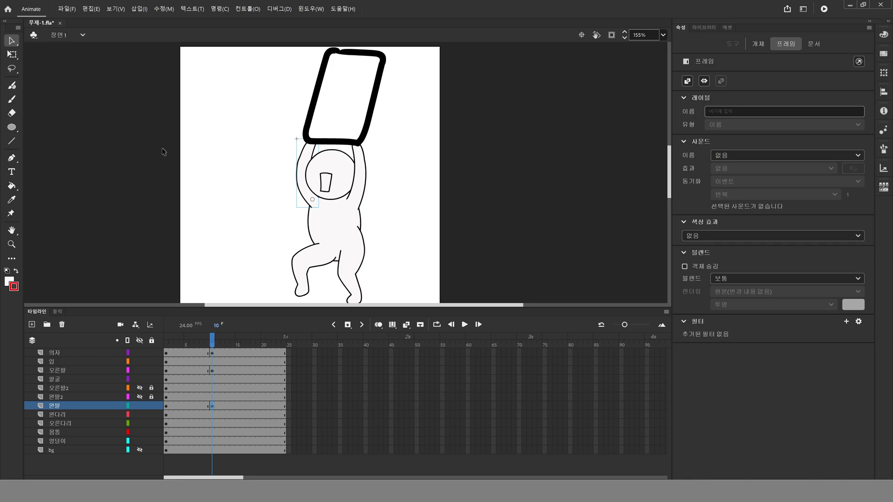
{"action": "left_click", "coordinate": [303, 160]}
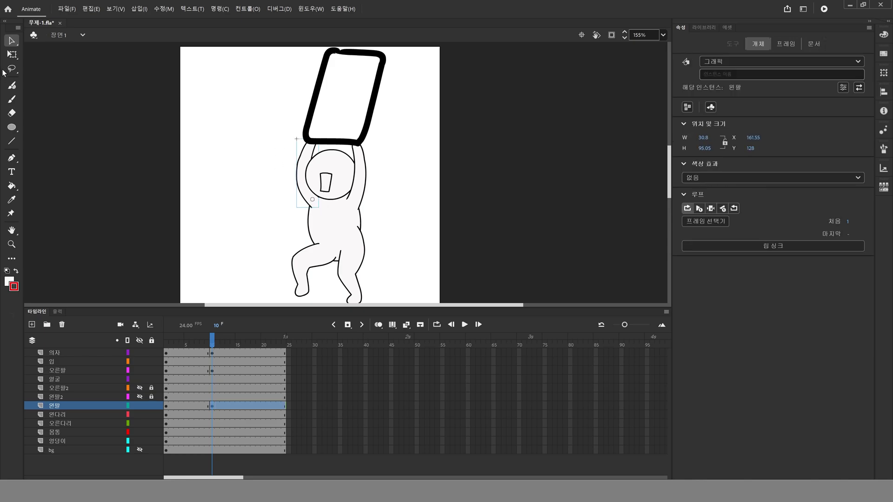
{"action": "left_click", "coordinate": [11, 55]}
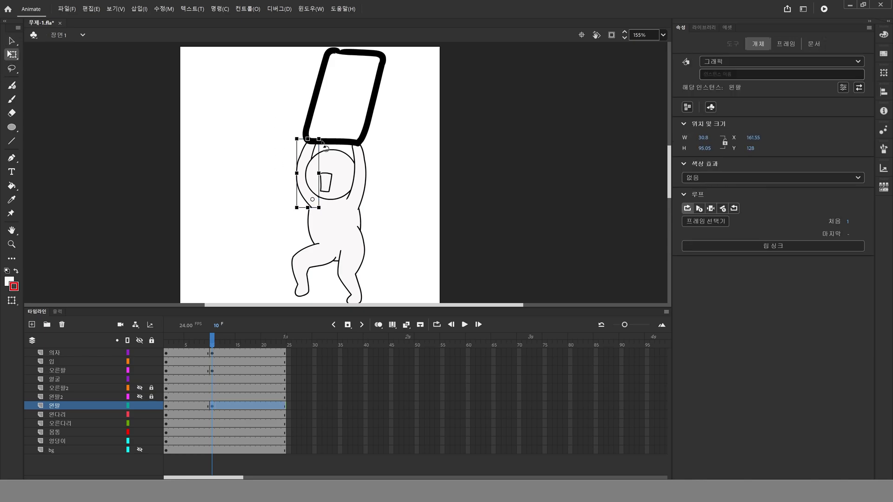
{"action": "left_click_drag", "start_coordinate": [323, 145], "coordinate": [286, 153]}
{"action": "left_click", "coordinate": [365, 184]}
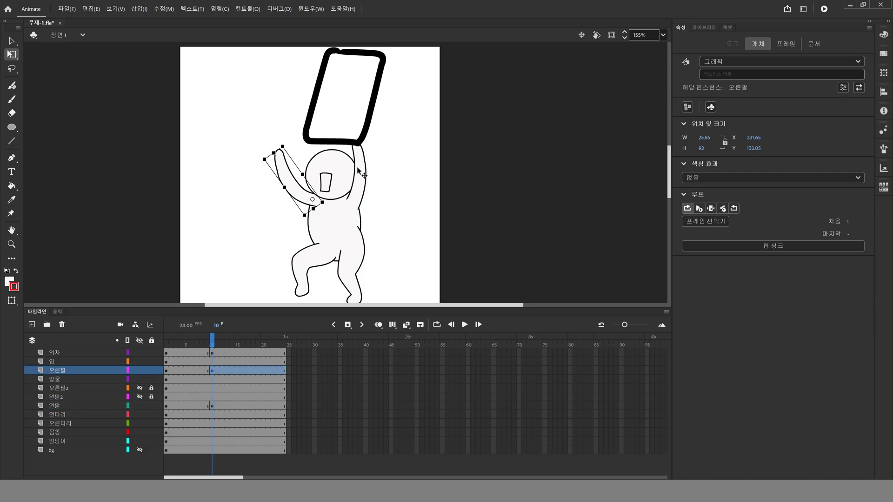
{"action": "left_click_drag", "start_coordinate": [346, 146], "coordinate": [307, 147]}
At frame 10, move the 의자 chair onto the rotated hands at X 129.05, Y 17.75
{"action": "left_click", "coordinate": [310, 122]}
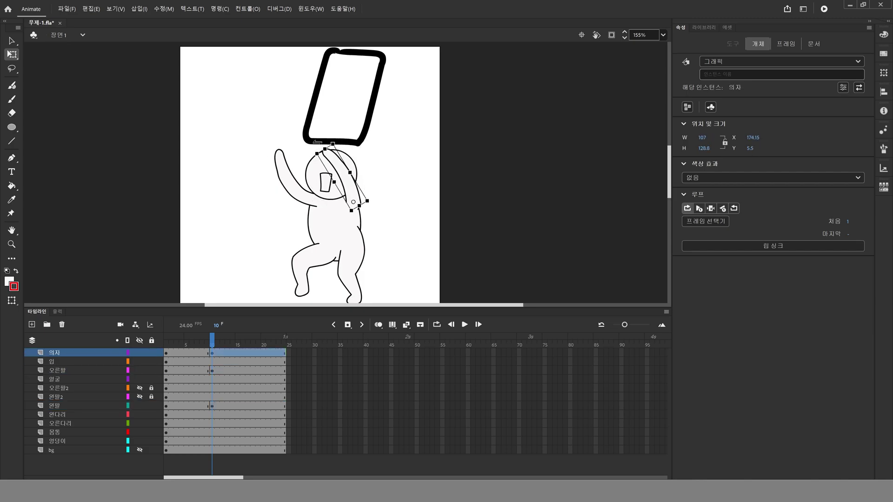
{"action": "key", "text": "v"}
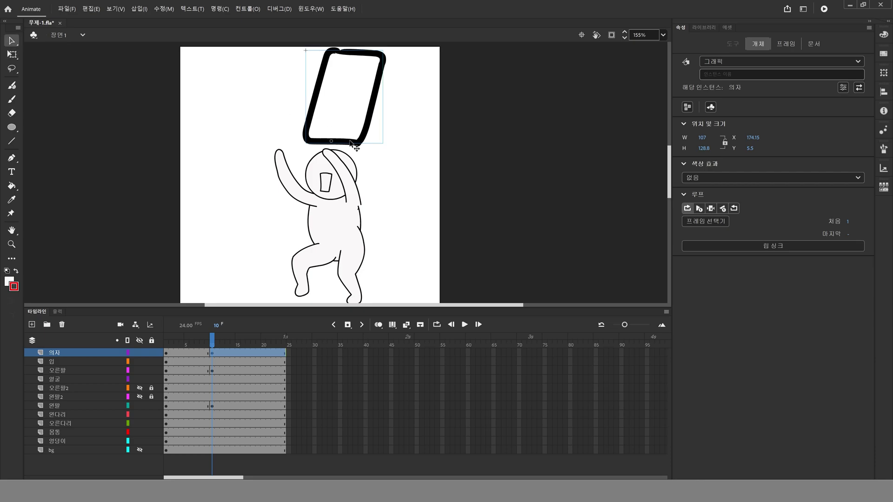
{"action": "left_click_drag", "start_coordinate": [350, 140], "coordinate": [317, 150]}
{"action": "left_click", "coordinate": [12, 55]}
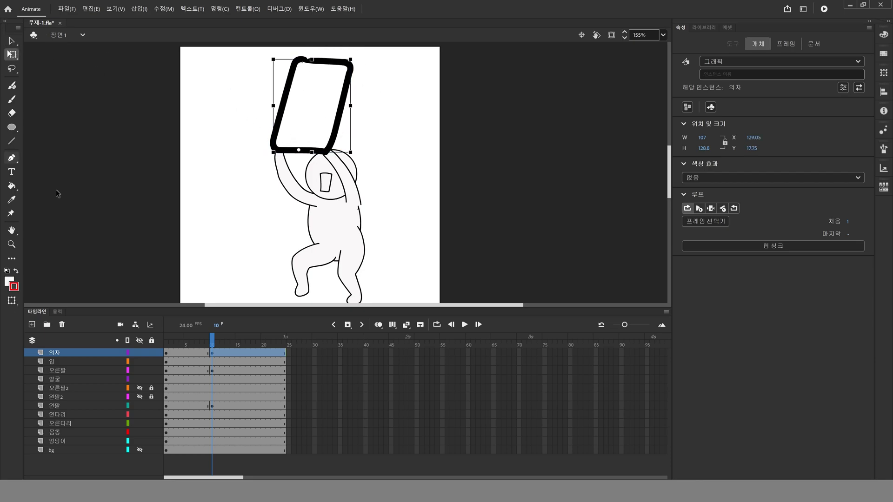
At frame 11, nudge the 왼팔 arm slightly left and up to X 113.1, Y 155.7
{"action": "mouse_move", "coordinate": [213, 339]}
{"action": "left_mouse_down"}
{"action": "mouse_move", "coordinate": [165, 338]}
{"action": "mouse_move", "coordinate": [230, 342]}
{"action": "mouse_move", "coordinate": [199, 342]}
{"action": "mouse_move", "coordinate": [217, 341]}
{"action": "left_mouse_up"}
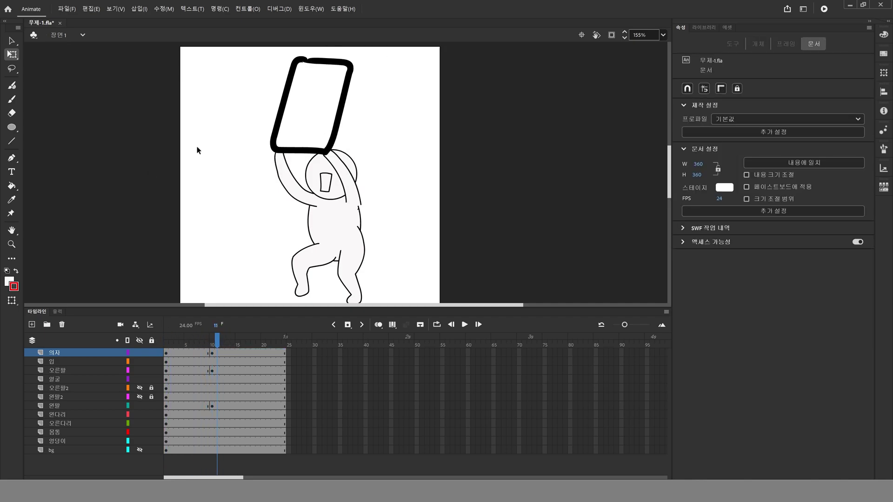
{"action": "left_click", "coordinate": [318, 206]}
{"action": "key", "text": "Left"}
{"action": "key", "text": "Left"}
{"action": "key", "text": "Left"}
{"action": "key", "text": "Left"}
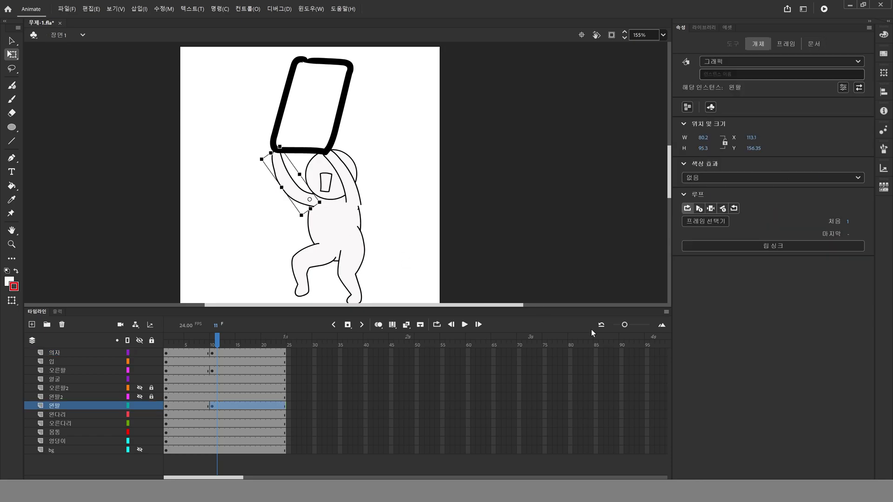
{"action": "key", "text": "Up"}
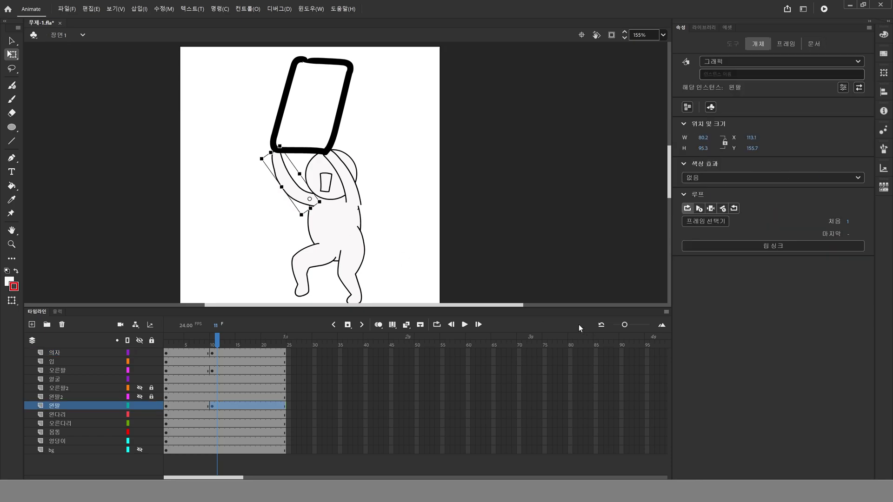
Nudge the 오른팔 arm left to X 185.75 so its shoulder lines up with the body, and deselect it
{"action": "left_click", "coordinate": [356, 191]}
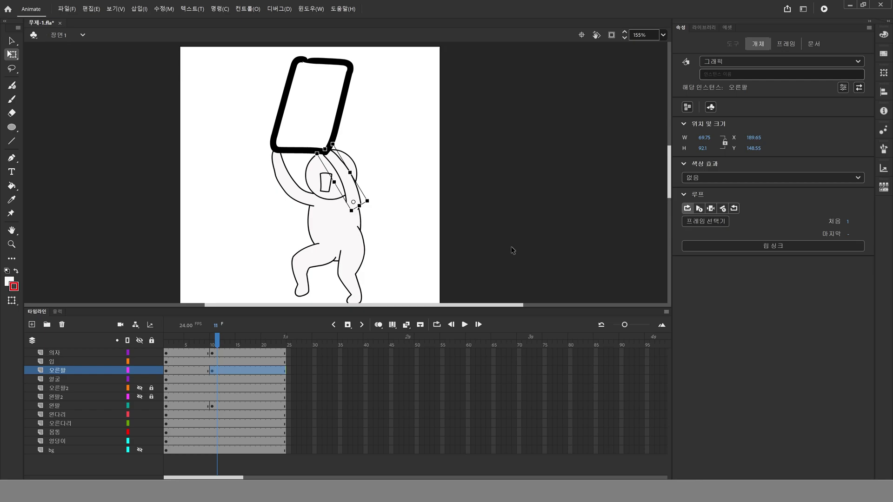
{"action": "key", "text": "Left"}
{"action": "key", "text": "Left"}
{"action": "key", "text": "Left"}
{"action": "key", "text": "Left"}
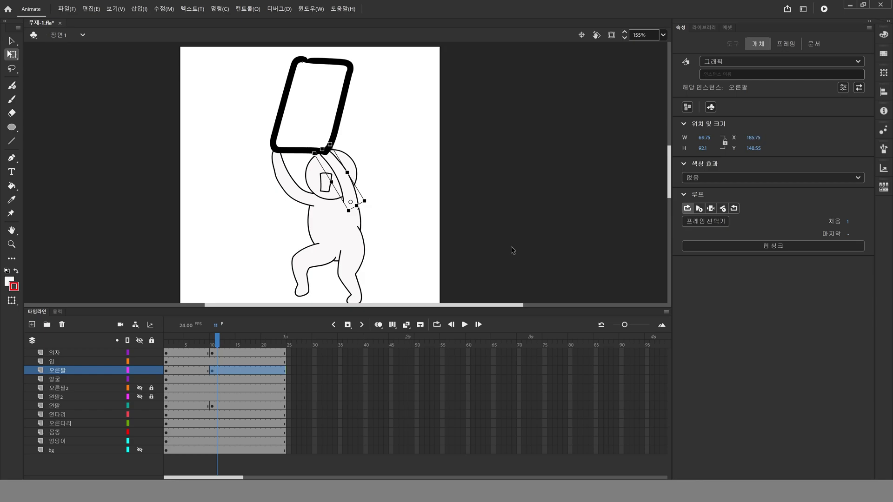
{"action": "left_click", "coordinate": [374, 216]}
{"action": "left_click", "coordinate": [358, 201]}
{"action": "left_click", "coordinate": [395, 206]}
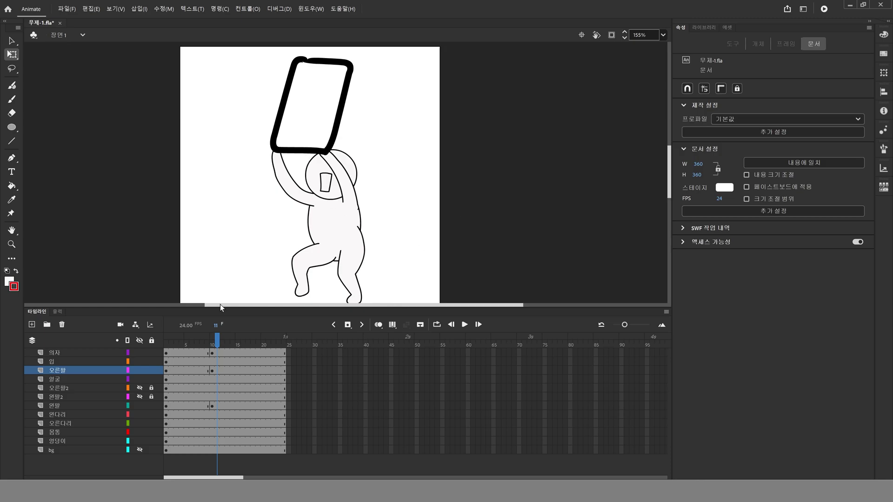
Play the motion, and create a classic tween on the 의자 layer between frames 1 and 10
{"action": "mouse_move", "coordinate": [218, 348]}
{"action": "left_mouse_down"}
{"action": "mouse_move", "coordinate": [193, 350]}
{"action": "mouse_move", "coordinate": [219, 357]}
{"action": "left_mouse_up"}
{"action": "key", "text": "Return"}
{"action": "left_click_drag", "start_coordinate": [216, 348], "coordinate": [183, 349]}
{"action": "right_click", "coordinate": [184, 352]}
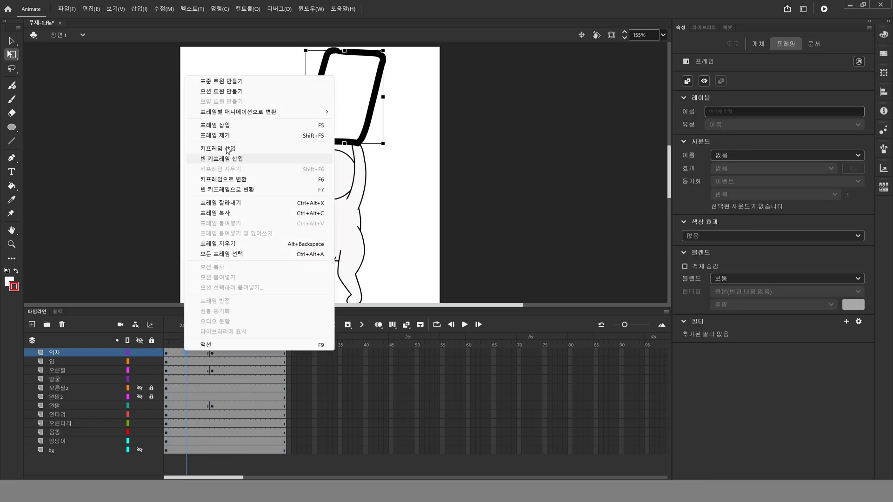
{"action": "left_click", "coordinate": [222, 85]}
Try to create a classic tween on the 오른팔 layer before frame 10, declining the conversion to a symbol
{"action": "right_click", "coordinate": [190, 370]}
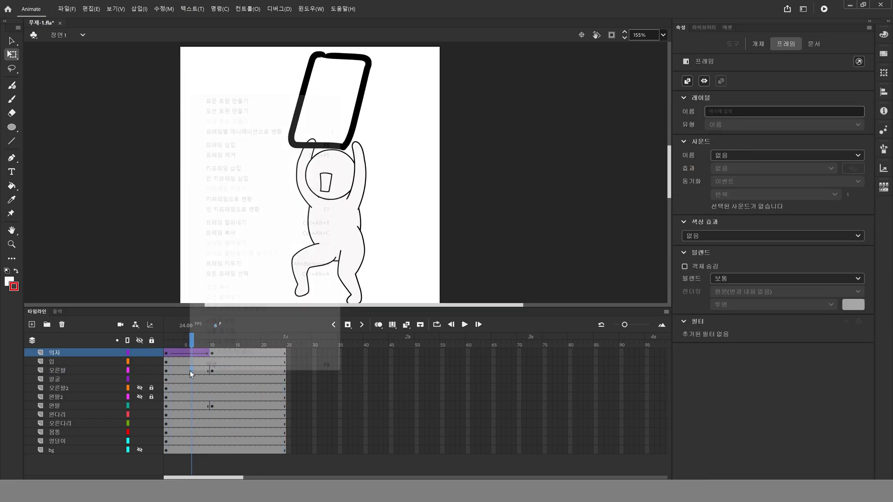
{"action": "left_click", "coordinate": [221, 112]}
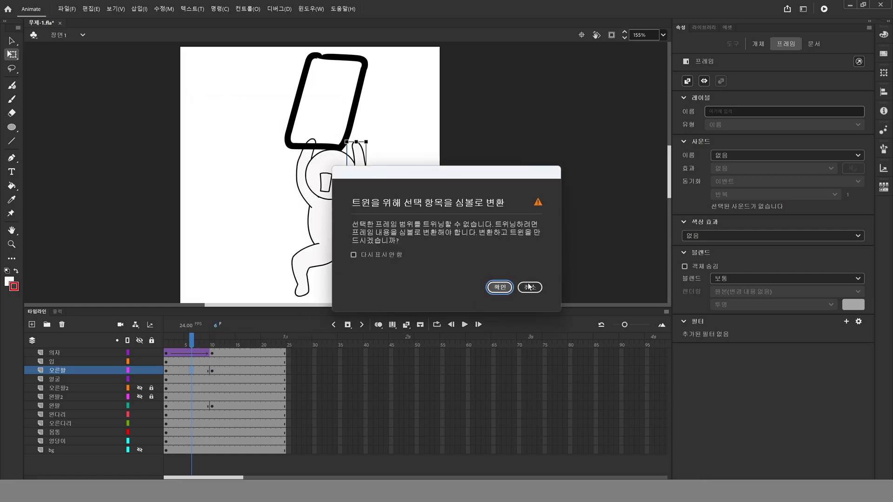
{"action": "left_click", "coordinate": [528, 287]}
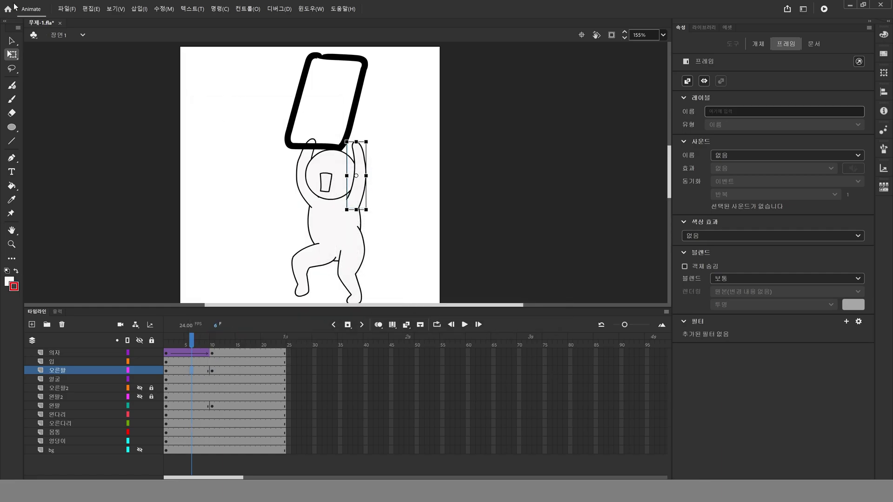
{"action": "left_click", "coordinate": [12, 40]}
{"action": "left_click", "coordinate": [182, 370]}
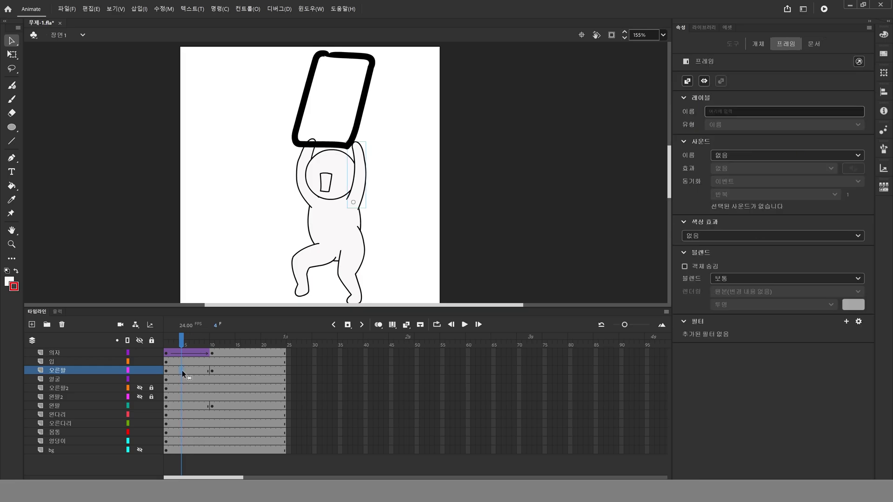
{"action": "left_click", "coordinate": [230, 370]}
{"action": "right_click", "coordinate": [192, 370]}
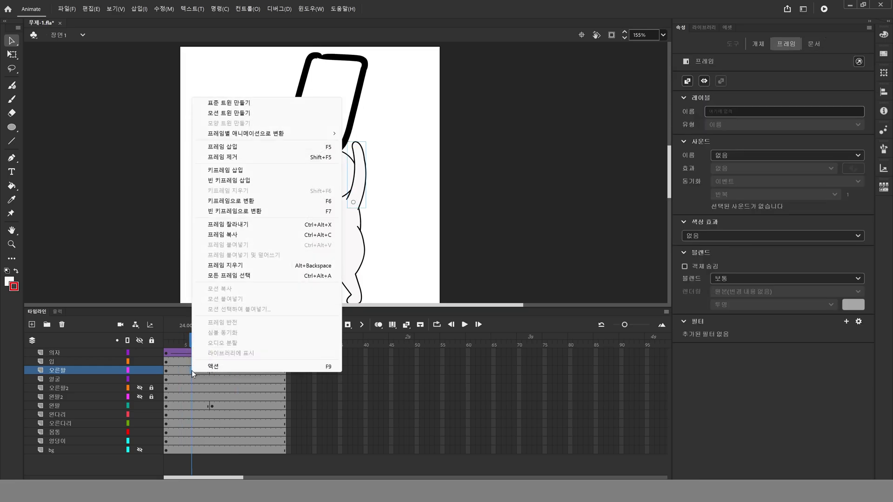
{"action": "left_click", "coordinate": [205, 102]}
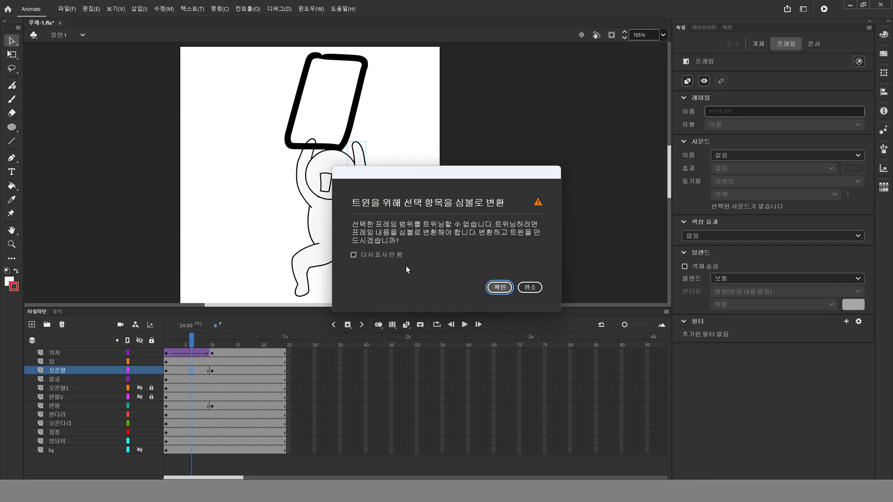
{"action": "left_click", "coordinate": [531, 288]}
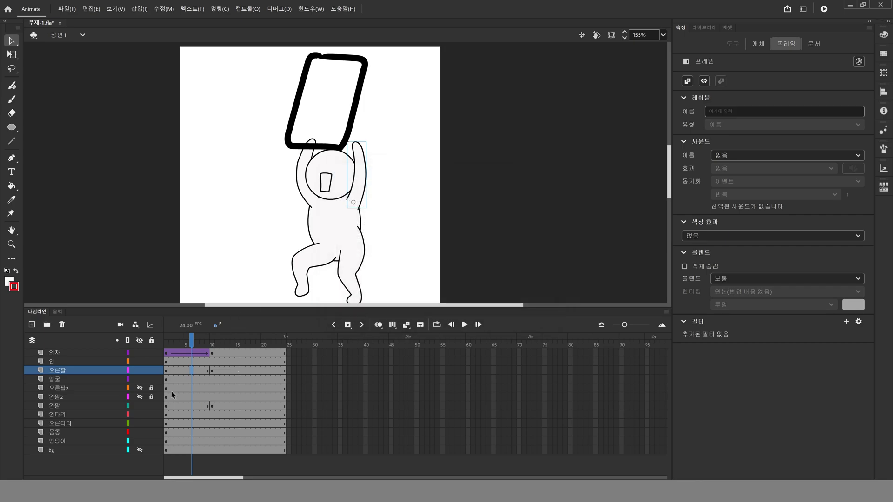
Hide every layer except 오른팔 and go to frame 3 of that layer
{"action": "left_click", "coordinate": [140, 341]}
{"action": "left_click", "coordinate": [139, 370]}
{"action": "left_click", "coordinate": [176, 370]}
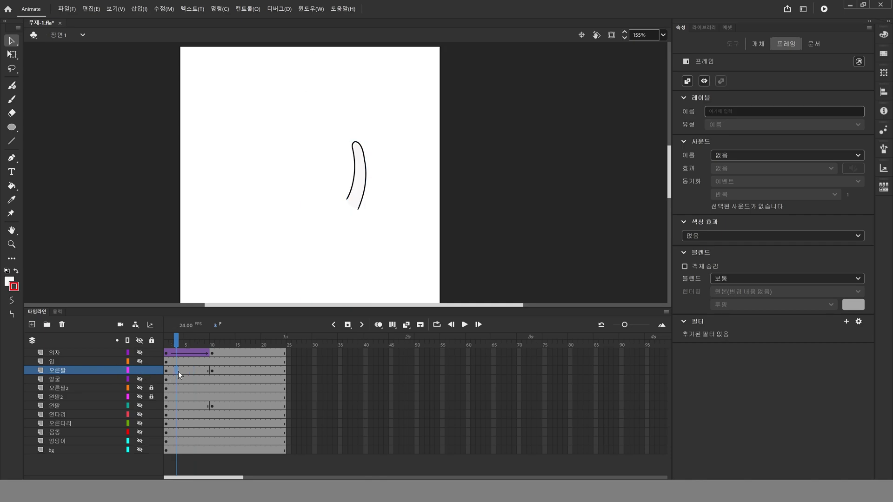
Delete the two stray stroke pieces at the shoulder end of the 오른팔 arm in its first keyframe span
{"action": "left_click", "coordinate": [12, 245]}
{"action": "left_click_drag", "start_coordinate": [326, 117], "coordinate": [402, 219]}
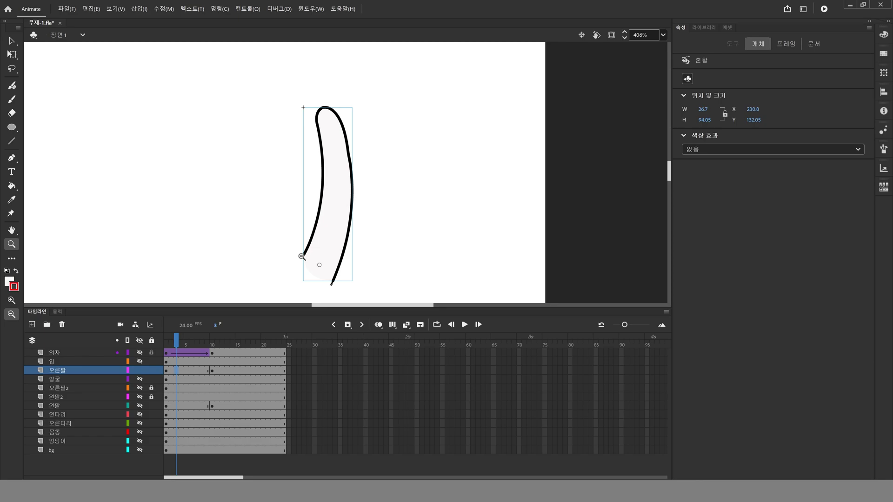
{"action": "left_click_drag", "start_coordinate": [299, 255], "coordinate": [372, 308]}
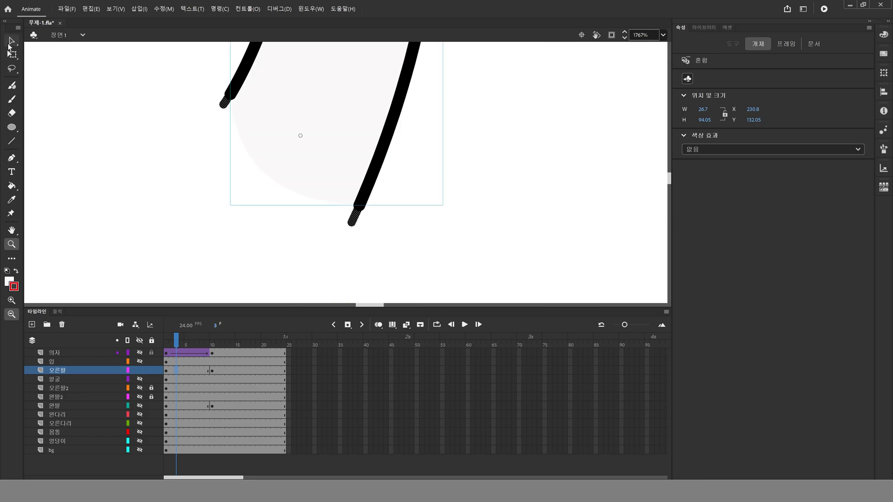
{"action": "left_click", "coordinate": [12, 40]}
{"action": "left_click", "coordinate": [225, 103]}
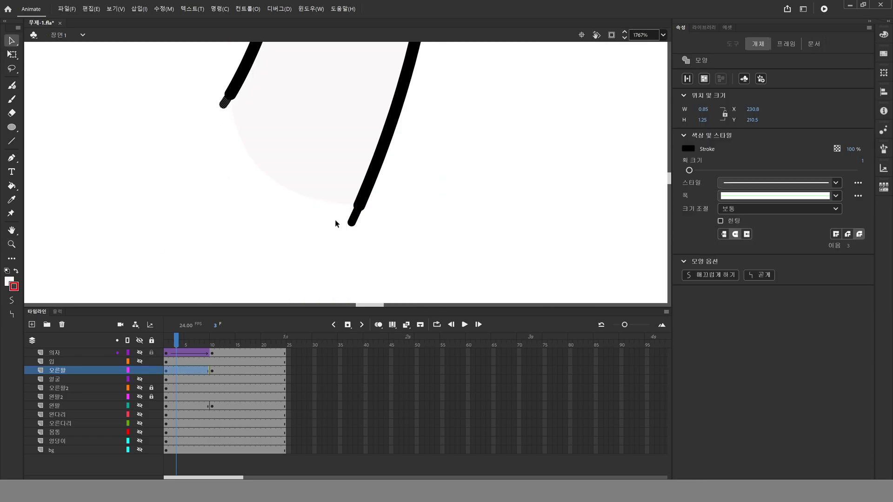
{"action": "left_click", "coordinate": [354, 222]}
{"action": "key", "text": "Delete"}
{"action": "left_click", "coordinate": [224, 104]}
{"action": "key", "text": "Delete"}
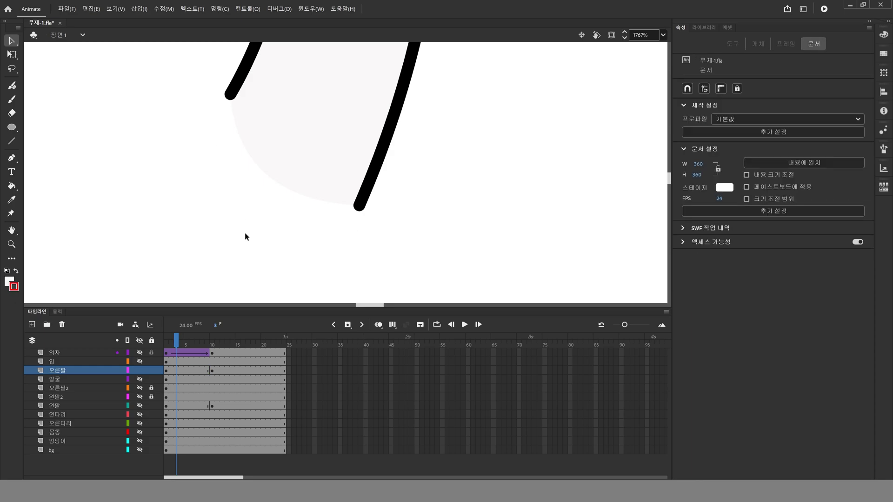
At frame 12, delete the stray stroke below the 오른팔 arm and select across the area to check for leftovers
{"action": "left_click", "coordinate": [221, 346]}
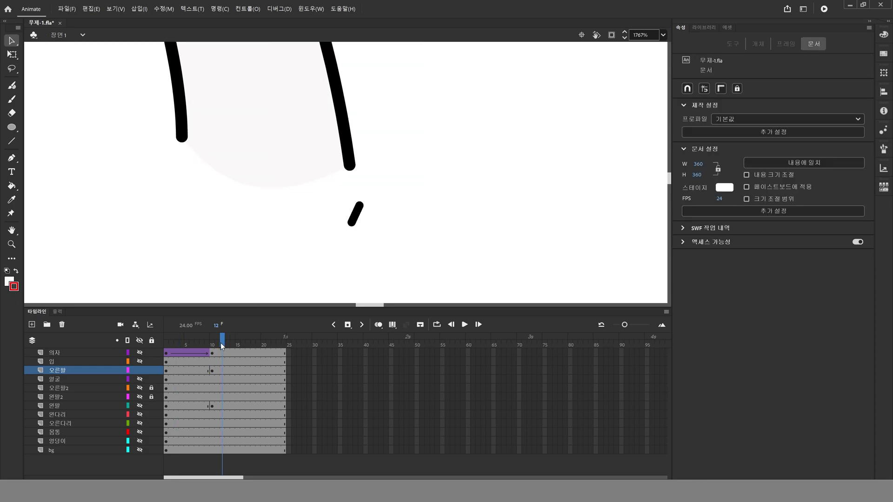
{"action": "left_click", "coordinate": [352, 216]}
{"action": "key", "text": "Delete"}
{"action": "left_click_drag", "start_coordinate": [451, 270], "coordinate": [42, 43]}
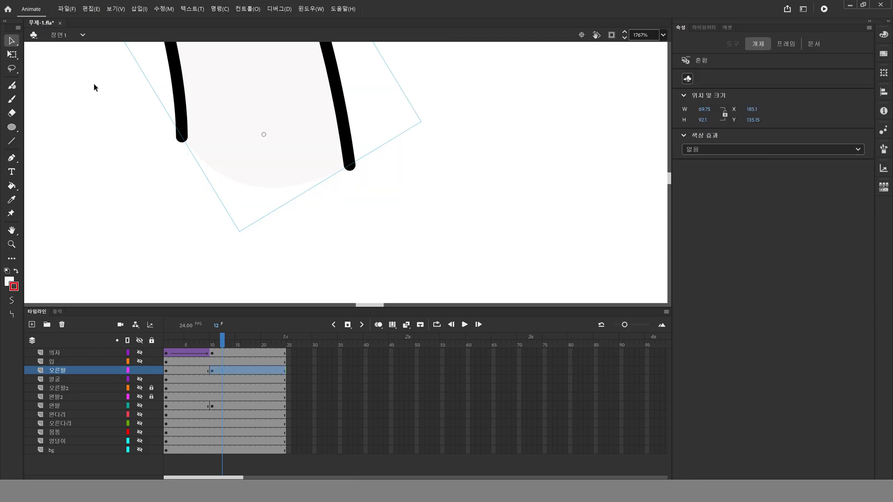
{"action": "key", "text": "ctrl+b"}
{"action": "left_click", "coordinate": [241, 110]}
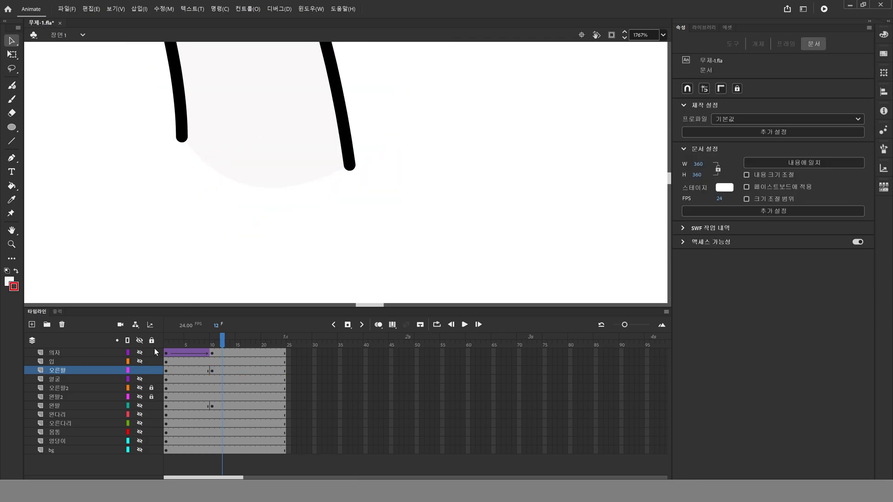
Show all layers again, and lock and hide the bg layer
{"action": "left_click", "coordinate": [139, 340]}
{"action": "left_click", "coordinate": [139, 341]}
{"action": "left_click", "coordinate": [70, 451]}
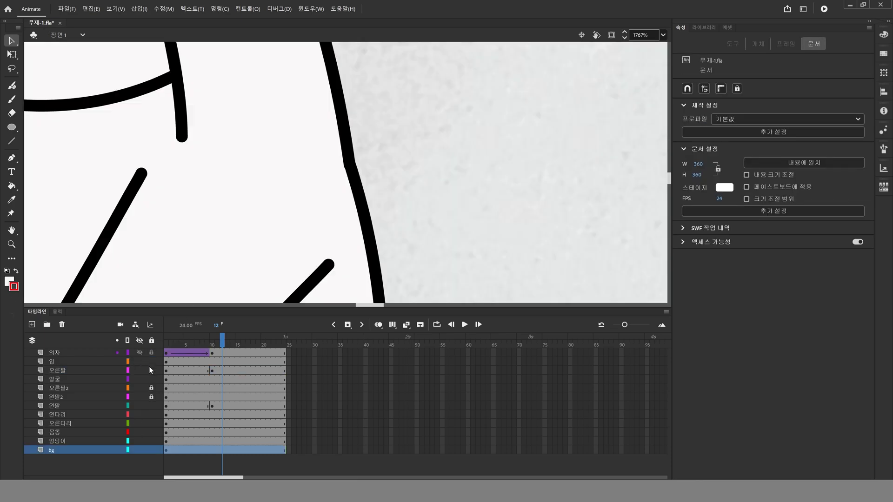
{"action": "double_click", "coordinate": [12, 230]}
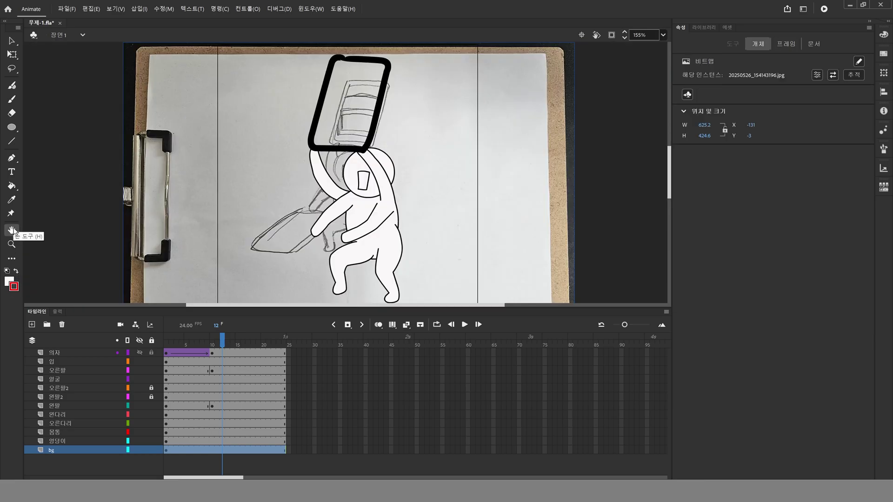
{"action": "left_click", "coordinate": [151, 449]}
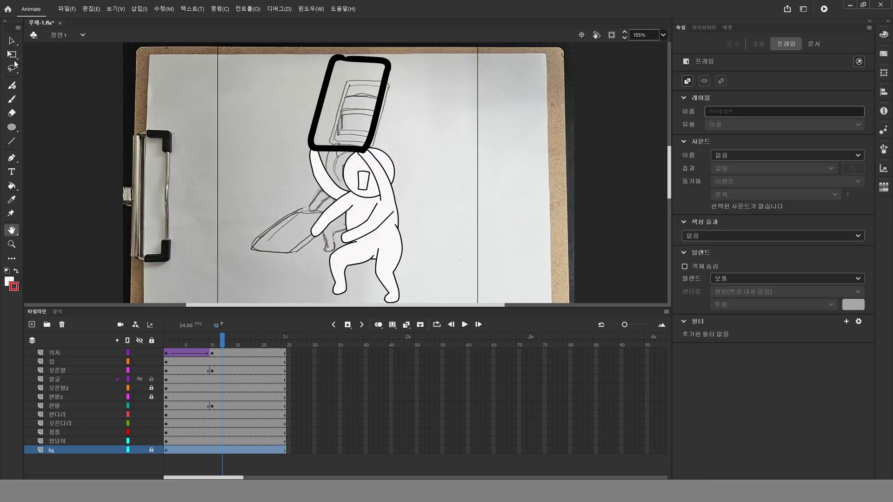
{"action": "key", "text": "v"}
{"action": "left_click", "coordinate": [139, 450]}
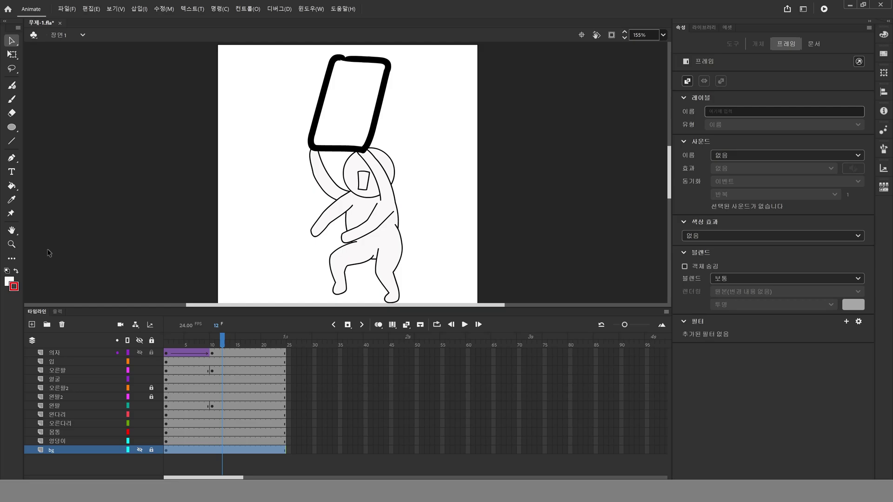
Create a classic tween on the 오른팔 layer between frames 1 and 10
{"action": "left_click", "coordinate": [211, 369]}
{"action": "right_click", "coordinate": [190, 369]}
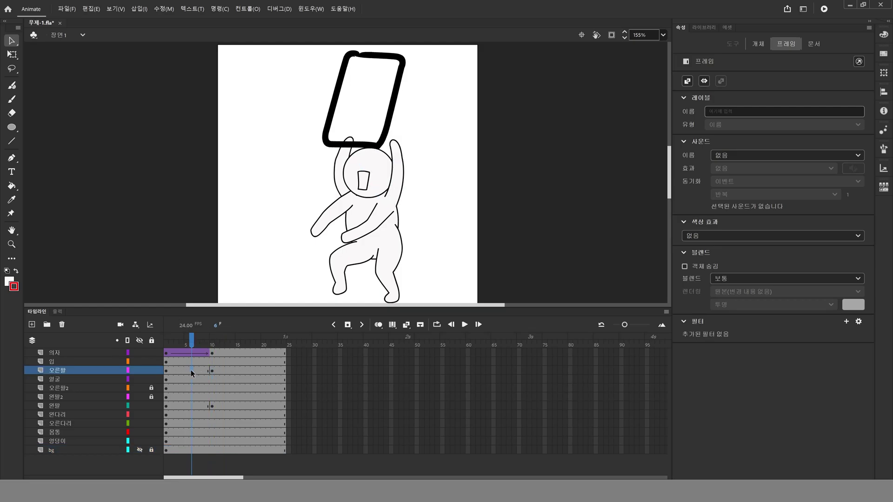
{"action": "left_click", "coordinate": [228, 102]}
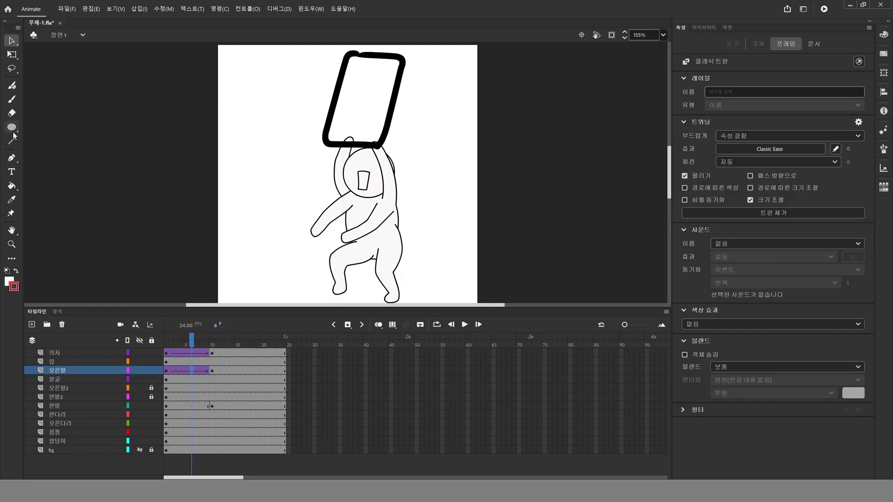
Create a classic tween on the 왼팔 layer between frames 1 and 10 and play the animation
{"action": "left_click_drag", "start_coordinate": [191, 343], "coordinate": [166, 353]}
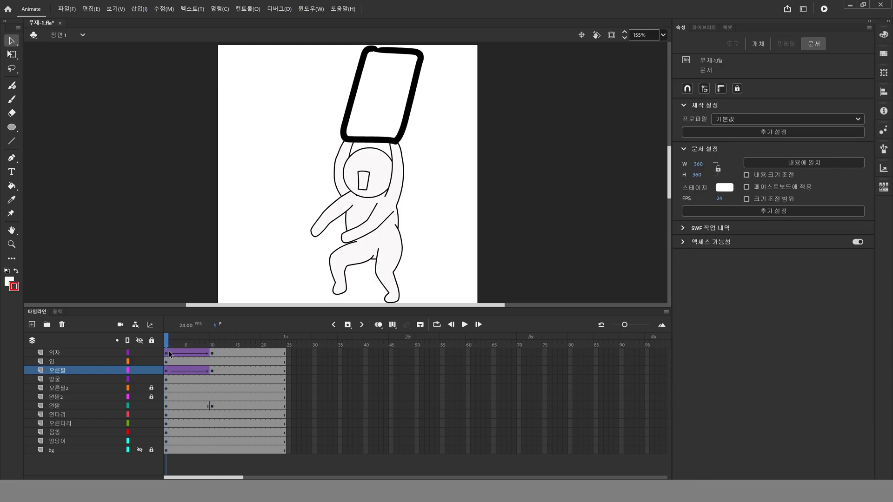
{"action": "left_click", "coordinate": [165, 353]}
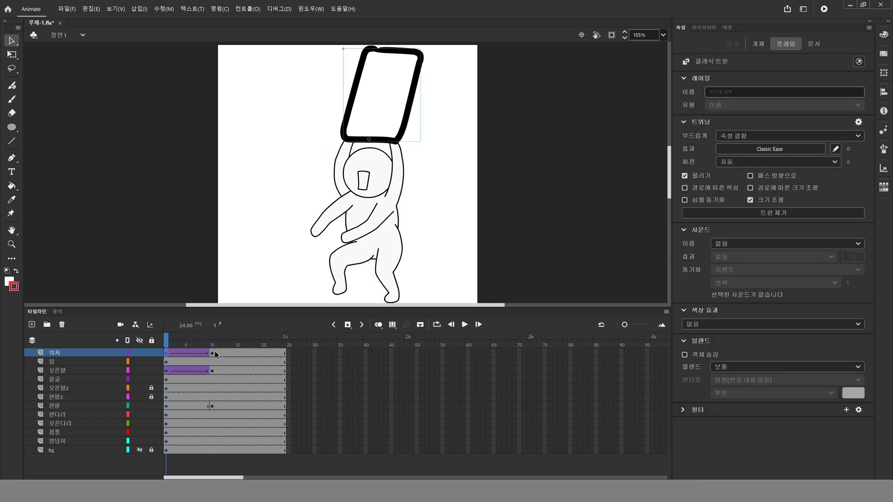
{"action": "right_click", "coordinate": [182, 404]}
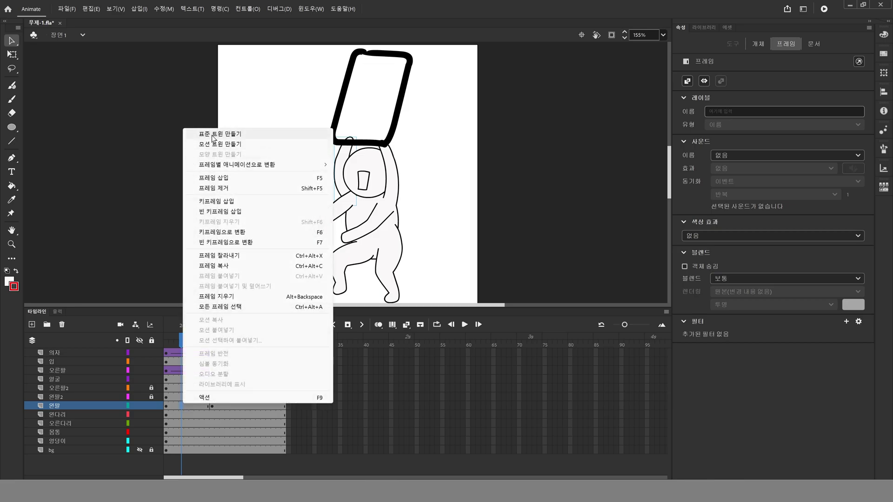
{"action": "left_click", "coordinate": [205, 133]}
{"action": "key", "text": "Return"}
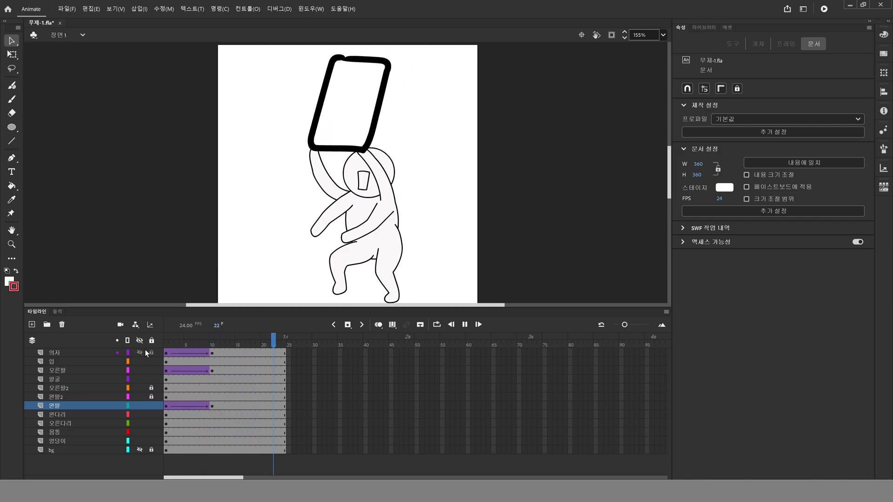
Add keyframes at frame 13 on the 의자, 오른팔 and 왼팔 layers
{"action": "left_click_drag", "start_coordinate": [166, 338], "coordinate": [225, 376]}
{"action": "left_click", "coordinate": [164, 361]}
{"action": "left_click", "coordinate": [228, 352]}
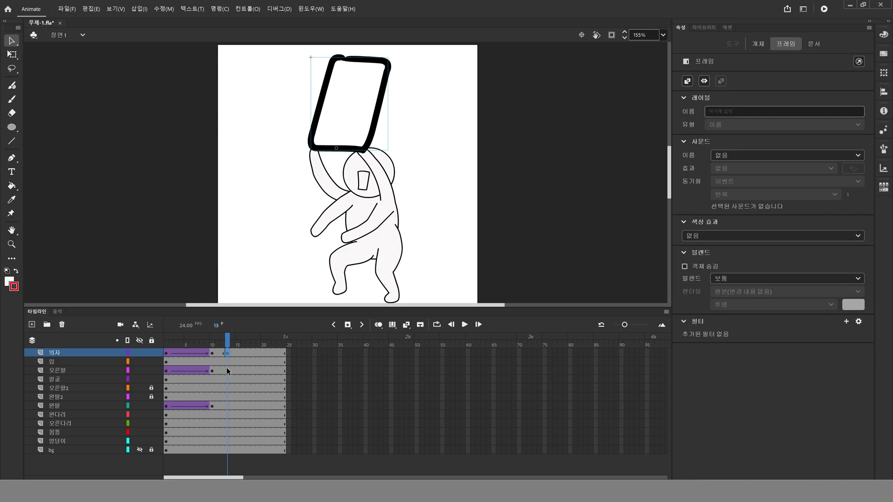
{"action": "left_click", "coordinate": [227, 371]}
{"action": "left_click", "coordinate": [227, 406]}
{"action": "key", "text": "F6"}
{"action": "mouse_move", "coordinate": [217, 345]}
{"action": "left_mouse_down"}
{"action": "mouse_move", "coordinate": [163, 343]}
{"action": "mouse_move", "coordinate": [224, 347]}
{"action": "left_mouse_up"}
{"action": "left_click", "coordinate": [227, 352]}
At frame 13, rotate the 왼팔 arm counterclockwise around its shoulder to nearly horizontal and nudge it toward the body
{"action": "left_click", "coordinate": [319, 170]}
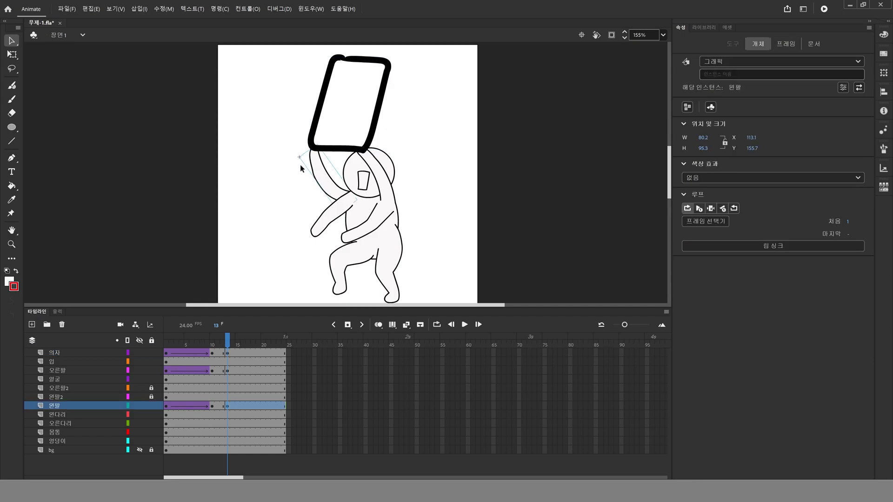
{"action": "left_click", "coordinate": [12, 55]}
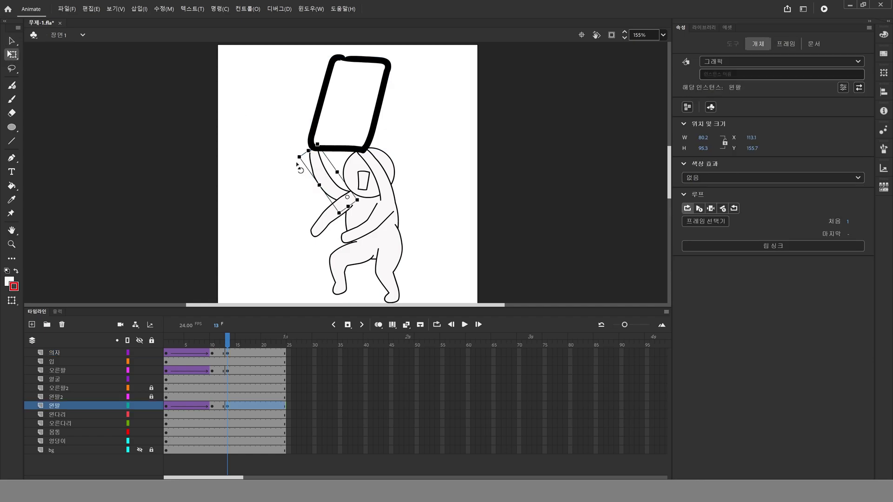
{"action": "left_click_drag", "start_coordinate": [297, 165], "coordinate": [281, 215]}
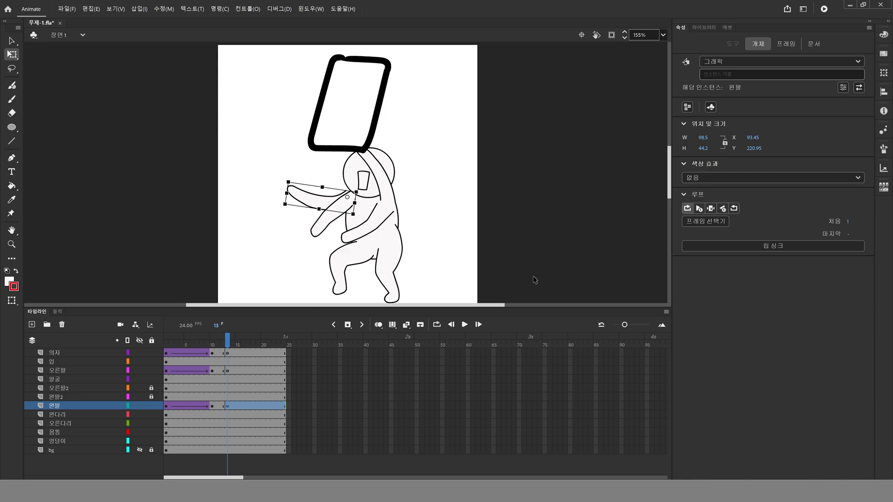
{"action": "key", "text": "Right"}
{"action": "key", "text": "Right"}
{"action": "key", "text": "Down"}
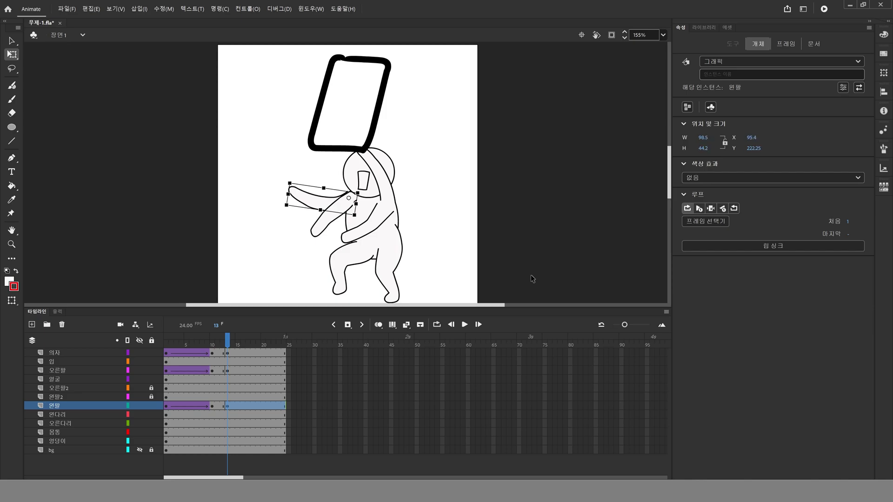
Hide the 왼팔2 and 오른팔2 layers and shift the 왼팔 arm slightly inward to meet the shoulder
{"action": "left_click", "coordinate": [139, 397]}
{"action": "left_click", "coordinate": [140, 388]}
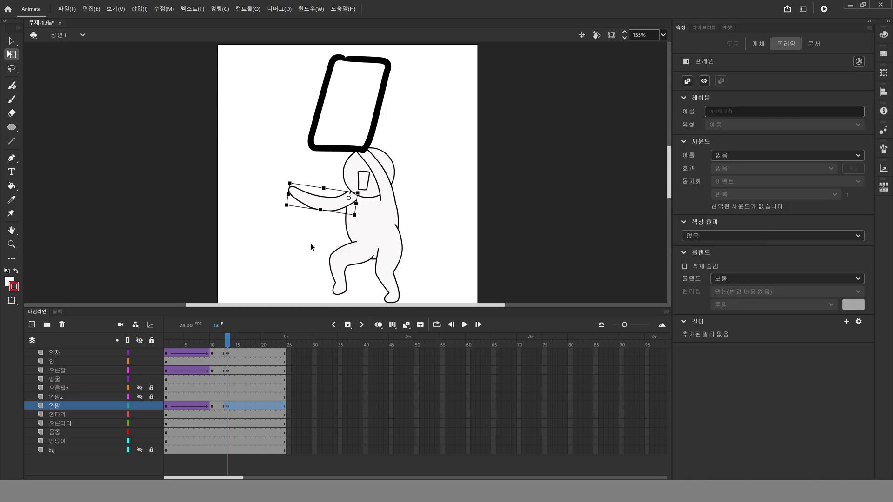
{"action": "left_click_drag", "start_coordinate": [333, 211], "coordinate": [335, 210]}
{"action": "key", "text": "Up"}
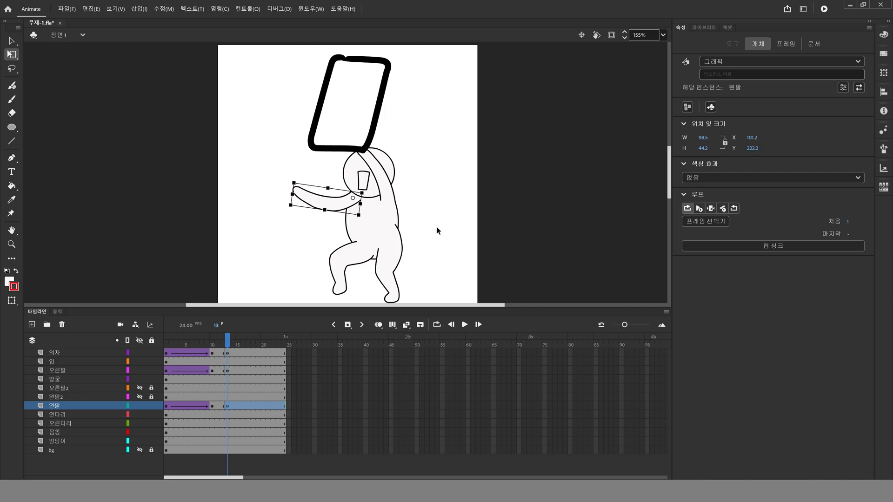
{"action": "left_click", "coordinate": [250, 200]}
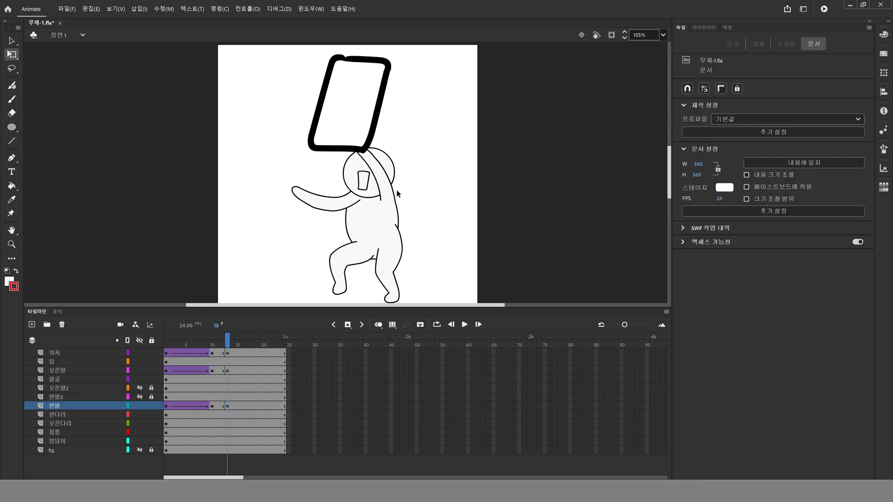
At frame 13, rotate the 오른팔 arm counterclockwise to nearly horizontal and nudge it left to fit the shoulder
{"action": "left_click", "coordinate": [394, 193]}
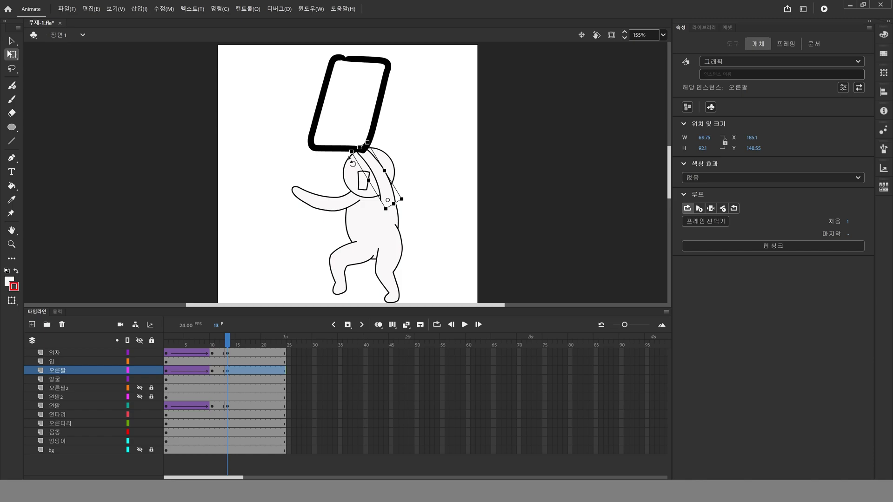
{"action": "left_click_drag", "start_coordinate": [350, 156], "coordinate": [334, 202]}
{"action": "key", "text": "Left"}
{"action": "key", "text": "Left"}
{"action": "key", "text": "Left"}
{"action": "key", "text": "Left"}
{"action": "key", "text": "Left"}
{"action": "key", "text": "Left"}
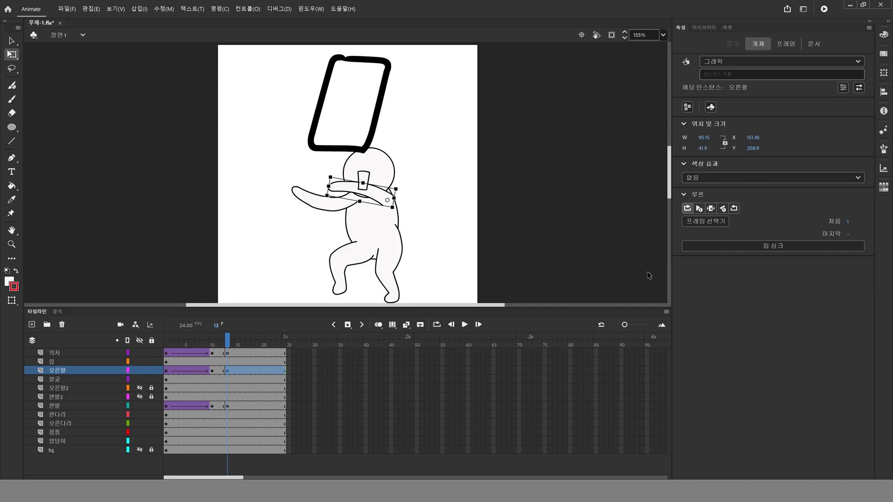
{"action": "key", "text": "Right"}
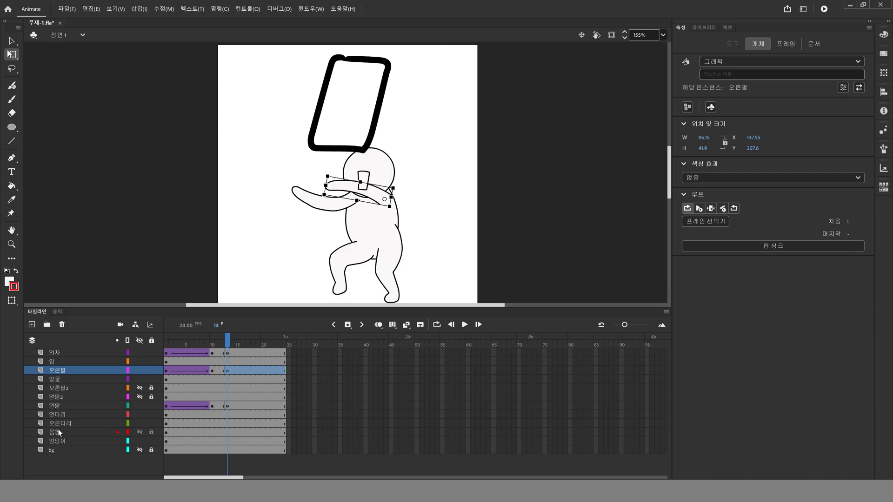
Reorder the layers so the 입 layer sits directly below 오른팔
{"action": "left_click", "coordinate": [71, 397]}
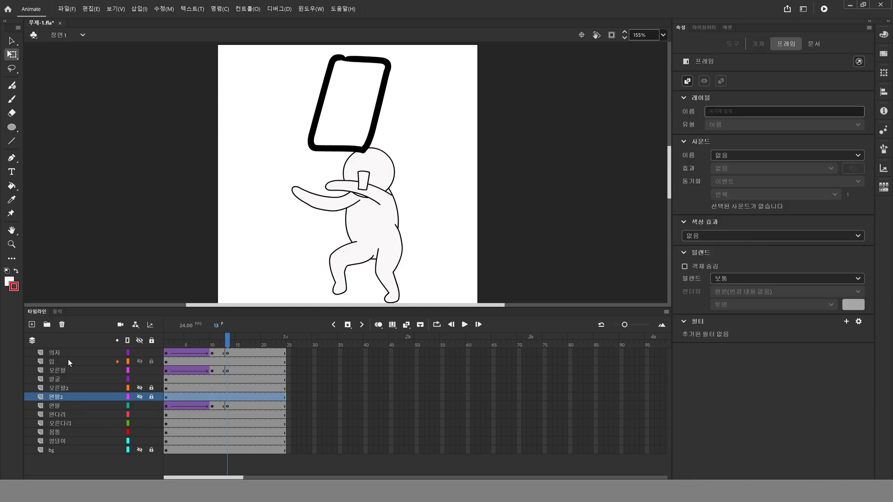
{"action": "left_click_drag", "start_coordinate": [68, 359], "coordinate": [61, 377]}
{"action": "left_click", "coordinate": [127, 236]}
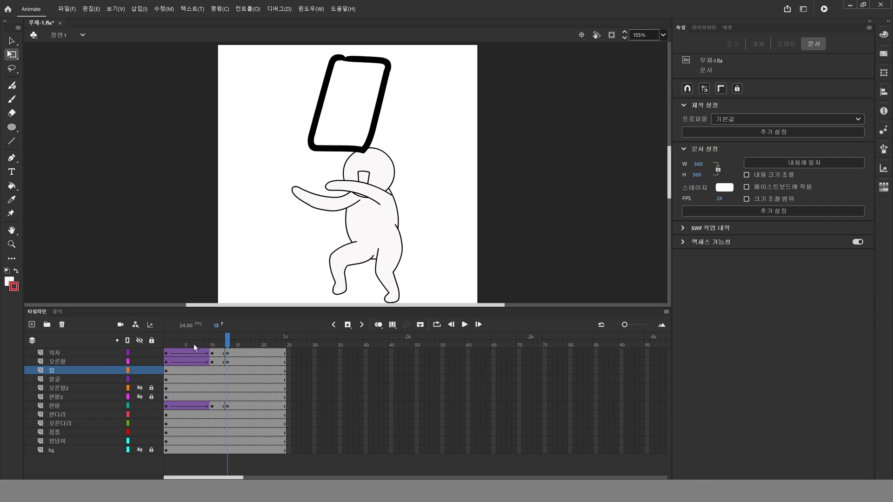
Create classic tweens between frames 10 and 13 on the 의자, 오른팔 and 왼팔 layers and play the animation
{"action": "left_click_drag", "start_coordinate": [195, 348], "coordinate": [218, 353]}
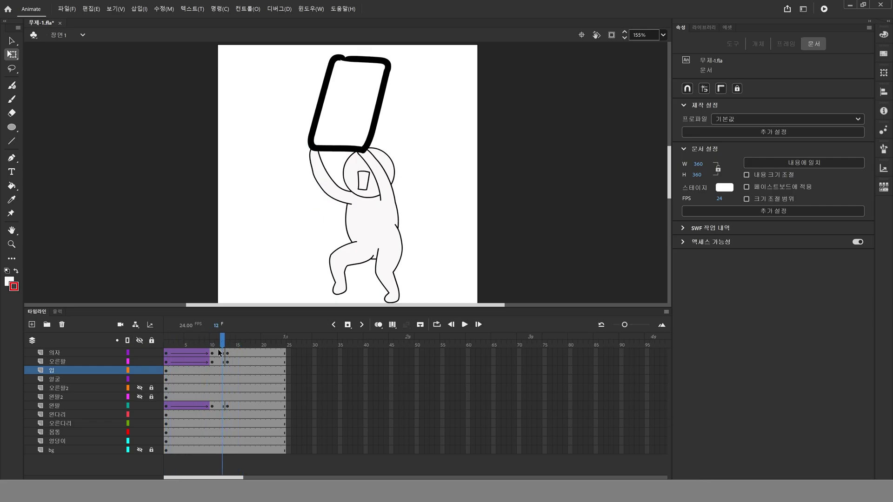
{"action": "right_click", "coordinate": [222, 359]}
{"action": "left_click", "coordinate": [259, 90]}
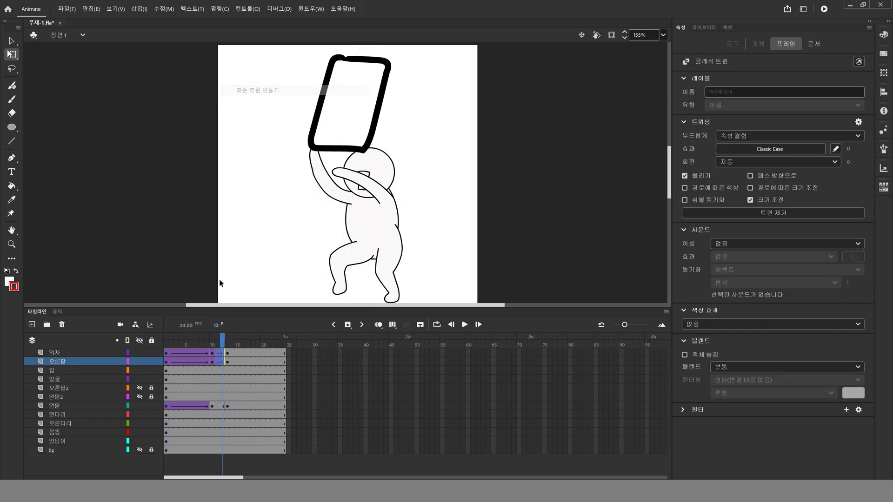
{"action": "left_click", "coordinate": [217, 404]}
{"action": "left_click", "coordinate": [227, 404]}
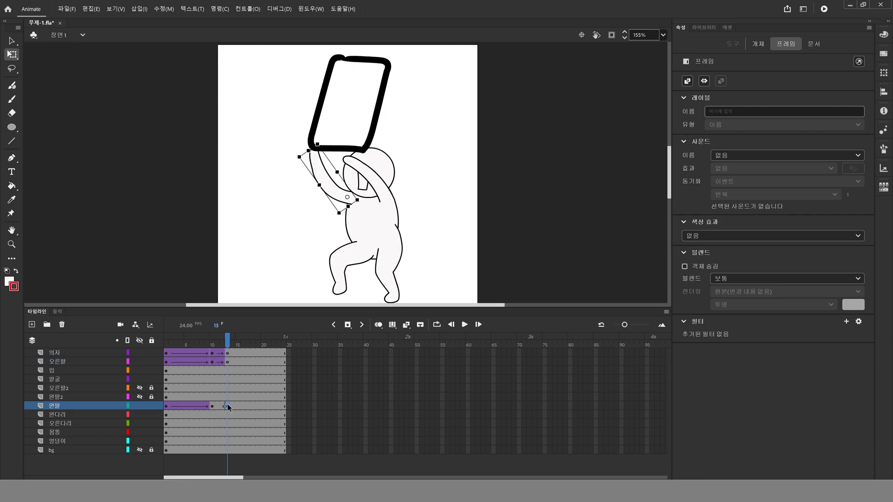
{"action": "left_click", "coordinate": [228, 407]}
{"action": "left_click", "coordinate": [194, 168]}
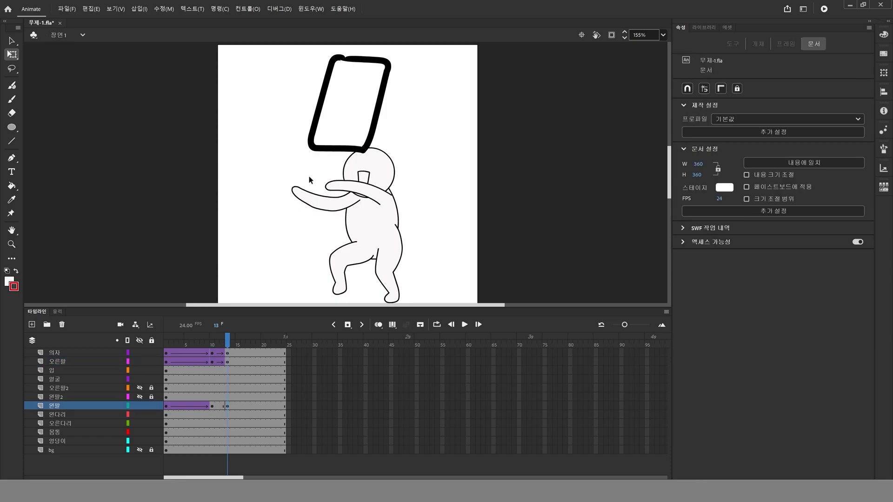
{"action": "right_click", "coordinate": [219, 406]}
{"action": "left_click", "coordinate": [235, 134]}
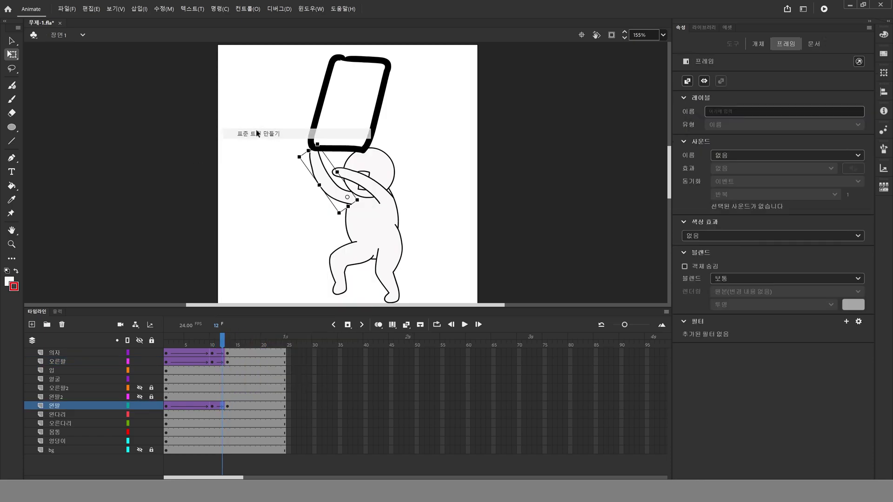
{"action": "left_click_drag", "start_coordinate": [213, 339], "coordinate": [169, 340]}
{"action": "key", "text": "Return"}
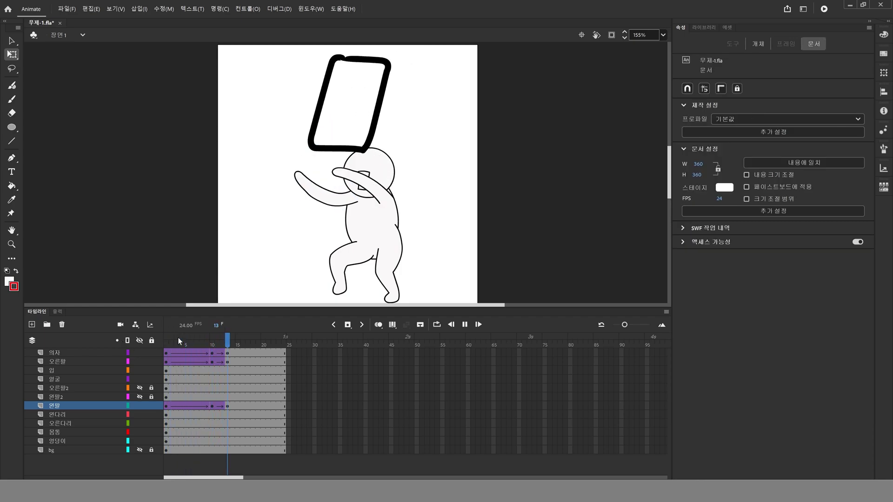
{"action": "key", "text": "Return"}
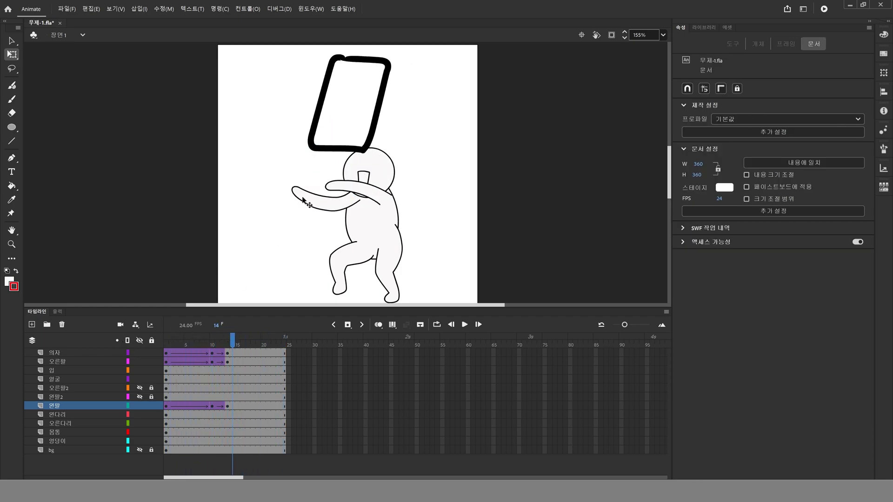
In the 의자 keyframe span starting at frame 13, move the chair down onto the lowered hands and rotate it slightly counterclockwise
{"action": "left_click", "coordinate": [328, 151]}
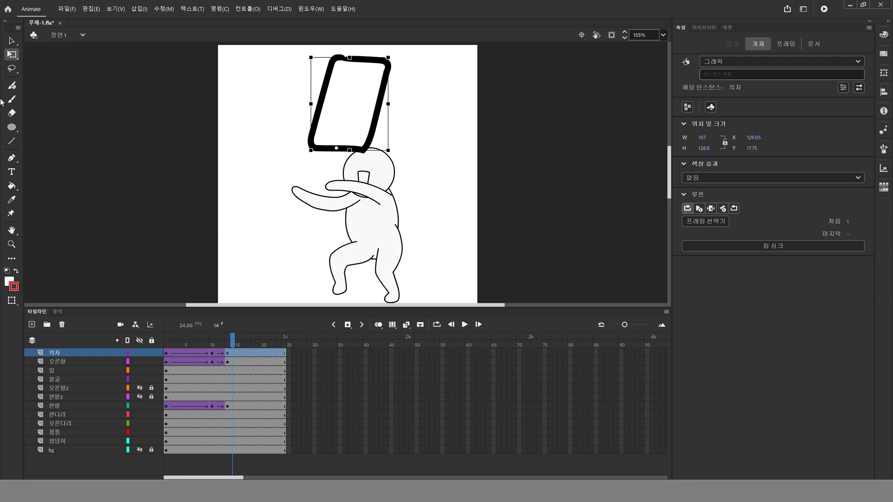
{"action": "left_click", "coordinate": [12, 40]}
{"action": "left_click_drag", "start_coordinate": [344, 149], "coordinate": [316, 188]}
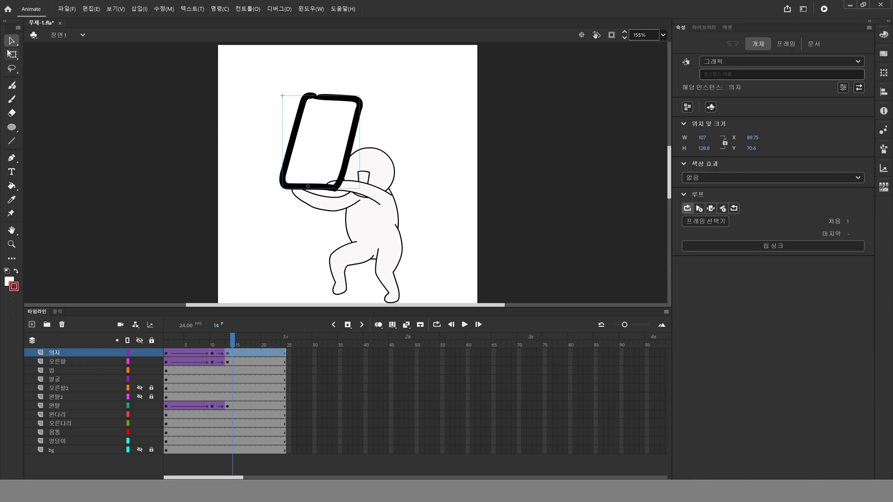
{"action": "left_click", "coordinate": [12, 54]}
{"action": "left_click_drag", "start_coordinate": [360, 88], "coordinate": [339, 85]}
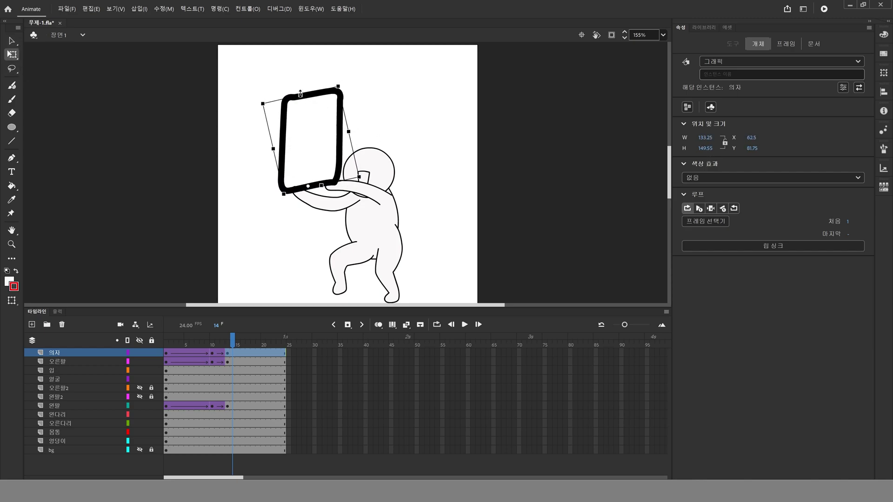
At frame 10, try skewing the chair's upper edge to the left and nudging the chair down slightly
{"action": "left_click_drag", "start_coordinate": [233, 342], "coordinate": [212, 361]}
{"action": "left_click", "coordinate": [379, 135]}
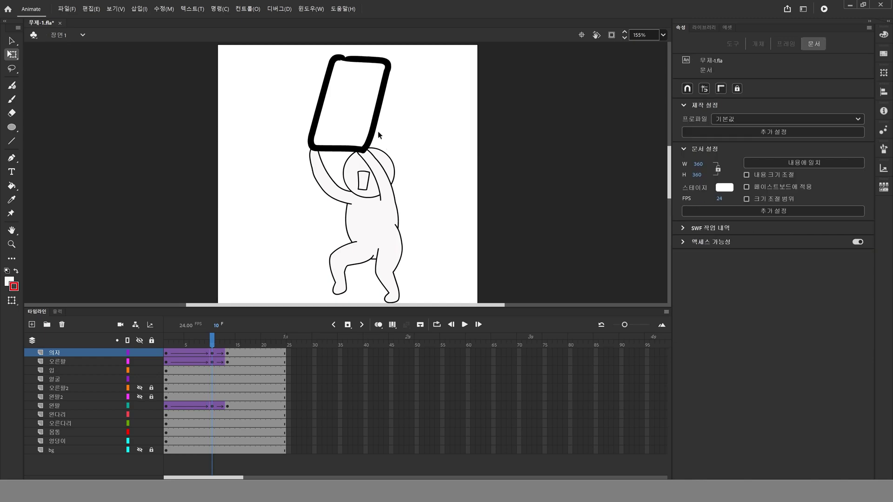
{"action": "left_click", "coordinate": [377, 108]}
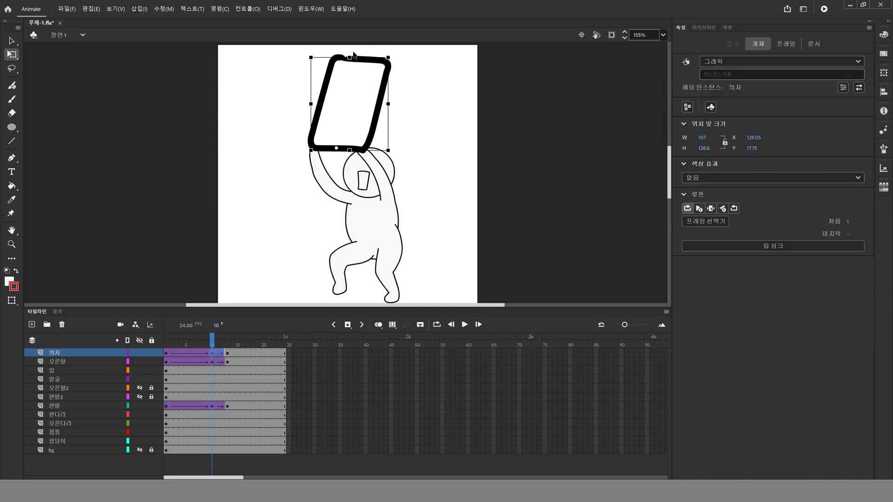
{"action": "mouse_move", "coordinate": [356, 55]}
{"action": "left_mouse_down"}
{"action": "mouse_move", "coordinate": [329, 54]}
{"action": "mouse_move", "coordinate": [339, 50]}
{"action": "left_mouse_up"}
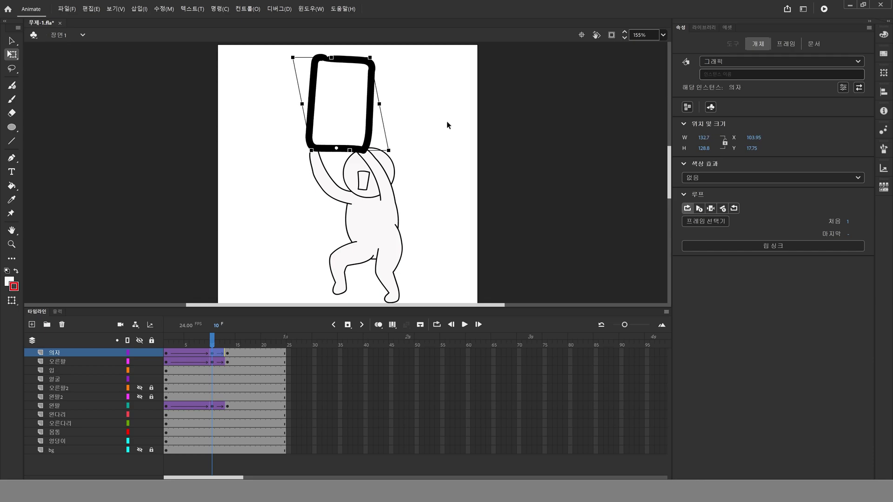
{"action": "key", "text": "Left"}
{"action": "key", "text": "Down"}
{"action": "key", "text": "Down"}
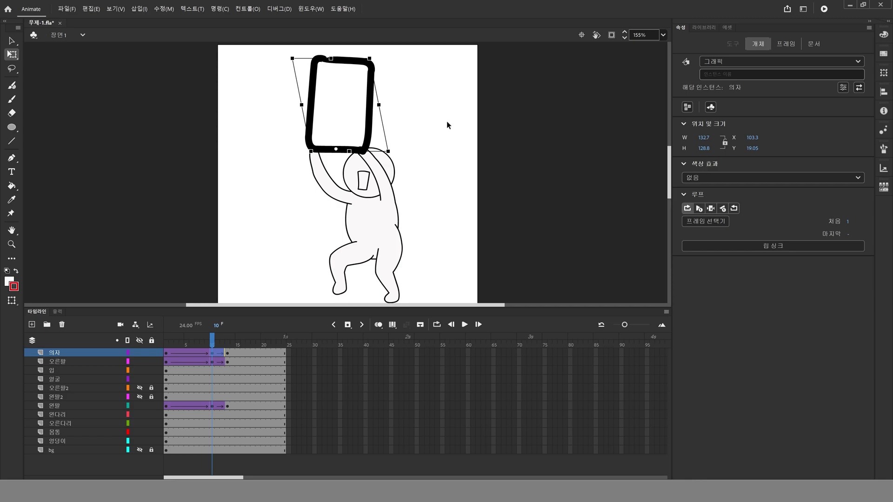
Undo the skew and nudges made to the chair at frame 10
{"action": "key", "text": "ctrl+z"}
{"action": "key", "text": "ctrl+z"}
{"action": "key", "text": "ctrl+z"}
{"action": "key", "text": "ctrl+z"}
{"action": "key", "text": "ctrl+z"}
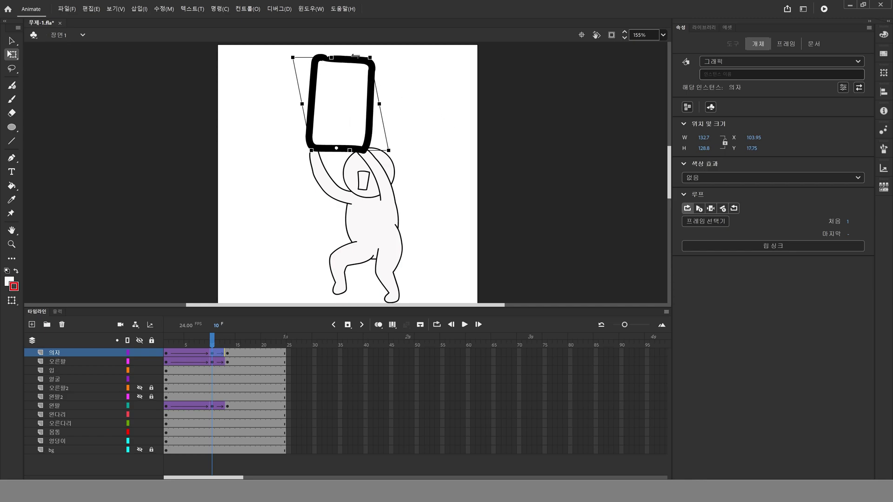
At frame 10, skew the chair's upper edge left until nearly upright, nudge it down onto the hands, and scrub to frame 13
{"action": "left_click_drag", "start_coordinate": [353, 58], "coordinate": [333, 57]}
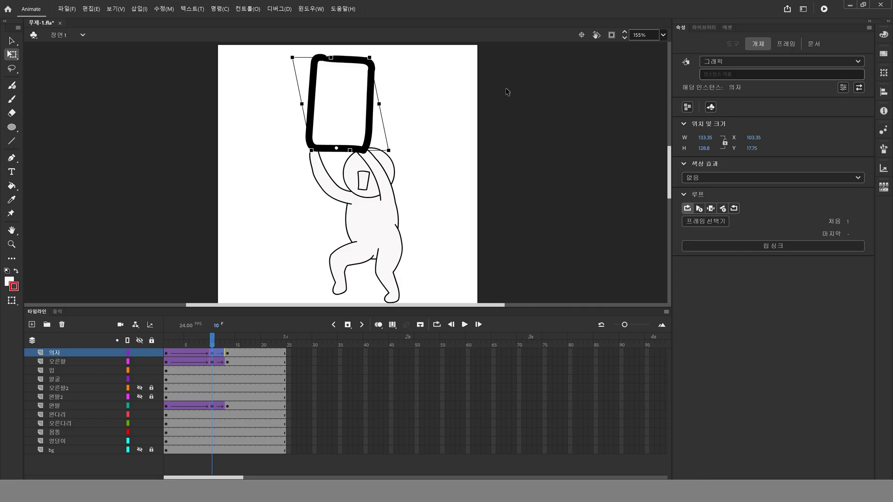
{"action": "key", "text": "Down"}
{"action": "key", "text": "Down"}
{"action": "key", "text": "Down"}
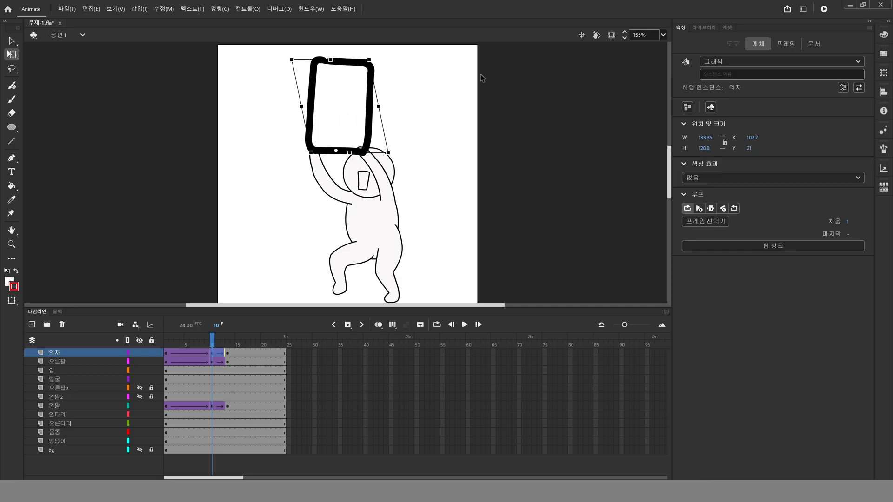
{"action": "left_click_drag", "start_coordinate": [217, 343], "coordinate": [229, 341]}
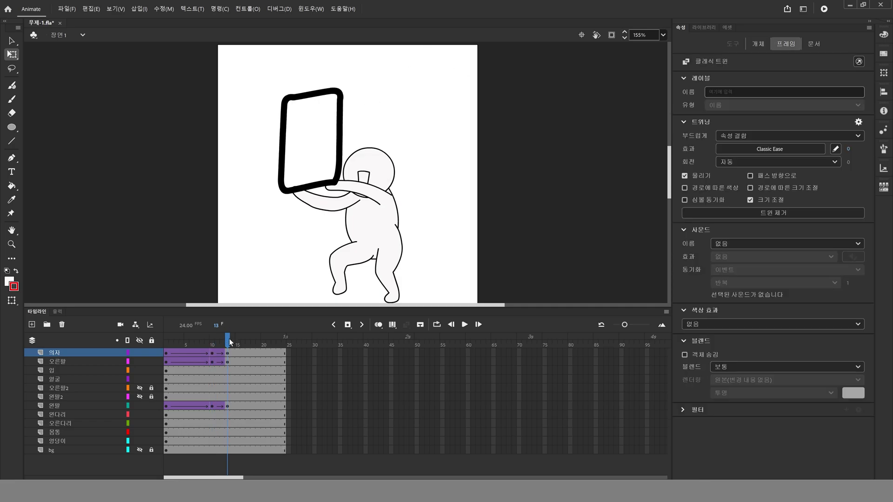
At frame 13, skew the chair's upper edge left, rotate it slightly counterclockwise, nudge it down and play back the animation
{"action": "left_click", "coordinate": [303, 116]}
{"action": "left_click", "coordinate": [312, 100]}
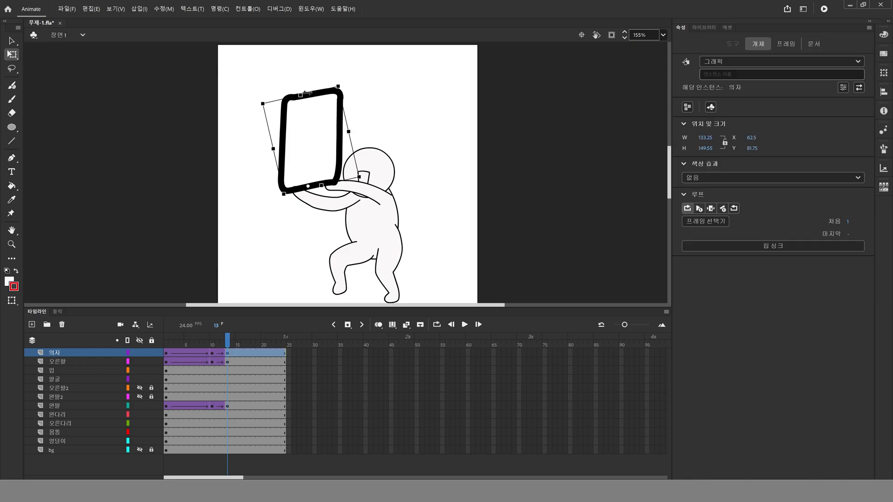
{"action": "left_click_drag", "start_coordinate": [307, 92], "coordinate": [265, 98]}
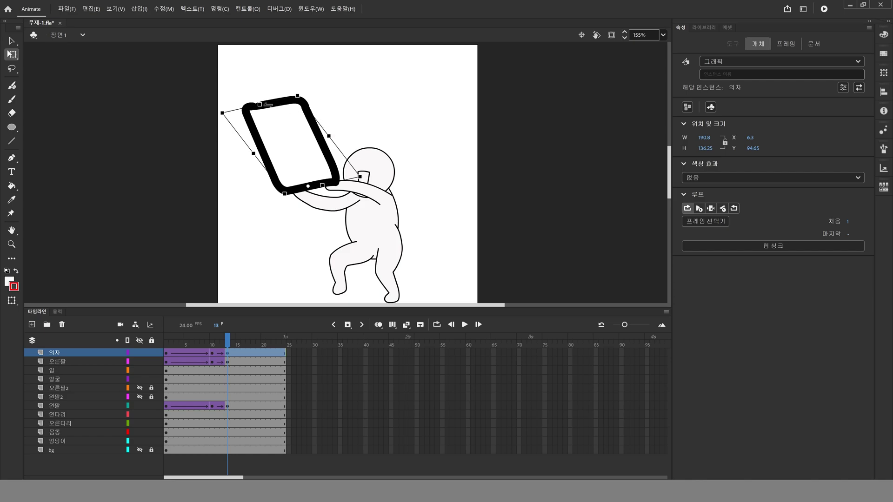
{"action": "left_click_drag", "start_coordinate": [267, 105], "coordinate": [361, 91]}
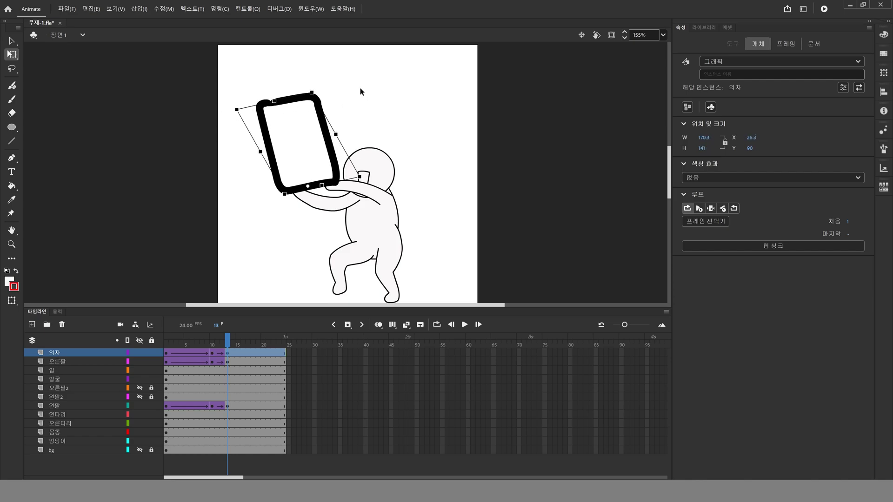
{"action": "left_click", "coordinate": [326, 91]}
{"action": "left_click", "coordinate": [319, 105]}
{"action": "left_click_drag", "start_coordinate": [319, 93], "coordinate": [309, 86]}
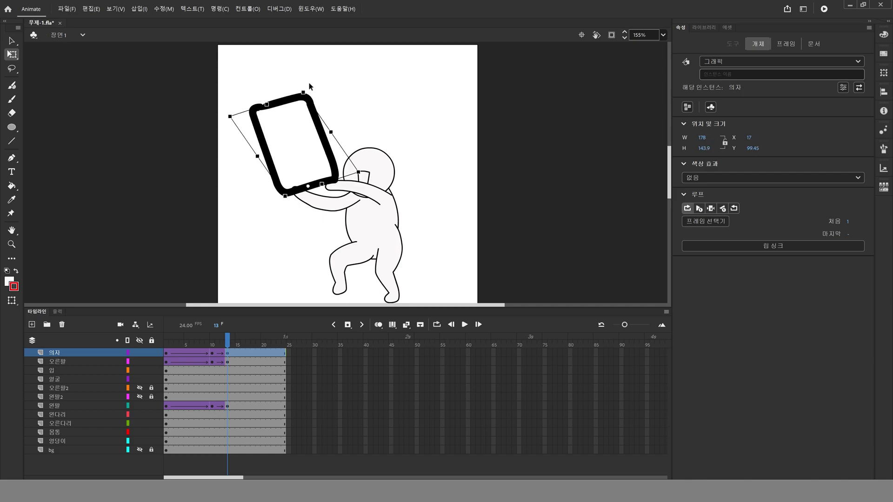
{"action": "key", "text": "Down"}
{"action": "key", "text": "Return"}
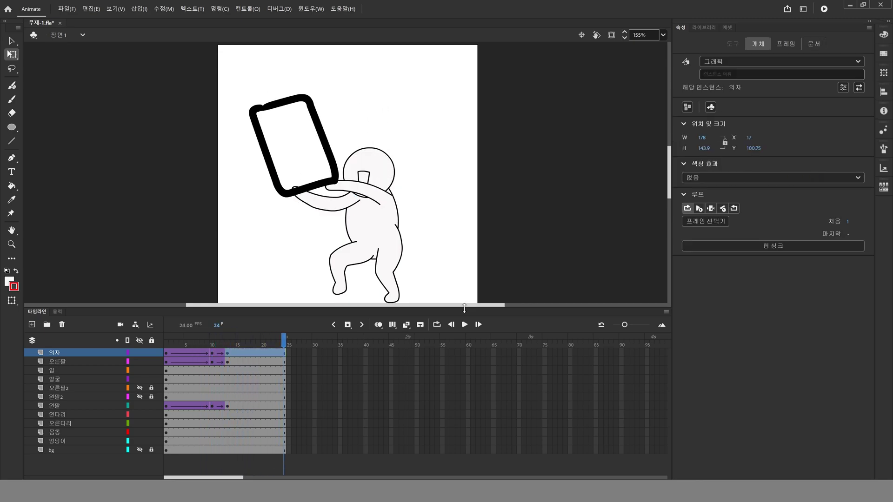
{"action": "key", "text": "Return"}
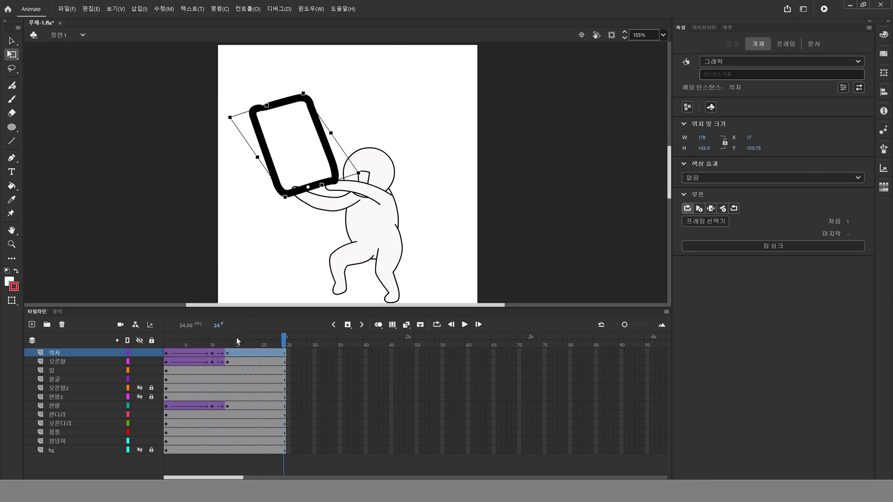
Save the file and move the first keyframes of the unhidden 오른팔2 and 왼팔2 layers to frame 14
{"action": "left_click", "coordinate": [228, 344]}
{"action": "left_click", "coordinate": [234, 345]}
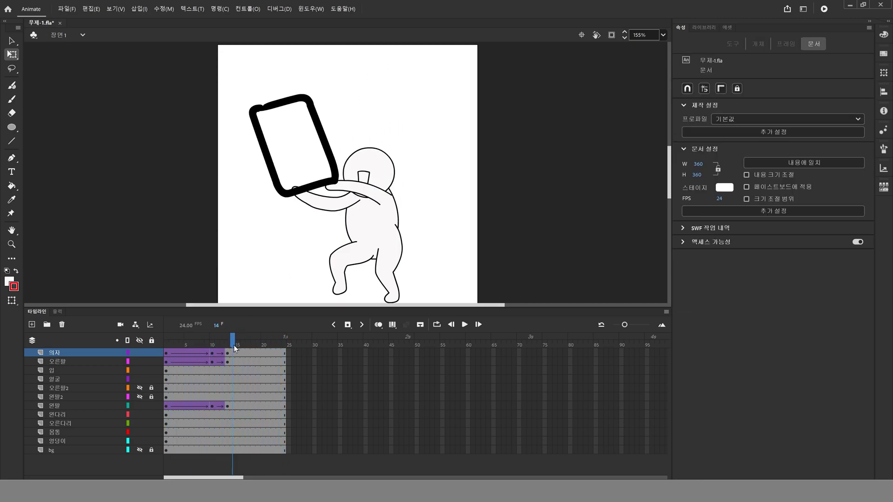
{"action": "key", "text": "ctrl+s"}
{"action": "left_click", "coordinate": [166, 397]}
{"action": "left_click_drag", "start_coordinate": [167, 398], "coordinate": [232, 400]}
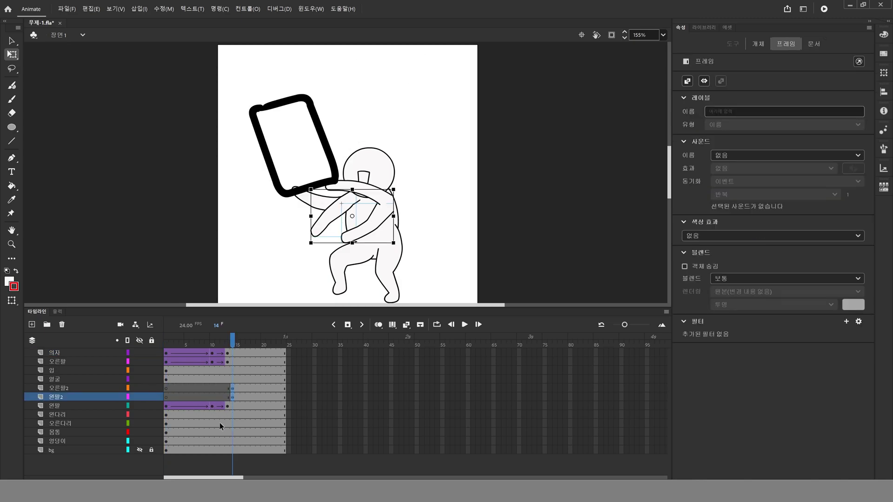
Convert frame 14 of the 오른팔 layer to a blank keyframe so the raised right arm ends there
{"action": "left_click", "coordinate": [312, 207]}
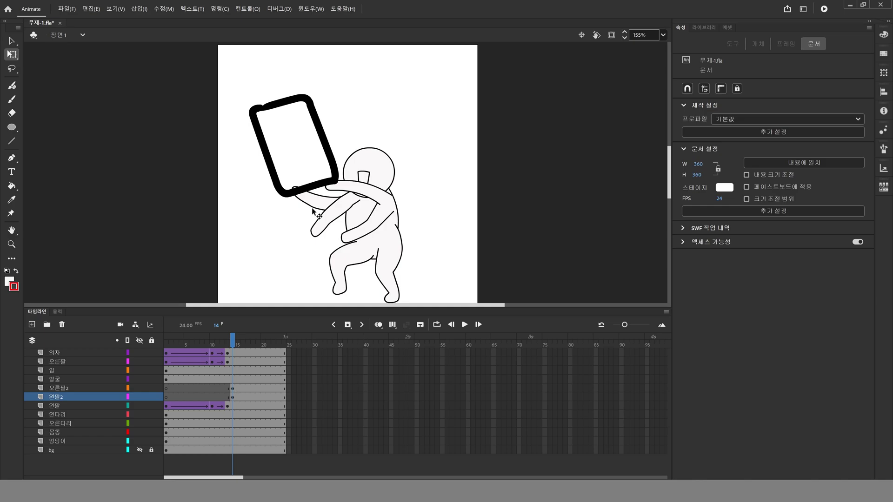
{"action": "left_click", "coordinate": [370, 191]}
{"action": "left_click", "coordinate": [11, 41]}
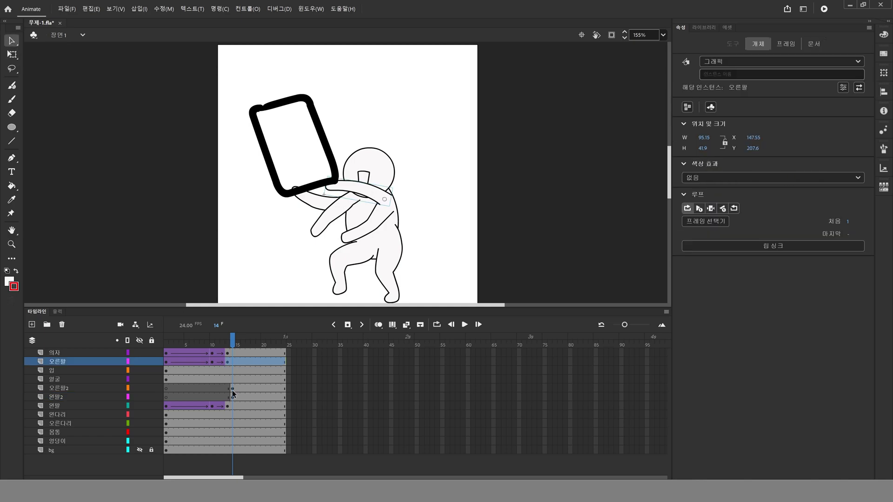
{"action": "left_click", "coordinate": [233, 362]}
{"action": "right_click", "coordinate": [233, 362]}
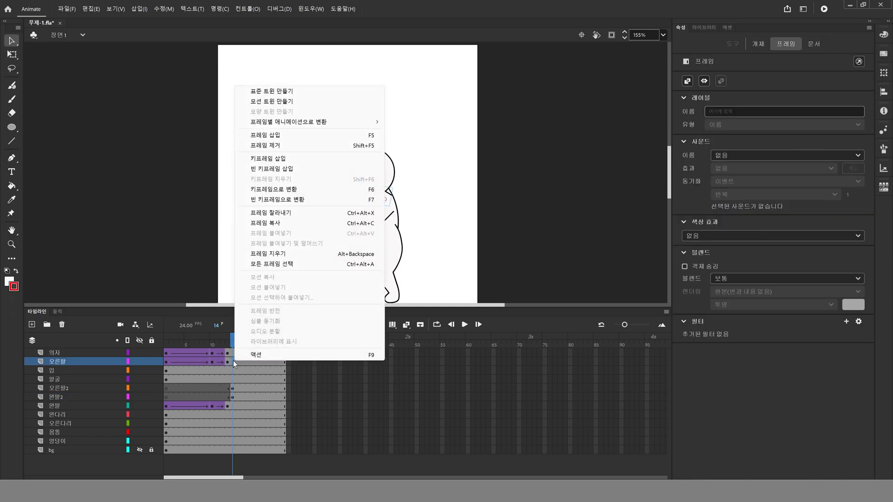
{"action": "left_click", "coordinate": [263, 200]}
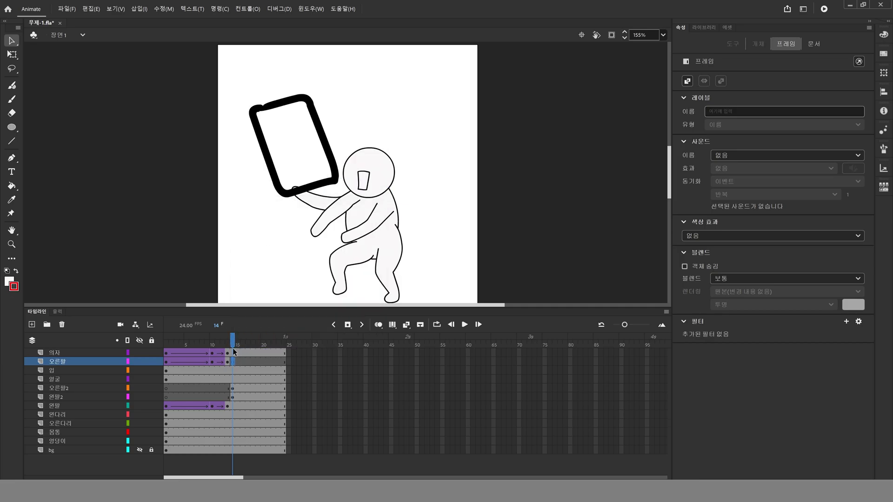
Try inserting a blank keyframe at frame 14 of the 의자 layer, and undo it
{"action": "right_click", "coordinate": [234, 350]}
{"action": "left_click", "coordinate": [340, 190]}
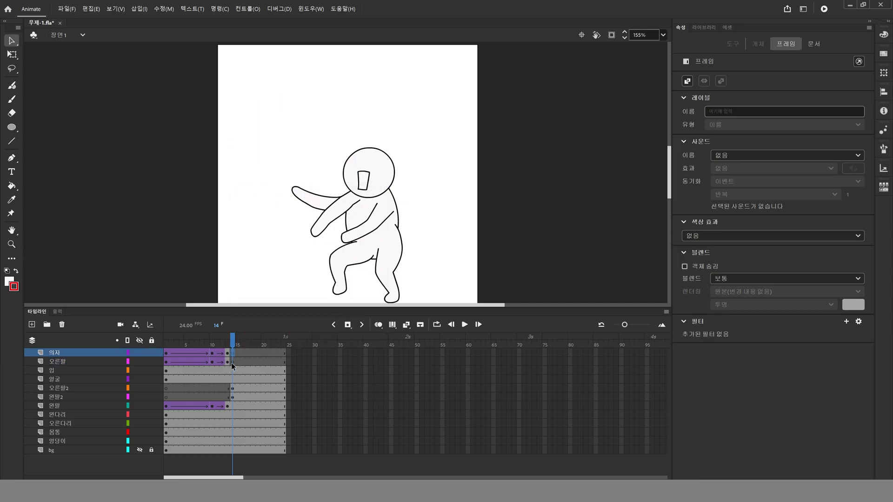
{"action": "key", "text": "ctrl+z"}
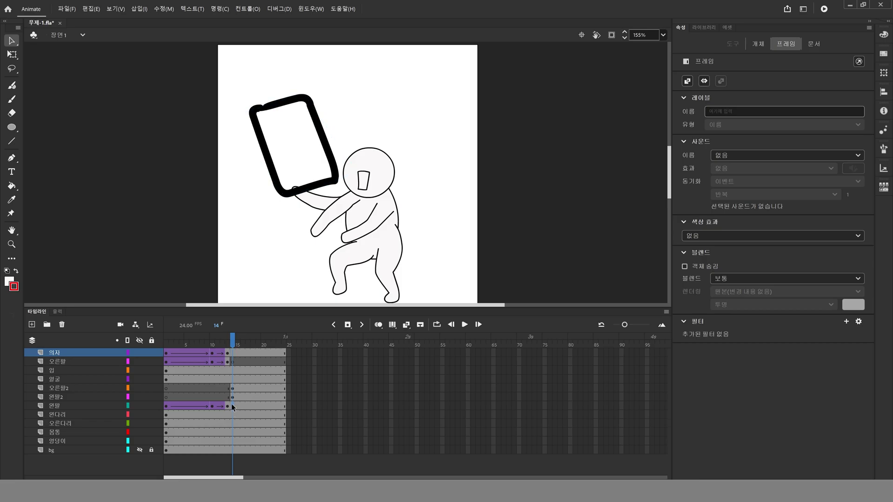
Insert a blank keyframe at frame 14 of the 왼팔 layer and play back the arm swap
{"action": "right_click", "coordinate": [232, 405]}
{"action": "left_click", "coordinate": [269, 211]}
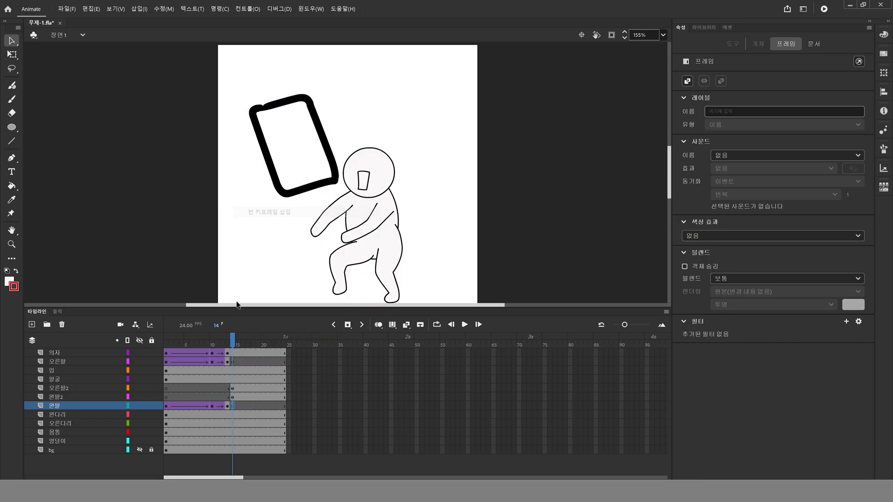
{"action": "left_click", "coordinate": [218, 340]}
{"action": "key", "text": "Return"}
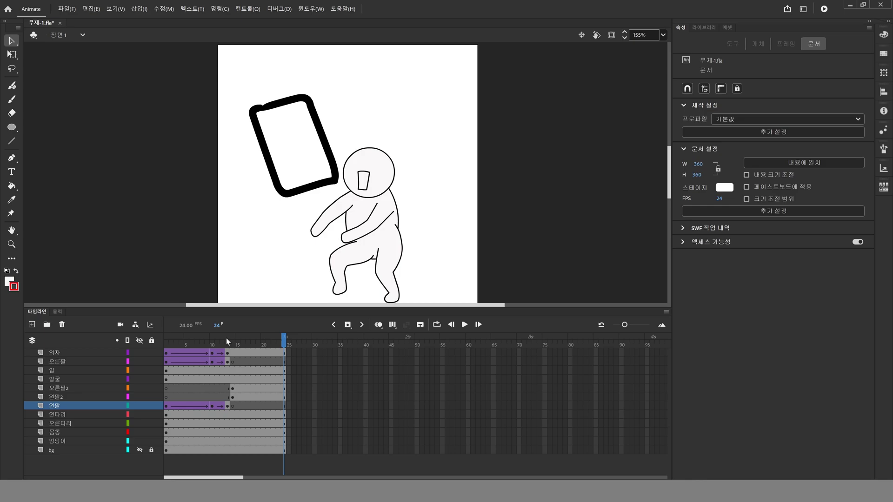
Insert keyframes at frame 24 on the 오른팔2 and 왼팔2 layers and return to frame 14
{"action": "mouse_move", "coordinate": [226, 338]}
{"action": "left_mouse_down"}
{"action": "mouse_move", "coordinate": [212, 348]}
{"action": "mouse_move", "coordinate": [168, 348]}
{"action": "mouse_move", "coordinate": [306, 351]}
{"action": "mouse_move", "coordinate": [235, 344]}
{"action": "left_mouse_up"}
{"action": "left_click_drag", "start_coordinate": [283, 391], "coordinate": [283, 395]}
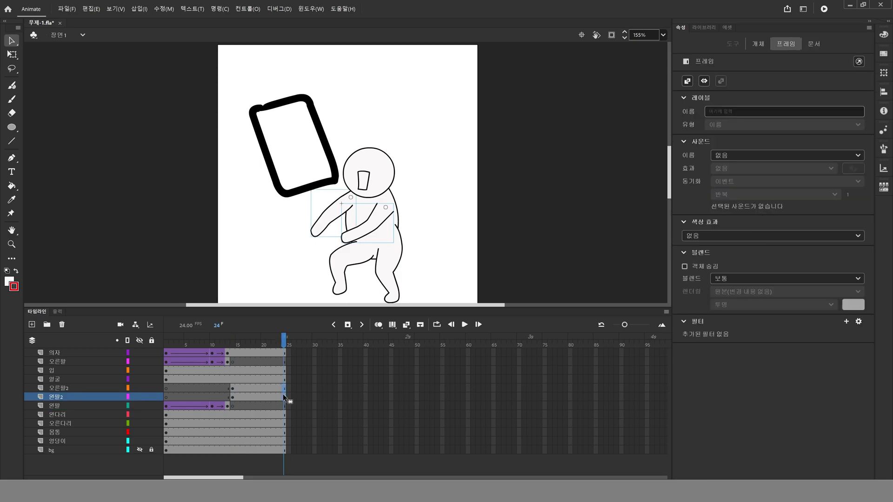
{"action": "left_click", "coordinate": [233, 388]}
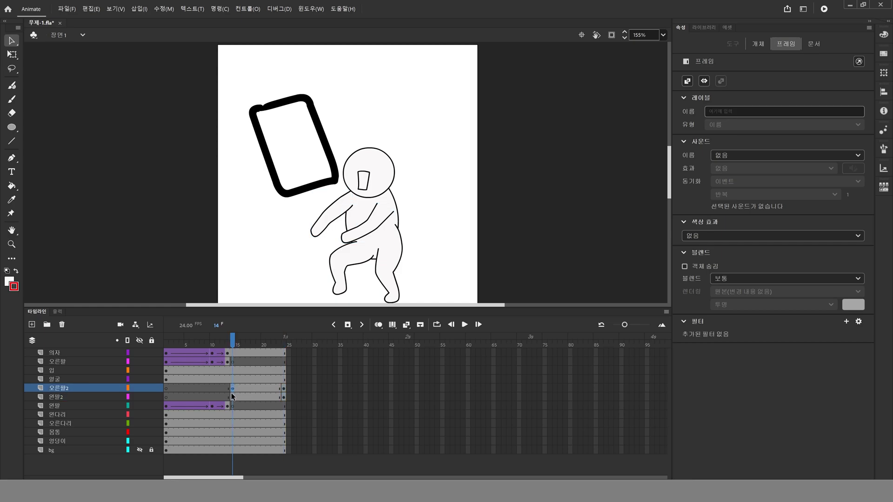
Turn on onion skinning and rotate the 오른팔2 arm clockwise at frame 14 until it is nearly horizontal
{"action": "left_click", "coordinate": [378, 325]}
{"action": "left_click_drag", "start_coordinate": [236, 342], "coordinate": [238, 343]}
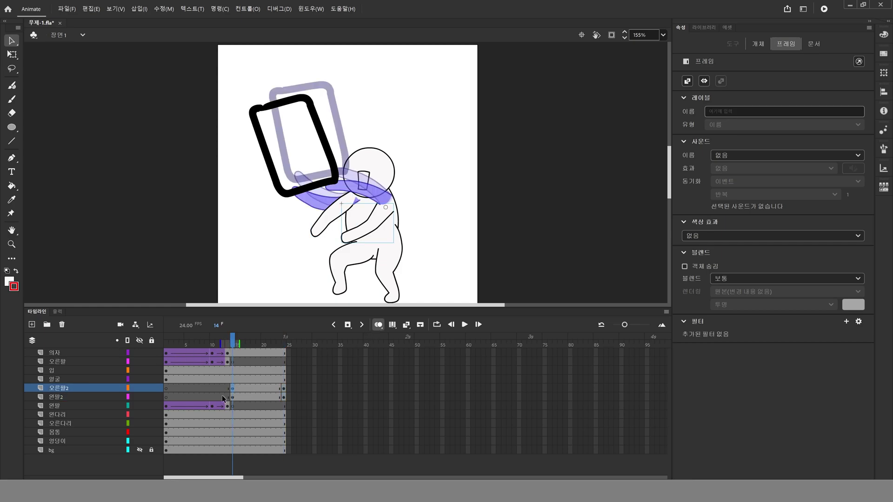
{"action": "left_click", "coordinate": [249, 266]}
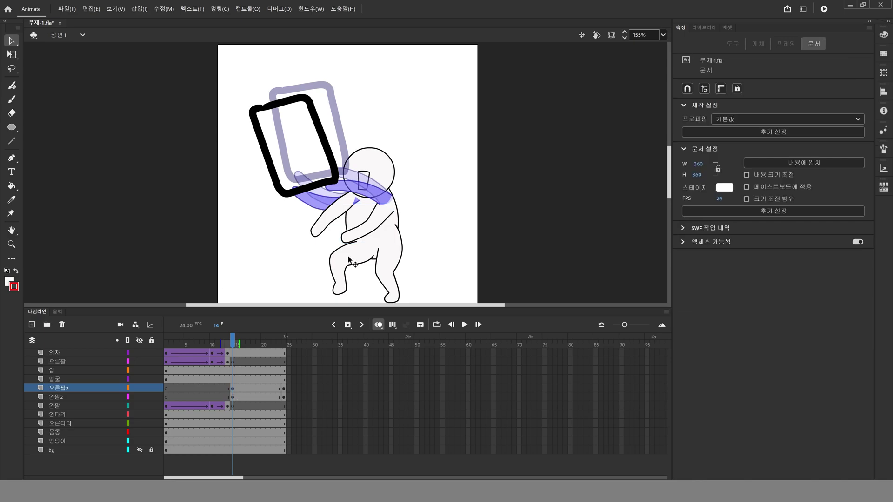
{"action": "left_click", "coordinate": [362, 236]}
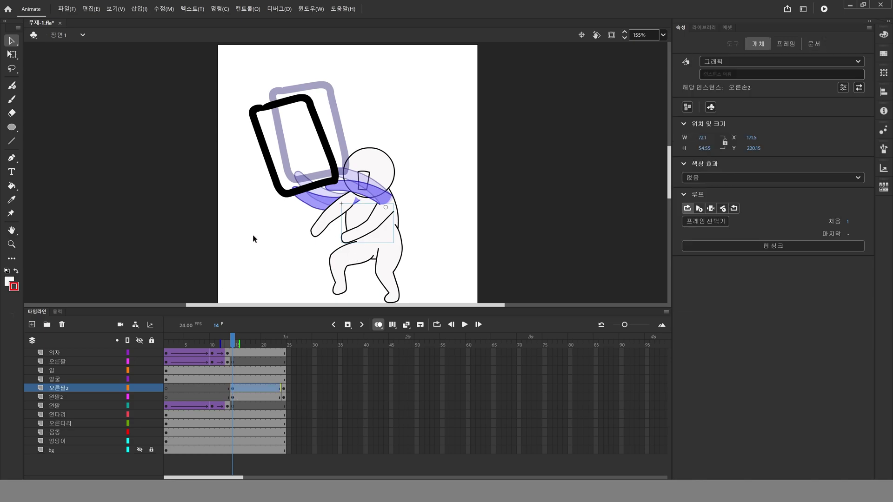
{"action": "left_click", "coordinate": [13, 55]}
{"action": "left_click_drag", "start_coordinate": [343, 247], "coordinate": [372, 210]}
At frame 14, rotate the 왼팔2 arm clockwise until nearly horizontal and nudge it left and up to match the onion skin
{"action": "left_click", "coordinate": [326, 227]}
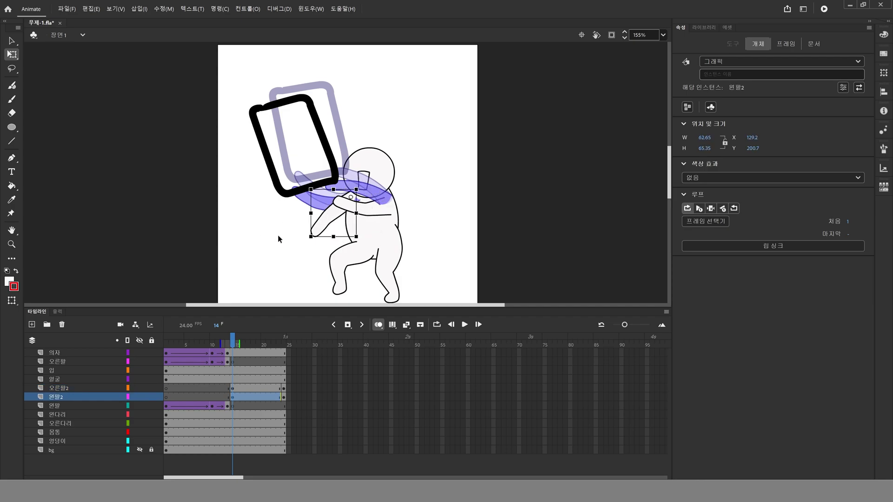
{"action": "left_click_drag", "start_coordinate": [314, 243], "coordinate": [316, 204]}
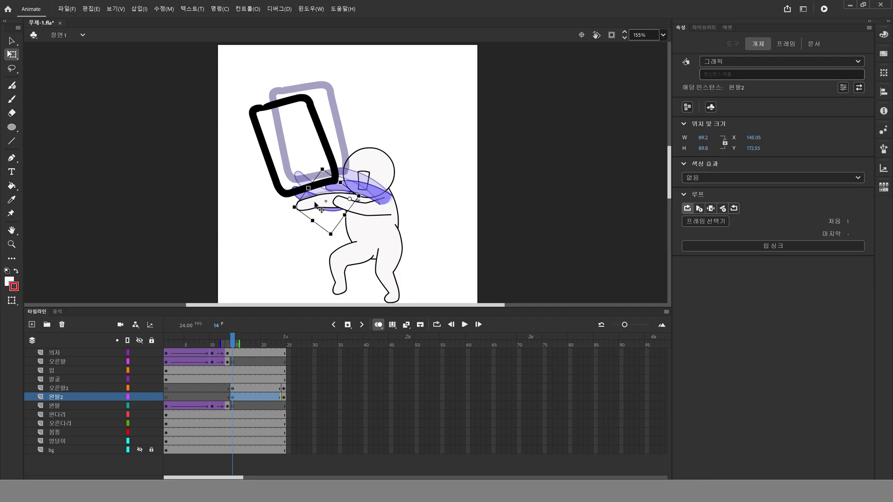
{"action": "left_click", "coordinate": [299, 224]}
{"action": "left_click", "coordinate": [324, 203]}
{"action": "key", "text": "Left"}
{"action": "key", "text": "Left"}
{"action": "key", "text": "Left"}
{"action": "key", "text": "Left"}
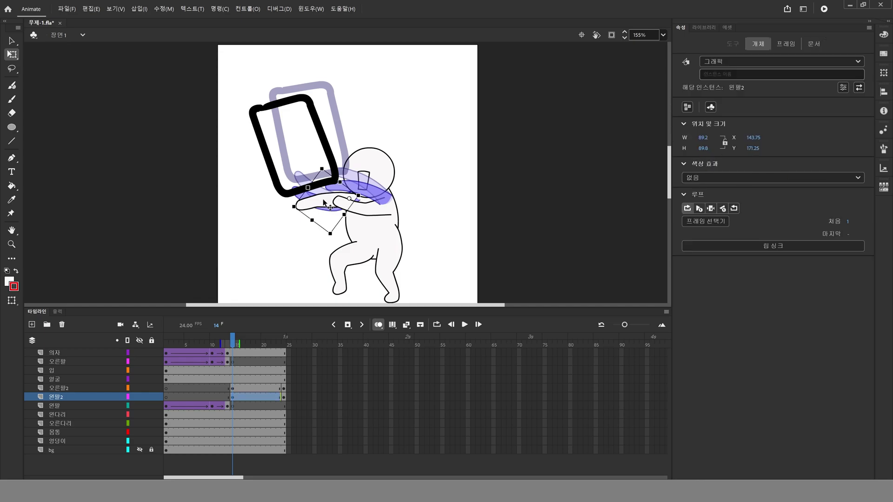
{"action": "key", "text": "Up"}
{"action": "key", "text": "Up"}
{"action": "key", "text": "Up"}
{"action": "key", "text": "Up"}
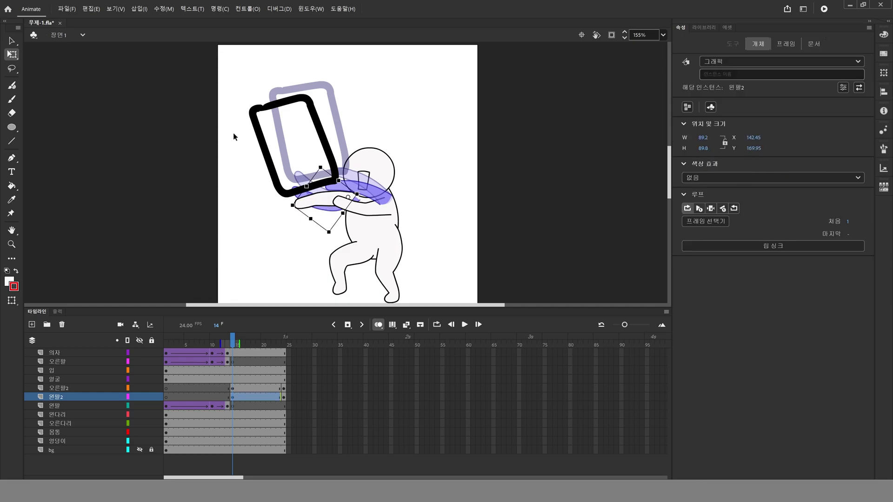
Move the chair down and slightly right onto the repositioned hands, to about X 27.95, Y 122.65
{"action": "left_click", "coordinate": [232, 238]}
{"action": "left_click", "coordinate": [293, 191]}
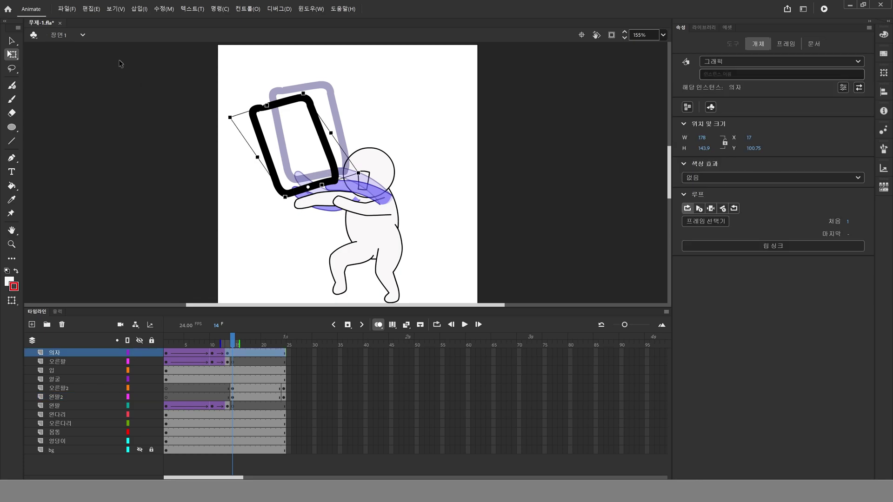
{"action": "left_click", "coordinate": [11, 41]}
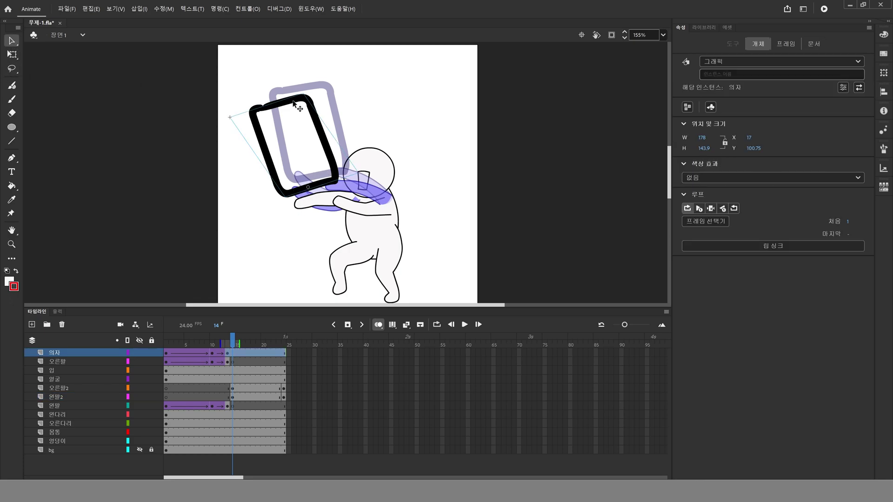
{"action": "left_click_drag", "start_coordinate": [289, 104], "coordinate": [296, 120]}
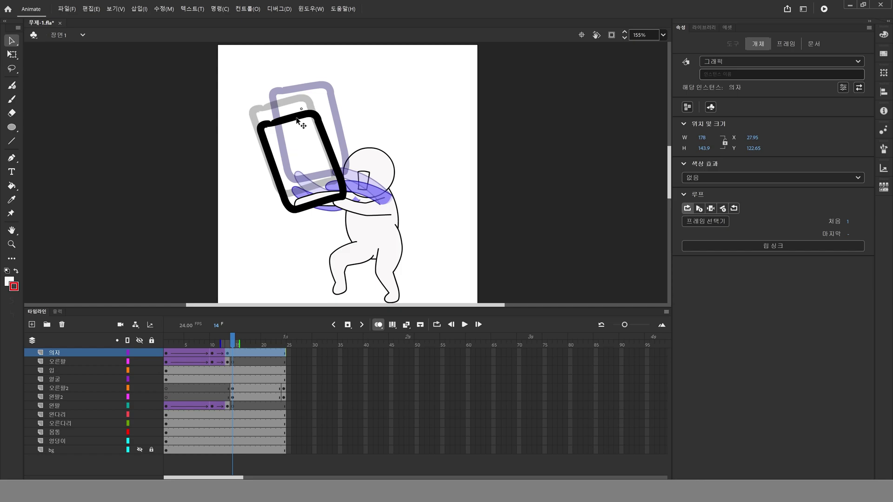
Try tilting the chair far to the left, undo that, and rotate it slightly clockwise over the hands
{"action": "left_click", "coordinate": [13, 55]}
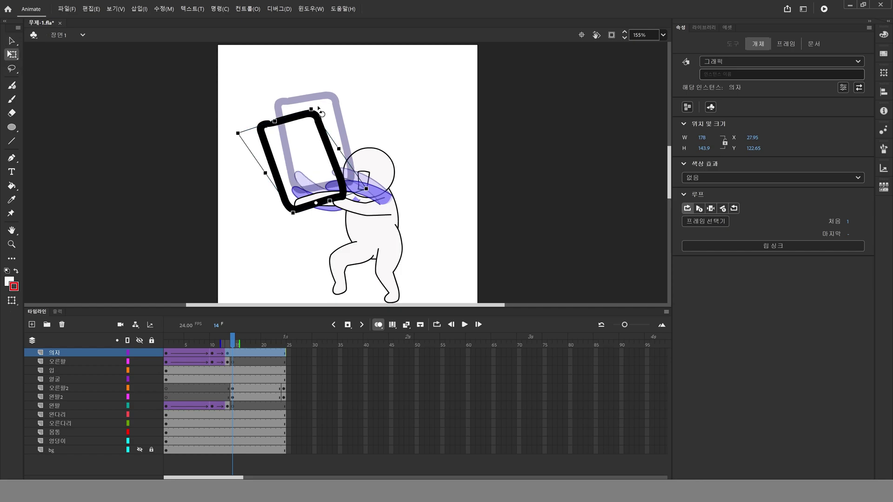
{"action": "left_click_drag", "start_coordinate": [318, 109], "coordinate": [304, 207]}
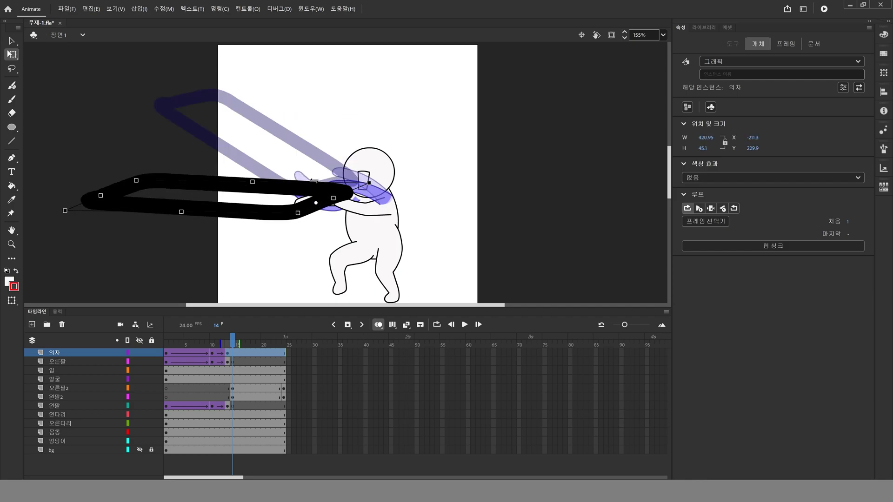
{"action": "key", "text": "ctrl+z"}
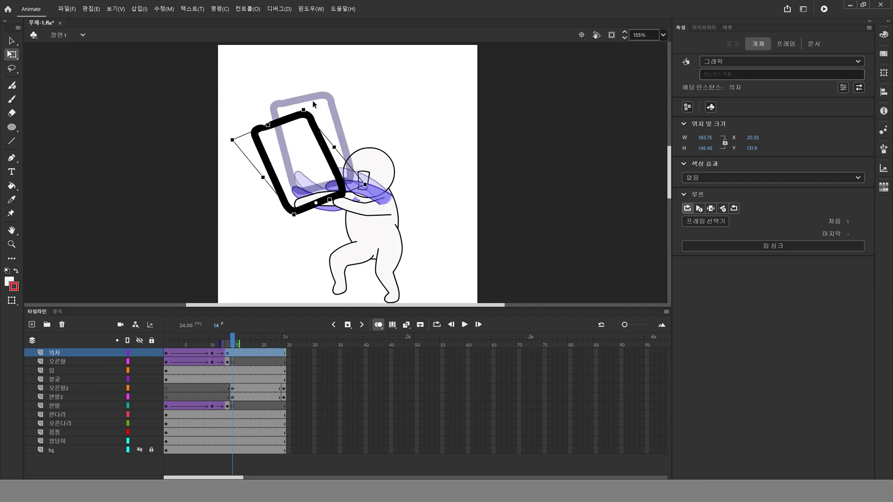
{"action": "left_click_drag", "start_coordinate": [316, 112], "coordinate": [327, 117]}
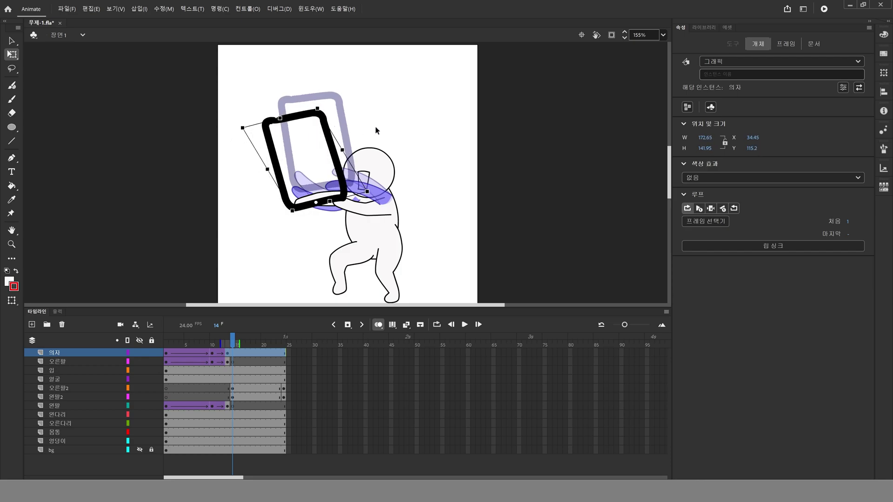
Turn off onion skinning and play the animation from frame 1 to check the swing
{"action": "left_click", "coordinate": [378, 324]}
{"action": "left_click", "coordinate": [166, 345]}
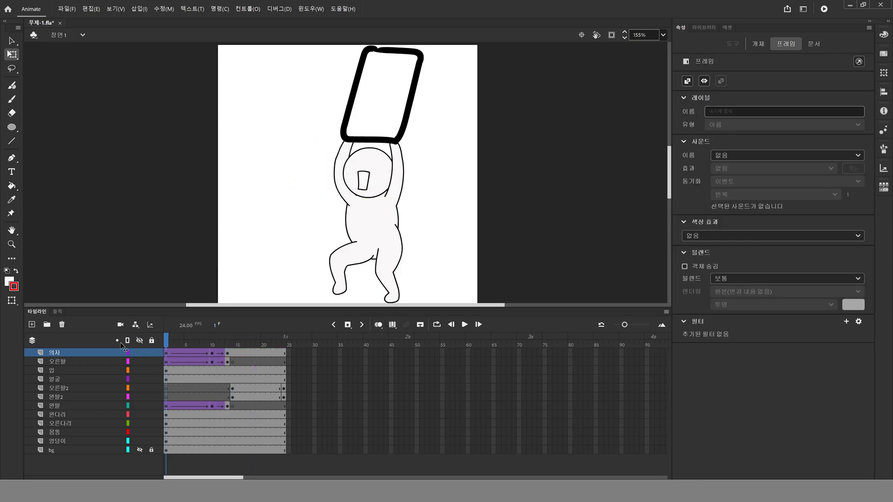
{"action": "key", "text": "Return"}
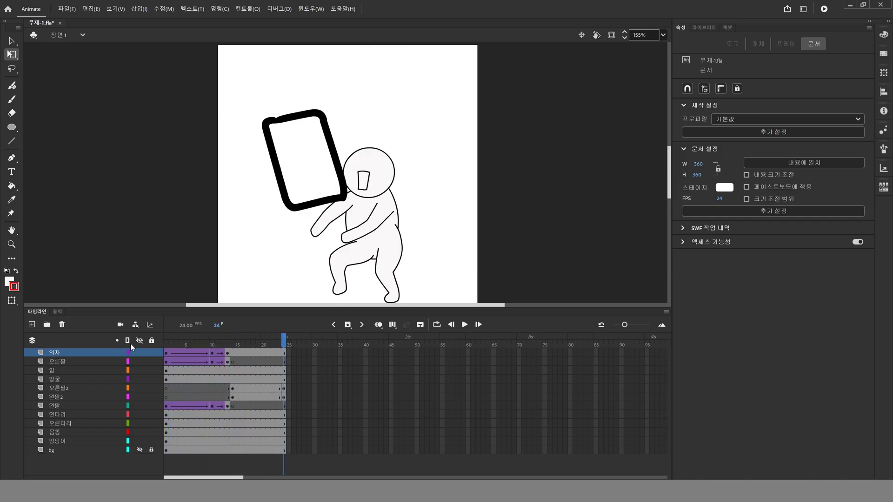
{"action": "key", "text": "Return"}
Create classic tweens on the 오른팔2 and 왼팔2 layers between frames 14 and 24, and play the animation to check the arms
{"action": "left_click_drag", "start_coordinate": [259, 390], "coordinate": [268, 395]}
{"action": "right_click", "coordinate": [268, 395]}
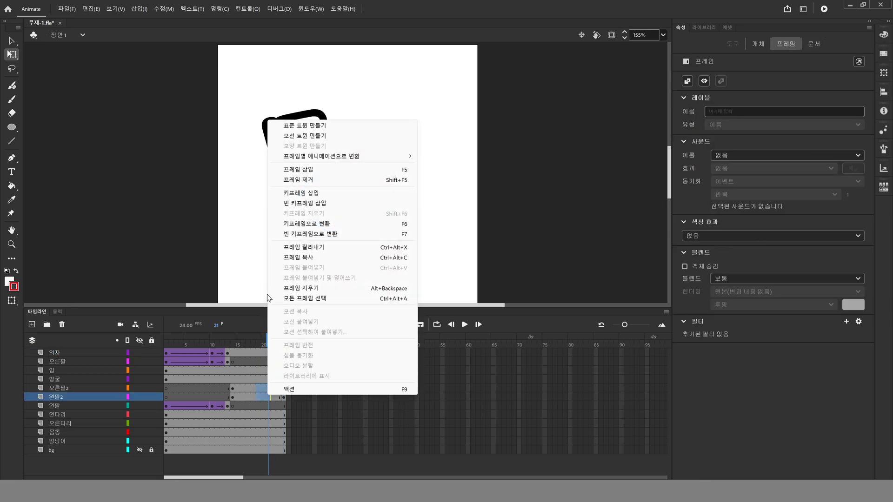
{"action": "left_click", "coordinate": [297, 126]}
{"action": "key", "text": "Return"}
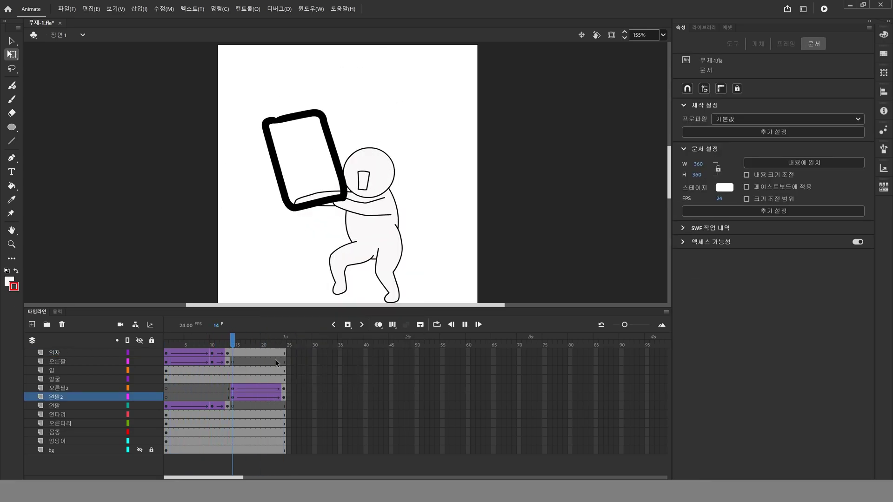
{"action": "left_click_drag", "start_coordinate": [287, 343], "coordinate": [238, 343]}
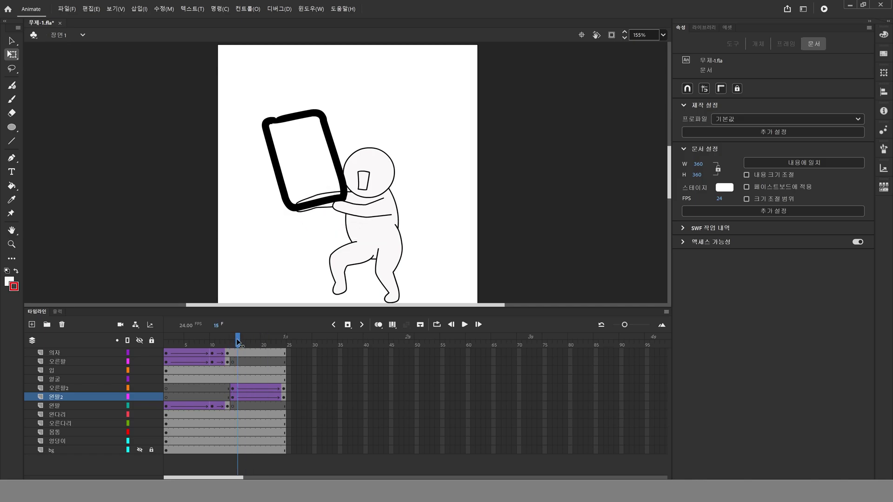
{"action": "key", "text": "Return"}
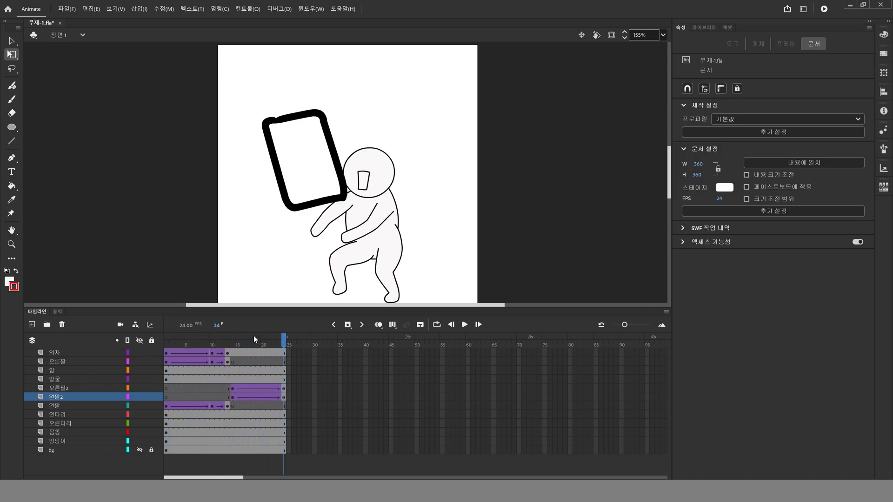
{"action": "key", "text": "Return"}
{"action": "key", "text": "Return"}
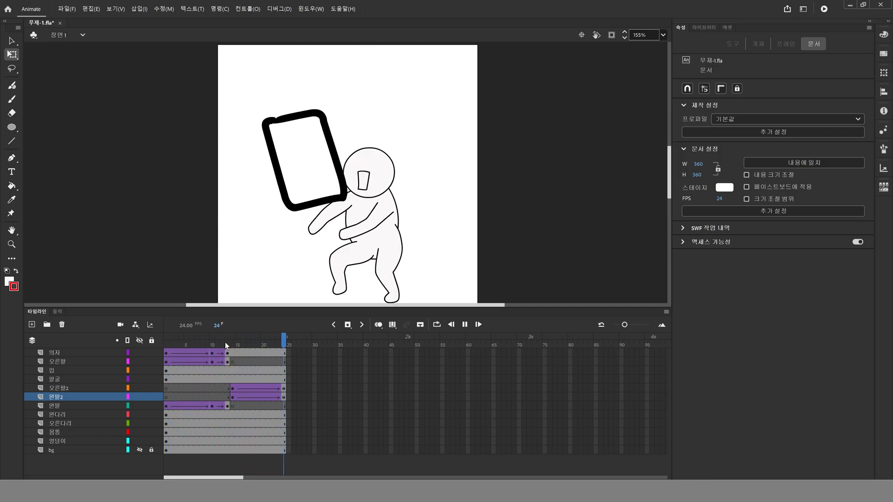
{"action": "left_click_drag", "start_coordinate": [243, 343], "coordinate": [297, 344]}
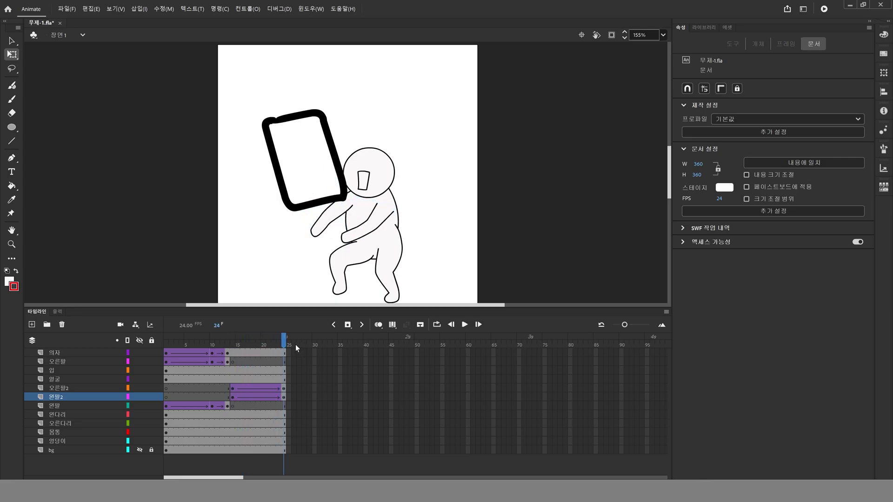
Insert keyframes at frame 17 on both second arm layers, and at frame 24 rotate both arms further down toward the body
{"action": "left_click", "coordinate": [249, 396]}
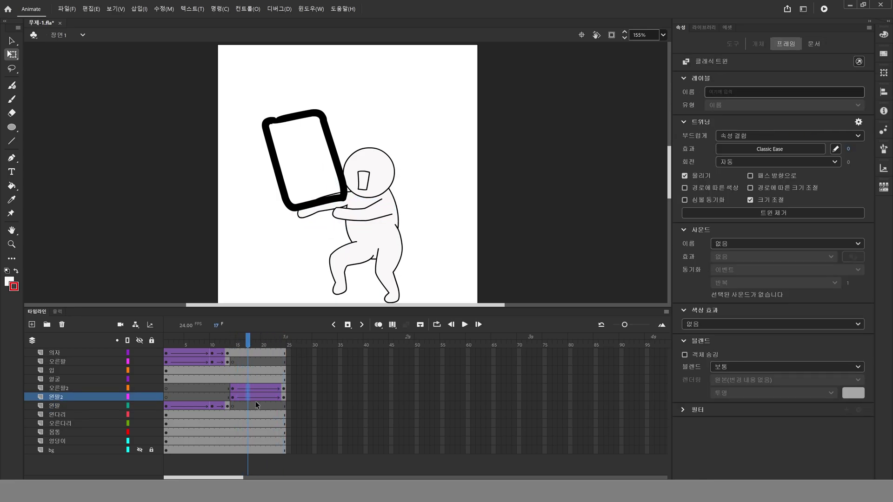
{"action": "key", "text": "F6"}
{"action": "left_click_drag", "start_coordinate": [284, 388], "coordinate": [283, 396]}
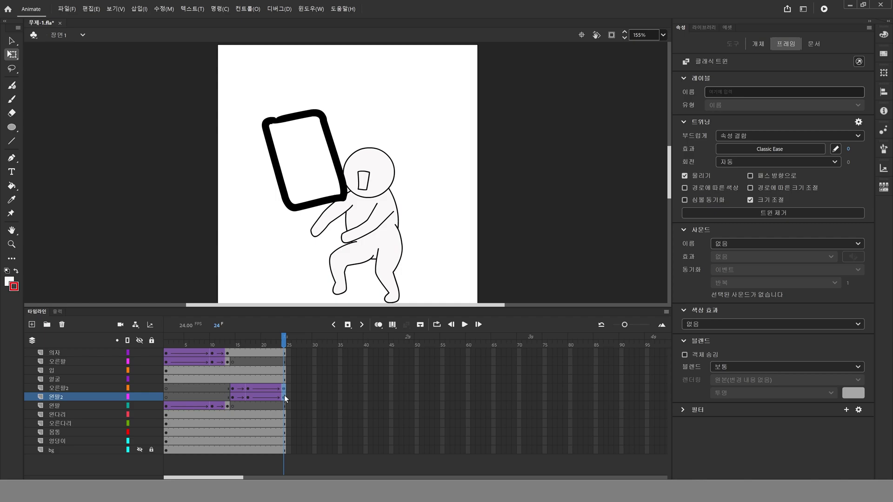
{"action": "left_click", "coordinate": [317, 231]}
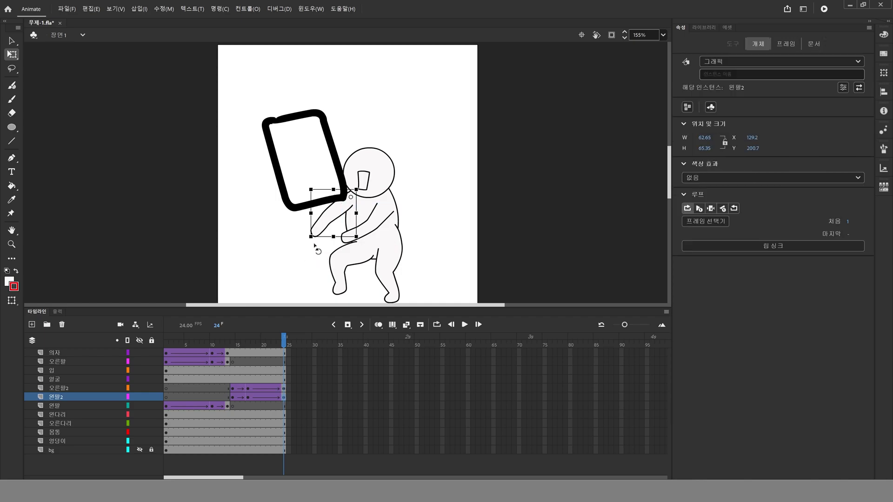
{"action": "left_click_drag", "start_coordinate": [314, 245], "coordinate": [353, 261]}
{"action": "left_click", "coordinate": [379, 232]}
{"action": "key", "text": "Return"}
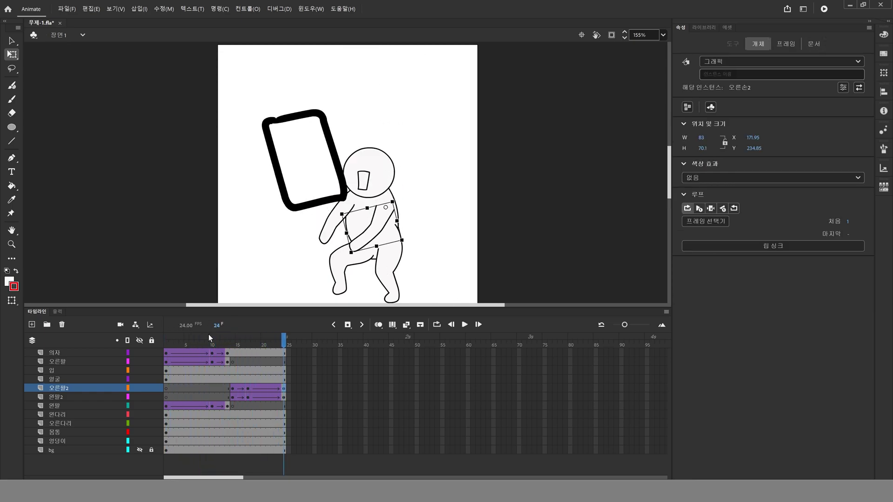
Insert keyframes at frames 14 and 17 on the 의자 layer and create a classic tween between them
{"action": "left_click_drag", "start_coordinate": [209, 334], "coordinate": [233, 349]}
{"action": "left_click", "coordinate": [233, 353]}
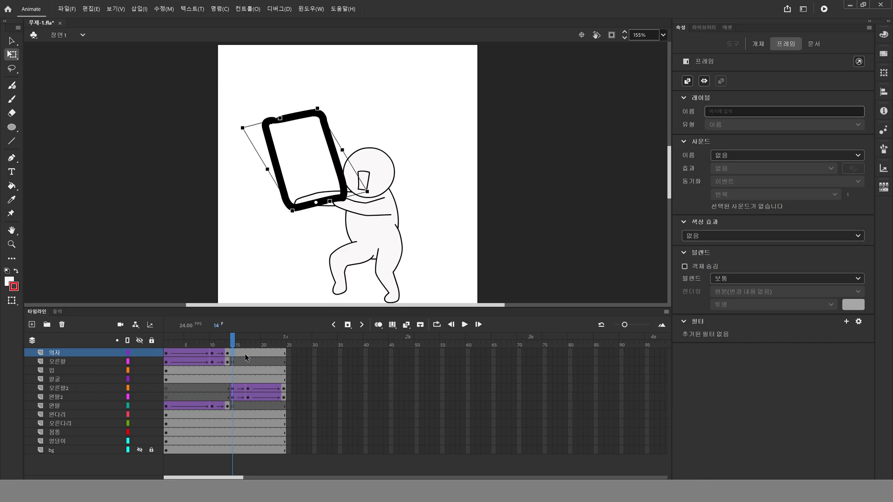
{"action": "left_click", "coordinate": [245, 354]}
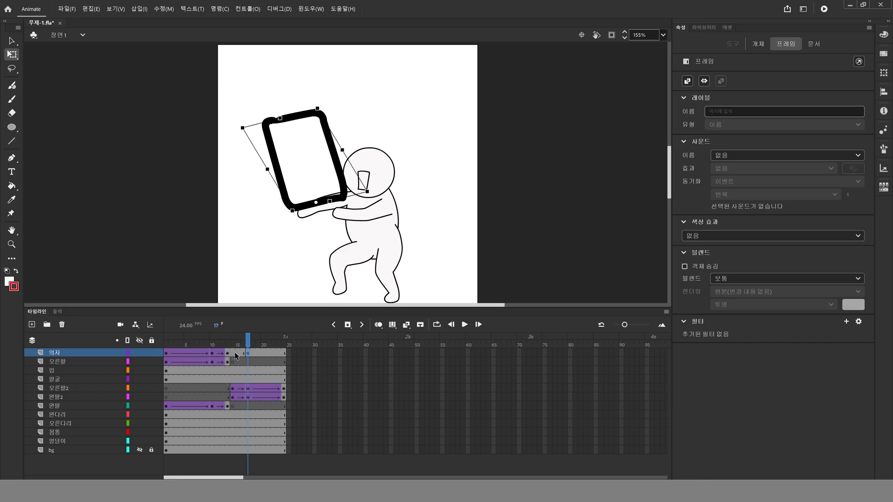
{"action": "left_click", "coordinate": [236, 356]}
{"action": "right_click", "coordinate": [236, 354]}
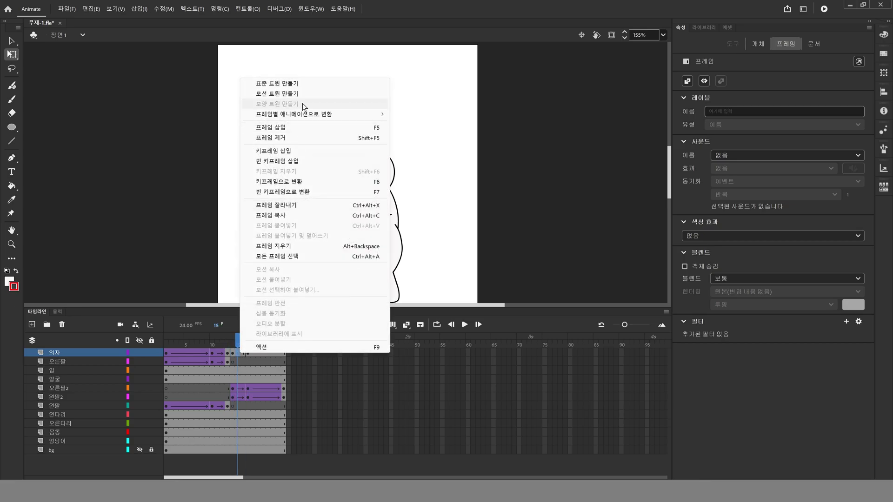
{"action": "left_click", "coordinate": [301, 82]}
{"action": "left_click", "coordinate": [247, 354]}
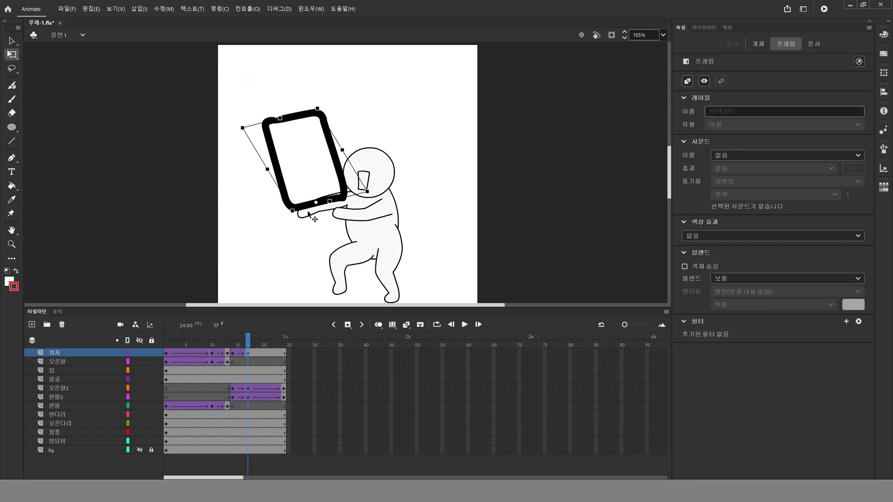
At frame 17, rotate the chair counterclockwise to hang below the hands, tilt its lower end left, try a further tilt and undo that
{"action": "left_click_drag", "start_coordinate": [325, 111], "coordinate": [298, 261]}
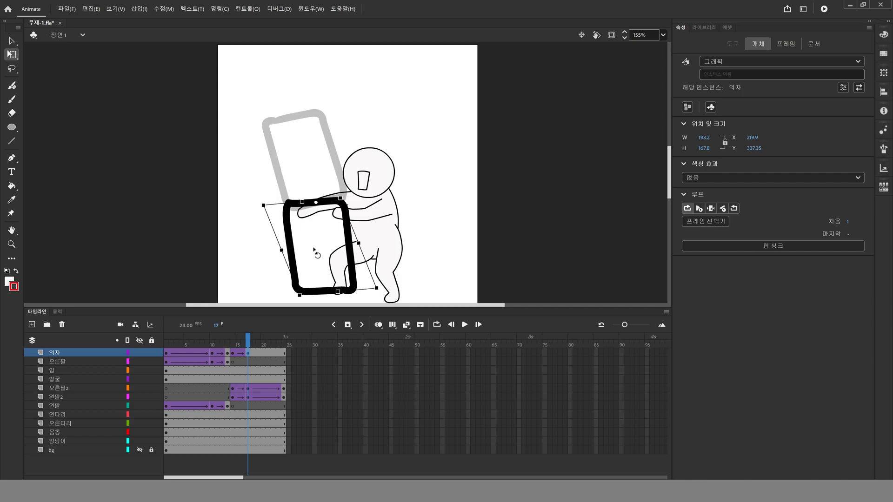
{"action": "left_click_drag", "start_coordinate": [333, 295], "coordinate": [302, 281]}
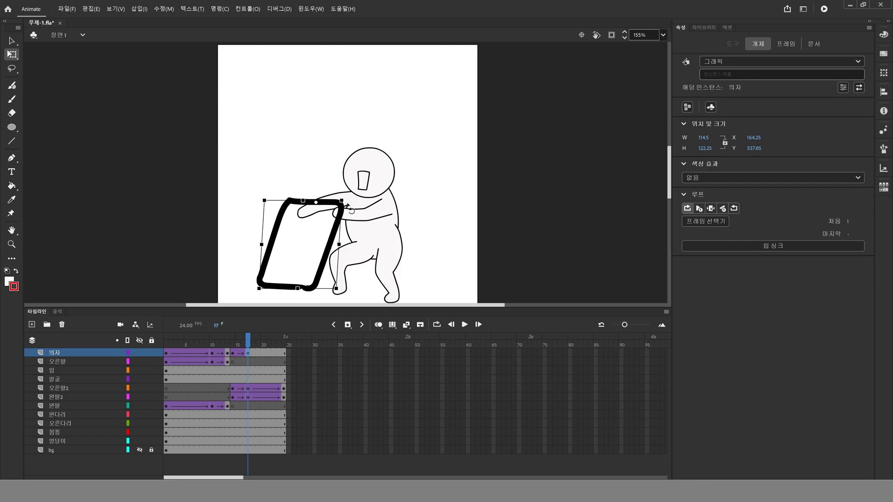
{"action": "left_click_drag", "start_coordinate": [347, 207], "coordinate": [330, 211]}
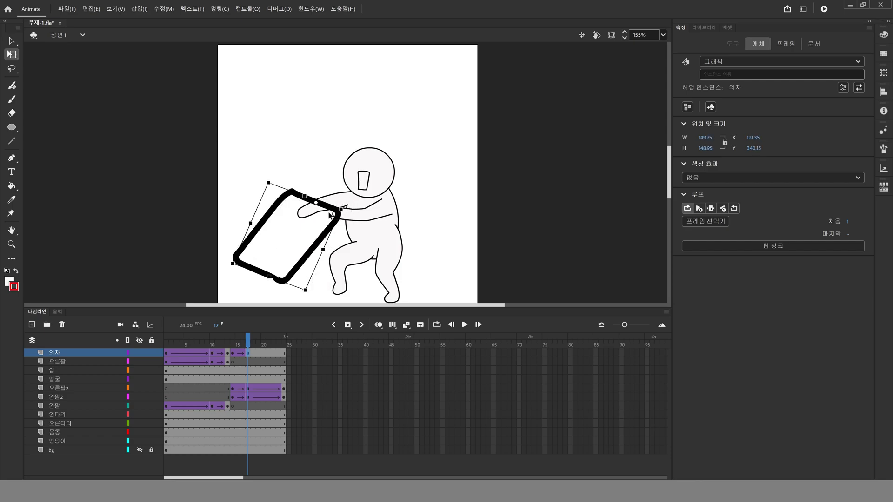
{"action": "key", "text": "ctrl+z"}
Nudge the chair down at frame 17 to about X 164.25, Y 350.85, and play the animation to check it
{"action": "key", "text": "Down"}
{"action": "key", "text": "Down"}
{"action": "key", "text": "Down"}
{"action": "key", "text": "Down"}
{"action": "key", "text": "Down"}
{"action": "key", "text": "Down"}
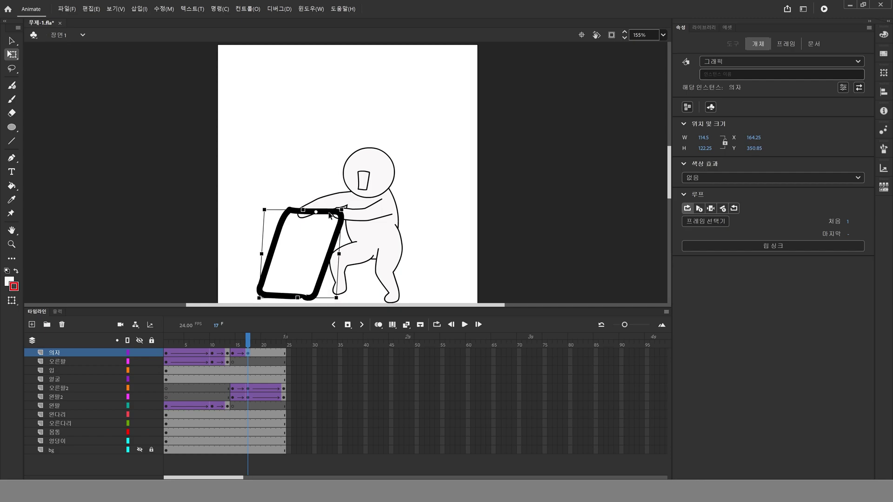
{"action": "key", "text": "Return"}
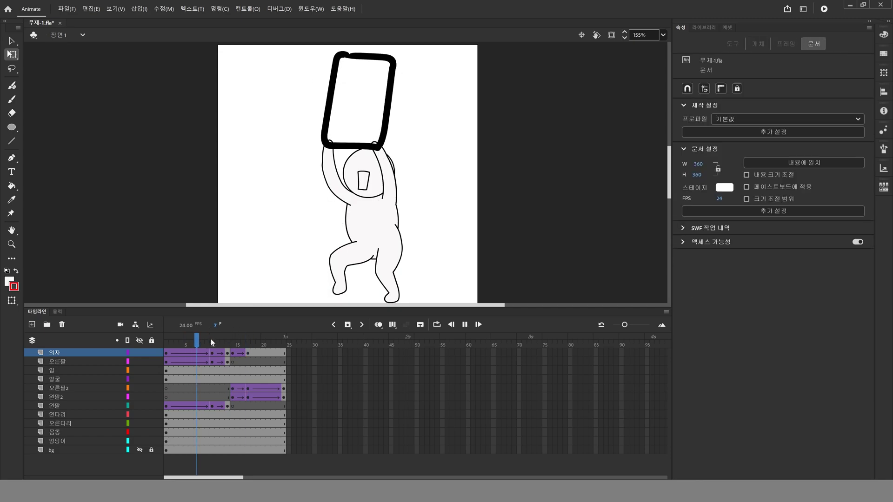
{"action": "left_click_drag", "start_coordinate": [209, 343], "coordinate": [232, 343]}
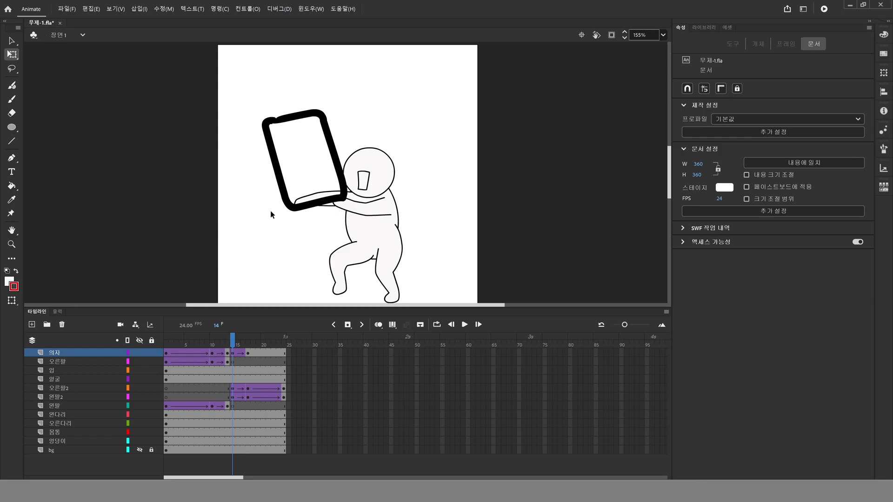
Lower and tilt the chair onto the lowered hands at about X 151.7, Y 394.25, keyframe it at frame 24, and classic-tween frames 17 to 24
{"action": "left_click", "coordinate": [237, 353]}
{"action": "left_click", "coordinate": [233, 352]}
{"action": "left_click", "coordinate": [248, 352]}
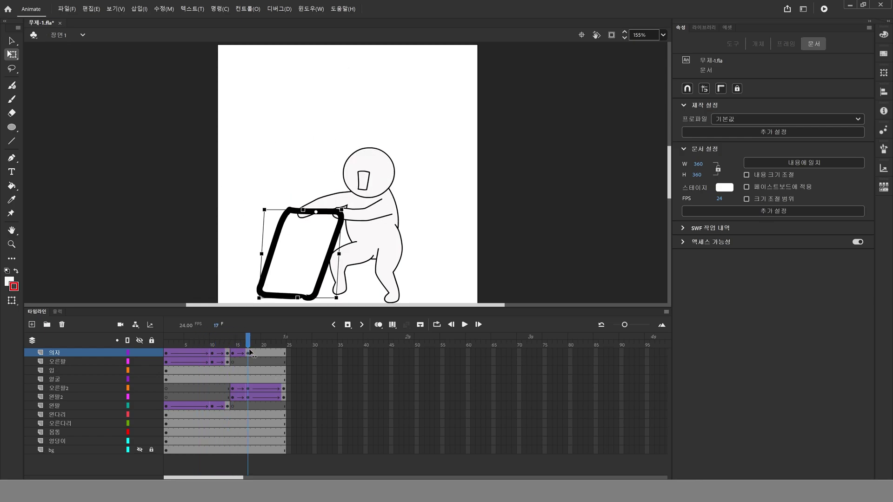
{"action": "left_click_drag", "start_coordinate": [249, 353], "coordinate": [254, 354]}
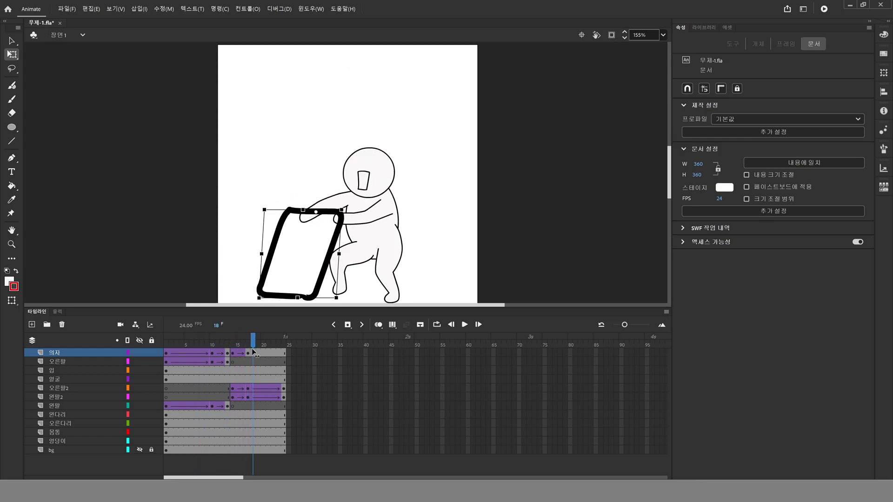
{"action": "left_click", "coordinate": [284, 353]}
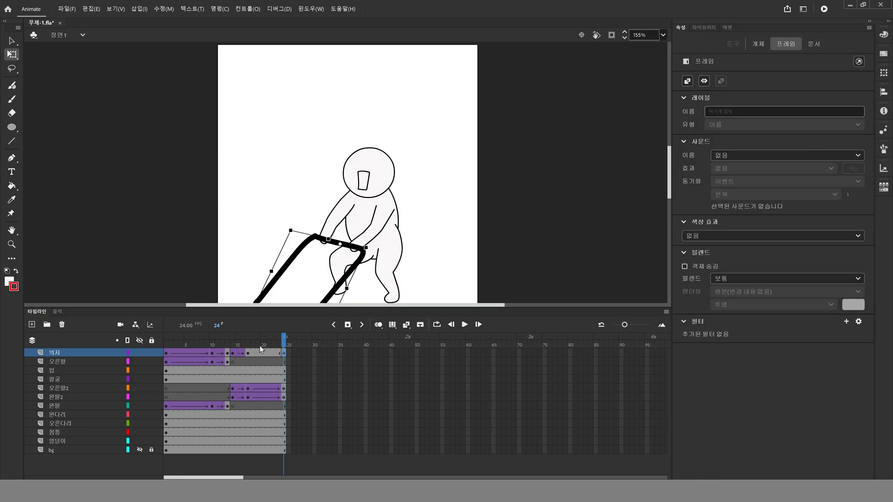
{"action": "right_click", "coordinate": [258, 353]}
{"action": "left_click", "coordinate": [299, 81]}
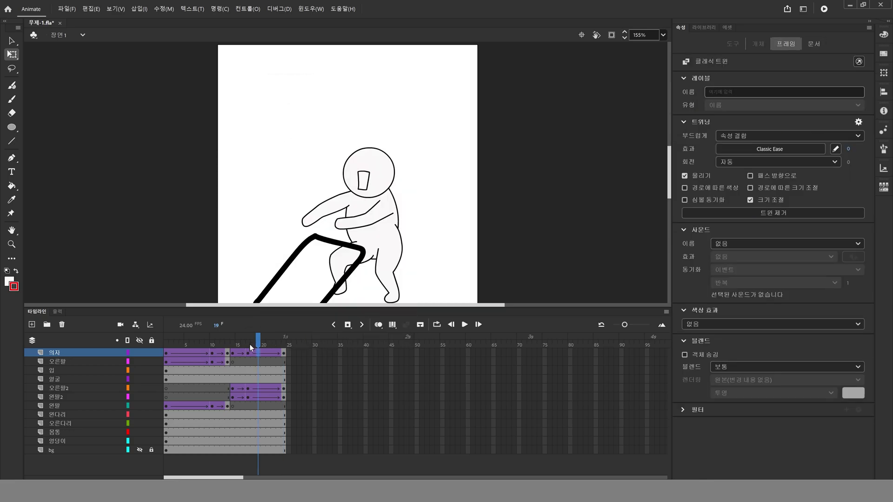
At frame 17, move the chair up onto the hands to about X 126.55, Y 349.15, rotate it slightly clockwise, and play the animation
{"action": "left_click", "coordinate": [249, 352]}
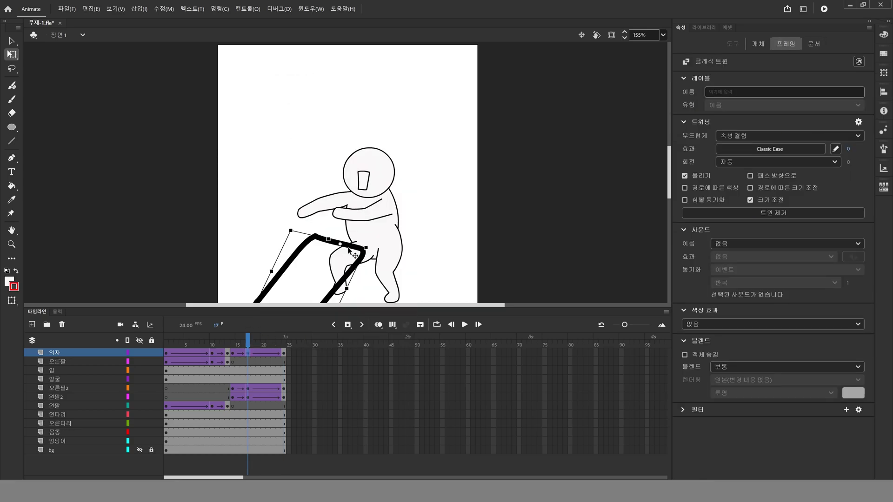
{"action": "left_click_drag", "start_coordinate": [349, 251], "coordinate": [329, 224]}
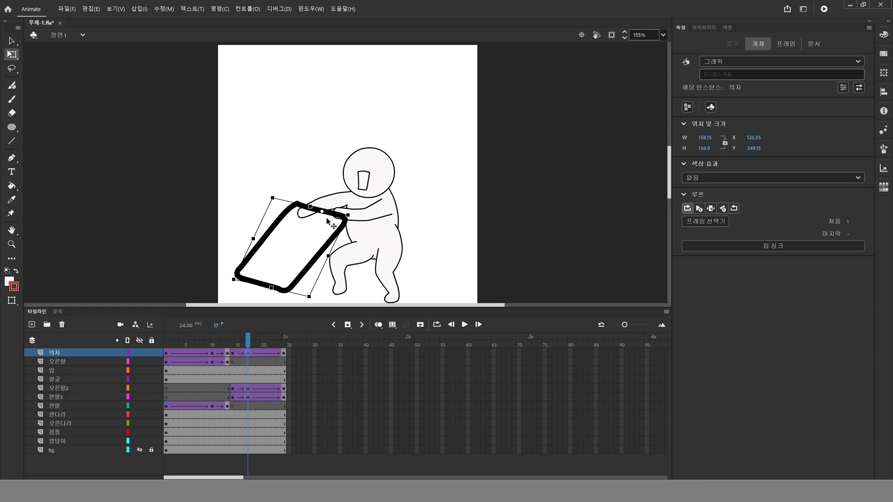
{"action": "left_click_drag", "start_coordinate": [236, 289], "coordinate": [226, 274]}
{"action": "key", "text": "Return"}
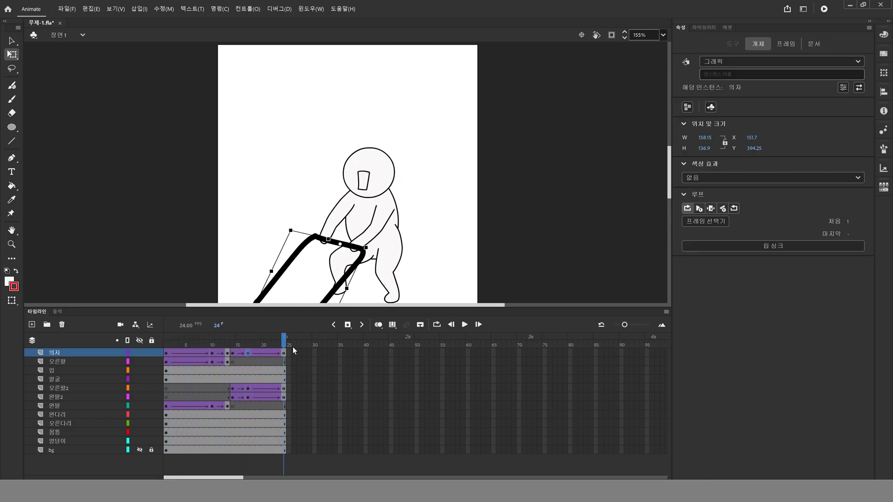
Add an in-between chair keyframe at frame 15 and play the animation
{"action": "left_click_drag", "start_coordinate": [292, 344], "coordinate": [240, 342]}
{"action": "left_click", "coordinate": [240, 342]}
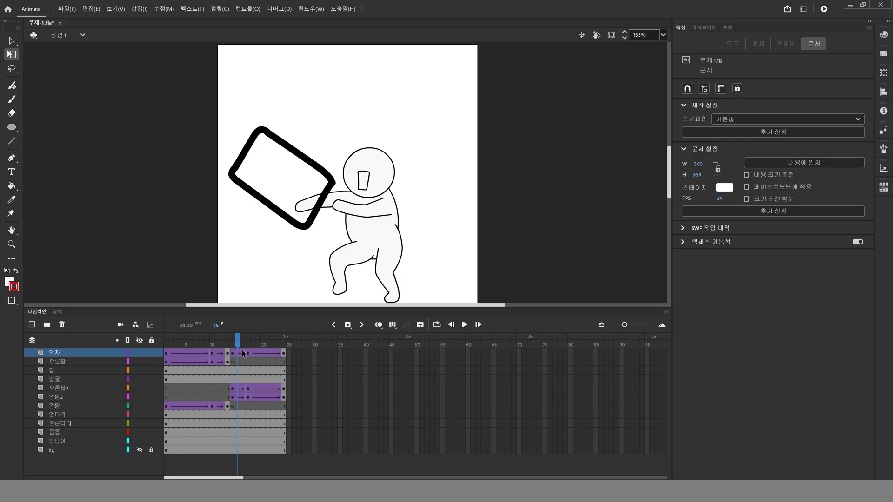
{"action": "key", "text": "Return"}
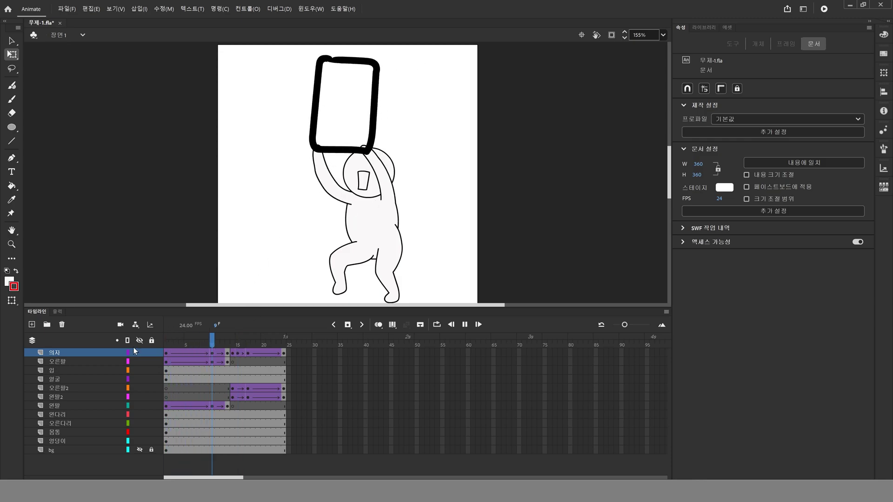
Replay and scrub through the whole animation several times to examine how the arms and chair move together
{"action": "key", "text": "Return"}
{"action": "key", "text": "Return"}
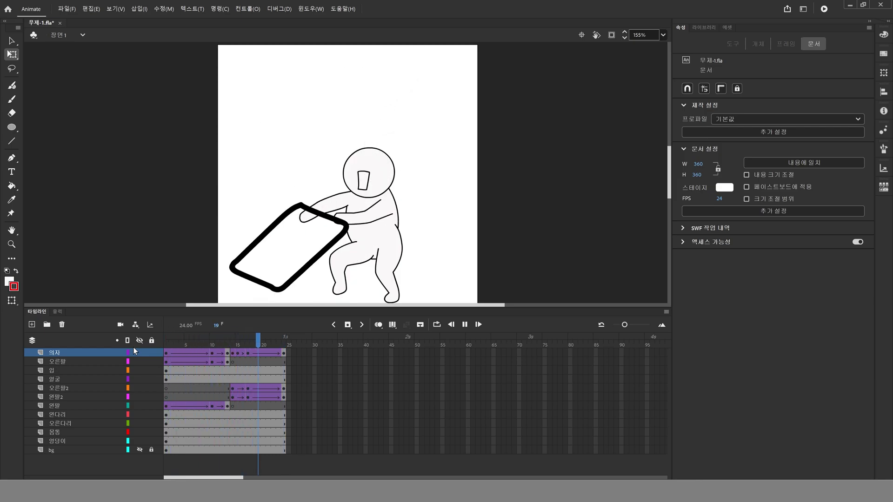
{"action": "key", "text": "Return"}
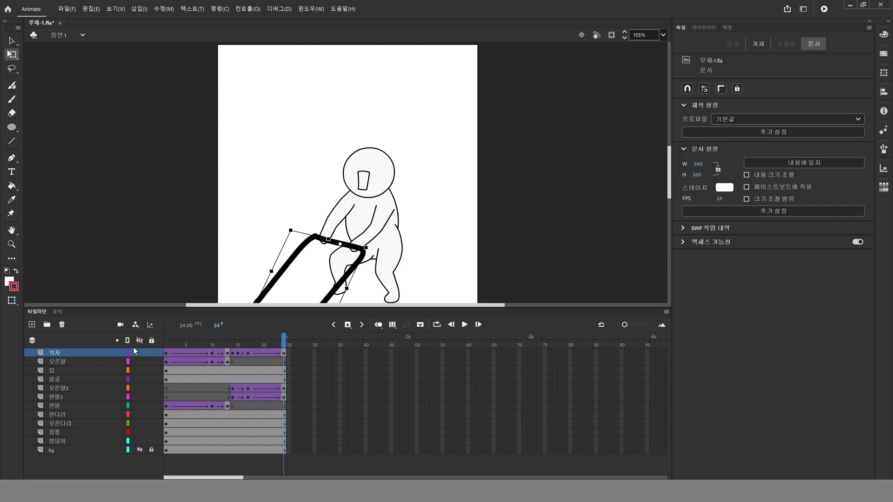
{"action": "key", "text": "Return"}
{"action": "key", "text": "Return"}
{"action": "key", "text": "v"}
{"action": "left_click", "coordinate": [207, 352]}
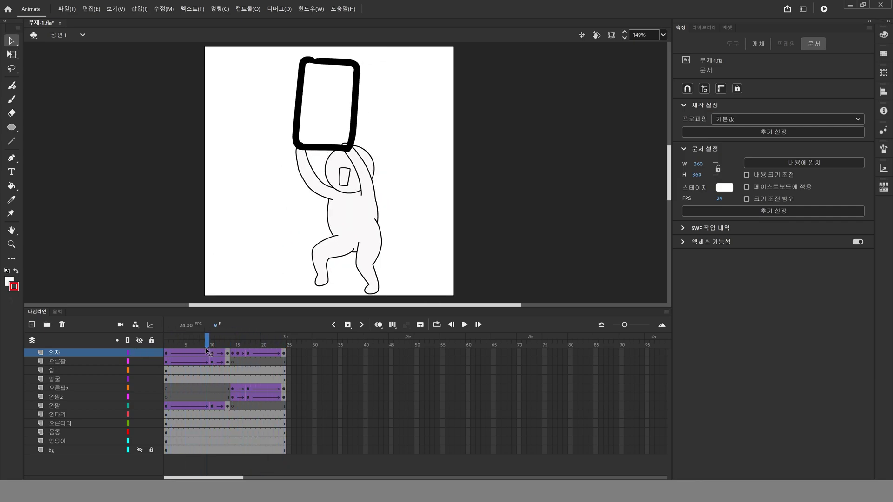
{"action": "key", "text": "Return"}
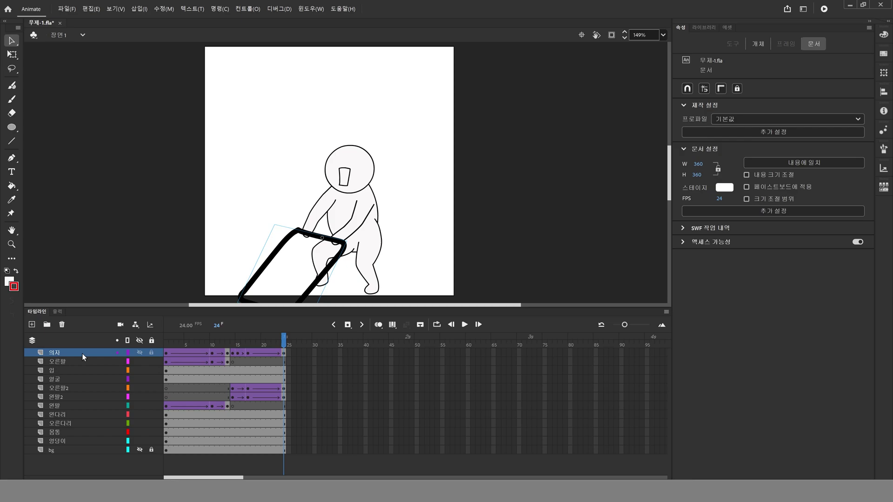
{"action": "key", "text": "Return"}
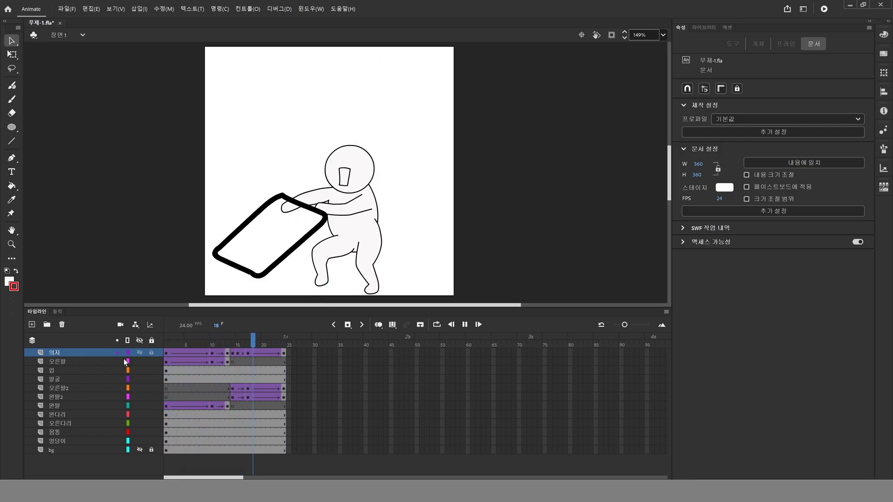
{"action": "key", "text": "Return"}
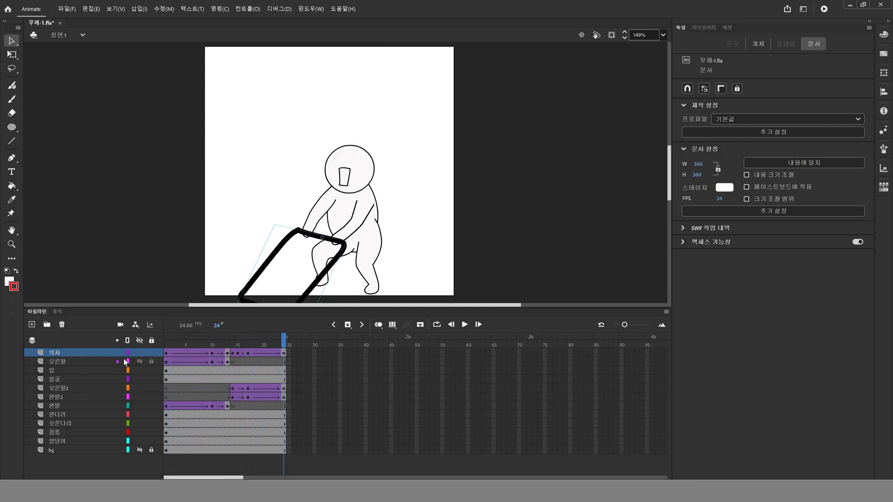
{"action": "left_click_drag", "start_coordinate": [166, 342], "coordinate": [285, 357]}
Select the character's head on the 얼굴 layer at frame 7
{"action": "left_click", "coordinate": [359, 172]}
{"action": "left_click", "coordinate": [200, 395]}
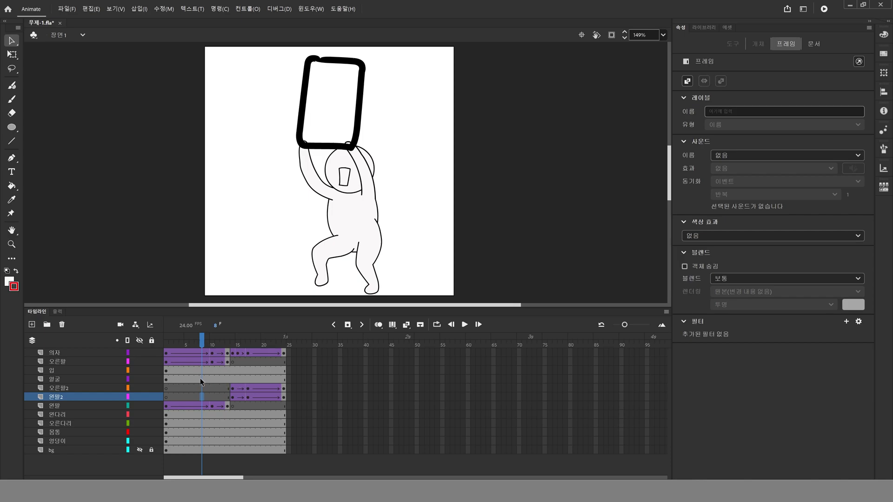
{"action": "left_click", "coordinate": [200, 379]}
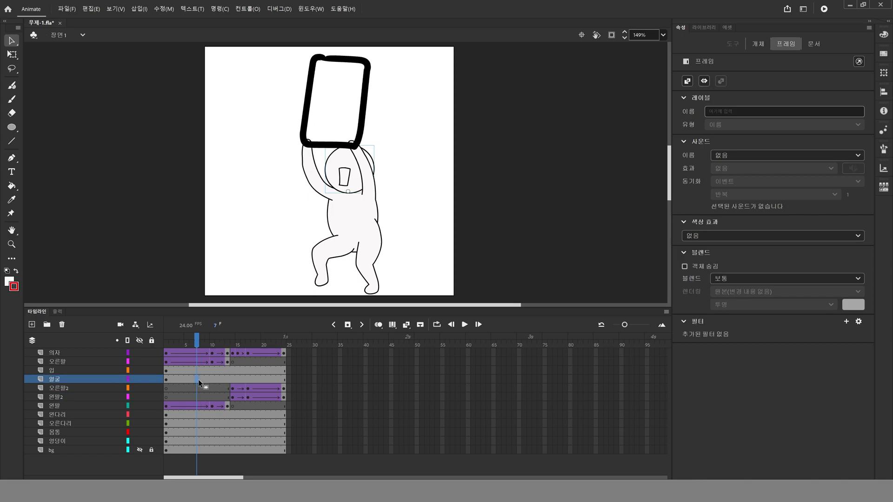
Insert keyframes on the face layer (얼굴) at frames 7, 13, 19 and 24
{"action": "left_click", "coordinate": [227, 379]}
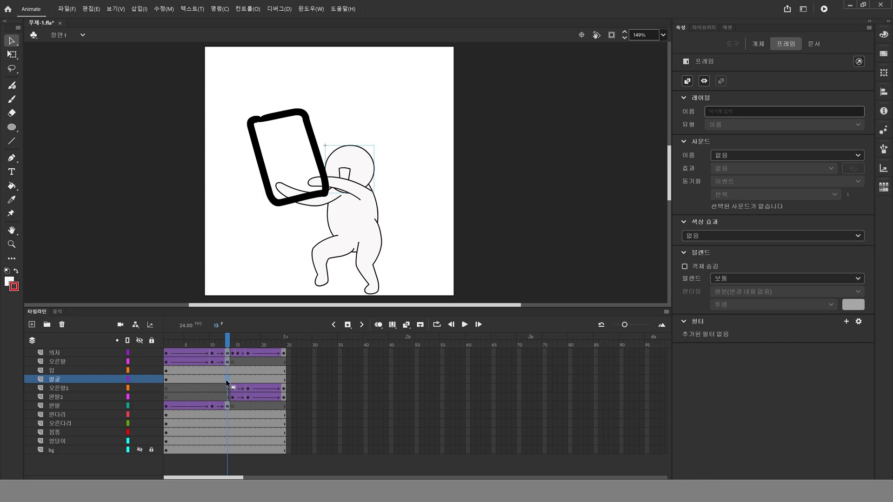
{"action": "left_click", "coordinate": [197, 379]}
{"action": "key", "text": "F6"}
{"action": "left_click", "coordinate": [257, 379]}
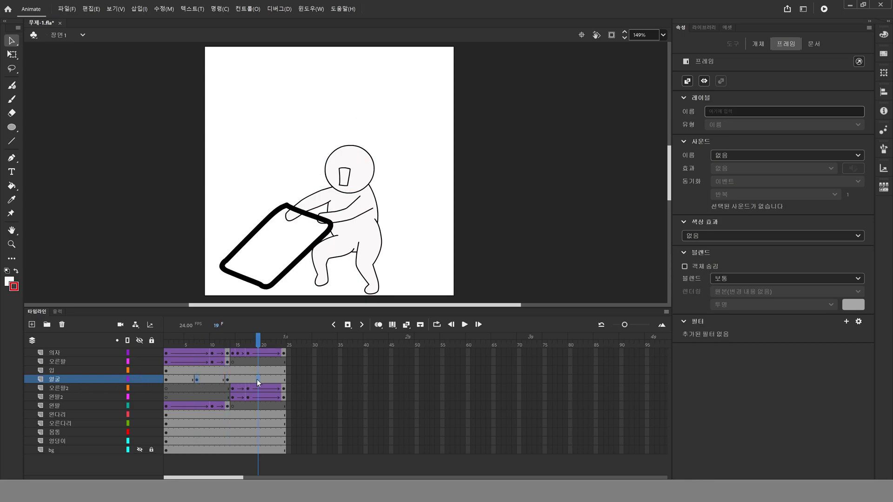
{"action": "key", "text": "F6"}
{"action": "key", "text": "shift+period"}
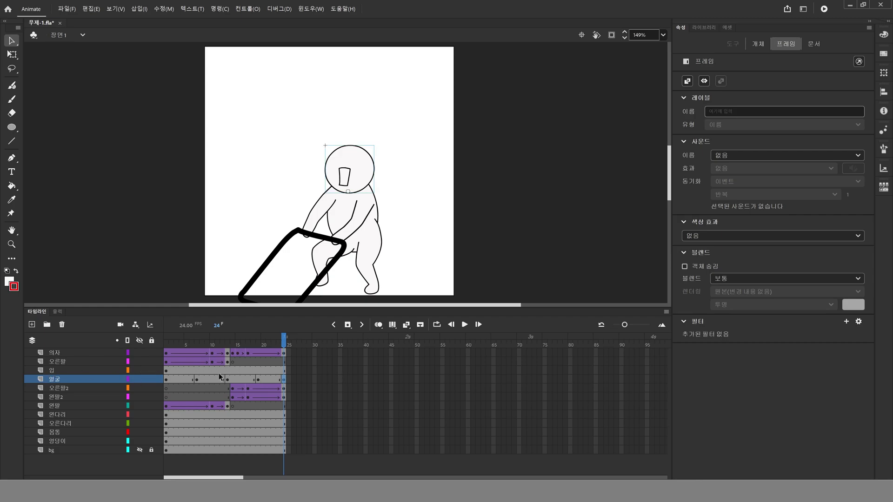
{"action": "left_click", "coordinate": [196, 379]}
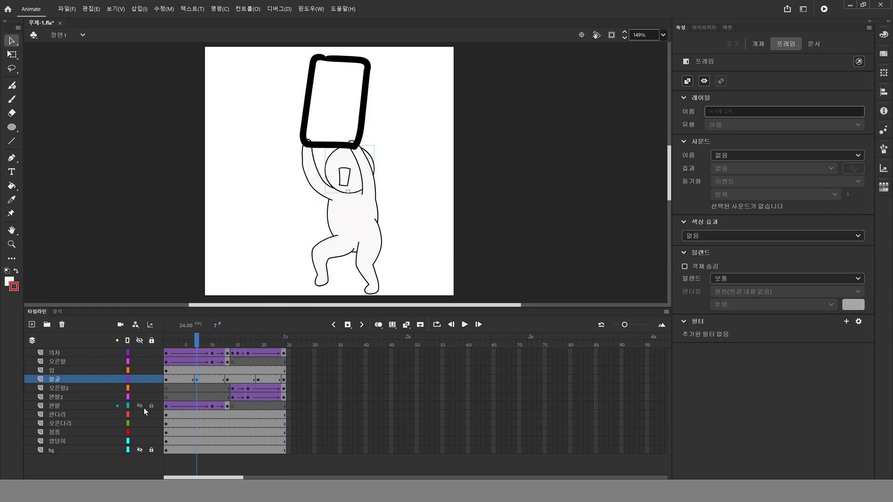
Insert keyframes on the mouth layer (입) at frames 7, 13, 19 and 24
{"action": "left_click", "coordinate": [197, 370]}
{"action": "key", "text": "F6"}
{"action": "left_click", "coordinate": [228, 371]}
{"action": "key", "text": "F6"}
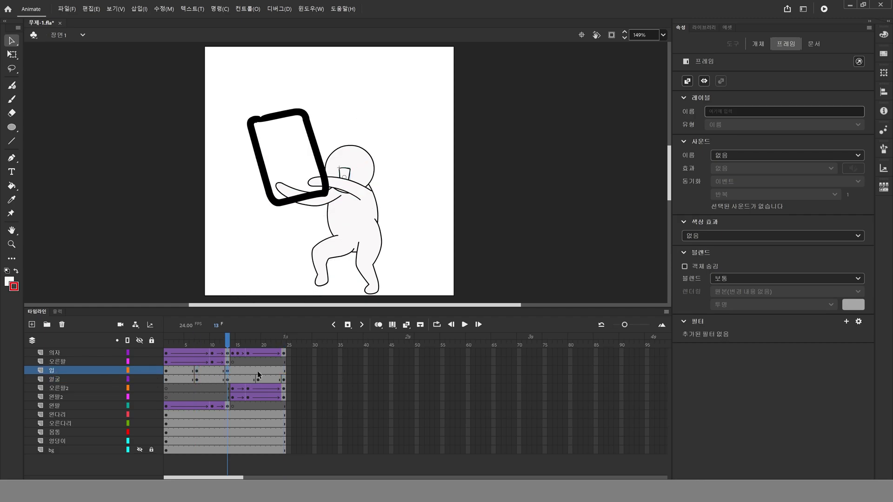
{"action": "left_click", "coordinate": [258, 370]}
{"action": "key", "text": "F6"}
{"action": "left_click", "coordinate": [283, 371]}
{"action": "key", "text": "F6"}
On frame 7, rotate the face and mouth together counterclockwise about the neck and nudge them slightly down and right
{"action": "left_click", "coordinate": [208, 345]}
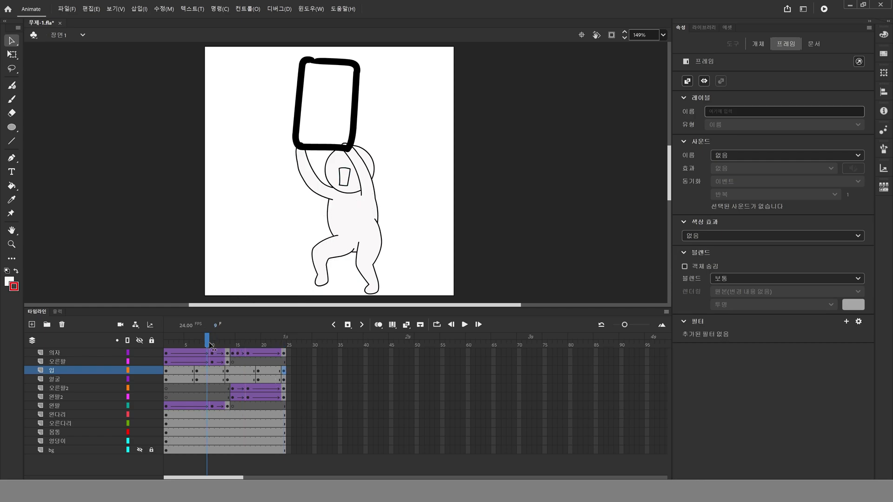
{"action": "left_click", "coordinate": [166, 344]}
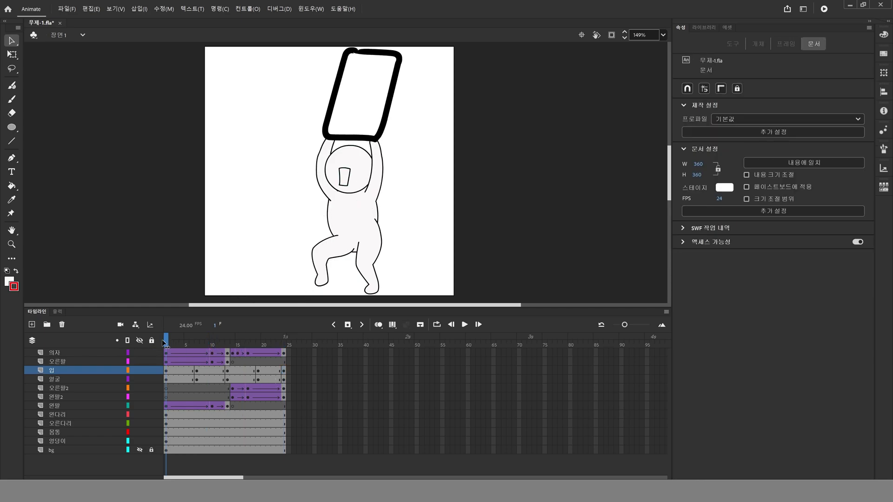
{"action": "left_click", "coordinate": [227, 340]}
{"action": "left_click", "coordinate": [285, 347]}
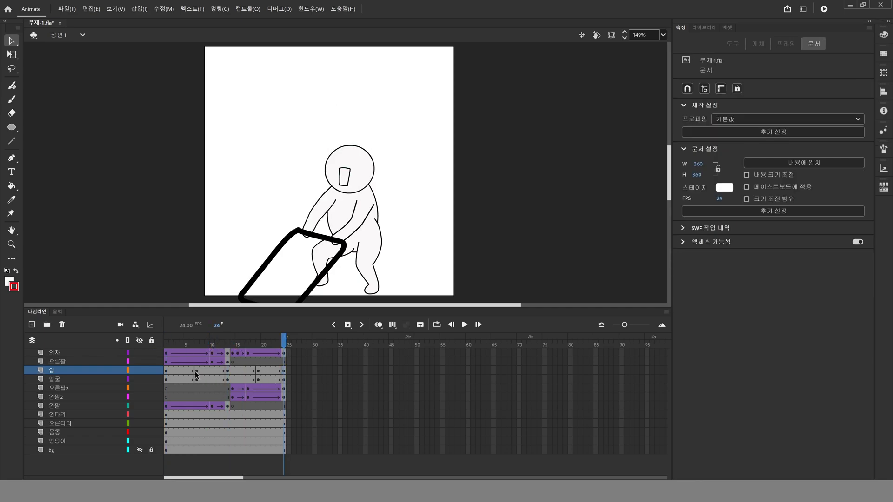
{"action": "left_click", "coordinate": [197, 372]}
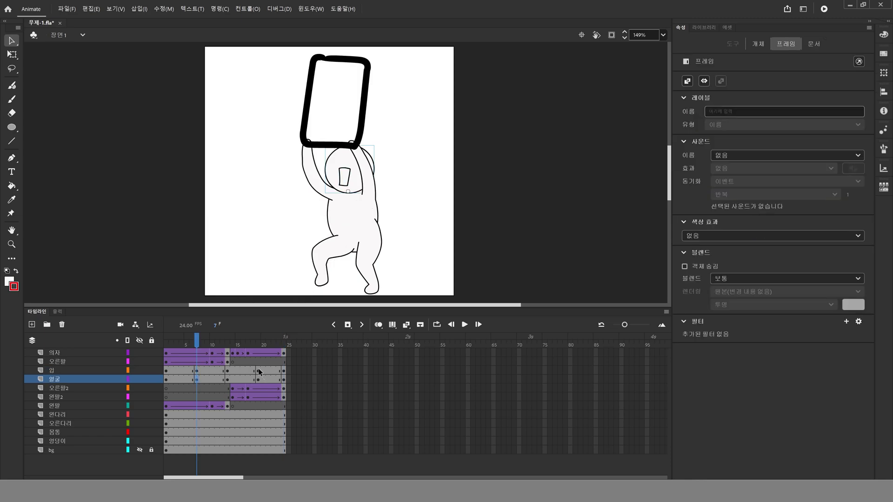
{"action": "left_click", "coordinate": [258, 371]}
{"action": "left_click", "coordinate": [258, 380]}
{"action": "left_click", "coordinate": [196, 377]}
{"action": "key", "text": "q"}
{"action": "left_click", "coordinate": [365, 158]}
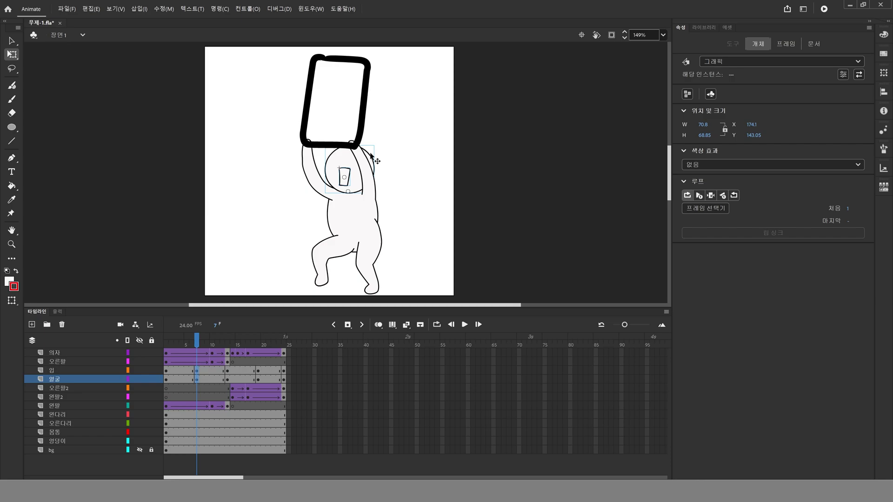
{"action": "left_click_drag", "start_coordinate": [349, 169], "coordinate": [347, 194]}
{"action": "left_click_drag", "start_coordinate": [379, 151], "coordinate": [370, 146]}
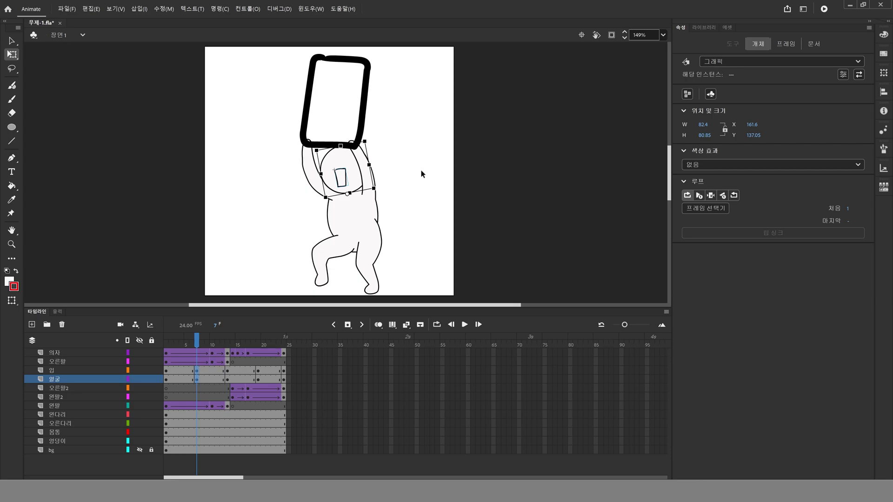
{"action": "key", "text": "Down"}
{"action": "key", "text": "Right"}
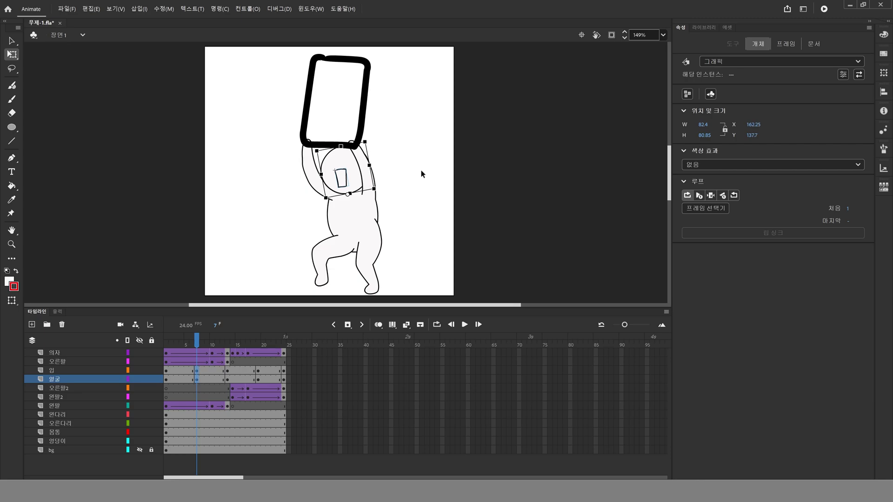
On frame 19, rotate the face and mouth together slightly clockwise about the neck
{"action": "left_click", "coordinate": [259, 340]}
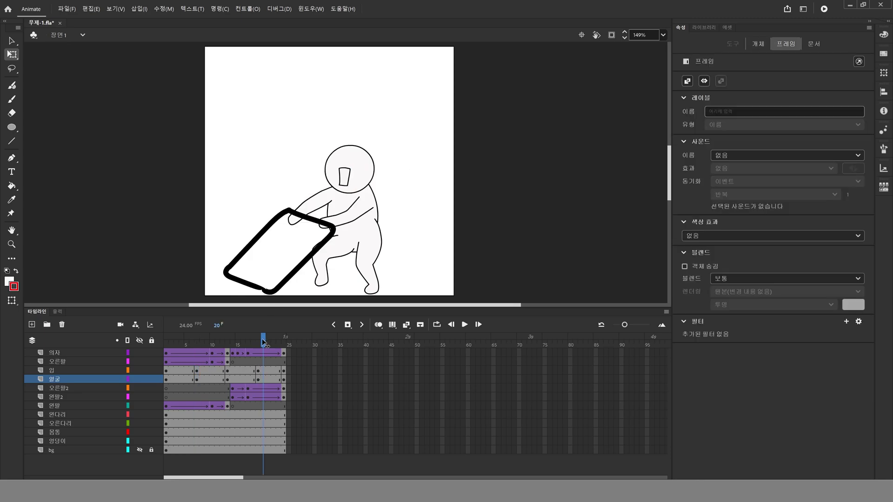
{"action": "left_click", "coordinate": [259, 379]}
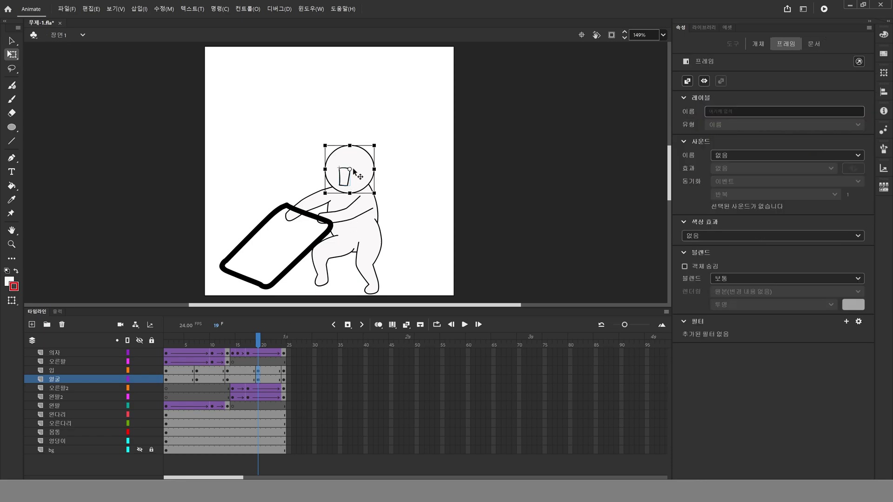
{"action": "left_click_drag", "start_coordinate": [349, 190], "coordinate": [345, 193]}
{"action": "left_click_drag", "start_coordinate": [379, 148], "coordinate": [381, 144]}
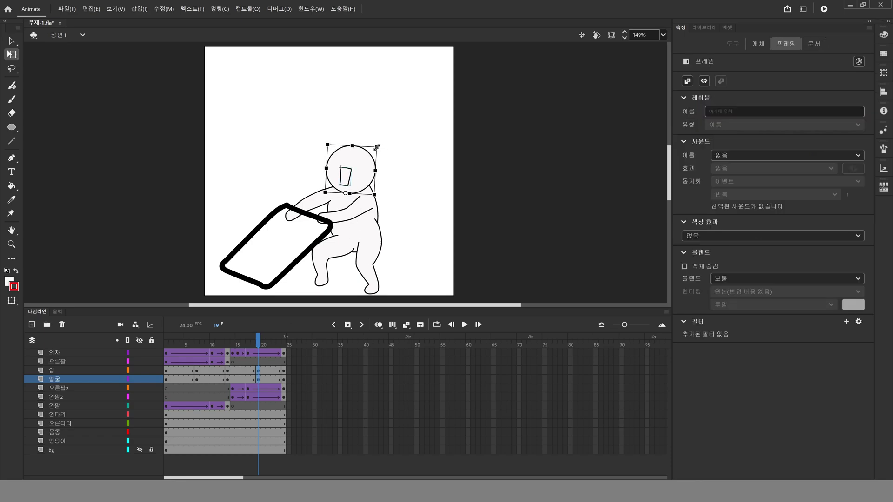
{"action": "left_click", "coordinate": [410, 197]}
{"action": "left_click", "coordinate": [347, 180]}
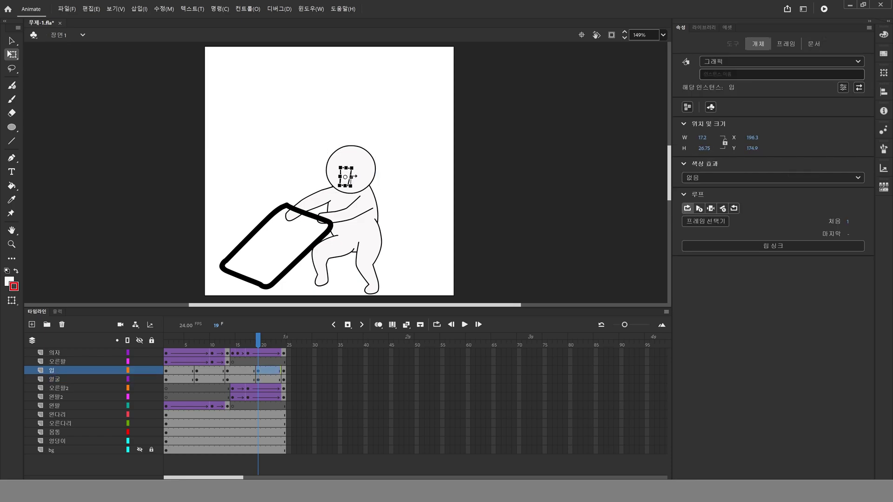
{"action": "mouse_move", "coordinate": [353, 177]}
{"action": "left_mouse_down"}
{"action": "mouse_move", "coordinate": [363, 177]}
{"action": "mouse_move", "coordinate": [354, 178]}
{"action": "left_mouse_up"}
{"action": "left_click", "coordinate": [196, 371]}
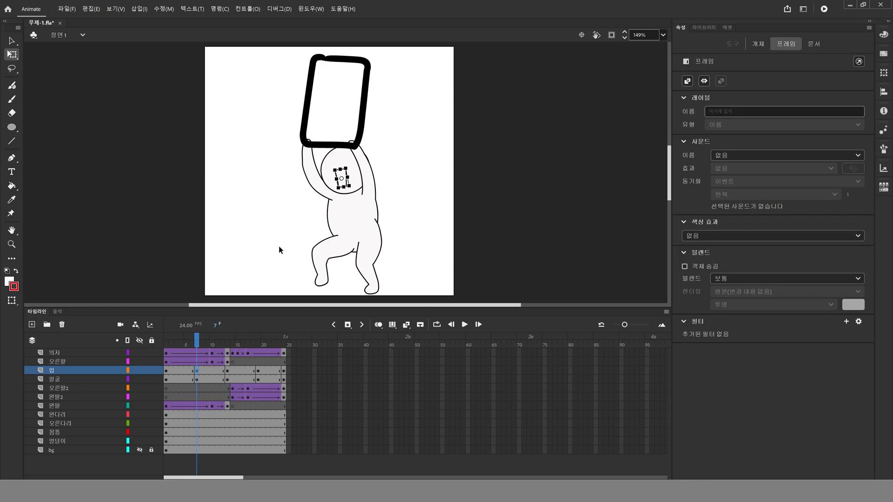
{"action": "left_click", "coordinate": [341, 178]}
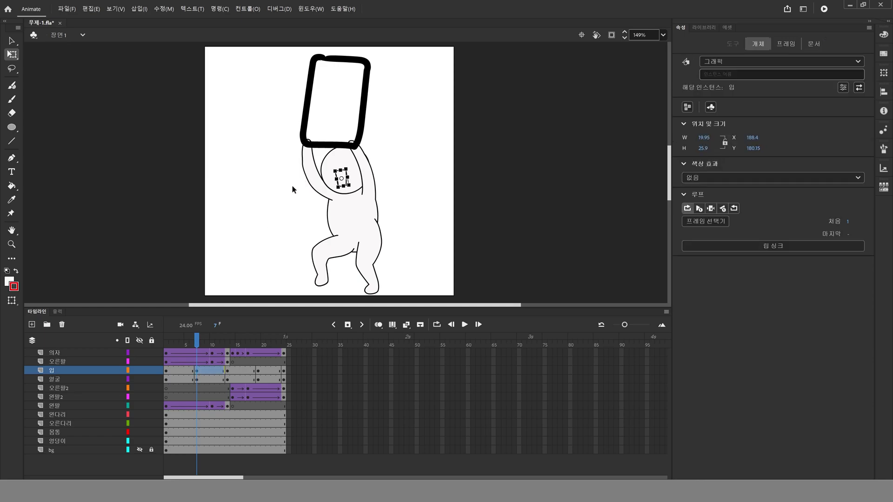
{"action": "left_click", "coordinate": [233, 266]}
Create classic tweens between the keyframes on the mouth (입) and face (얼굴) layers
{"action": "left_click_drag", "start_coordinate": [181, 372], "coordinate": [272, 382]}
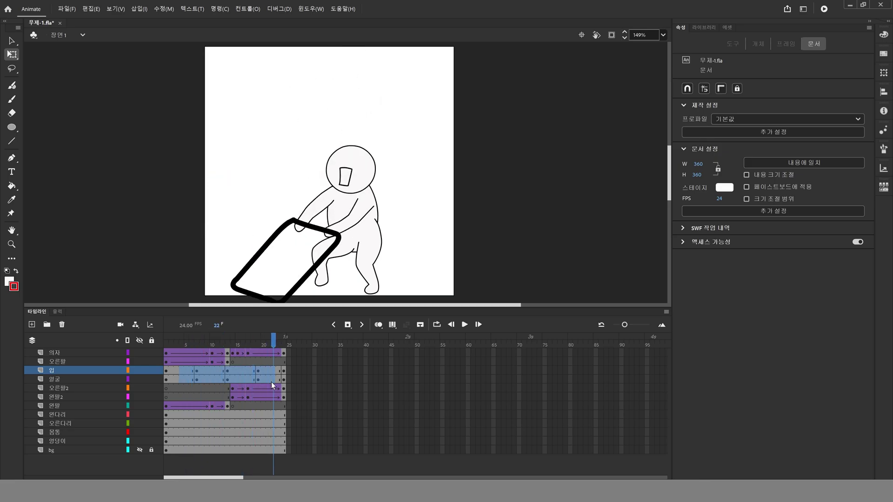
{"action": "right_click", "coordinate": [263, 378]}
{"action": "left_click", "coordinate": [300, 108]}
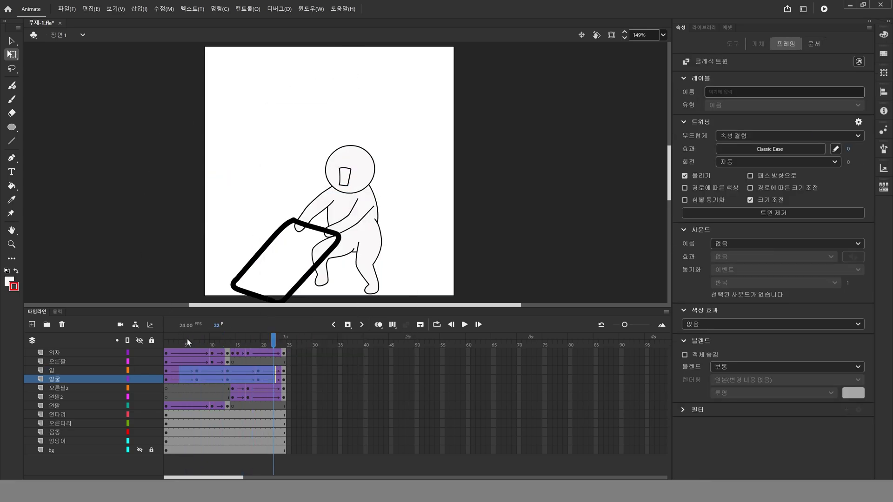
Play the animation from frame 1 and step back through its frames to check the head movement
{"action": "left_click_drag", "start_coordinate": [187, 338], "coordinate": [130, 343]}
{"action": "key", "text": "Return"}
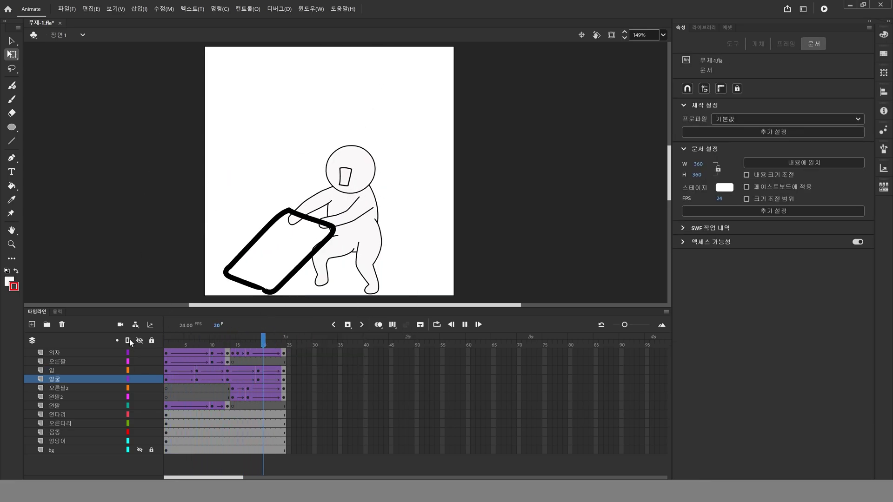
{"action": "key", "text": "Return"}
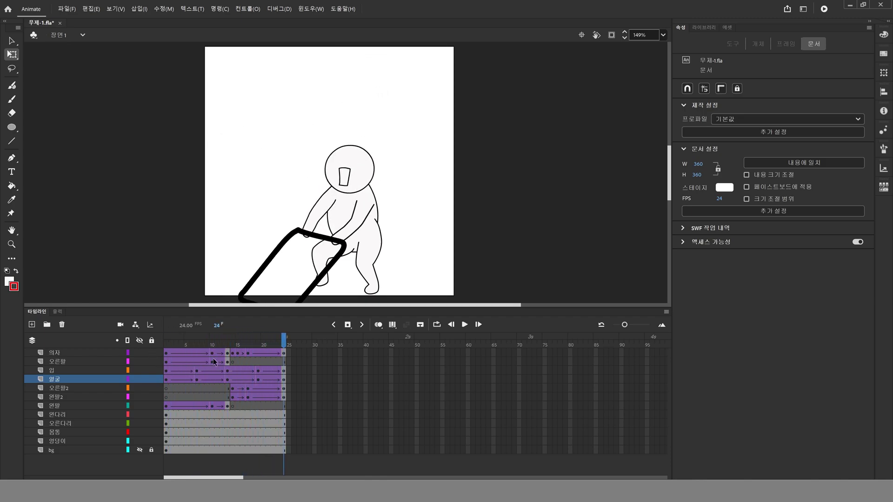
{"action": "key", "text": "comma"}
{"action": "key", "text": "comma"}
{"action": "key", "text": "comma"}
{"action": "key", "text": "comma"}
{"action": "key", "text": "comma"}
{"action": "key", "text": "comma"}
{"action": "key", "text": "comma"}
{"action": "key", "text": "comma"}
{"action": "key", "text": "comma"}
{"action": "key", "text": "comma"}
{"action": "key", "text": "comma"}
{"action": "key", "text": "comma"}
{"action": "key", "text": "comma"}
{"action": "key", "text": "comma"}
{"action": "key", "text": "comma"}
{"action": "key", "text": "comma"}
{"action": "key", "text": "comma"}
{"action": "key", "text": "comma"}
{"action": "key", "text": "comma"}
{"action": "key", "text": "comma"}
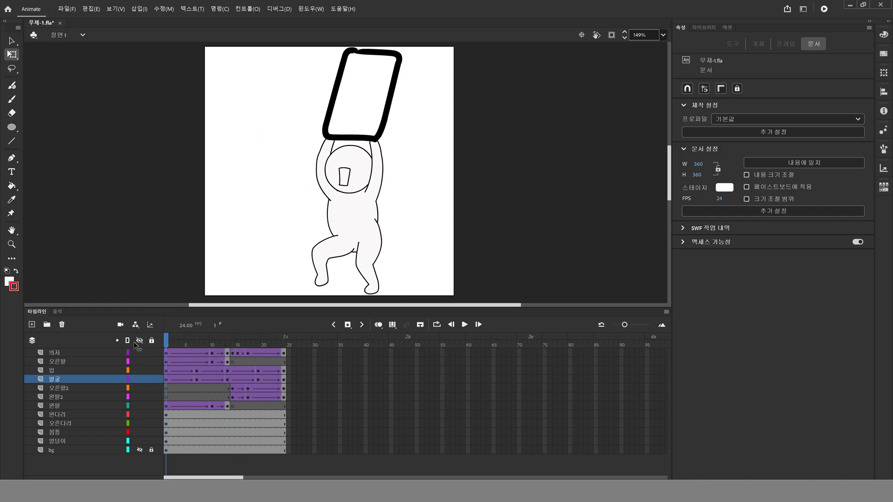
Insert keyframes on both leg layers (왼다리 and 오른다리) at frames 7, 13, 19 and 24
{"action": "left_click", "coordinate": [227, 423]}
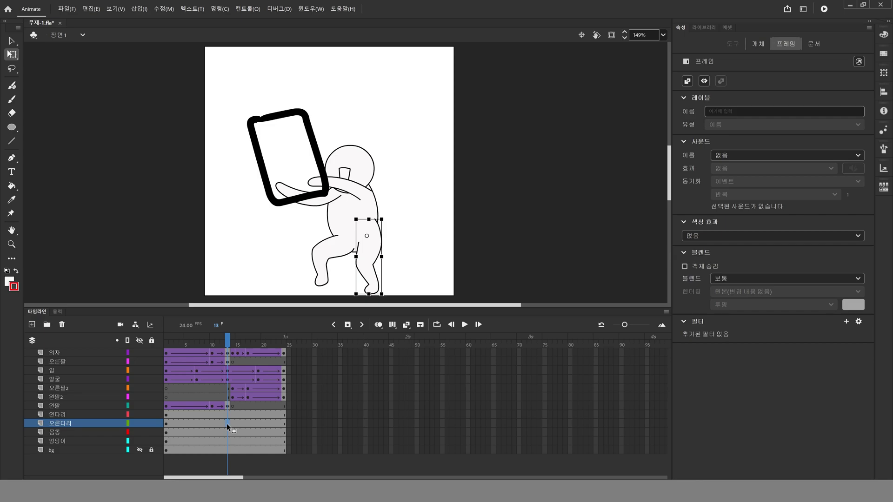
{"action": "left_click", "coordinate": [227, 454]}
{"action": "left_click", "coordinate": [227, 414]}
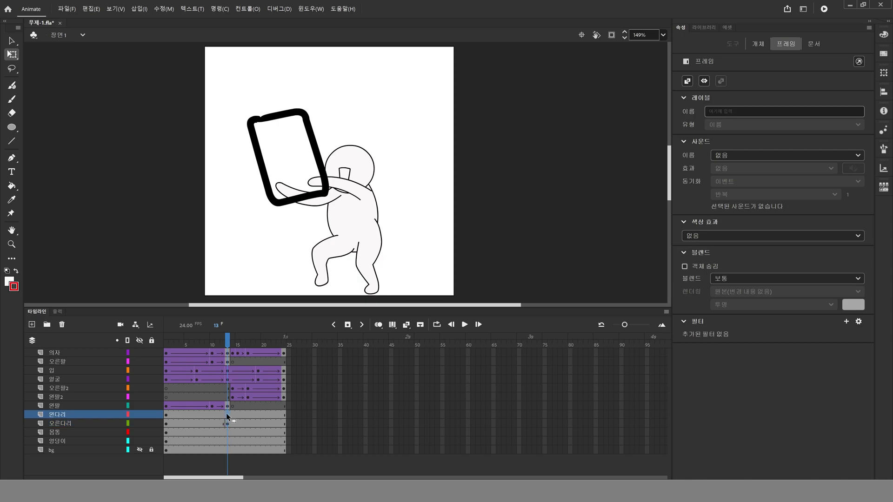
{"action": "left_click_drag", "start_coordinate": [194, 415], "coordinate": [195, 423]}
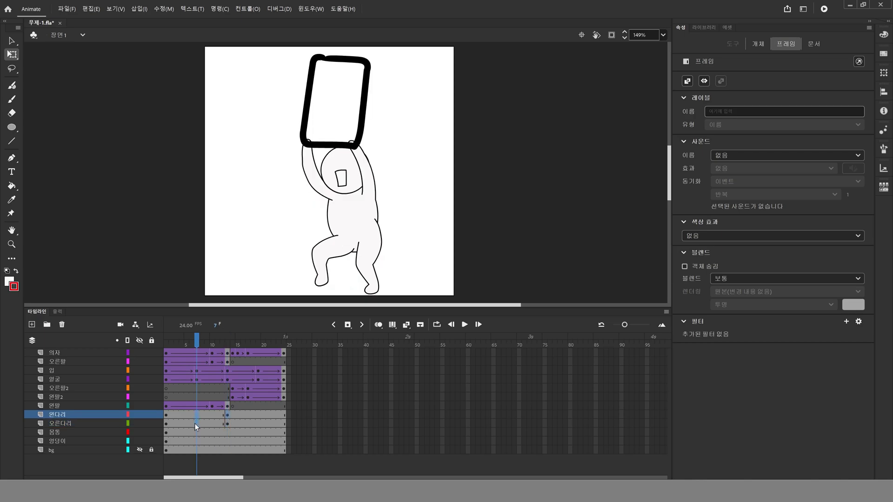
{"action": "key", "text": "F6"}
{"action": "left_click_drag", "start_coordinate": [257, 414], "coordinate": [285, 424]}
{"action": "key", "text": "F6"}
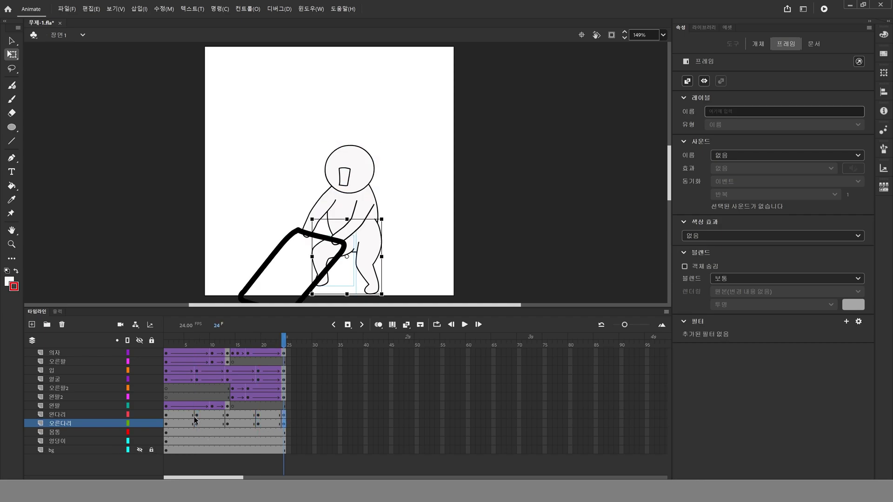
Insert keyframes on the torso layer (몸통) at frames 7, 13, 19 and 24
{"action": "left_click_drag", "start_coordinate": [186, 413], "coordinate": [276, 431]}
{"action": "left_click", "coordinate": [203, 433]}
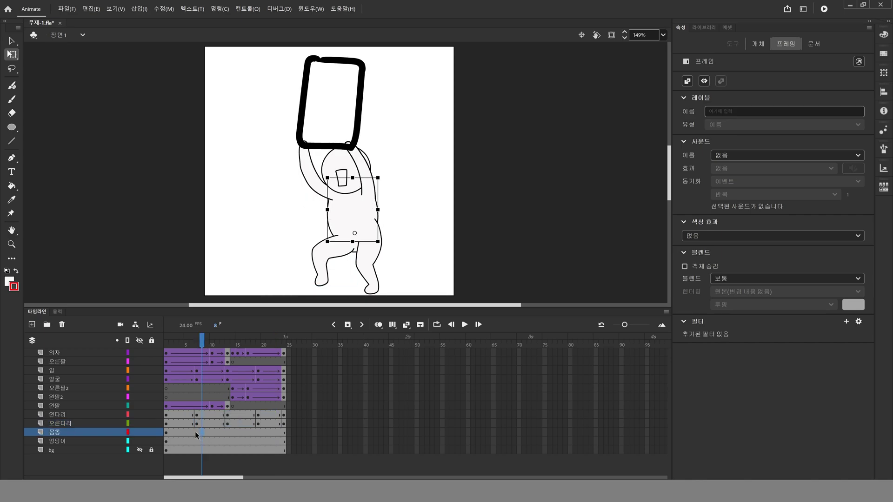
{"action": "left_click", "coordinate": [195, 432]}
{"action": "key", "text": "F6"}
{"action": "left_click", "coordinate": [224, 432]}
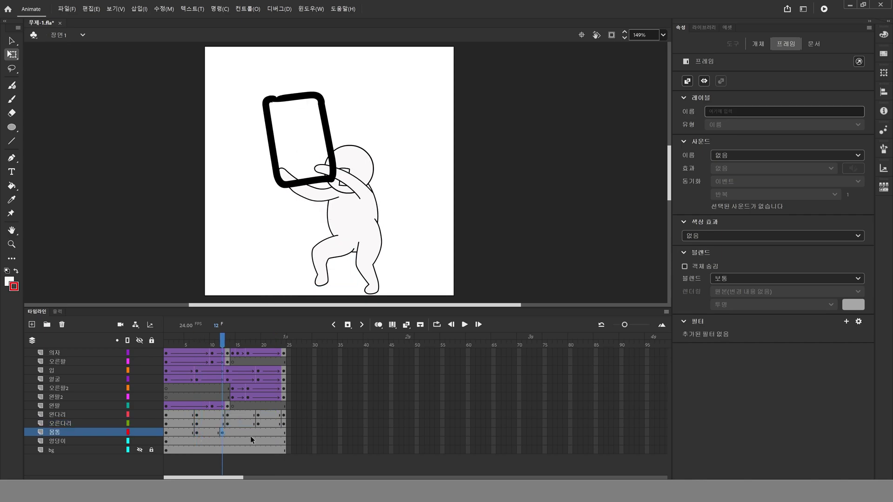
{"action": "left_click", "coordinate": [228, 433]}
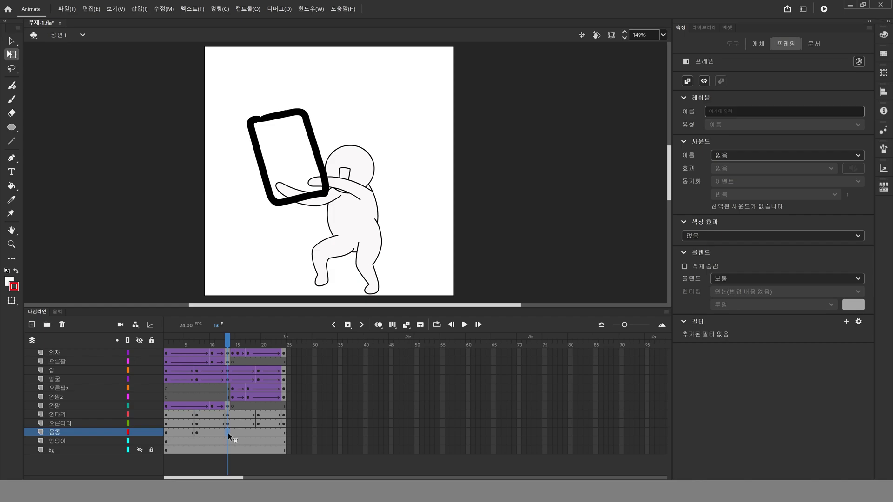
{"action": "left_click", "coordinate": [257, 431]}
{"action": "left_click", "coordinate": [283, 431]}
Insert keyframes on the hip layer (엉덩이) at frames 7, 13, 19 and 24
{"action": "left_click", "coordinate": [196, 441]}
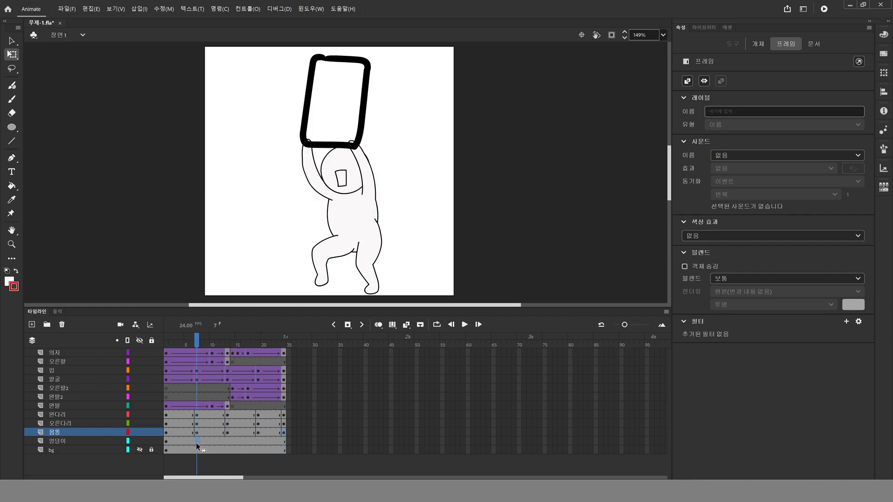
{"action": "left_click", "coordinate": [239, 442]}
{"action": "left_click", "coordinate": [253, 442]}
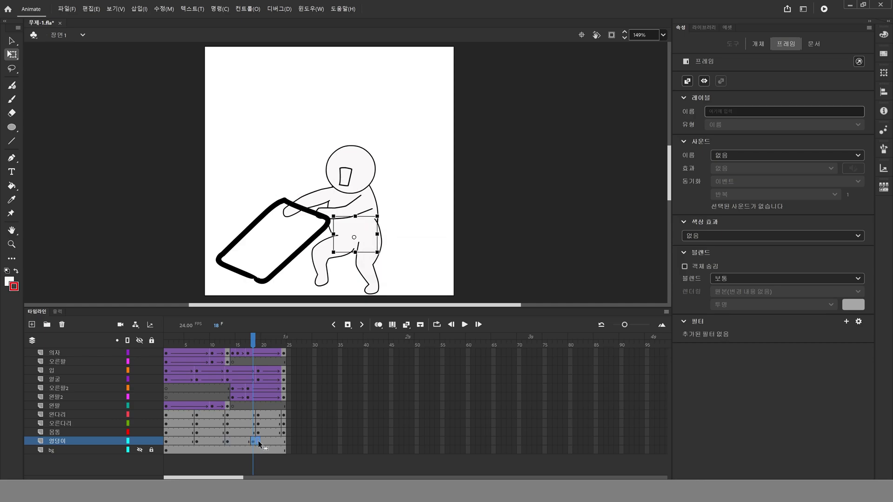
{"action": "left_click", "coordinate": [284, 441]}
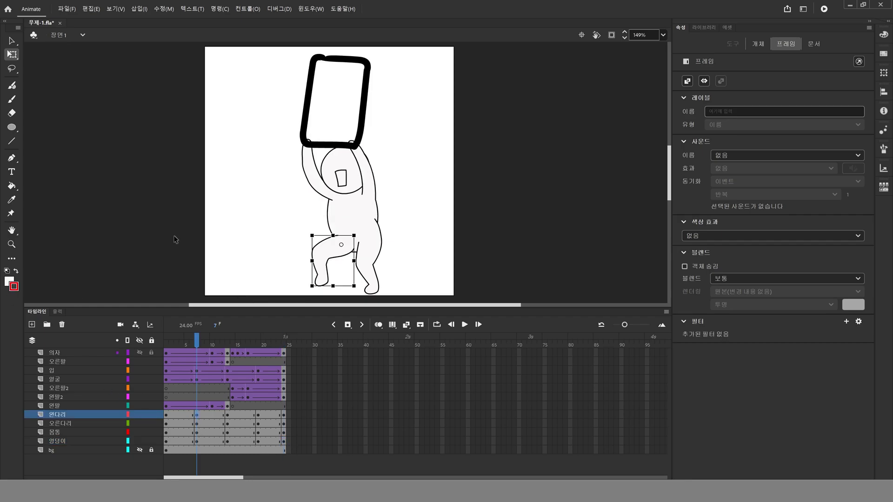
At frame 7, rotate both legs slightly outward about the hips and tilt the torso slightly
{"action": "left_click", "coordinate": [325, 260]}
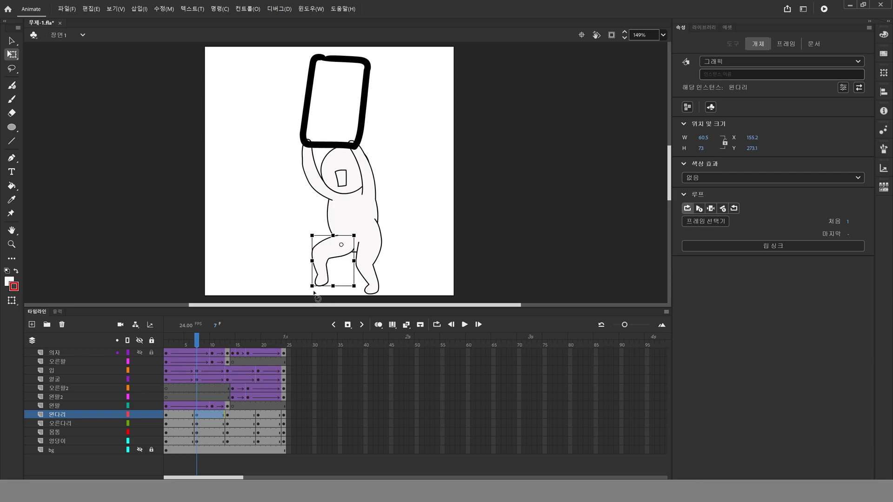
{"action": "left_click_drag", "start_coordinate": [314, 292], "coordinate": [310, 291]}
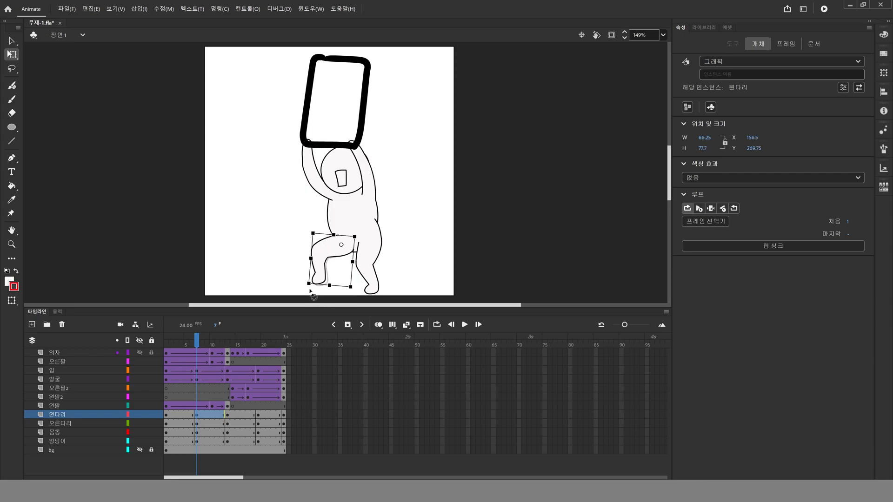
{"action": "left_click", "coordinate": [371, 285]}
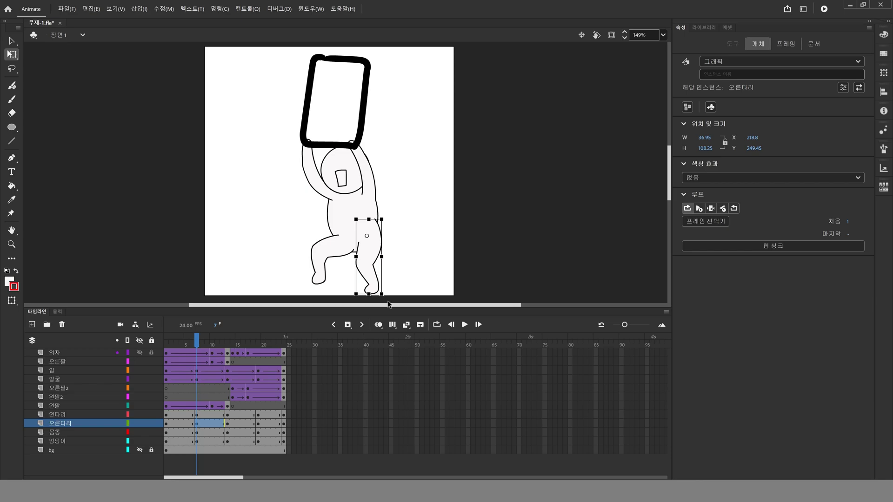
{"action": "left_click_drag", "start_coordinate": [389, 304], "coordinate": [385, 302]}
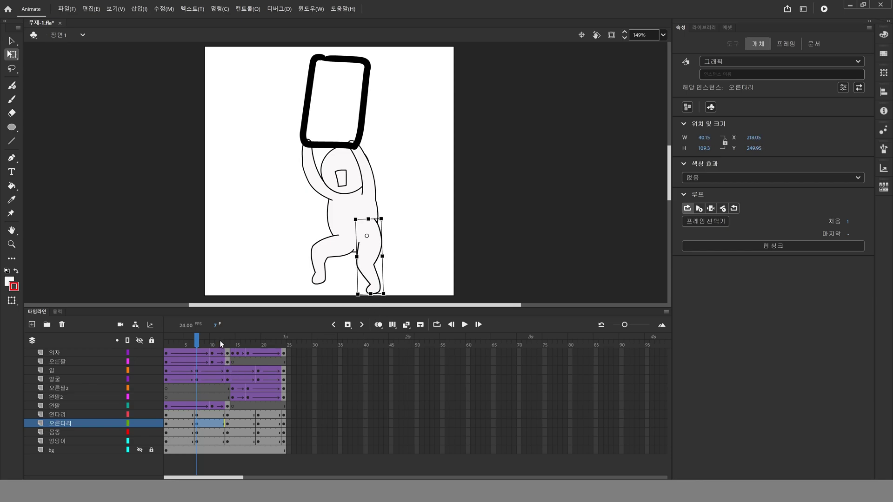
{"action": "left_click", "coordinate": [351, 218]}
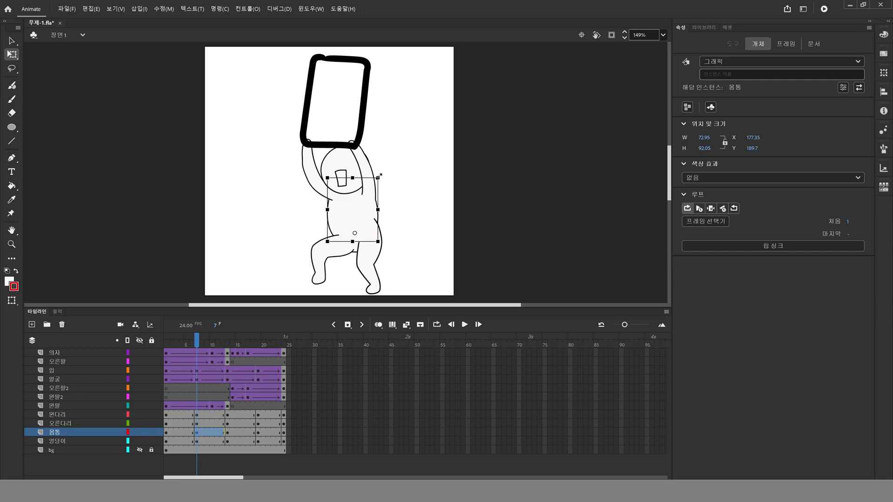
{"action": "left_click_drag", "start_coordinate": [383, 179], "coordinate": [383, 178]}
At frame 19, rotate both legs slightly inward and tilt the torso slightly clockwise
{"action": "left_click_drag", "start_coordinate": [211, 340], "coordinate": [254, 353]}
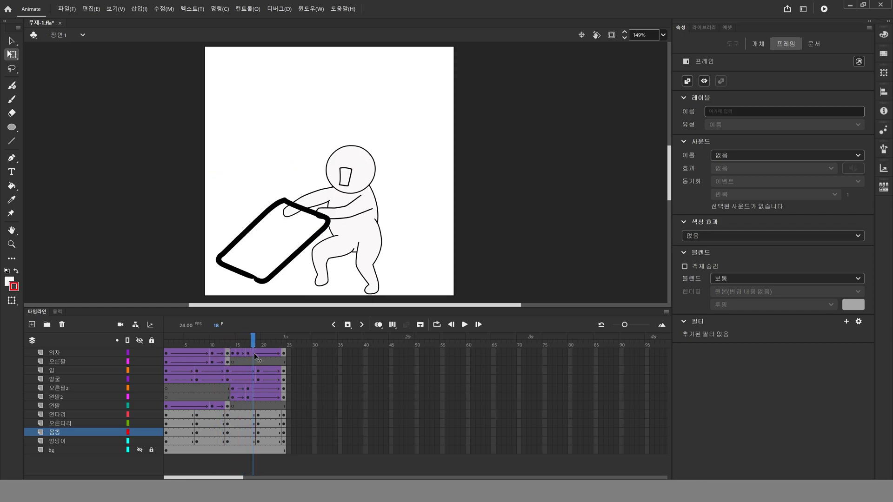
{"action": "left_click", "coordinate": [311, 299]}
{"action": "left_click", "coordinate": [332, 276]}
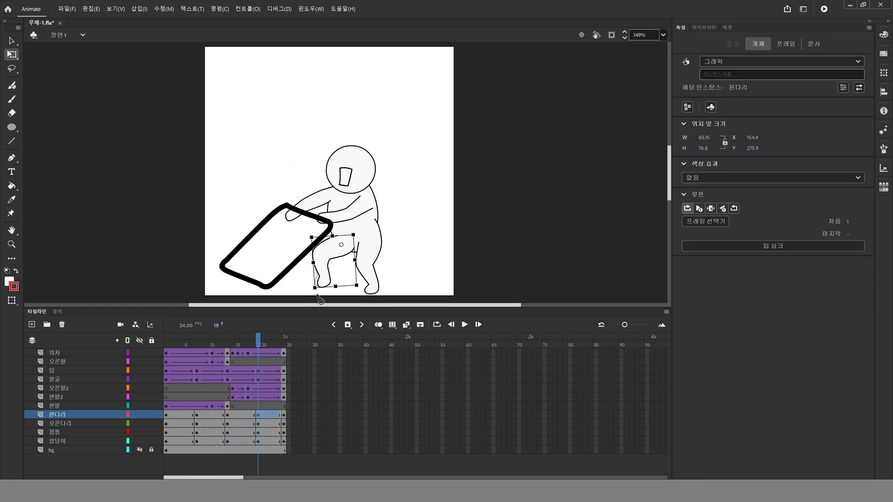
{"action": "left_click", "coordinate": [378, 293]}
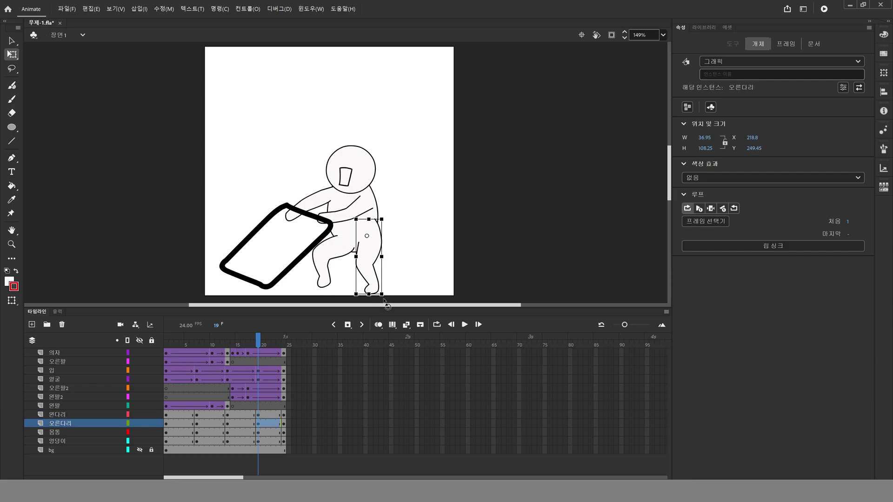
{"action": "left_click_drag", "start_coordinate": [383, 304], "coordinate": [383, 302]}
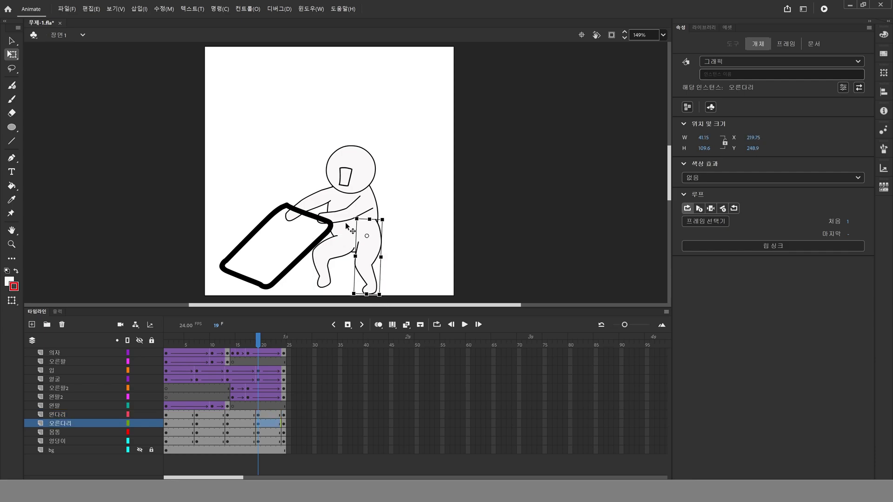
{"action": "left_click", "coordinate": [353, 231]}
{"action": "left_click_drag", "start_coordinate": [380, 176], "coordinate": [383, 177]}
{"action": "left_click", "coordinate": [337, 292]}
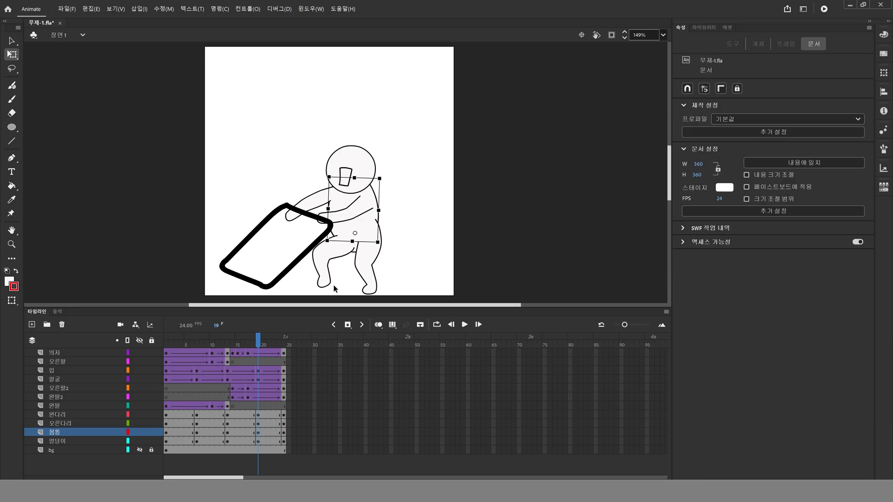
Create classic tweens between the keyframes on the leg, torso and hip layers (왼다리, 오른다리, 몸통, 엉덩이)
{"action": "left_click_drag", "start_coordinate": [180, 417], "coordinate": [260, 439]}
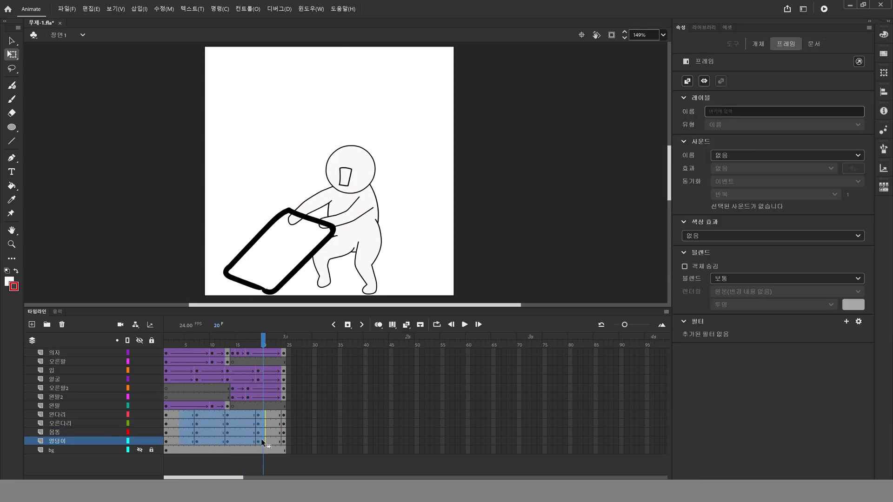
{"action": "right_click", "coordinate": [261, 438]}
{"action": "left_click", "coordinate": [290, 170]}
Play the animation repeatedly from frame 1 to check the leg and torso movement
{"action": "left_click", "coordinate": [166, 337]}
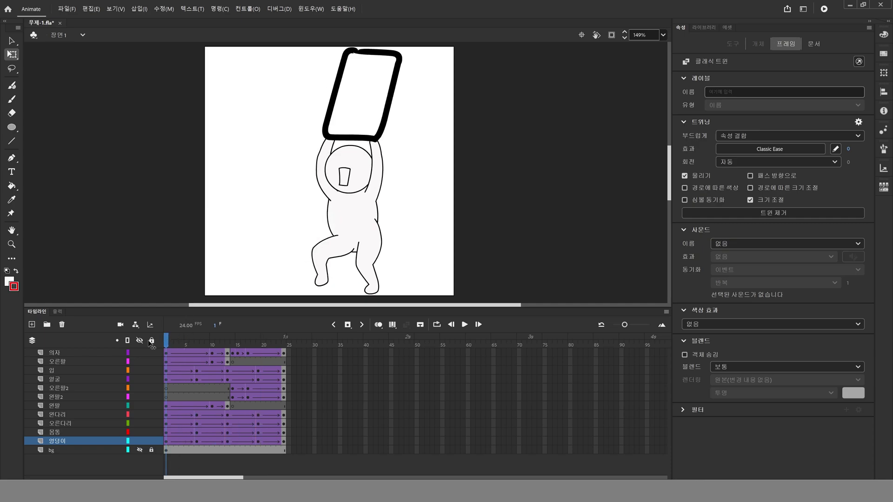
{"action": "key", "text": "Return"}
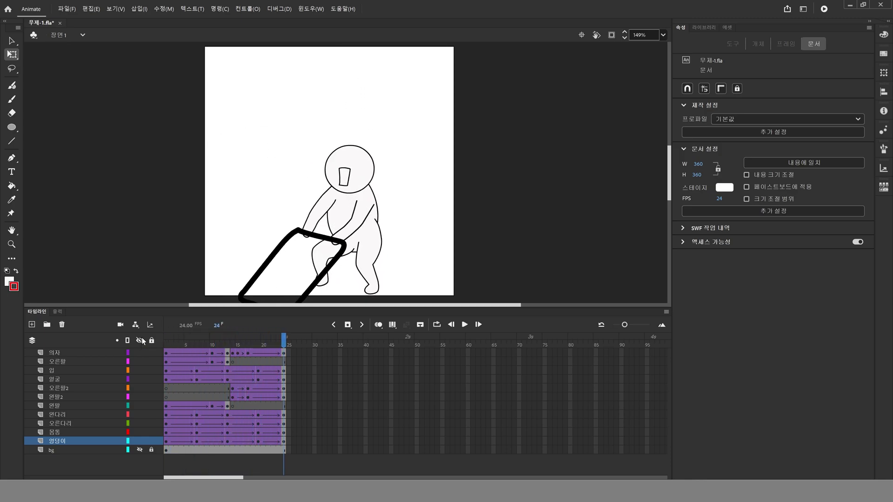
{"action": "key", "text": "Return"}
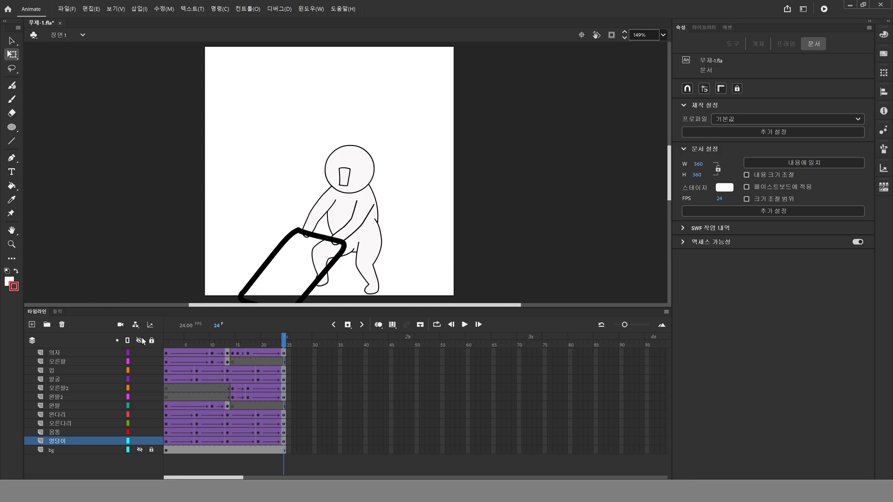
{"action": "key", "text": "Return"}
{"action": "key", "text": "Return"}
{"action": "key", "text": "Return"}
{"action": "key", "text": "Return"}
Check the reference photo on the bg layer and delete that layer
{"action": "left_click", "coordinate": [99, 448]}
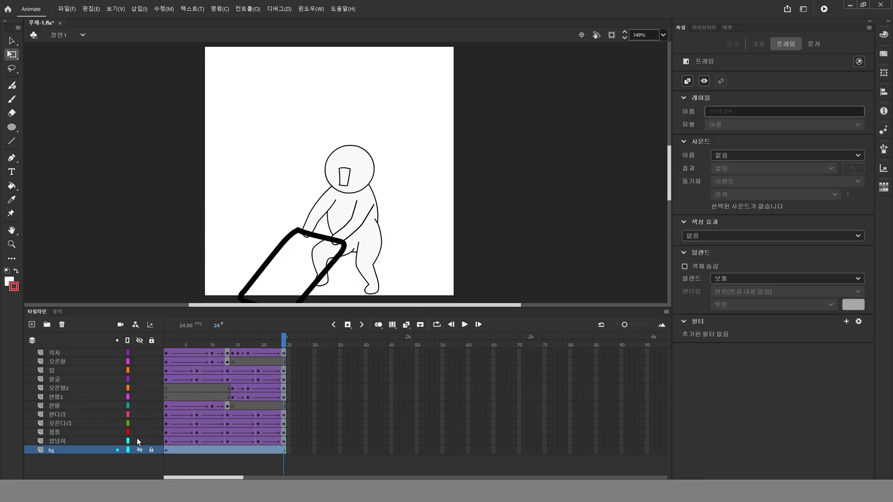
{"action": "left_click", "coordinate": [139, 450]}
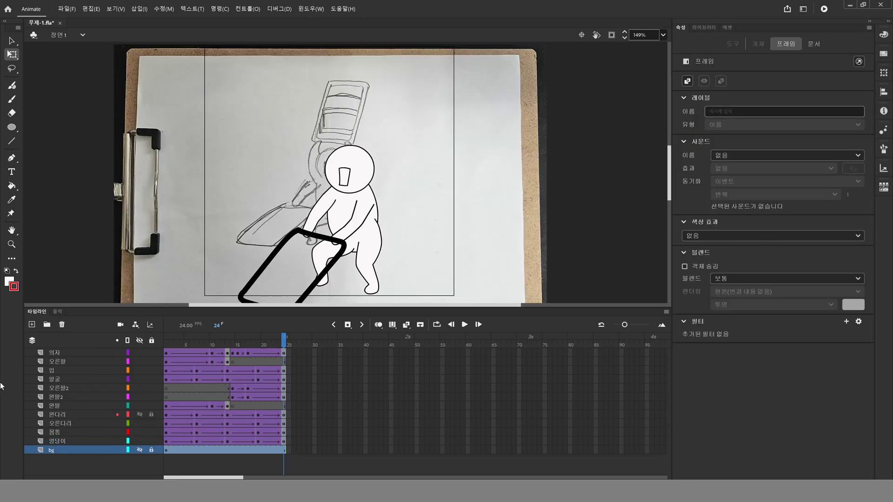
{"action": "left_click", "coordinate": [140, 451]}
{"action": "left_click", "coordinate": [138, 450]}
{"action": "left_click", "coordinate": [61, 324]}
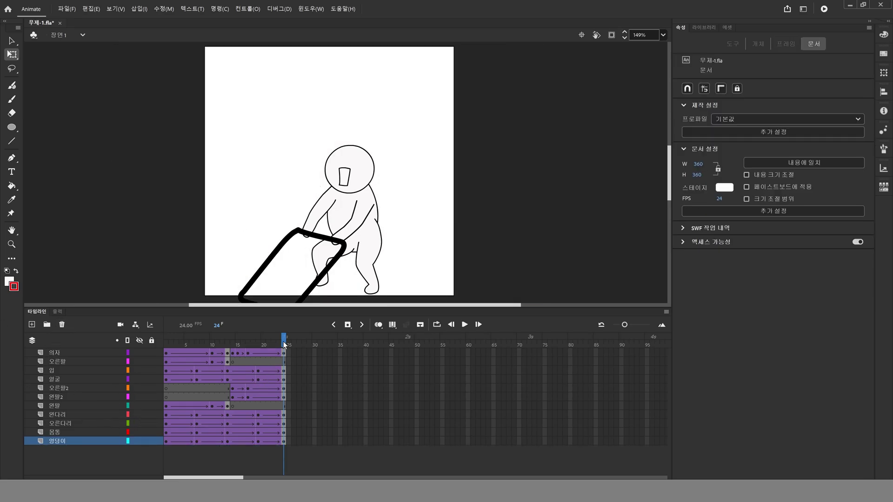
Replay the animation without the reference layer and scrub back through its frames
{"action": "key", "text": "Return"}
{"action": "key", "text": "Return"}
{"action": "key", "text": "Return"}
{"action": "left_click_drag", "start_coordinate": [252, 337], "coordinate": [154, 349]}
{"action": "key", "text": "shift+period"}
Convert all the character and chair layers into a single graphic symbol named 캐릭터완성
{"action": "left_click", "coordinate": [68, 354], "text": "shift"}
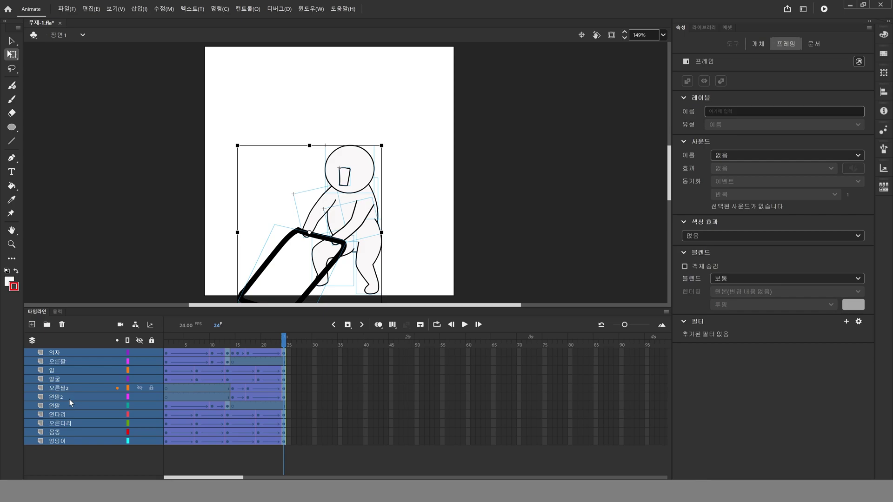
{"action": "right_click", "coordinate": [71, 369]}
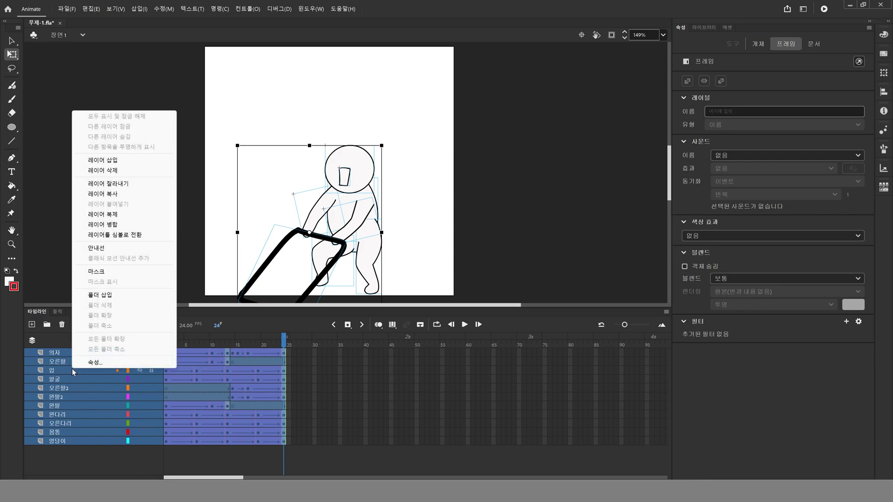
{"action": "left_click", "coordinate": [123, 235]}
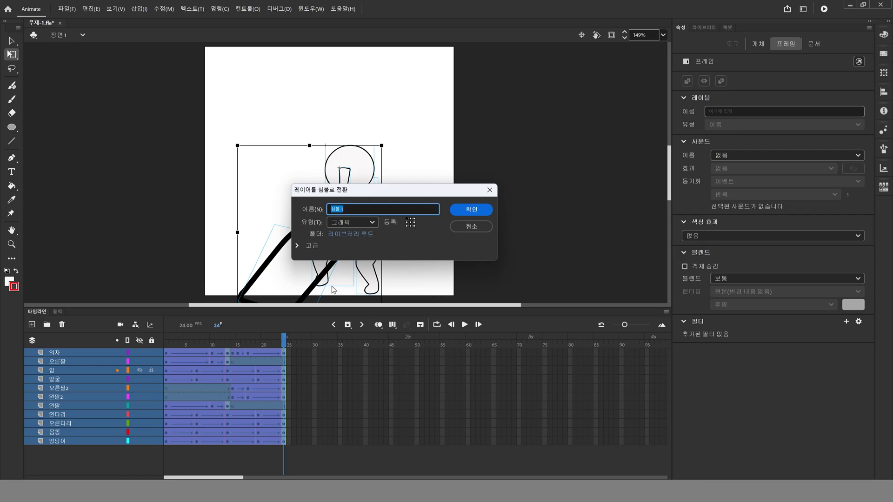
{"action": "type", "text": "캐릭터원ㅅ"}
{"action": "key", "text": "Return"}
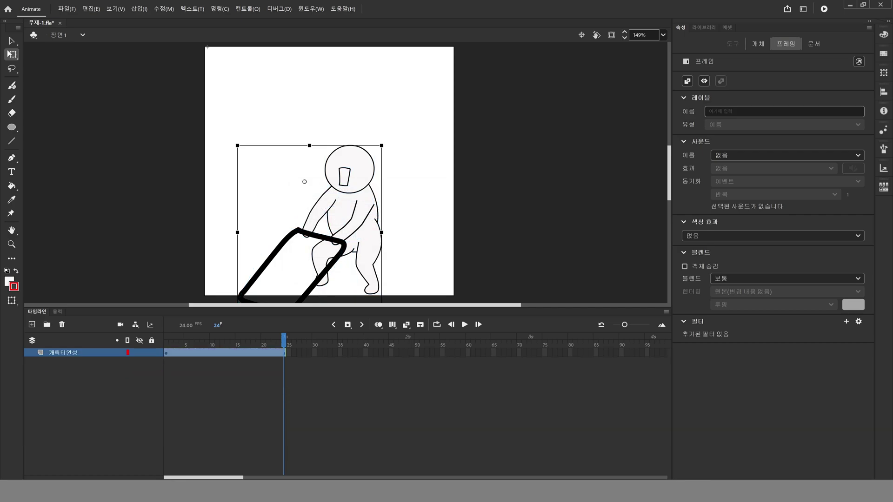
Move the whole character symbol slightly up and to the right on the stage, and return to frame 1
{"action": "left_click", "coordinate": [77, 374]}
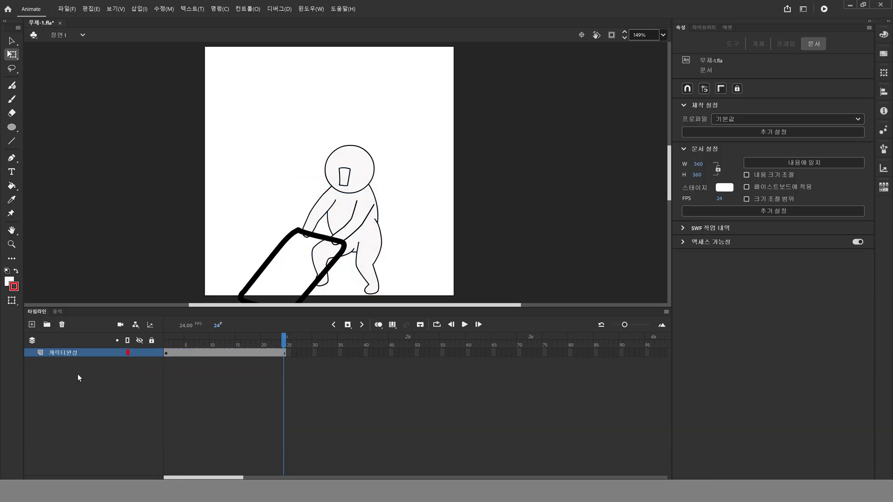
{"action": "left_click", "coordinate": [340, 225]}
{"action": "mouse_move", "coordinate": [368, 227]}
{"action": "left_mouse_down"}
{"action": "mouse_move", "coordinate": [372, 197]}
{"action": "mouse_move", "coordinate": [375, 219]}
{"action": "left_mouse_up"}
{"action": "left_click_drag", "start_coordinate": [205, 342], "coordinate": [81, 400]}
{"action": "left_click", "coordinate": [81, 400]}
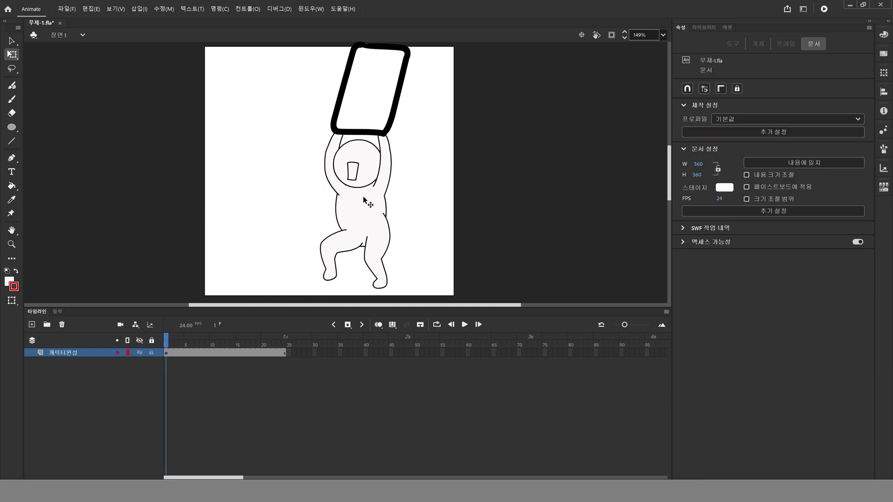
Open the 캐릭터완성 symbol, scrub through its inner timeline, and return to 장면 1
{"action": "left_click", "coordinate": [358, 253]}
{"action": "double_click", "coordinate": [371, 214]}
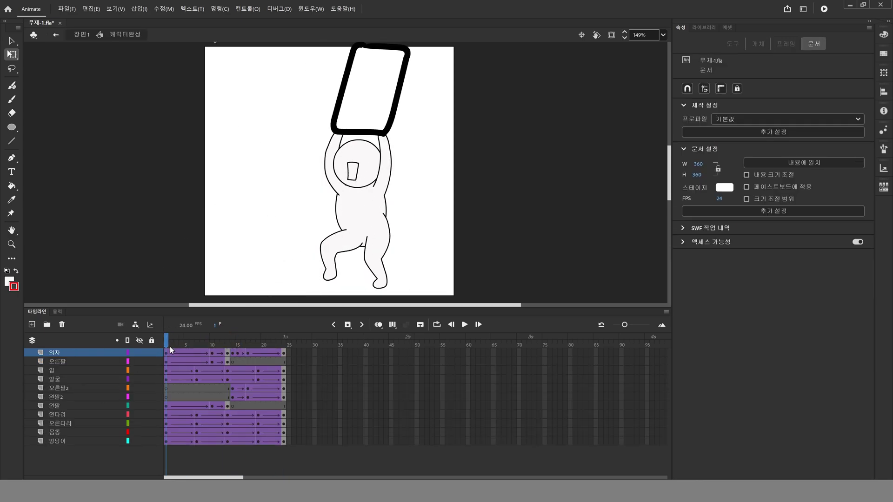
{"action": "left_click", "coordinate": [217, 345]}
{"action": "left_click_drag", "start_coordinate": [238, 346], "coordinate": [166, 354]}
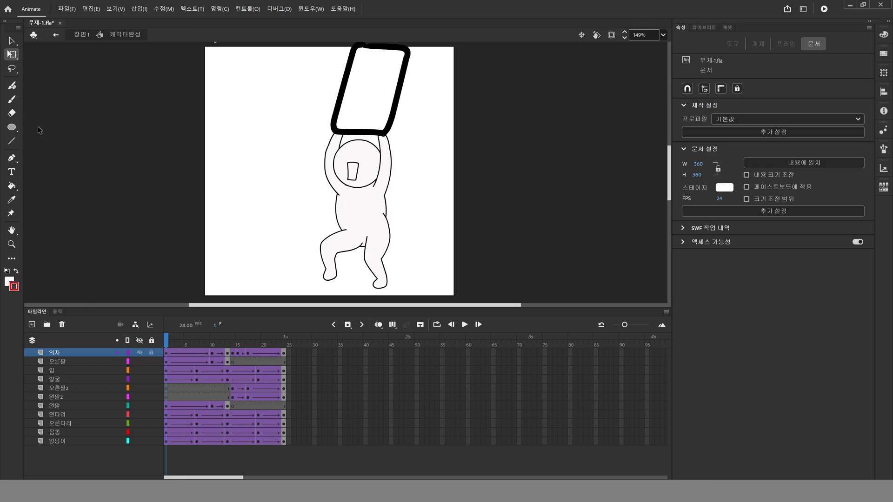
{"action": "left_click", "coordinate": [81, 34]}
{"action": "left_click", "coordinate": [126, 184]}
Set the character symbol's transformation point at its right foot and reposition the character on the stage at frame 1
{"action": "left_click", "coordinate": [358, 217]}
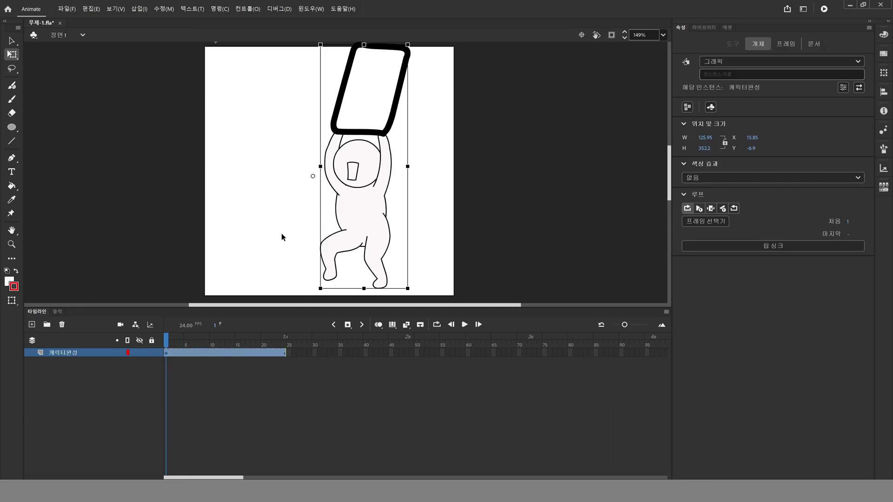
{"action": "right_click", "coordinate": [77, 353]}
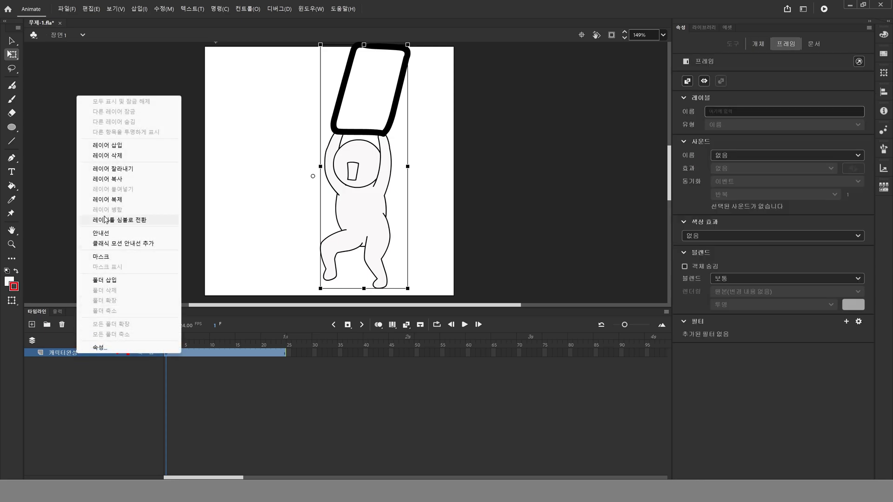
{"action": "left_click", "coordinate": [55, 164]}
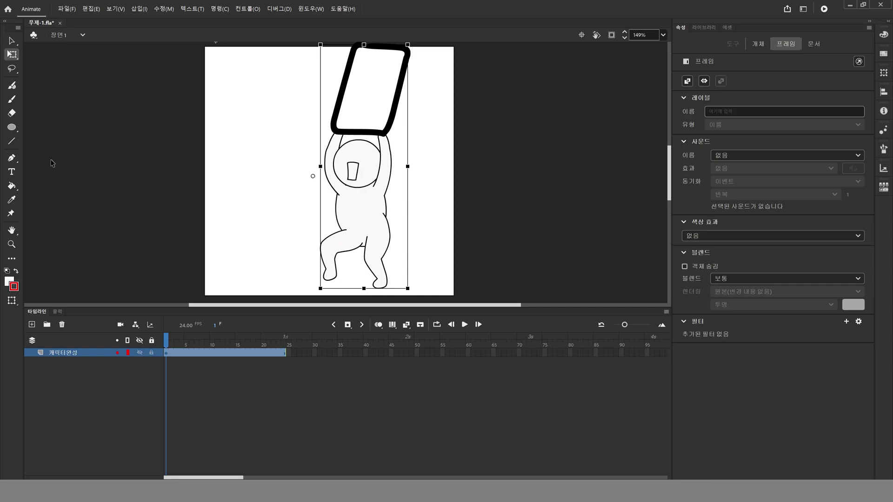
{"action": "left_click_drag", "start_coordinate": [360, 197], "coordinate": [346, 197]}
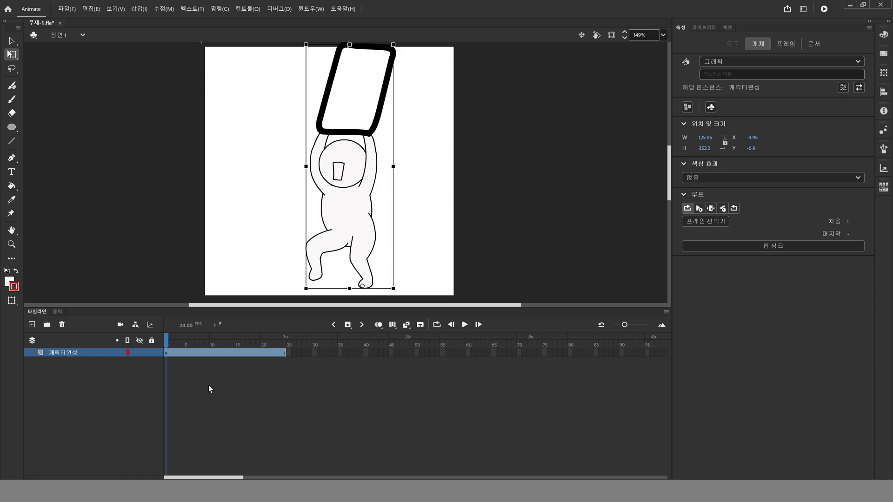
{"action": "left_click_drag", "start_coordinate": [365, 236], "coordinate": [374, 239]}
{"action": "left_click", "coordinate": [154, 349]}
{"action": "mouse_move", "coordinate": [167, 360]}
{"action": "left_mouse_down"}
{"action": "mouse_move", "coordinate": [283, 362]}
{"action": "mouse_move", "coordinate": [165, 367]}
{"action": "left_mouse_up"}
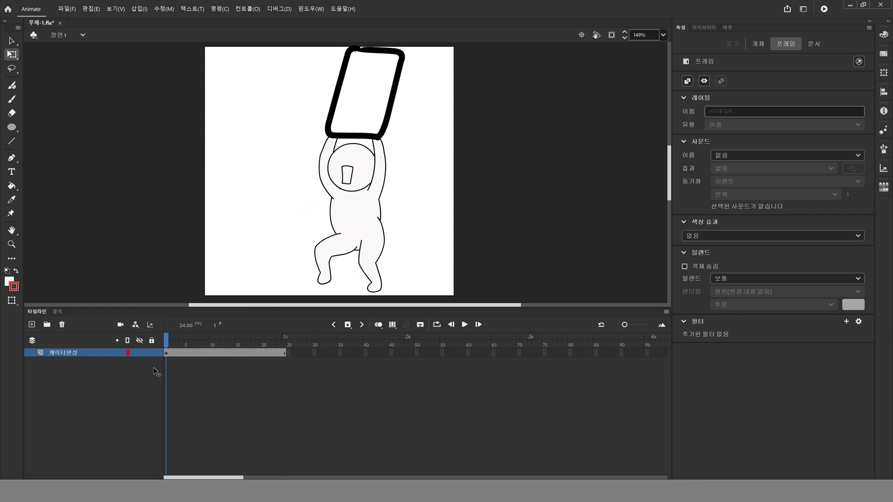
Insert keyframes on the 캐릭터완성 layer at frames 8, 13, 17 and 24
{"action": "left_click", "coordinate": [222, 357]}
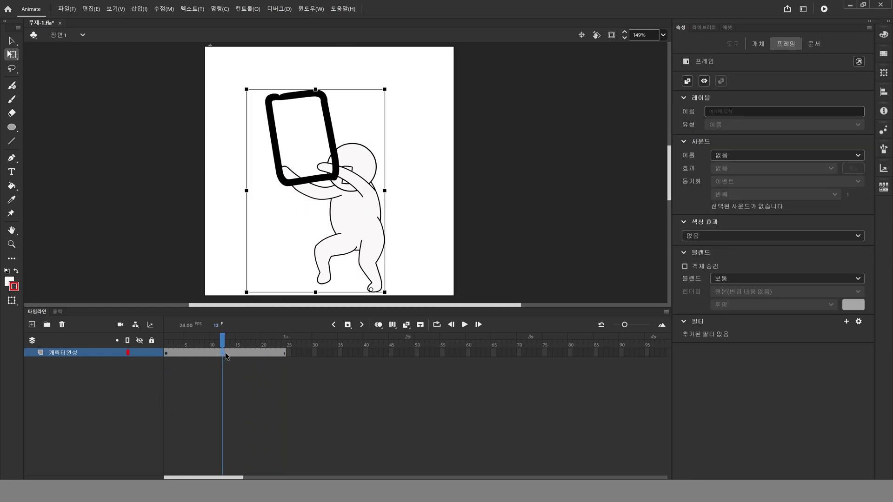
{"action": "left_click", "coordinate": [225, 355]}
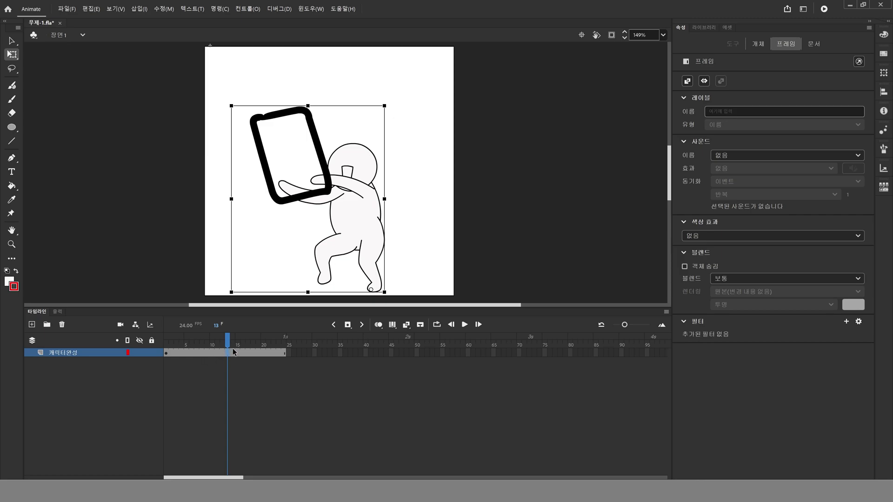
{"action": "left_click", "coordinate": [283, 355]}
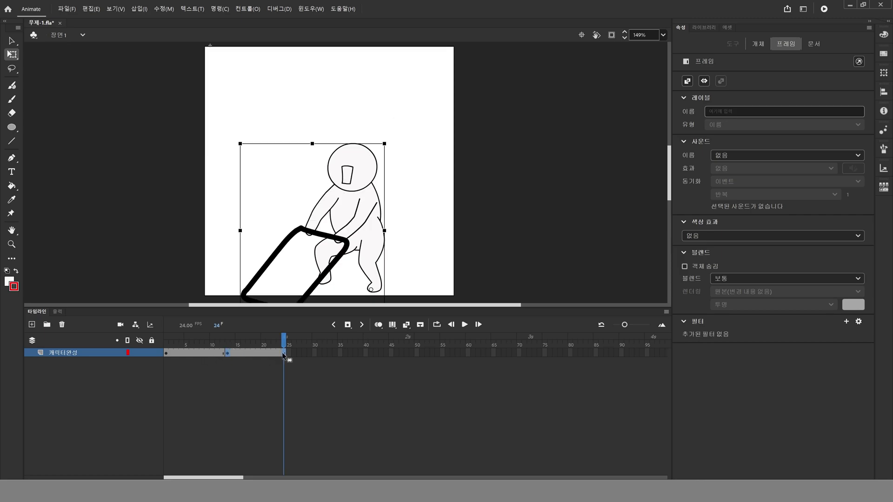
{"action": "left_click", "coordinate": [203, 354]}
{"action": "left_click_drag", "start_coordinate": [203, 352], "coordinate": [247, 354]}
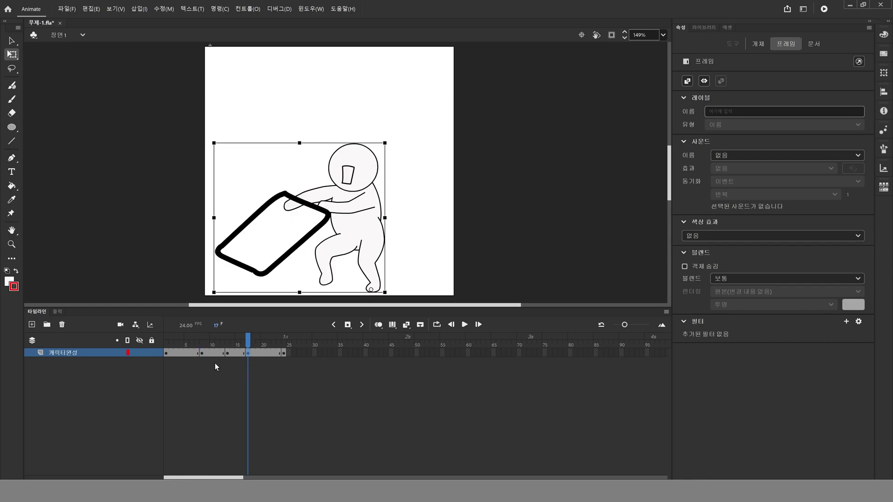
{"action": "left_click", "coordinate": [182, 354]}
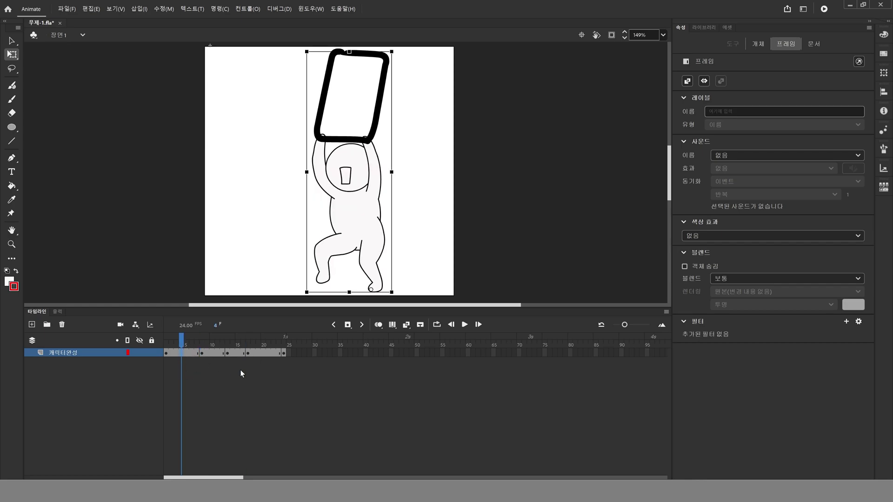
Insert additional keyframes on the 캐릭터완성 layer at frames 4 and 20
{"action": "left_click", "coordinate": [263, 355]}
{"action": "left_click", "coordinate": [202, 354]}
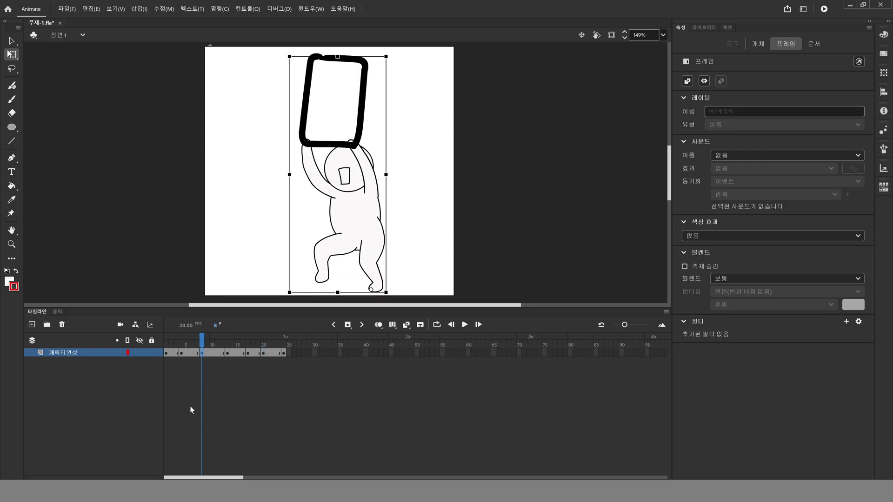
{"action": "key", "text": "Return"}
Rotate the character about its foot slightly to the left at frame 8 and slightly to the right at frame 17
{"action": "left_click", "coordinate": [202, 355]}
{"action": "left_click_drag", "start_coordinate": [342, 56], "coordinate": [331, 61]}
{"action": "left_click_drag", "start_coordinate": [213, 337], "coordinate": [251, 340]}
{"action": "left_click", "coordinate": [246, 352]}
{"action": "left_click", "coordinate": [250, 354]}
{"action": "left_click", "coordinate": [247, 354]}
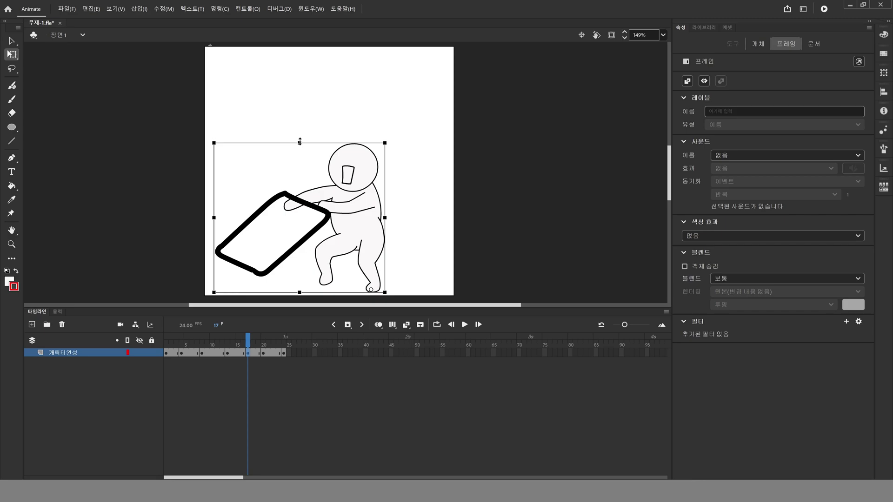
{"action": "left_click_drag", "start_coordinate": [299, 141], "coordinate": [308, 139]}
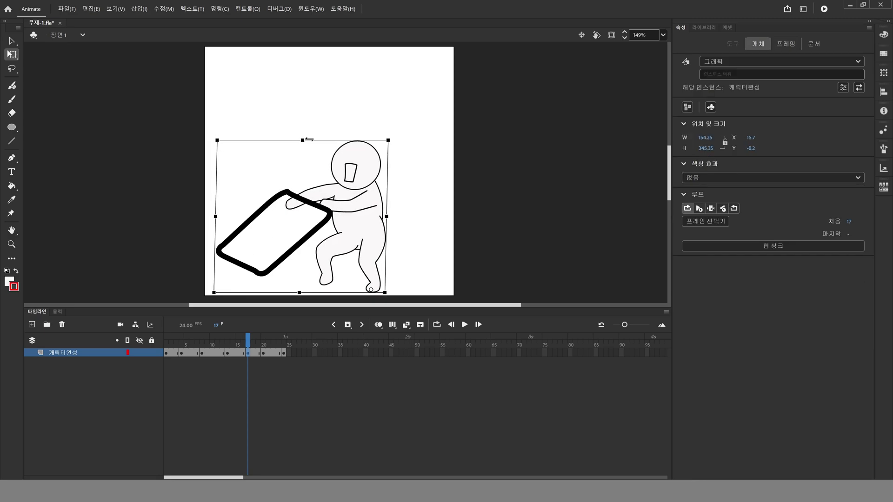
Create classic tweens between all the keyframes of the 캐릭터완성 layer
{"action": "left_click_drag", "start_coordinate": [171, 355], "coordinate": [272, 355]}
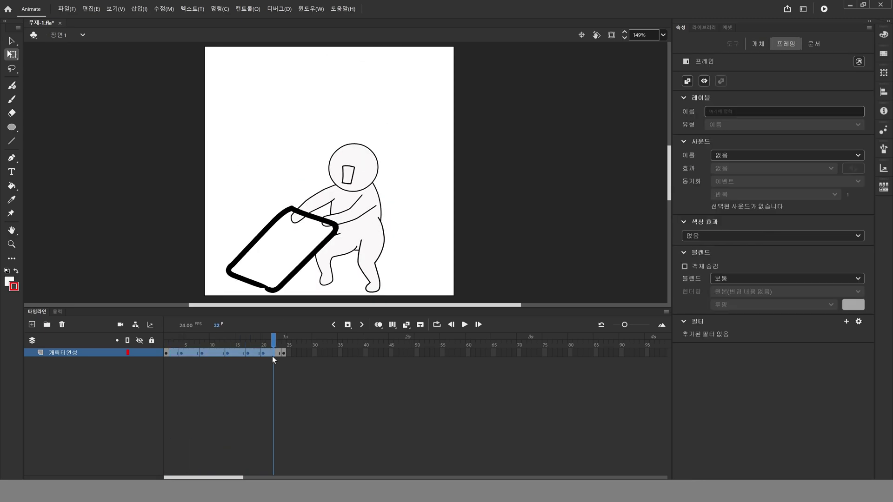
{"action": "right_click", "coordinate": [272, 356]}
{"action": "left_click", "coordinate": [309, 86]}
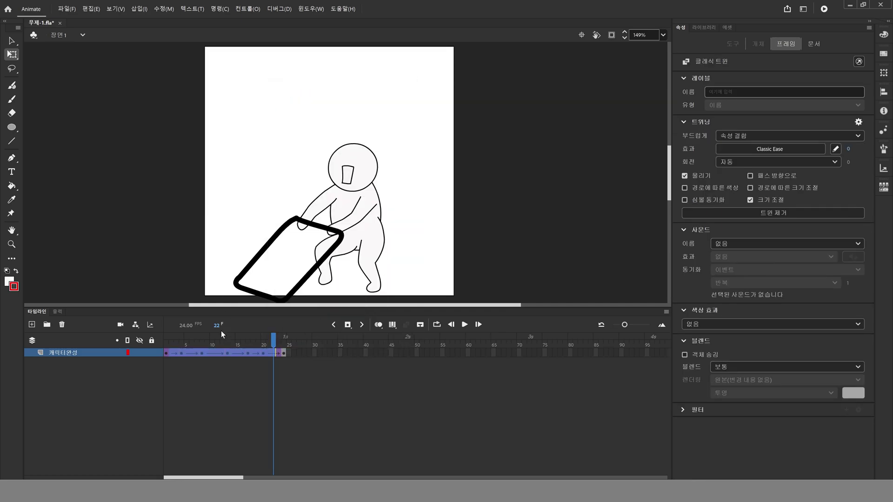
Play the tweened animation several times to check the motion of the whole body
{"action": "key", "text": "Return"}
{"action": "left_click", "coordinate": [85, 337]}
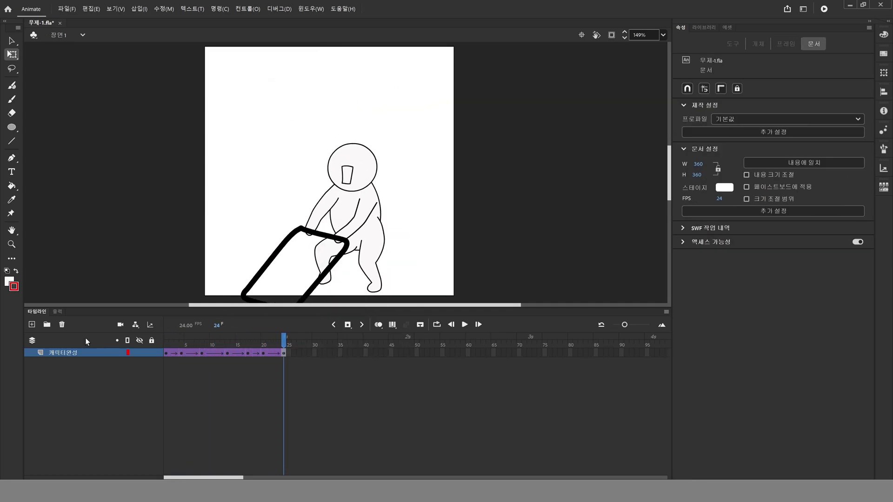
{"action": "key", "text": "Return"}
{"action": "key", "text": "Return"}
{"action": "key", "text": "Return"}
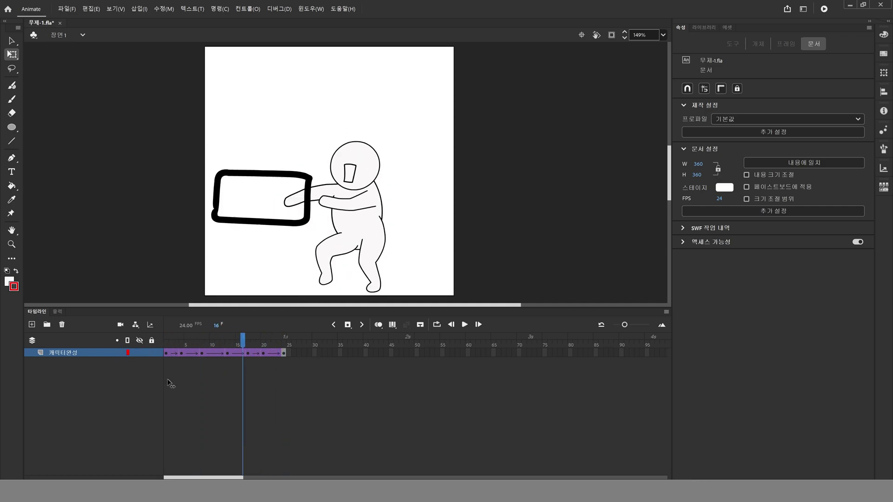
{"action": "key", "text": "Return"}
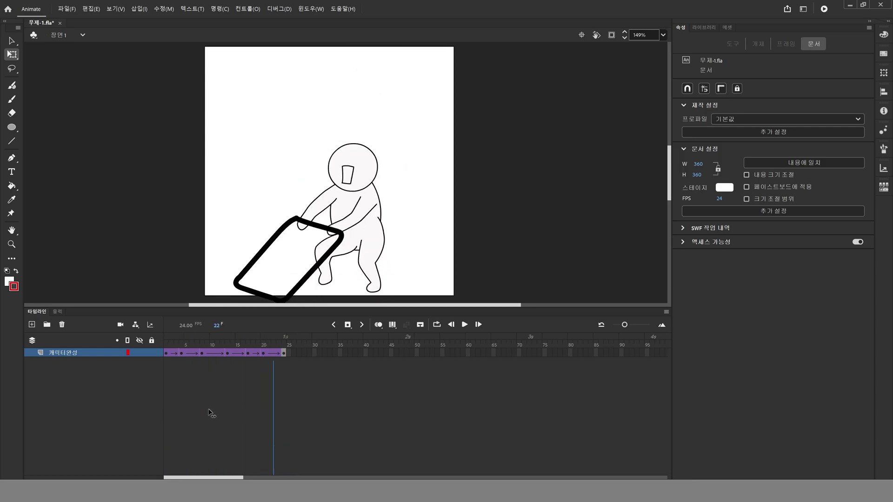
{"action": "key", "text": "Return"}
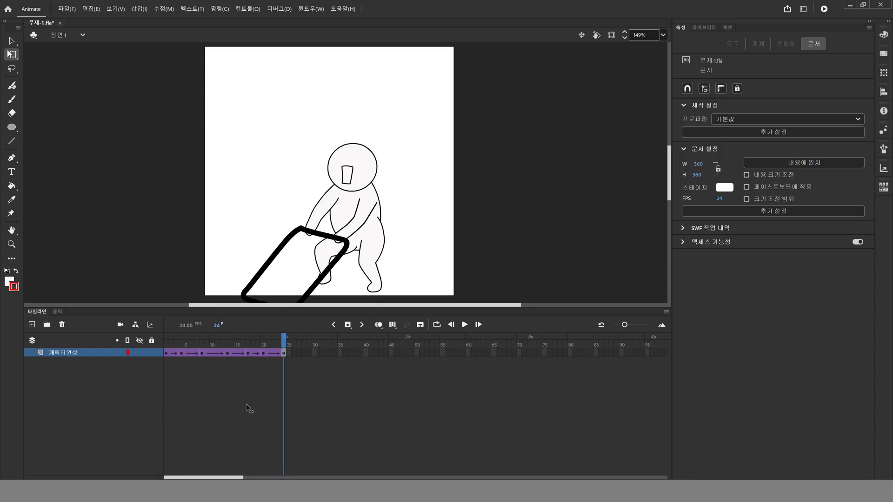
{"action": "key", "text": "Return"}
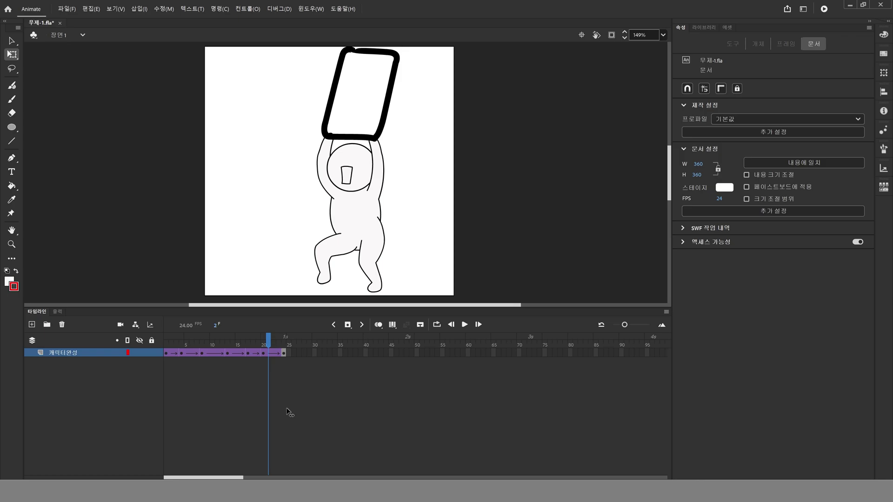
{"action": "left_click", "coordinate": [273, 413]}
{"action": "left_click", "coordinate": [166, 412]}
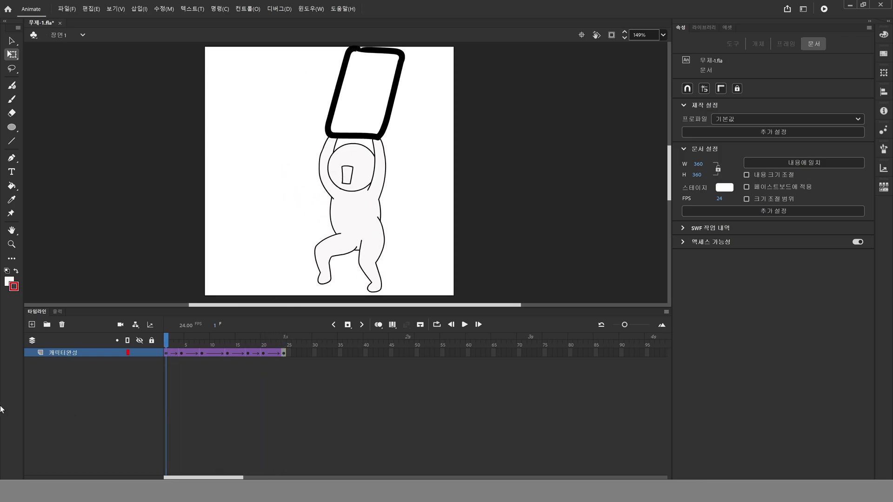
Add a new layer below 캐릭터완성 and insert a blank keyframe on it at frame 19, where the chair hits the ground
{"action": "left_click", "coordinate": [31, 325]}
{"action": "left_click_drag", "start_coordinate": [76, 355], "coordinate": [87, 395]}
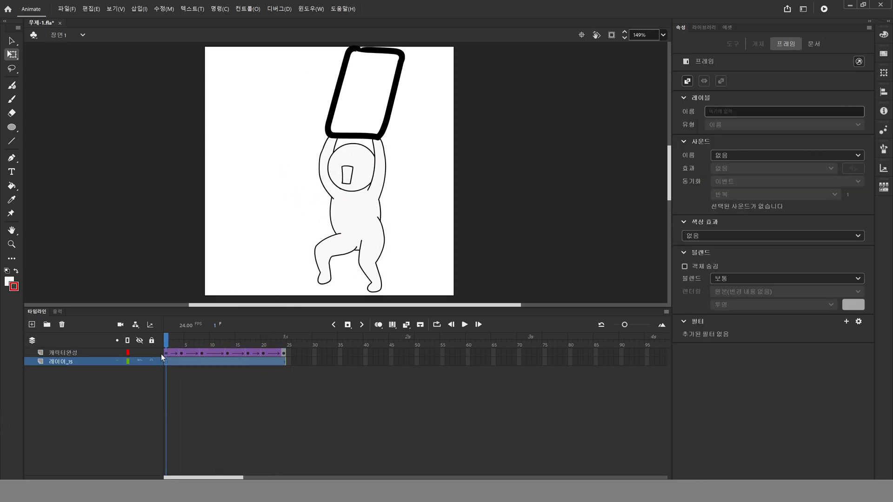
{"action": "left_click_drag", "start_coordinate": [188, 340], "coordinate": [262, 343]}
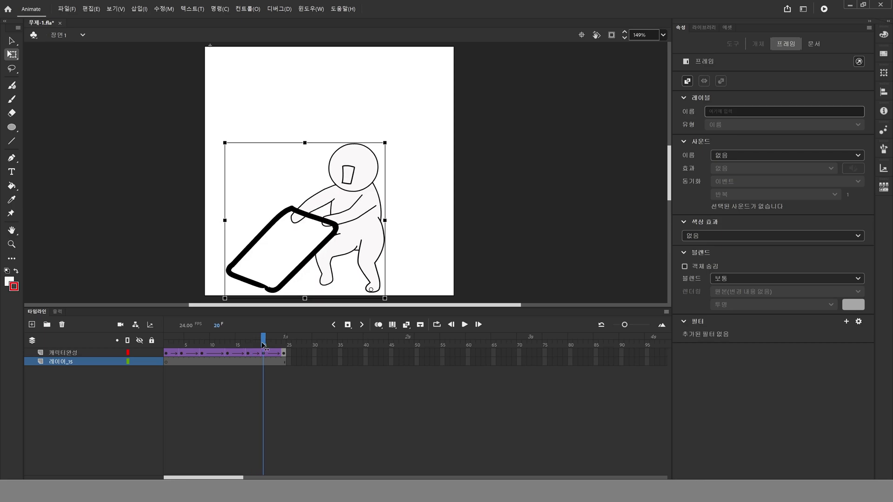
{"action": "left_click", "coordinate": [206, 362]}
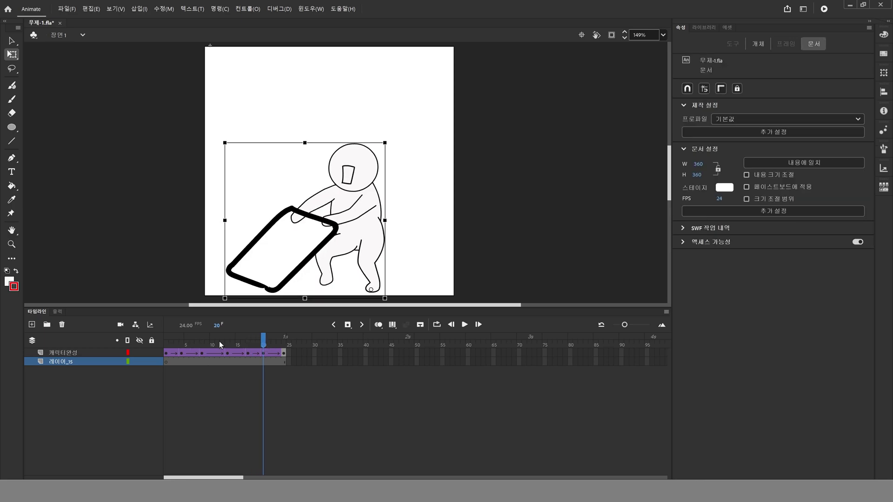
{"action": "left_click", "coordinate": [82, 223]}
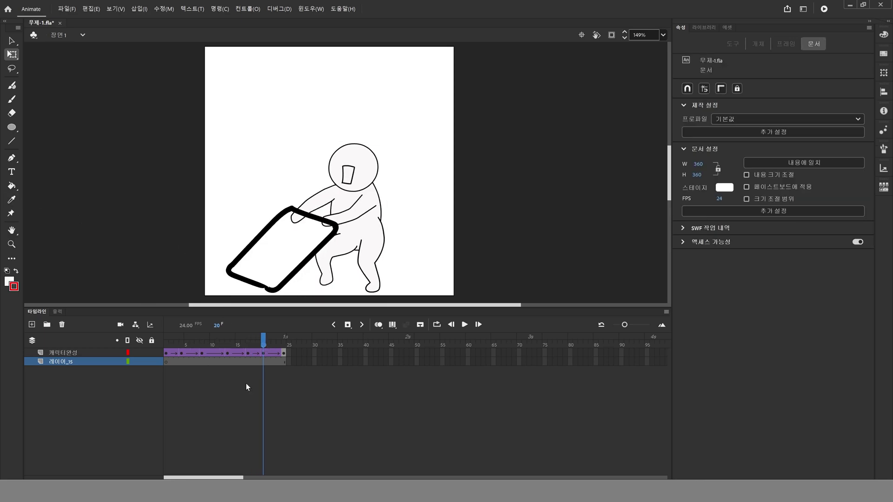
{"action": "left_click", "coordinate": [258, 362]}
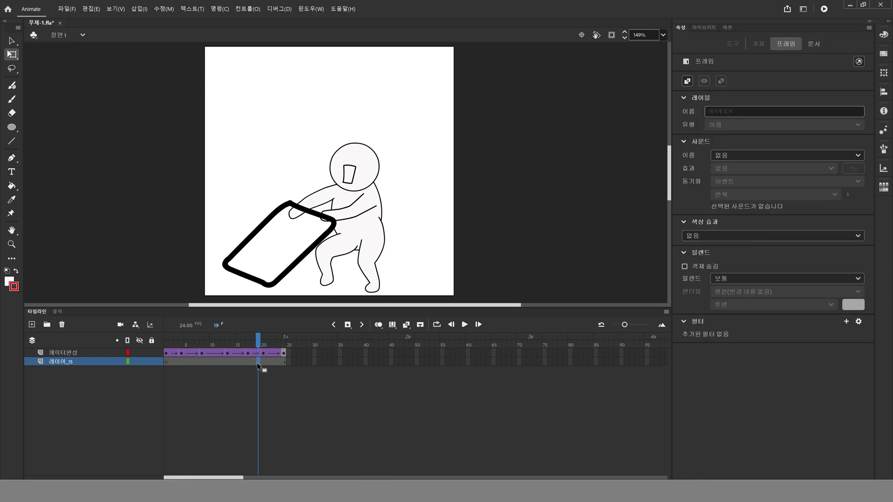
Draw a jagged open impact line with the Pen tool to the left of the chair at frame 19
{"action": "left_click", "coordinate": [13, 140]}
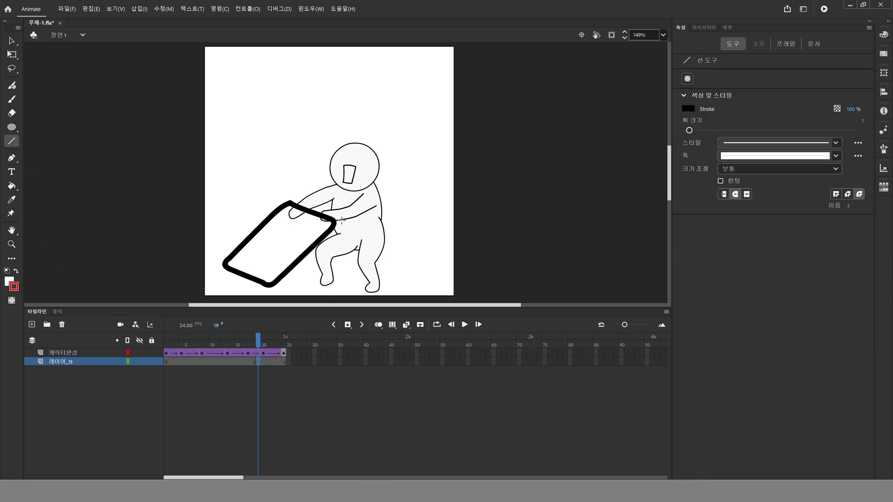
{"action": "left_click", "coordinate": [14, 203]}
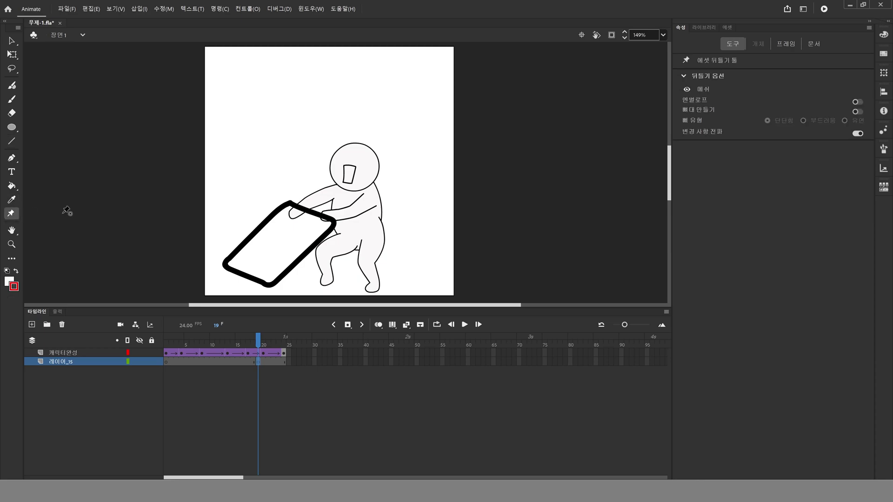
{"action": "key", "text": "p"}
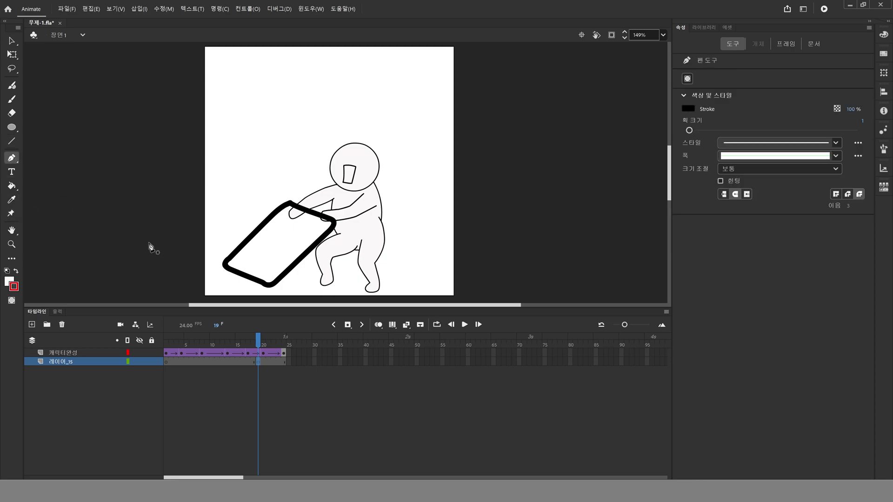
{"action": "left_click", "coordinate": [212, 269]}
{"action": "left_click", "coordinate": [210, 224]}
{"action": "left_click", "coordinate": [221, 237]}
{"action": "left_click", "coordinate": [229, 207]}
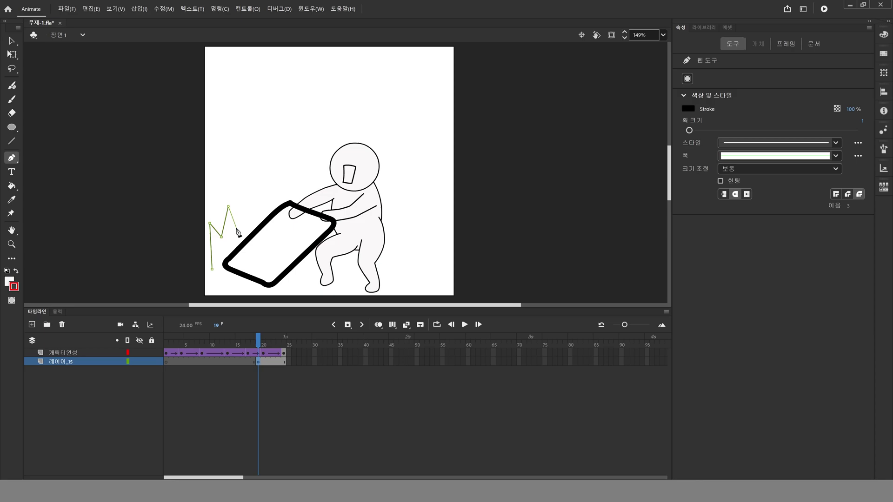
{"action": "left_click", "coordinate": [236, 228]}
{"action": "left_click", "coordinate": [251, 207]}
{"action": "left_click", "coordinate": [245, 230]}
{"action": "left_click", "coordinate": [254, 228]}
{"action": "key", "text": "Escape"}
Draw a second jagged impact line, about 75 by 50 px, at the lower right of the chair with the Pen tool
{"action": "left_click", "coordinate": [283, 260]}
{"action": "left_click", "coordinate": [307, 258]}
{"action": "left_click", "coordinate": [296, 267]}
{"action": "left_click", "coordinate": [315, 268]}
{"action": "left_click", "coordinate": [302, 279]}
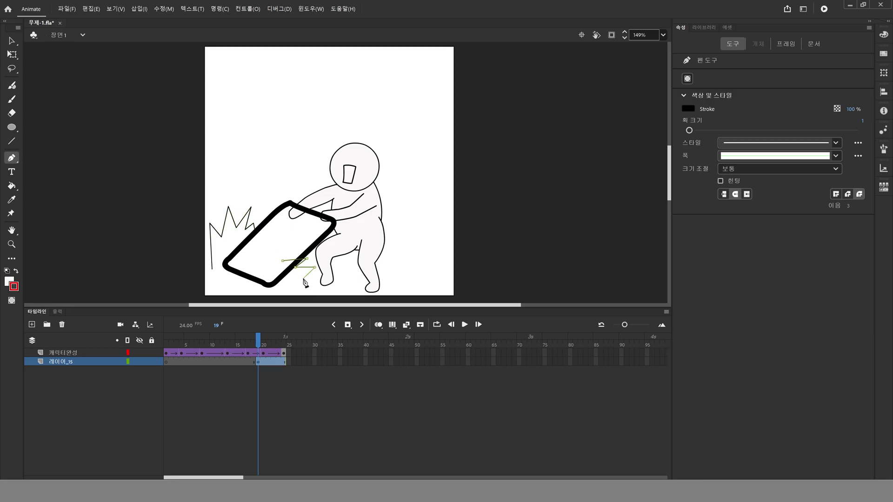
{"action": "left_click", "coordinate": [294, 293]}
{"action": "left_click", "coordinate": [272, 286]}
{"action": "key", "text": "Escape"}
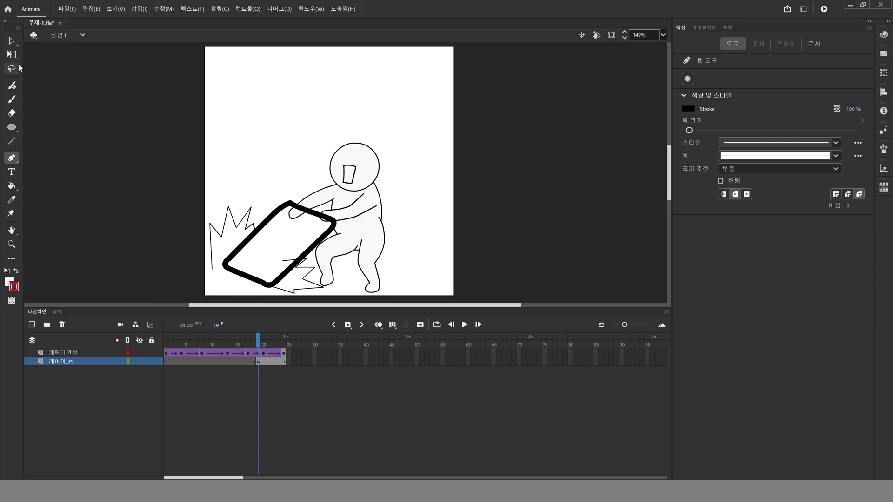
Move the lower-right impact line slightly right and down to X 108.25, Y 310.45, and scrub to frame 24
{"action": "left_click", "coordinate": [12, 41]}
{"action": "left_click", "coordinate": [310, 284]}
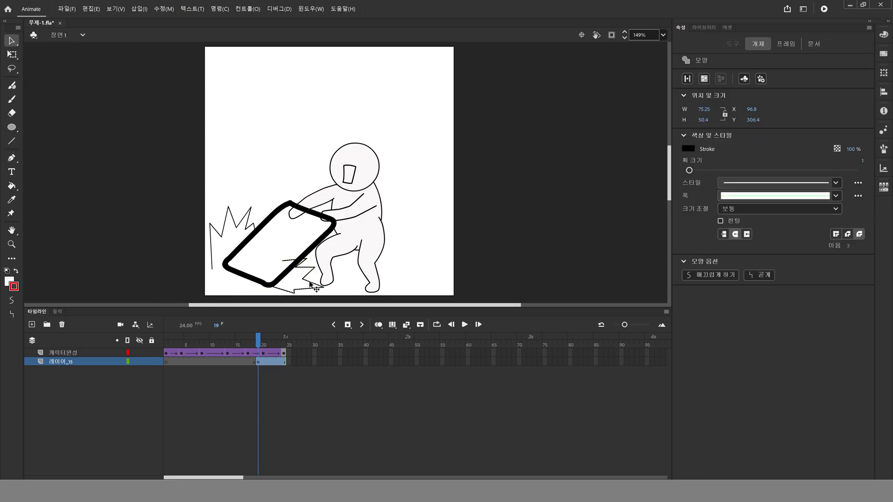
{"action": "left_click_drag", "start_coordinate": [309, 284], "coordinate": [319, 286]}
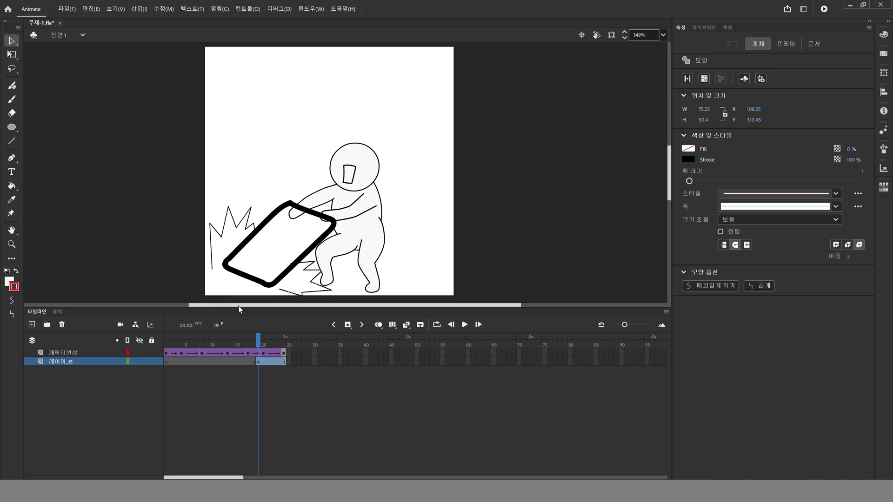
{"action": "left_click", "coordinate": [258, 337]}
{"action": "left_click_drag", "start_coordinate": [258, 337], "coordinate": [283, 337]}
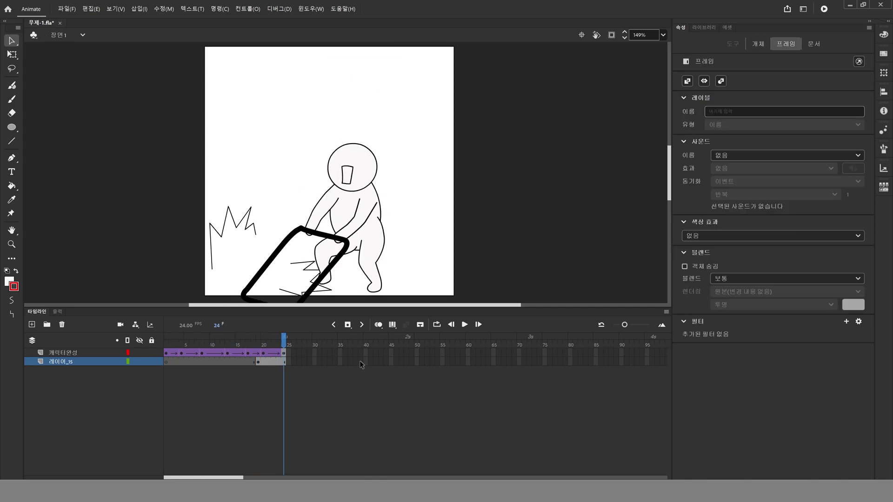
Insert keyframes on the impact-line layer at frames 20 and 21, and a blank keyframe at frame 22
{"action": "left_click", "coordinate": [258, 361]}
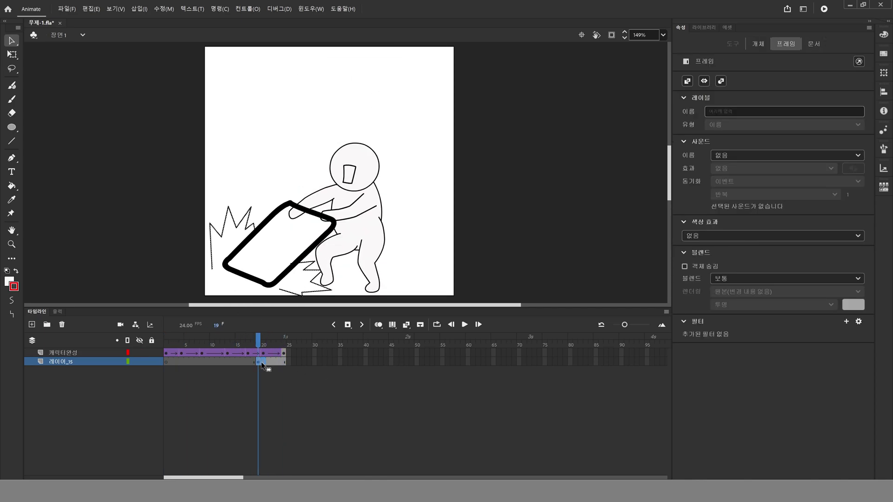
{"action": "left_click", "coordinate": [263, 362]}
{"action": "left_click", "coordinate": [268, 362]}
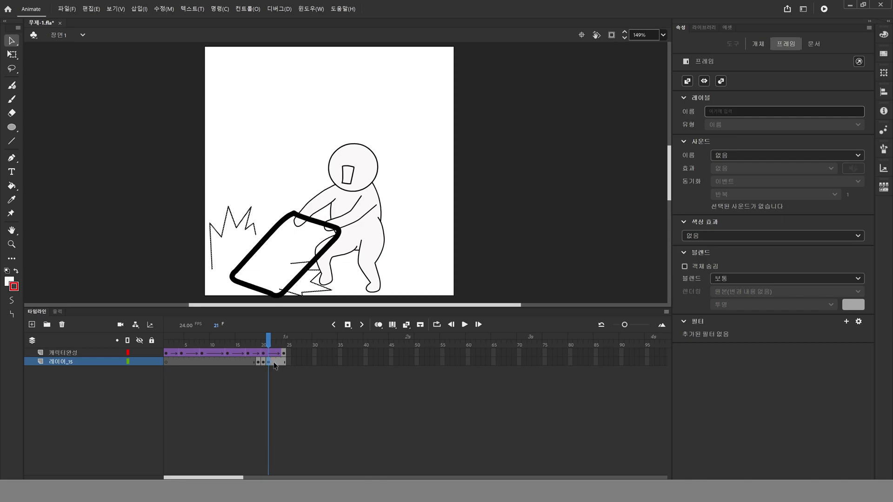
{"action": "left_click", "coordinate": [274, 363]}
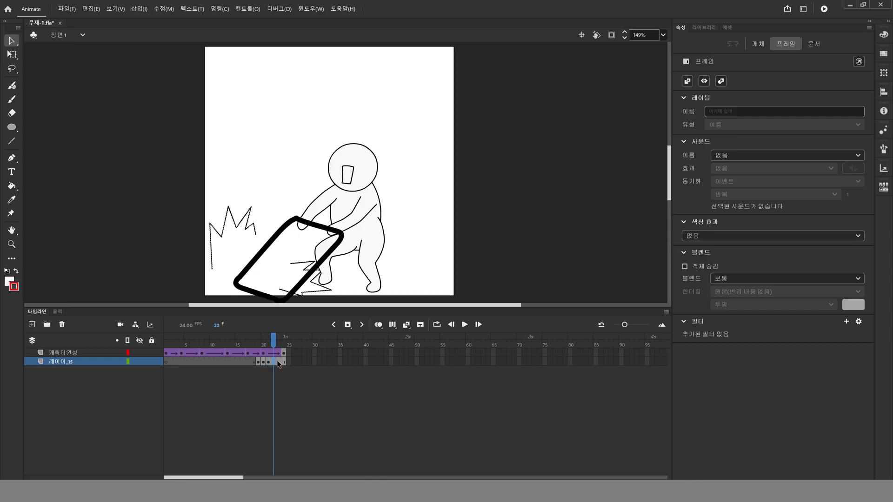
Lock the 캐릭터완성 layer and delete the impact lines from frame 20 of the layer below
{"action": "left_click", "coordinate": [260, 362]}
{"action": "left_click", "coordinate": [206, 233]}
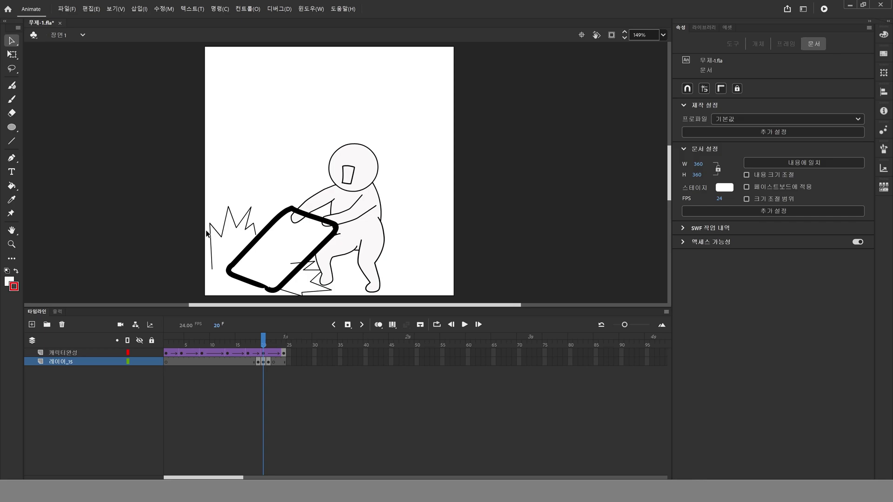
{"action": "left_click_drag", "start_coordinate": [156, 173], "coordinate": [397, 339]}
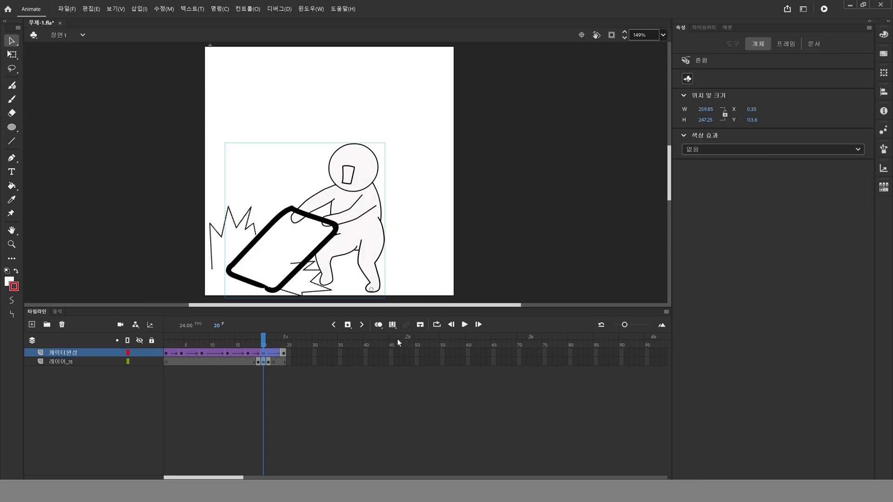
{"action": "left_click", "coordinate": [217, 290]}
{"action": "left_click", "coordinate": [152, 353]}
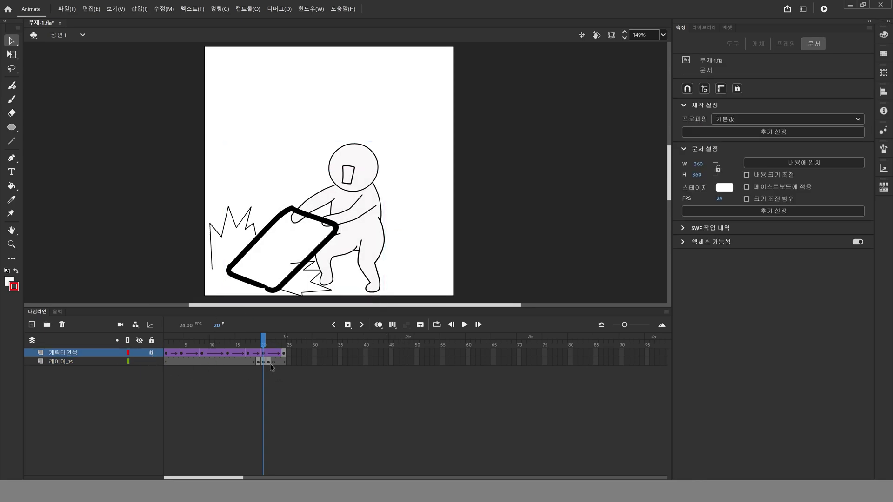
{"action": "left_click", "coordinate": [263, 363]}
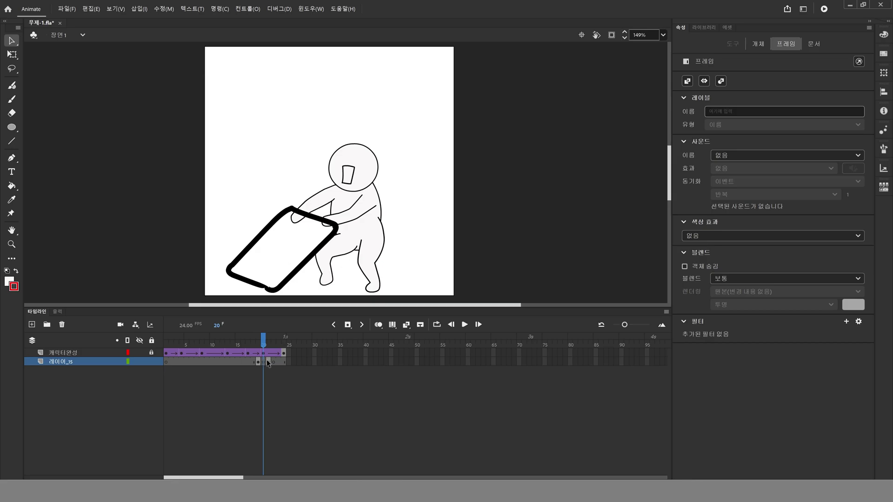
With onion skinning on, draw a new jagged impact line at the left of the chair on frame 20, offset from frame 19's line, using the Pen tool
{"action": "left_click", "coordinate": [378, 324]}
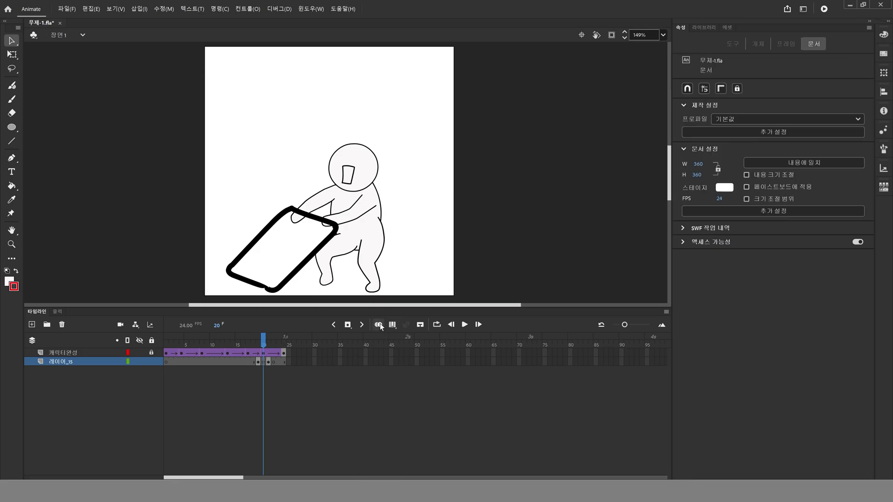
{"action": "left_click", "coordinate": [12, 244]}
{"action": "left_click_drag", "start_coordinate": [176, 173], "coordinate": [378, 319]}
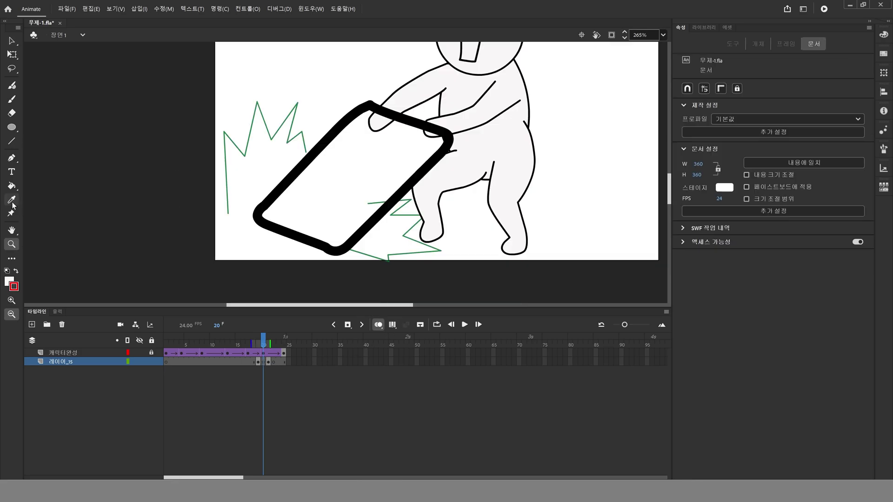
{"action": "left_click", "coordinate": [11, 158]}
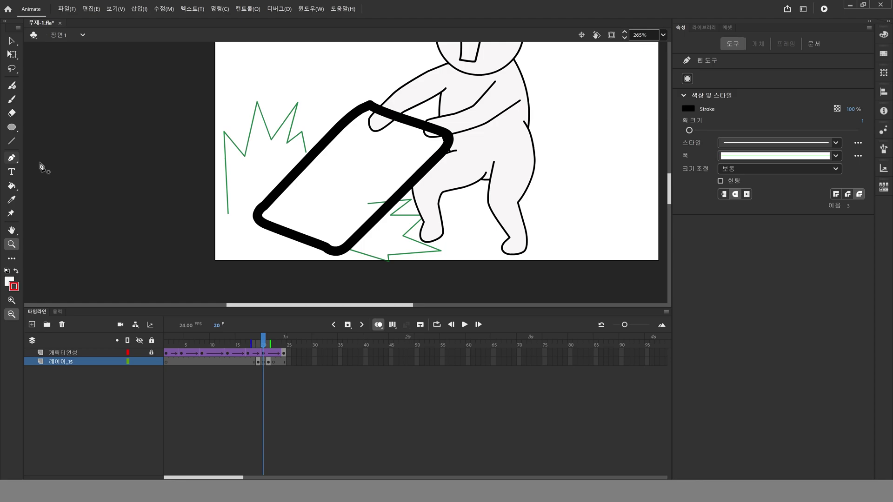
{"action": "left_click", "coordinate": [225, 202]}
{"action": "left_click", "coordinate": [217, 151]}
{"action": "left_click", "coordinate": [232, 162]}
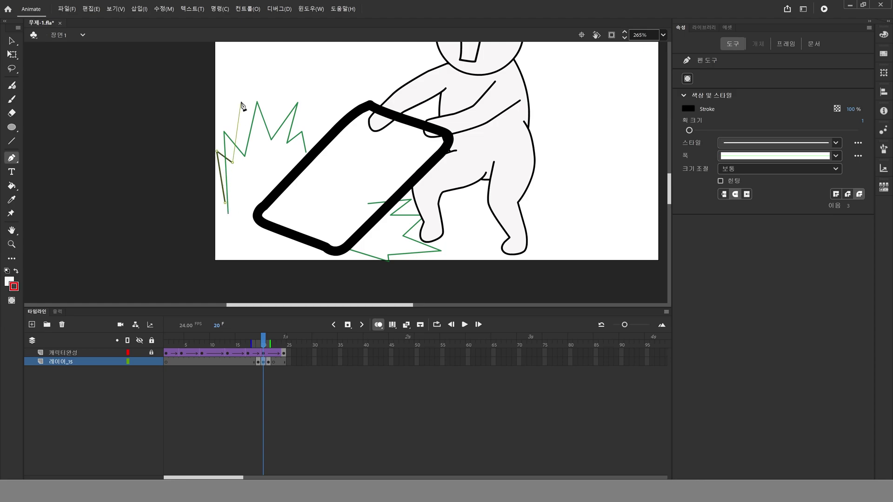
{"action": "left_click", "coordinate": [237, 101]}
{"action": "left_click", "coordinate": [255, 152]}
{"action": "left_click", "coordinate": [272, 113]}
{"action": "left_click", "coordinate": [275, 146]}
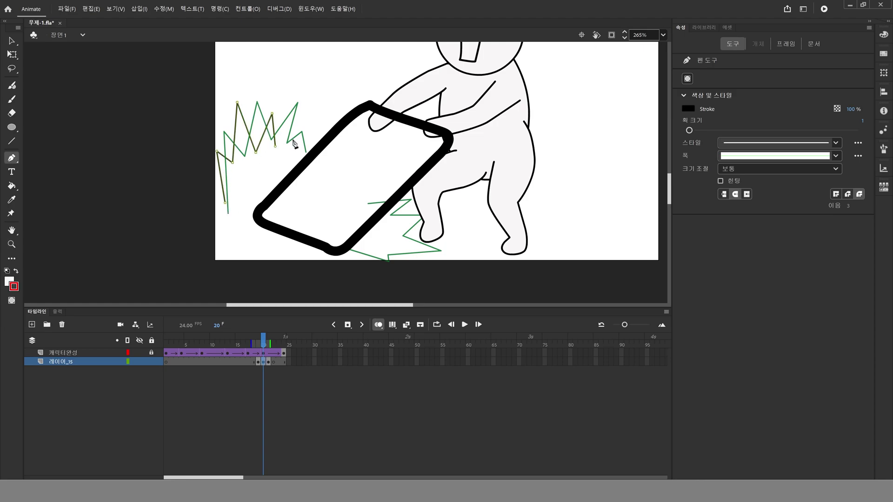
{"action": "left_click", "coordinate": [311, 132]}
{"action": "left_click", "coordinate": [291, 159]}
{"action": "key", "text": "Escape"}
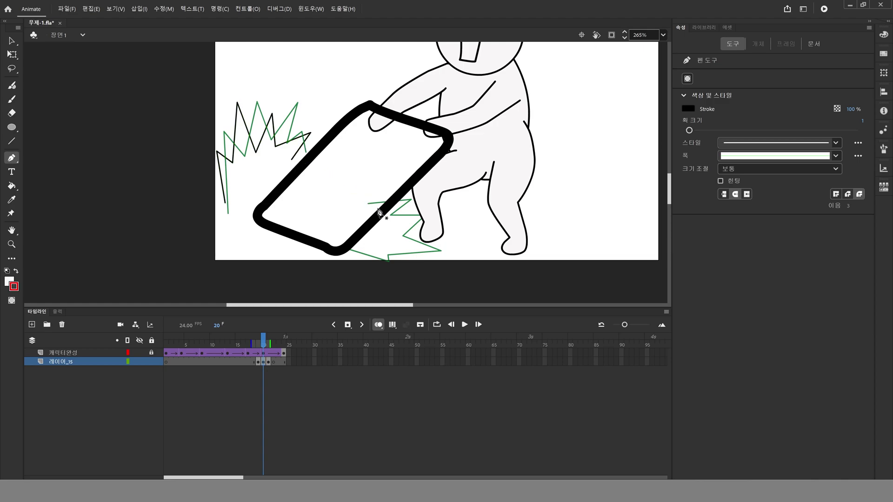
Draw a second jagged impact line around the chair's lower-right edge on frame 20, varying it from the onion-skinned line
{"action": "left_click", "coordinate": [393, 206]}
{"action": "left_click", "coordinate": [435, 212]}
{"action": "left_click", "coordinate": [390, 226]}
{"action": "left_click", "coordinate": [435, 235]}
{"action": "left_click", "coordinate": [392, 243]}
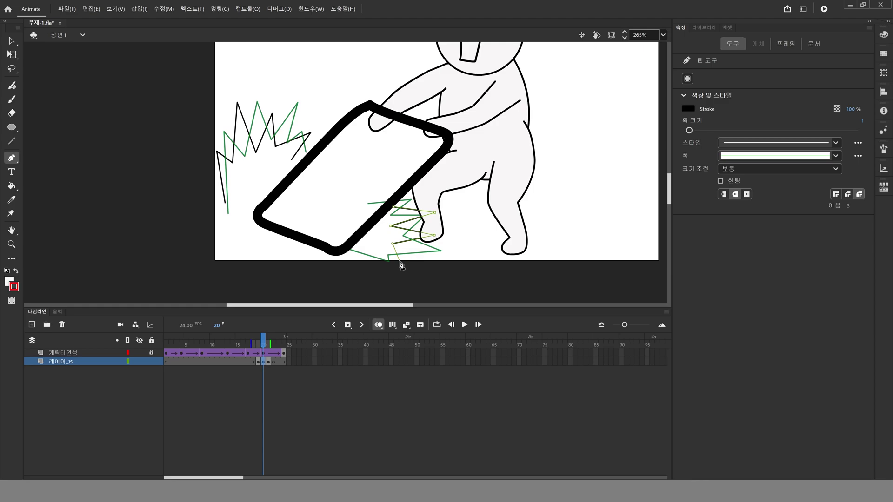
{"action": "left_click", "coordinate": [399, 255]}
{"action": "left_click", "coordinate": [368, 242]}
{"action": "left_click", "coordinate": [366, 259]}
{"action": "left_click", "coordinate": [338, 240]}
{"action": "key", "text": "Escape"}
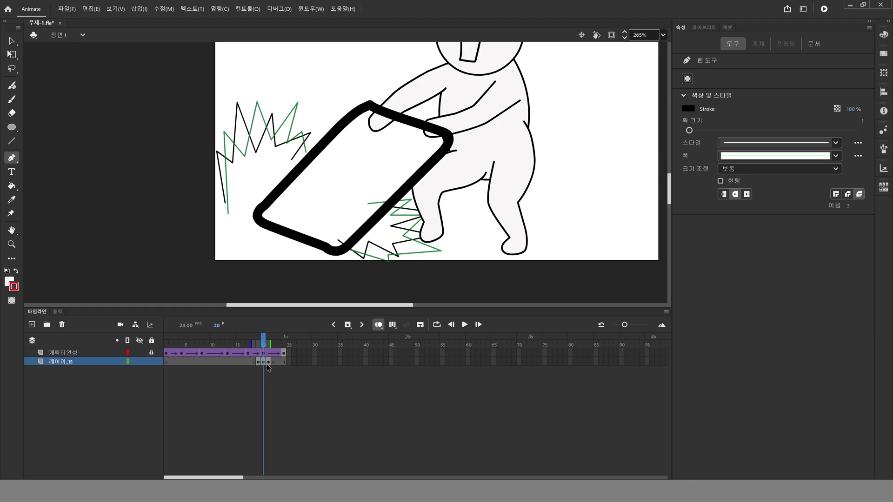
Turn off onion skinning and play back the whole animation
{"action": "key", "text": "alt+shift+o"}
{"action": "double_click", "coordinate": [11, 245]}
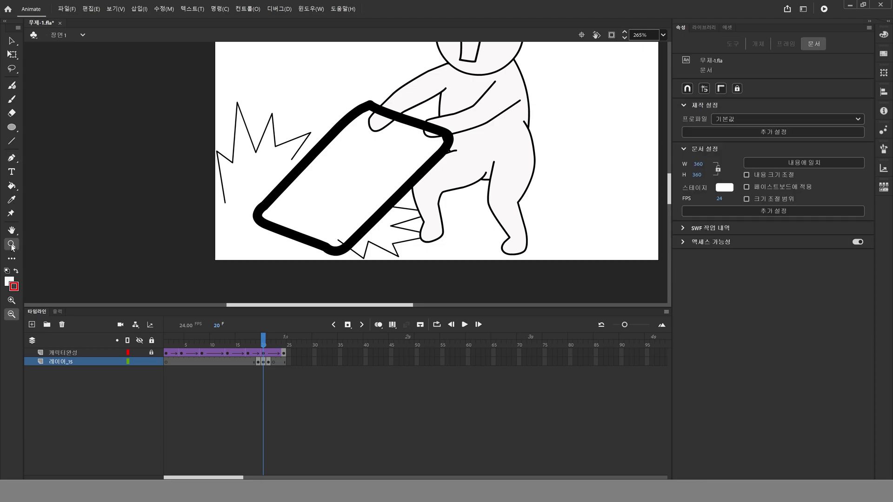
{"action": "key", "text": "Return"}
{"action": "key", "text": "Return"}
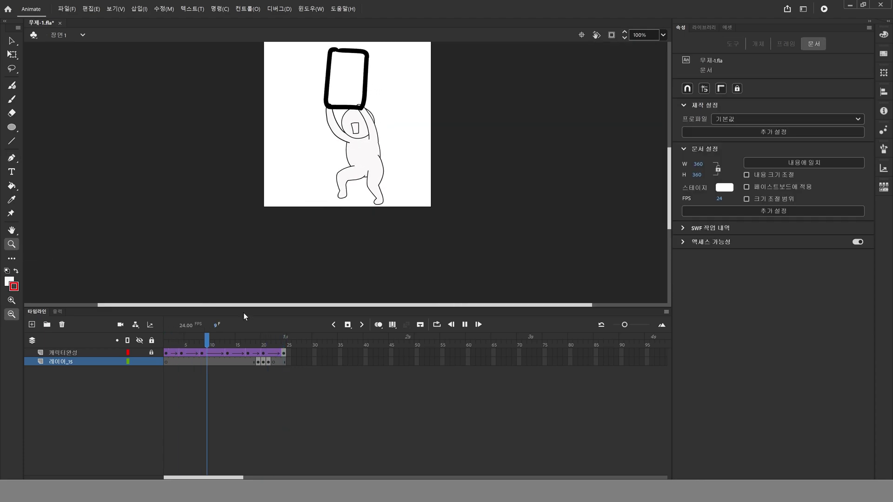
{"action": "key", "text": "Return"}
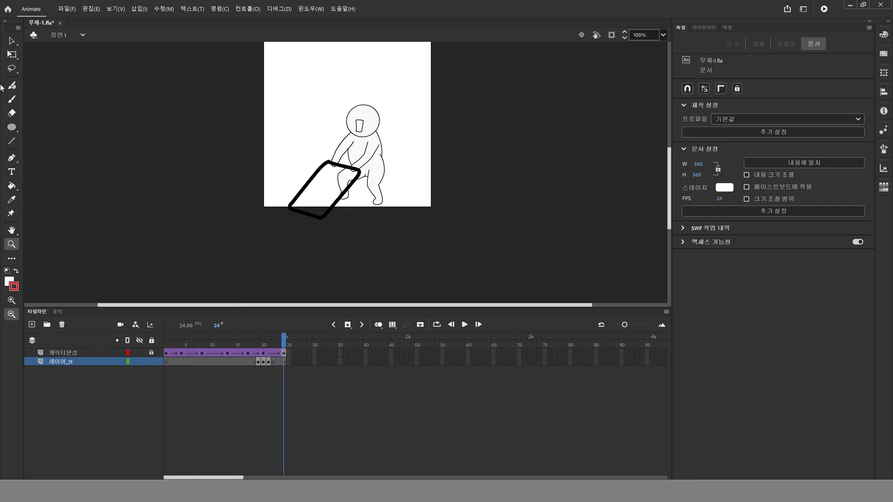
Replay the animation several times at a larger view to check the swing and the impact lines
{"action": "key", "text": "v"}
{"action": "scroll", "coordinate": [219, 177], "scroll_direction": "up", "scroll_amount": 3}
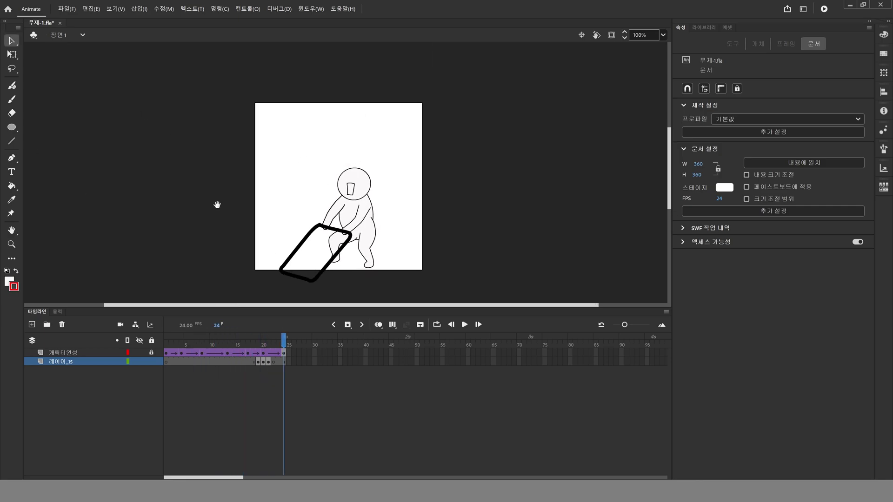
{"action": "left_click", "coordinate": [12, 244]}
{"action": "left_click_drag", "start_coordinate": [255, 93], "coordinate": [437, 264]}
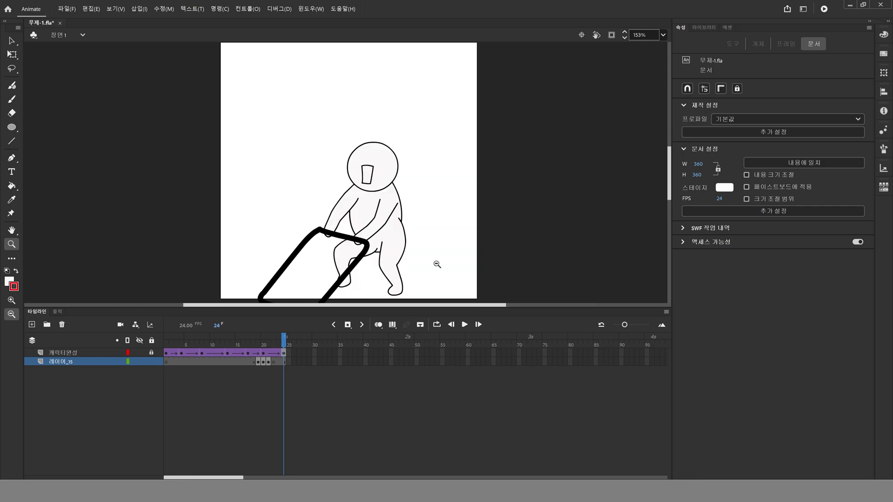
{"action": "key", "text": "Return"}
{"action": "key", "text": "Return"}
{"action": "key", "text": "Return"}
{"action": "key", "text": "Return"}
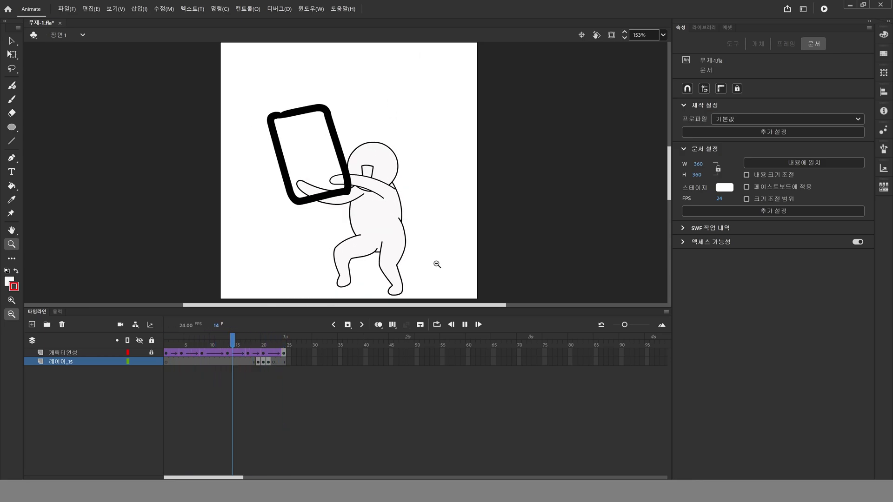
{"action": "key", "text": "Return"}
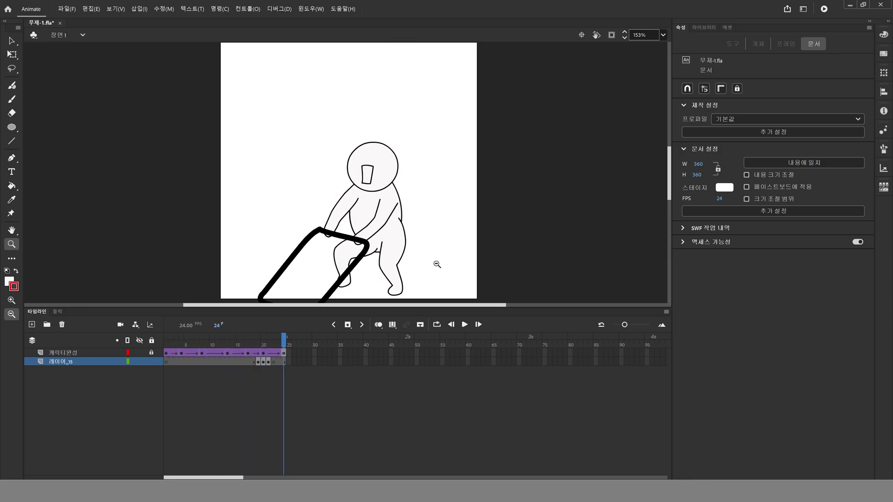
{"action": "key", "text": "Return"}
{"action": "left_click", "coordinate": [12, 42]}
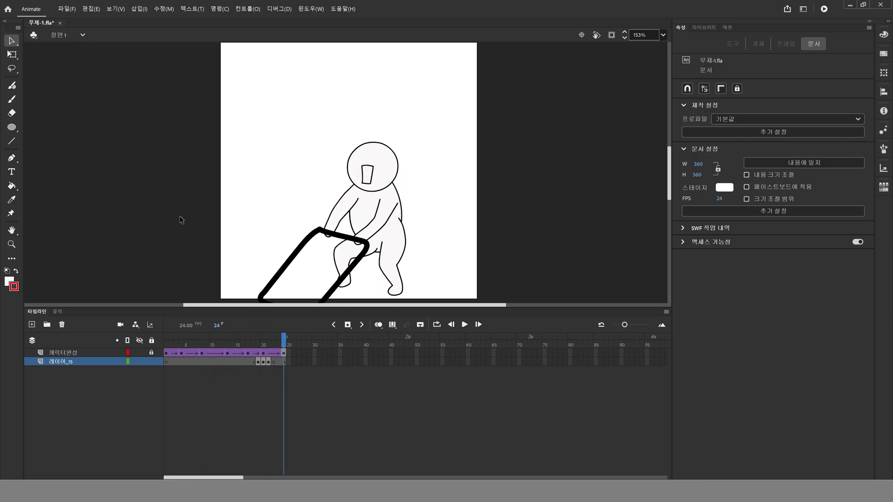
Save the document and play the animation once more
{"action": "key", "text": "ctrl+s"}
{"action": "key", "text": "Return"}
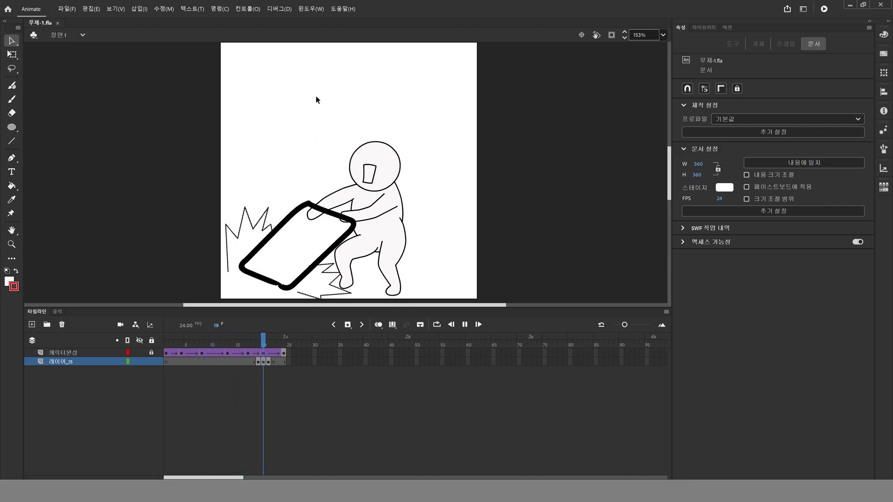
{"action": "key", "text": "Return"}
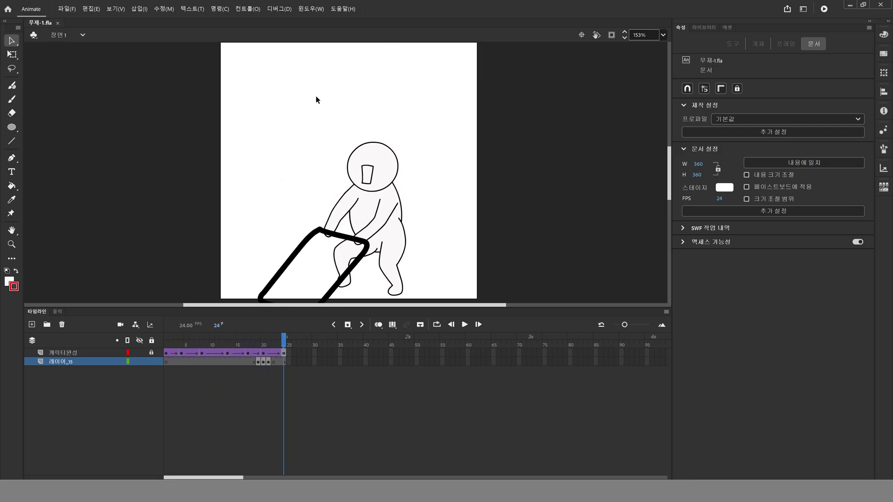
{"action": "key", "text": "Return"}
Open the animated GIF export for the document and preview the animation
{"action": "left_click", "coordinate": [64, 9]}
{"action": "mouse_move", "coordinate": [86, 158]}
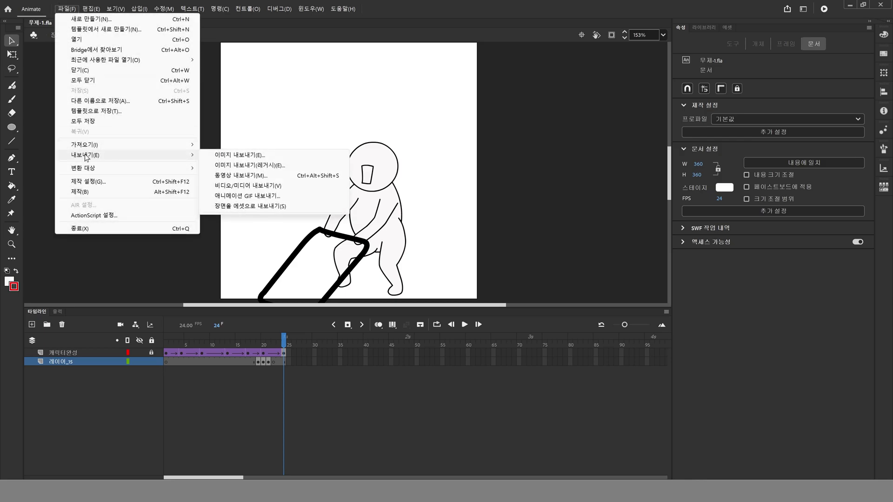
{"action": "left_click", "coordinate": [274, 198]}
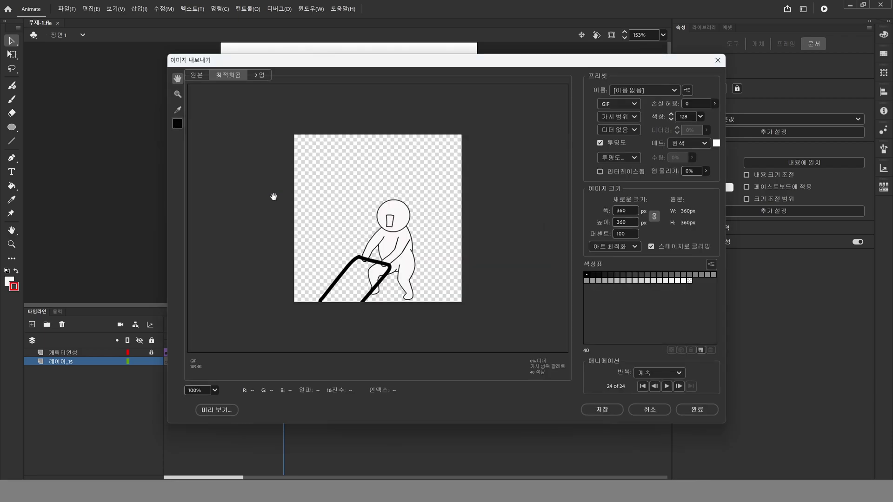
{"action": "left_click", "coordinate": [666, 387]}
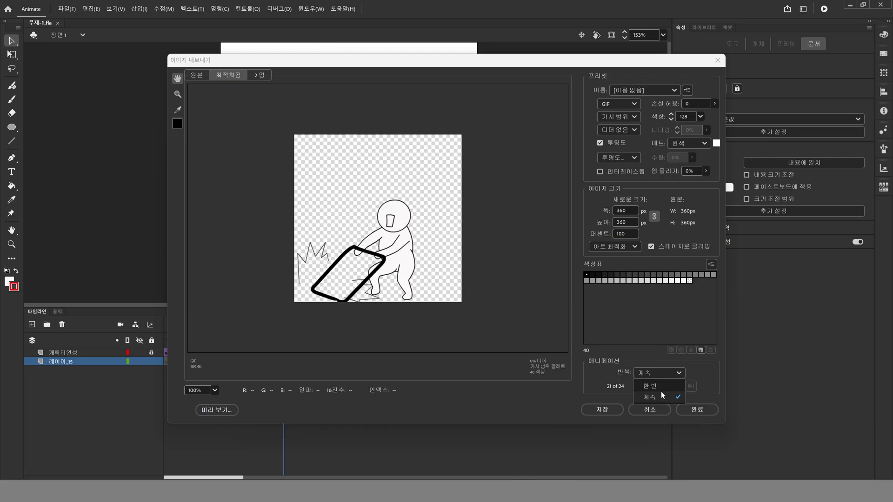
Preview the GIF with looping set to 한 번 (once), and return looping to 계속 (continuous)
{"action": "left_click", "coordinate": [653, 386]}
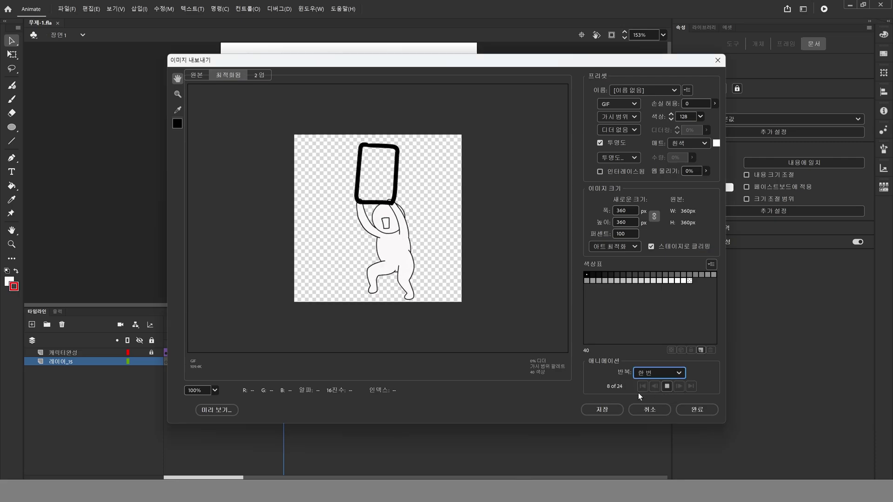
{"action": "left_click", "coordinate": [672, 375]}
{"action": "left_click", "coordinate": [668, 397]}
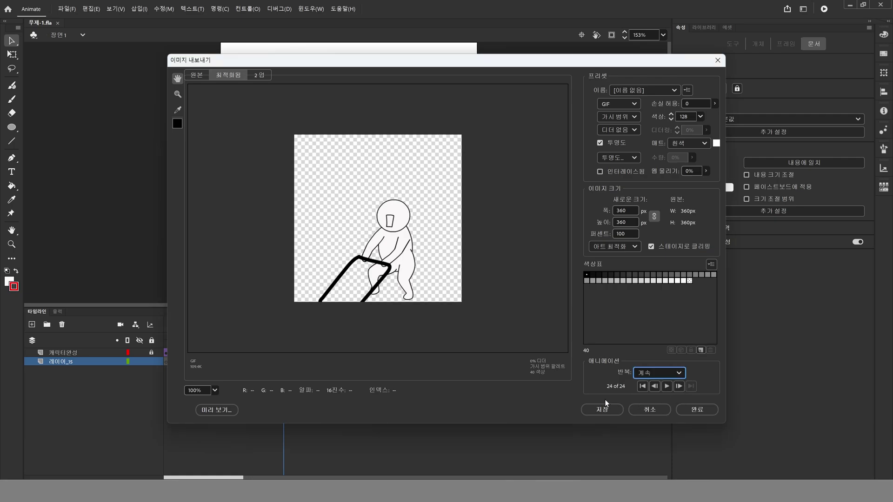
{"action": "left_click", "coordinate": [668, 388]}
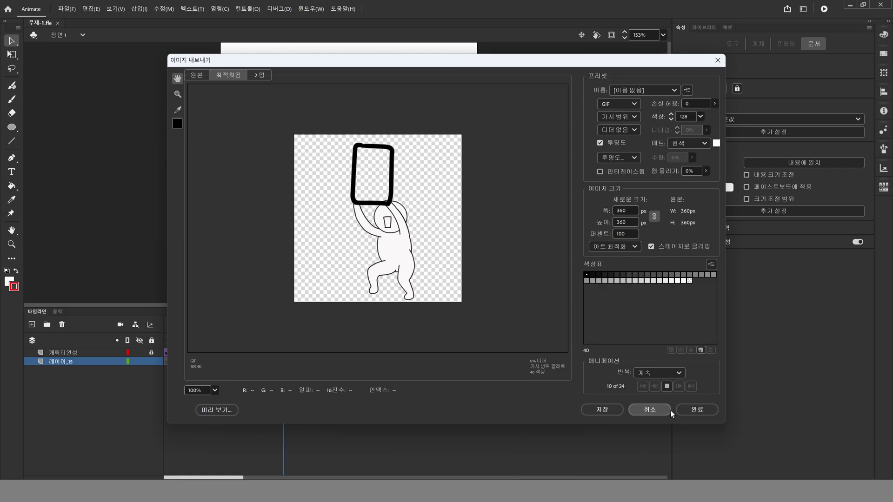
Save the looping GIF as 무제-1 in the 47_움직이는 이모티콘 만들기 folder
{"action": "left_click", "coordinate": [603, 410]}
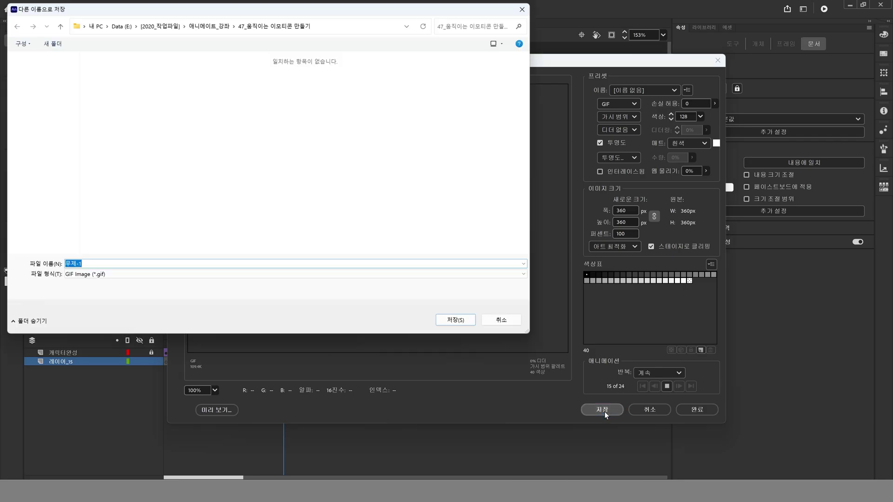
{"action": "left_click_drag", "start_coordinate": [300, 13], "coordinate": [403, 60]}
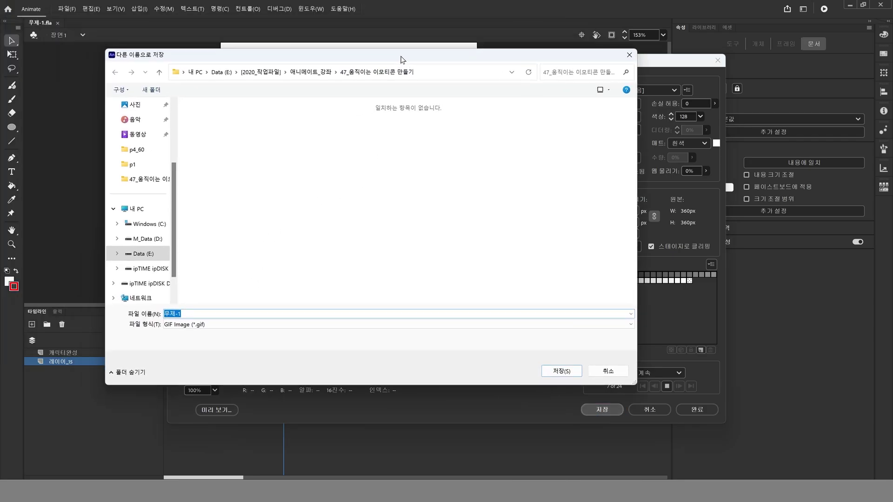
{"action": "left_click", "coordinate": [214, 313]}
{"action": "left_click", "coordinate": [568, 372]}
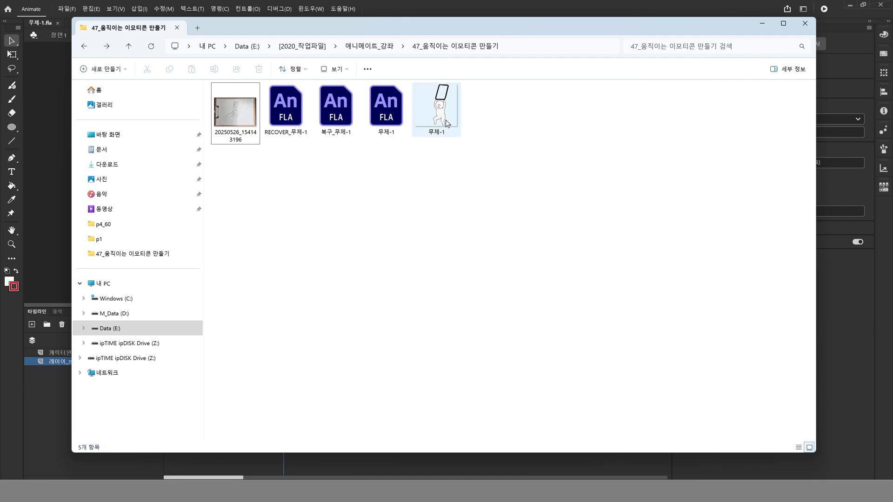
Switch to Chrome, open the KakaoTalk Emoticon Viewer from the search results, and launch its viewer window
{"action": "key", "text": "alt+F4"}
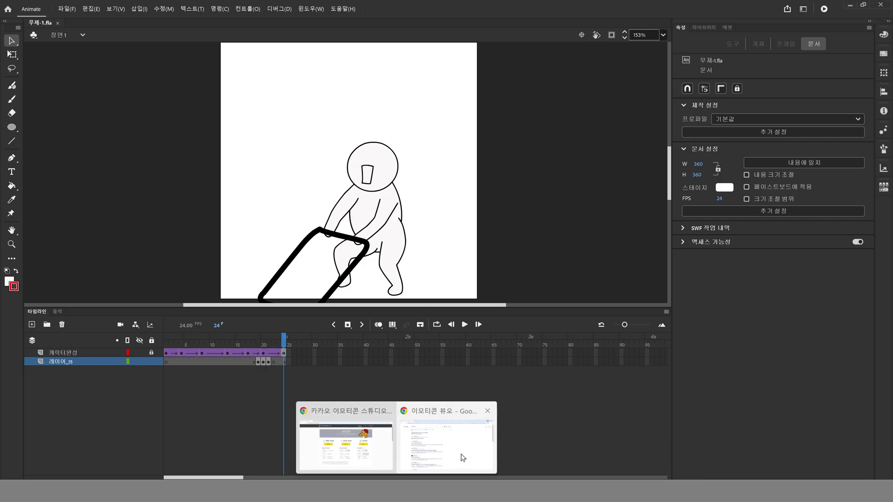
{"action": "left_click", "coordinate": [439, 445]}
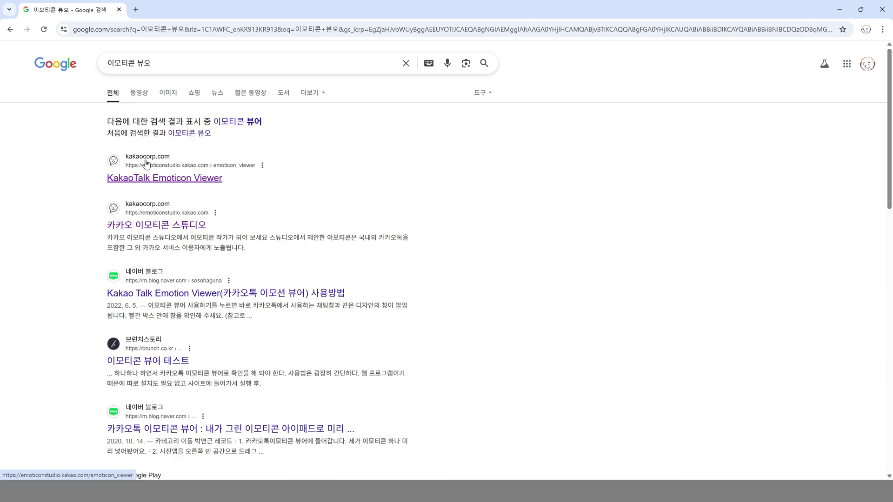
{"action": "left_click", "coordinate": [158, 179]}
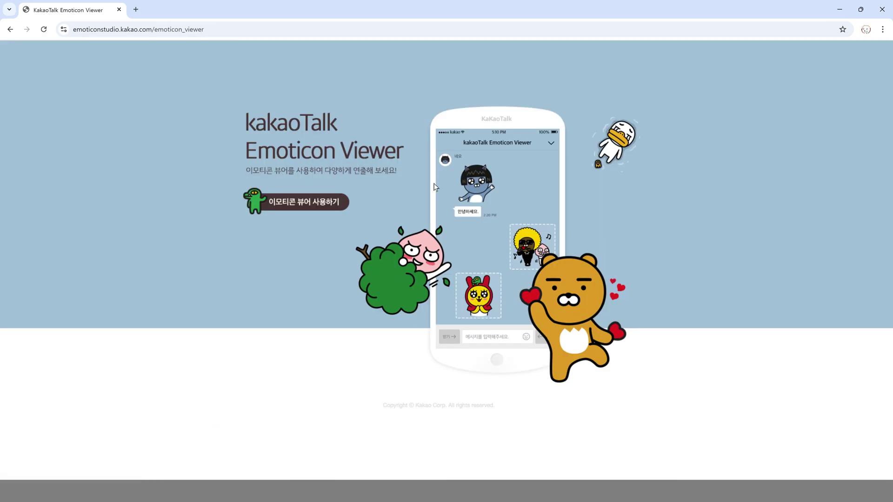
{"action": "left_click", "coordinate": [308, 217]}
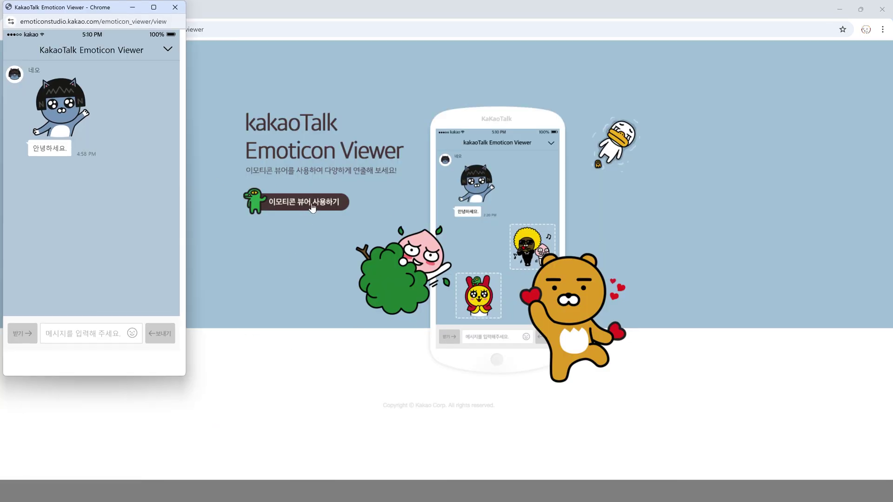
{"action": "left_click_drag", "start_coordinate": [104, 10], "coordinate": [530, 63]}
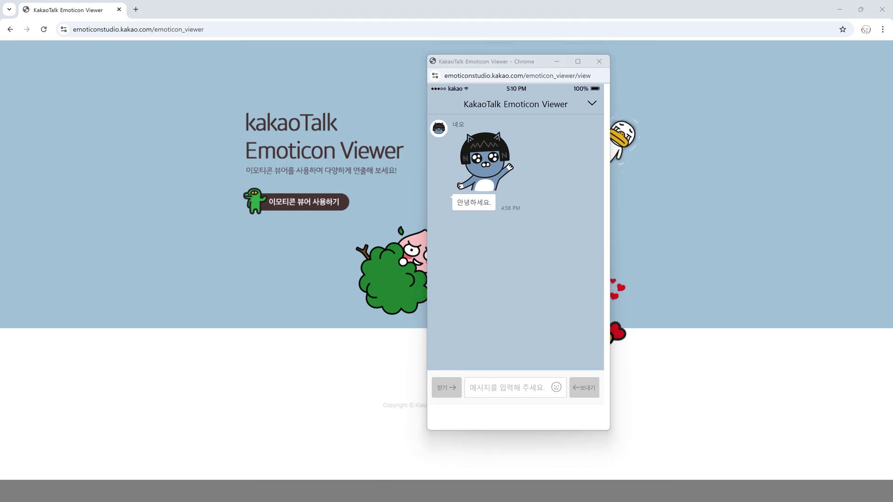
Bring the viewer beside the File Explorer folder and add the 무제-1 GIF to its chat to test the emoticon
{"action": "key", "text": "alt+Tab"}
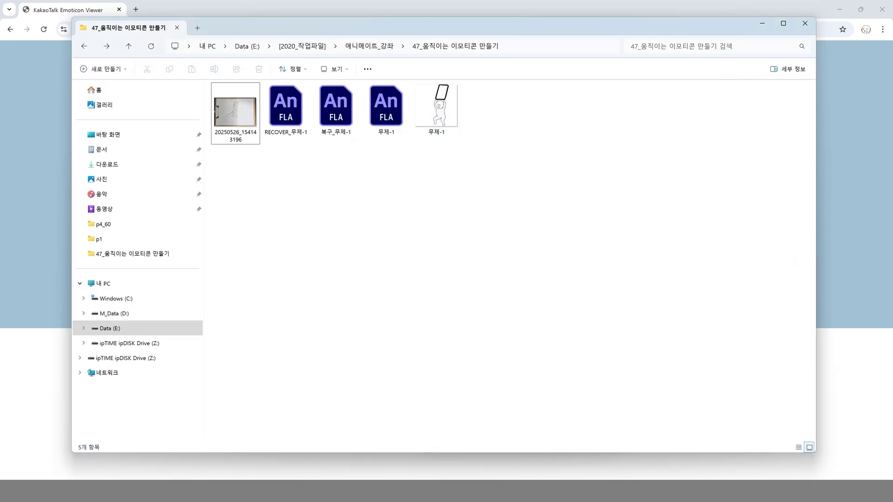
{"action": "mouse_move", "coordinate": [419, 465]}
{"action": "left_click", "coordinate": [428, 441]}
{"action": "left_click_drag", "start_coordinate": [515, 64], "coordinate": [635, 81]}
{"action": "left_click_drag", "start_coordinate": [447, 114], "coordinate": [616, 279]}
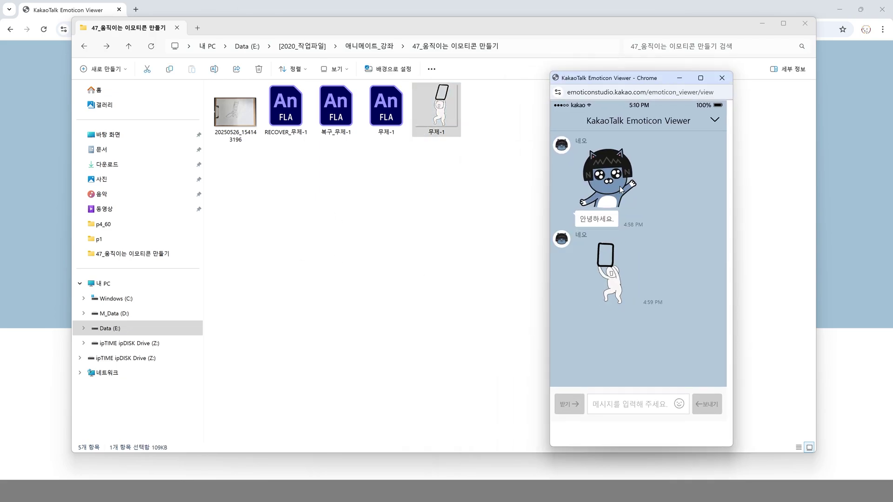
{"action": "left_click_drag", "start_coordinate": [663, 79], "coordinate": [513, 92]}
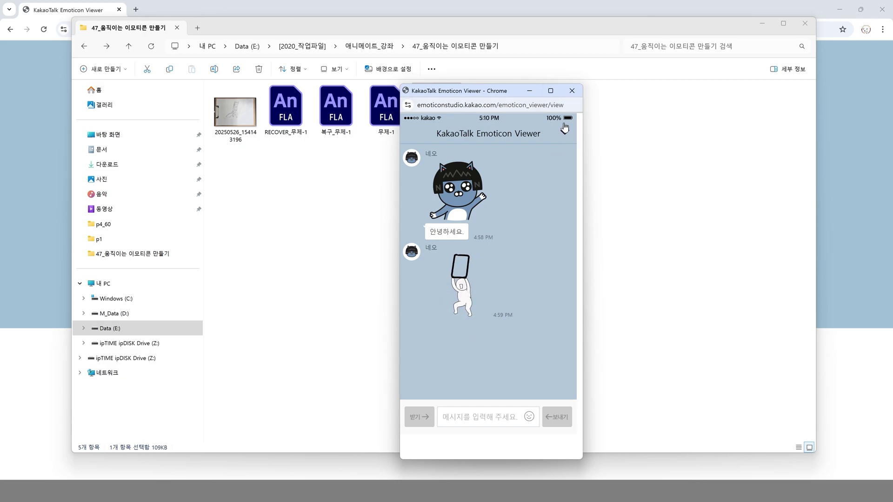
Close the emoticon viewer, minimize the File Explorer folder, and switch back to Animate
{"action": "left_click", "coordinate": [572, 90]}
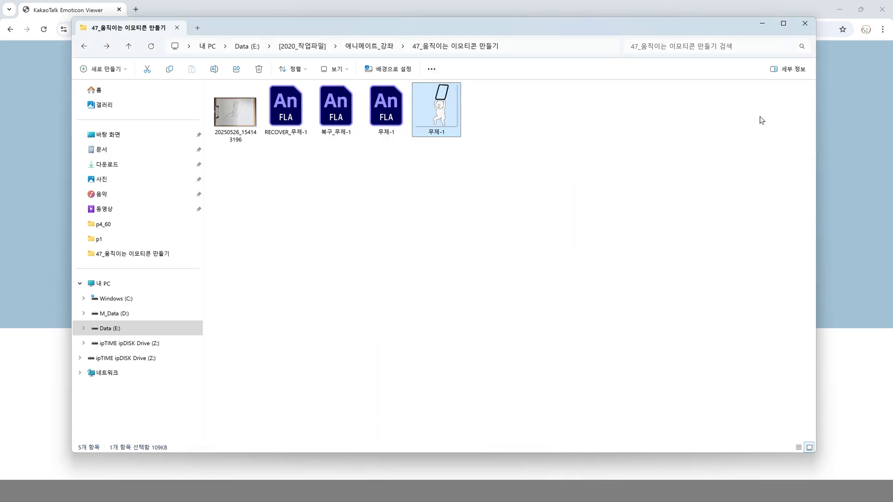
{"action": "left_click", "coordinate": [761, 25]}
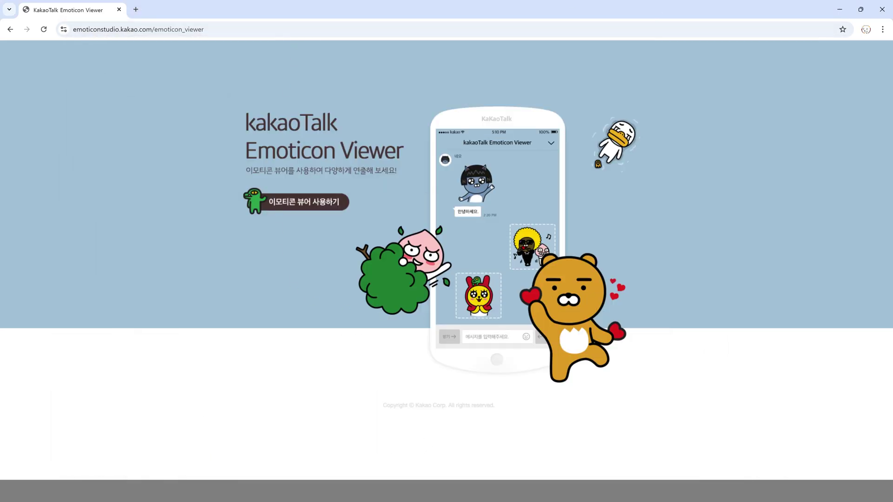
{"action": "key", "text": "alt+Tab"}
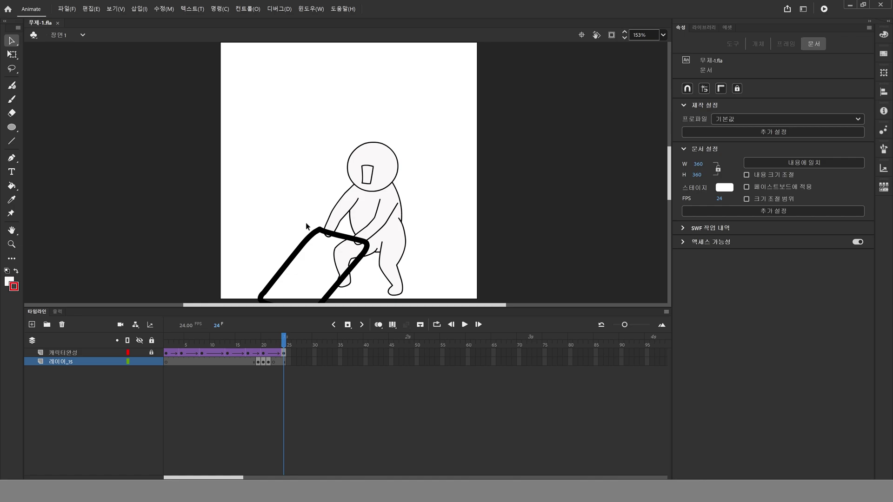
Set the stroke size of the impact lines on frame 19 to 3
{"action": "mouse_move", "coordinate": [262, 354]}
{"action": "left_mouse_down"}
{"action": "mouse_move", "coordinate": [237, 354]}
{"action": "mouse_move", "coordinate": [258, 354]}
{"action": "left_mouse_up"}
{"action": "left_click", "coordinate": [165, 236]}
{"action": "left_click", "coordinate": [240, 228]}
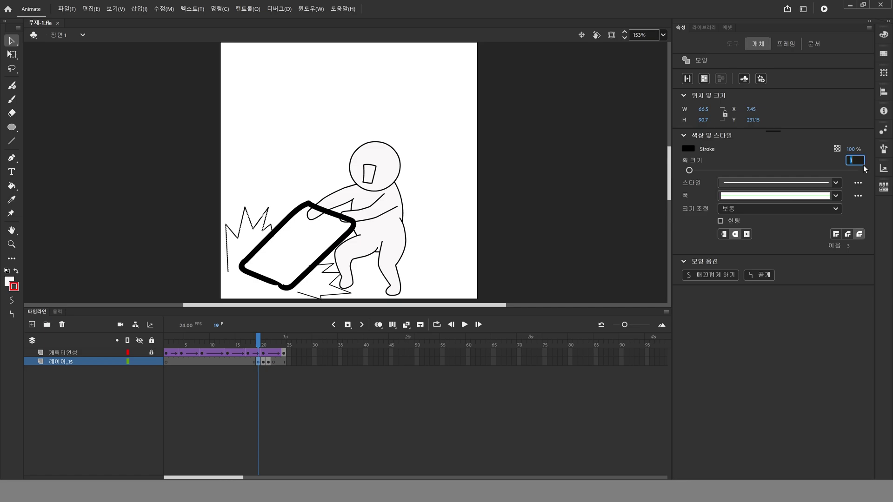
{"action": "type", "text": "5"}
{"action": "key", "text": "Return"}
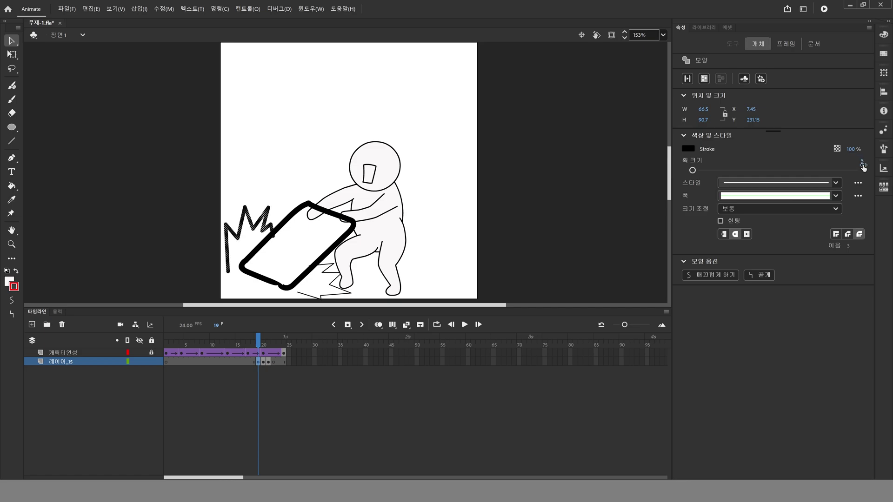
{"action": "left_click", "coordinate": [863, 162]}
{"action": "type", "text": "3"}
{"action": "key", "text": "Return"}
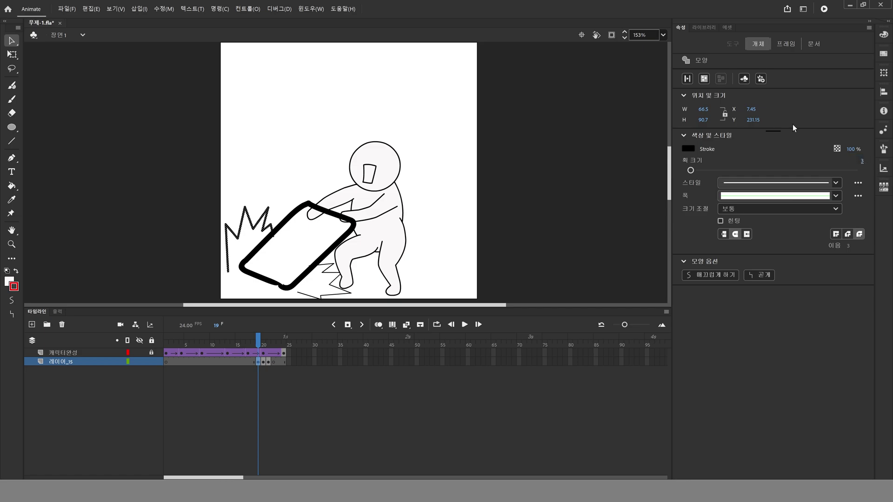
{"action": "left_click", "coordinate": [155, 254]}
{"action": "left_click_drag", "start_coordinate": [155, 160], "coordinate": [410, 342]}
{"action": "left_click", "coordinate": [453, 221]}
Thicken the strokes of the impact lines on frames 20 and 21 to match frame 19
{"action": "left_click", "coordinate": [266, 364]}
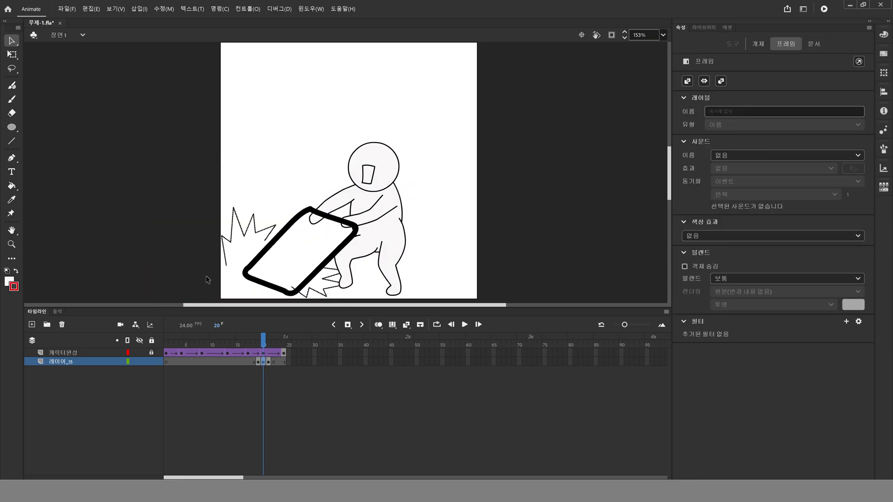
{"action": "mouse_move", "coordinate": [184, 190]}
{"action": "left_mouse_down"}
{"action": "mouse_move", "coordinate": [266, 270]}
{"action": "mouse_move", "coordinate": [389, 349]}
{"action": "left_mouse_up"}
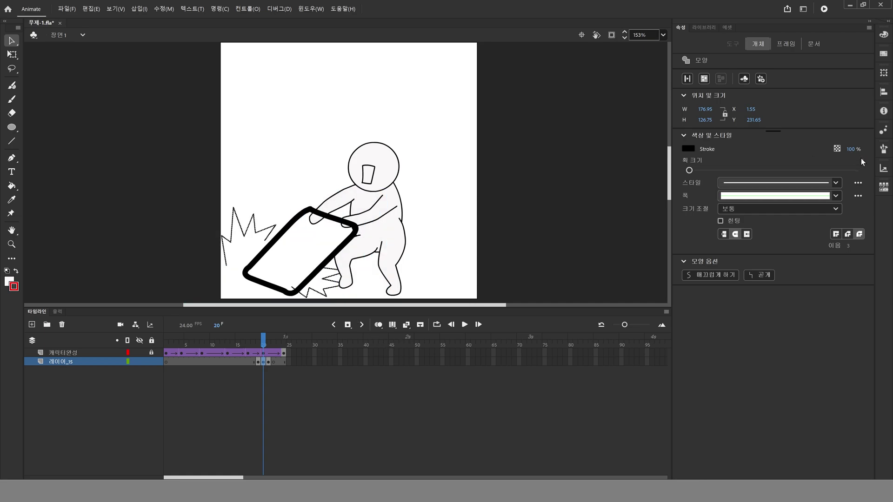
{"action": "left_click", "coordinate": [604, 215]}
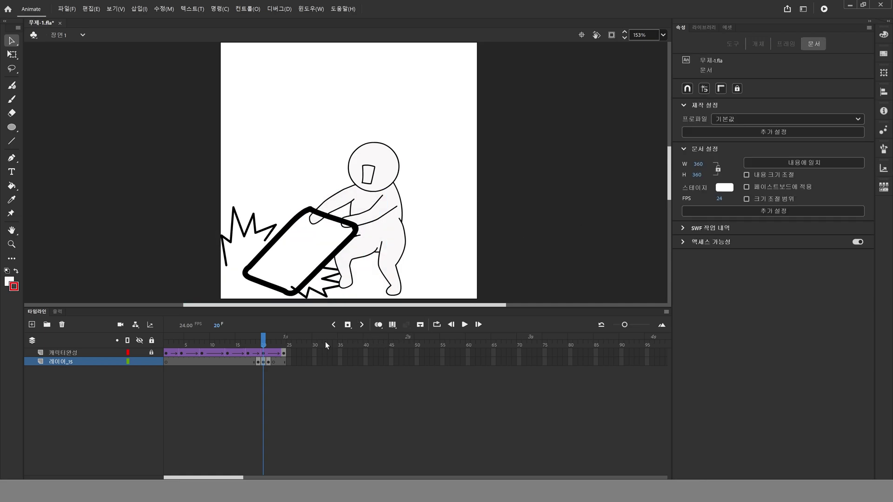
{"action": "left_click", "coordinate": [268, 361]}
{"action": "left_click_drag", "start_coordinate": [187, 200], "coordinate": [408, 304]}
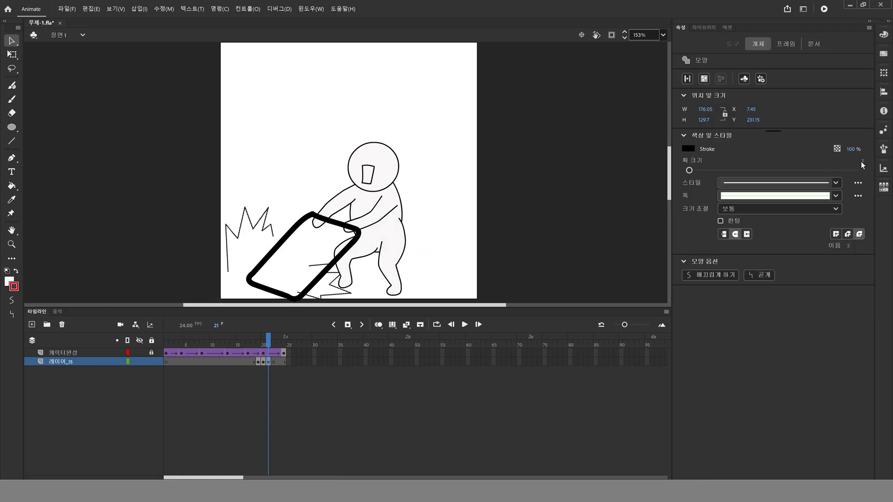
{"action": "left_click", "coordinate": [464, 238]}
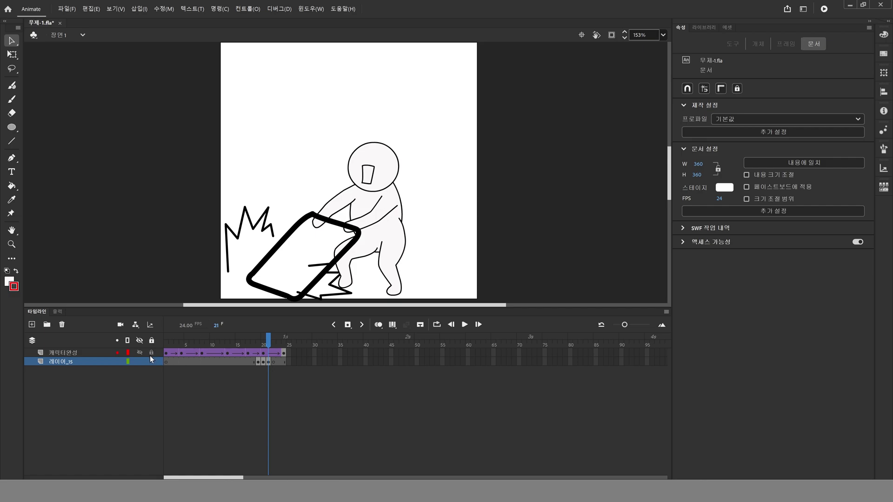
Open the 오른다리 symbol inside 캐릭터완성 for editing and select only the leg's outline stroke
{"action": "double_click", "coordinate": [401, 255]}
{"action": "double_click", "coordinate": [403, 255]}
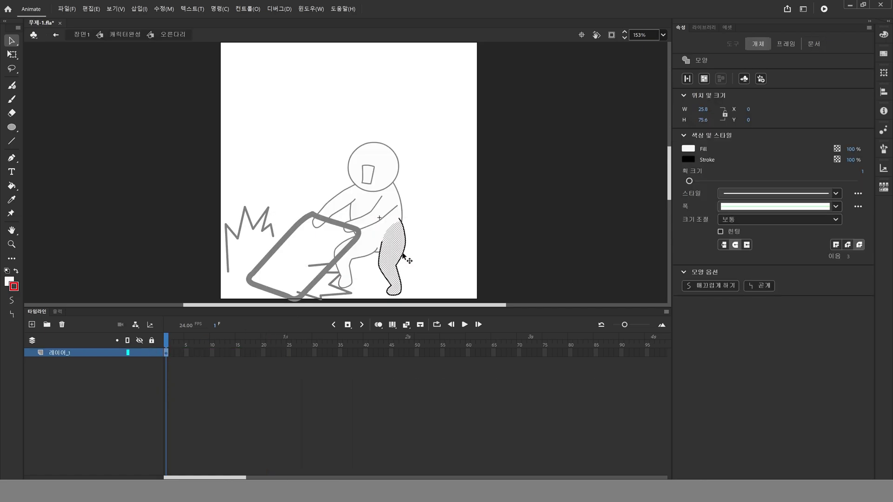
{"action": "left_click", "coordinate": [406, 254]}
{"action": "left_click", "coordinate": [405, 254]}
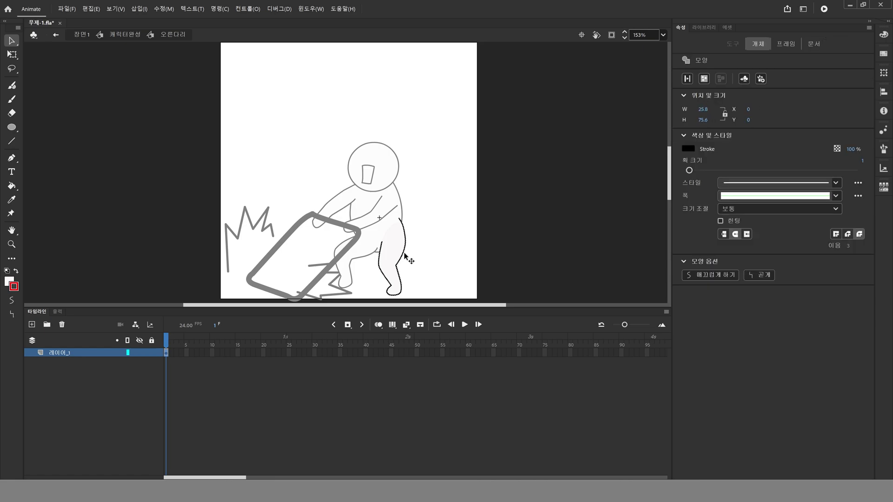
{"action": "left_click", "coordinate": [858, 183]}
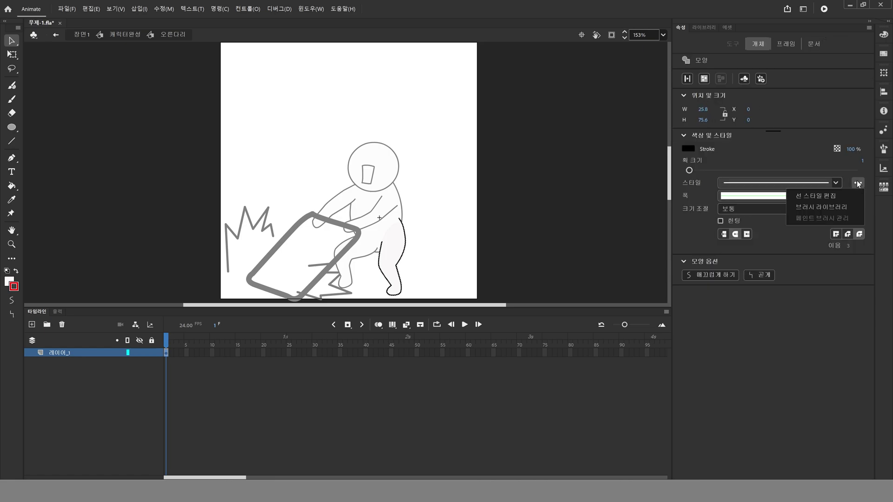
{"action": "left_click", "coordinate": [842, 198]}
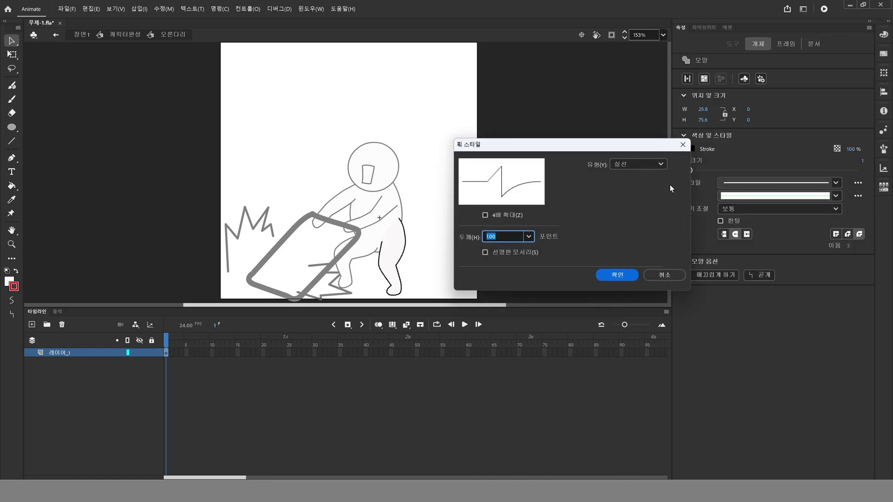
{"action": "left_click", "coordinate": [665, 275]}
Browse the brush library and apply the Artistic Ink brush Dry Ink 1 to the leg's outline
{"action": "left_click", "coordinate": [858, 182]}
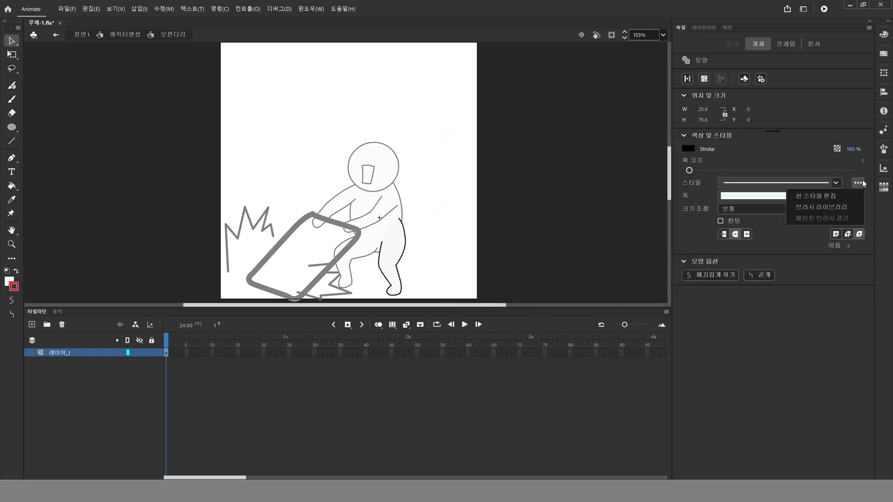
{"action": "left_click", "coordinate": [849, 208]}
{"action": "left_click", "coordinate": [693, 165]}
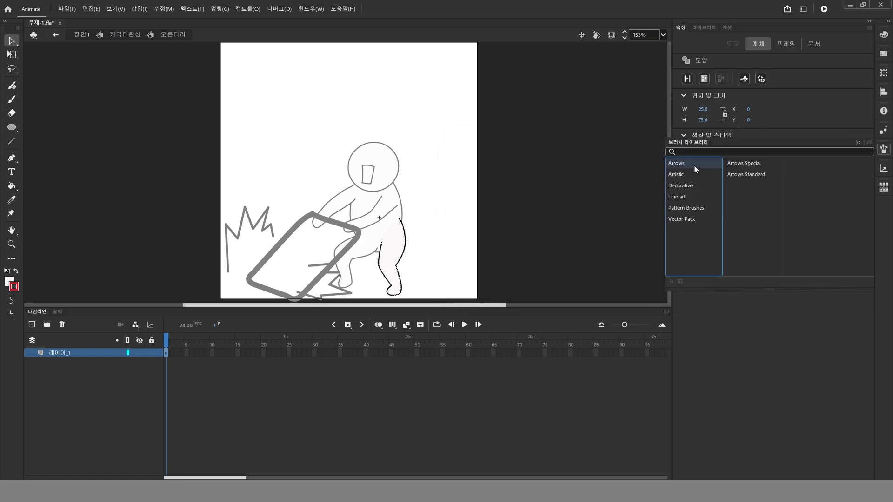
{"action": "left_click", "coordinate": [696, 175]}
{"action": "left_click", "coordinate": [733, 175]}
{"action": "left_click", "coordinate": [696, 186]}
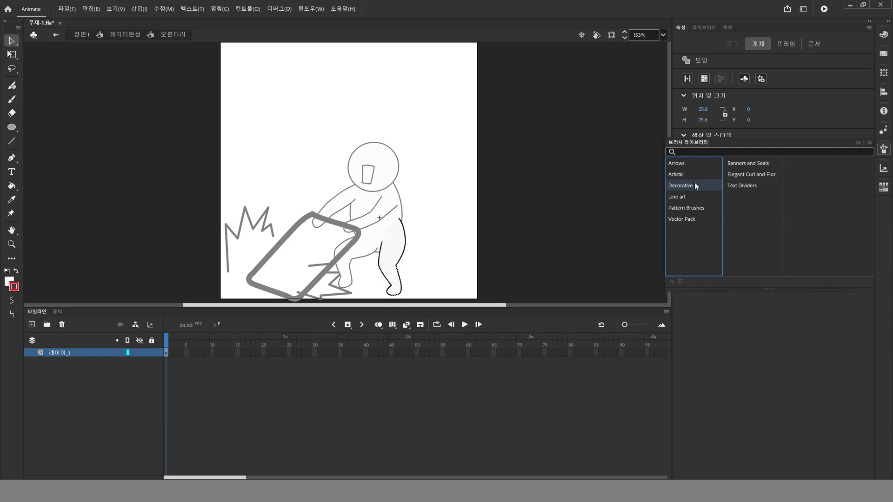
{"action": "left_click", "coordinate": [690, 174]}
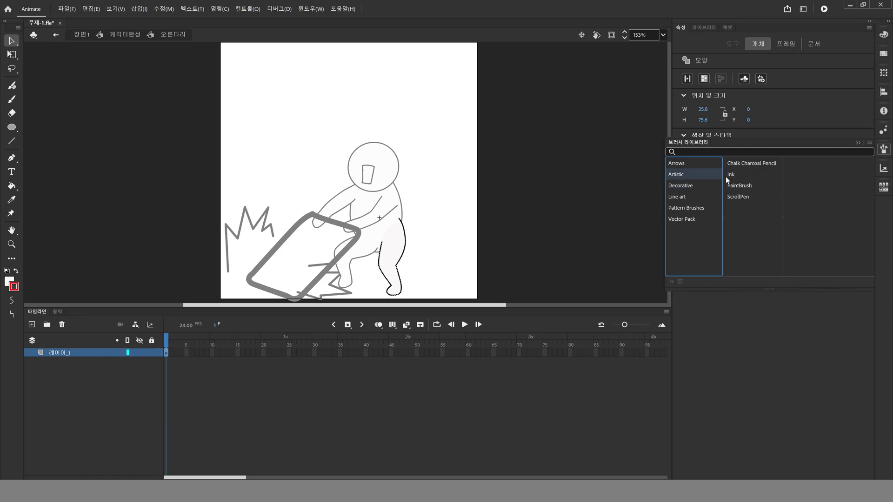
{"action": "left_click", "coordinate": [727, 176]}
{"action": "left_click", "coordinate": [819, 225]}
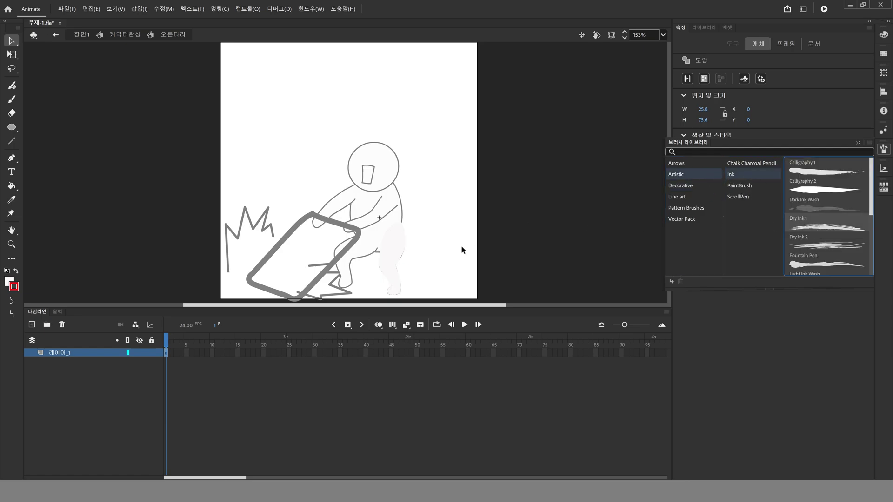
Close the brush library and increase the stroke size of the leg's brushed outline
{"action": "left_click", "coordinate": [414, 264]}
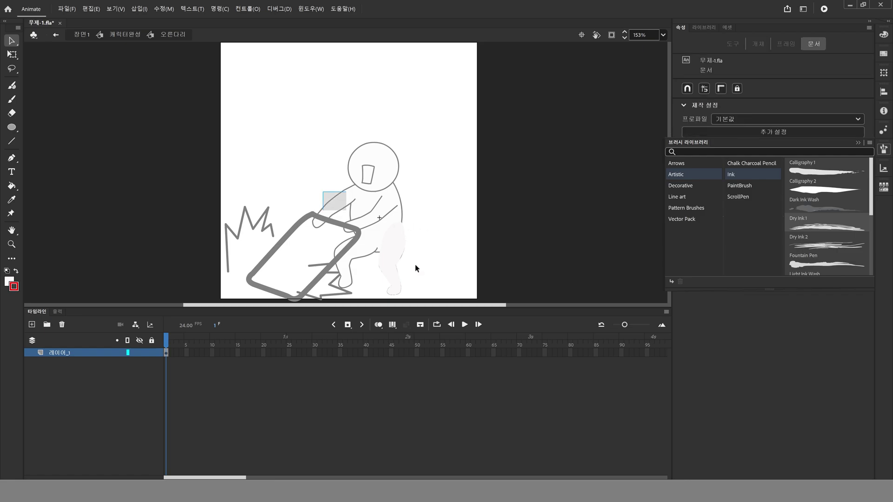
{"action": "left_click", "coordinate": [391, 261]}
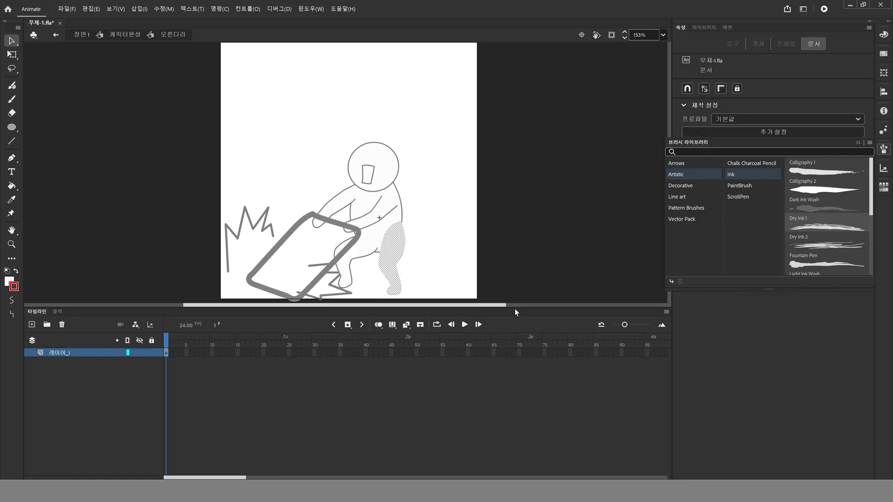
{"action": "left_click", "coordinate": [858, 142]}
{"action": "left_click_drag", "start_coordinate": [689, 183], "coordinate": [692, 182]}
{"action": "left_click", "coordinate": [493, 206]}
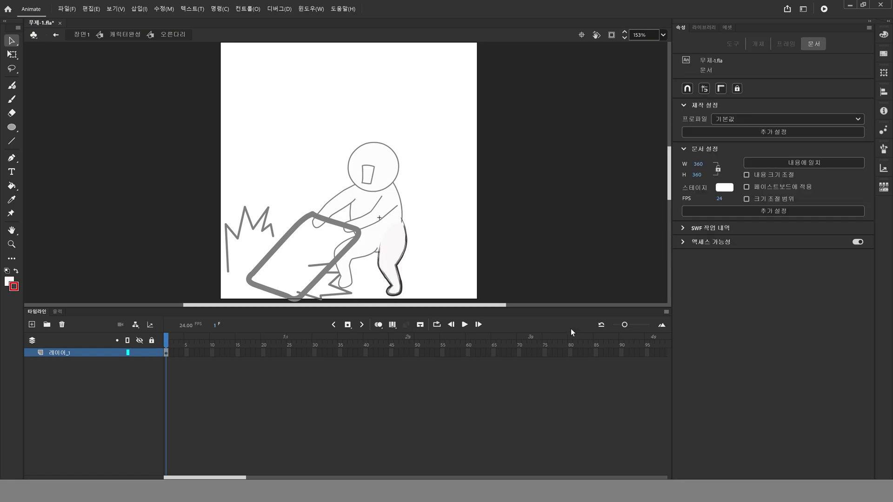
{"action": "left_click", "coordinate": [402, 259]}
{"action": "left_click", "coordinate": [480, 262]}
Play the animation inside 캐릭터완성, return to 장면 1, and preview the whole emoticon as a test movie
{"action": "double_click", "coordinate": [364, 270]}
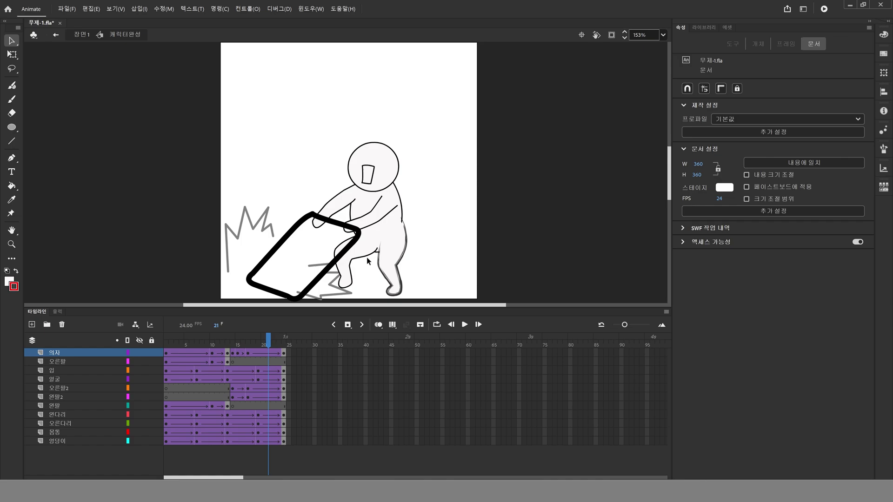
{"action": "key", "text": "Return"}
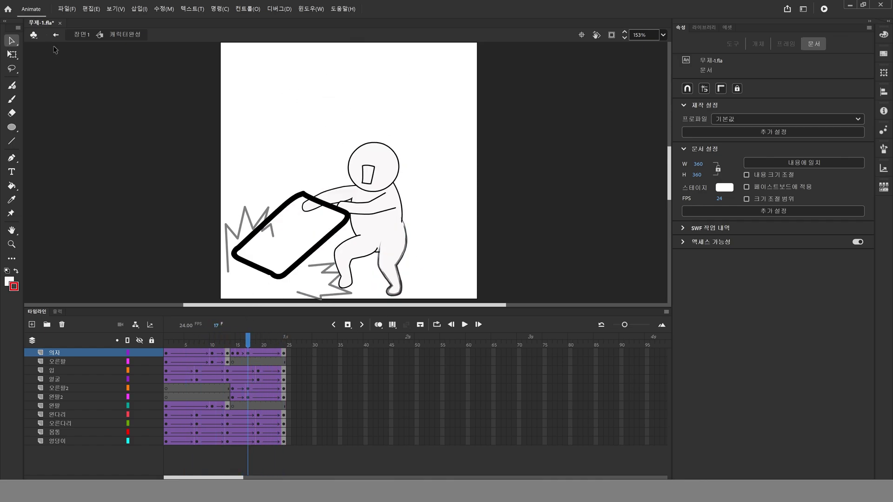
{"action": "left_click", "coordinate": [83, 37]}
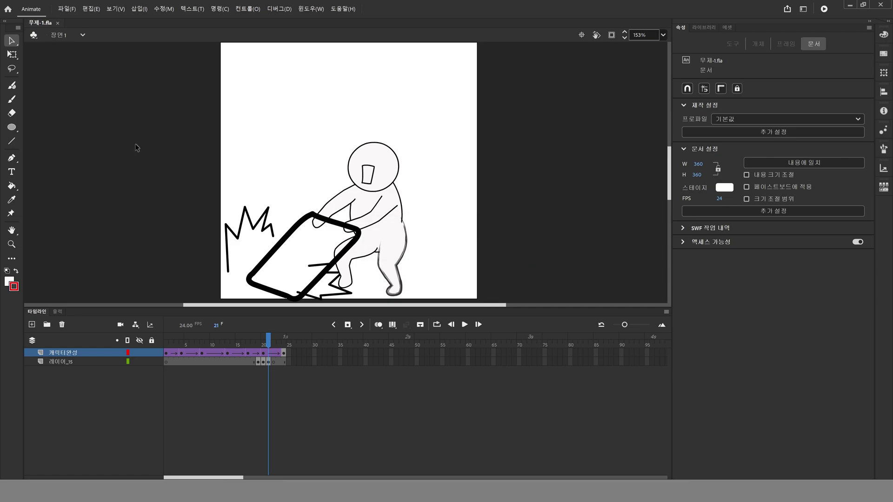
{"action": "key", "text": "ctrl+Return"}
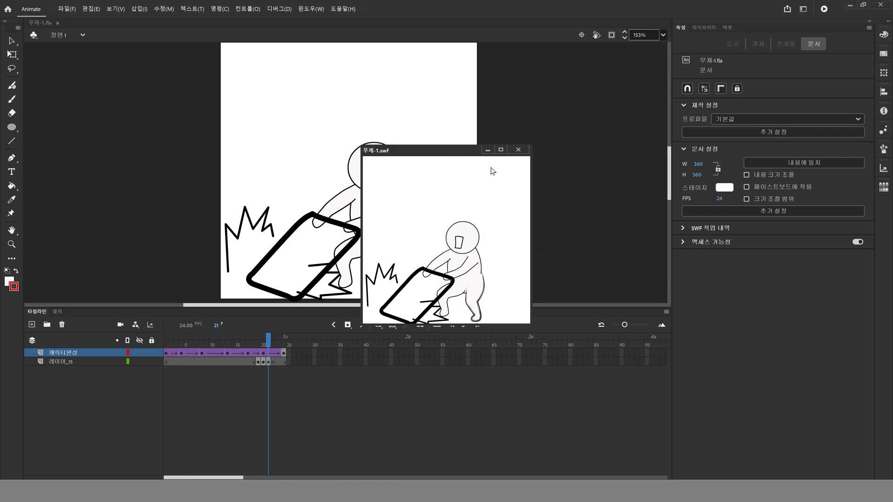
{"action": "left_click", "coordinate": [518, 149]}
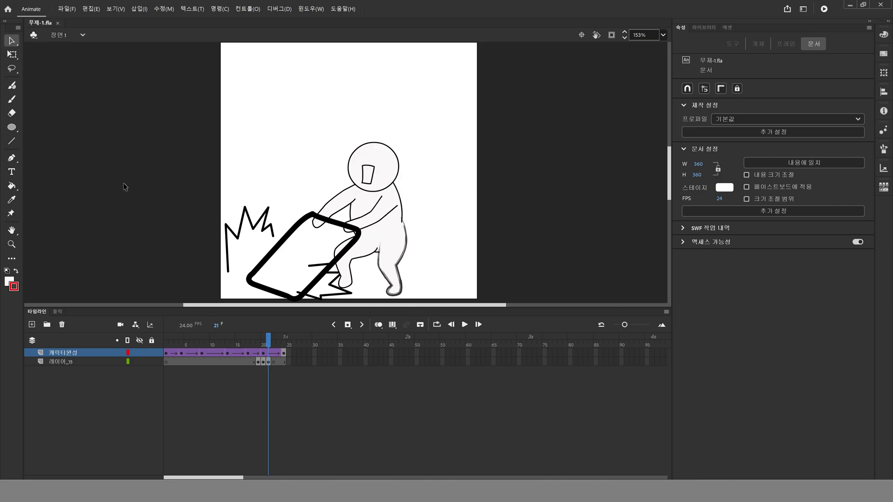
Start a movie export of the animation as a PNG sequence named 무제-1 in the 47_움직이는 이모티콘 만들기 folder
{"action": "left_click", "coordinate": [67, 9]}
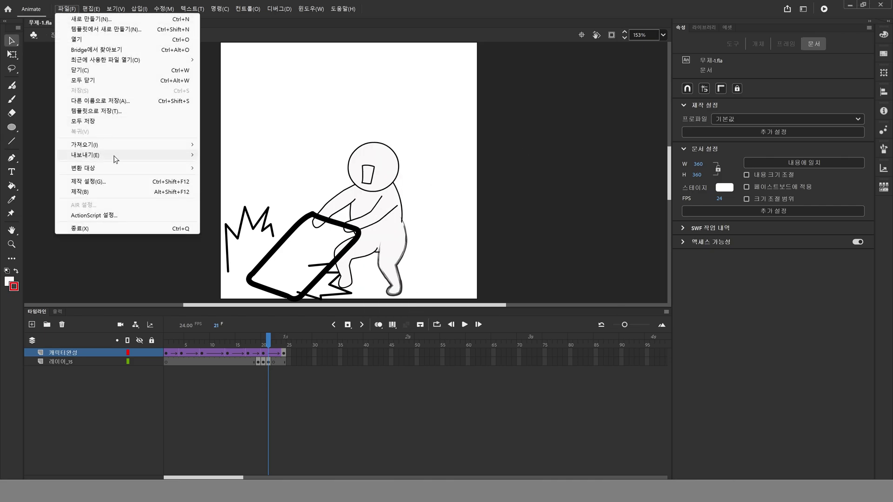
{"action": "mouse_move", "coordinate": [116, 157]}
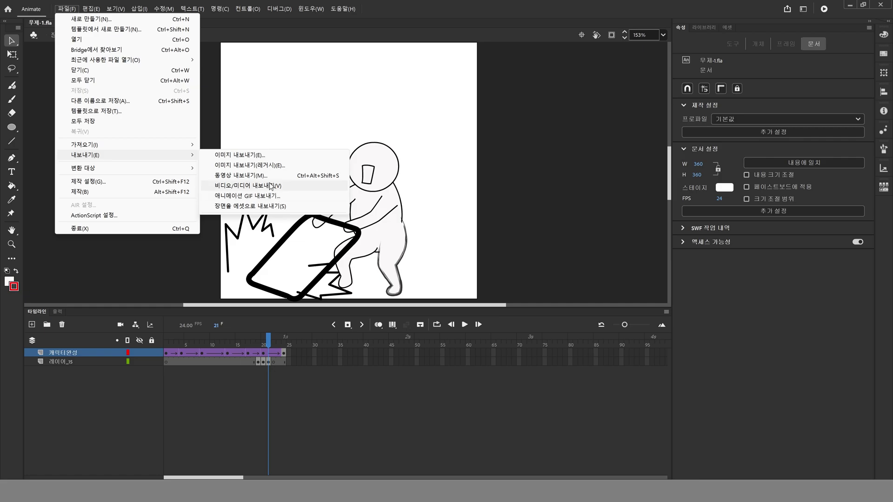
{"action": "left_click", "coordinate": [67, 8]}
{"action": "left_click", "coordinate": [67, 8]}
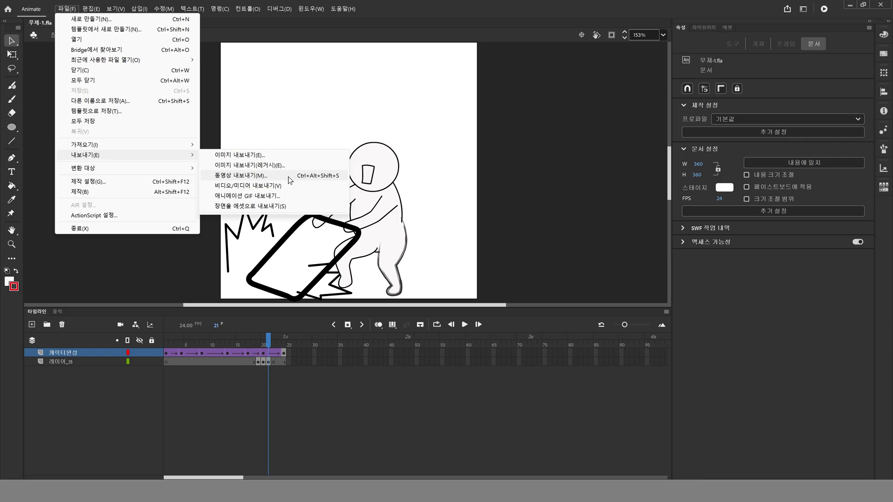
{"action": "left_click", "coordinate": [251, 175]}
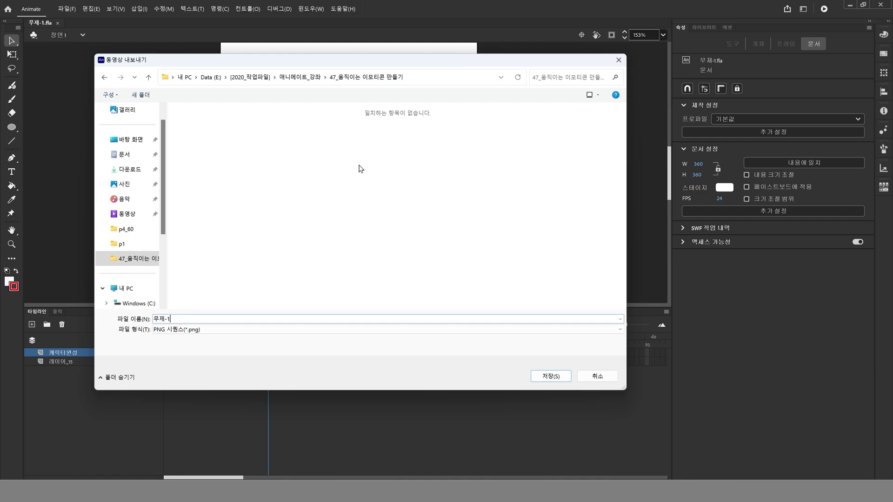
{"action": "left_click", "coordinate": [197, 331]}
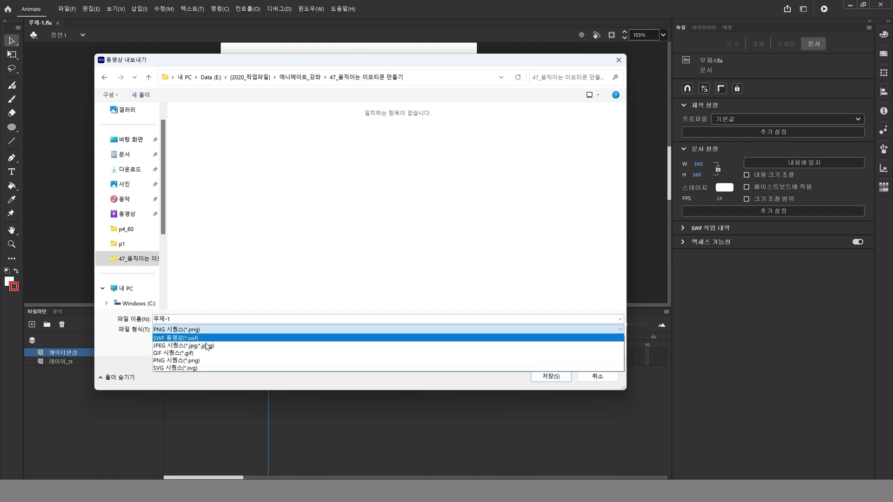
{"action": "left_click", "coordinate": [203, 361]}
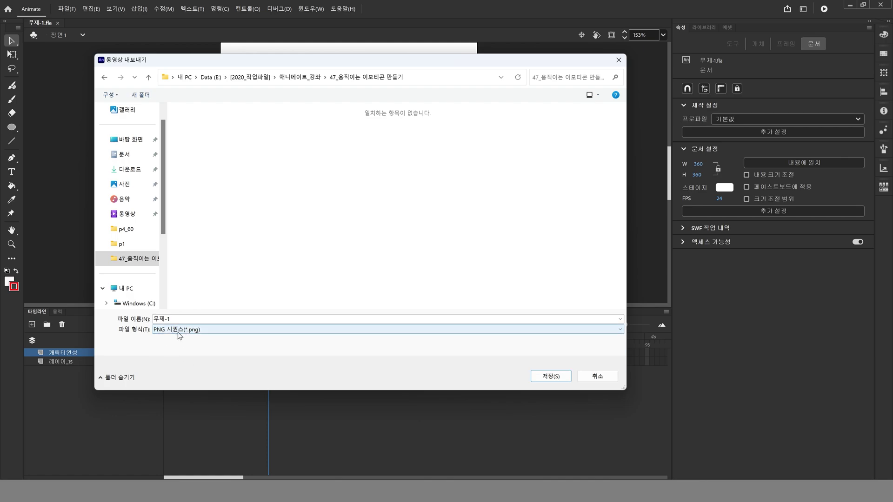
{"action": "key", "text": "shift+Tab"}
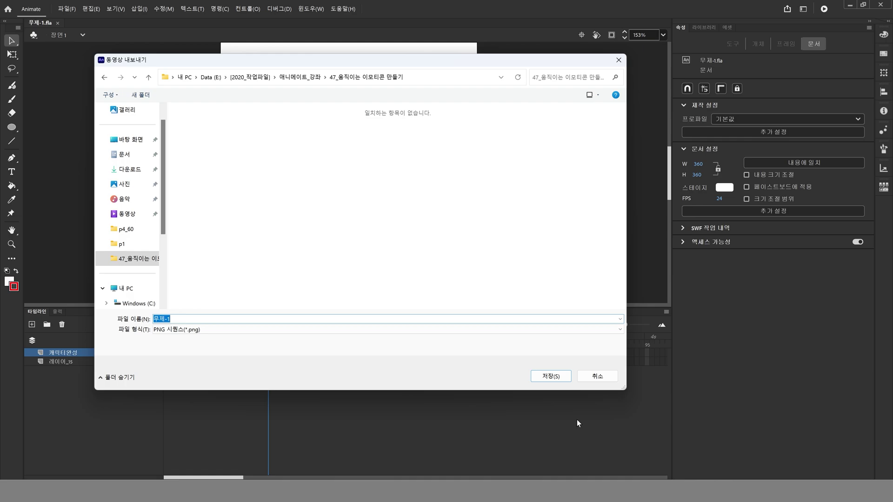
{"action": "left_click", "coordinate": [557, 382]}
{"action": "left_click", "coordinate": [543, 377]}
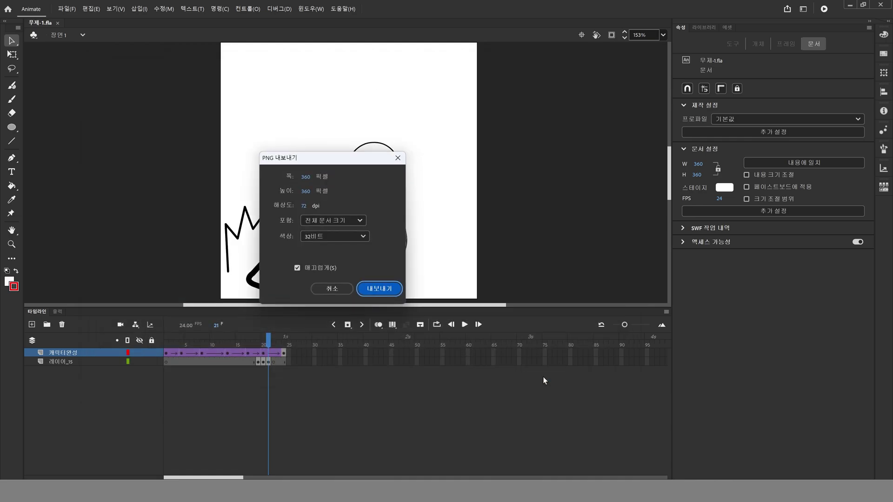
Keep the PNG colour depth at 32-bit and export the sequence
{"action": "left_click_drag", "start_coordinate": [344, 155], "coordinate": [409, 178]}
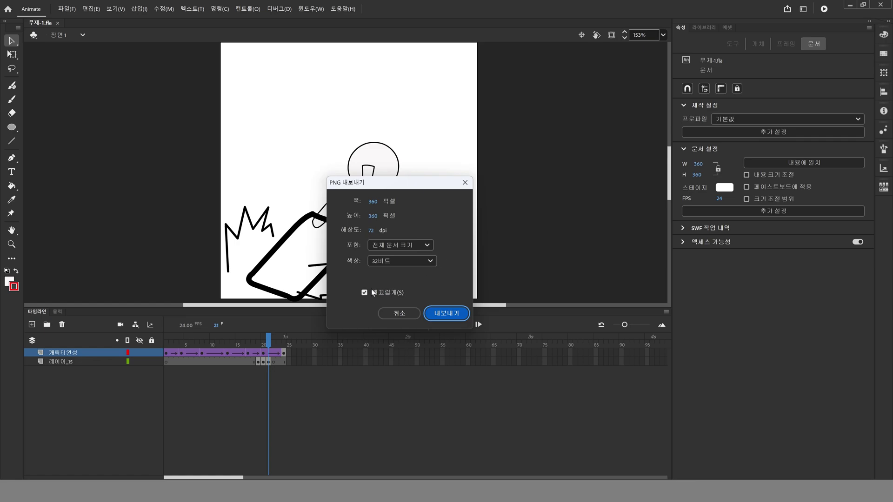
{"action": "left_click", "coordinate": [401, 261]}
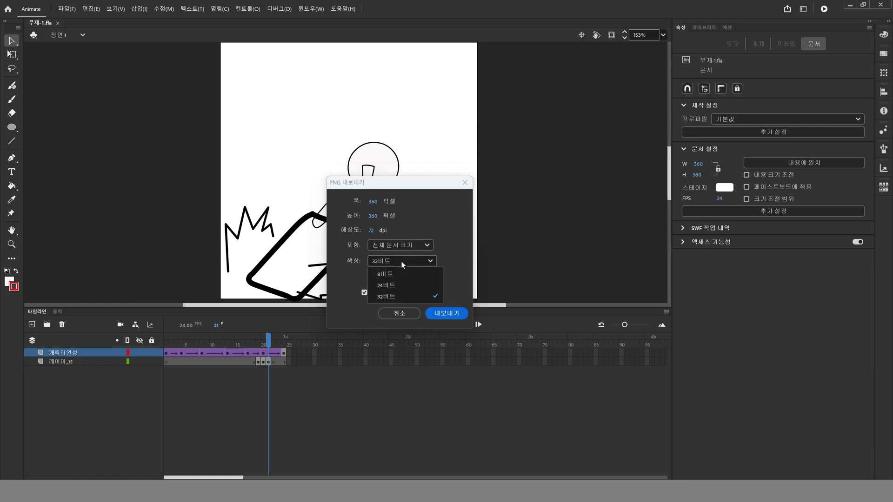
{"action": "left_click", "coordinate": [385, 296]}
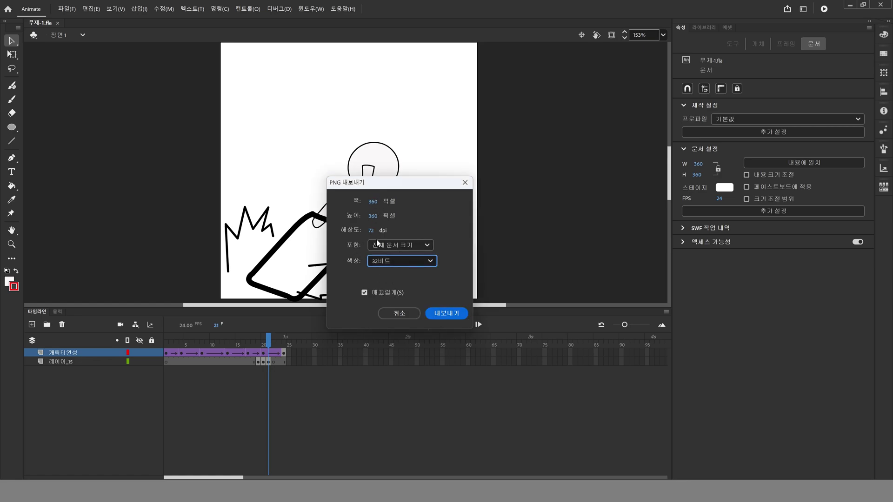
{"action": "left_click", "coordinate": [445, 316]}
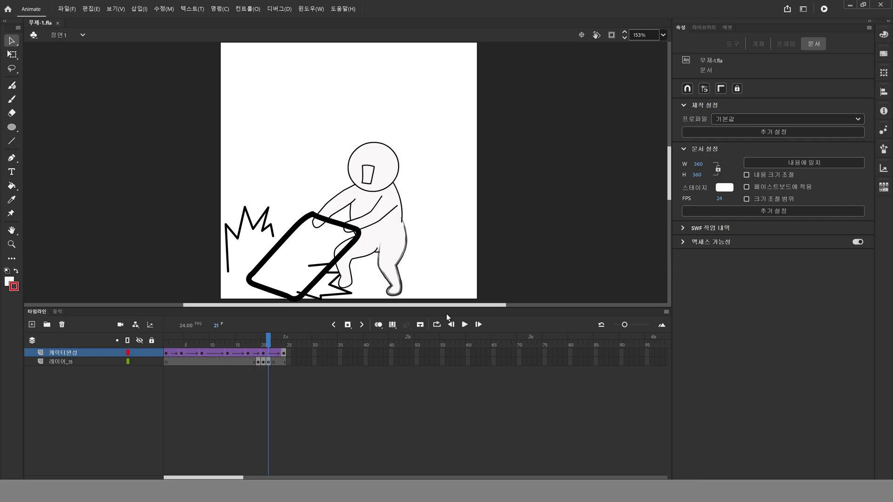
Switch to File Explorer and check the exported PNG frames in the project folder
{"action": "key", "text": "alt+Tab"}
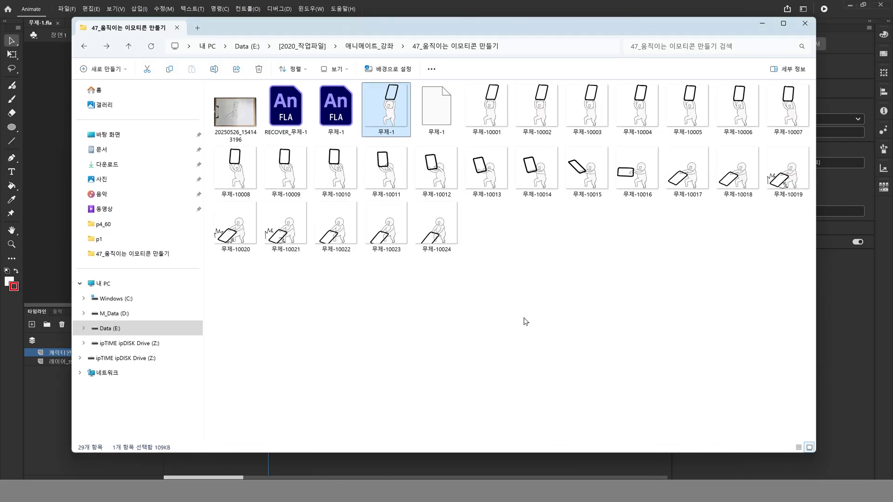
{"action": "left_click", "coordinate": [446, 288]}
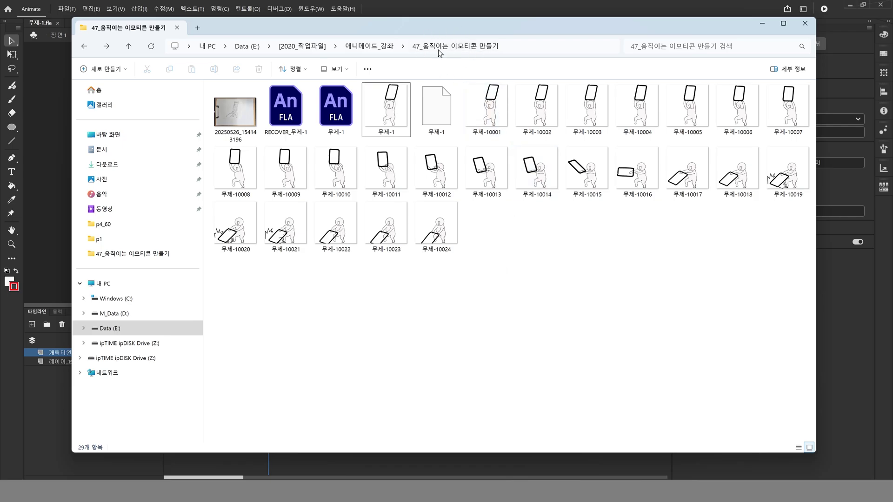
{"action": "left_click", "coordinate": [493, 116]}
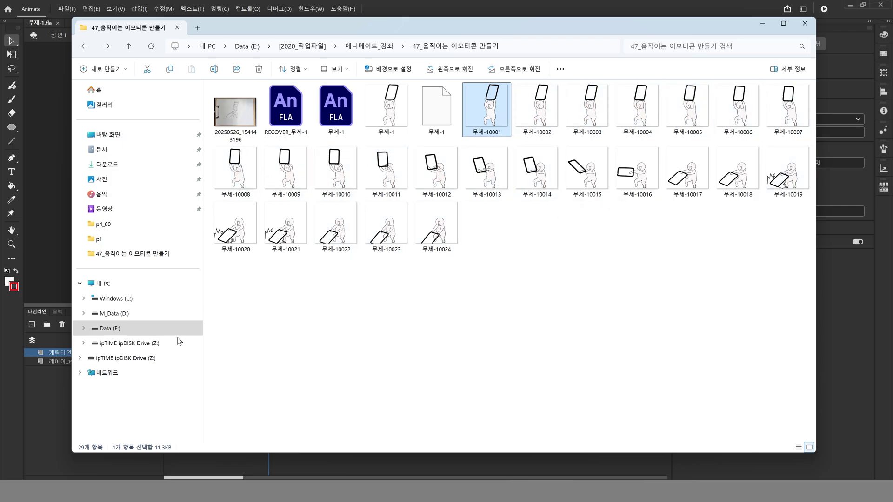
{"action": "left_click", "coordinate": [423, 349]}
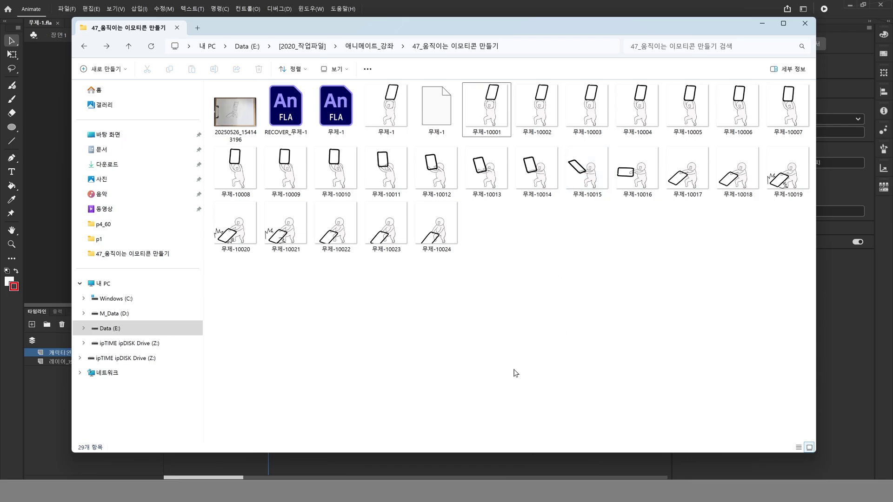
Switch to Photoshop and open the script that loads files into a stack
{"action": "left_click", "coordinate": [54, 253]}
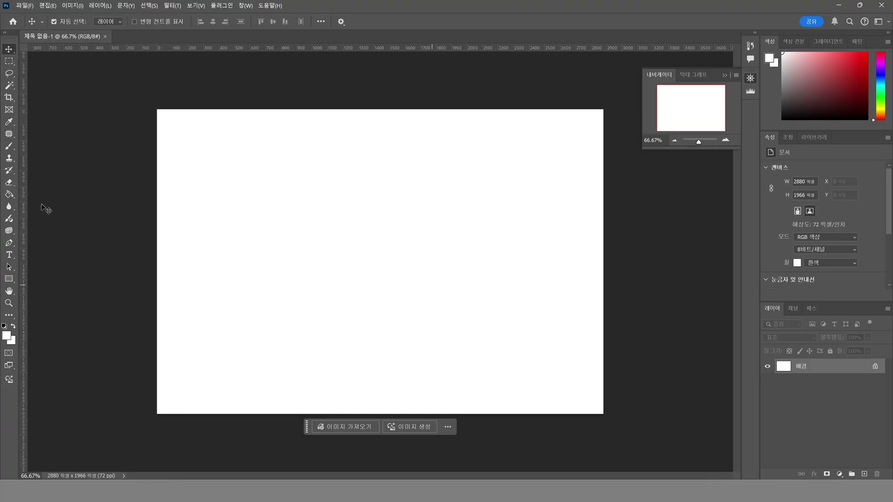
{"action": "left_click", "coordinate": [24, 5]}
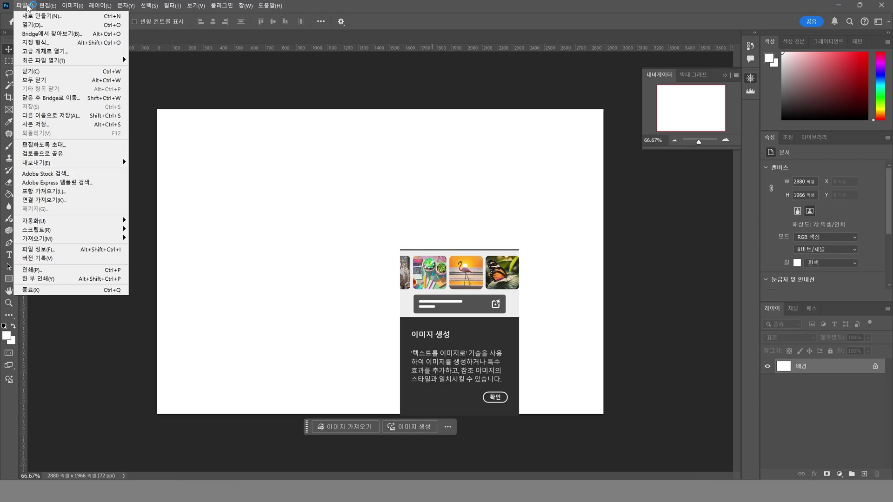
{"action": "mouse_move", "coordinate": [71, 229]}
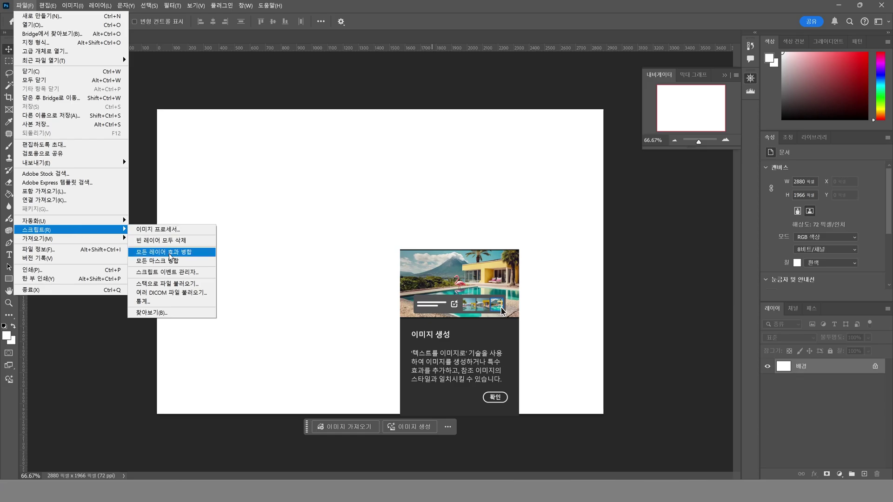
{"action": "left_click", "coordinate": [208, 287]}
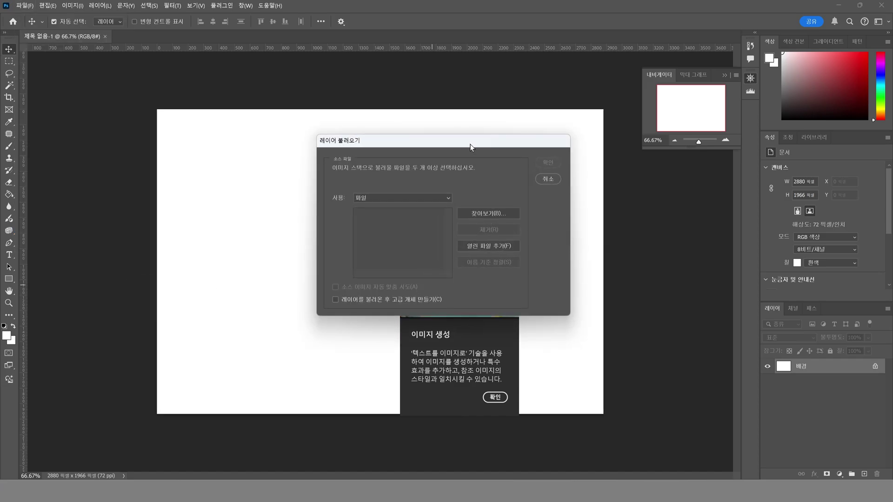
{"action": "left_click_drag", "start_coordinate": [472, 147], "coordinate": [460, 166]}
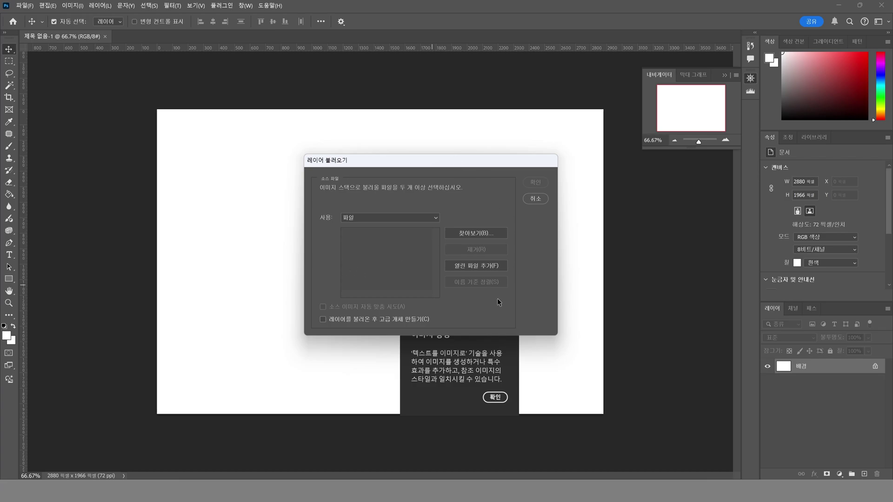
Load the PNG files 무제-10001 through 무제-10024 as layers of a single document
{"action": "left_click", "coordinate": [475, 236]}
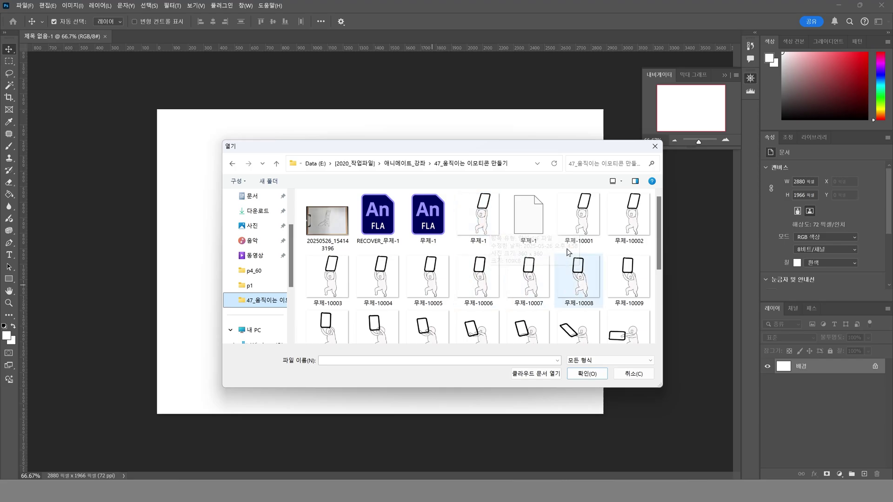
{"action": "left_click", "coordinate": [580, 243]}
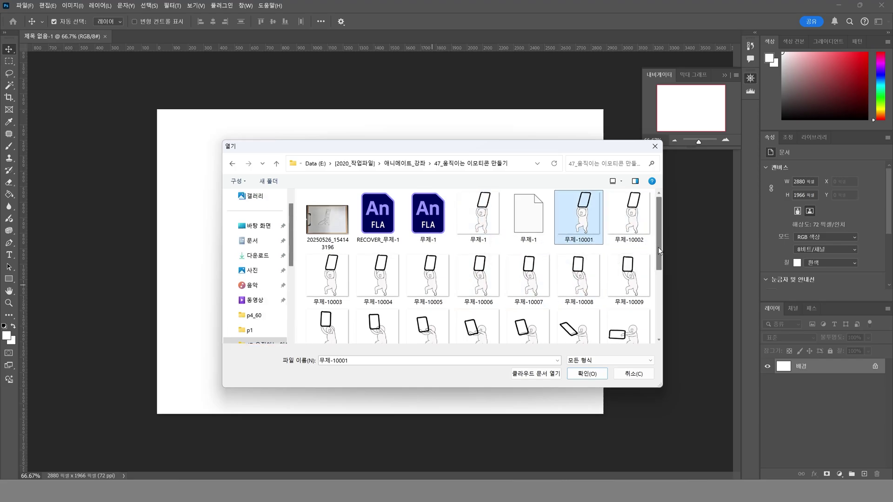
{"action": "scroll", "coordinate": [658, 251], "scroll_direction": "down", "scroll_amount": 3}
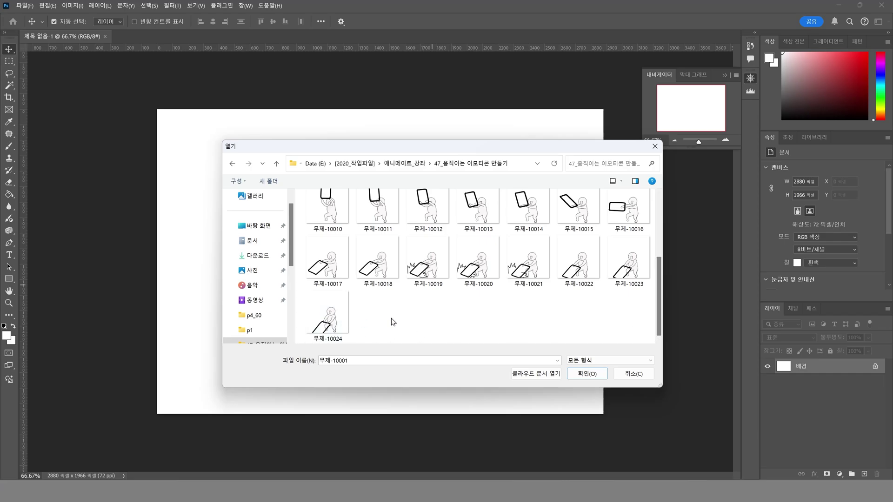
{"action": "left_click", "coordinate": [351, 317], "text": "shift"}
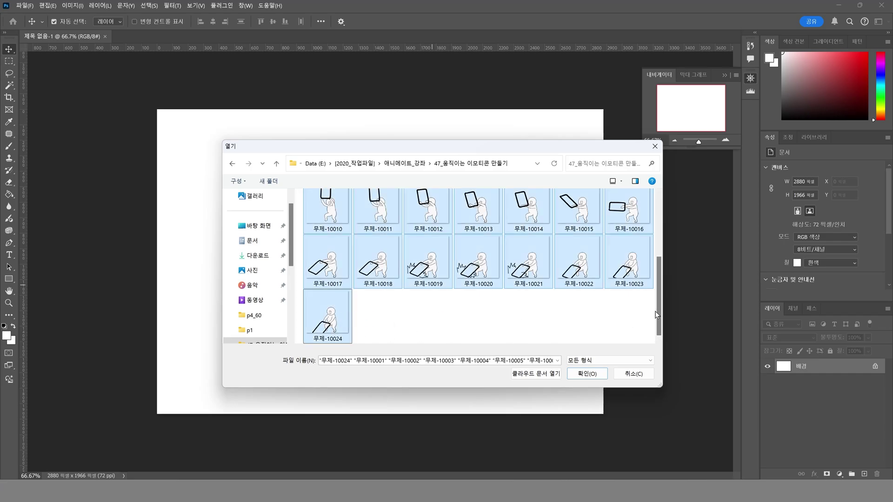
{"action": "left_click_drag", "start_coordinate": [660, 322], "coordinate": [659, 357]}
{"action": "left_click", "coordinate": [587, 374]}
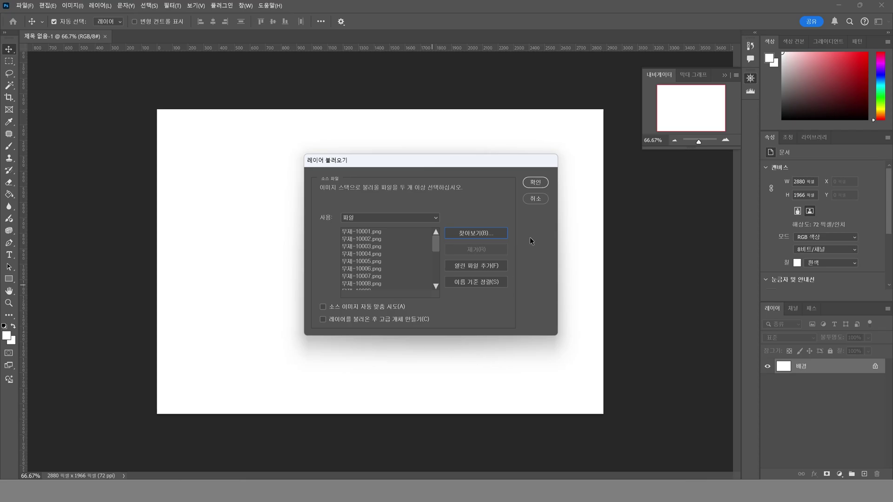
{"action": "left_click", "coordinate": [536, 183]}
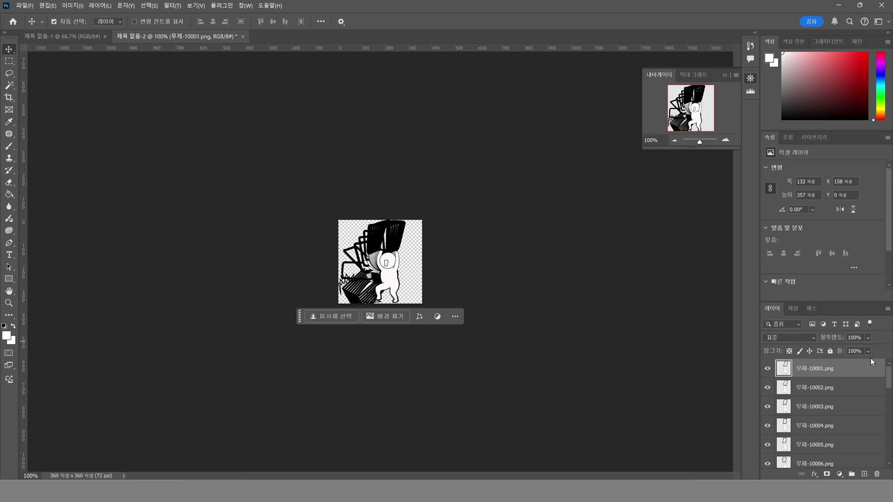
Look through the loaded layers, show the Timeline, and create a frame animation
{"action": "scroll", "coordinate": [835, 369], "scroll_direction": "down", "scroll_amount": 2}
{"action": "scroll", "coordinate": [841, 388], "scroll_direction": "up", "scroll_amount": 2}
{"action": "scroll", "coordinate": [812, 382], "scroll_direction": "down", "scroll_amount": 10}
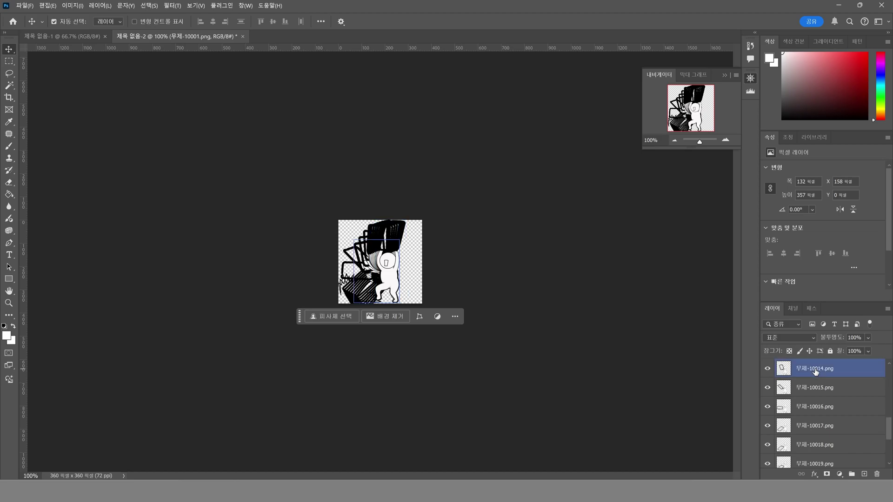
{"action": "scroll", "coordinate": [815, 381], "scroll_direction": "up", "scroll_amount": 10}
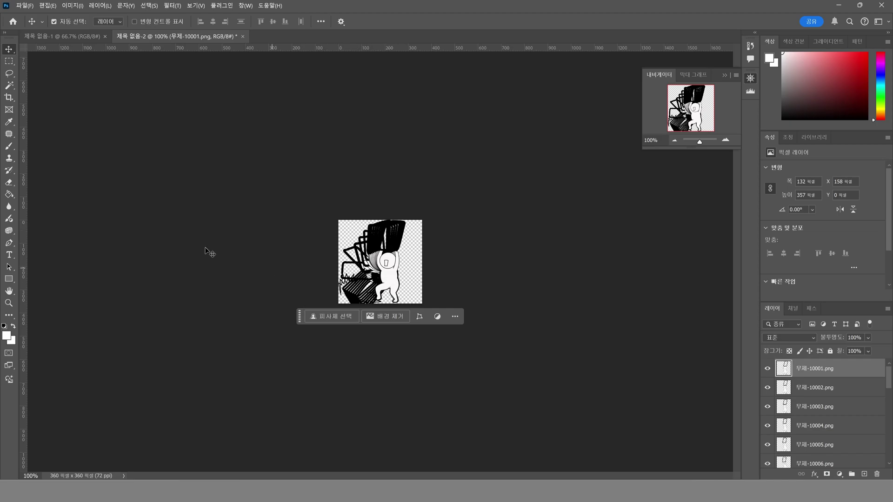
{"action": "left_click", "coordinate": [245, 6]}
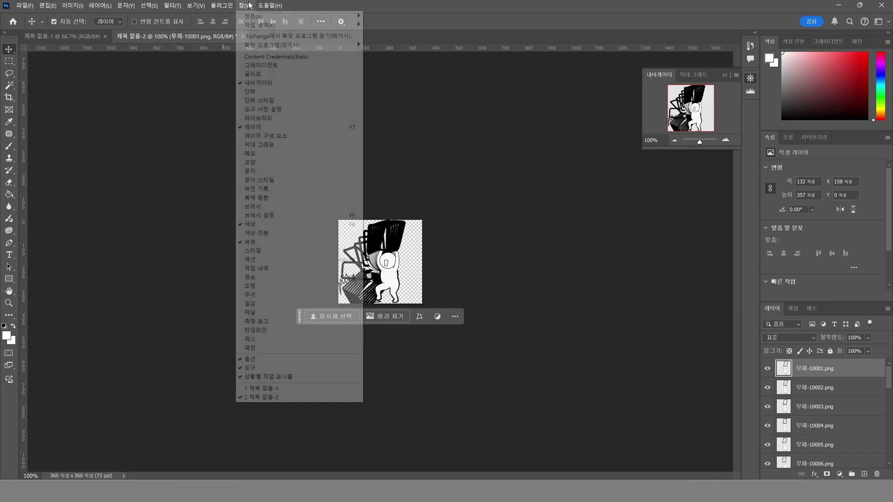
{"action": "left_click", "coordinate": [280, 332]}
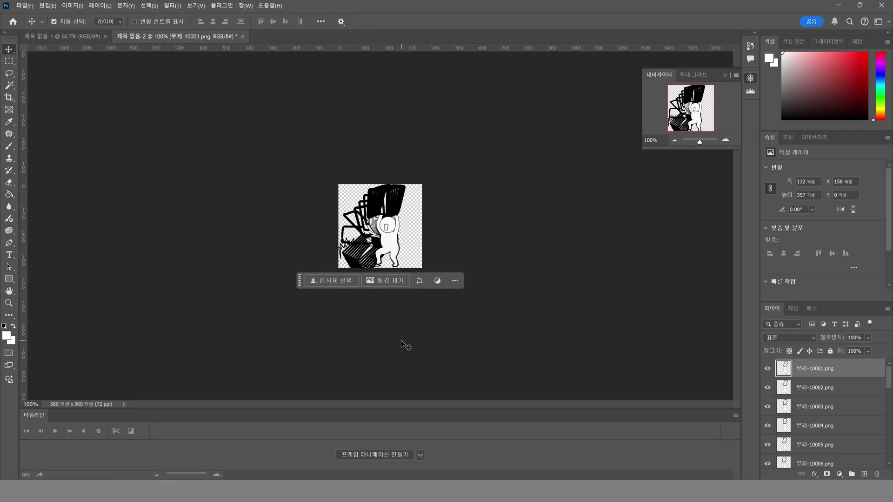
{"action": "left_click", "coordinate": [382, 454]}
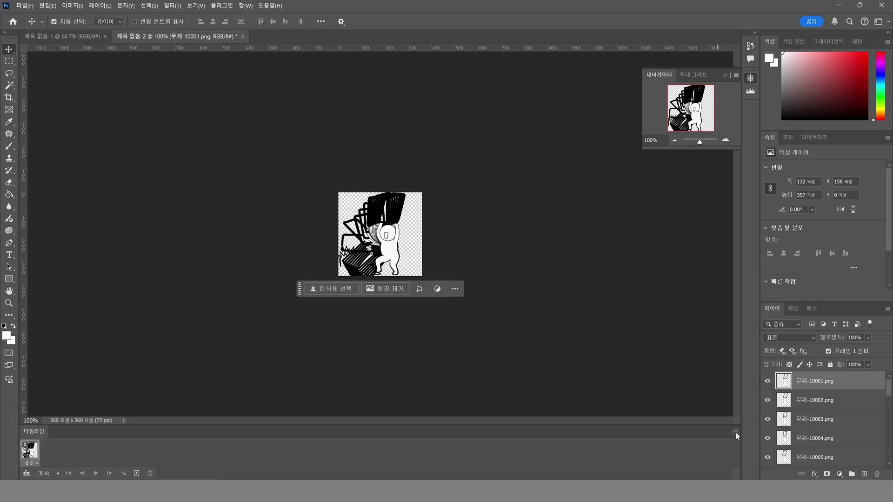
Make animation frames from the layers and check the order of the first three frames
{"action": "left_click", "coordinate": [735, 432]}
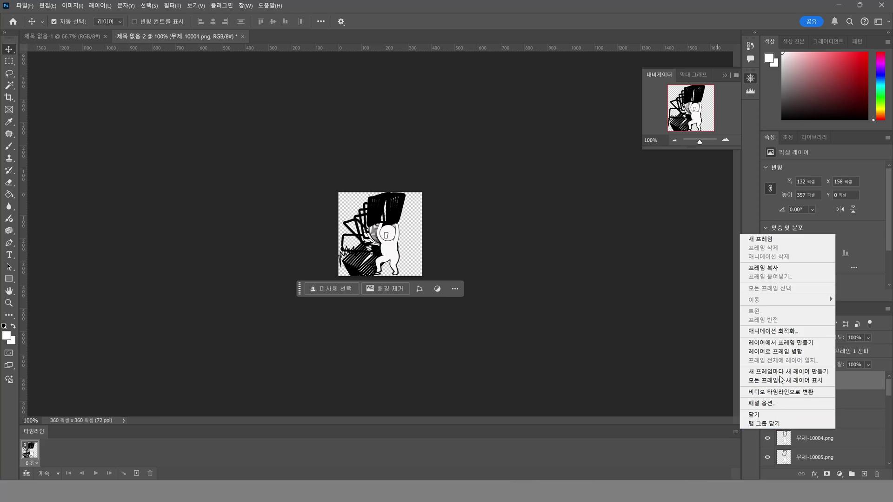
{"action": "left_click", "coordinate": [809, 344]}
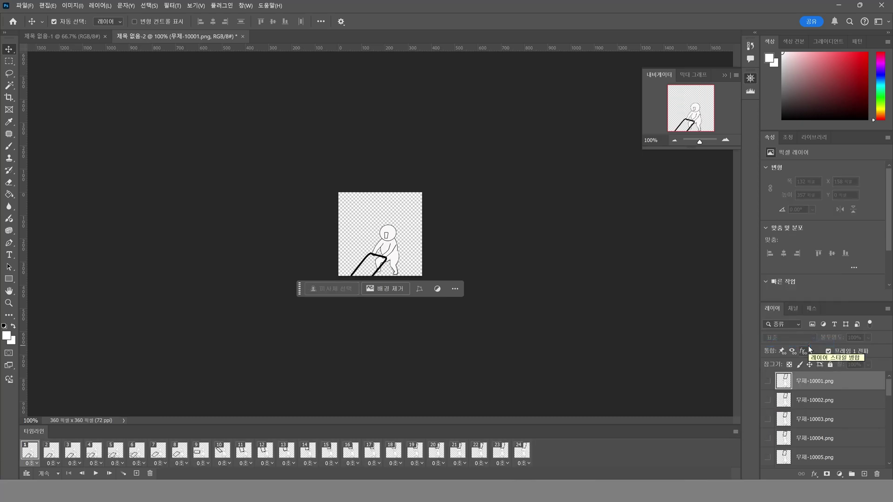
{"action": "left_click", "coordinate": [51, 455]}
{"action": "left_click", "coordinate": [71, 454]}
{"action": "left_click", "coordinate": [30, 453]}
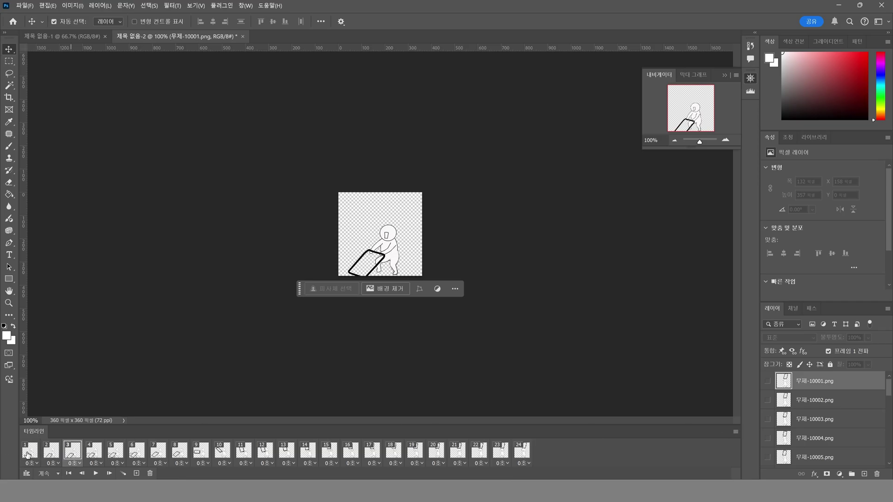
Check animation frames 2 and 3, and preview the frame animation's playback
{"action": "left_click", "coordinate": [51, 454]}
{"action": "left_click", "coordinate": [72, 453]}
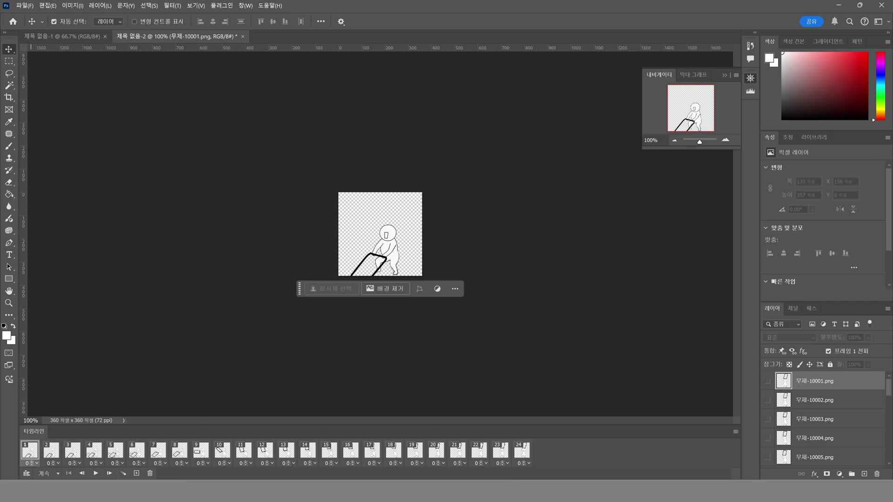
{"action": "left_click", "coordinate": [96, 474]}
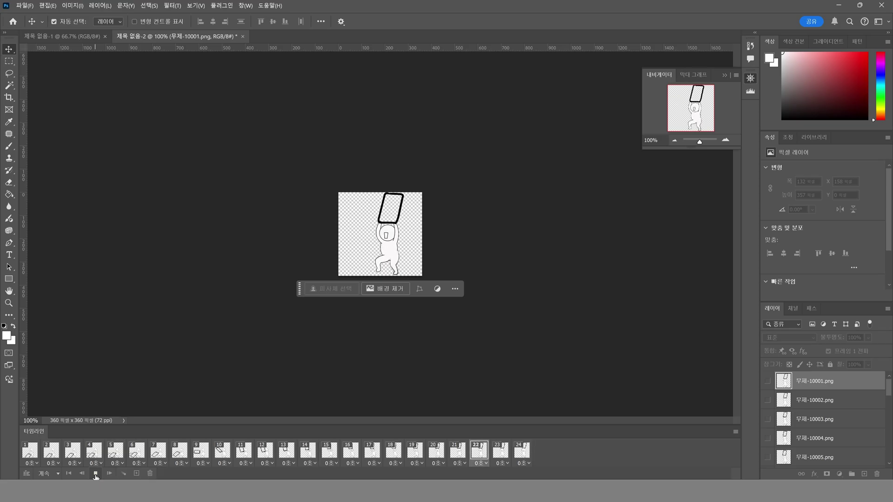
{"action": "left_click", "coordinate": [95, 474]}
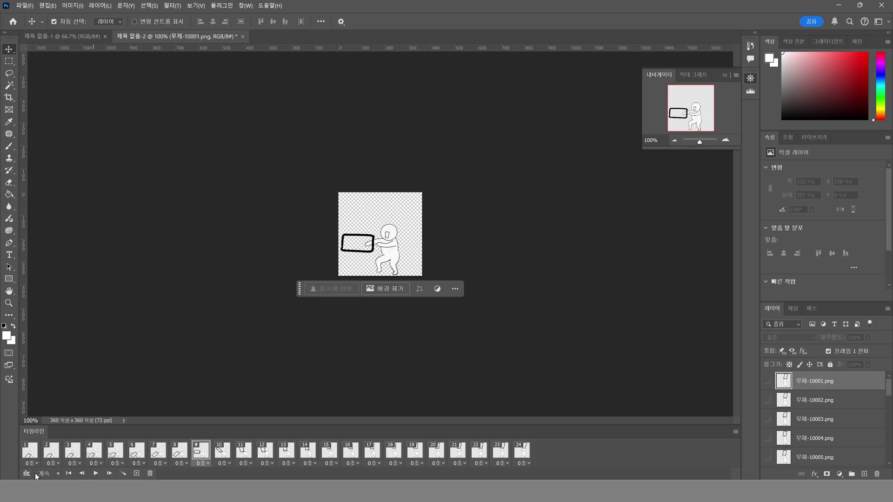
Reverse the order of all 24 animation frames and preview the reversed playback
{"action": "left_click", "coordinate": [29, 452]}
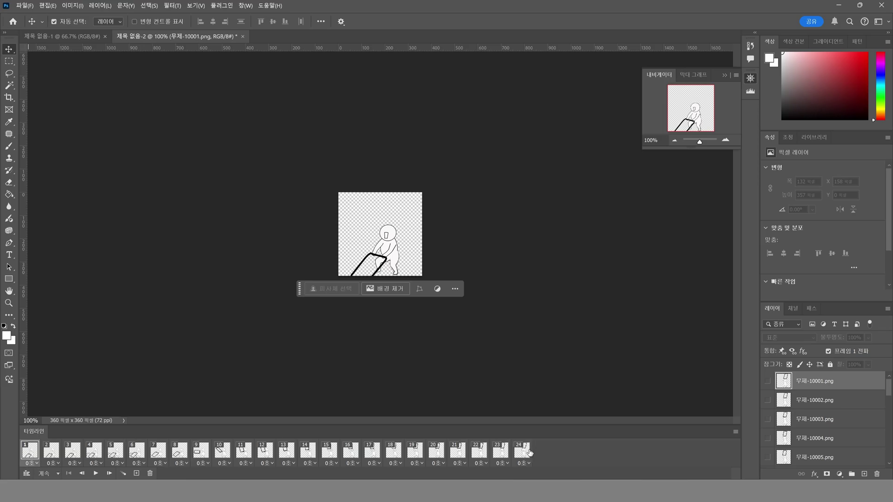
{"action": "left_click", "coordinate": [527, 457], "text": "shift"}
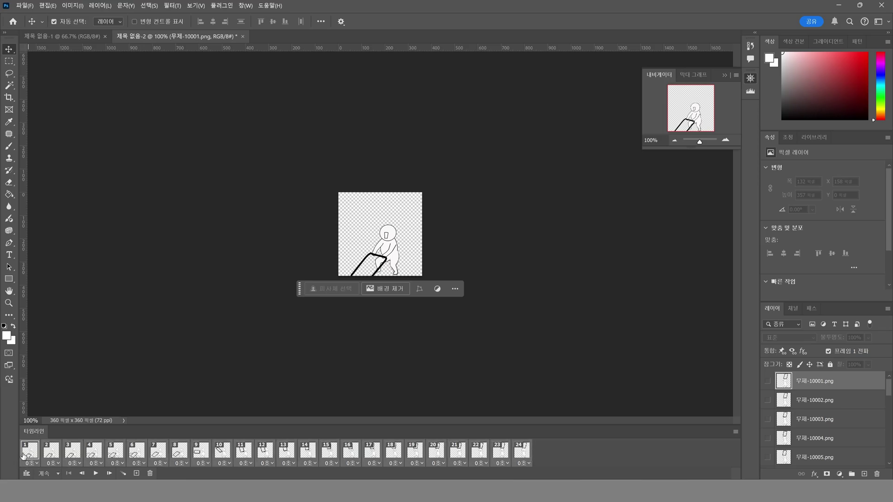
{"action": "left_click", "coordinate": [735, 432]}
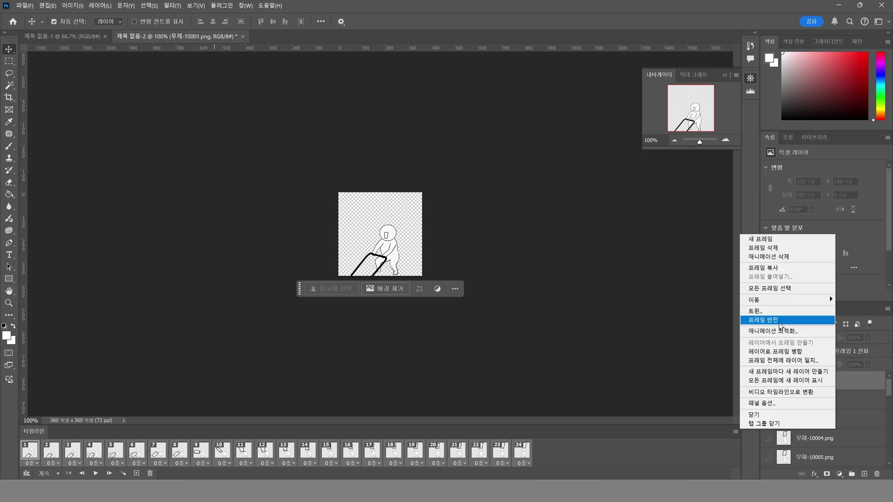
{"action": "left_click", "coordinate": [781, 321]}
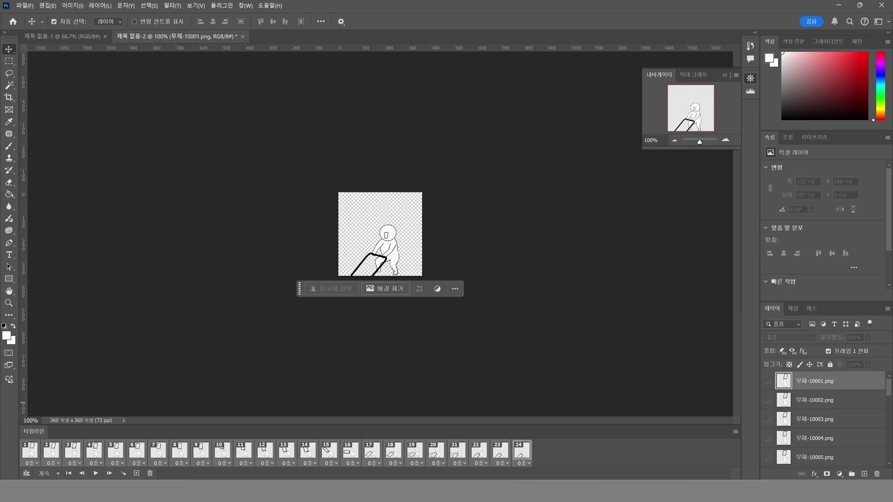
{"action": "left_click", "coordinate": [96, 473]}
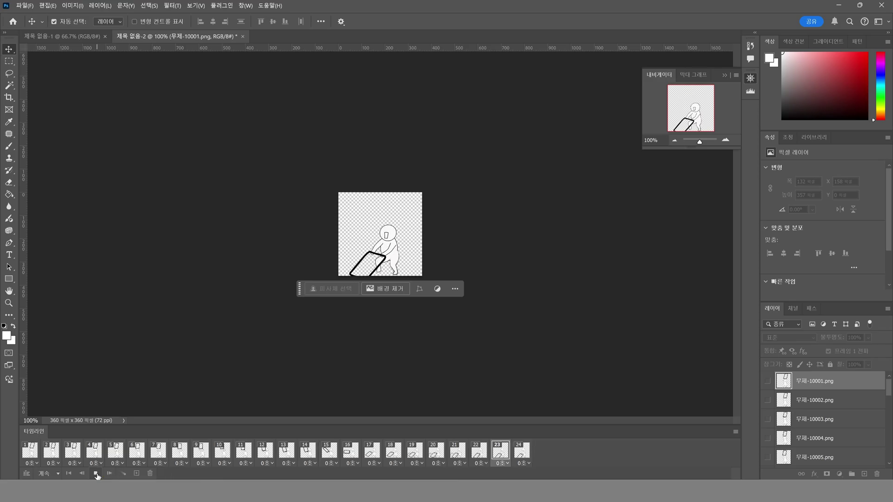
{"action": "left_click", "coordinate": [96, 474]}
Set the delay of all 24 animation frames to 0.02 seconds
{"action": "left_click", "coordinate": [30, 452]}
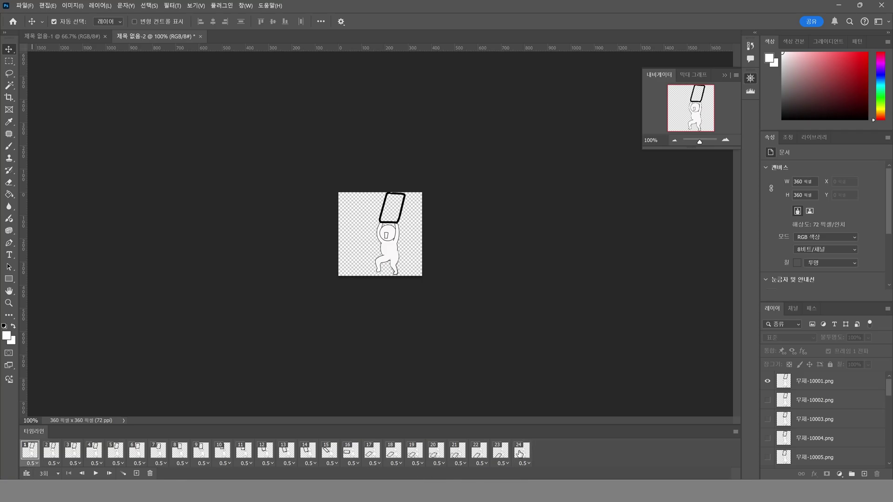
{"action": "left_click", "coordinate": [519, 453], "text": "shift"}
{"action": "left_click", "coordinate": [528, 464]}
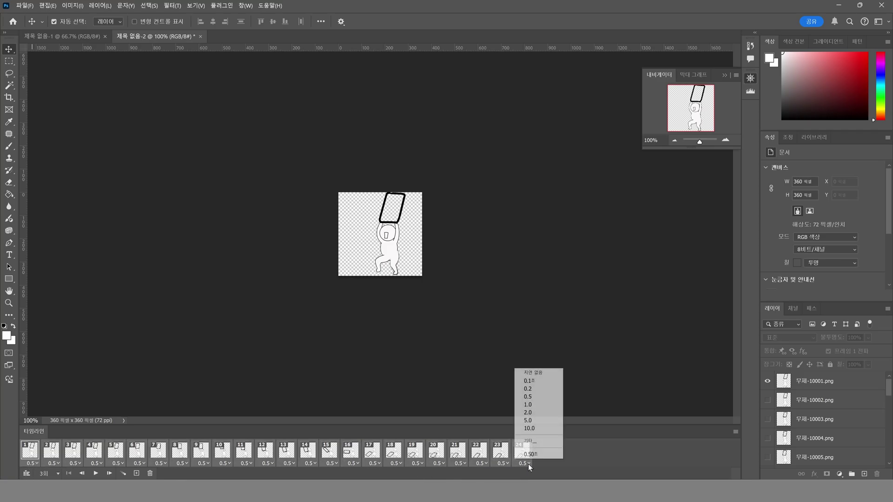
{"action": "left_click", "coordinate": [539, 442]}
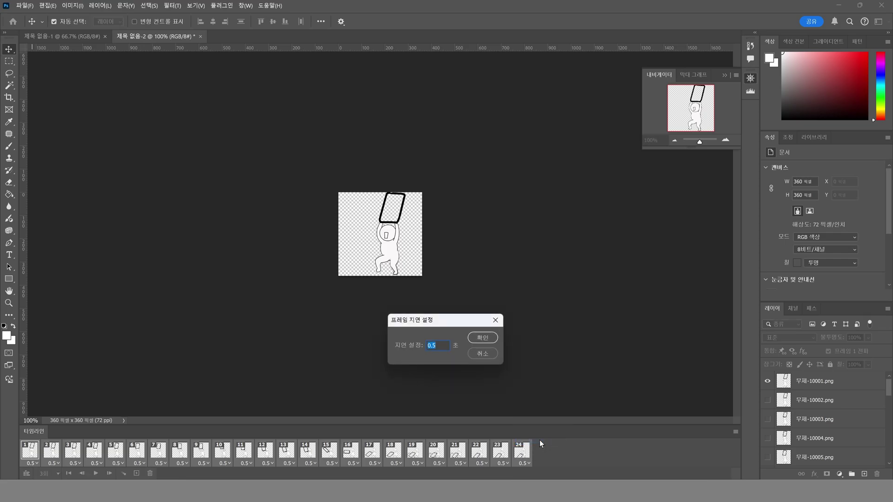
{"action": "type", "text": "02"}
{"action": "left_click", "coordinate": [483, 337]}
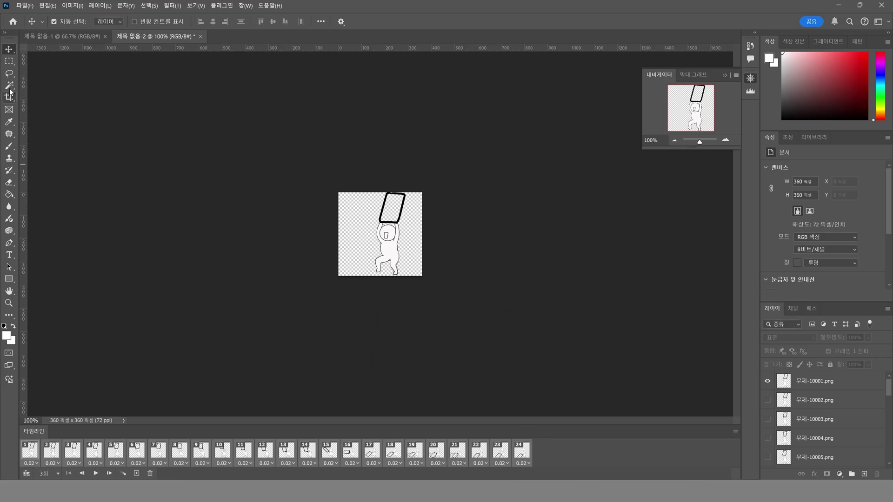
Open the legacy Save for Web export and choose GIF as the file format
{"action": "left_click", "coordinate": [24, 6]}
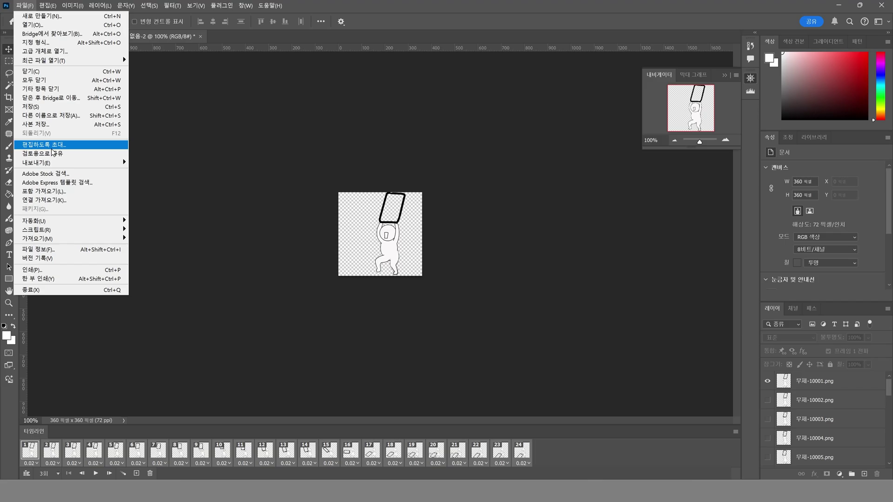
{"action": "mouse_move", "coordinate": [56, 166]}
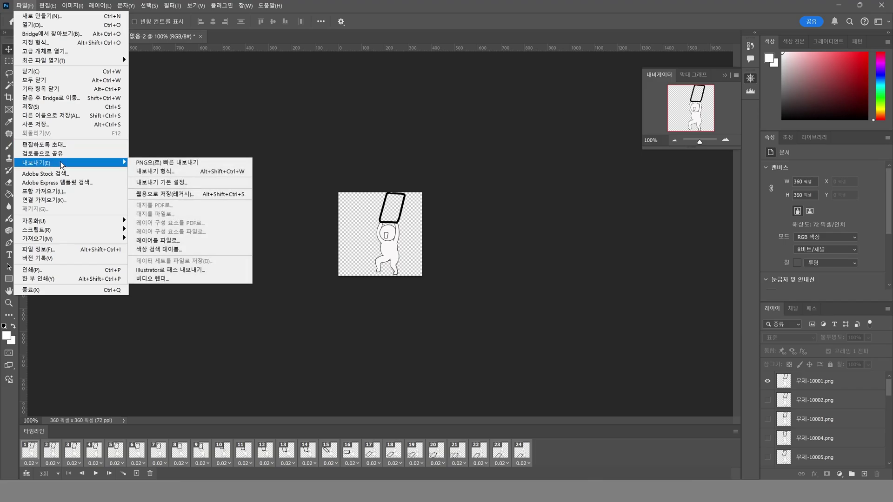
{"action": "left_click", "coordinate": [185, 195]}
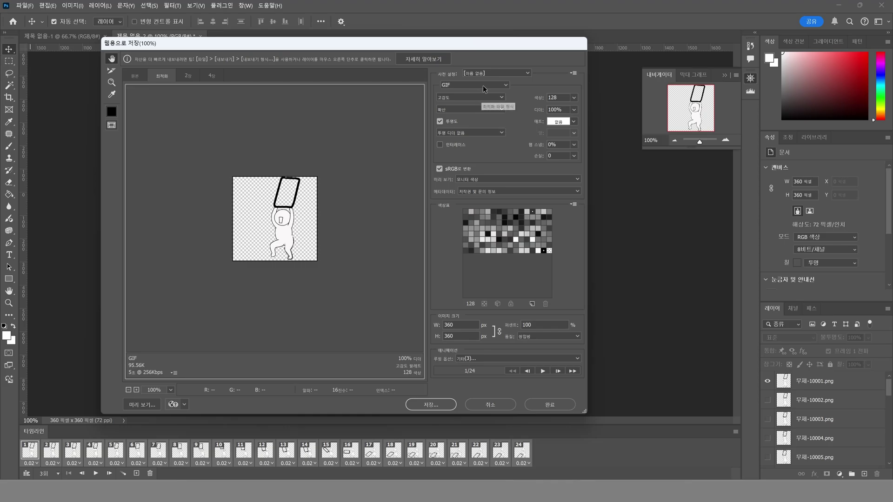
{"action": "left_click", "coordinate": [465, 85]}
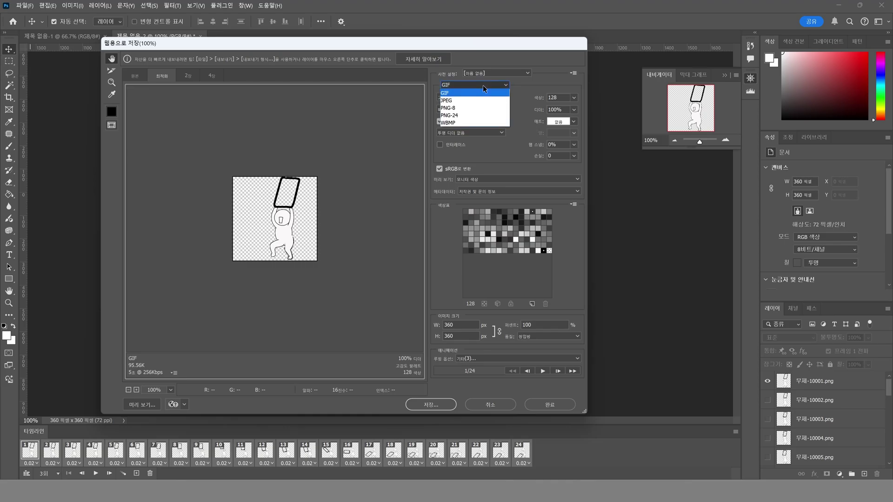
{"action": "left_click", "coordinate": [455, 94]}
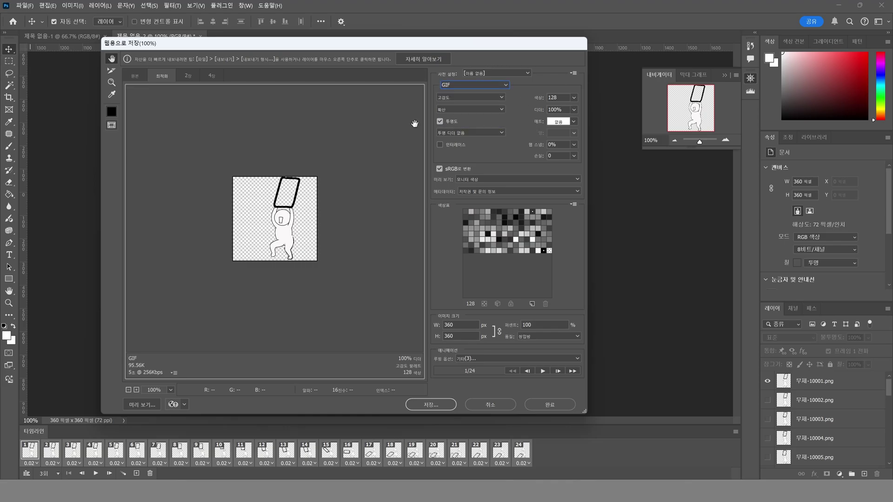
Try the GIF palette at 256, 128 and 64 colors, and return it to 128
{"action": "left_click", "coordinate": [572, 98]}
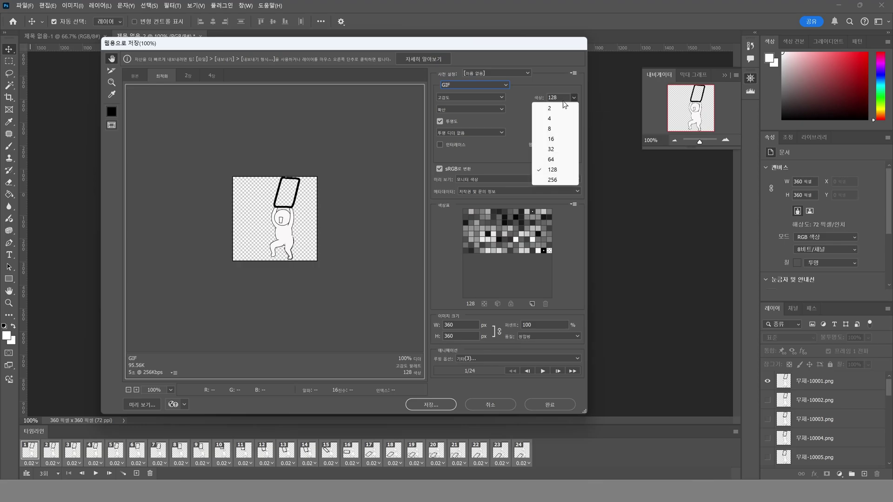
{"action": "left_click", "coordinate": [551, 180]}
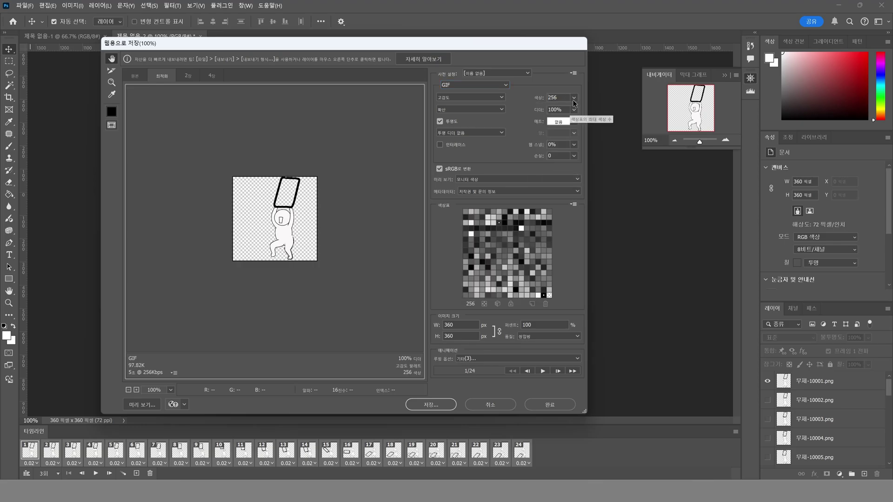
{"action": "left_click", "coordinate": [574, 98]}
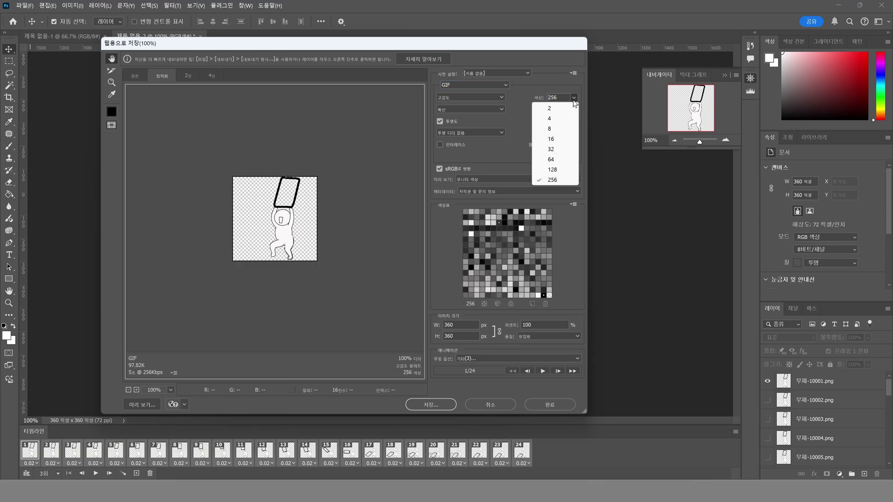
{"action": "left_click", "coordinate": [553, 171]}
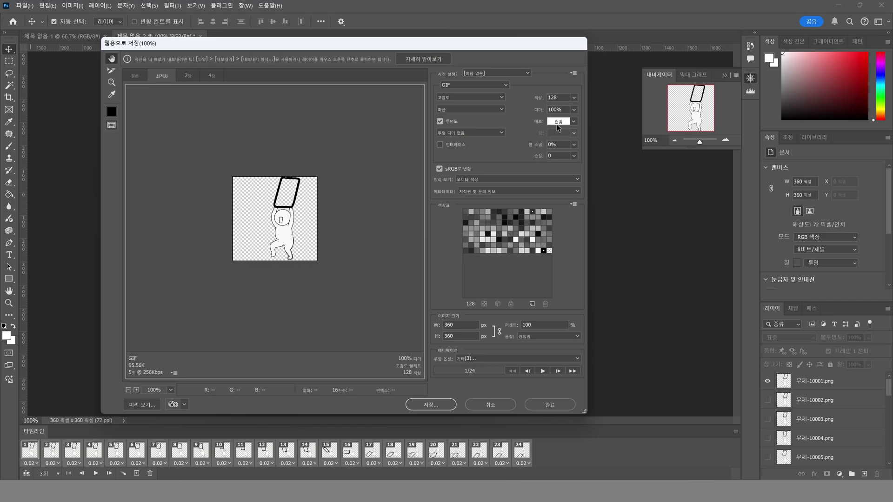
{"action": "left_click", "coordinate": [573, 98]}
{"action": "left_click", "coordinate": [562, 163]}
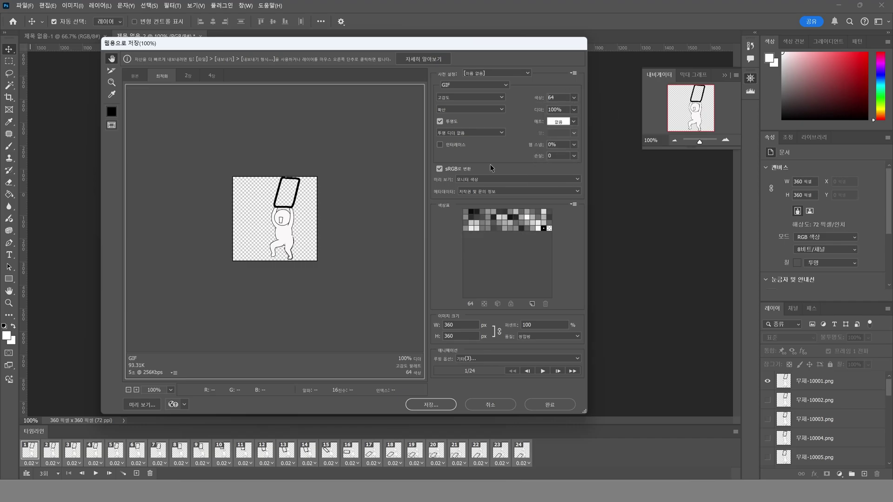
{"action": "left_click", "coordinate": [573, 99]}
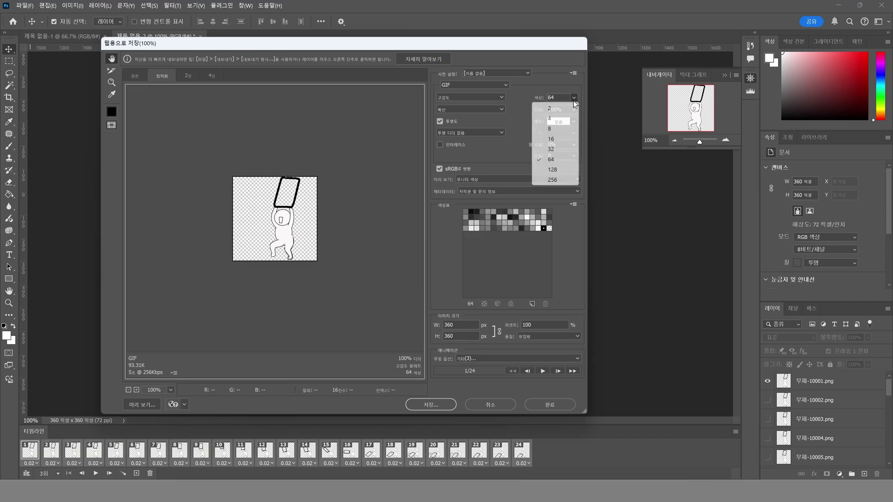
{"action": "left_click", "coordinate": [566, 160]}
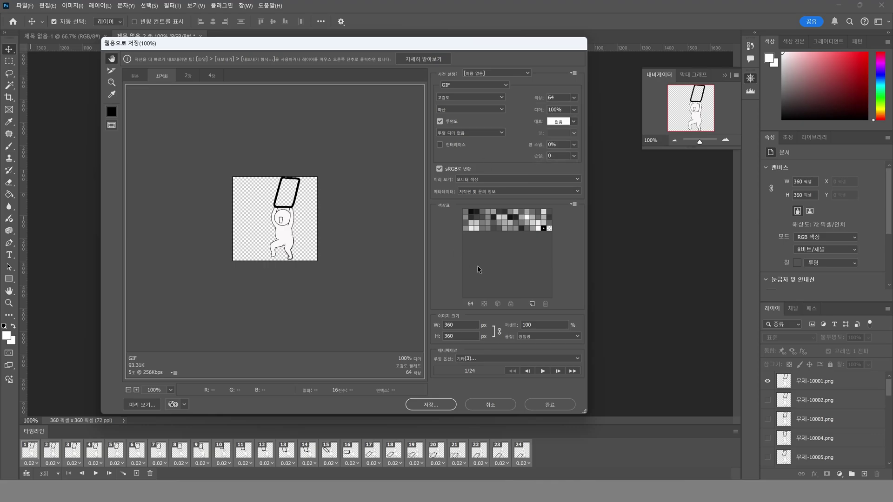
{"action": "left_click", "coordinate": [574, 98]}
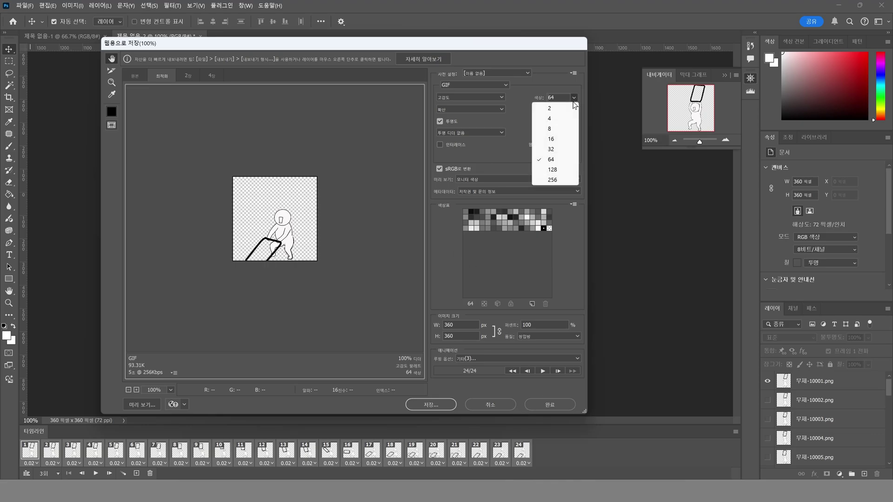
{"action": "left_click", "coordinate": [553, 170]}
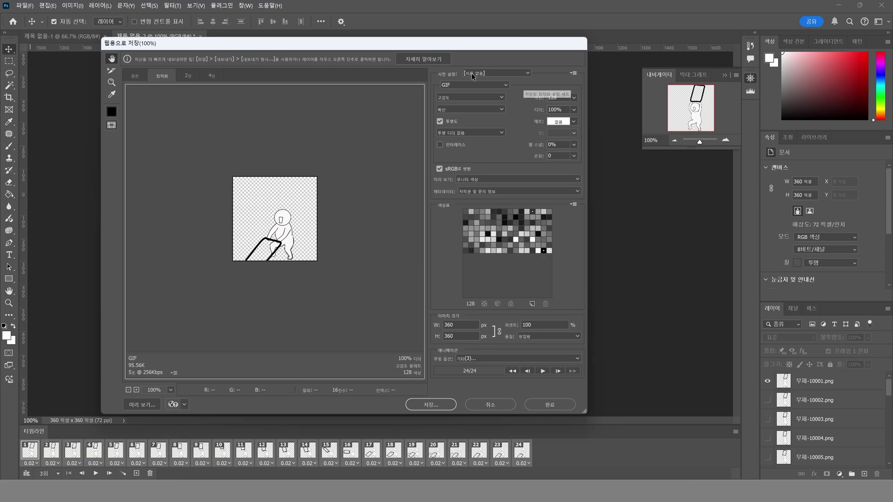
Set the GIF's looping option to a custom count of 3 and preview the animation
{"action": "left_click", "coordinate": [469, 359]}
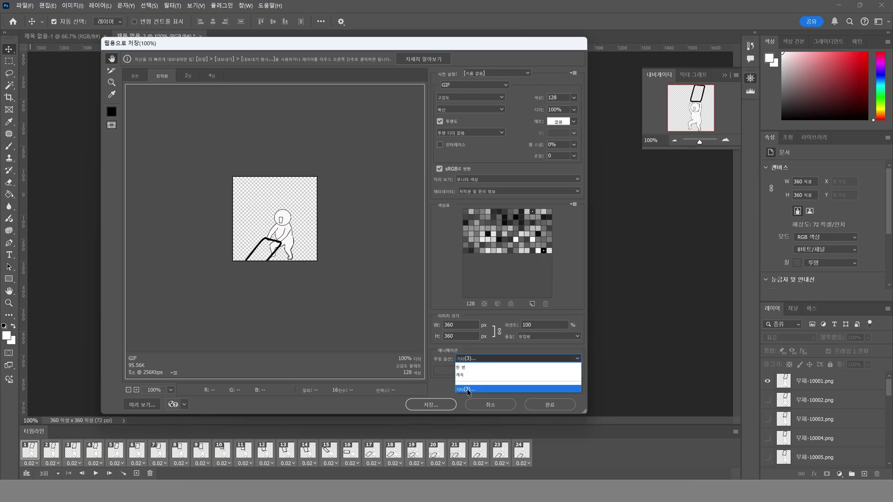
{"action": "left_click", "coordinate": [469, 389]}
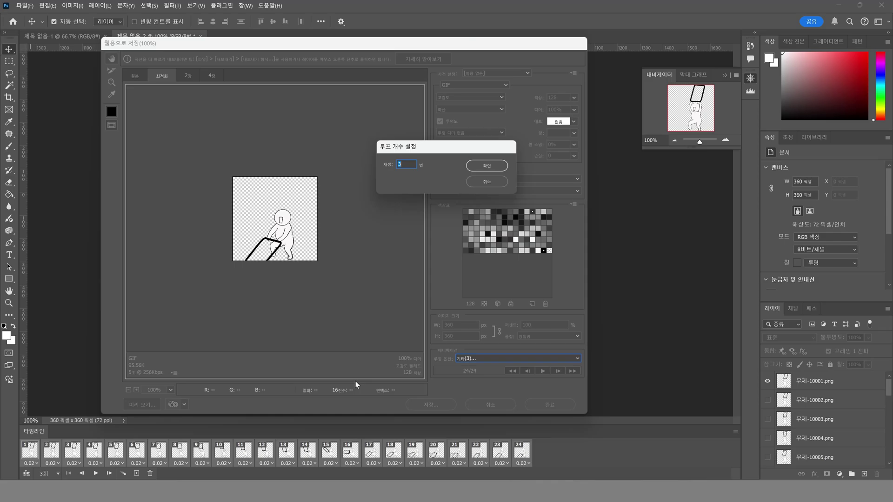
{"action": "left_click", "coordinate": [410, 164]}
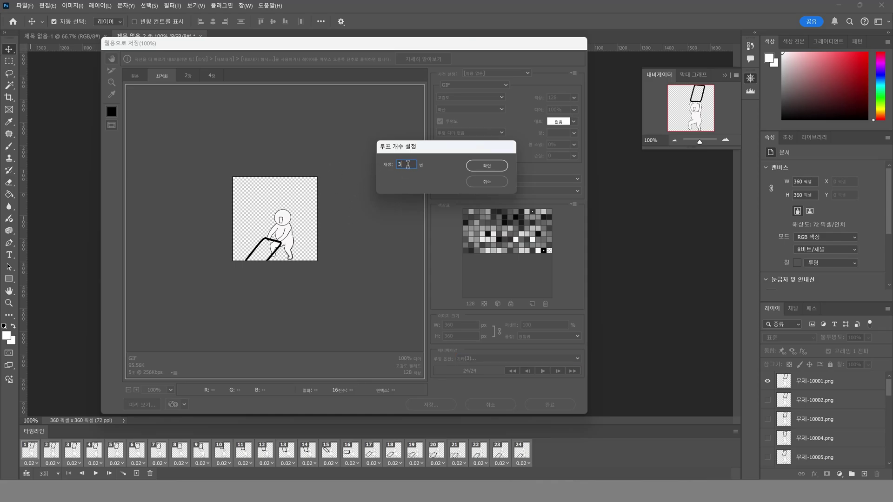
{"action": "left_click", "coordinate": [502, 166]}
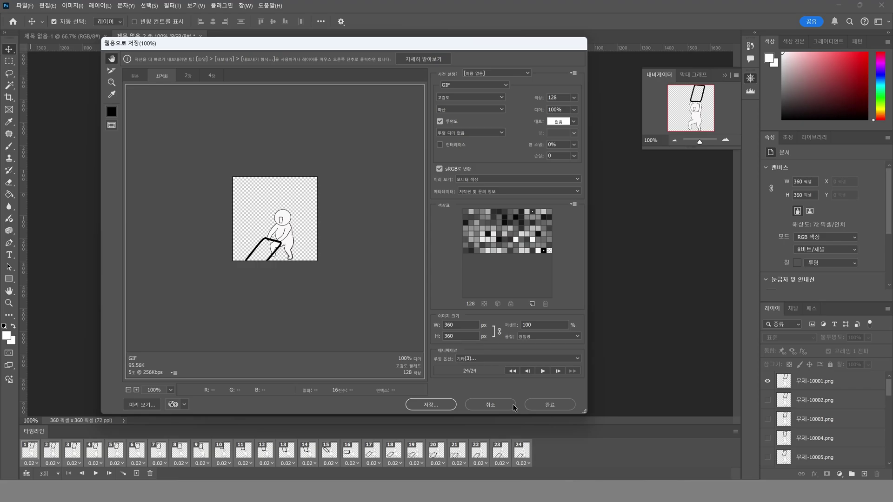
{"action": "left_click", "coordinate": [543, 371]}
Save the optimized GIF as 완성01 in the 47_움직이는 이모티콘 만들기 folder
{"action": "left_click", "coordinate": [433, 404]}
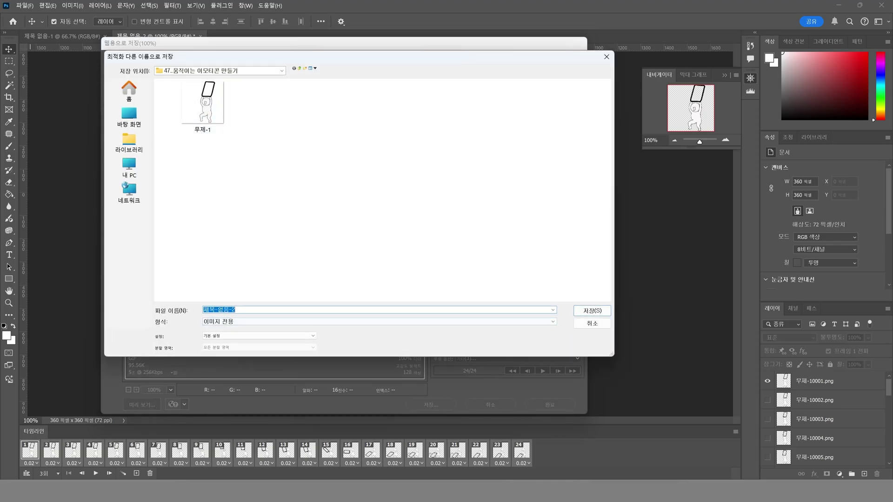
{"action": "type", "text": "연시"}
{"action": "left_click", "coordinate": [590, 311]}
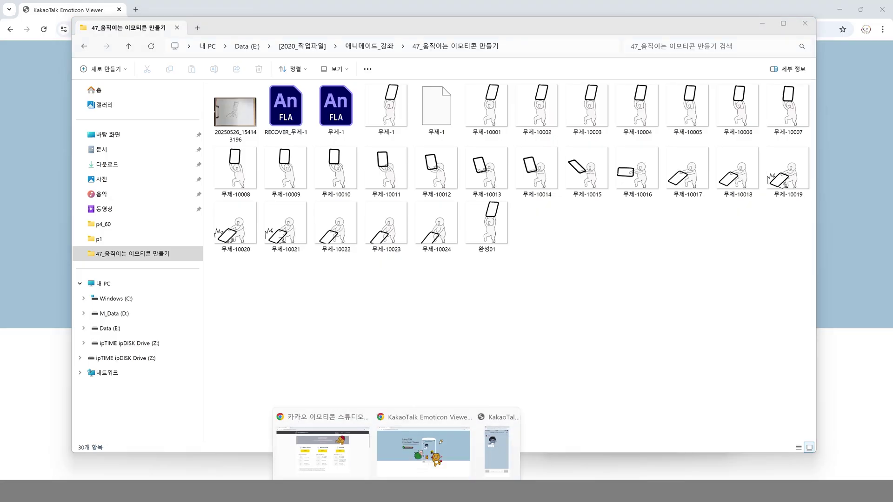
Switch to the KakaoTalk Emoticon Viewer and load 완성01 into the chat repeatedly to test the animation
{"action": "left_click", "coordinate": [498, 442]}
{"action": "left_click_drag", "start_coordinate": [486, 227], "coordinate": [599, 273]}
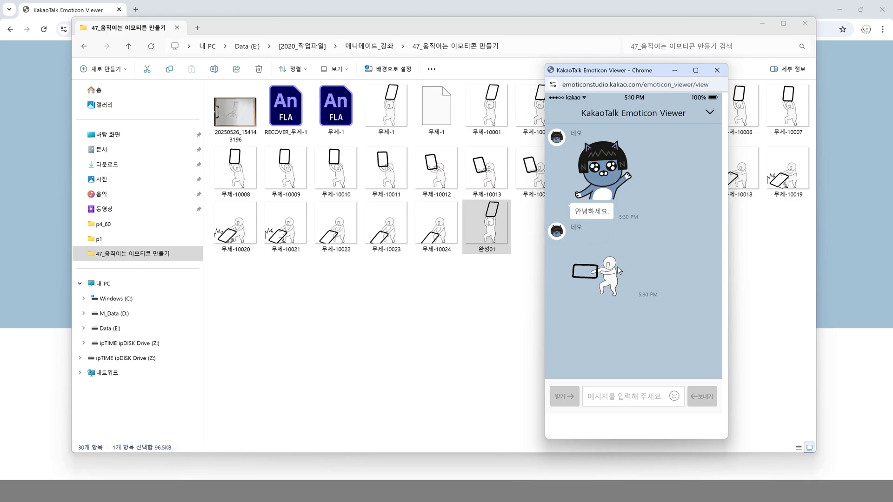
{"action": "left_click_drag", "start_coordinate": [621, 74], "coordinate": [605, 74]}
{"action": "left_click_drag", "start_coordinate": [486, 226], "coordinate": [581, 326]}
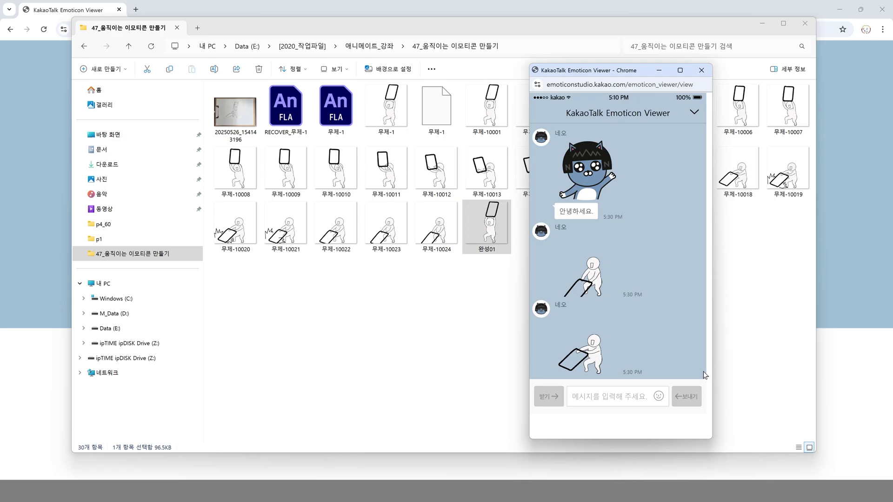
{"action": "left_click_drag", "start_coordinate": [486, 227], "coordinate": [651, 335]}
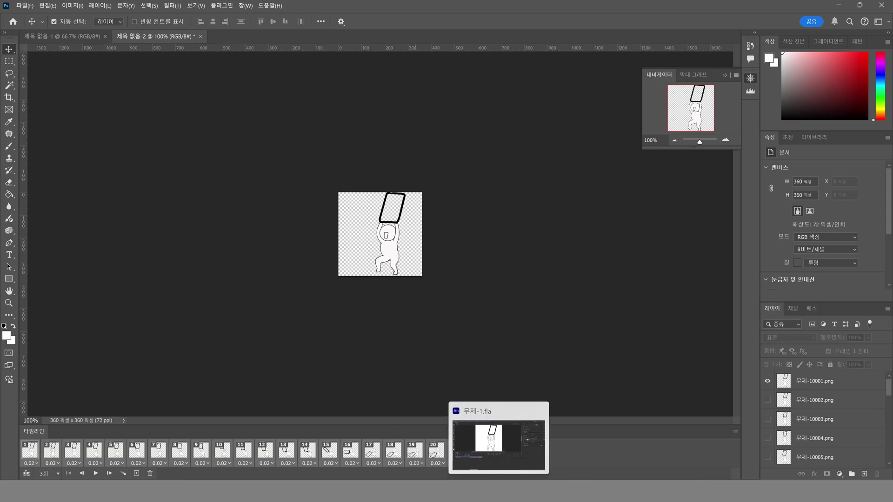
Switch to Animate and go to frame 24 to check the last frame of the chair-swinging animation
{"action": "left_click", "coordinate": [498, 442]}
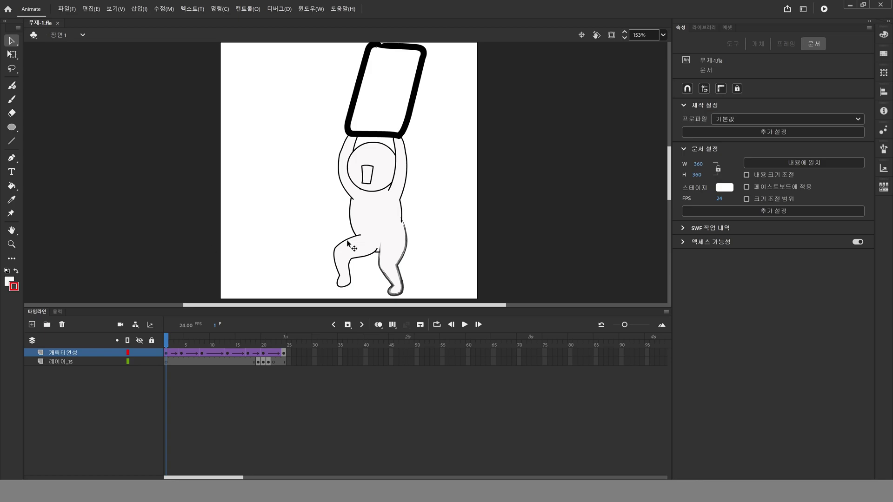
{"action": "left_click", "coordinate": [285, 341]}
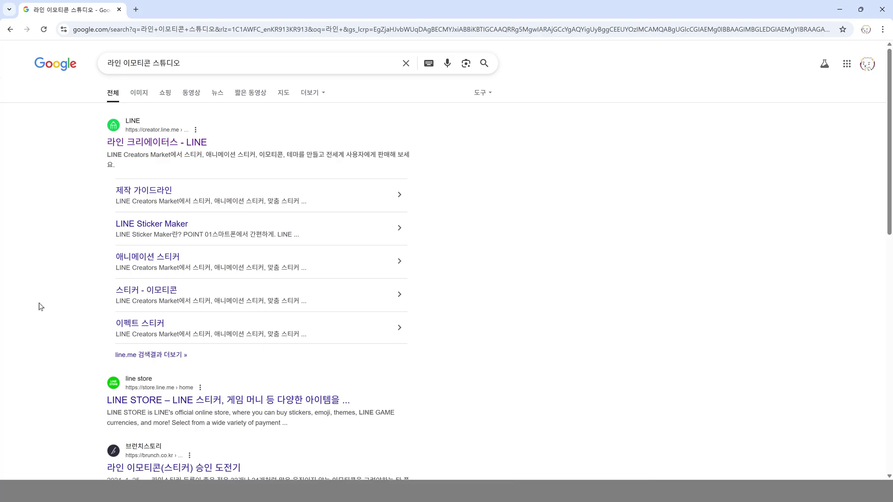
Open the animation sticker guidelines on LINE Creators Market and examine the image size limit and the allowed number of APNG frames
{"action": "left_click", "coordinate": [166, 150]}
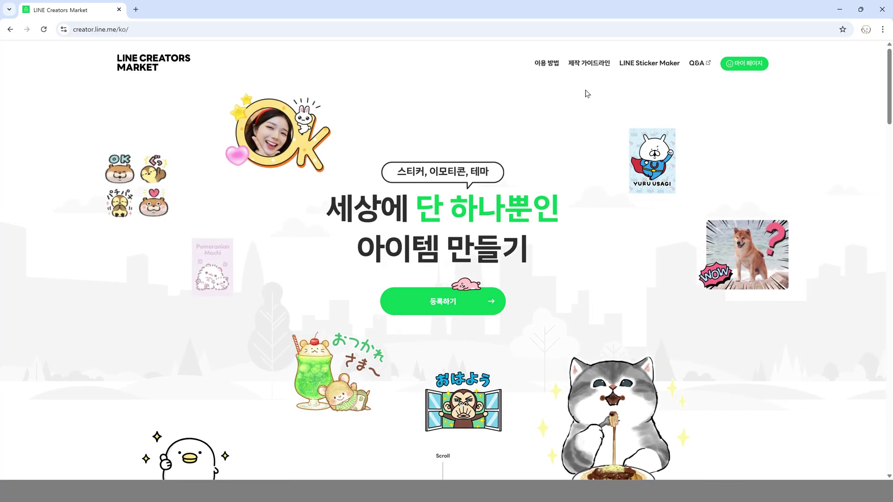
{"action": "left_click", "coordinate": [590, 65]}
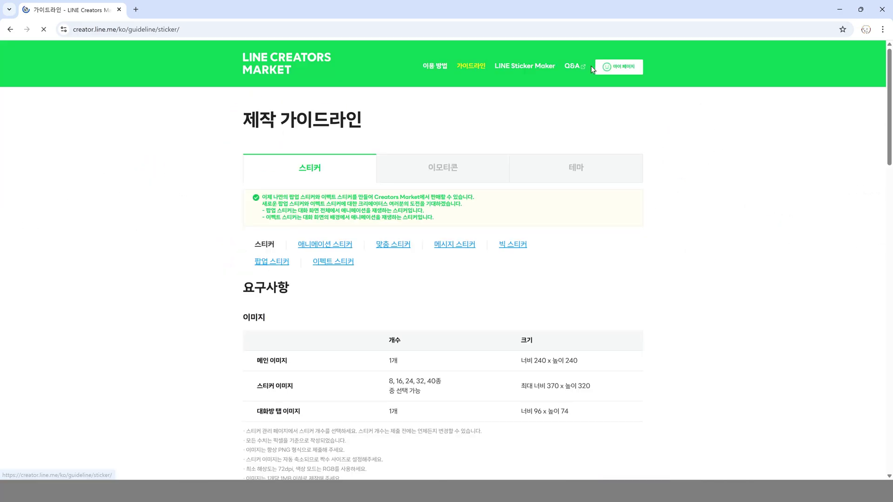
{"action": "left_click", "coordinate": [338, 246]}
{"action": "scroll", "coordinate": [486, 326], "scroll_direction": "down", "scroll_amount": 2}
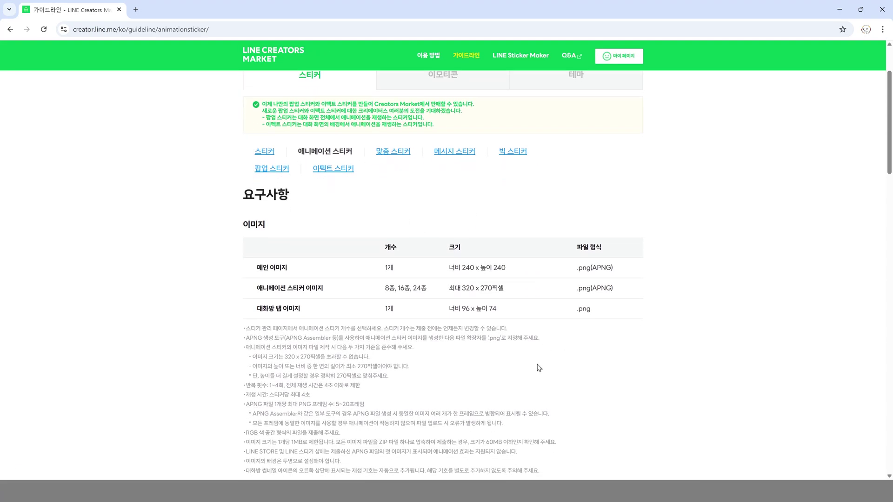
{"action": "scroll", "coordinate": [514, 335], "scroll_direction": "down", "scroll_amount": 2}
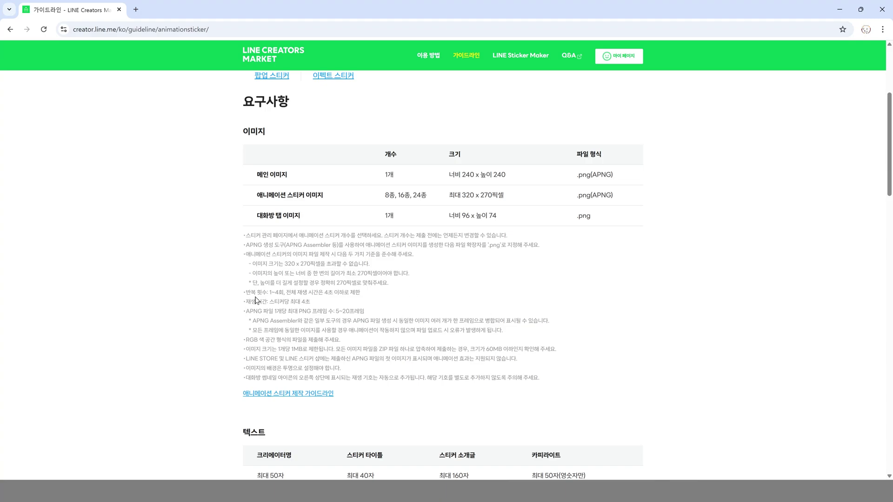
{"action": "left_click_drag", "start_coordinate": [253, 263], "coordinate": [315, 264]}
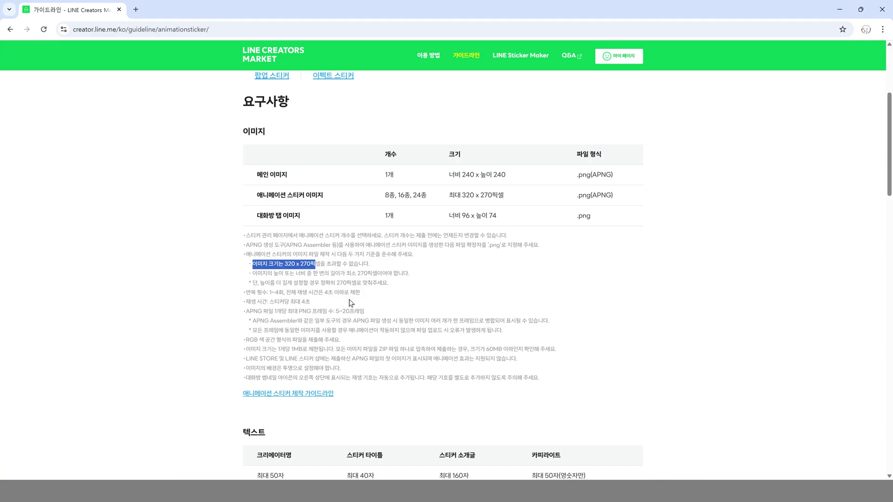
{"action": "left_click_drag", "start_coordinate": [365, 311], "coordinate": [327, 312]}
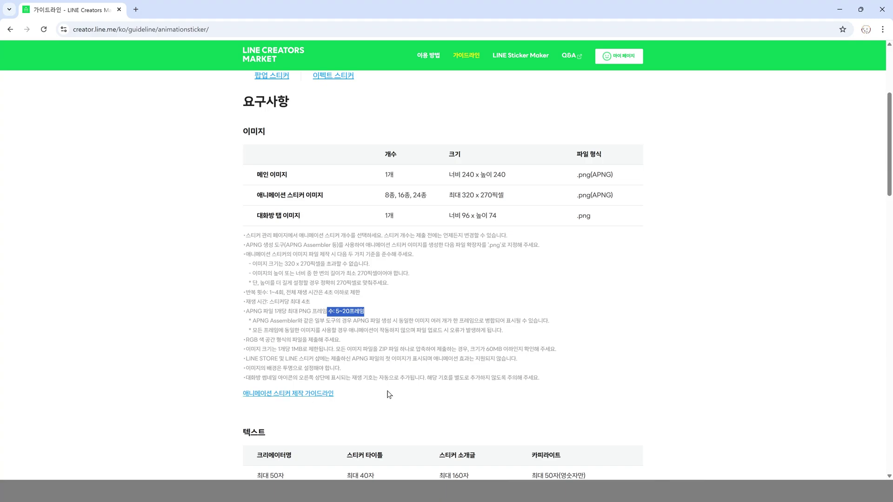
Return to Animate and save a copy of the document as 무제-2 in the 47_움직이는 이모티콘 만들기 folder
{"action": "key", "text": "alt+Tab"}
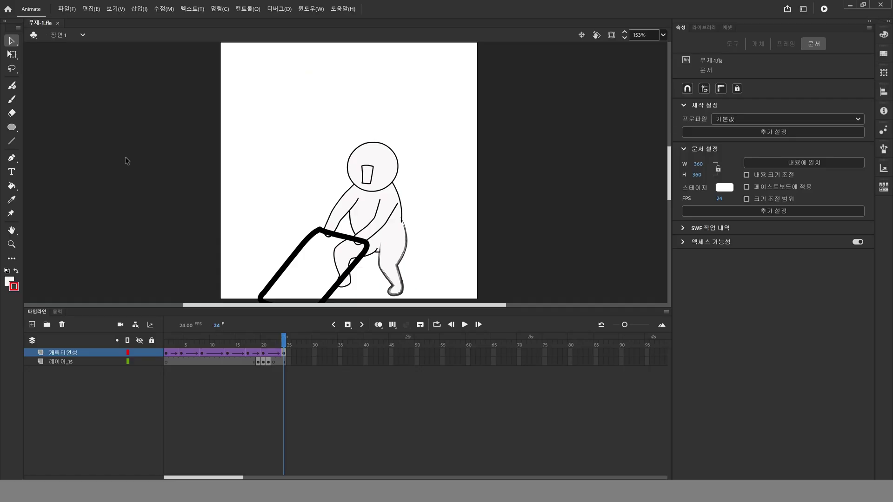
{"action": "left_click", "coordinate": [69, 9]}
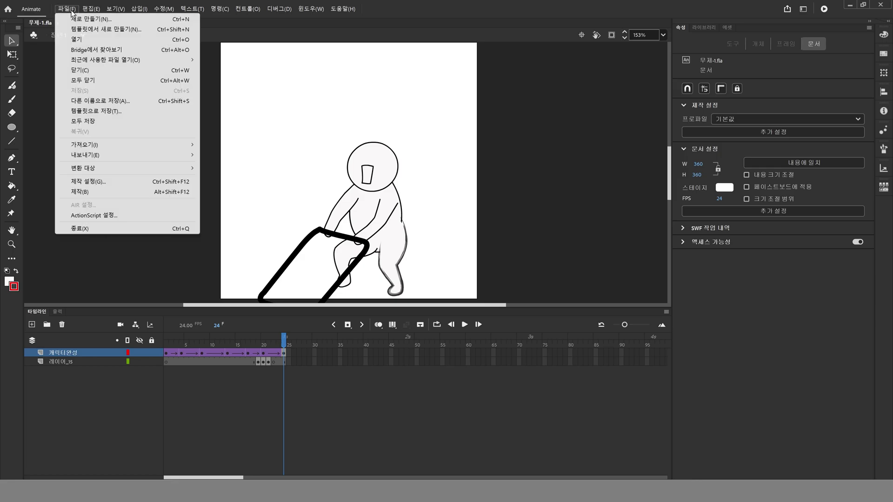
{"action": "left_click", "coordinate": [117, 103]}
{"action": "key", "text": "End"}
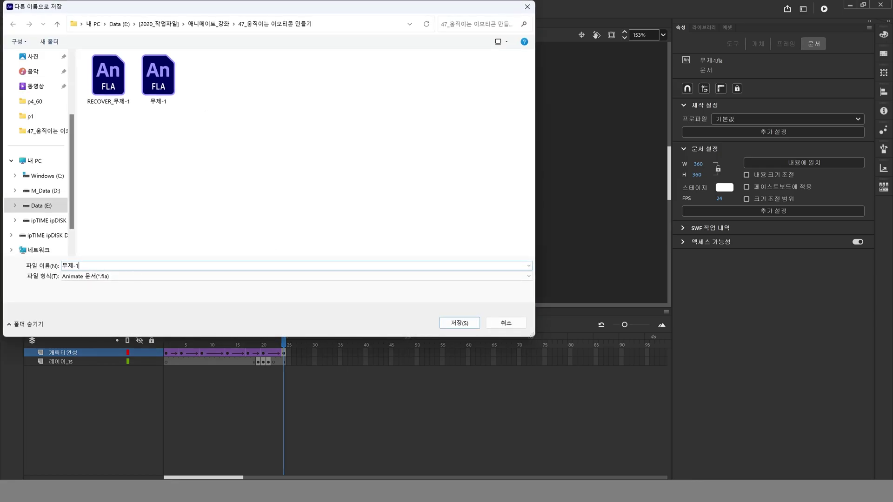
{"action": "key", "text": "BackSpace"}
{"action": "type", "text": "2"}
{"action": "key", "text": "Return"}
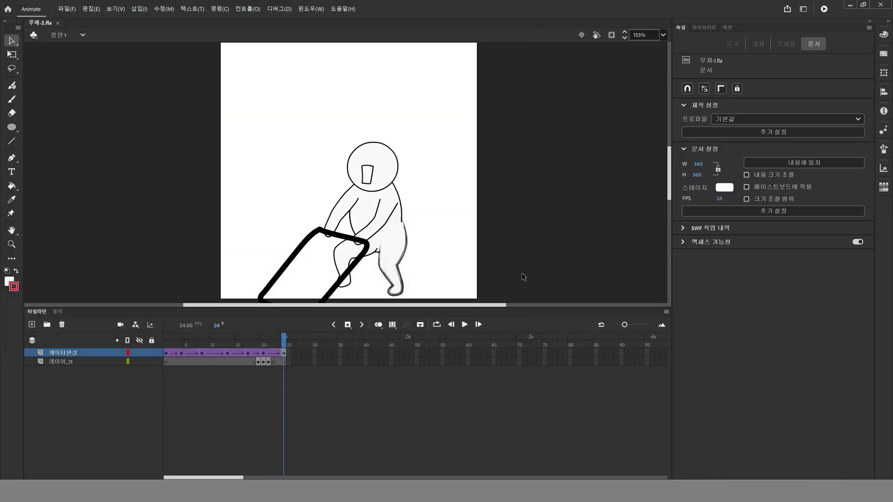
Recheck the maximum sticker size in the LINE guidelines and set the Animate stage to 320 x 270
{"action": "left_click", "coordinate": [521, 437]}
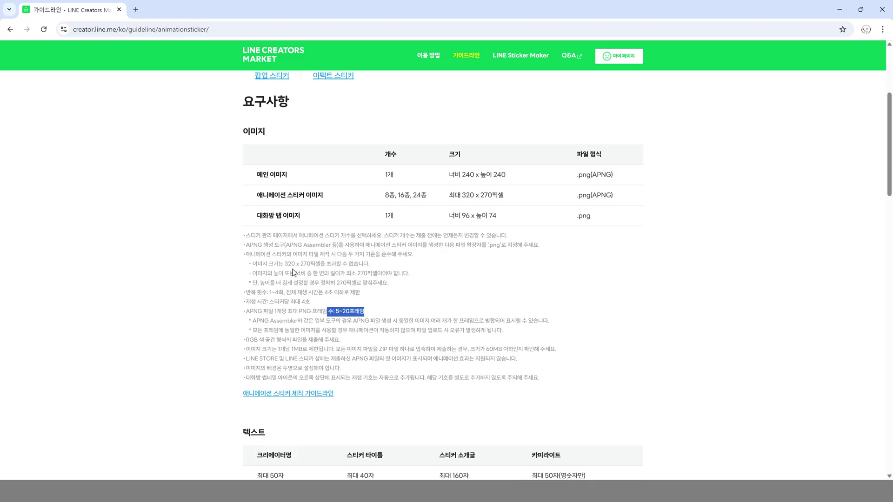
{"action": "left_click_drag", "start_coordinate": [284, 264], "coordinate": [315, 264]}
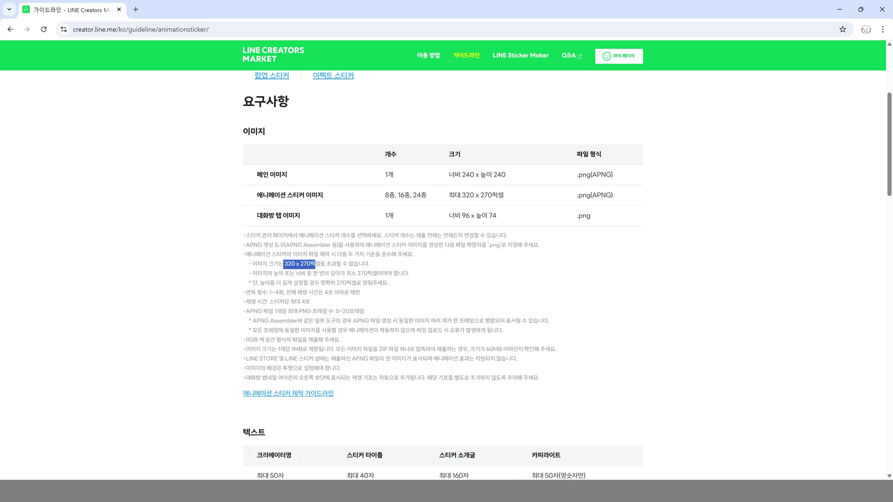
{"action": "left_click", "coordinate": [843, 8]}
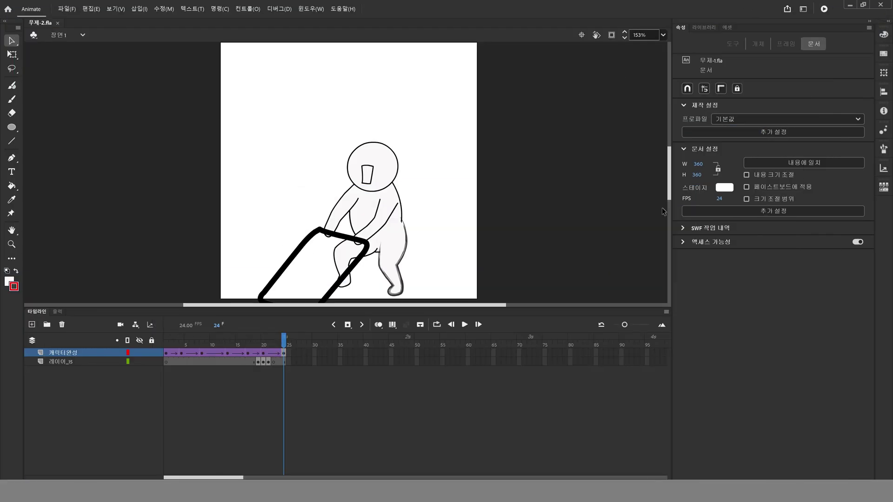
{"action": "type", "text": "320"}
{"action": "key", "text": "Tab"}
{"action": "type", "text": "270"}
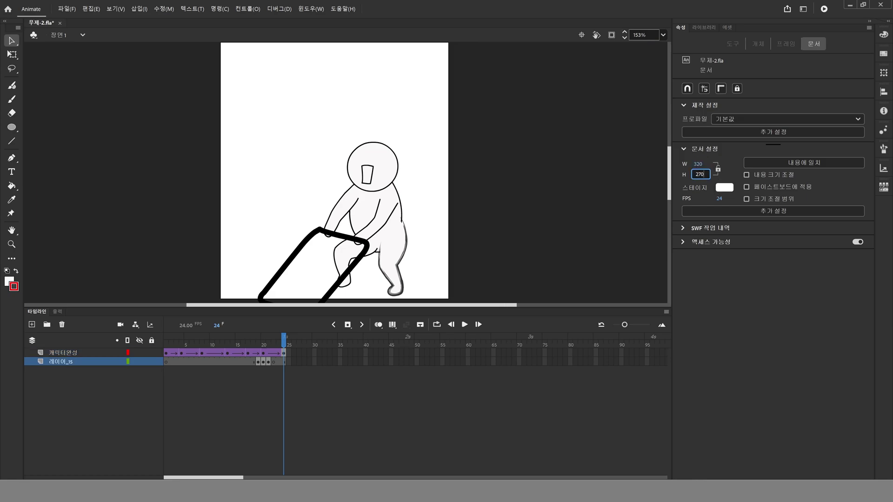
{"action": "key", "text": "Return"}
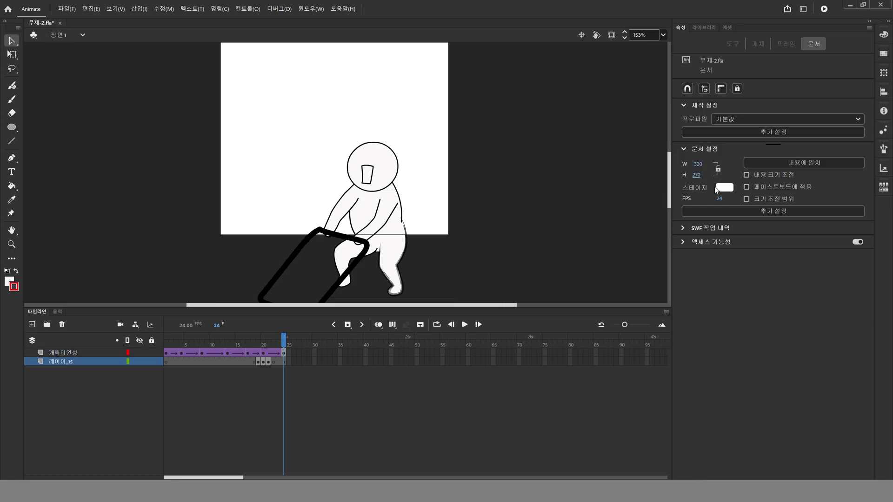
{"action": "left_click", "coordinate": [11, 244]}
{"action": "left_click", "coordinate": [350, 212]}
{"action": "left_click_drag", "start_coordinate": [243, 76], "coordinate": [412, 231]}
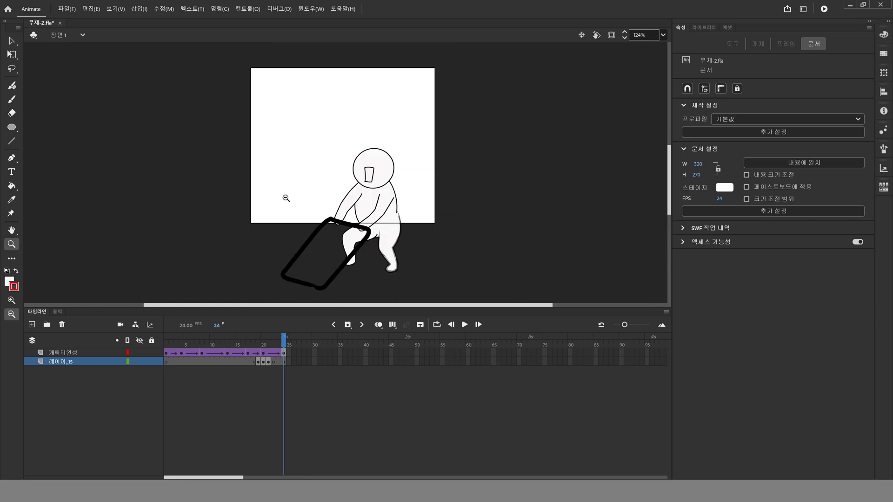
{"action": "key", "text": "v"}
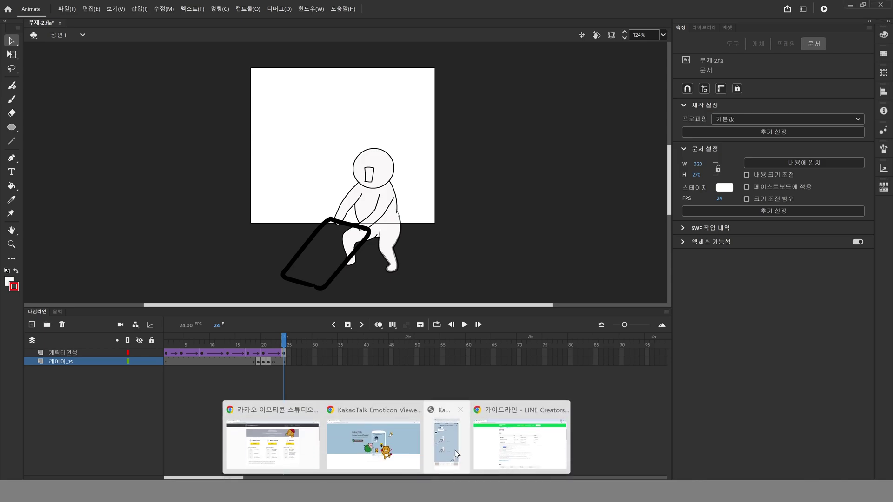
Recheck the APNG frame limit in the LINE guidelines and set the Animate document's frame rate to 20 FPS
{"action": "left_click", "coordinate": [508, 441]}
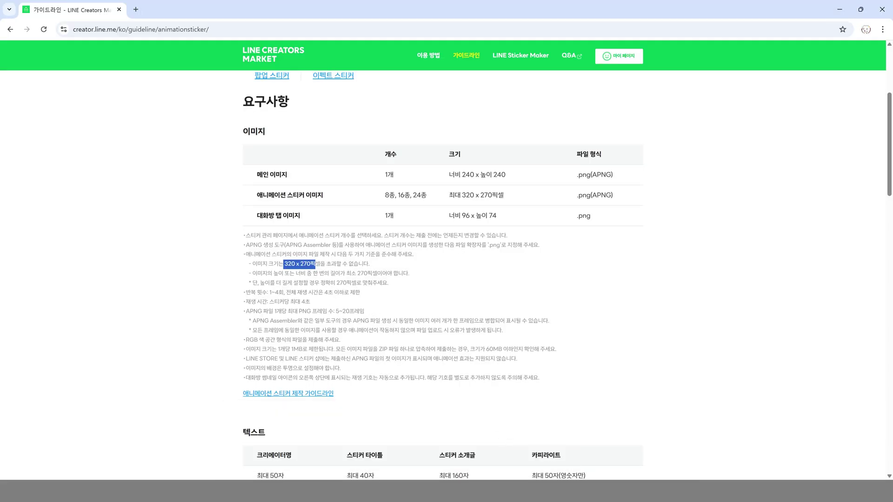
{"action": "left_click_drag", "start_coordinate": [327, 311], "coordinate": [377, 315]}
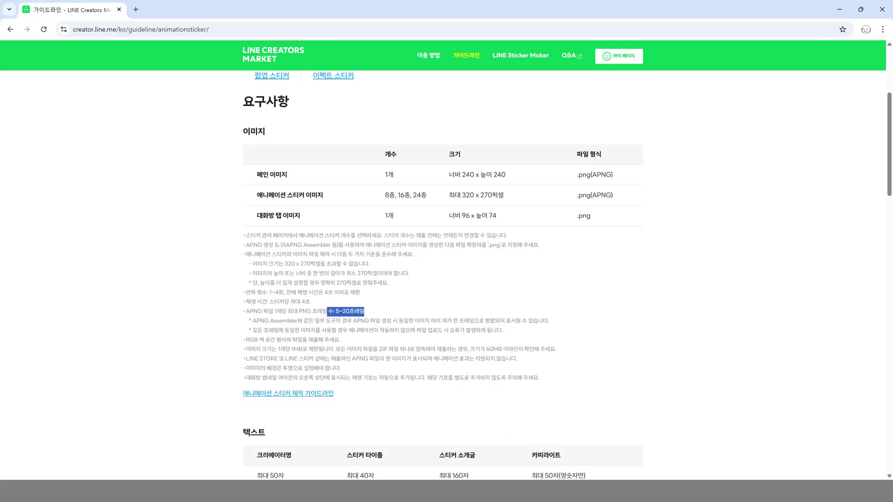
{"action": "left_click_drag", "start_coordinate": [310, 311], "coordinate": [405, 314]}
{"action": "left_click", "coordinate": [839, 9]}
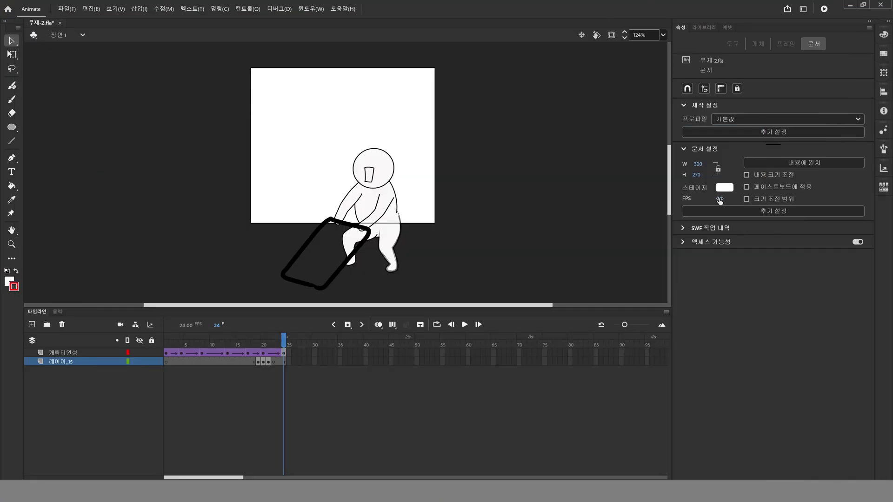
{"action": "left_click", "coordinate": [720, 199]}
{"action": "type", "text": "20"}
{"action": "key", "text": "Return"}
Add an empty layer directly below the 캐릭터완성 layer and move the playhead to frame 20
{"action": "left_click", "coordinate": [31, 325]}
{"action": "left_click", "coordinate": [71, 354]}
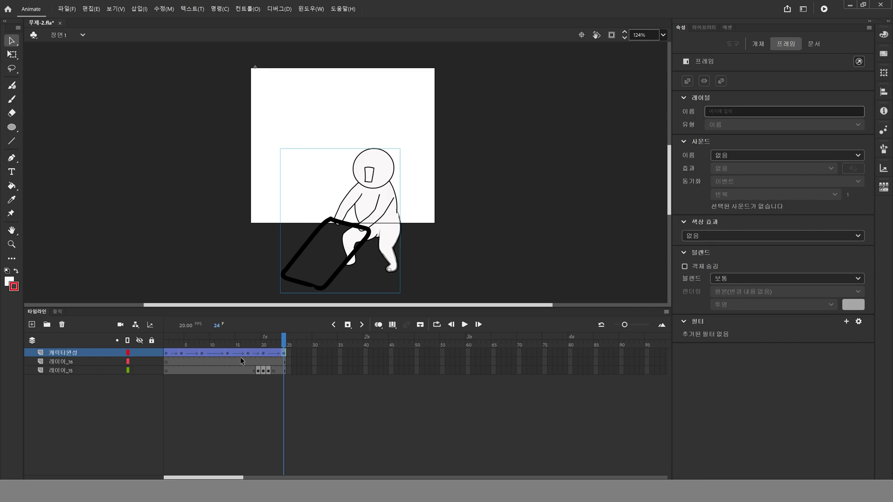
{"action": "left_click_drag", "start_coordinate": [278, 342], "coordinate": [267, 342]}
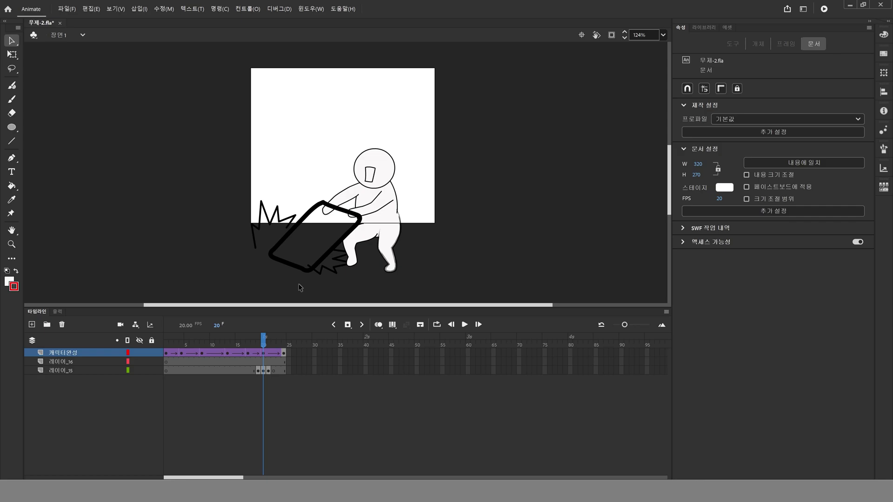
Turn on Edit Multiple Frames, extend its range over frames 1 to 24, and select all the artwork
{"action": "left_click", "coordinate": [393, 324]}
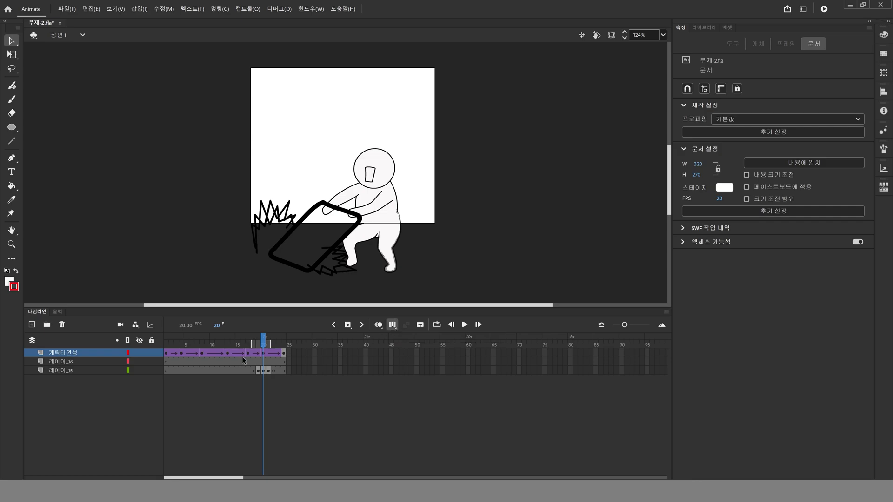
{"action": "left_click_drag", "start_coordinate": [251, 347], "coordinate": [145, 352]}
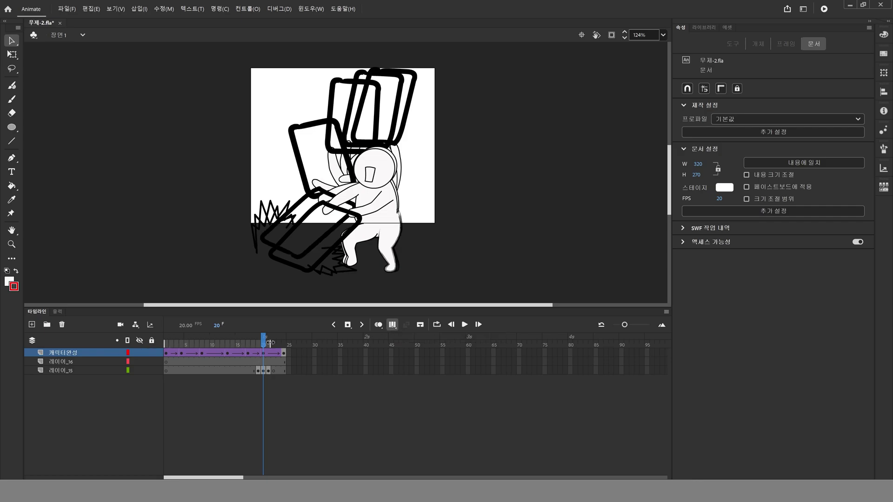
{"action": "left_click_drag", "start_coordinate": [270, 343], "coordinate": [285, 343]}
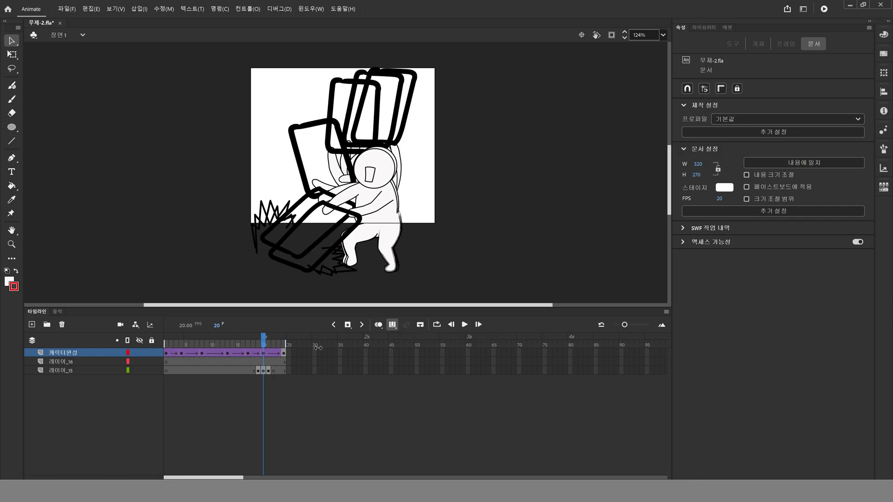
{"action": "left_click", "coordinate": [147, 63]}
{"action": "key", "text": "ctrl+a"}
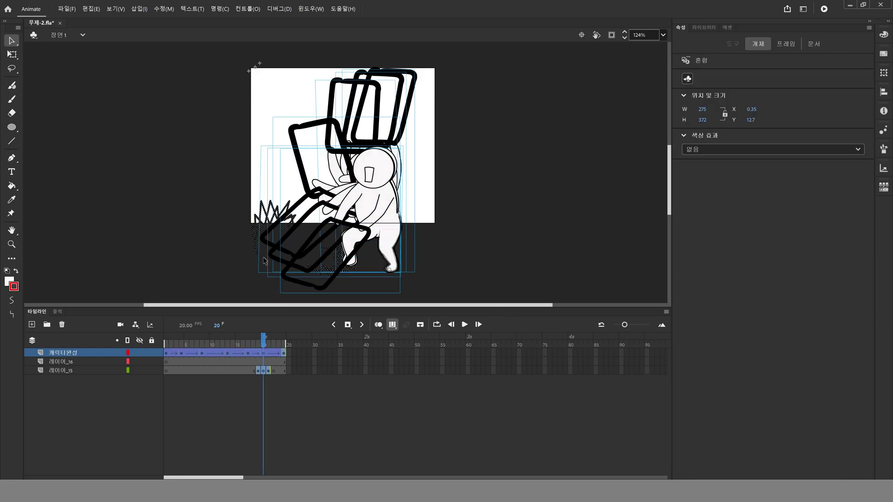
Move the selected artwork up onto the resized stage and scale it down proportionally to about 221 x 299
{"action": "left_click_drag", "start_coordinate": [362, 241], "coordinate": [374, 162]}
{"action": "left_click_drag", "start_coordinate": [408, 214], "coordinate": [395, 277]}
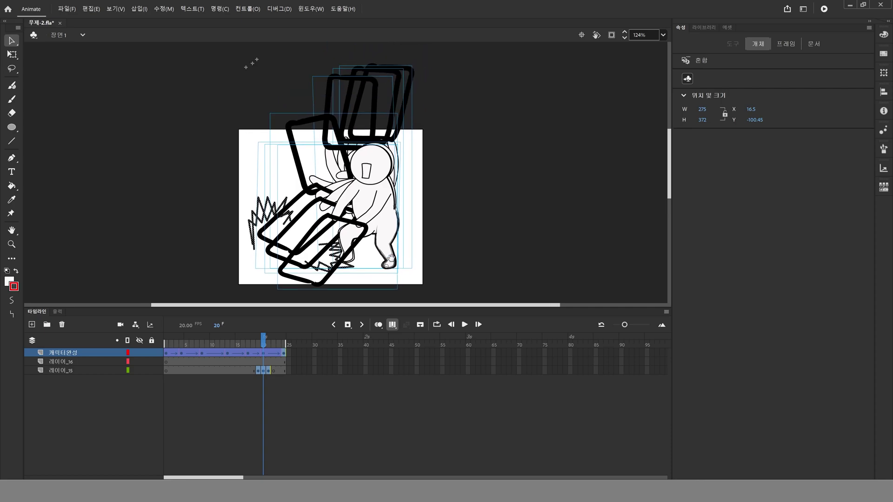
{"action": "key", "text": "q"}
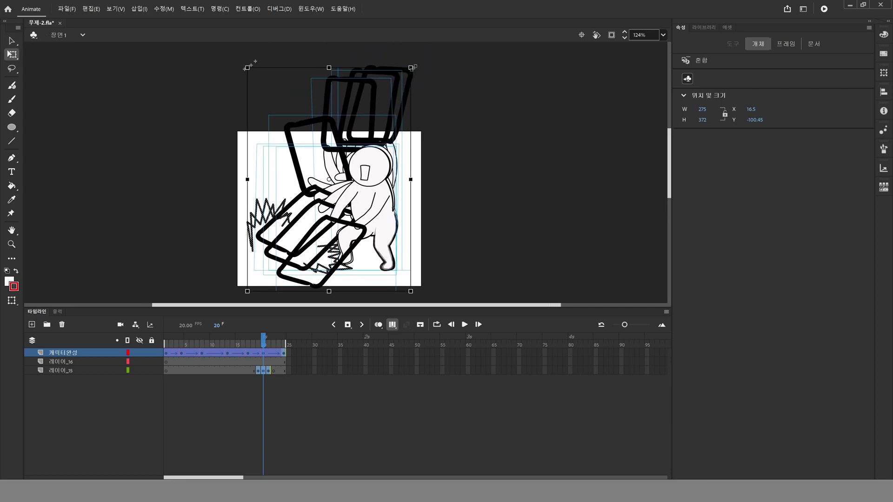
{"action": "left_click_drag", "start_coordinate": [411, 68], "coordinate": [394, 89]}
Nudge the selected artwork down so the character's feet rest near the stage's bottom edge
{"action": "key", "text": "shift+Down"}
{"action": "key", "text": "shift+Down"}
{"action": "key", "text": "shift+Down"}
{"action": "key", "text": "shift+Down"}
{"action": "key", "text": "shift+Down"}
{"action": "key", "text": "shift+Down"}
{"action": "key", "text": "shift+Down"}
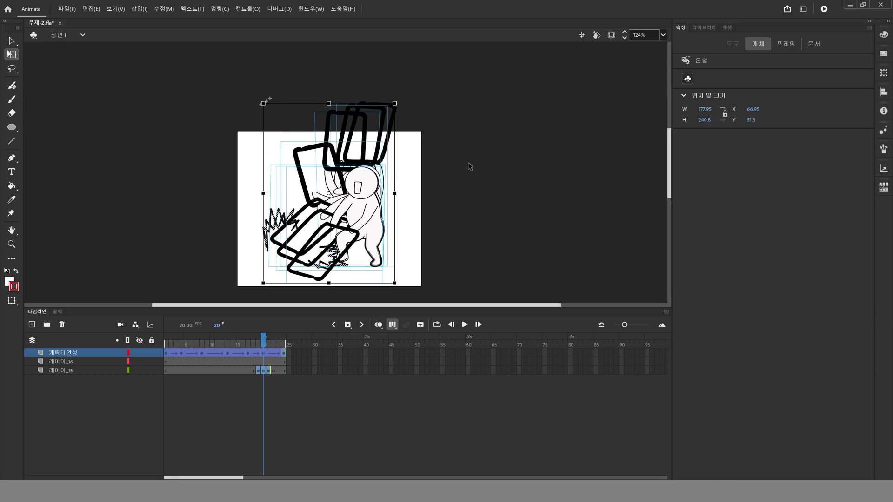
{"action": "key", "text": "shift+Up"}
{"action": "key", "text": "shift+Up"}
{"action": "key", "text": "Down"}
{"action": "key", "text": "Down"}
{"action": "key", "text": "Down"}
{"action": "key", "text": "Down"}
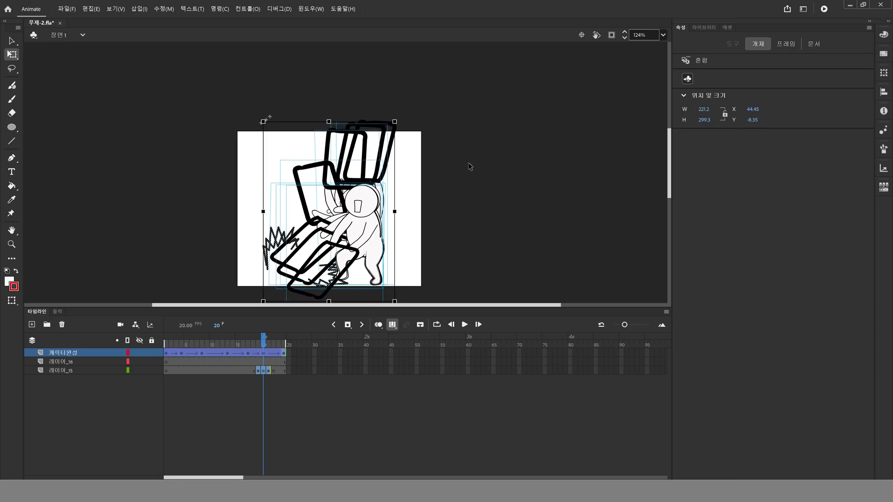
Scale the selected artwork down further to about 192 x 259 and nudge it down and right to about X 61, Y 20
{"action": "left_click_drag", "start_coordinate": [396, 122], "coordinate": [385, 134]}
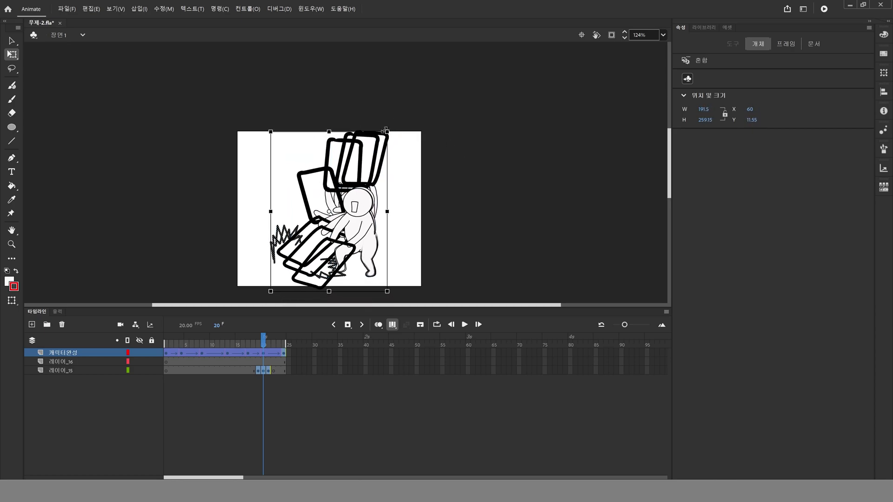
{"action": "key", "text": "shift+Down"}
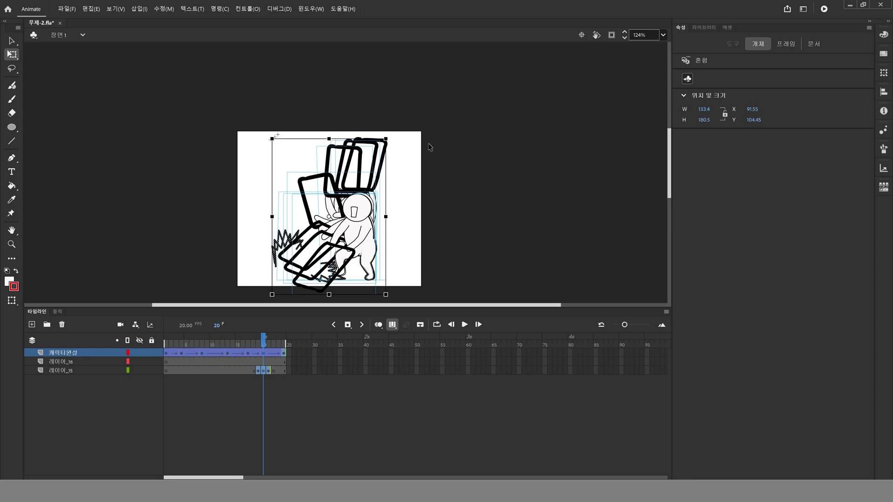
{"action": "key", "text": "Down"}
{"action": "key", "text": "Right"}
{"action": "left_click", "coordinate": [392, 412]}
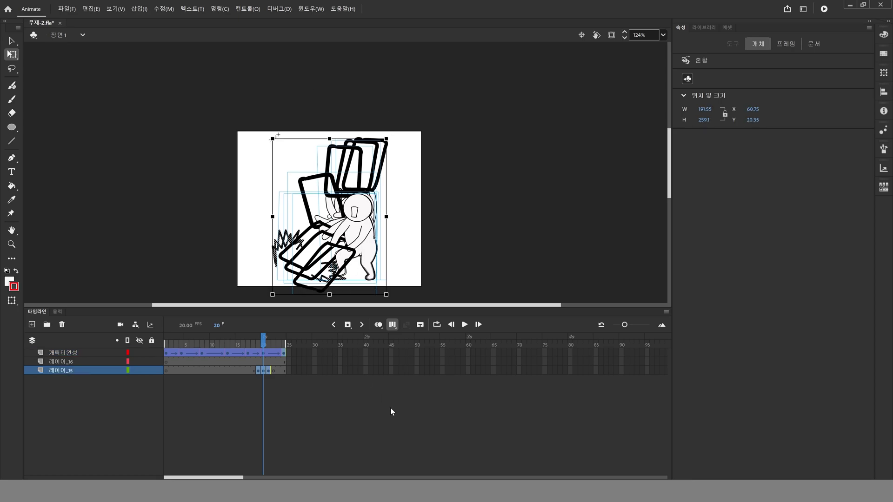
Turn off Edit Multiple Frames and play back the rescaled animation on the 320 x 270 stage
{"action": "left_click", "coordinate": [393, 325]}
{"action": "left_click_drag", "start_coordinate": [187, 345], "coordinate": [157, 341]}
{"action": "key", "text": "Return"}
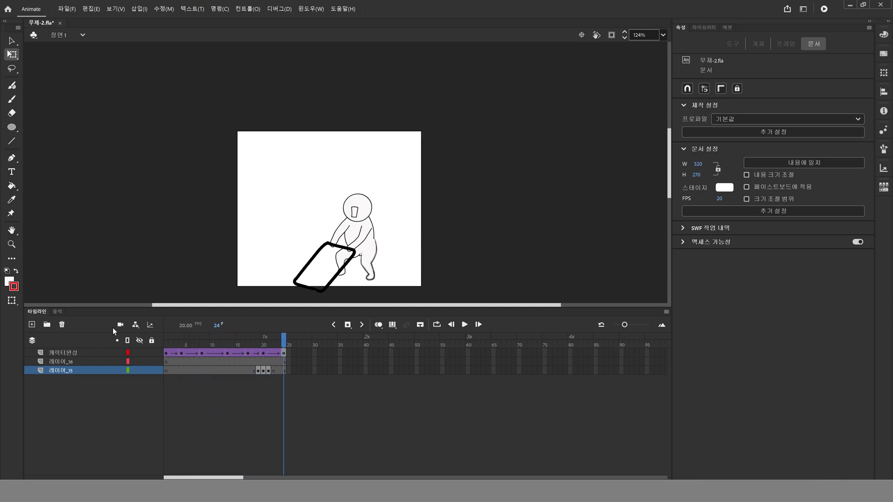
{"action": "key", "text": "Return"}
Return to frame 1 with the Selection tool and open the character symbol for editing
{"action": "left_click", "coordinate": [11, 43]}
{"action": "key", "text": "shift+comma"}
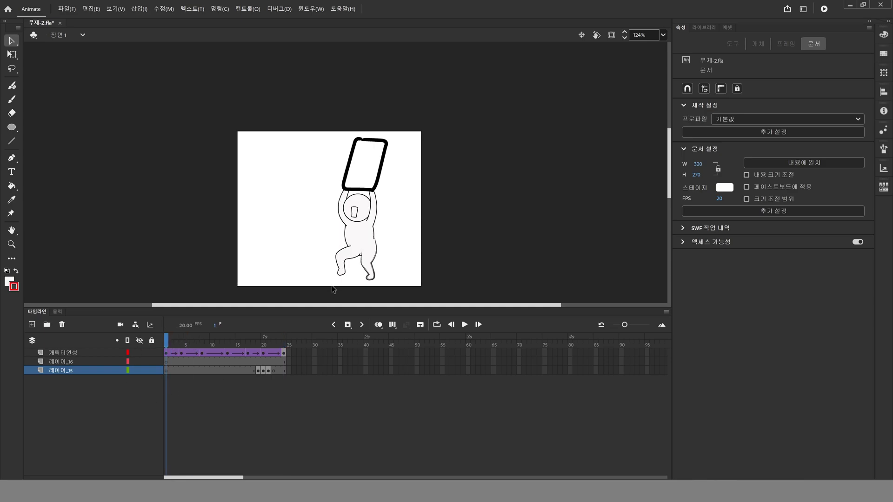
{"action": "left_click", "coordinate": [364, 231]}
{"action": "double_click", "coordinate": [360, 237]}
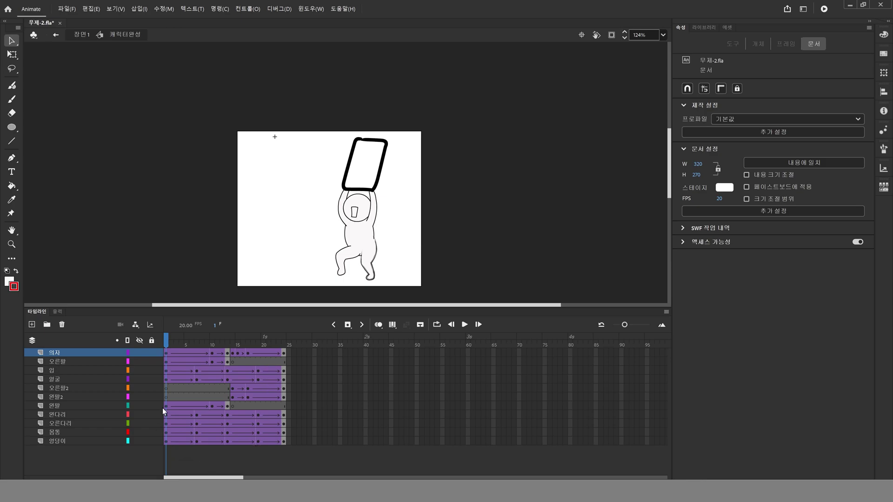
Try to remove frame 4 from all layers of the character symbol
{"action": "left_click_drag", "start_coordinate": [181, 356], "coordinate": [180, 448]}
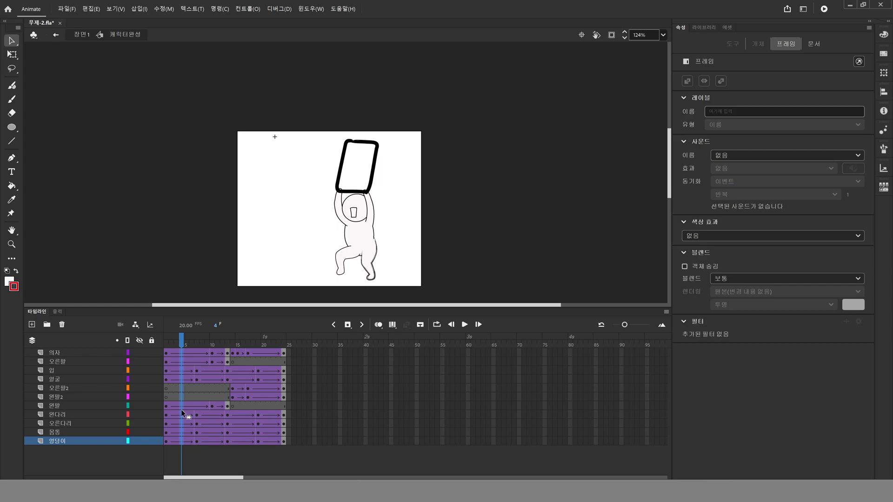
{"action": "right_click", "coordinate": [181, 389]}
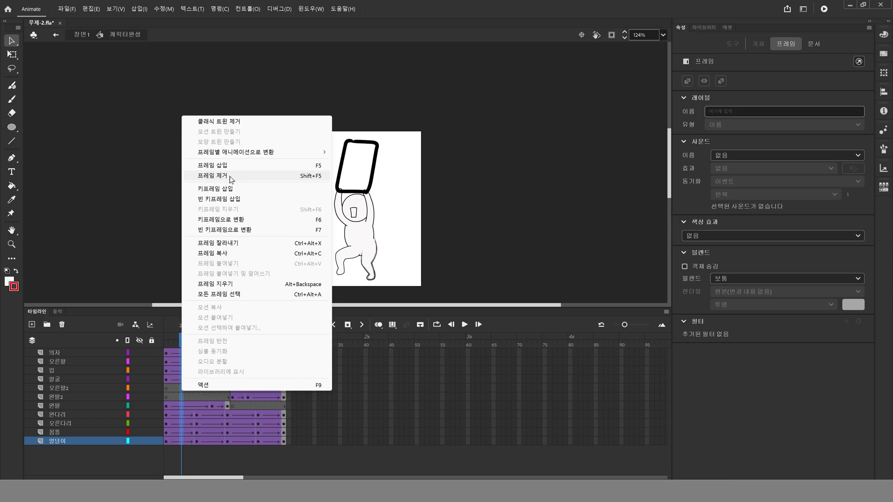
{"action": "left_click", "coordinate": [217, 177]}
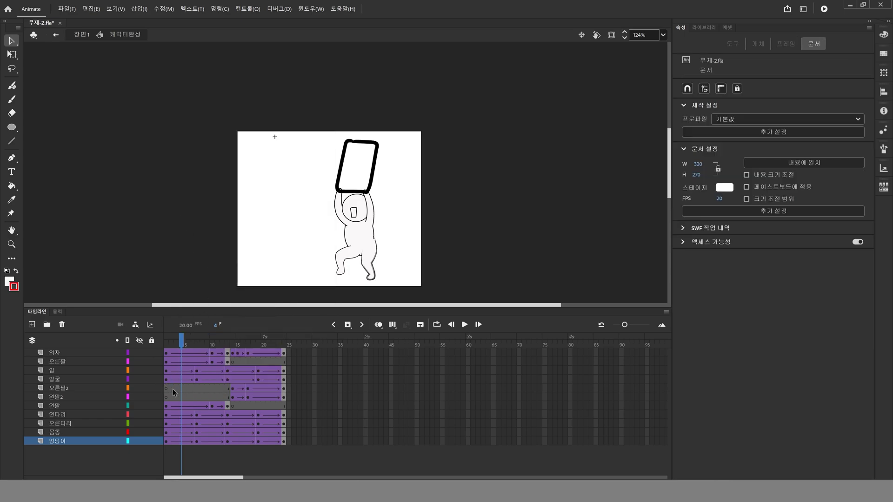
Remove one frame at frame 3 and another at frame 8 from all layers of the character symbol
{"action": "left_click", "coordinate": [175, 397]}
{"action": "left_click", "coordinate": [175, 442]}
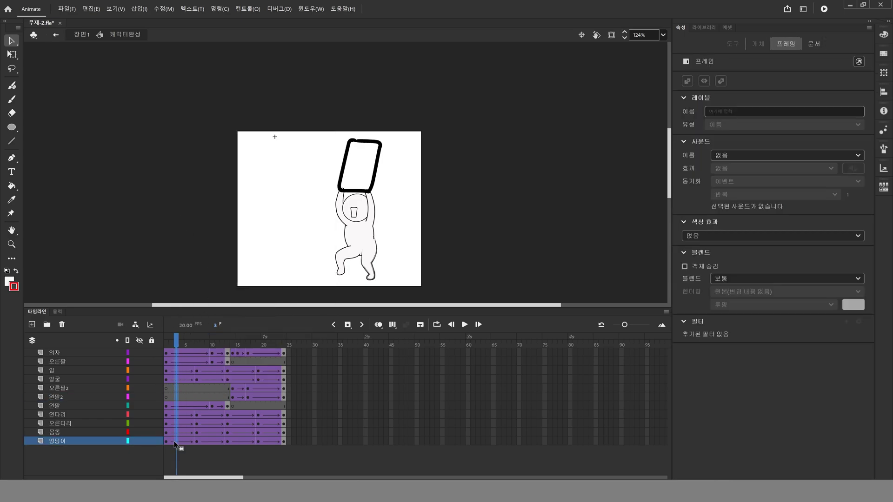
{"action": "key", "text": "shift+F5"}
{"action": "key", "text": "period"}
{"action": "key", "text": "period"}
{"action": "key", "text": "period"}
{"action": "key", "text": "period"}
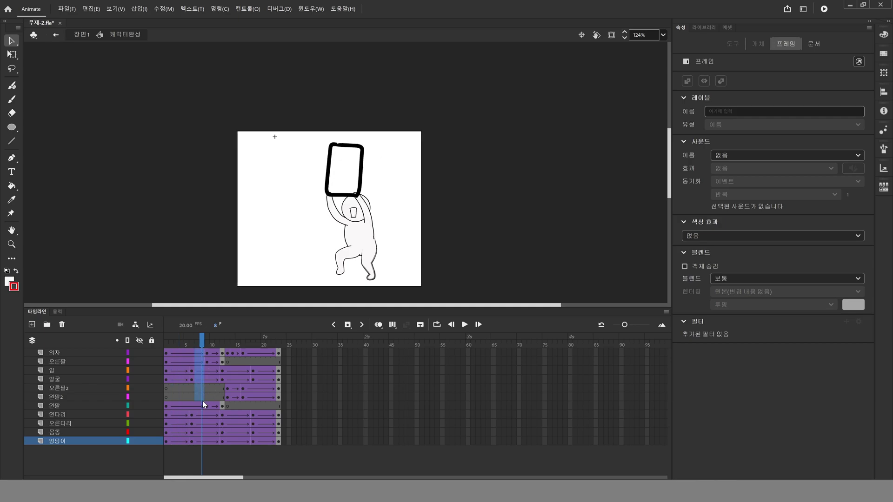
{"action": "key", "text": "shift+F5"}
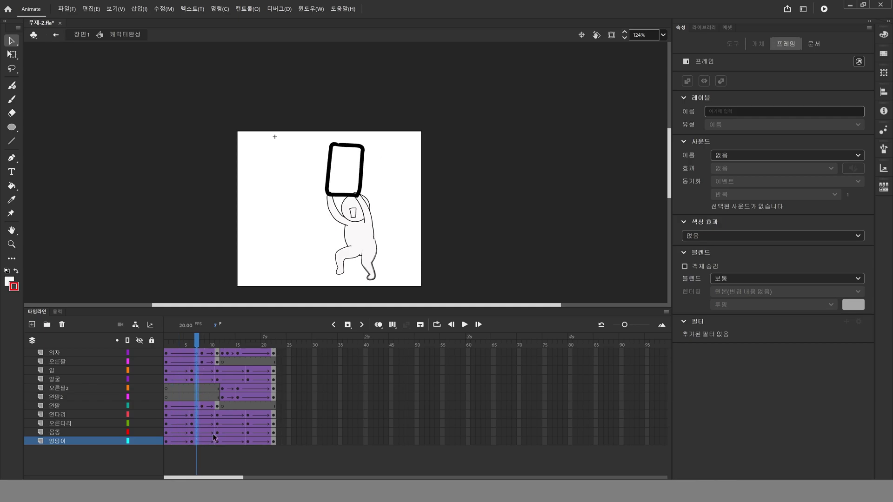
Remove two more frames in the symbol's second half across all layers so it ends at frame 20, and play it back
{"action": "left_click", "coordinate": [243, 352]}
{"action": "left_click", "coordinate": [253, 379]}
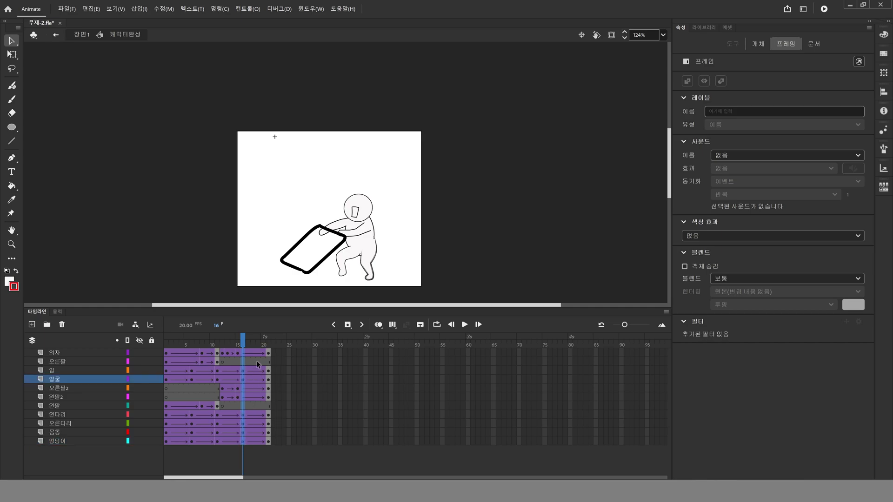
{"action": "key", "text": "shift+F5"}
{"action": "left_click", "coordinate": [255, 442]}
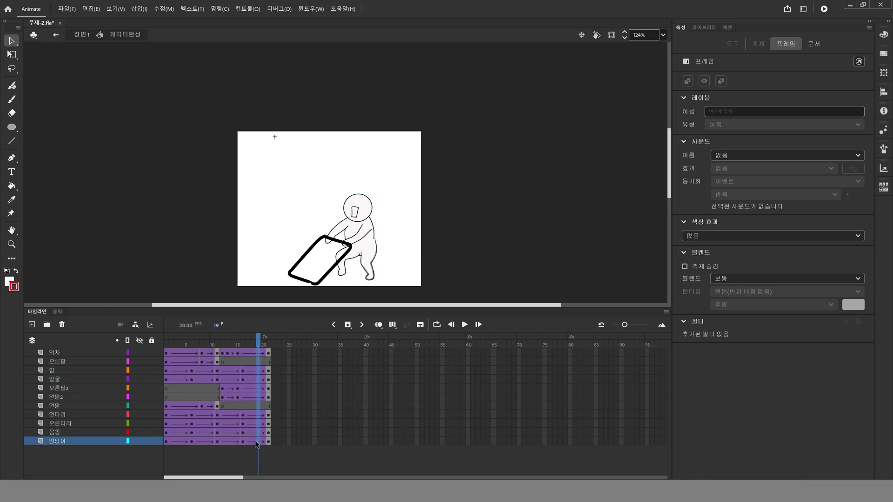
{"action": "key", "text": "shift+F5"}
{"action": "left_click", "coordinate": [276, 451]}
{"action": "left_click", "coordinate": [264, 347]}
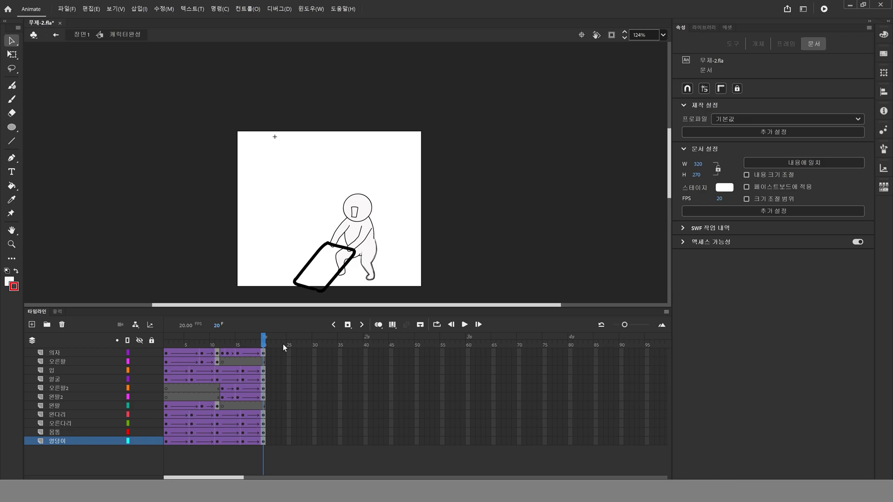
{"action": "key", "text": "Return"}
Return to the main scene and remove one frame at frame 6 from the 캐릭터완성 layer
{"action": "left_click", "coordinate": [80, 37]}
{"action": "left_click", "coordinate": [189, 374]}
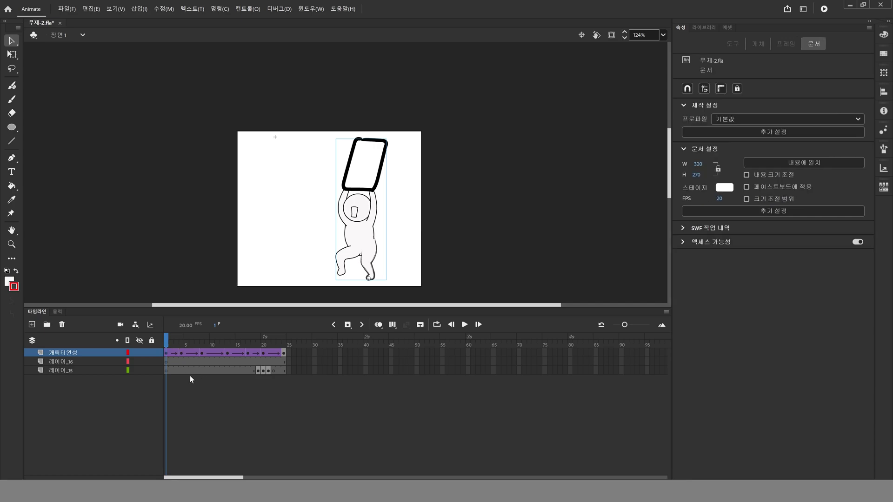
{"action": "left_click", "coordinate": [191, 354]}
{"action": "key", "text": "shift+F5"}
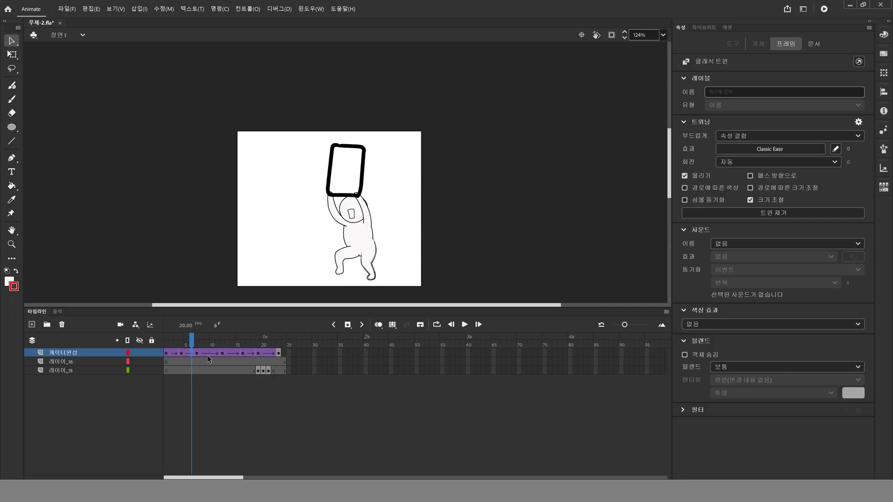
Try to remove frames 9, 13 and 19 from the 캐릭터완성 layer so it ends at frame 20
{"action": "left_click", "coordinate": [208, 355]}
{"action": "key", "text": "shift+F5"}
{"action": "left_click", "coordinate": [230, 356]}
{"action": "key", "text": "shift+F5"}
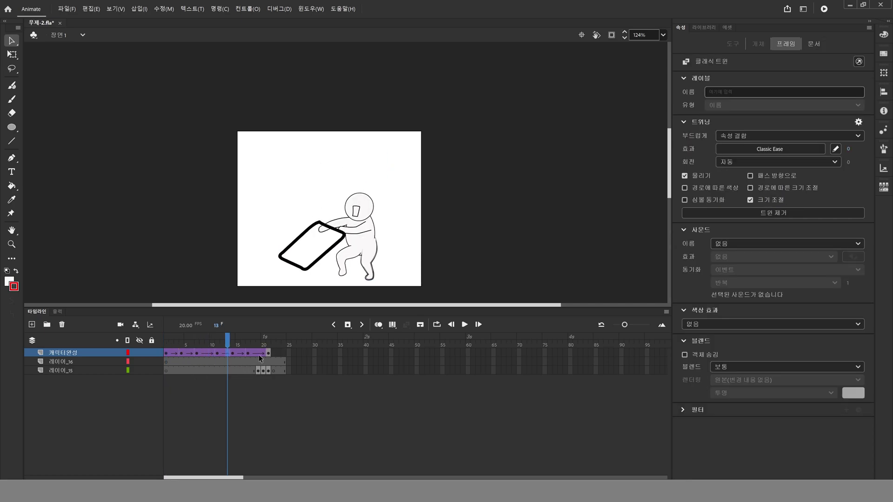
{"action": "left_click", "coordinate": [258, 356]}
{"action": "key", "text": "shift+F5"}
Try to shift the impact effect on 레이어_15 to frames 14 to 16 and trim all layers after frame 20
{"action": "left_click", "coordinate": [256, 389]}
{"action": "mouse_move", "coordinate": [256, 346]}
{"action": "left_mouse_down"}
{"action": "mouse_move", "coordinate": [233, 346]}
{"action": "mouse_move", "coordinate": [259, 373]}
{"action": "mouse_move", "coordinate": [271, 372]}
{"action": "mouse_move", "coordinate": [241, 372]}
{"action": "mouse_move", "coordinate": [238, 346]}
{"action": "mouse_move", "coordinate": [229, 345]}
{"action": "mouse_move", "coordinate": [257, 345]}
{"action": "mouse_move", "coordinate": [247, 345]}
{"action": "left_mouse_up"}
{"action": "left_click", "coordinate": [241, 347]}
{"action": "left_click", "coordinate": [248, 372]}
{"action": "key", "text": "shift+period"}
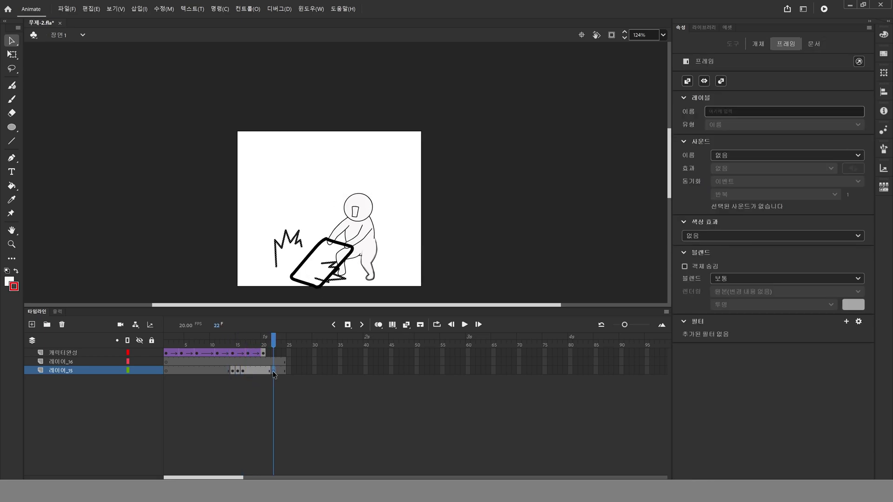
{"action": "key", "text": "shift+comma"}
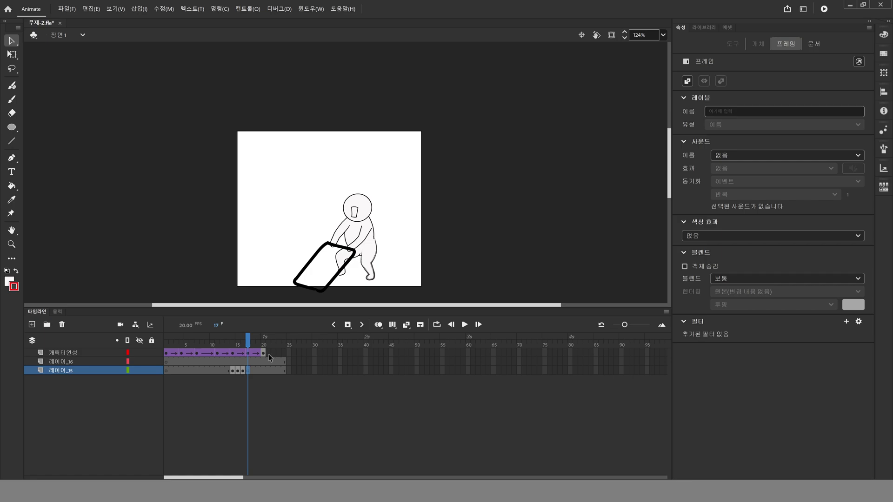
{"action": "left_click_drag", "start_coordinate": [269, 353], "coordinate": [317, 377]}
{"action": "key", "text": "shift+F5"}
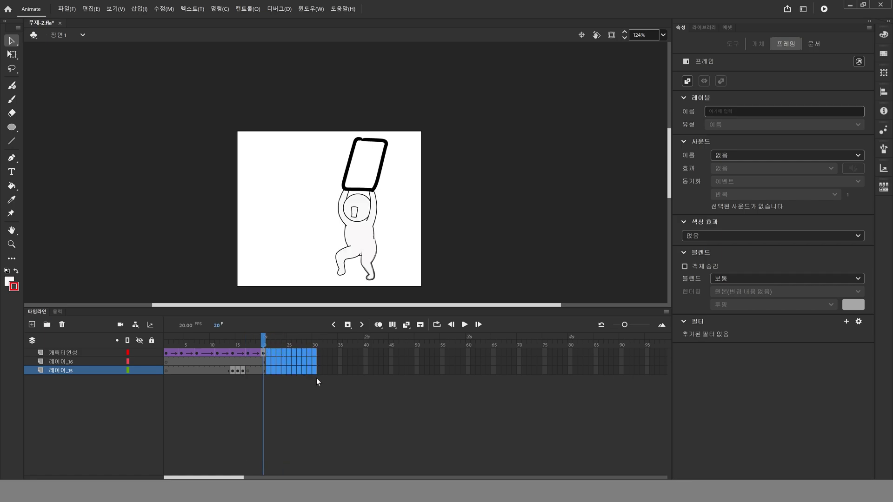
Play back the main scene and the character symbol's own timeline to compare how the 20-frame swing ends
{"action": "left_click", "coordinate": [305, 403]}
{"action": "key", "text": "Return"}
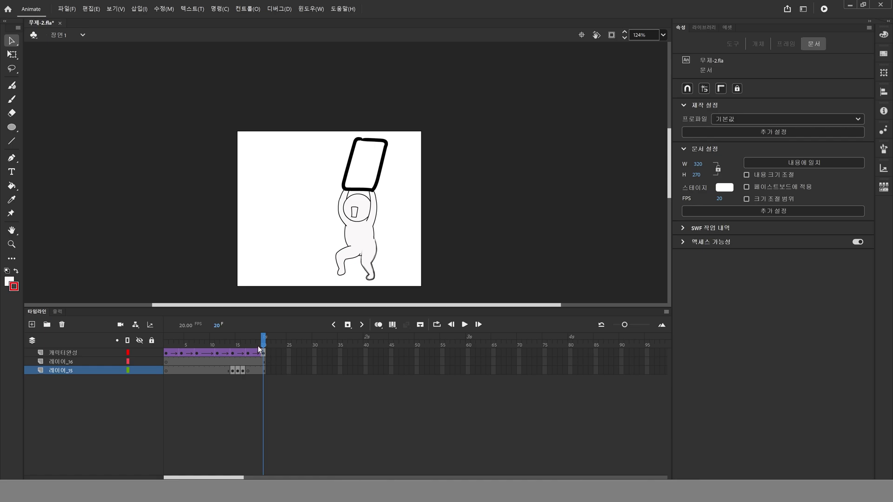
{"action": "key", "text": "Return"}
{"action": "double_click", "coordinate": [367, 242]}
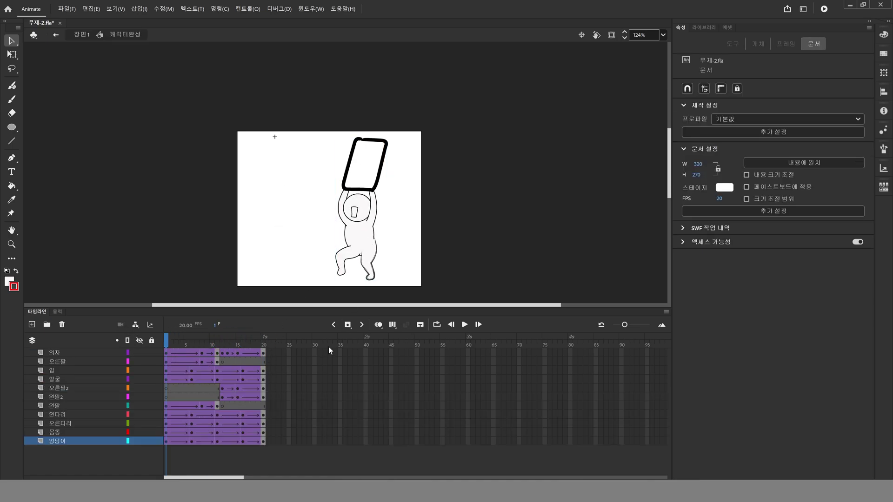
{"action": "key", "text": "Return"}
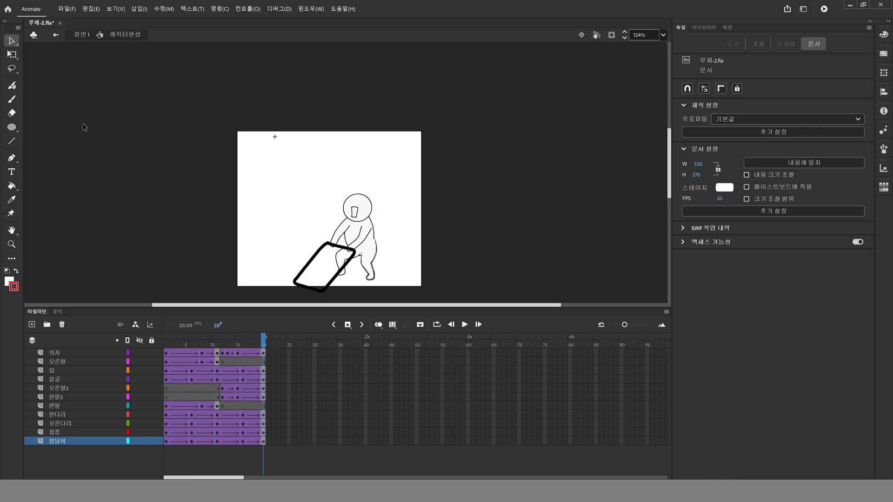
{"action": "left_click", "coordinate": [81, 35]}
{"action": "left_click", "coordinate": [389, 236]}
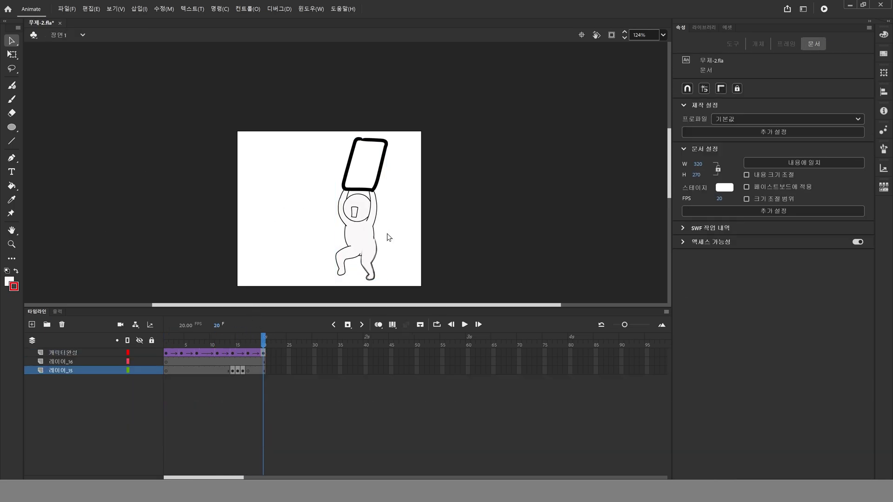
{"action": "key", "text": "Return"}
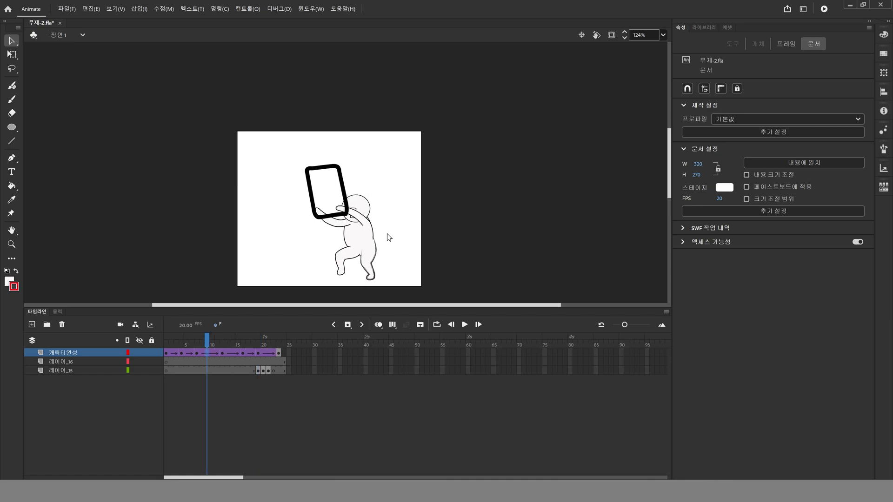
End the 캐릭터완성 layer on the chair-down pose at frame 20 and trim all layers after frame 20
{"action": "left_click_drag", "start_coordinate": [207, 349], "coordinate": [259, 350]}
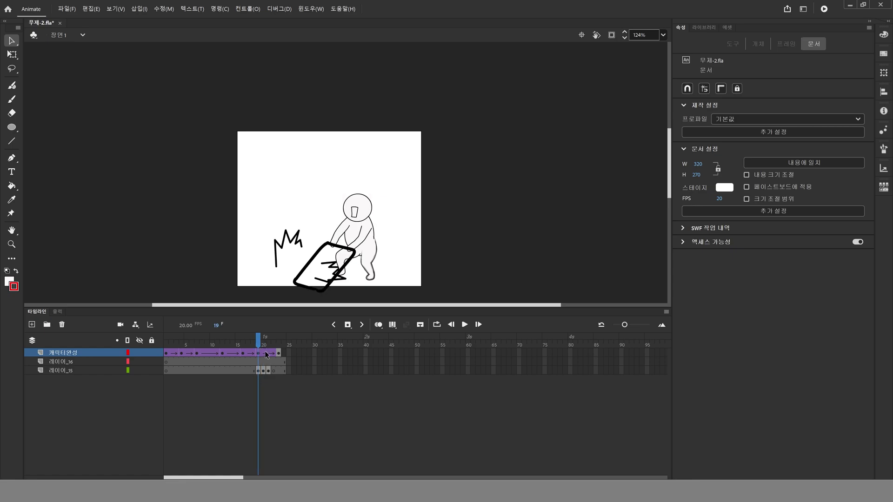
{"action": "left_click", "coordinate": [264, 356]}
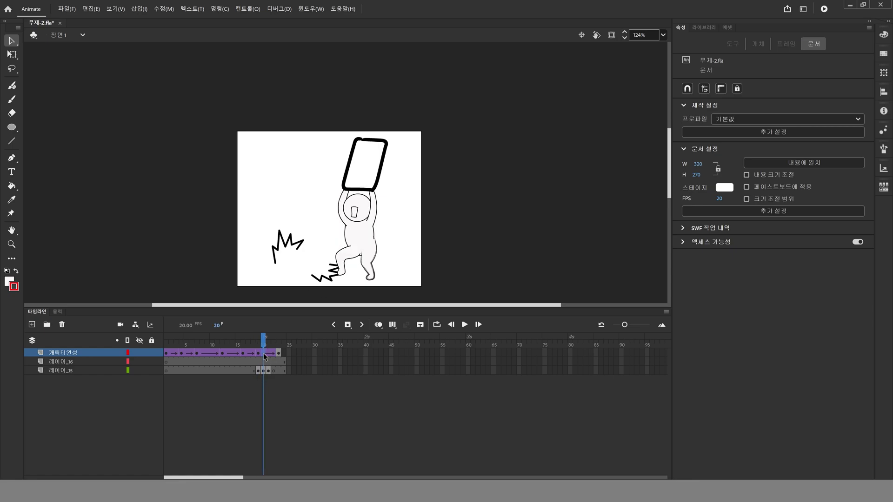
{"action": "key", "text": "comma"}
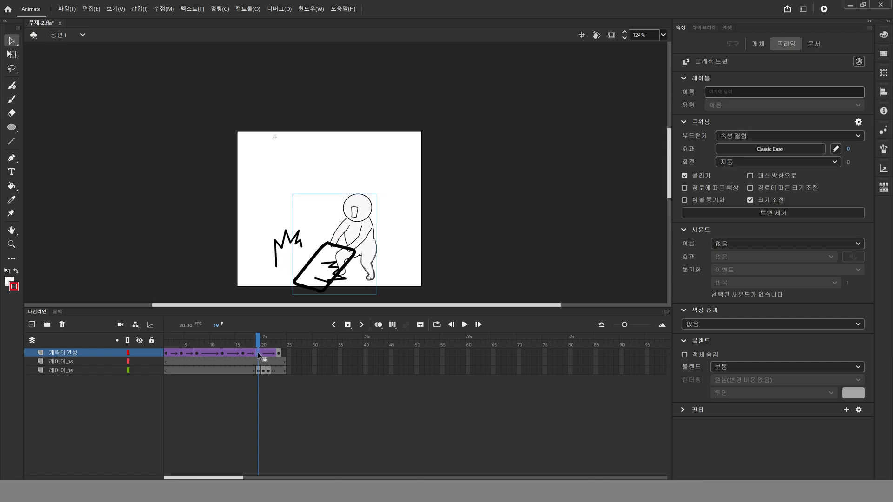
{"action": "left_click_drag", "start_coordinate": [262, 360], "coordinate": [296, 372]}
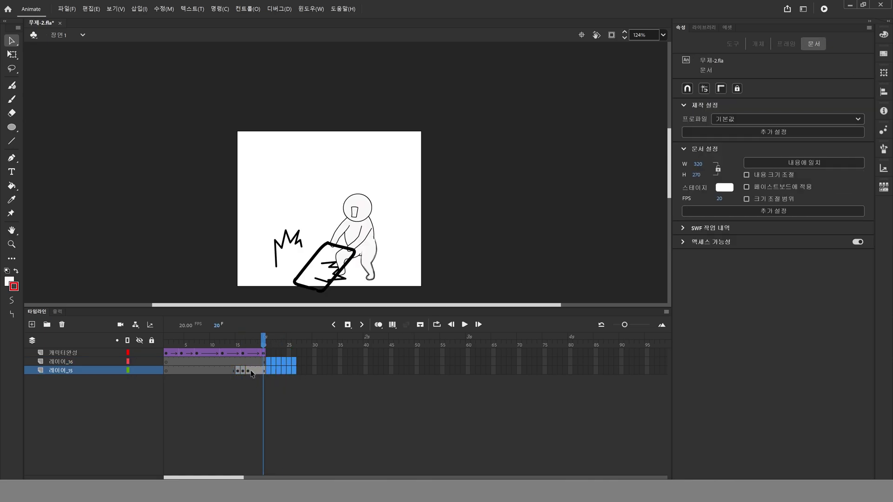
Keep the impact effect on 레이어_15 at frames 15 to 17, ending it with a blank keyframe at frame 18, and play it
{"action": "left_click", "coordinate": [251, 372]}
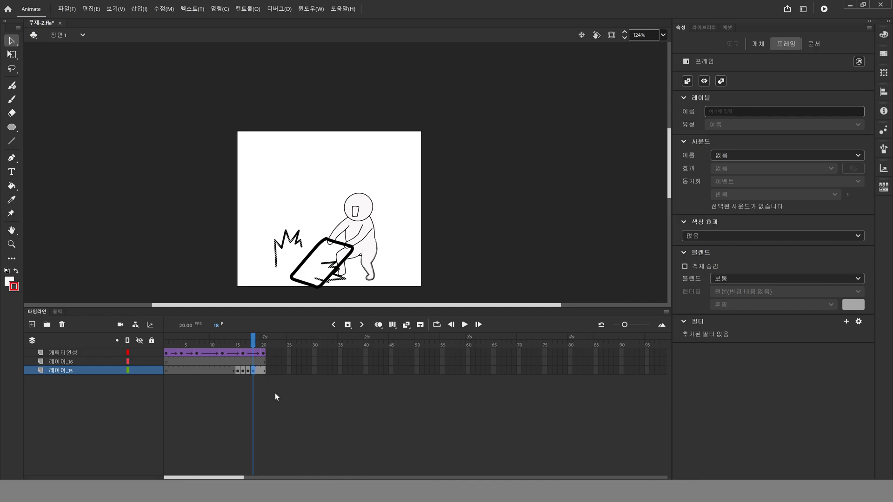
{"action": "key", "text": "period"}
{"action": "key", "text": "period"}
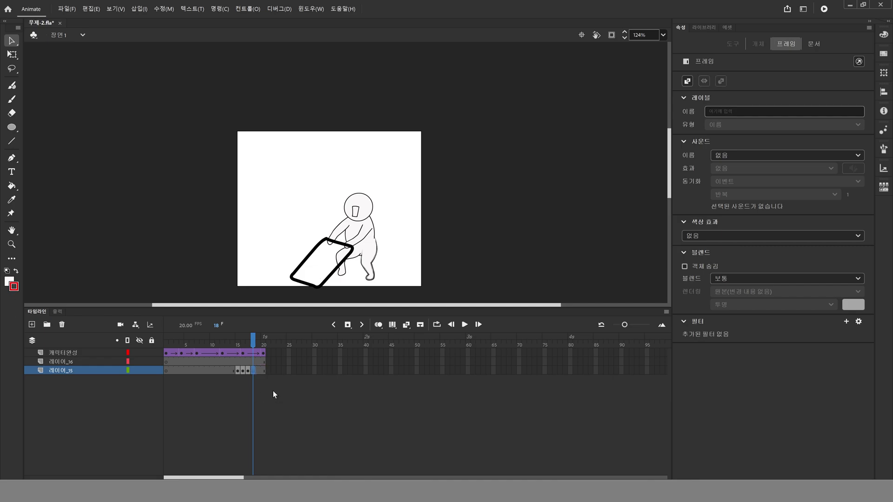
{"action": "key", "text": "Return"}
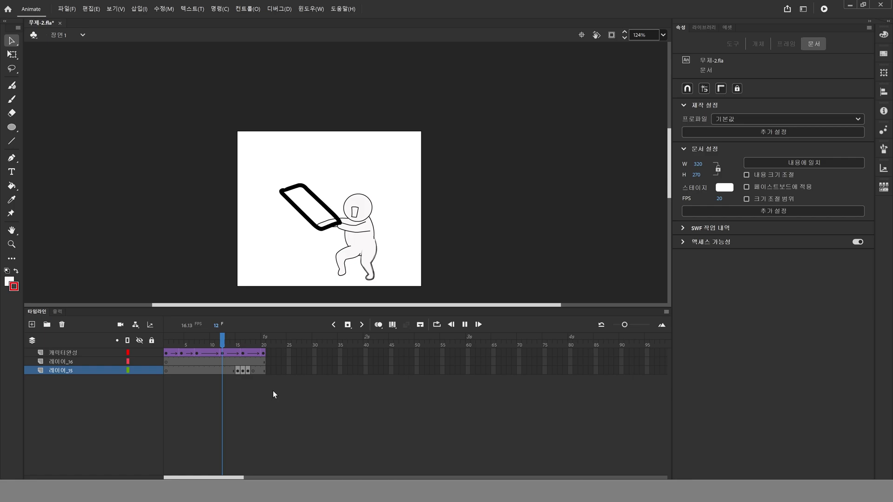
Move the impact effect keyframes on 레이어_15 two frames earlier, to frames 13 to 15
{"action": "left_click_drag", "start_coordinate": [252, 338], "coordinate": [238, 341]}
{"action": "left_click", "coordinate": [241, 390]}
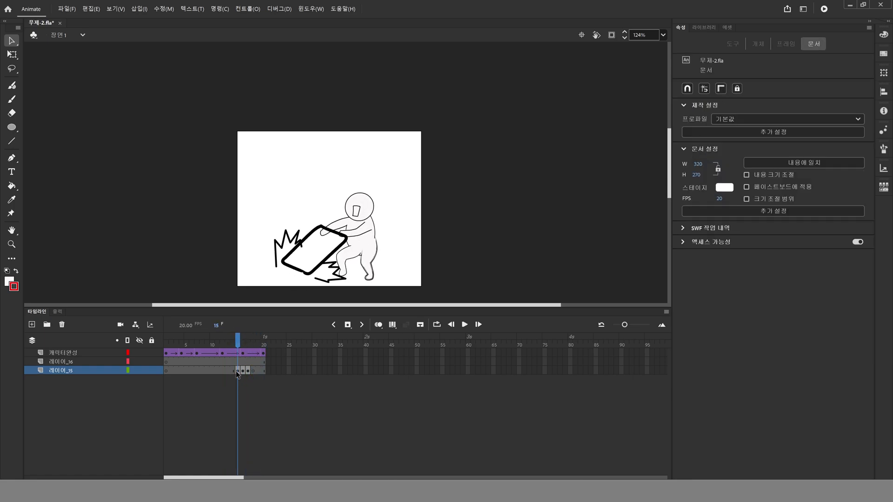
{"action": "mouse_move", "coordinate": [236, 372]}
{"action": "left_mouse_down"}
{"action": "mouse_move", "coordinate": [251, 371]}
{"action": "mouse_move", "coordinate": [233, 371]}
{"action": "left_mouse_up"}
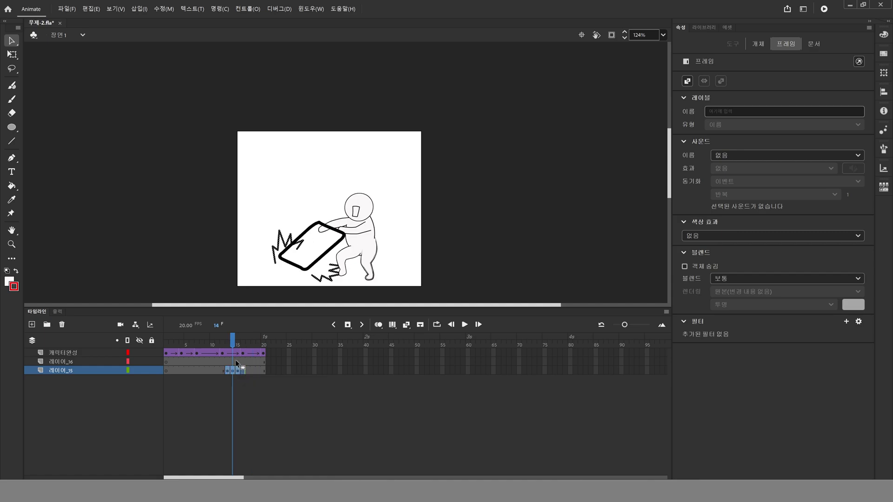
{"action": "left_click", "coordinate": [238, 383]}
Play back the shortened 20-frame animation to check the impact effect's timing
{"action": "key", "text": "Return"}
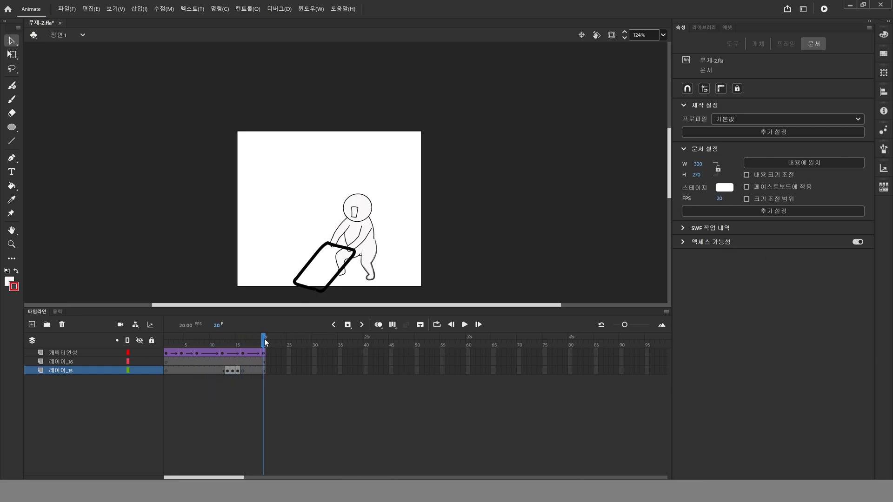
{"action": "left_click_drag", "start_coordinate": [264, 342], "coordinate": [238, 342]}
{"action": "key", "text": "Return"}
{"action": "key", "text": "Return"}
Switch to the LINE Creators Market guideline page in the browser and review the animated sticker image requirements
{"action": "left_click", "coordinate": [519, 446]}
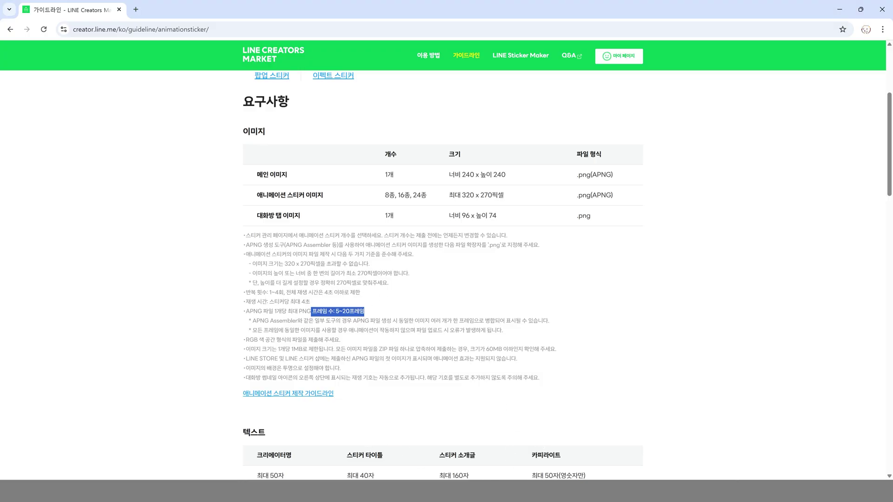
{"action": "left_click", "coordinate": [373, 346]}
{"action": "scroll", "coordinate": [331, 278], "scroll_direction": "up", "scroll_amount": 1}
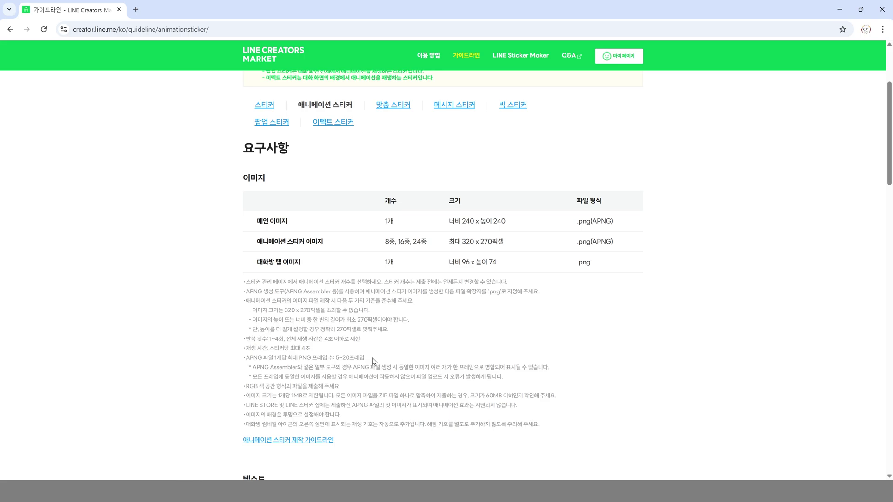
Highlight the animated sticker guideline lines covering image size, repeat count, playback time and APNG frame count to review them
{"action": "left_click_drag", "start_coordinate": [373, 358], "coordinate": [321, 335]}
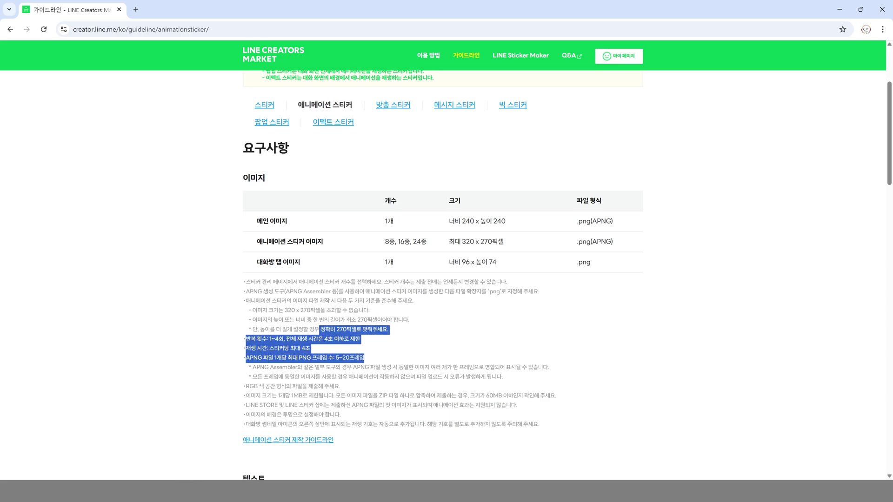
{"action": "left_click", "coordinate": [382, 351]}
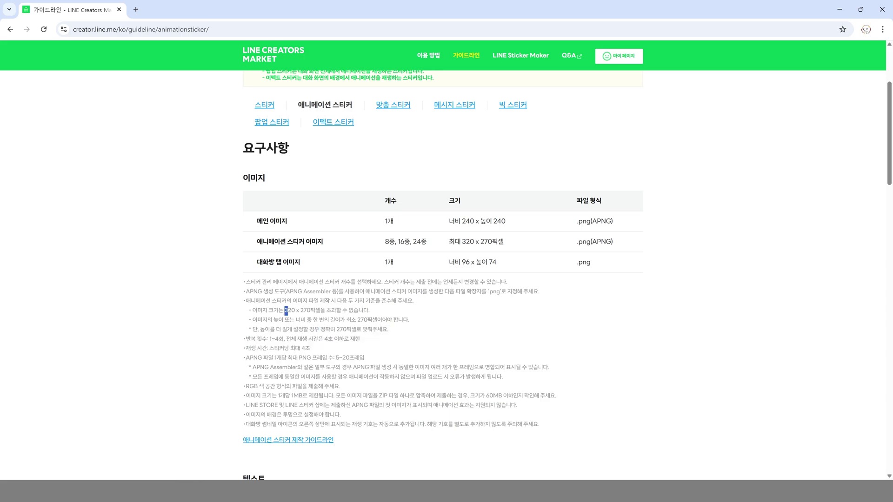
{"action": "left_click_drag", "start_coordinate": [285, 310], "coordinate": [365, 358]}
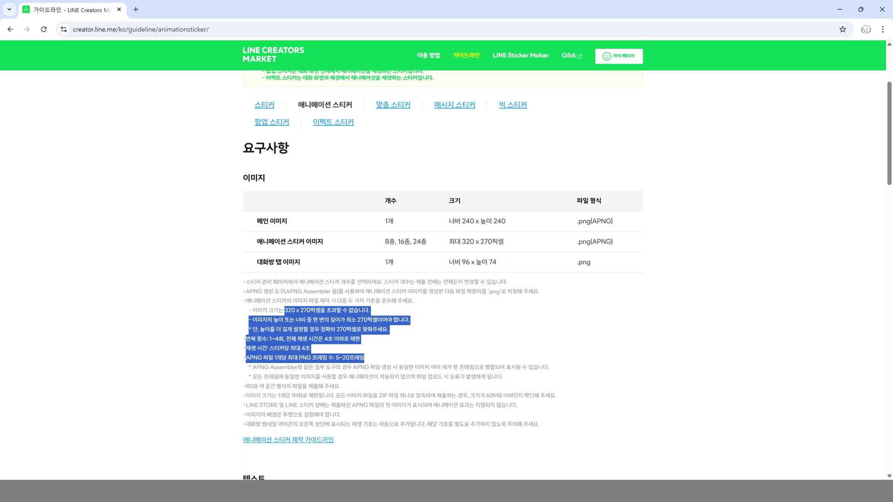
{"action": "left_click", "coordinate": [458, 444]}
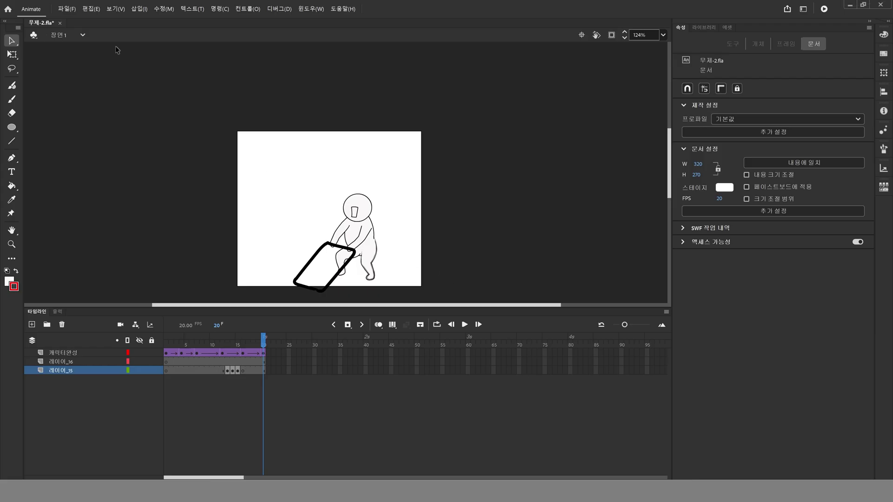
{"action": "left_click", "coordinate": [68, 9]}
{"action": "mouse_move", "coordinate": [110, 155]}
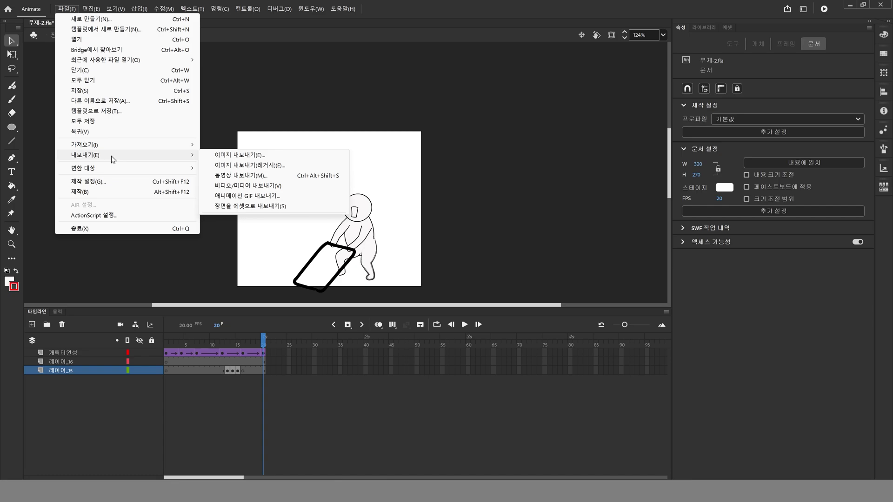
{"action": "left_click", "coordinate": [418, 218]}
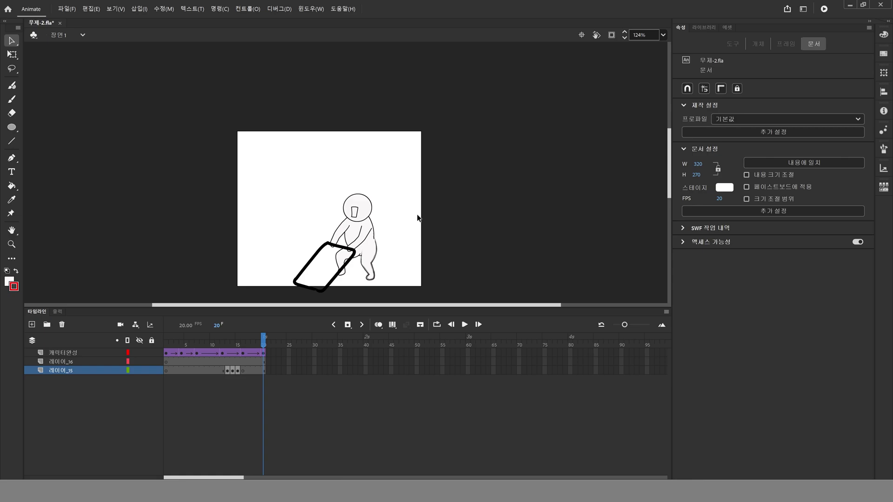